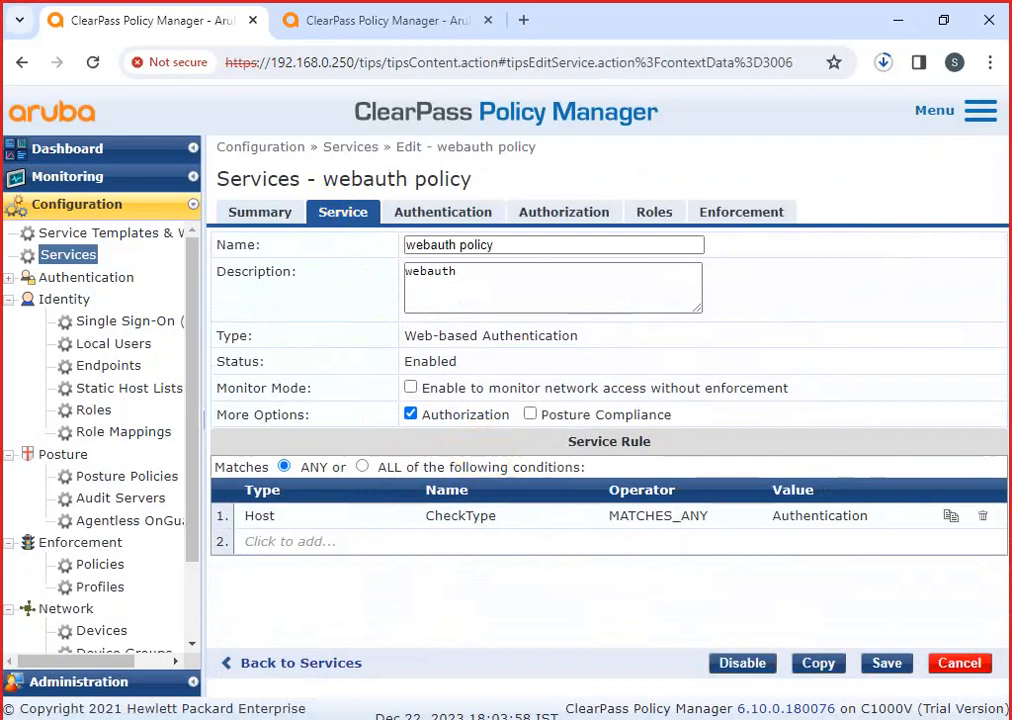
left_click(240, 718)
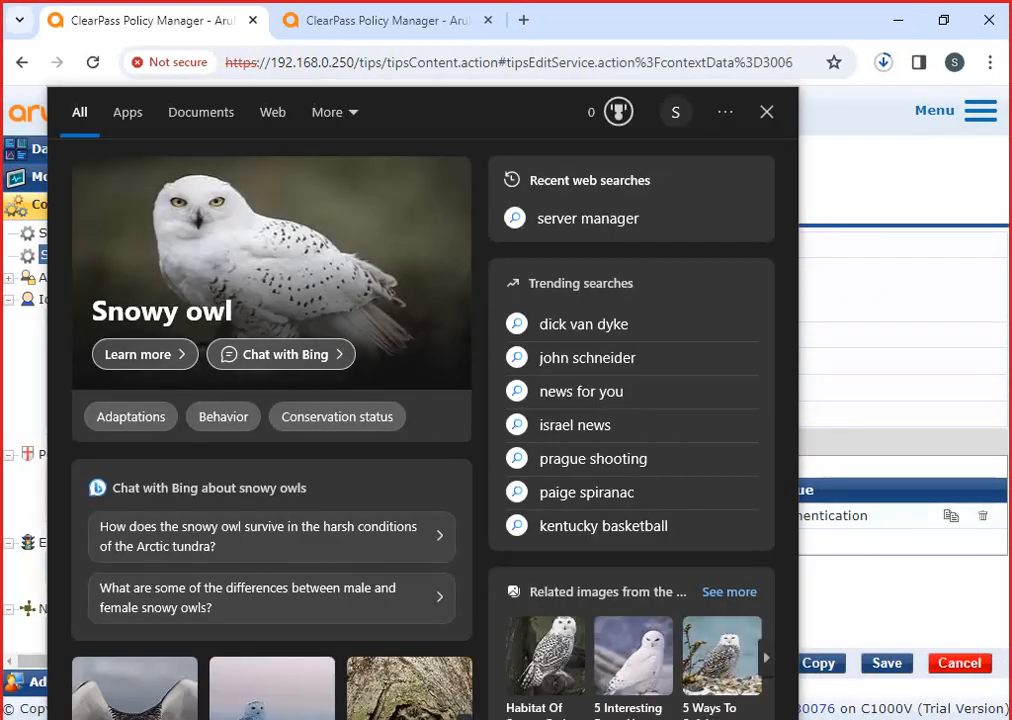
left_click(924, 692)
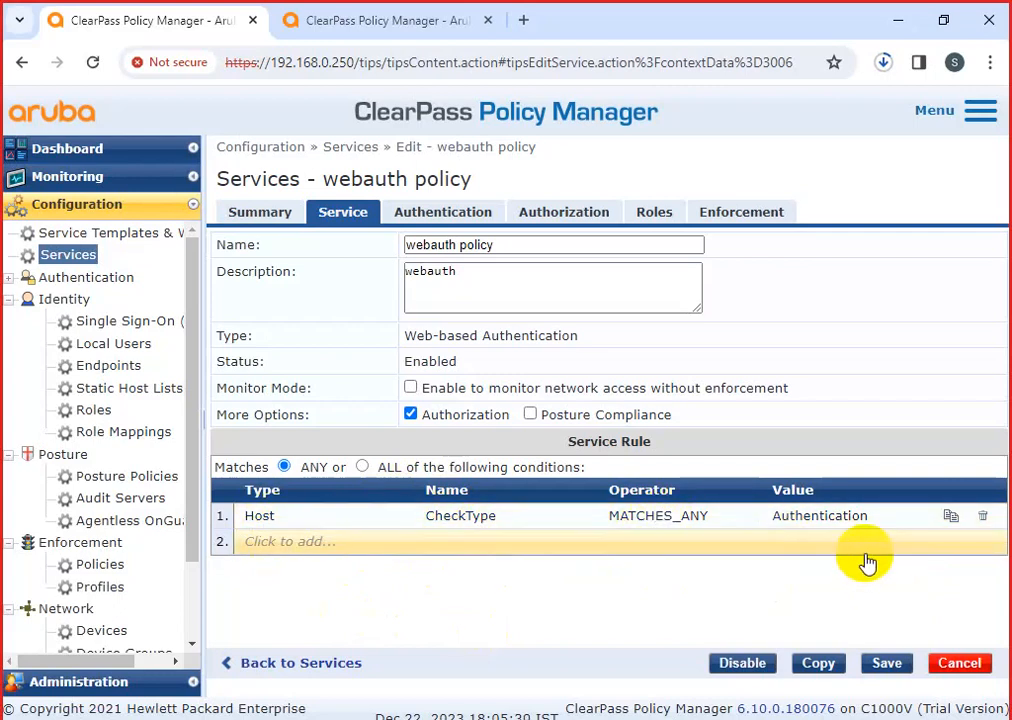
Replace the Host CheckType condition in the service rule with a Connection condition on Client-IP-Address
left_click(982, 519)
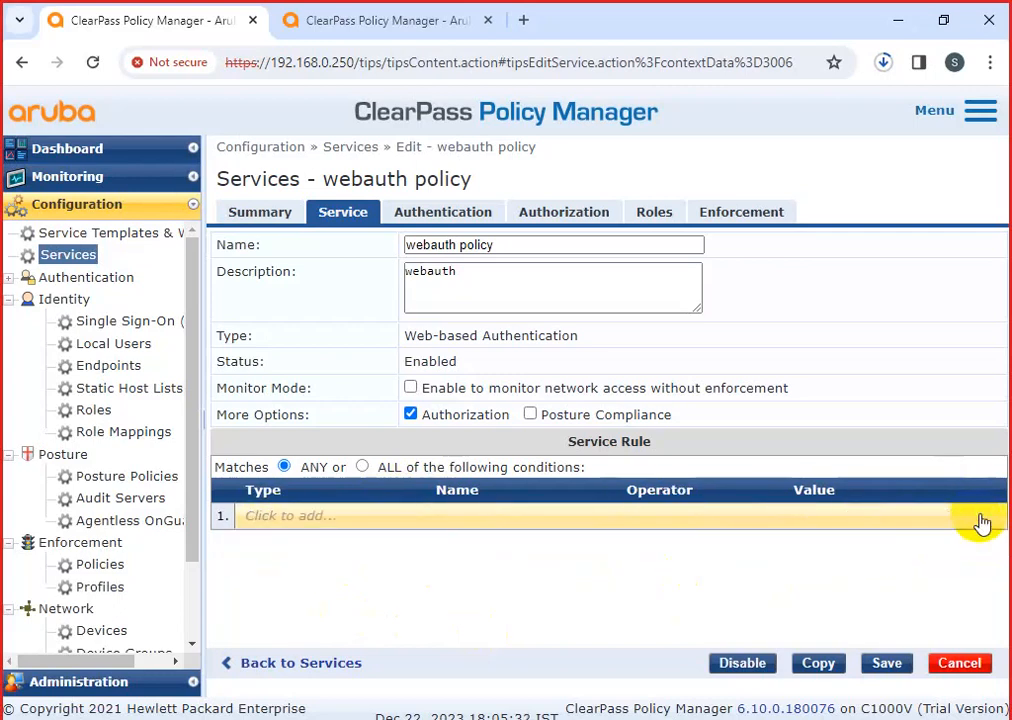
left_click(284, 518)
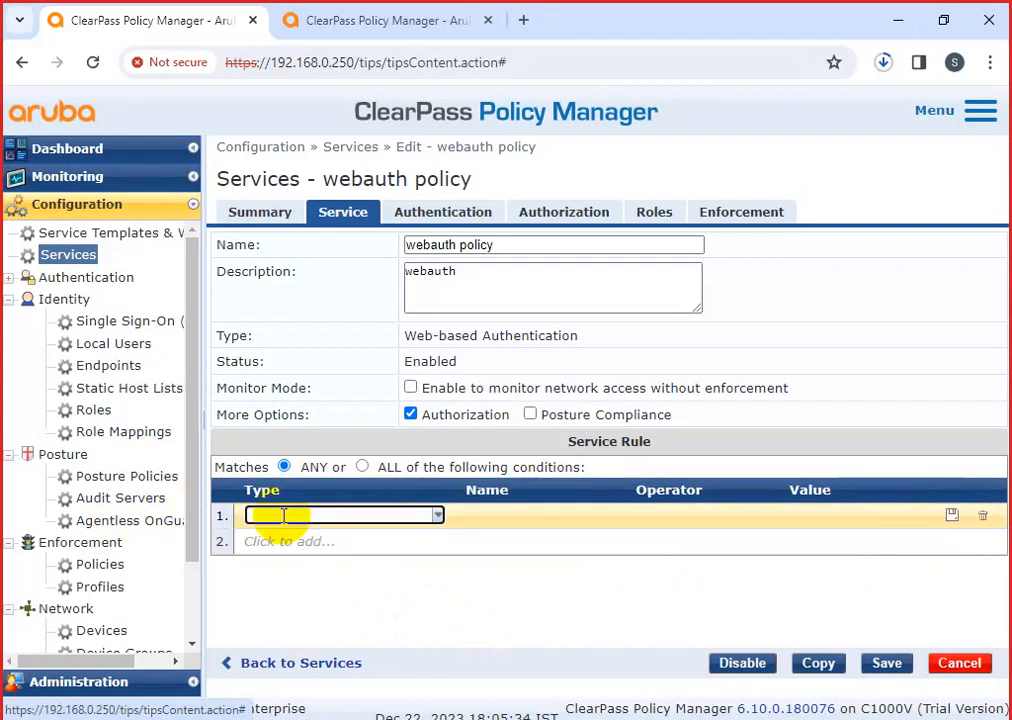
left_click(438, 517)
left_click(285, 360)
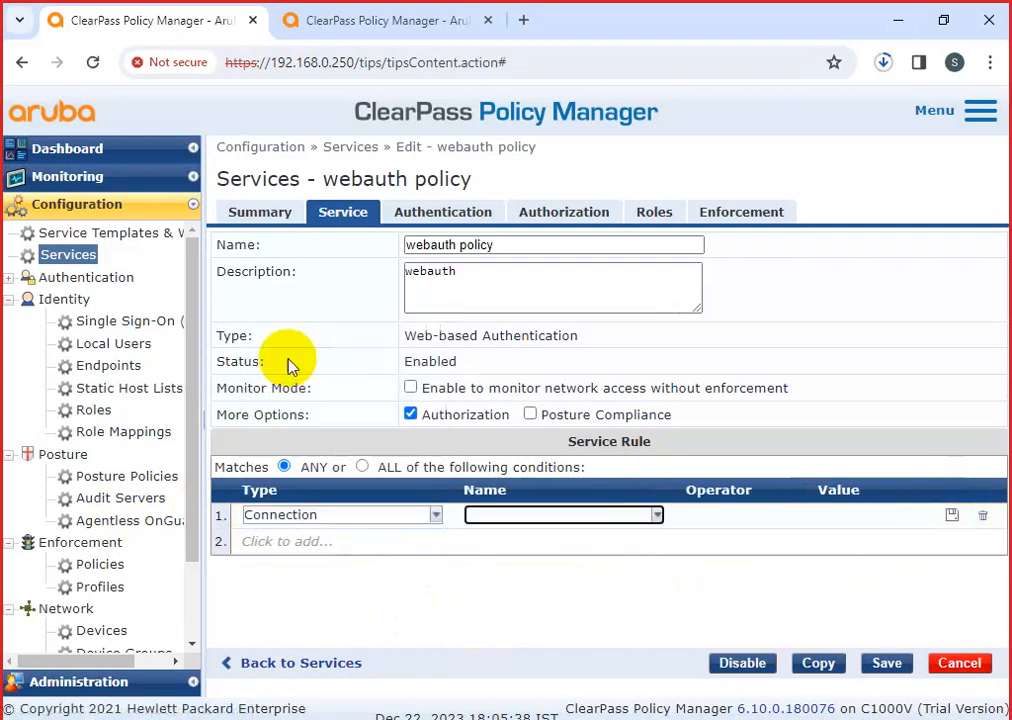
left_click(657, 516)
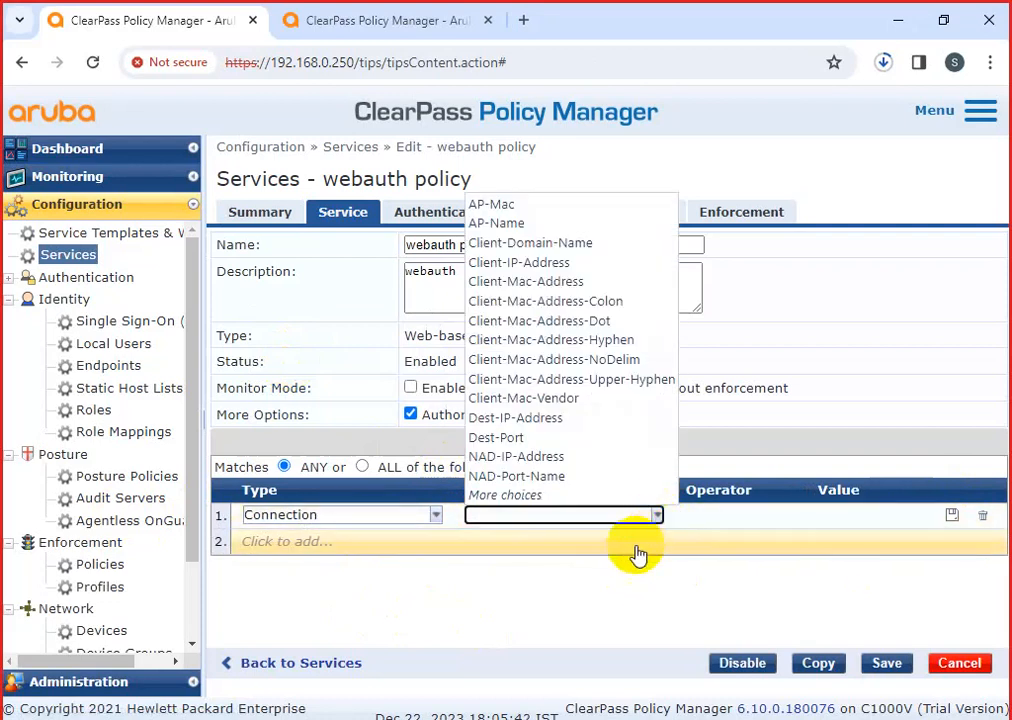
left_click(530, 263)
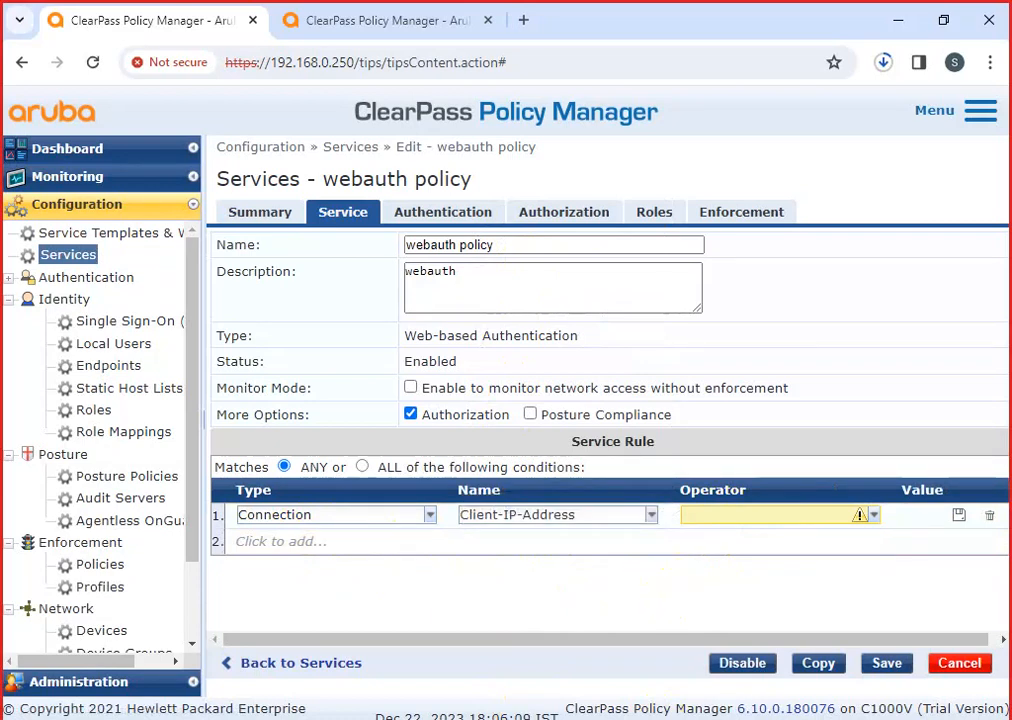
Launch Paint (mspaint) from the Windows Run dialog
key("super+r")
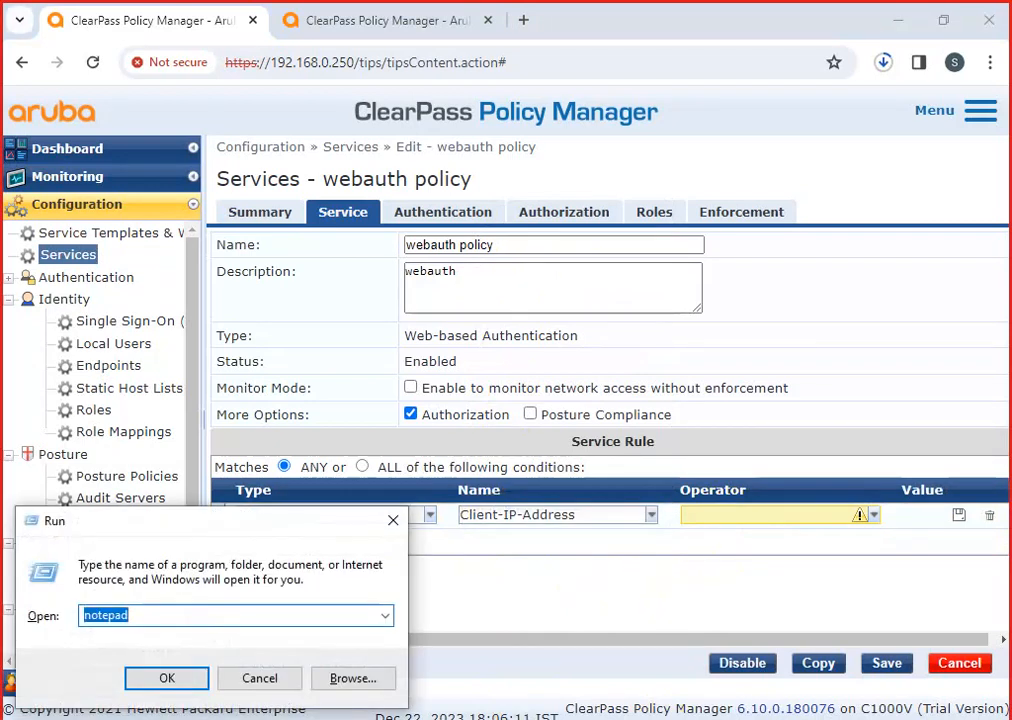
left_click(384, 615)
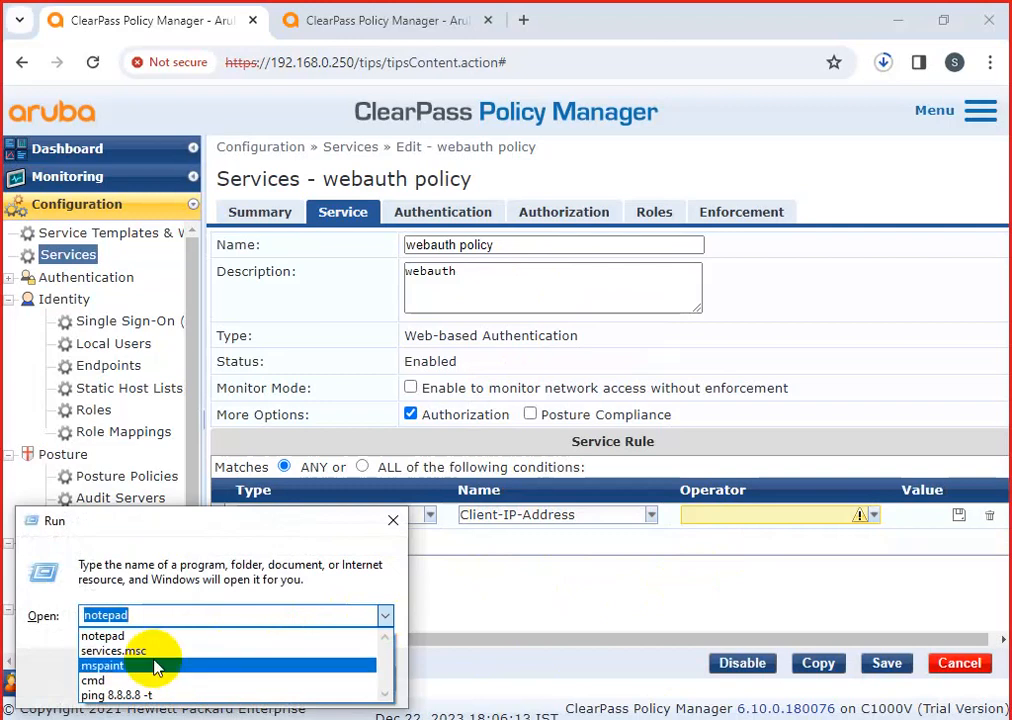
left_click(150, 666)
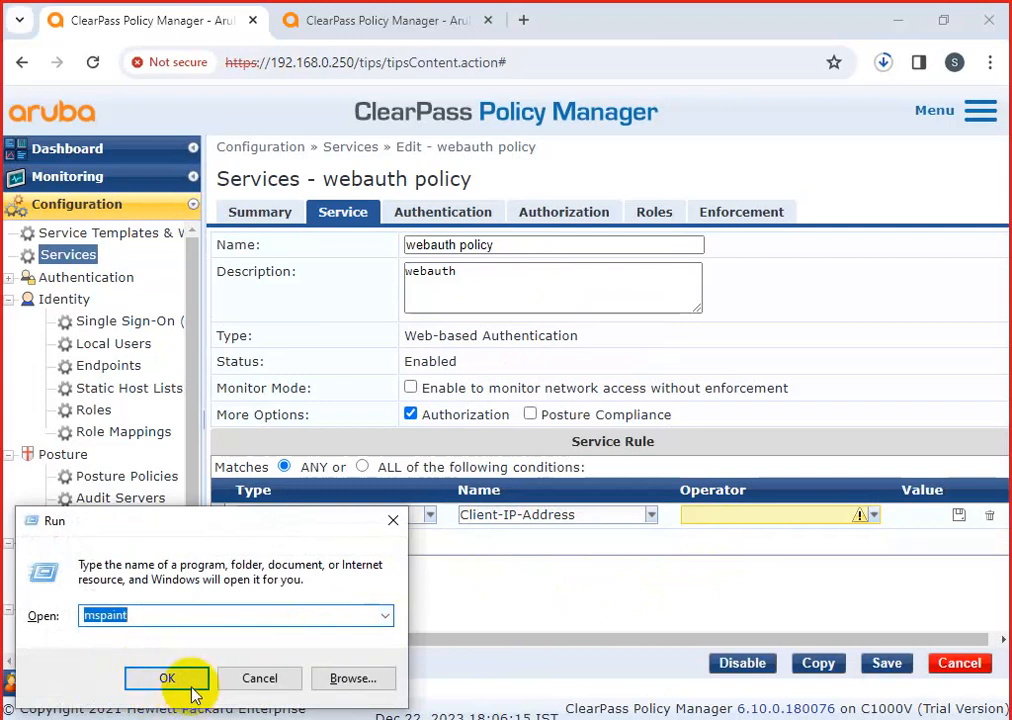
left_click(192, 686)
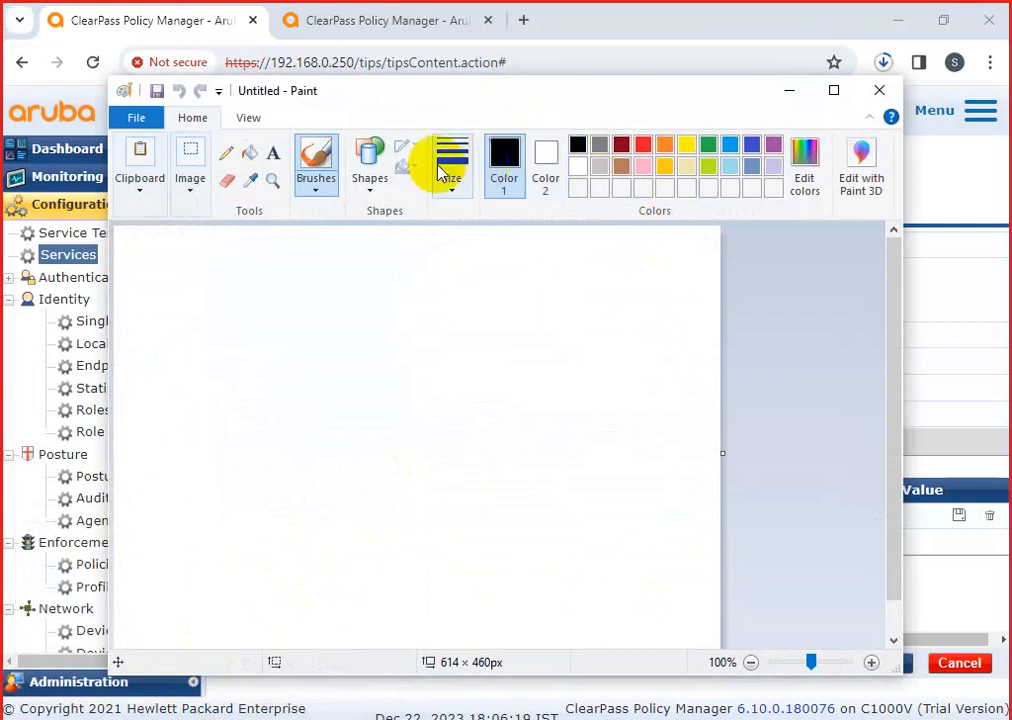
Add the text "WEB auth policy subnet define" near the canvas's upper-left corner
left_click(273, 152)
left_click_drag(170, 266, 346, 315)
type("WEB")
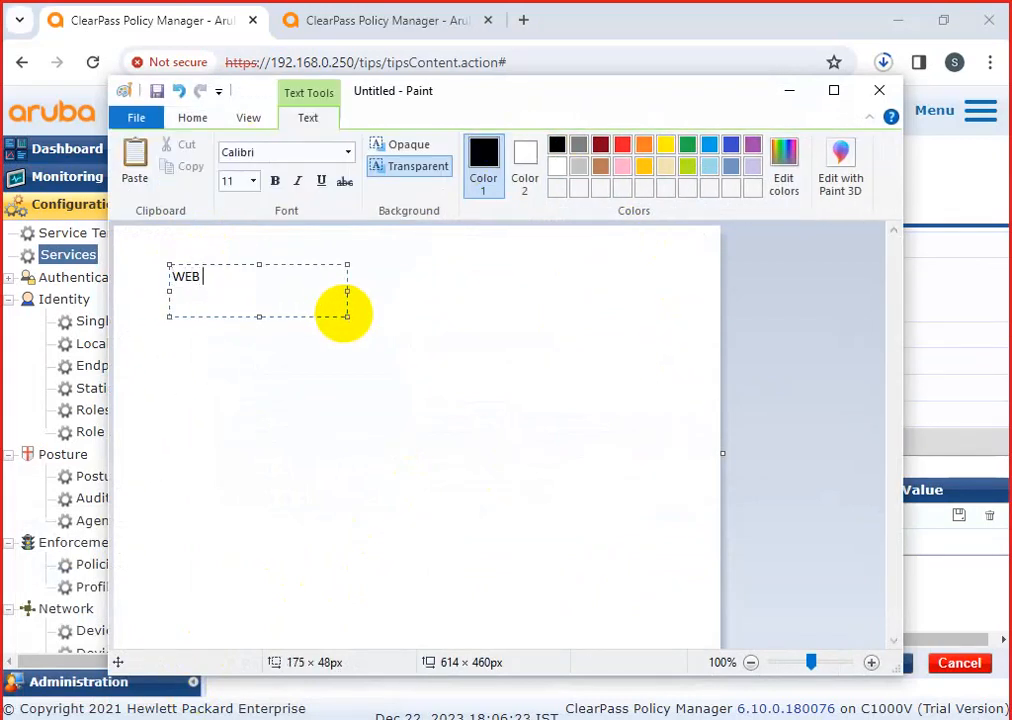
type(" at")
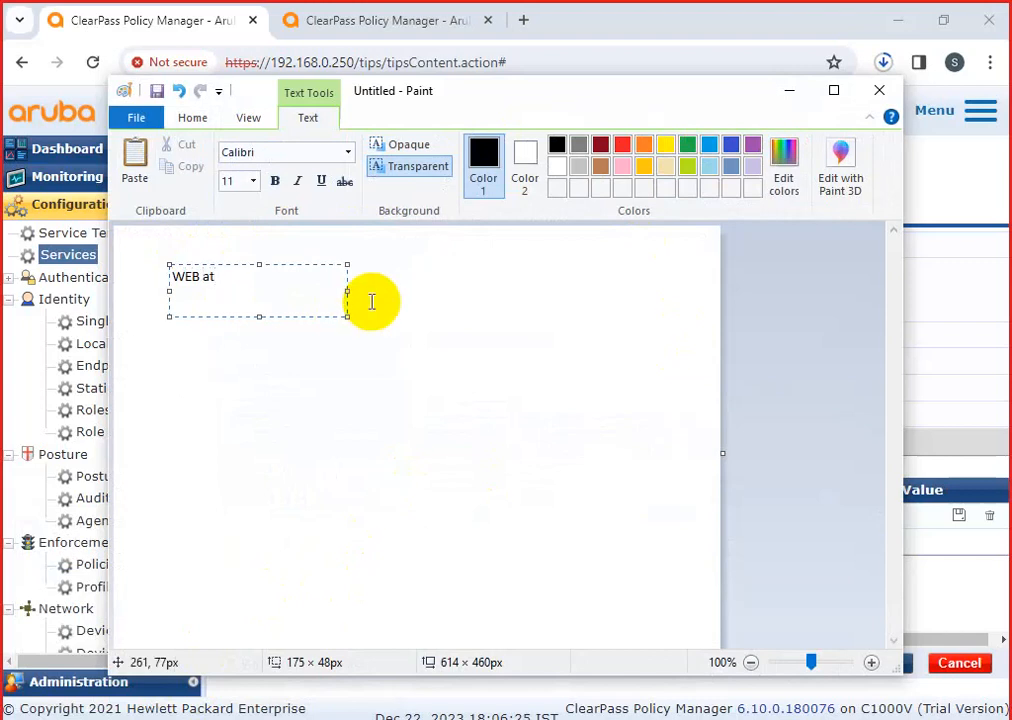
key("BackSpace")
type("uth polic")
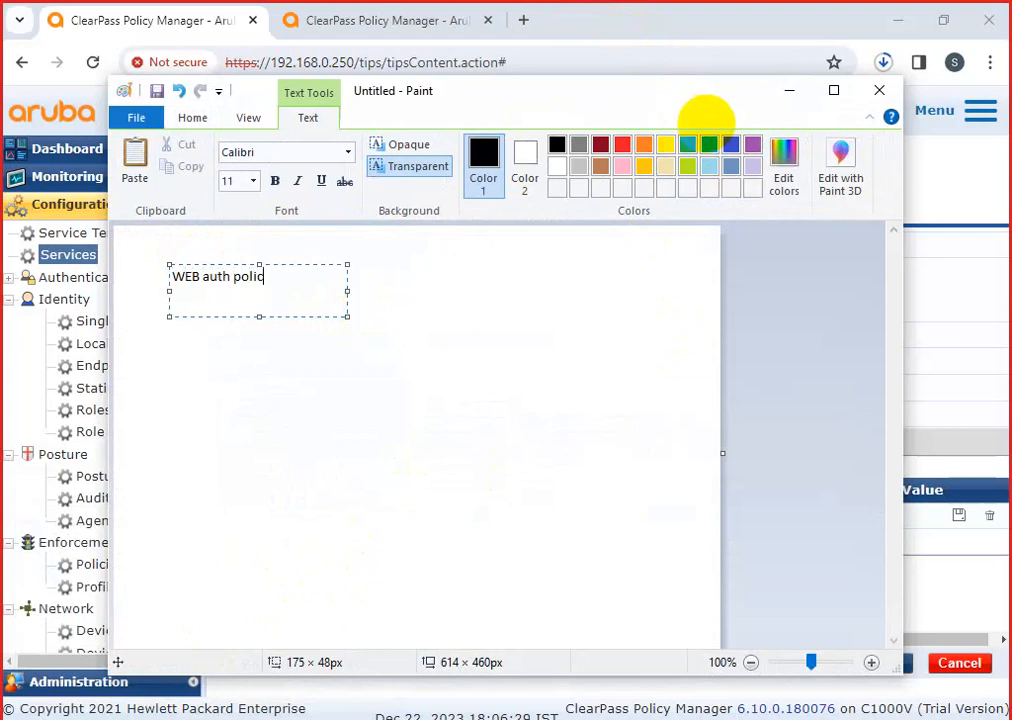
type("y sub")
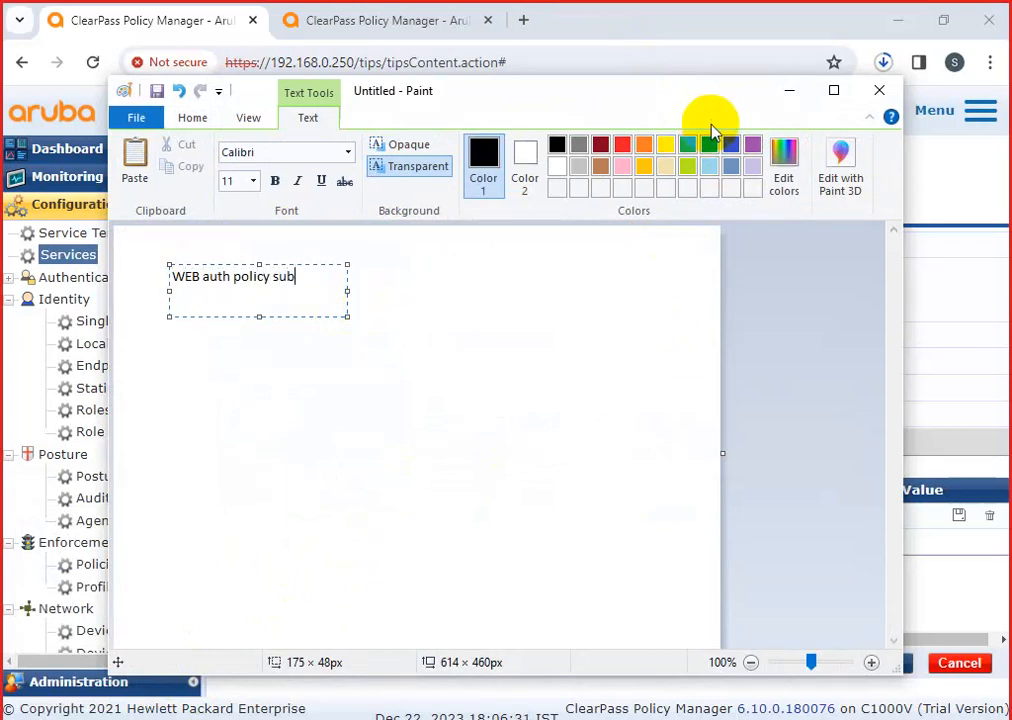
type("net define")
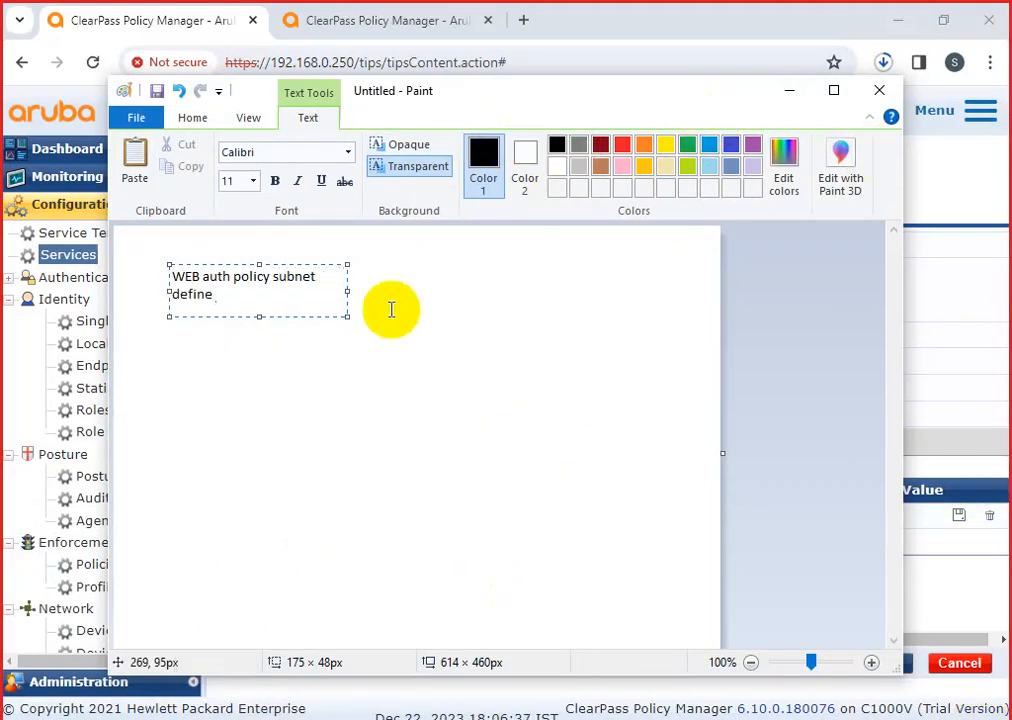
Draw a large ellipse about 364 × 242 px below the heading text, around the middle of the canvas
left_click(193, 122)
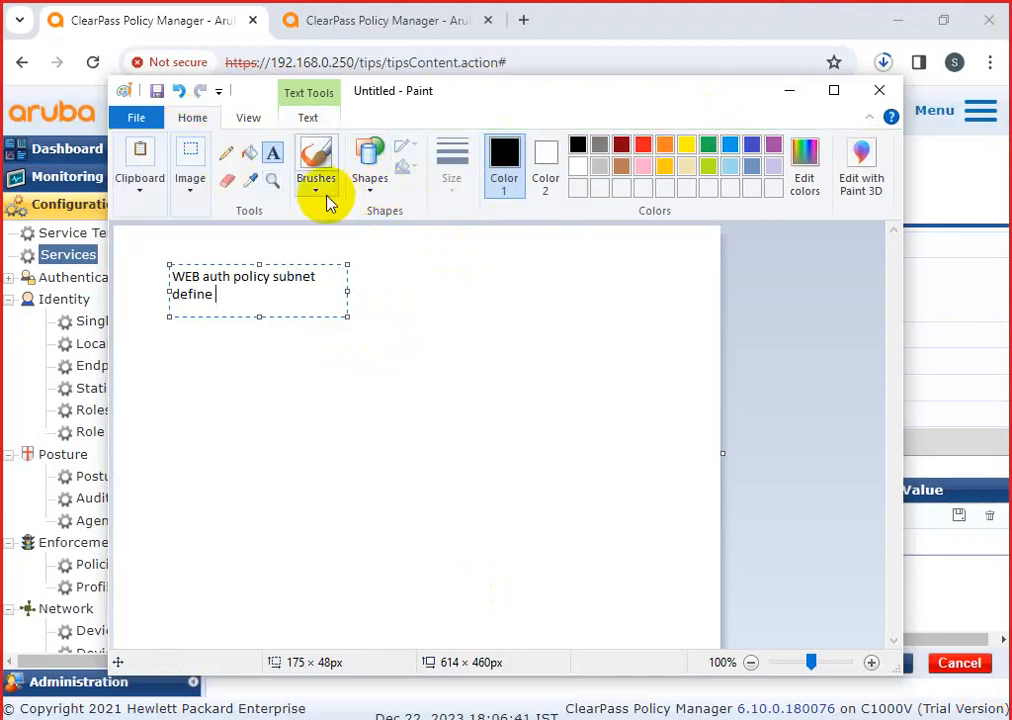
left_click(368, 192)
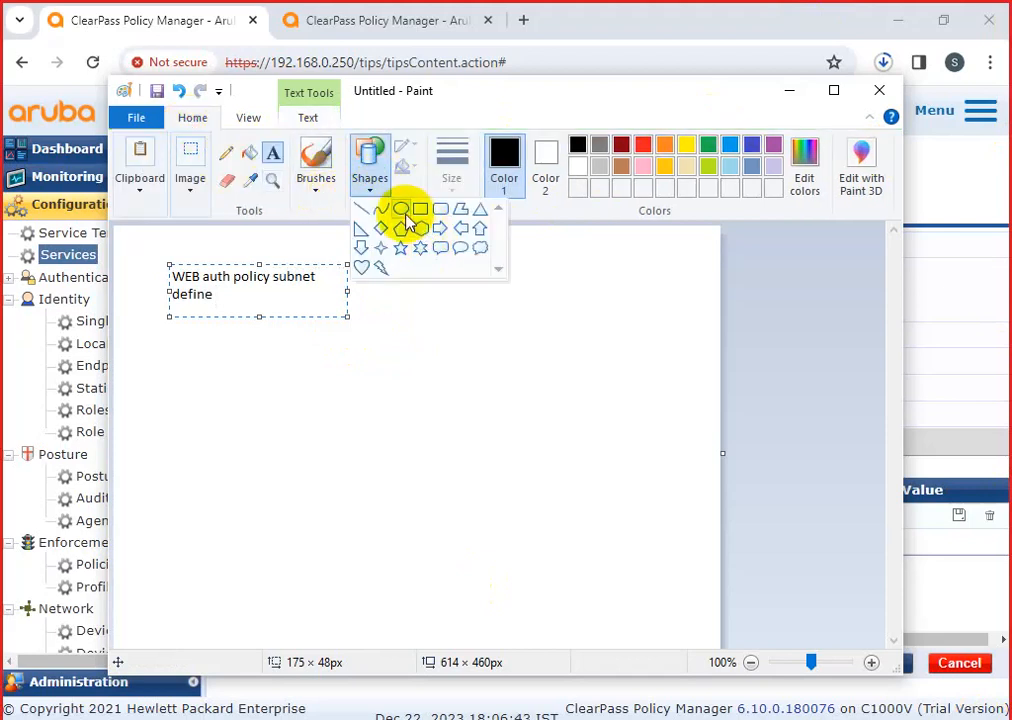
left_click(400, 209)
left_click_drag(252, 342, 615, 585)
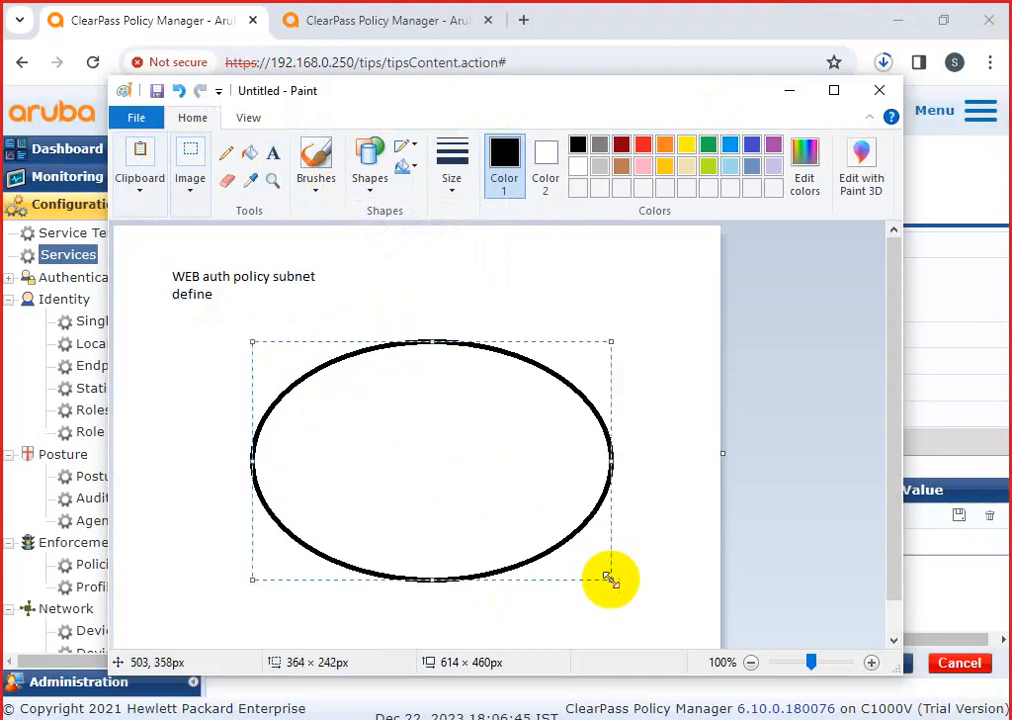
left_click(400, 298)
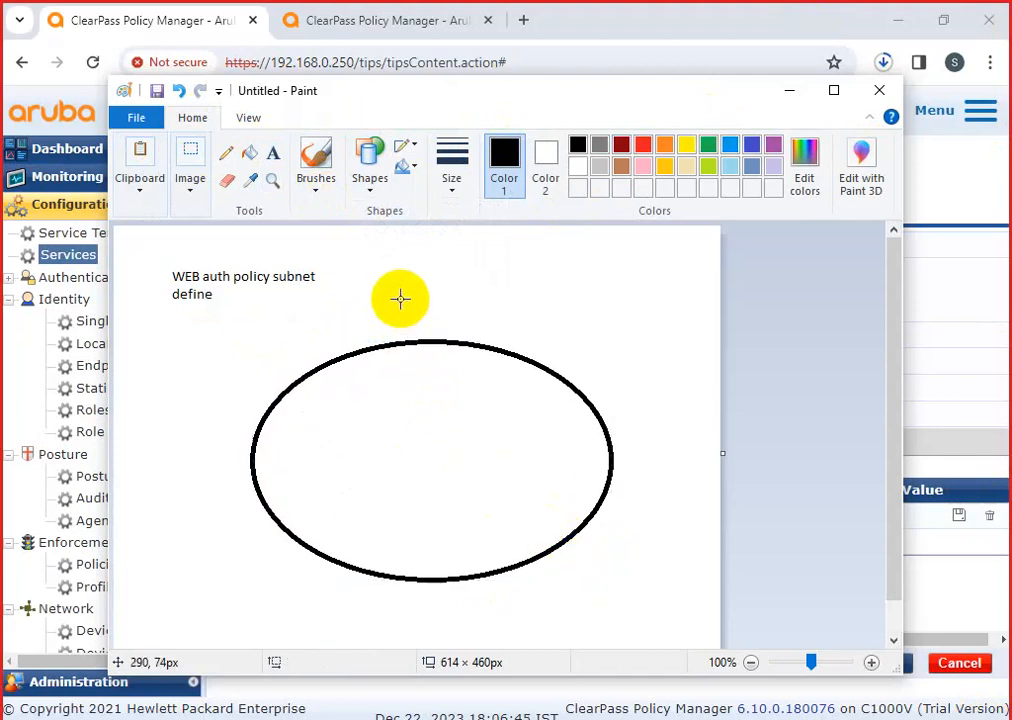
Add the text "Hindusatn liver PVT LTD" above the large ellipse, beside the heading
left_click(273, 152)
left_click_drag(383, 271, 572, 318)
type("Hindu")
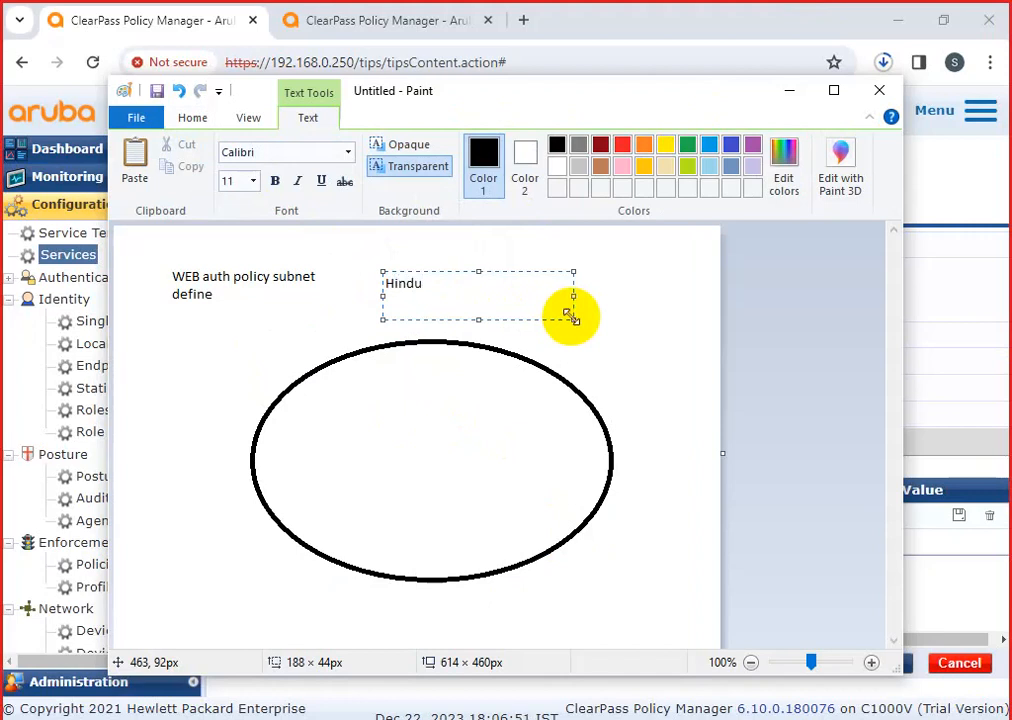
type("satn liver ")
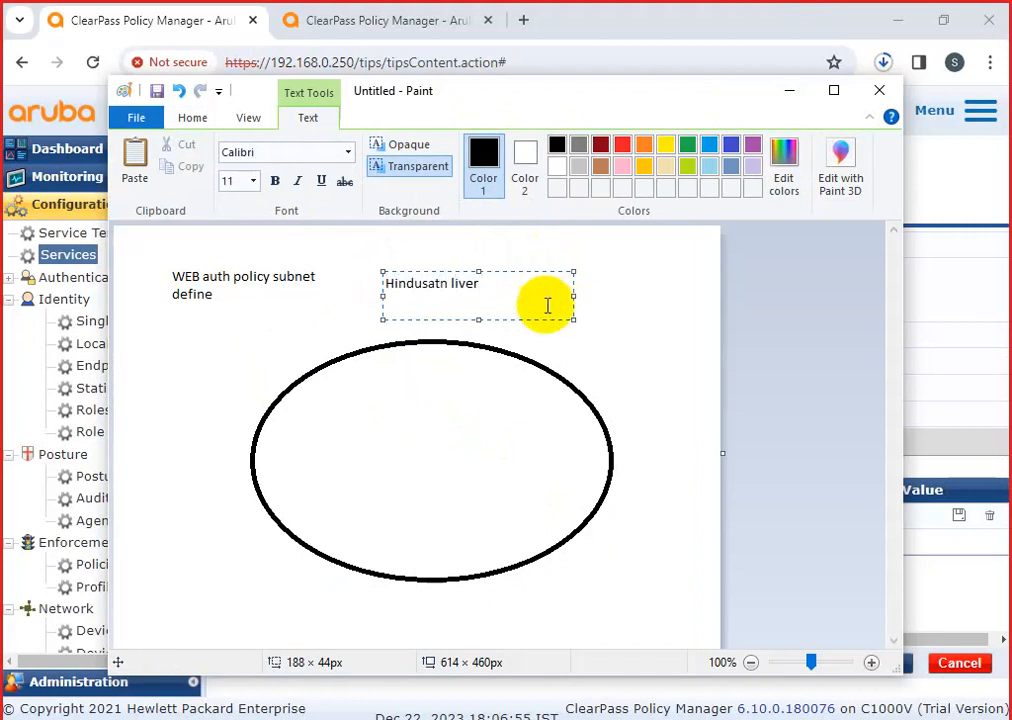
type("PVT ")
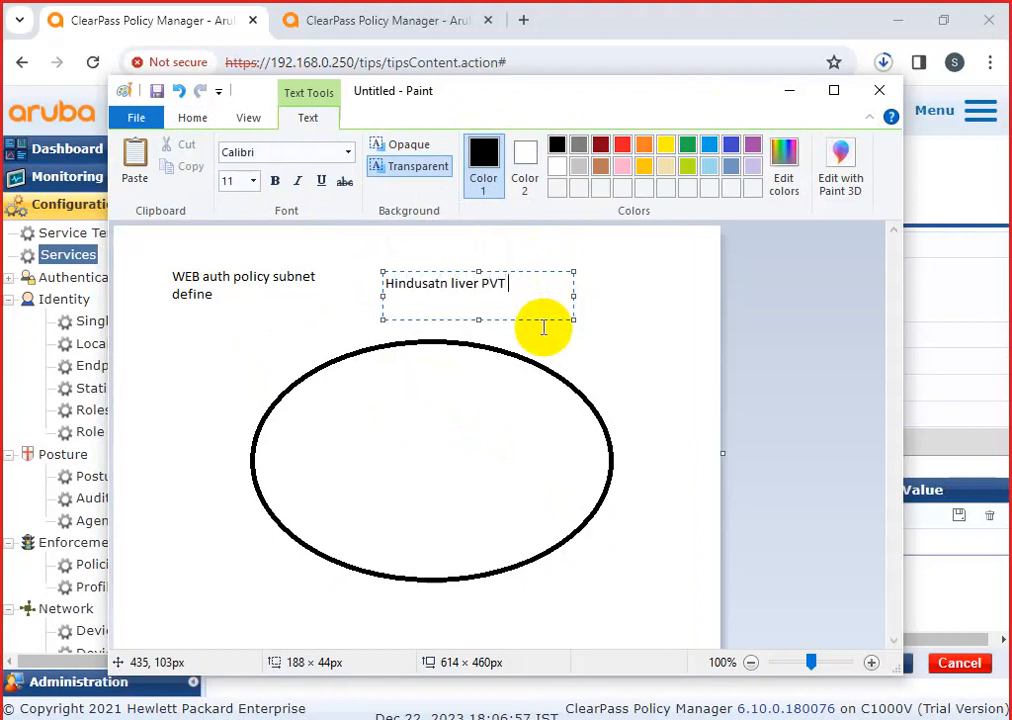
type("LTD")
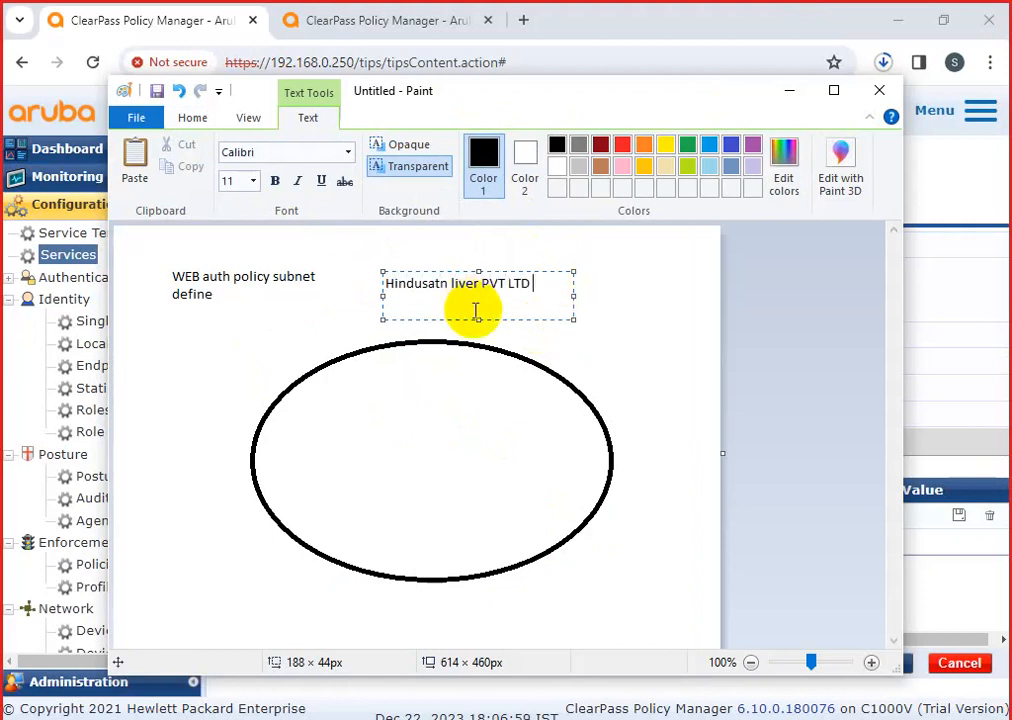
Draw six small ellipses inside the large ellipse, arranged in two rows of three
left_click(196, 120)
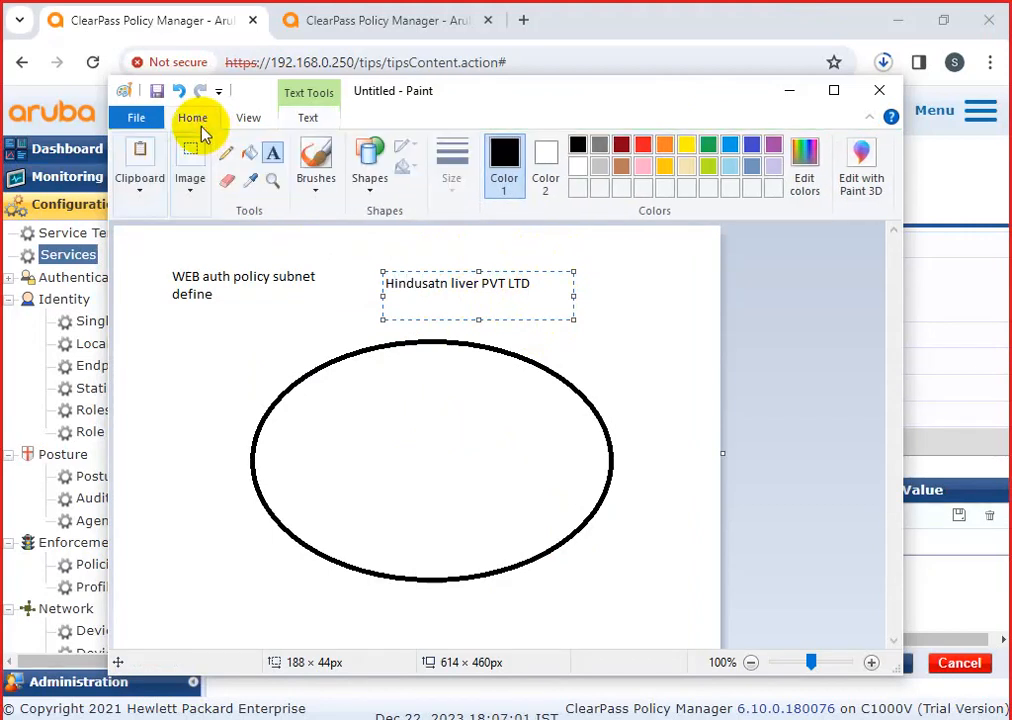
left_click(371, 182)
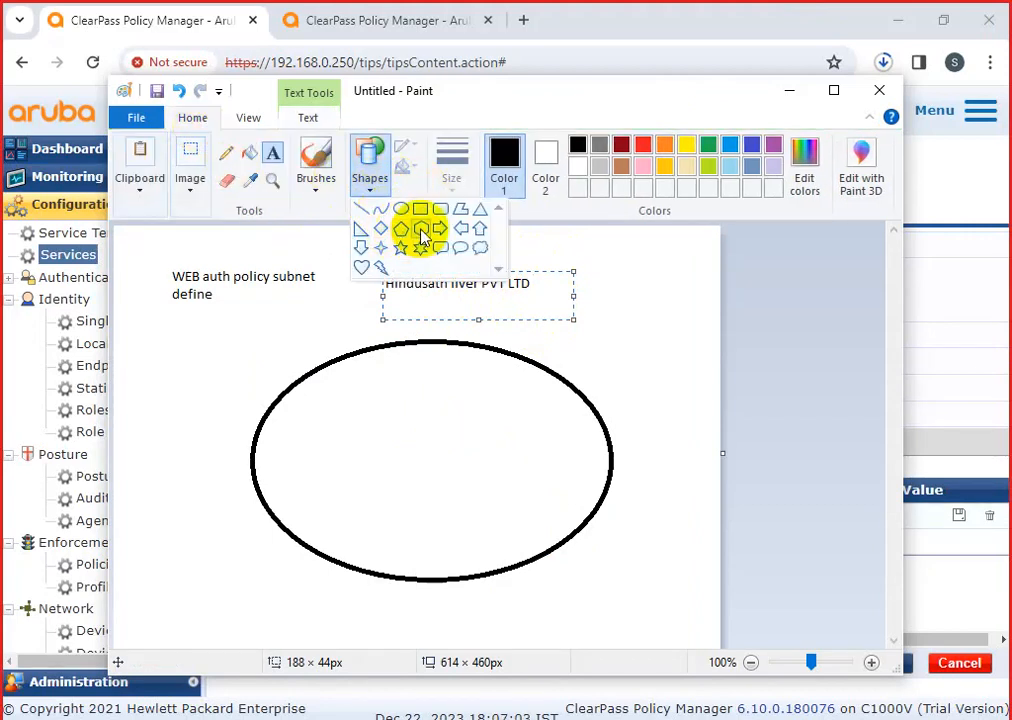
left_click(401, 210)
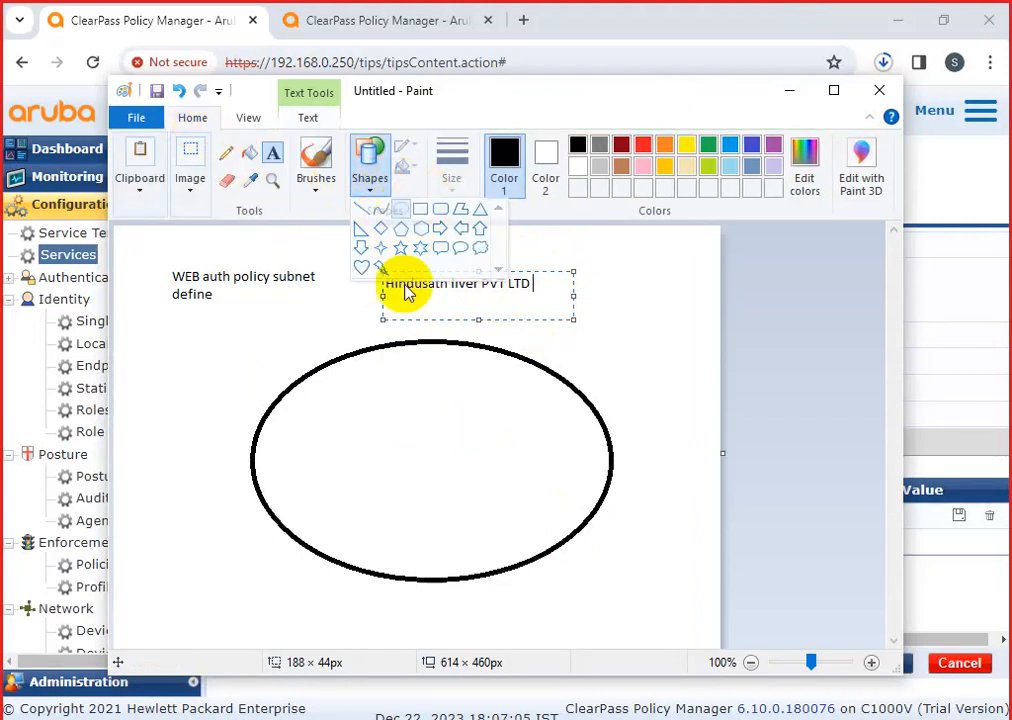
left_click_drag(313, 418, 341, 460)
left_click_drag(356, 383, 419, 430)
left_click_drag(465, 393, 525, 434)
left_click_drag(392, 474, 425, 518)
left_click_drag(475, 471, 528, 511)
left_click_drag(294, 488, 352, 525)
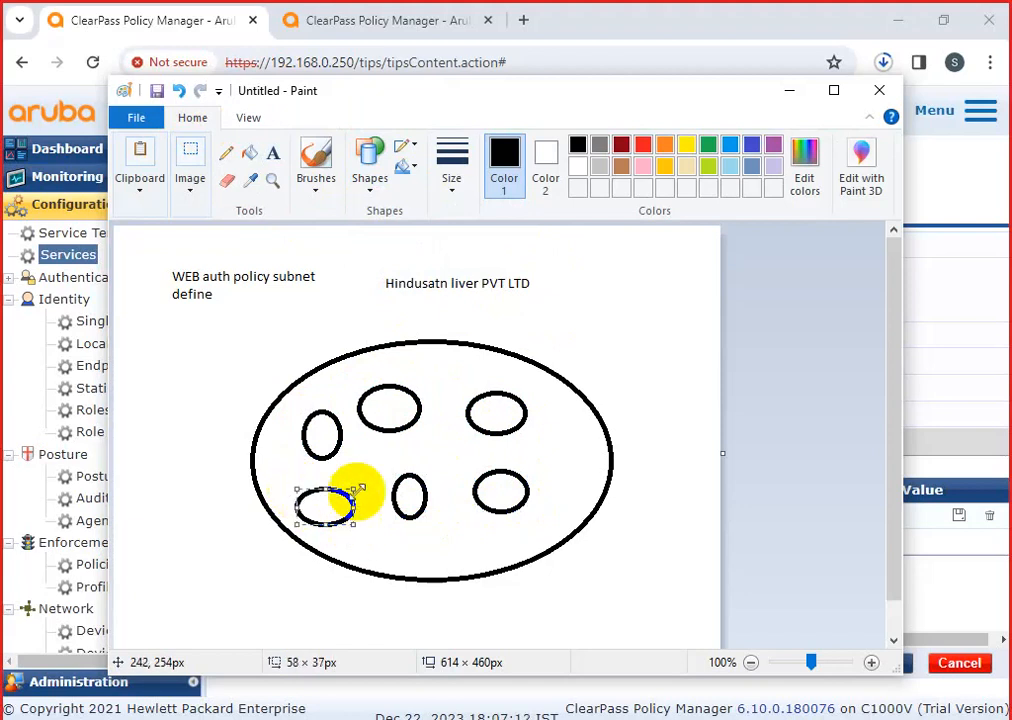
left_click(273, 152)
left_click_drag(288, 380, 334, 402)
type("192")
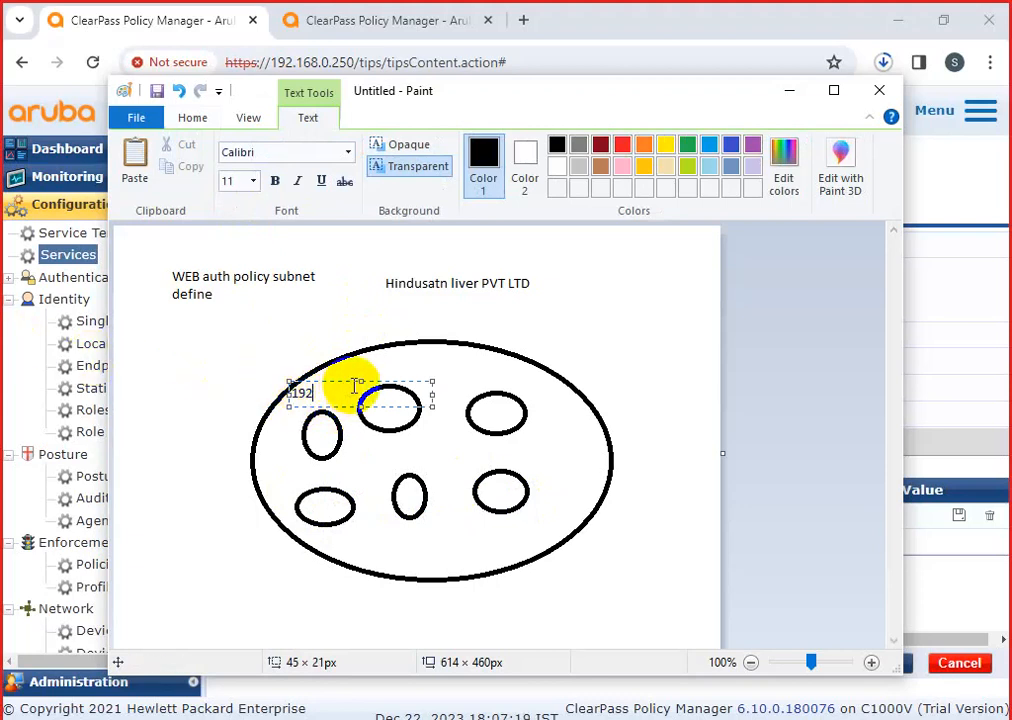
mouse_move(353, 380)
left_mouse_down()
mouse_move(305, 361)
mouse_move(339, 425)
mouse_move(344, 382)
left_mouse_up()
key("ctrl+z")
Add a text block beside the company name listing the subnets "HR-10.33.128.1/24" and "Account -10.33.120.1/24"
left_click_drag(553, 277, 667, 322)
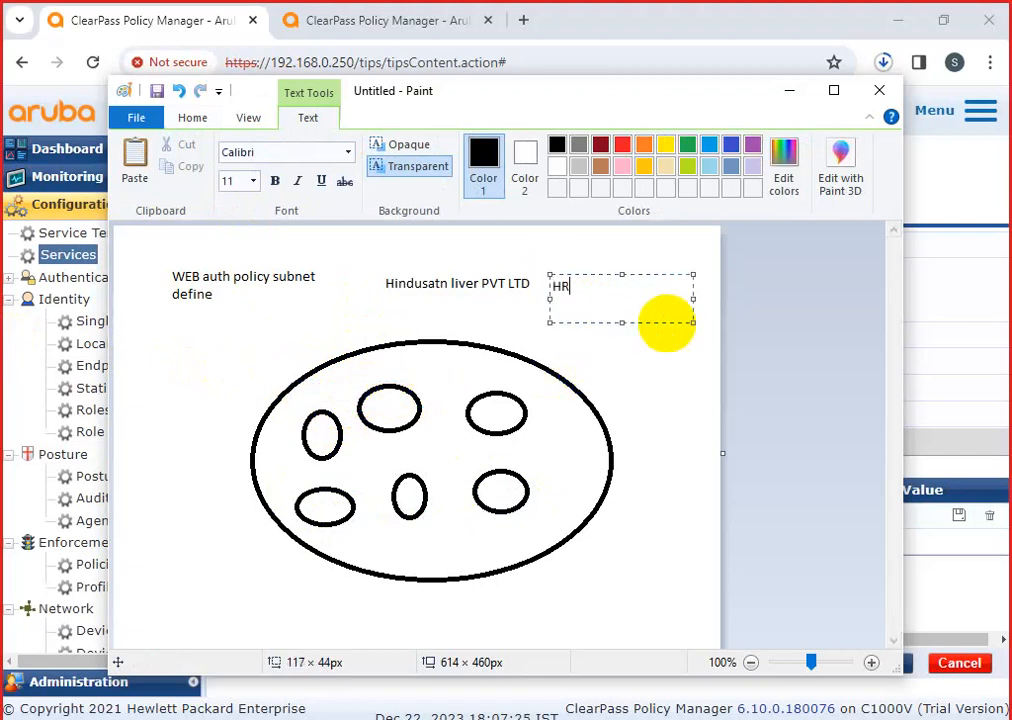
type("10.33.128.")
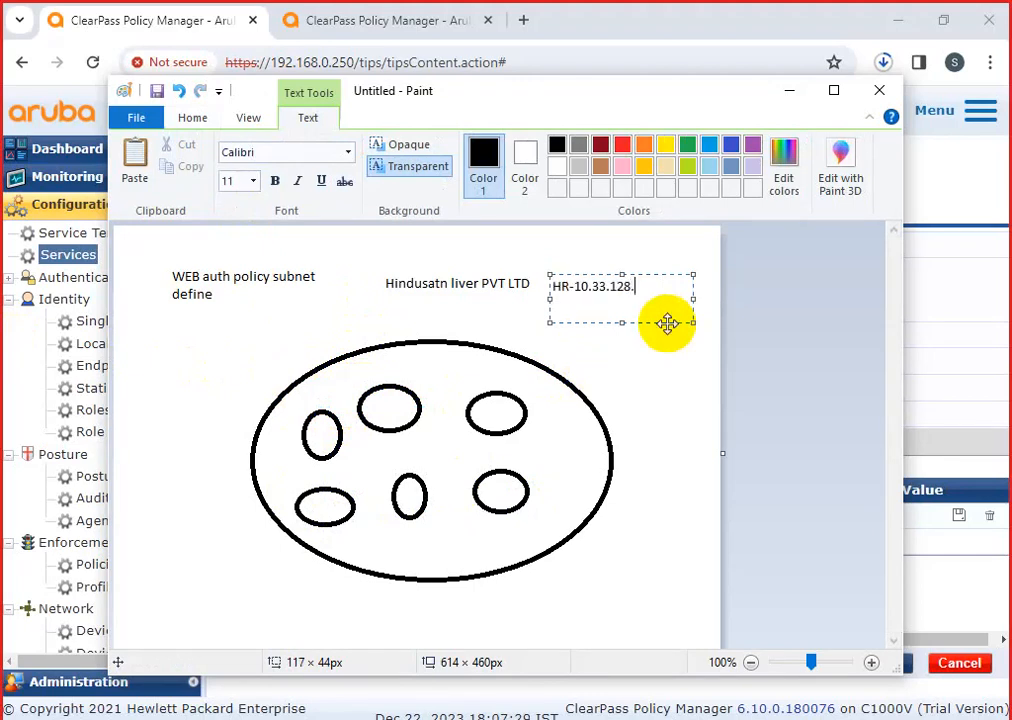
type("1")
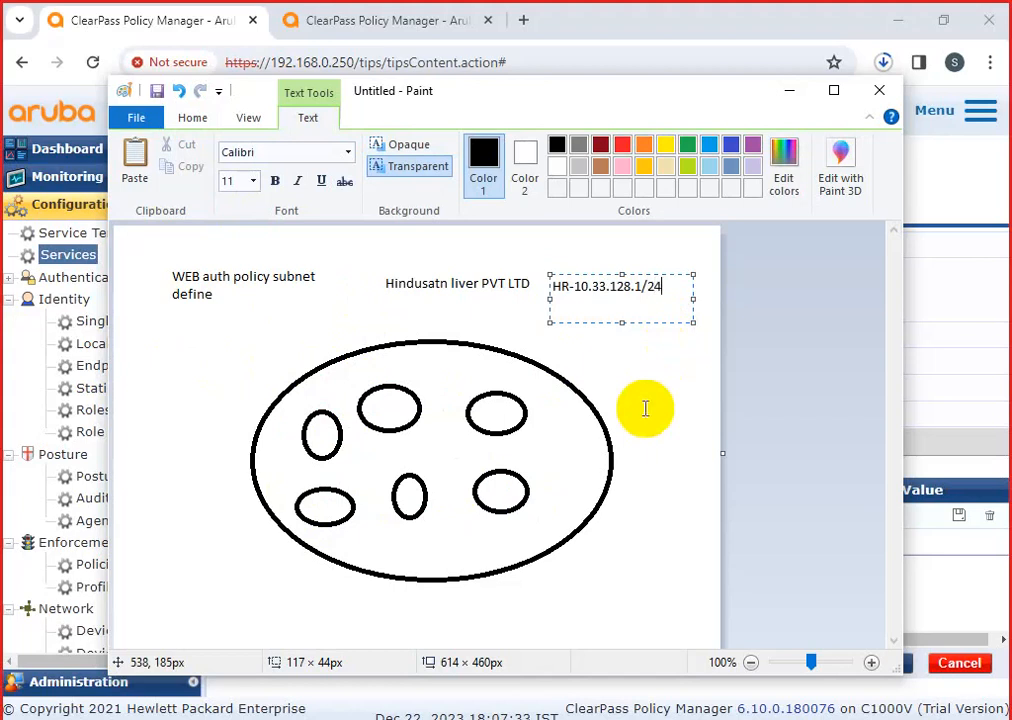
type("/24")
key("Return")
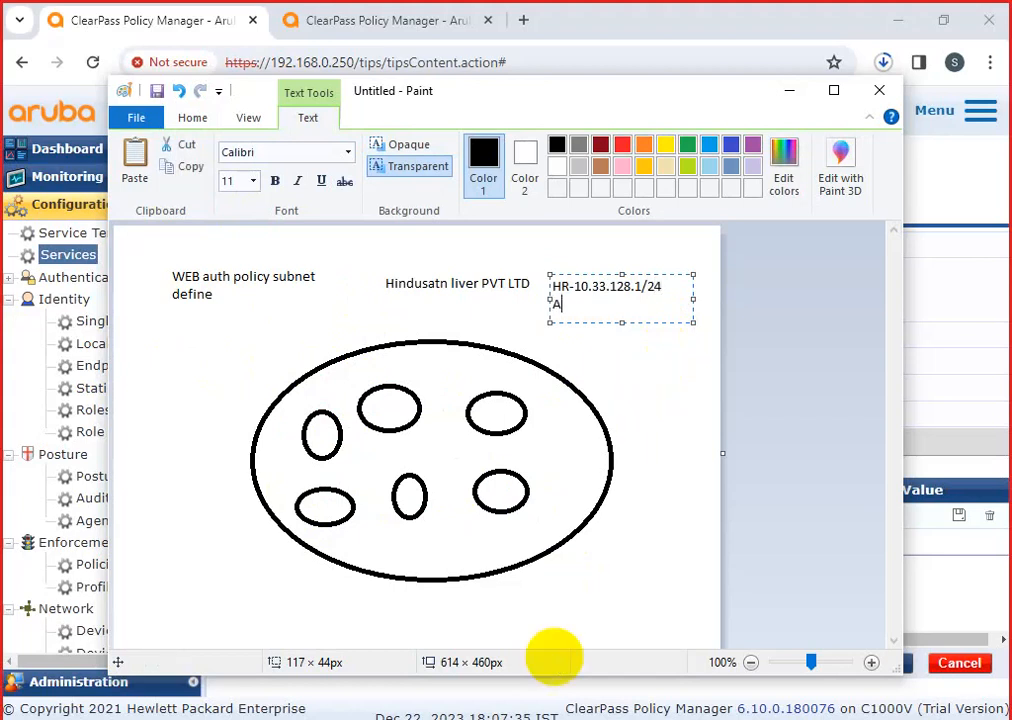
type("Account -10.33.120.")
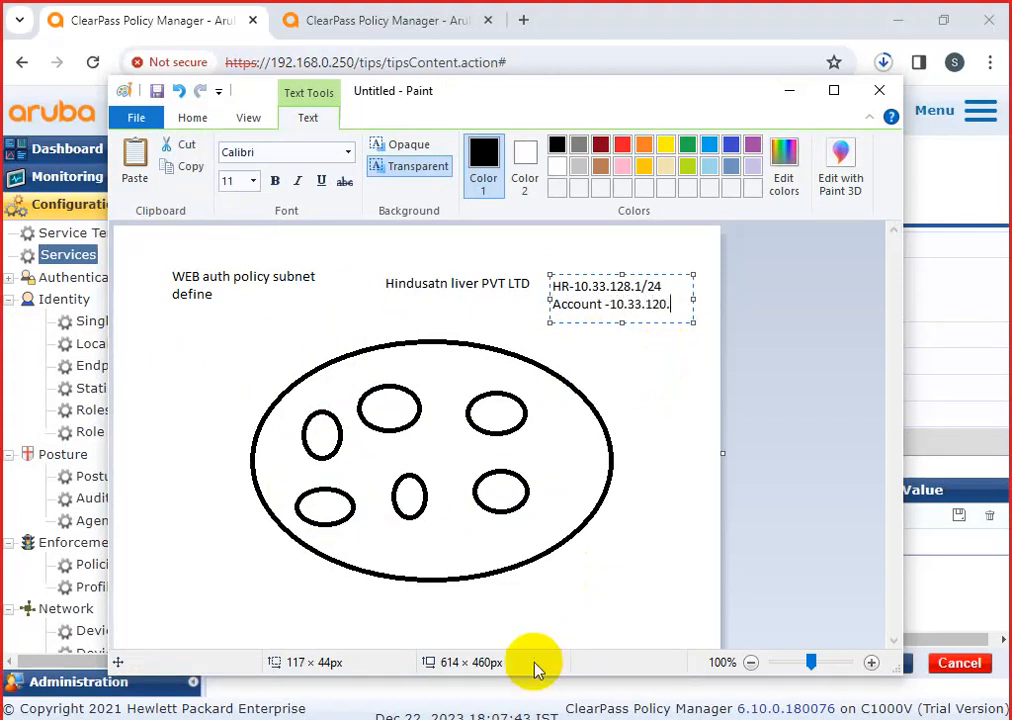
type("24")
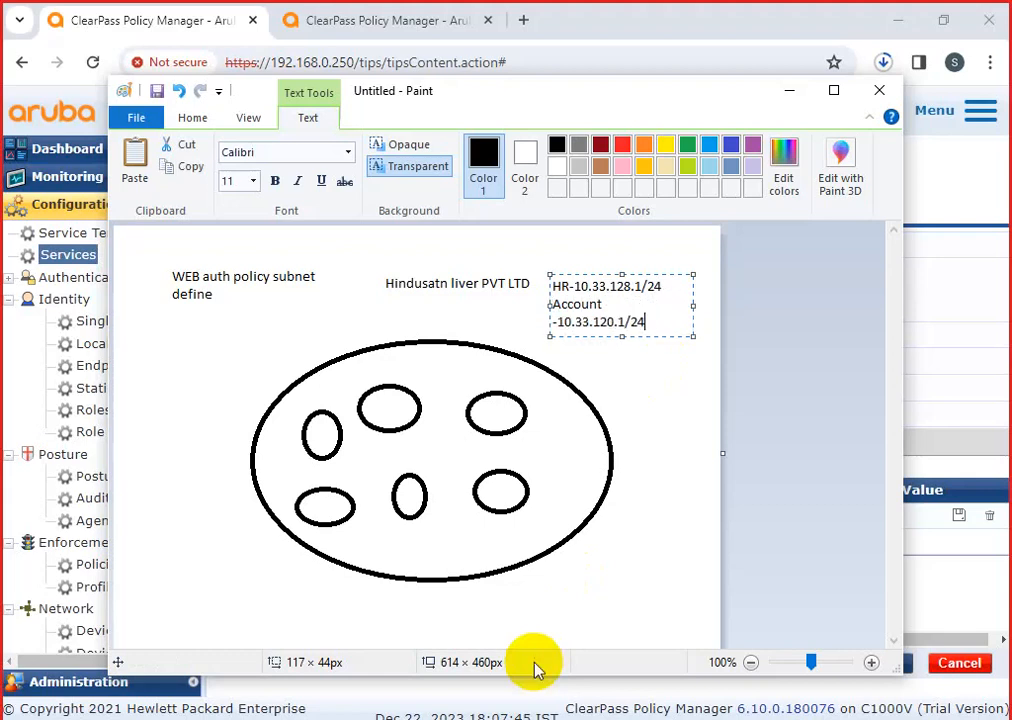
Add the line "Sales- 10.33.122.1/24" to the subnet text block and widen the block so each entry fits on one line
key("Return")
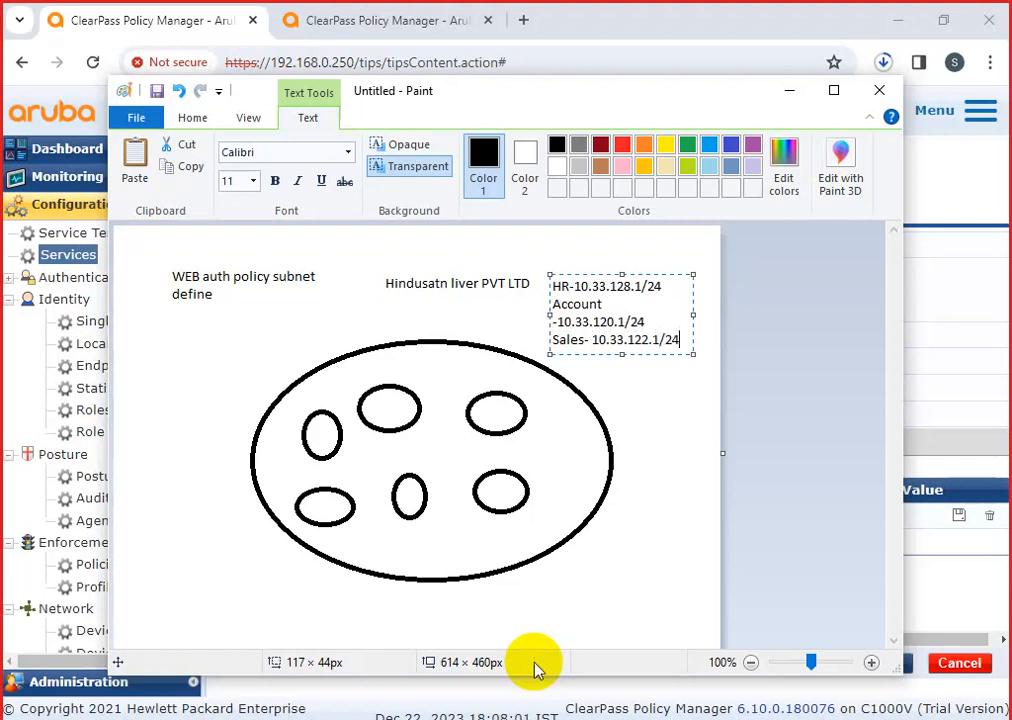
left_click_drag(543, 323, 526, 316)
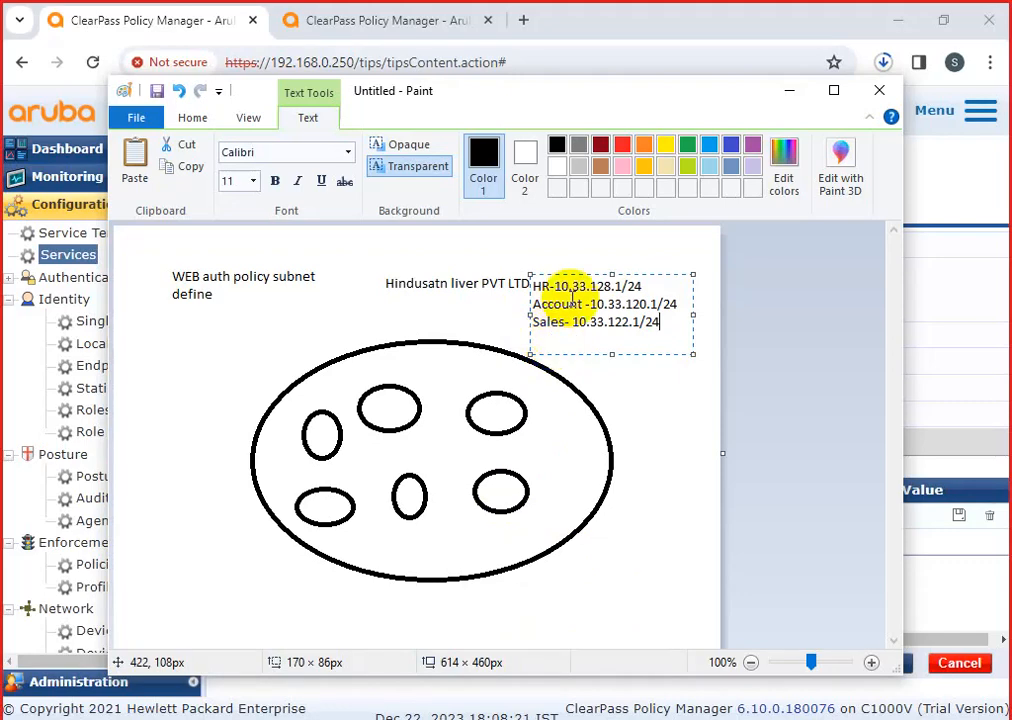
Switch back to ClearPass and complete the first Client-IP-Address condition with operator CONTAINS and value "10.33.128.", storing the row
left_click(790, 90)
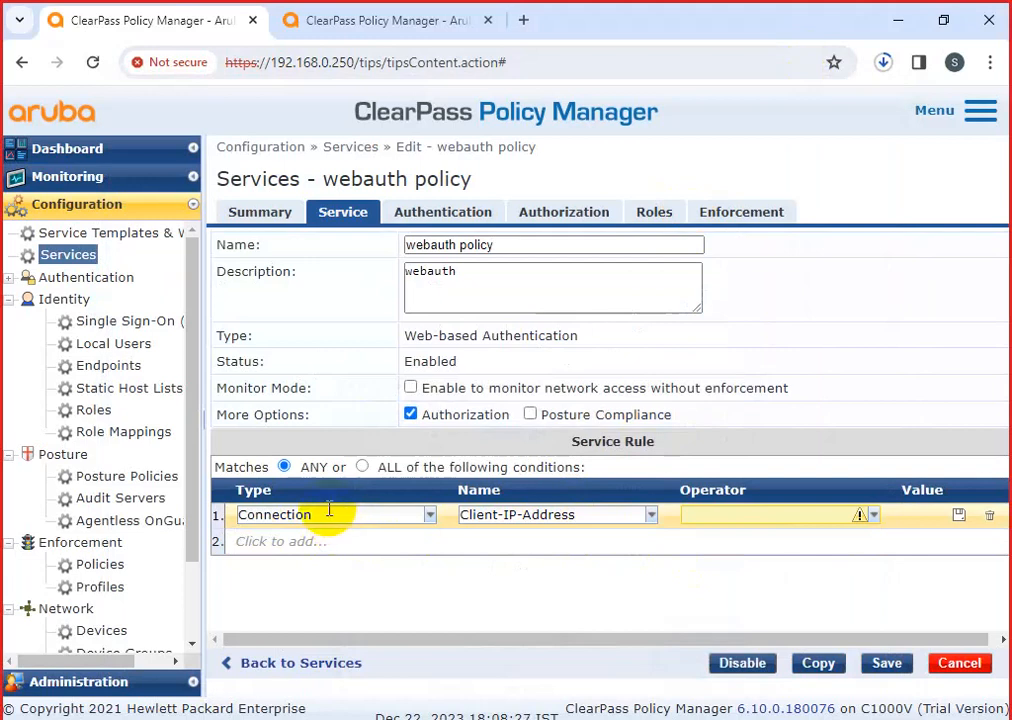
left_click(850, 515)
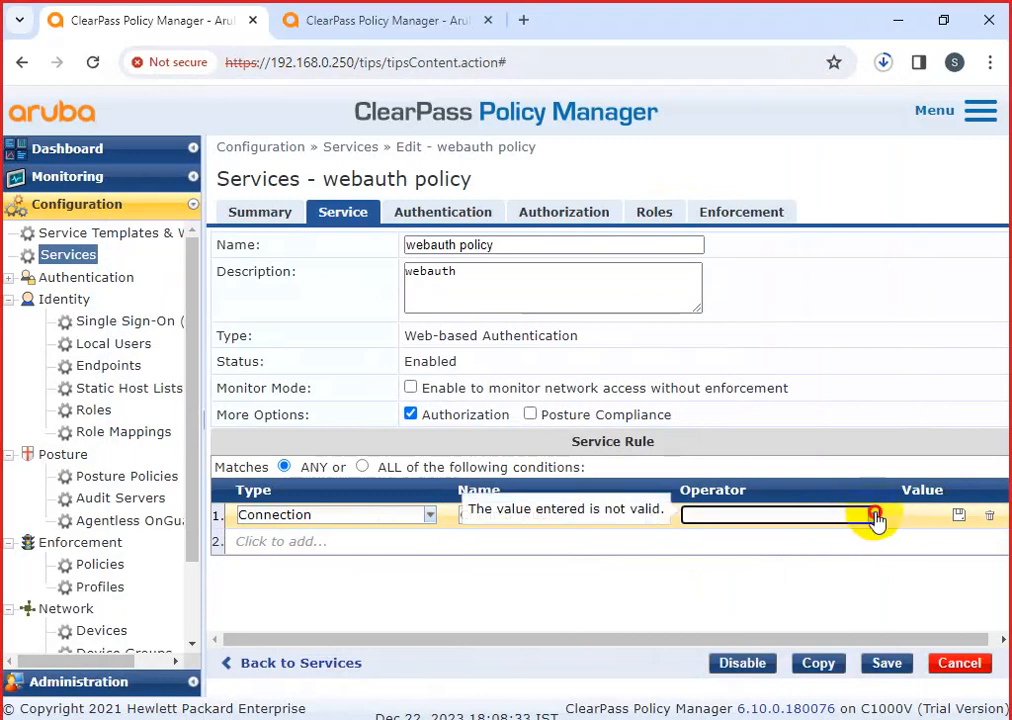
left_click(874, 515)
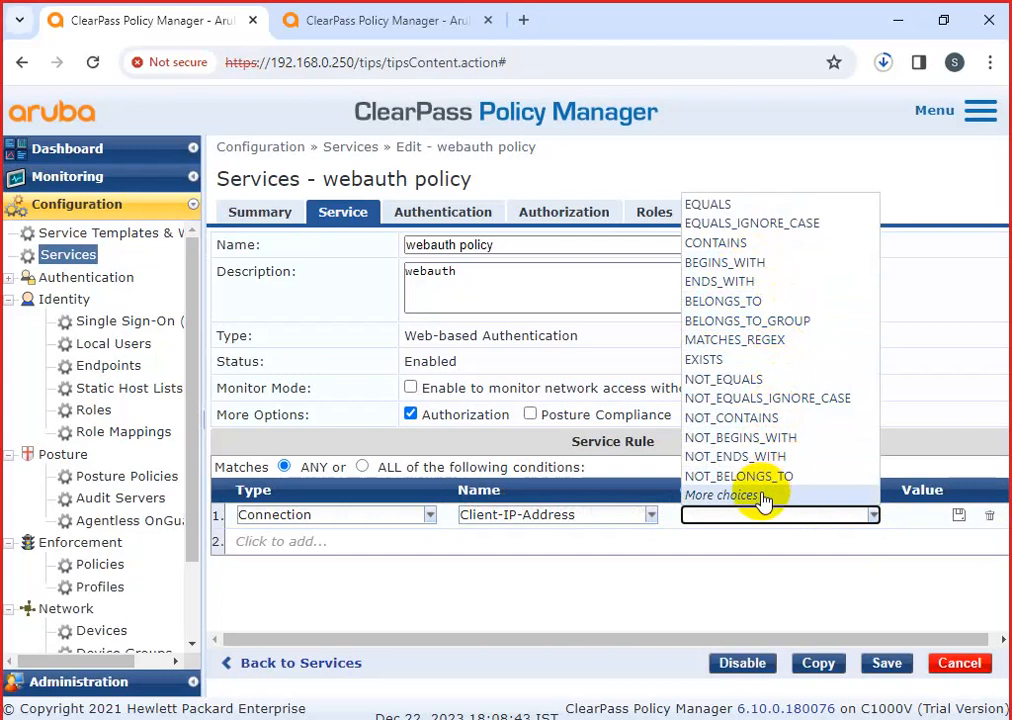
left_click(706, 243)
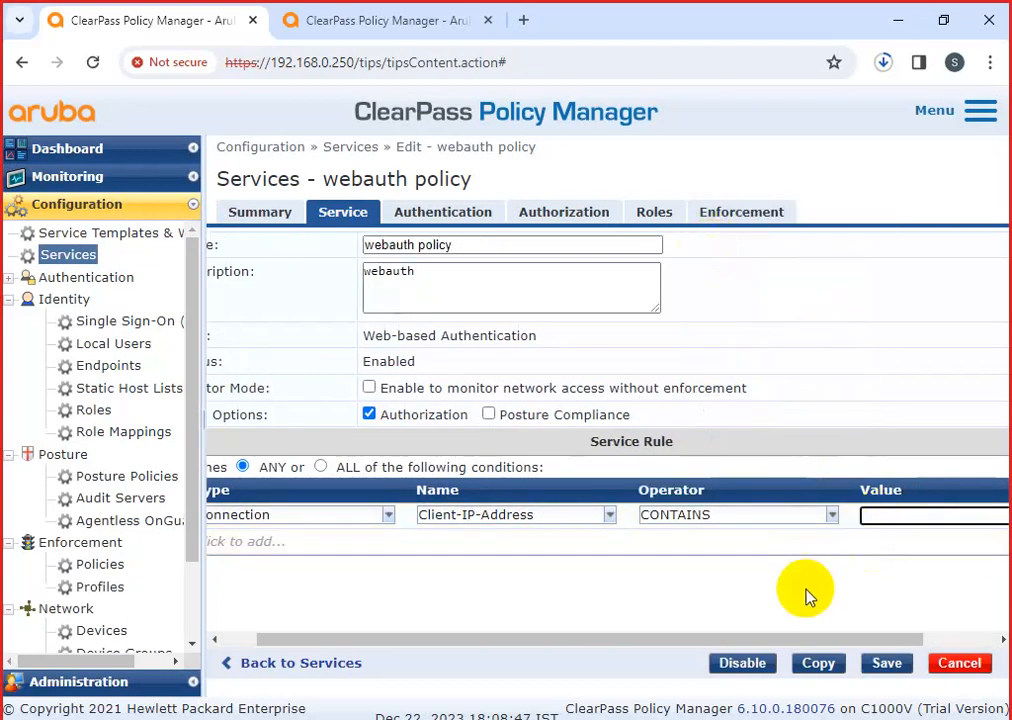
type("10.33.")
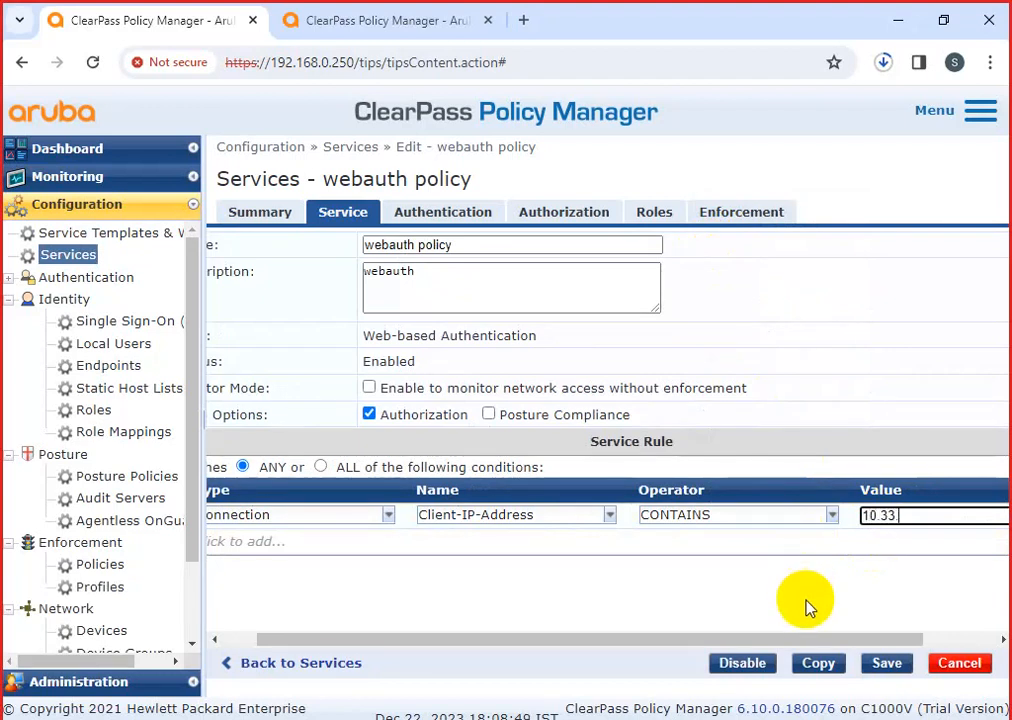
type("128.")
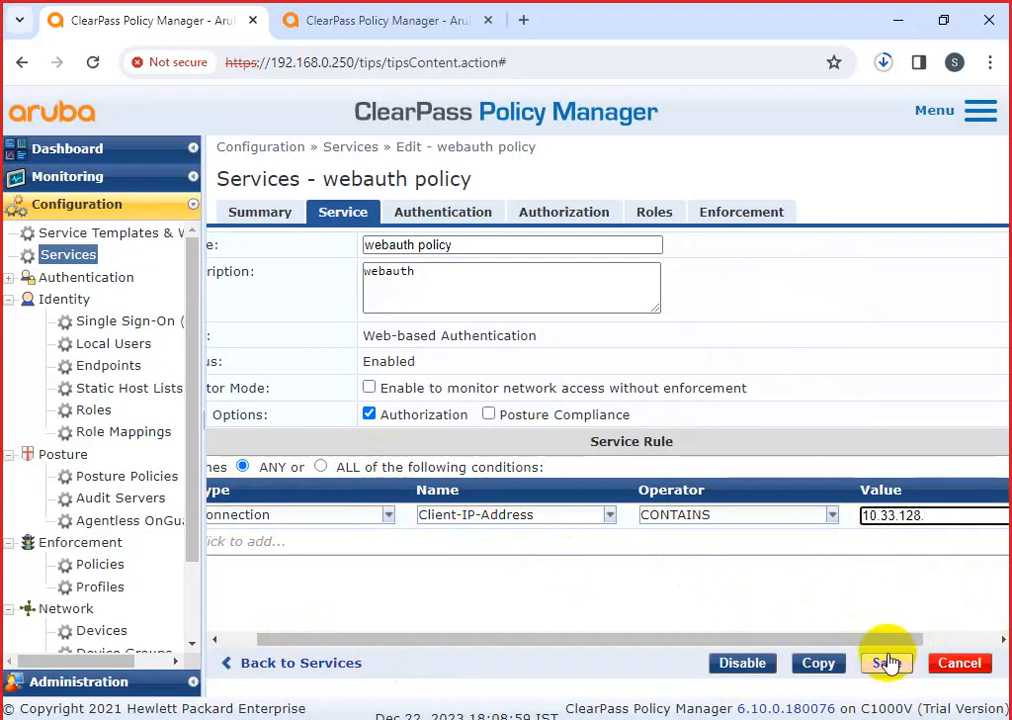
left_click_drag(870, 640, 931, 642)
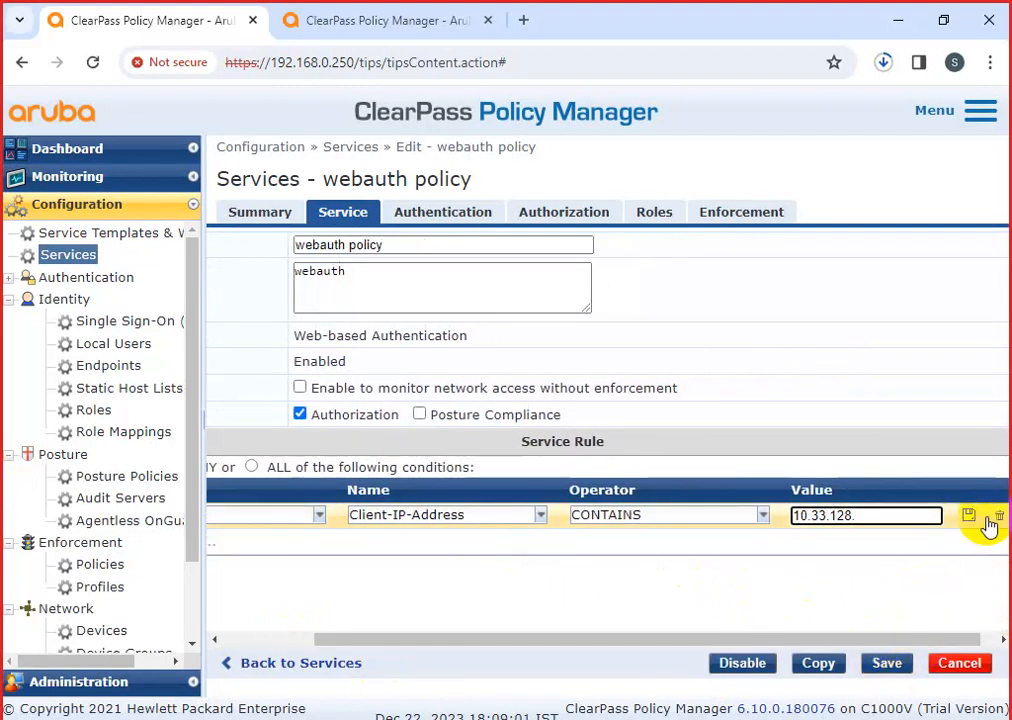
left_click(968, 515)
Duplicate the first service rule condition and set the copy's value to 10.33.122
left_click(949, 516)
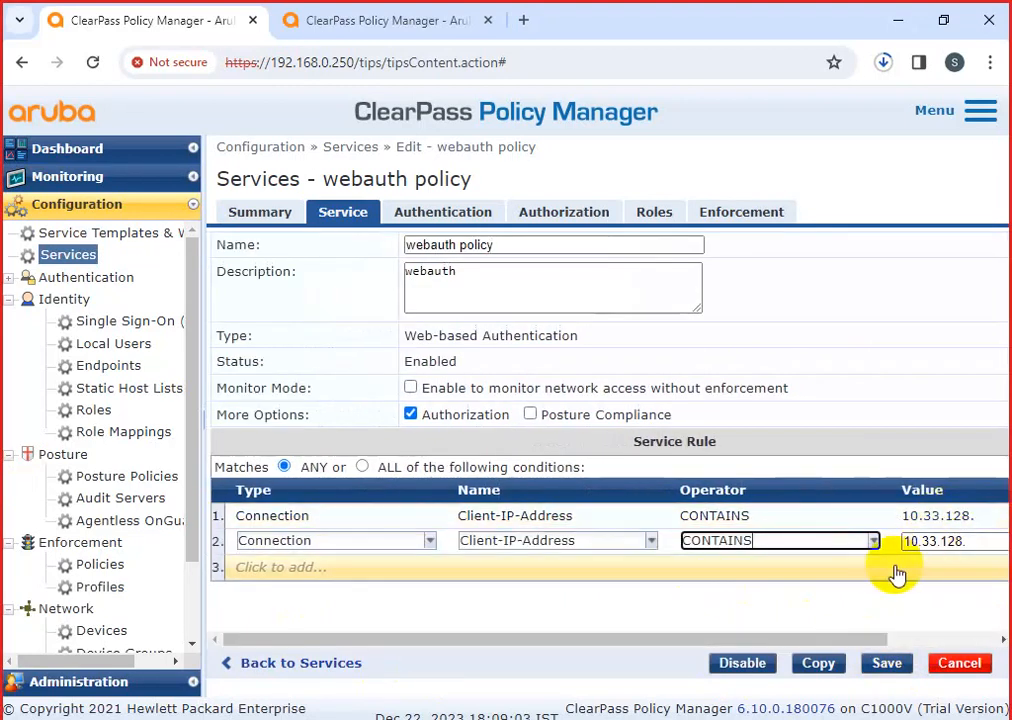
left_click(970, 541)
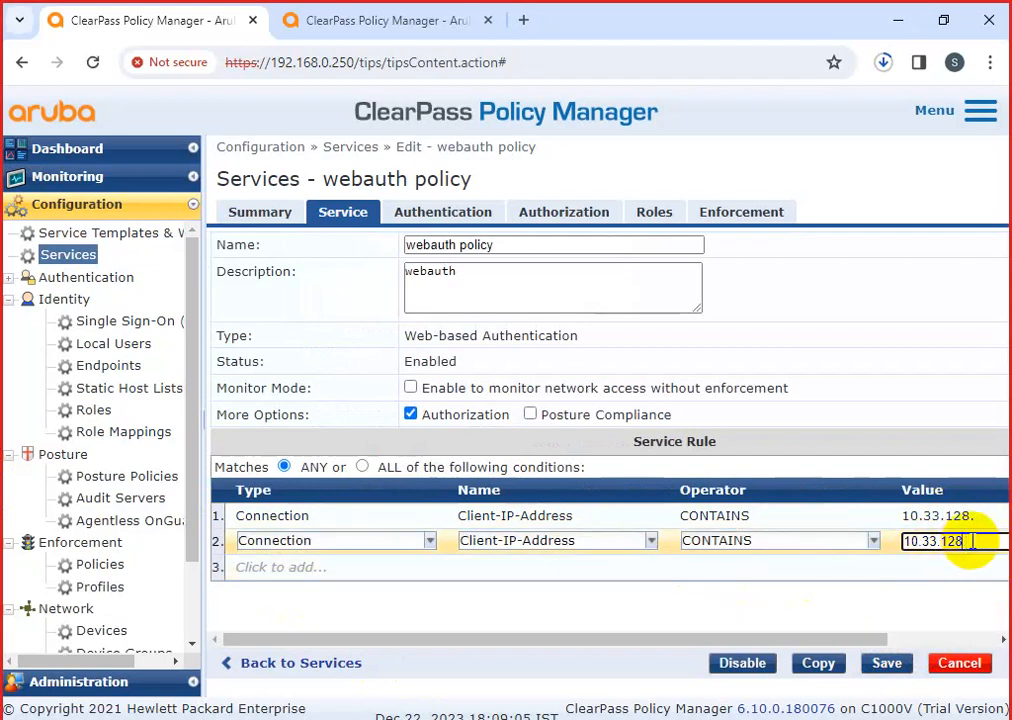
type("2")
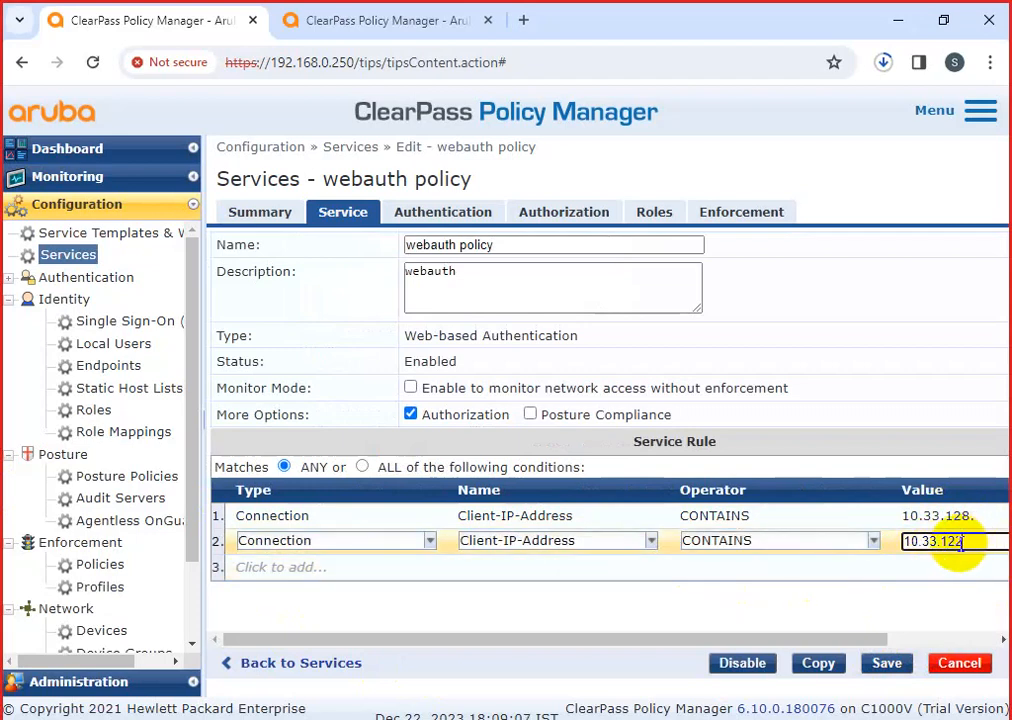
left_click_drag(781, 640, 926, 580)
left_click(945, 541)
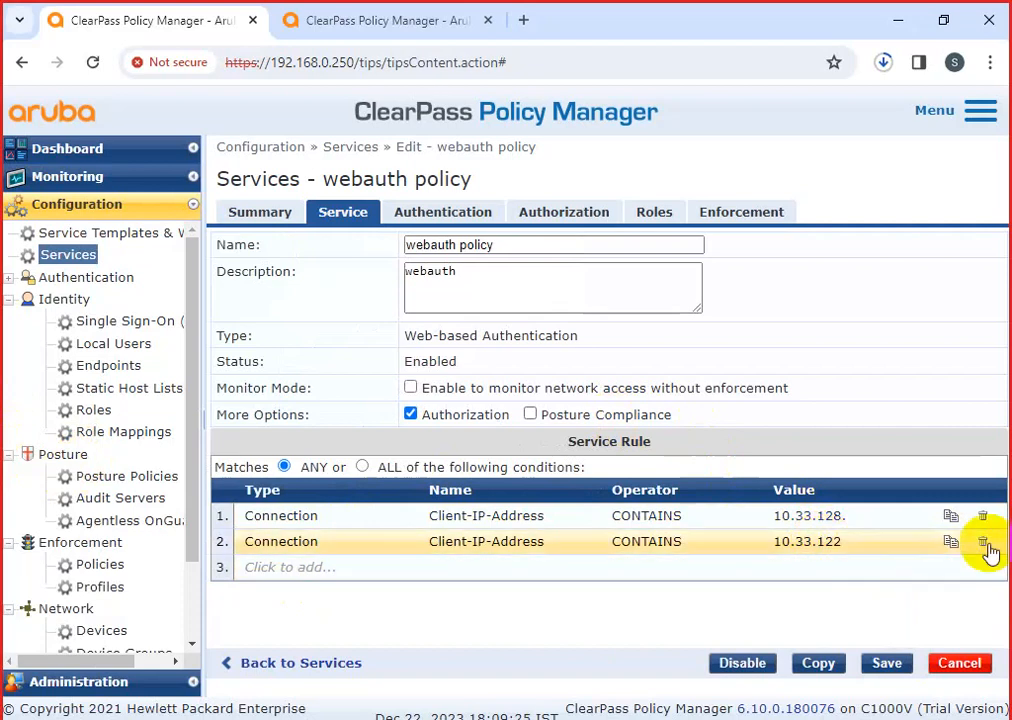
Duplicate the second condition, give the copy operator BEGINS_WITH and value 10.33.122.10, and save the service
left_click(951, 541)
left_click(650, 568)
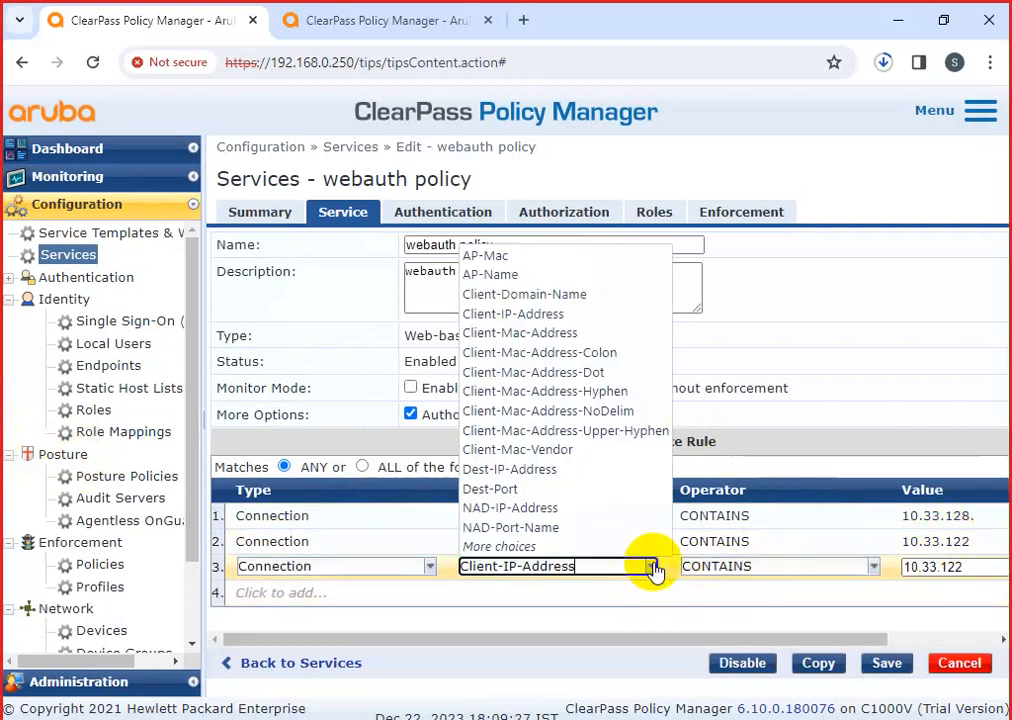
left_click(720, 600)
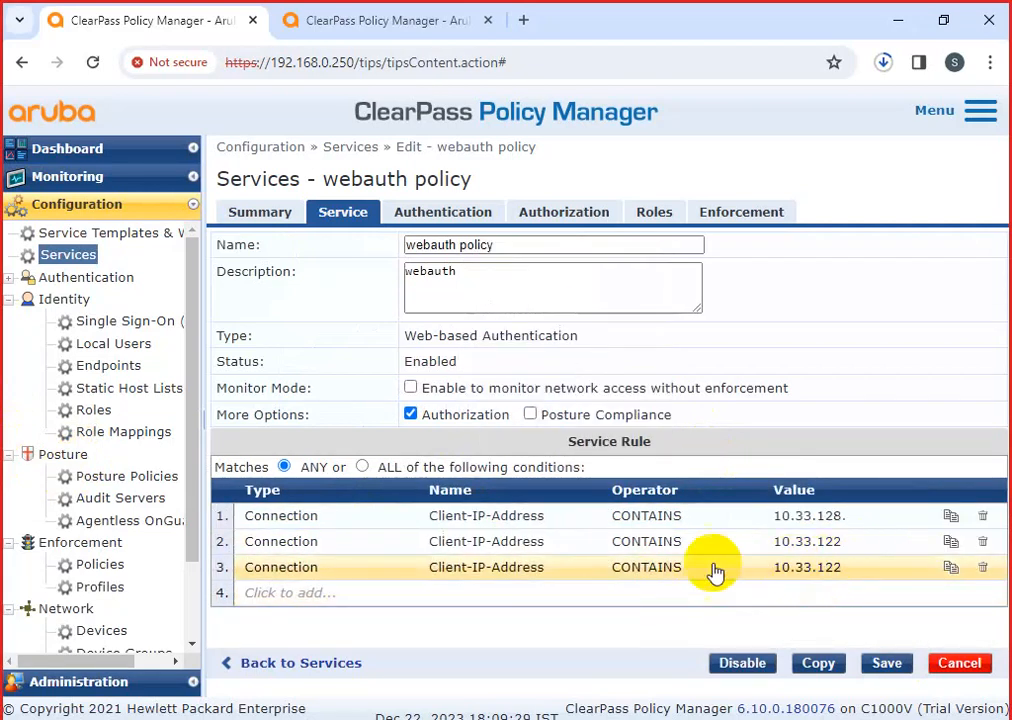
left_click(678, 570)
left_click_drag(818, 641, 899, 644)
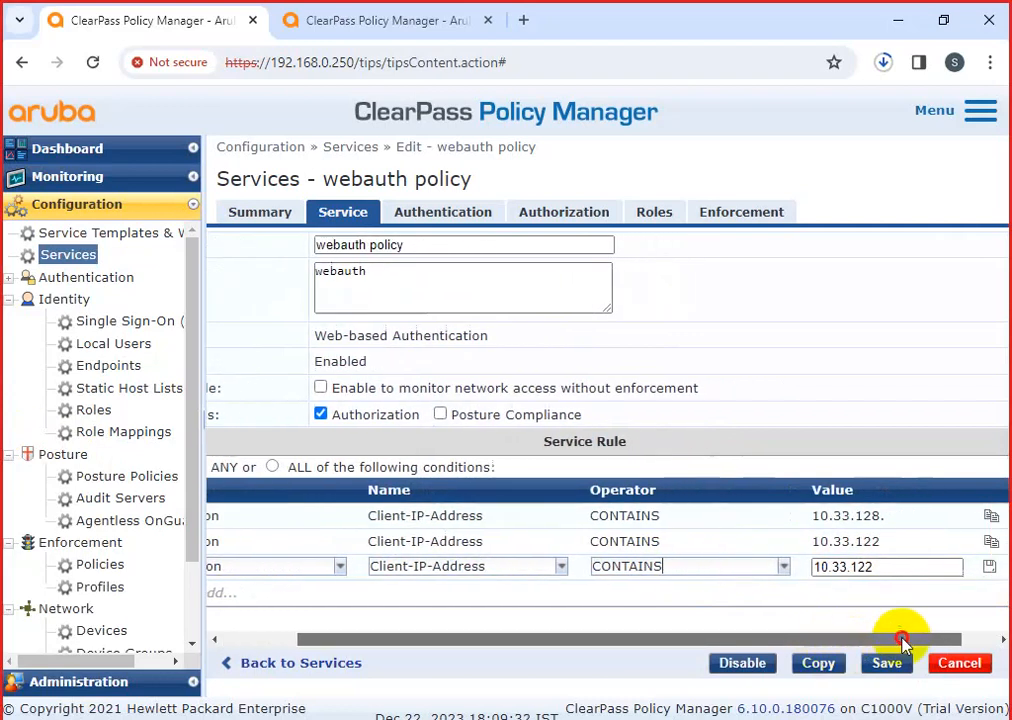
left_click(778, 568)
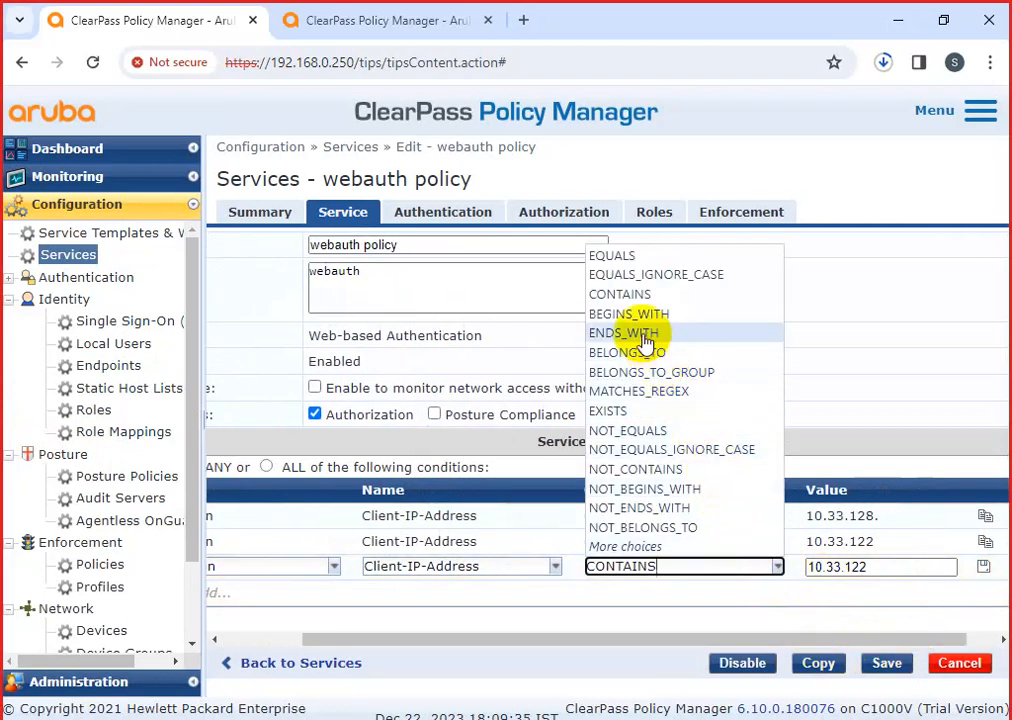
left_click(638, 314)
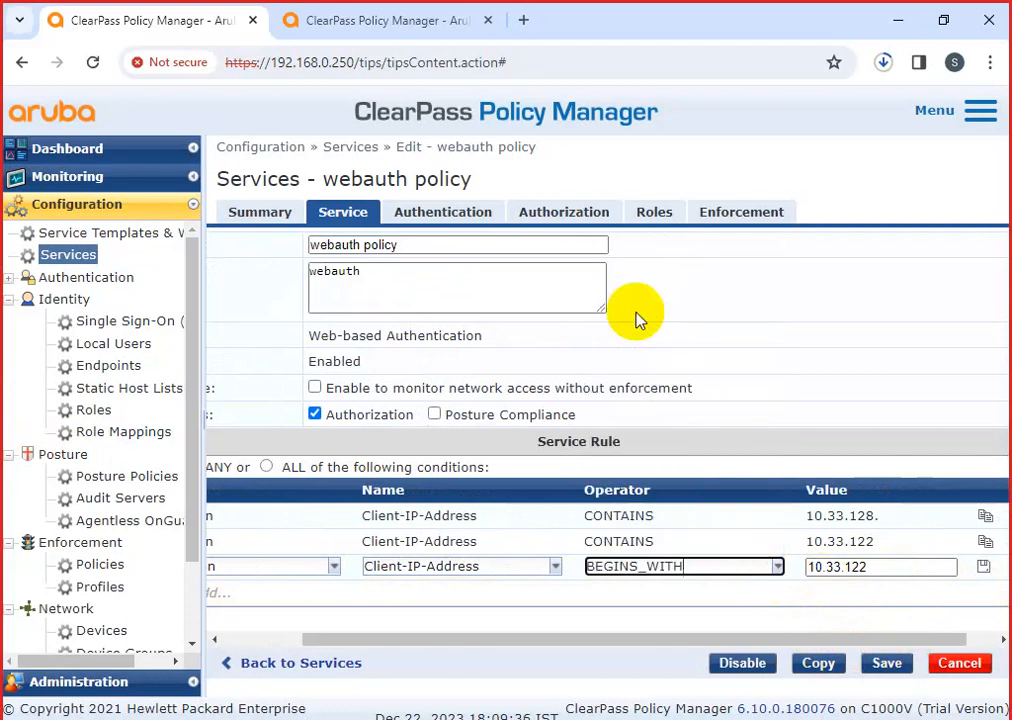
left_click(878, 566)
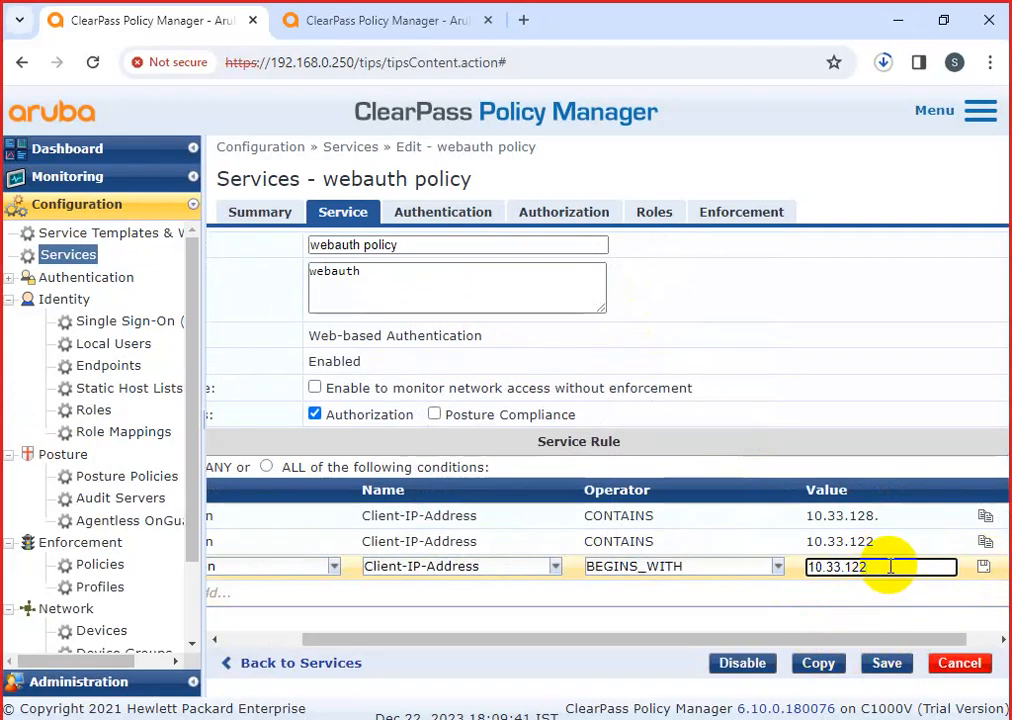
type("10.33.122.10")
left_click(983, 566)
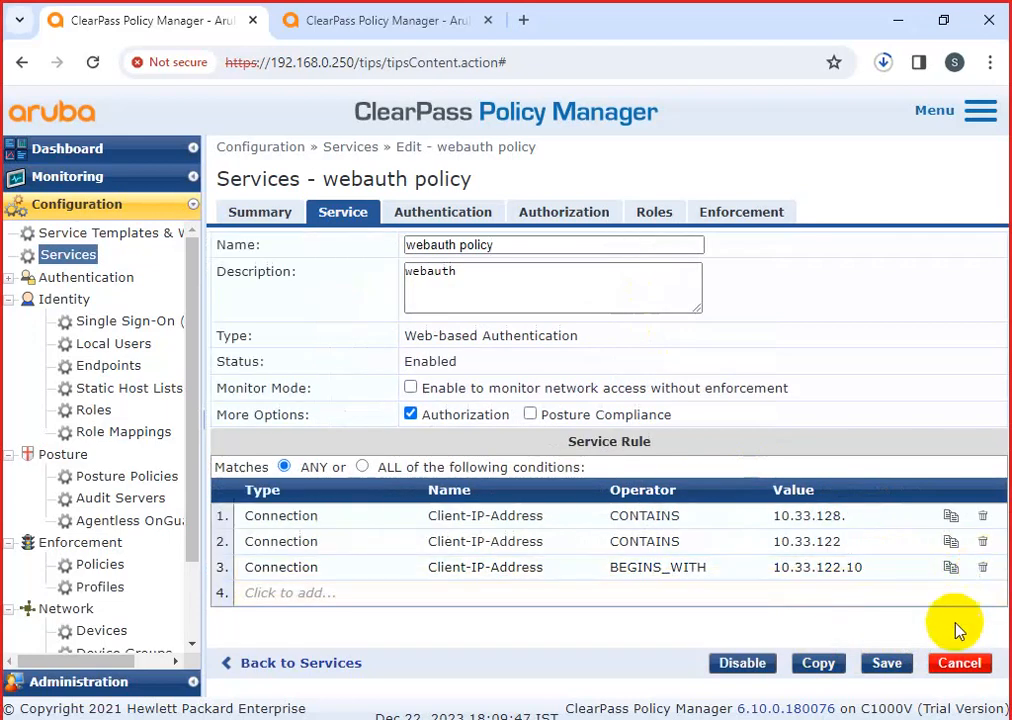
left_click(888, 663)
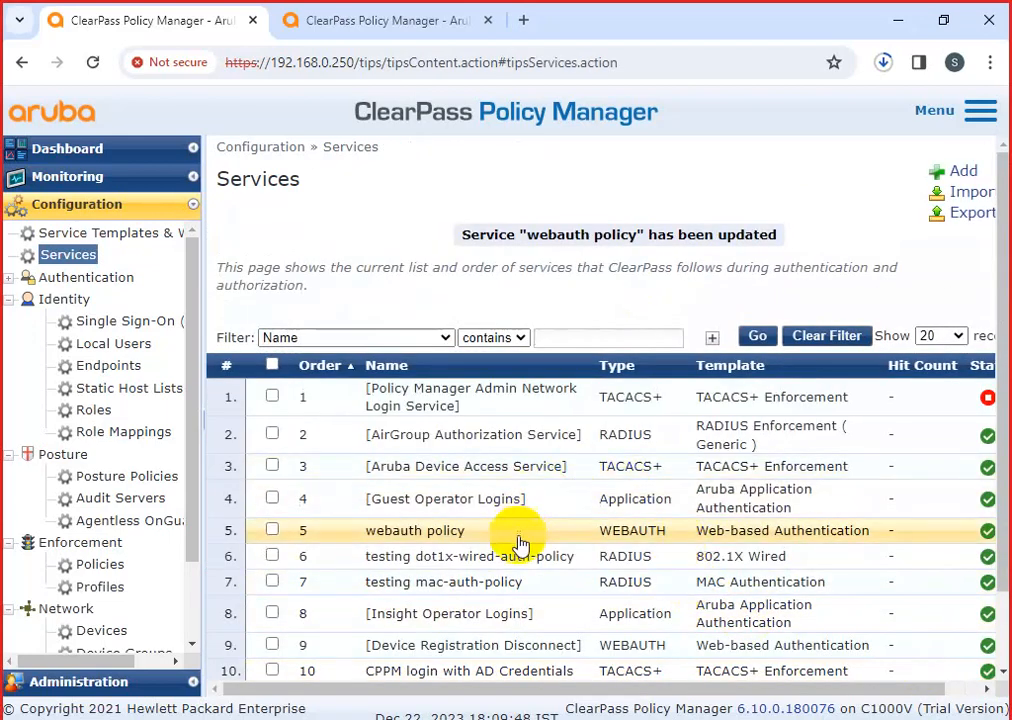
Reopen the webauth policy service and review the operators and values of its service rule conditions in the summary
scroll(519, 537, "down", 2)
left_click(407, 434)
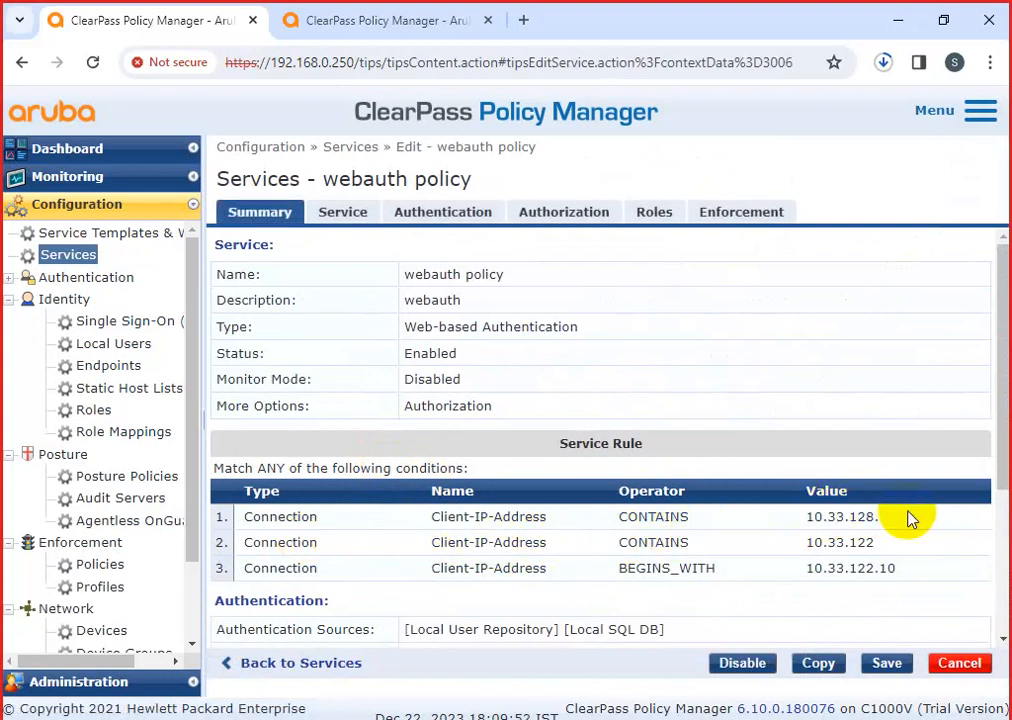
left_click_drag(910, 519, 784, 515)
left_click_drag(915, 574, 805, 575)
left_click_drag(622, 569, 712, 572)
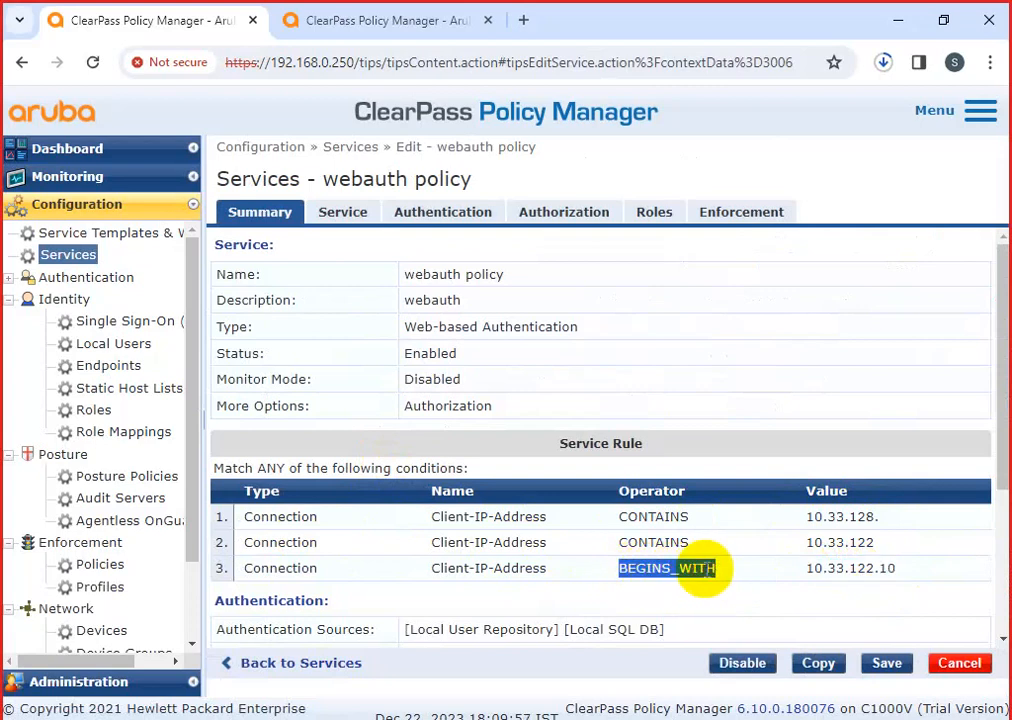
left_click(248, 521)
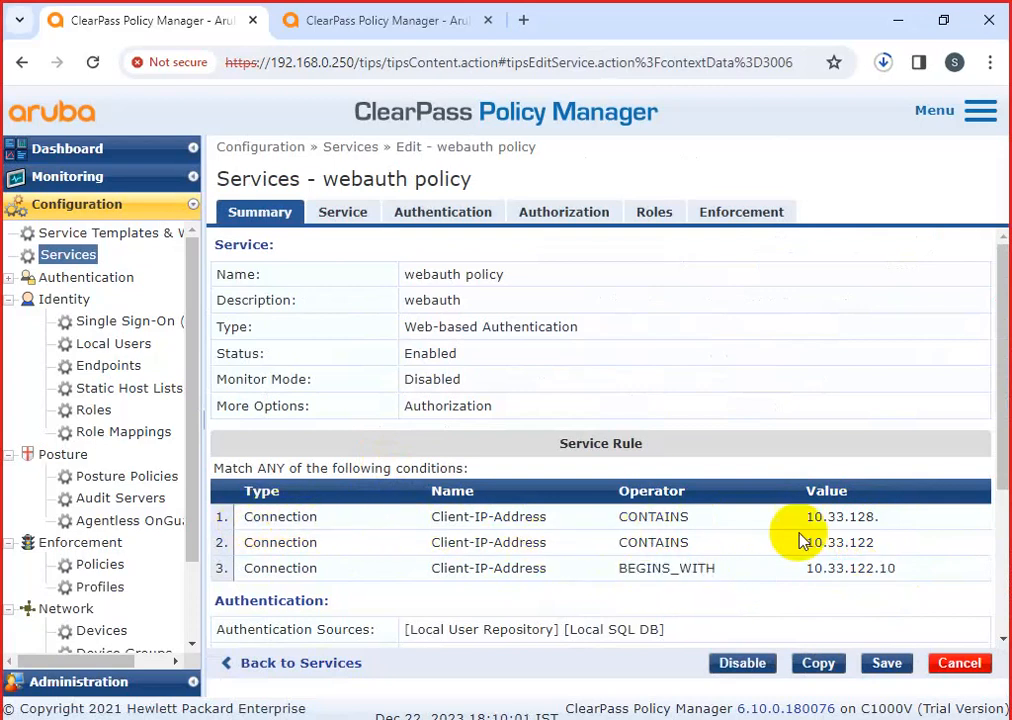
left_click_drag(892, 520, 805, 527)
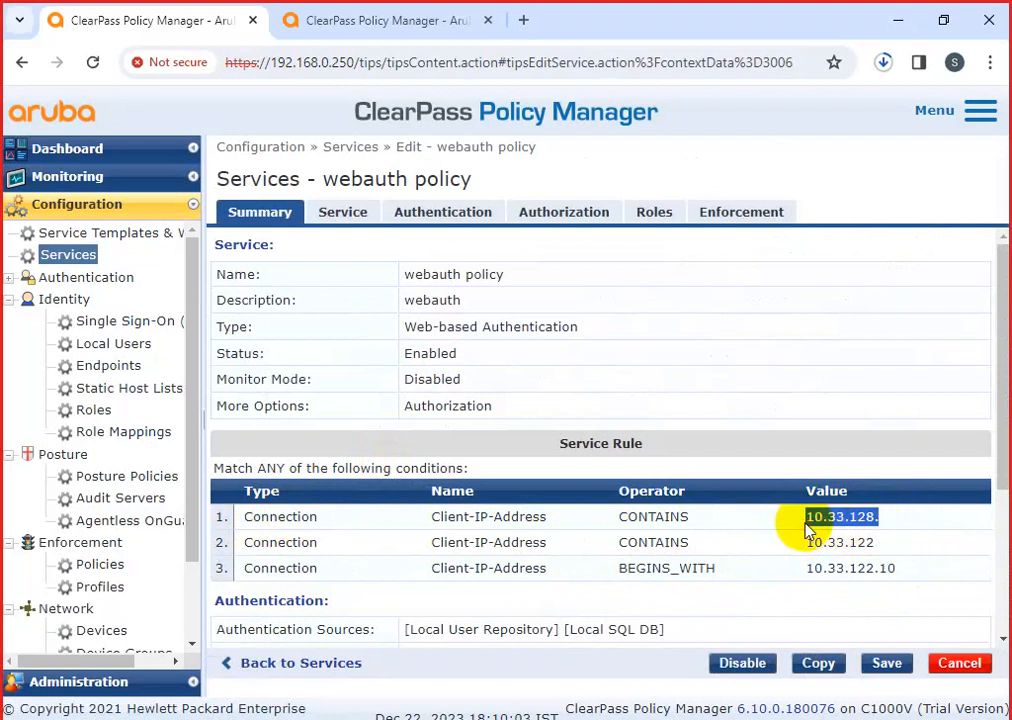
left_click_drag(876, 545, 913, 568)
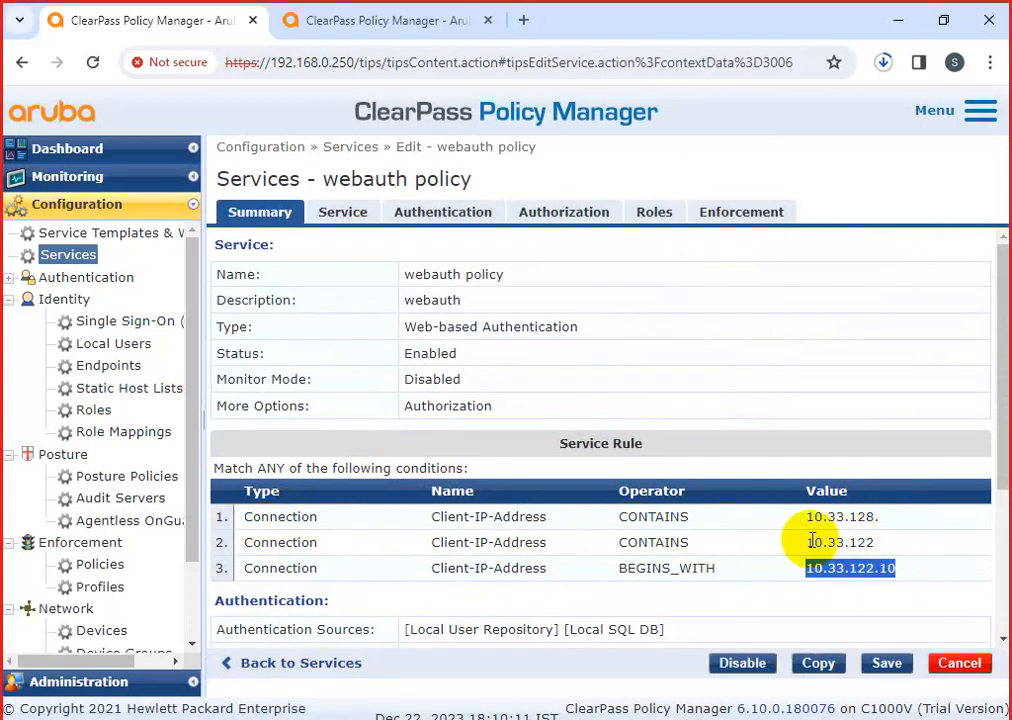
Try to save the webauth policy with Posture Compliance enabled and no posture policy selected, and cancel the edit
left_click(345, 214)
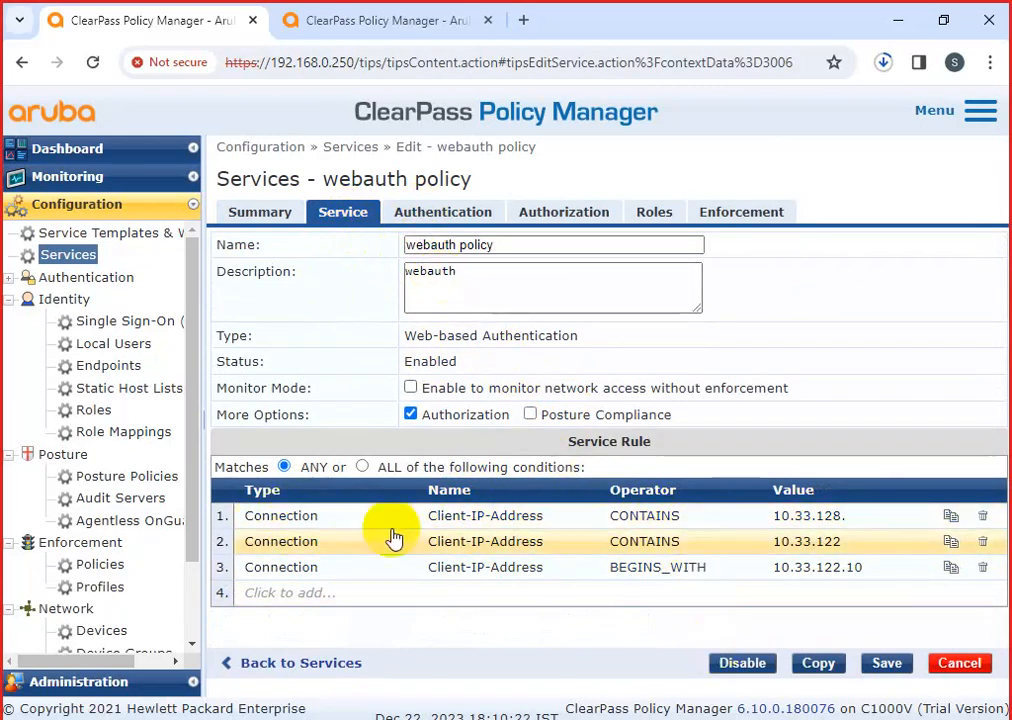
left_click(363, 467)
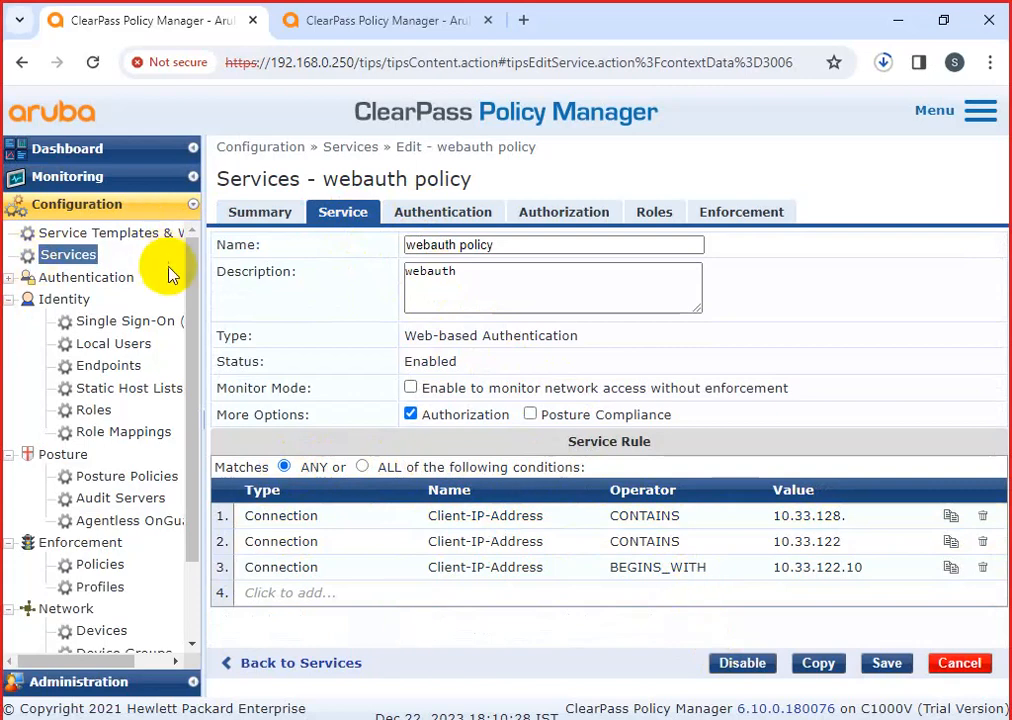
left_click(593, 418)
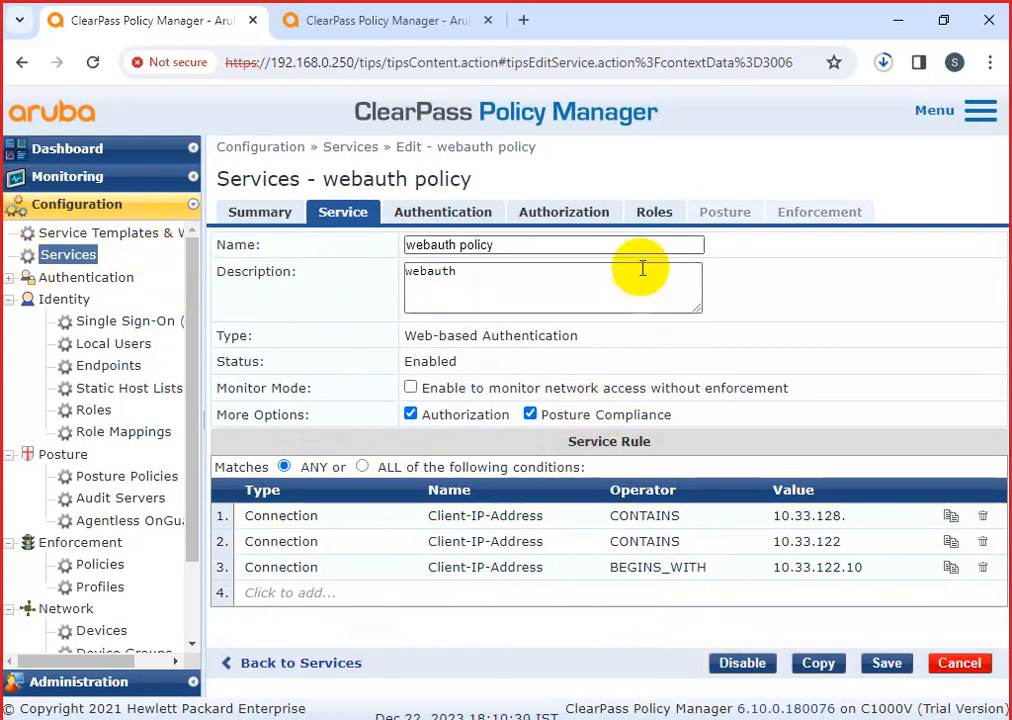
left_click(720, 215)
left_click(639, 368)
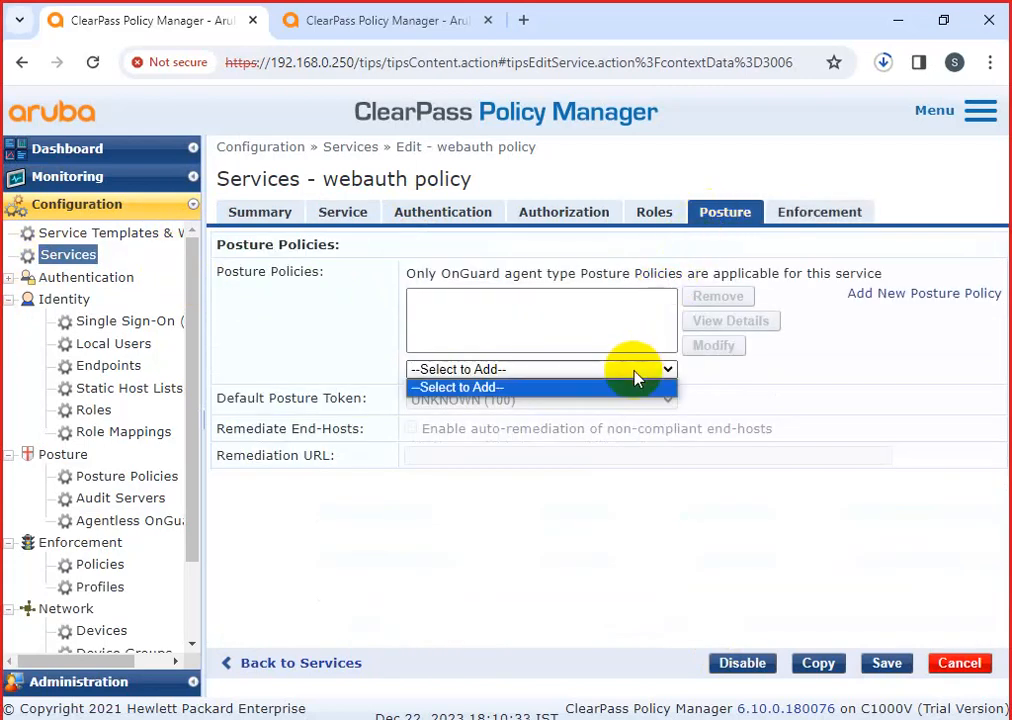
left_click(625, 335)
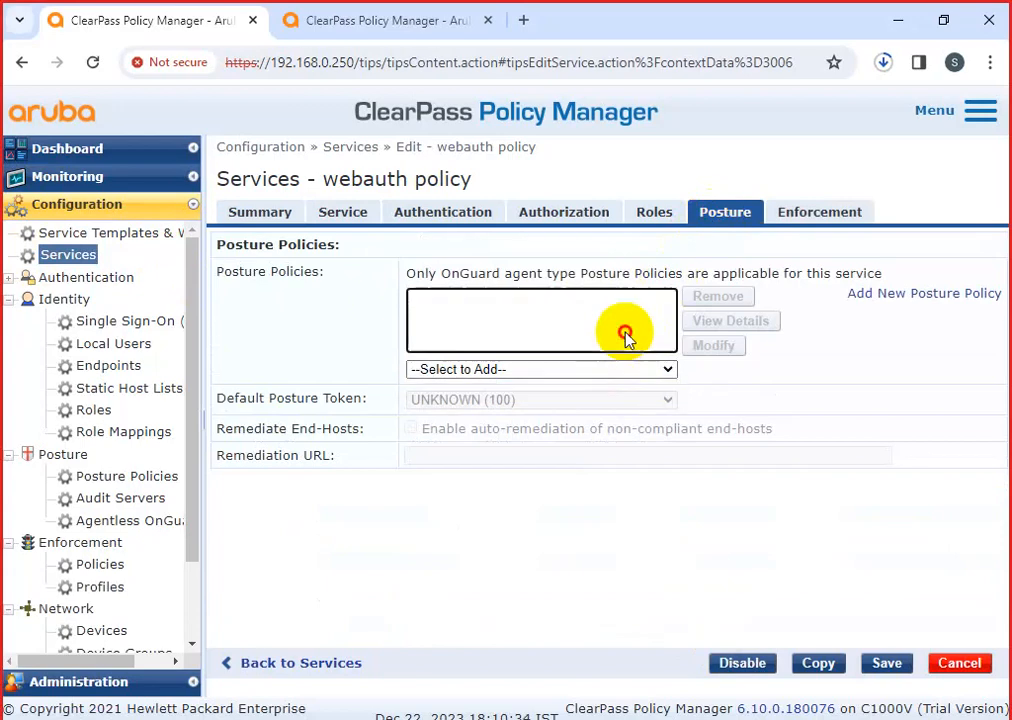
left_click(883, 663)
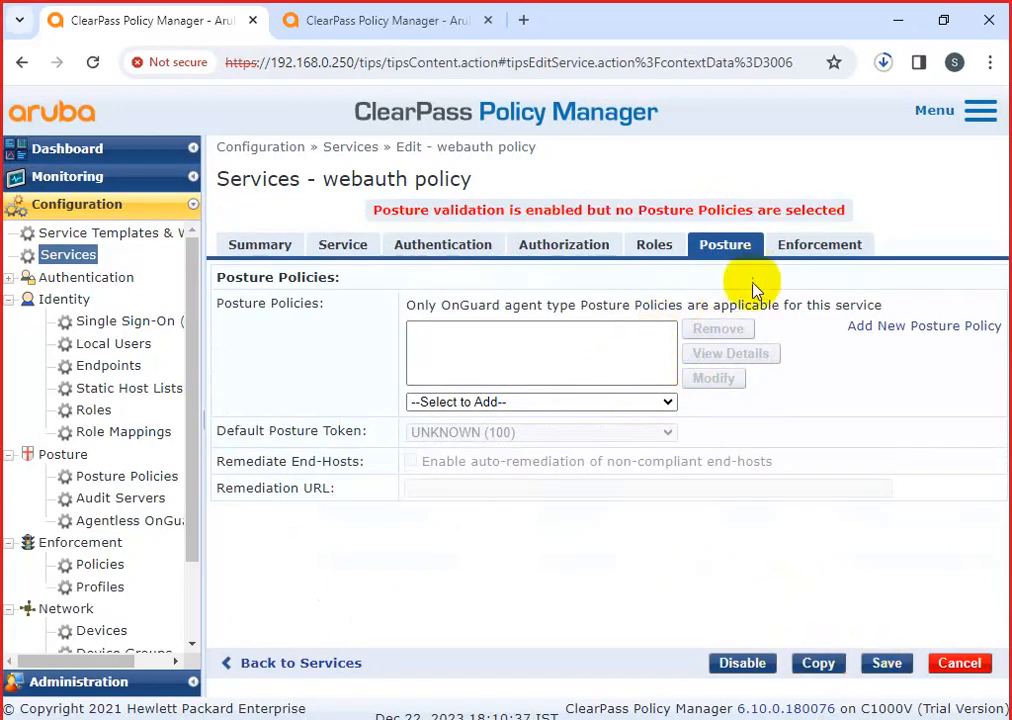
left_click(956, 668)
left_click(600, 443)
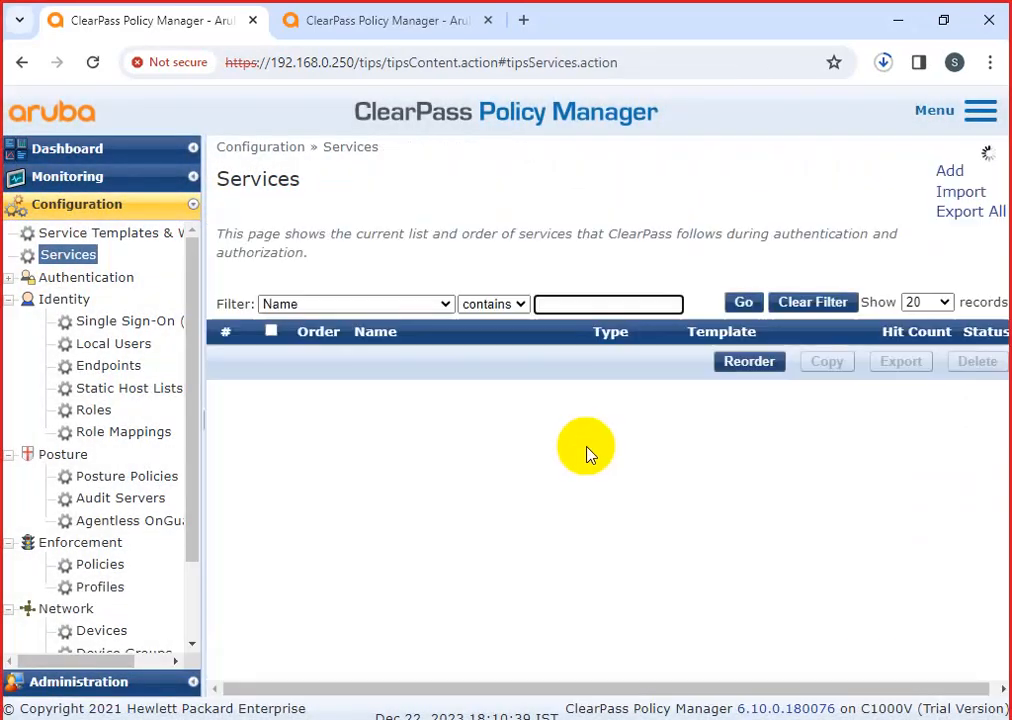
Reopen the webauth policy service from the services list
scroll(650, 520, "down", 1)
scroll(647, 560, "down", 1)
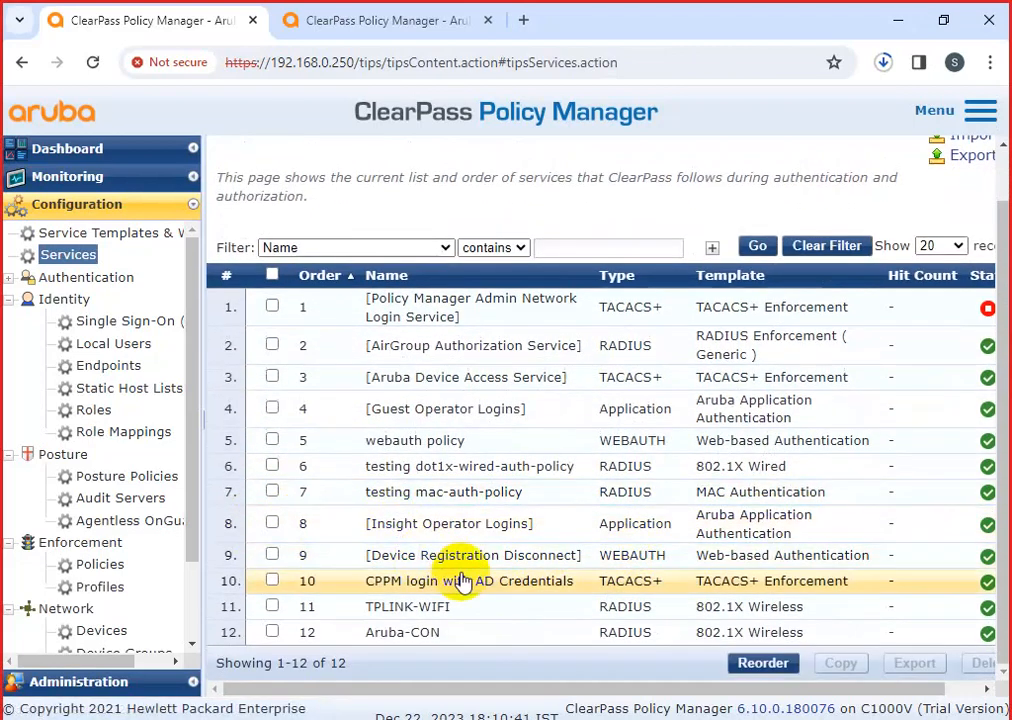
left_click(429, 443)
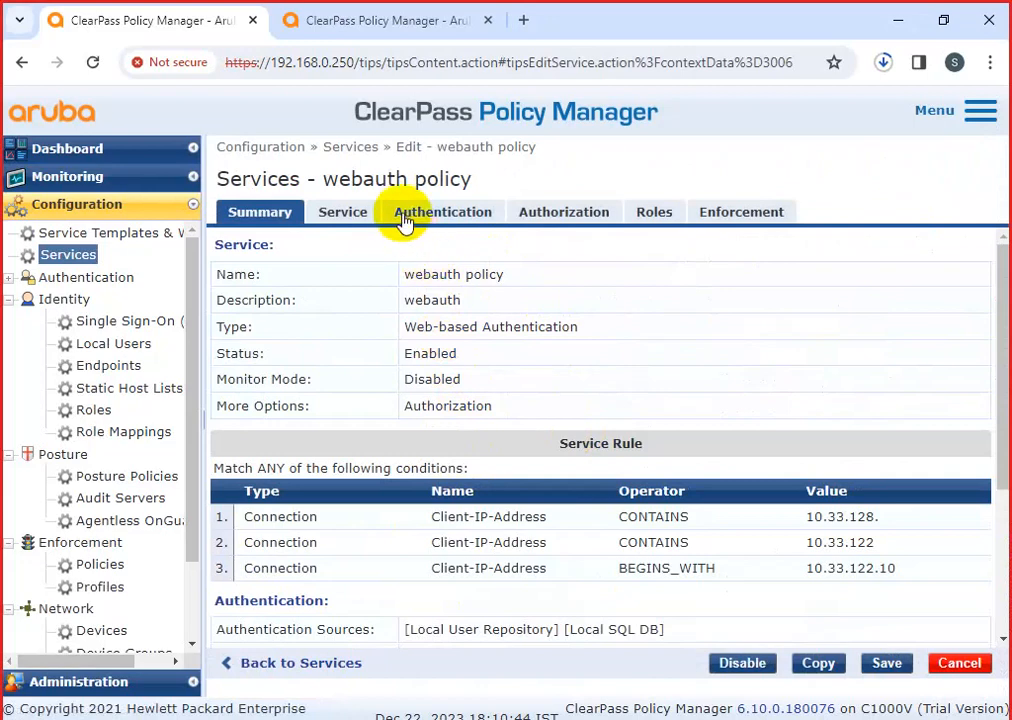
Close the webauth policy service without changes and start adding a new posture policy
left_click(350, 214)
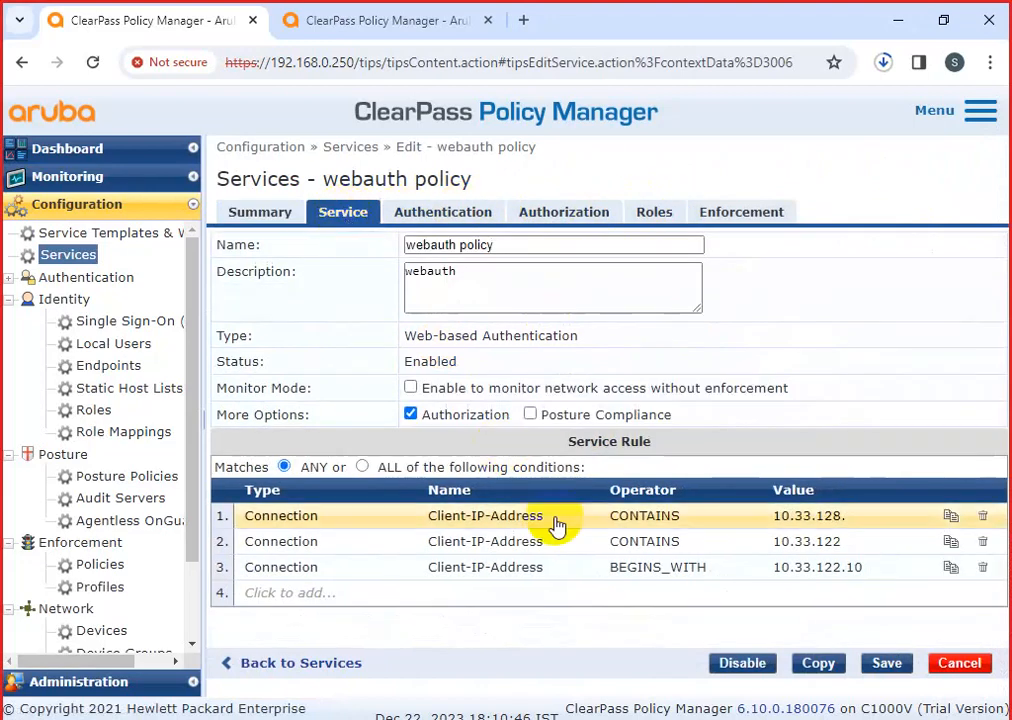
left_click(955, 663)
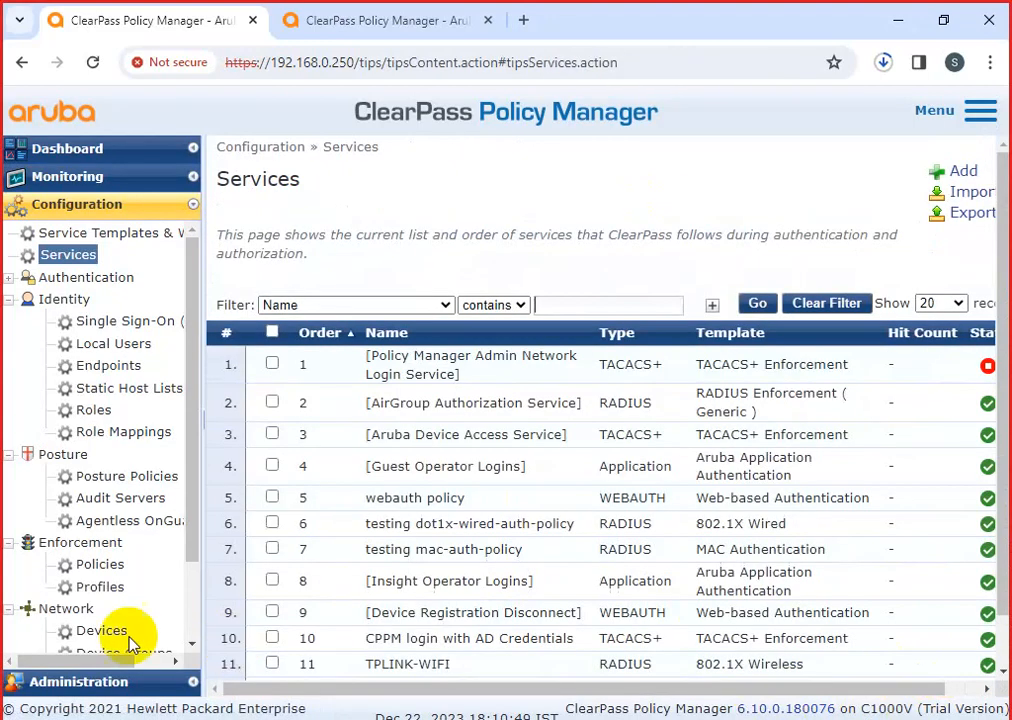
left_click(64, 456)
left_click(64, 456)
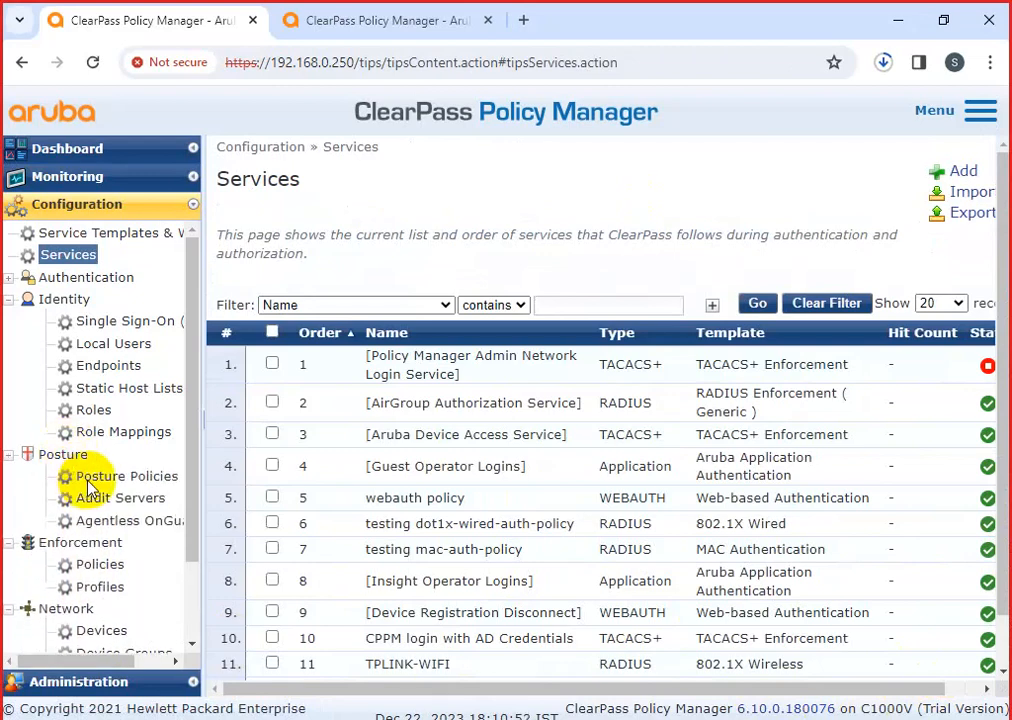
left_click(90, 477)
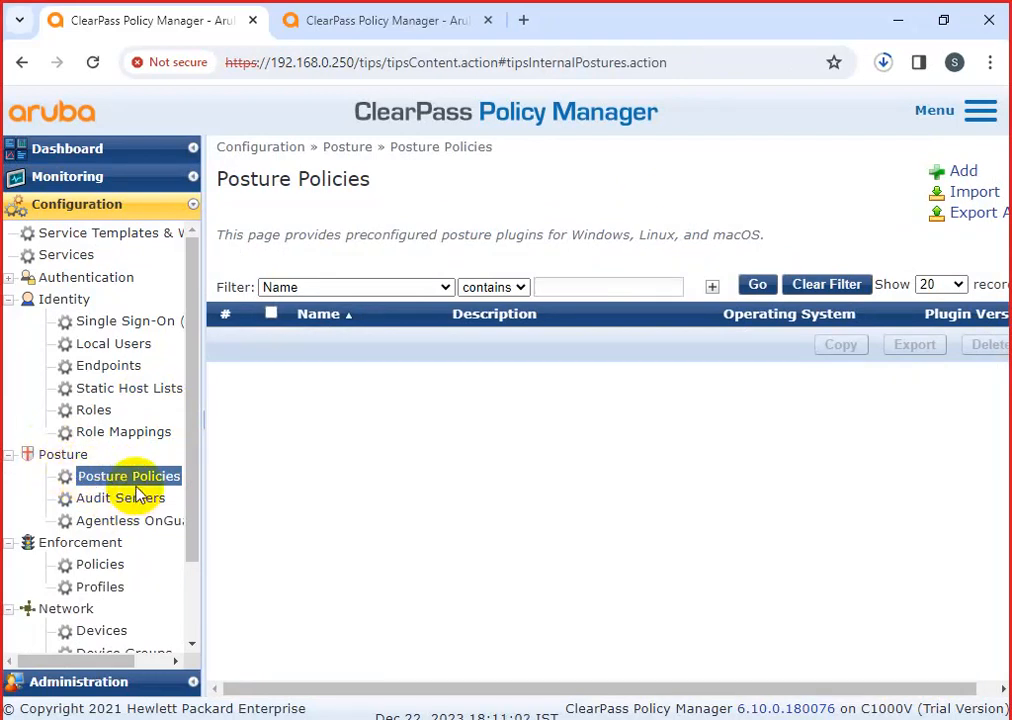
left_click(965, 174)
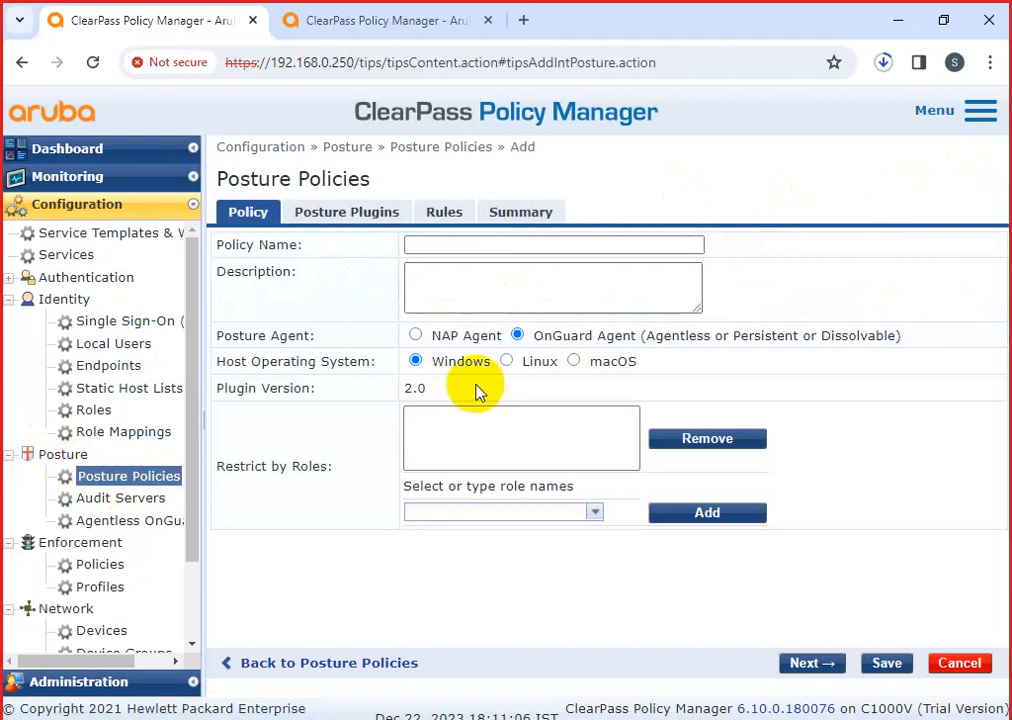
Name the posture policy test-webauth and enter test-webauth as its description, keeping the OnGuard Agent and Windows selected
left_click(305, 216)
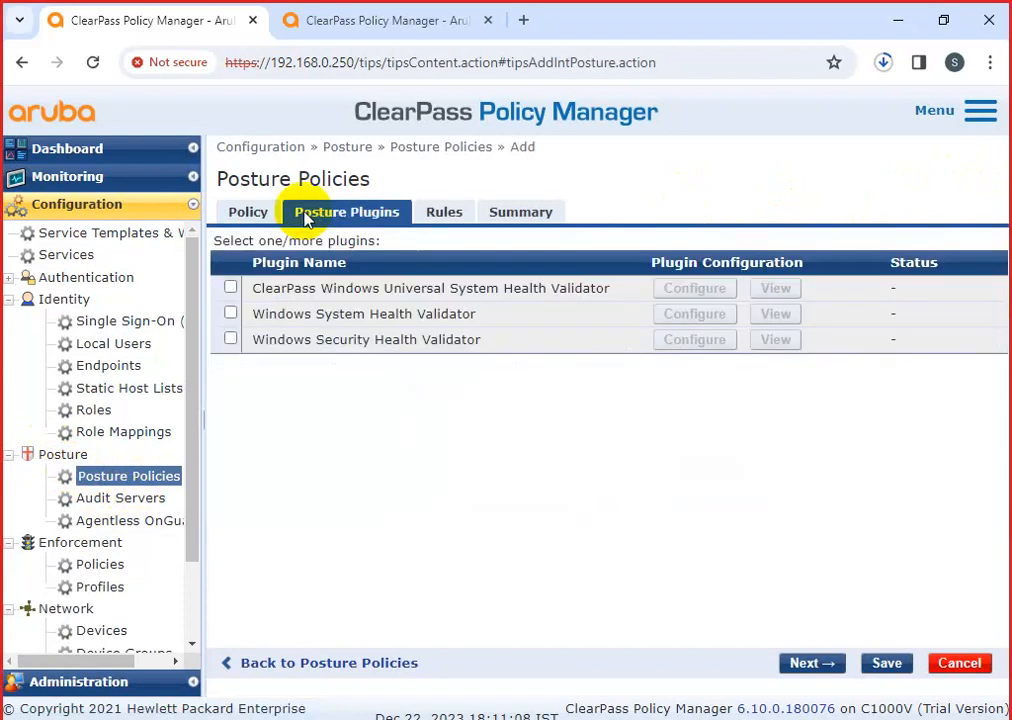
left_click(246, 214)
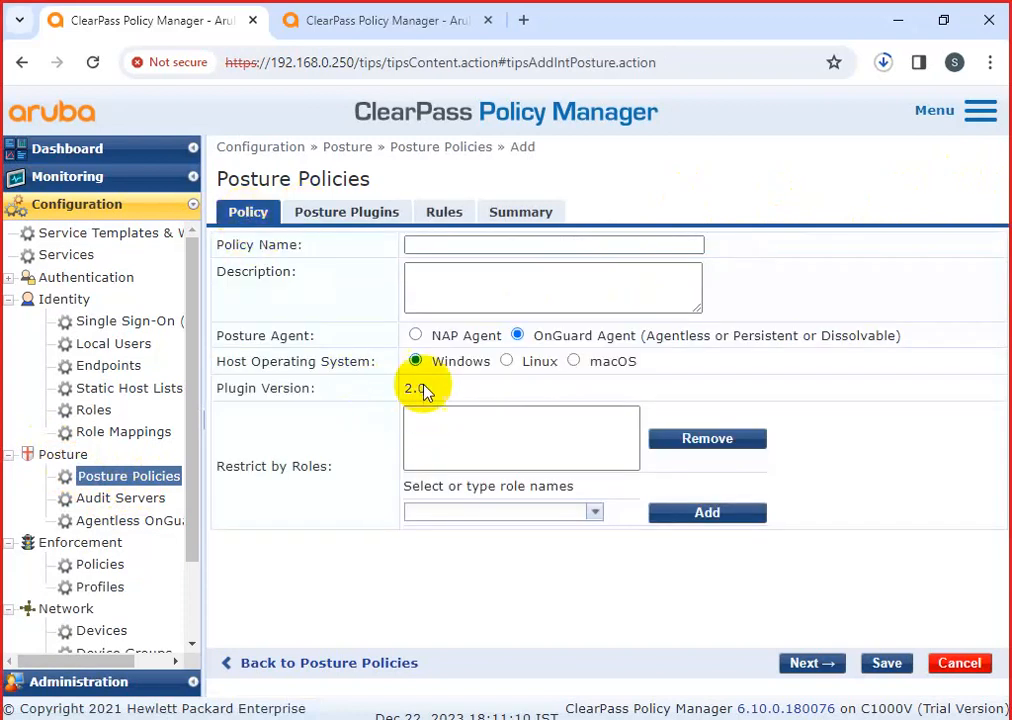
left_click(408, 246)
left_click(549, 289)
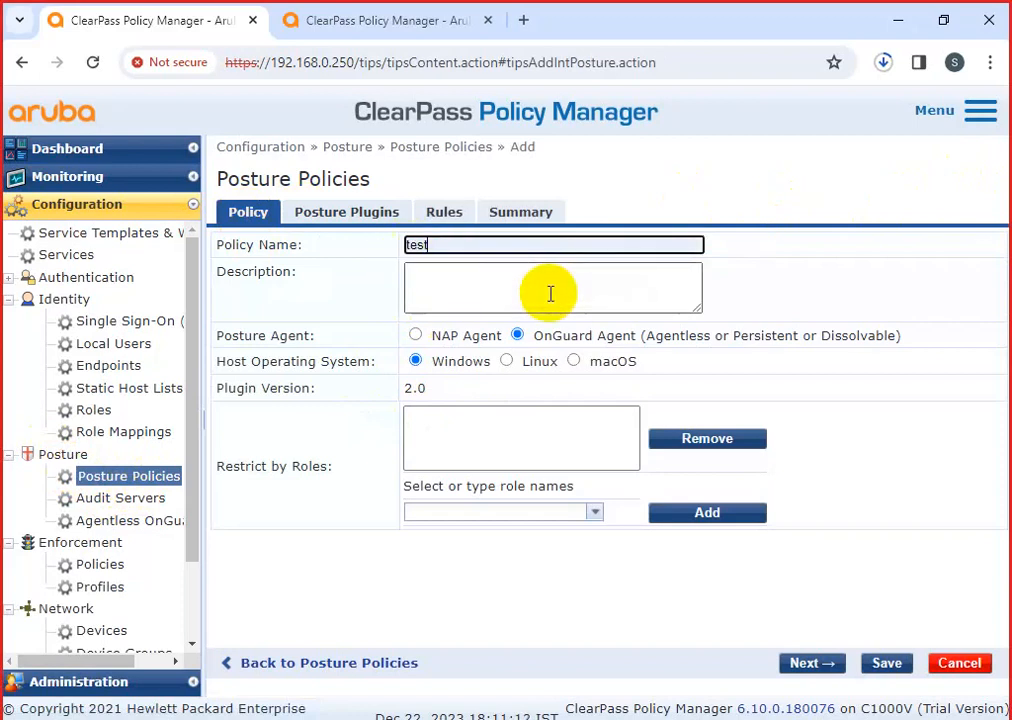
type("-webauth")
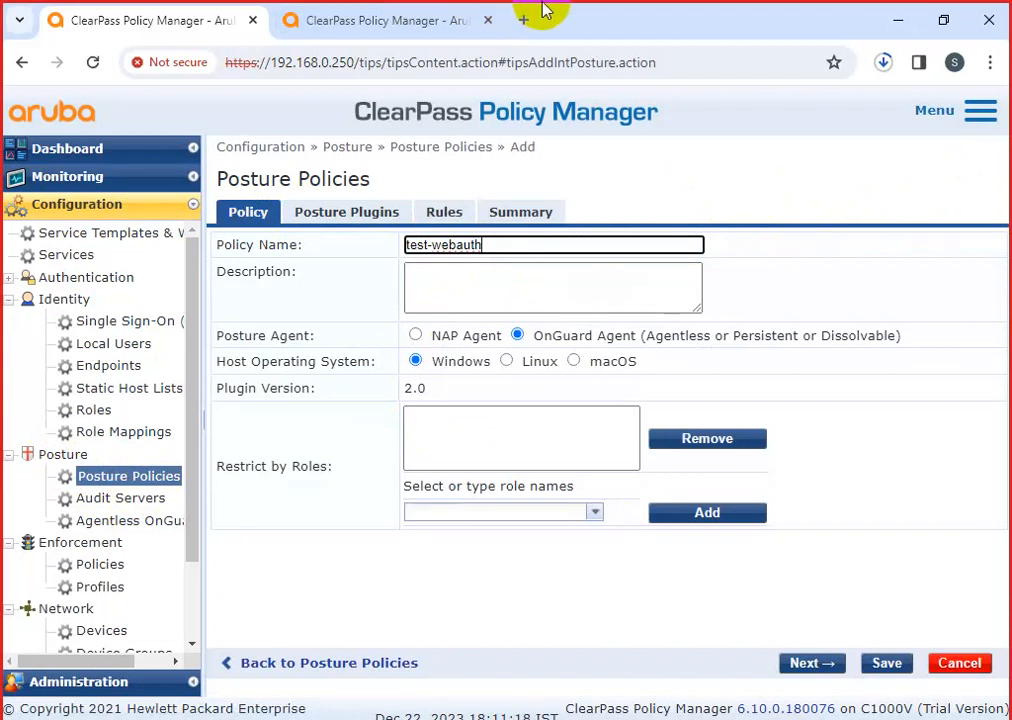
key("ctrl+a")
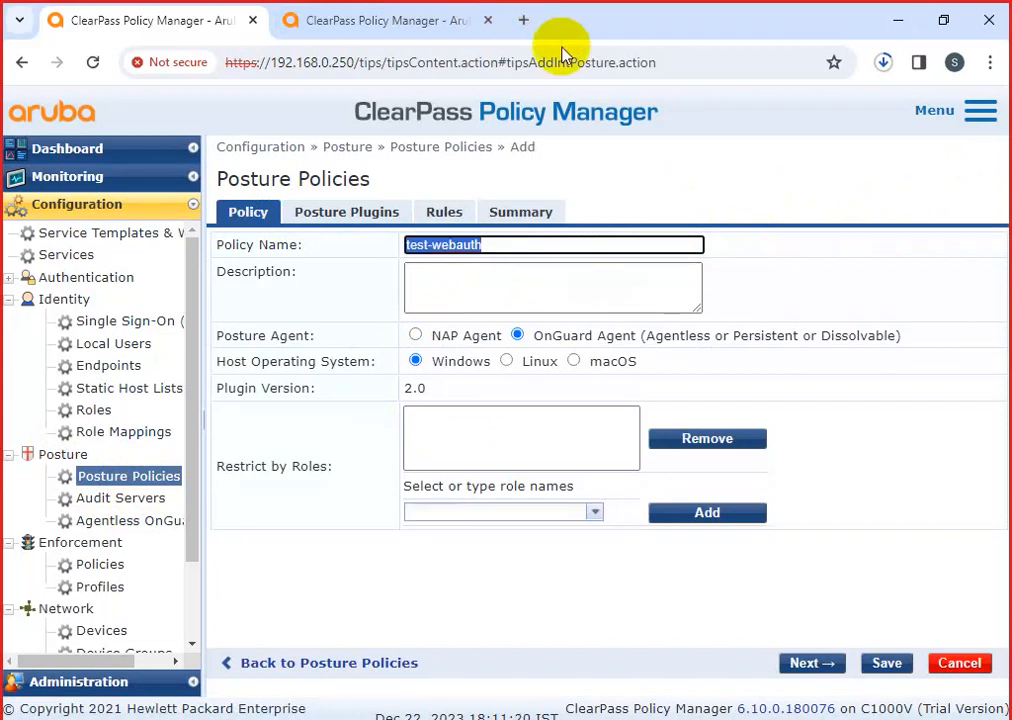
left_click(496, 292)
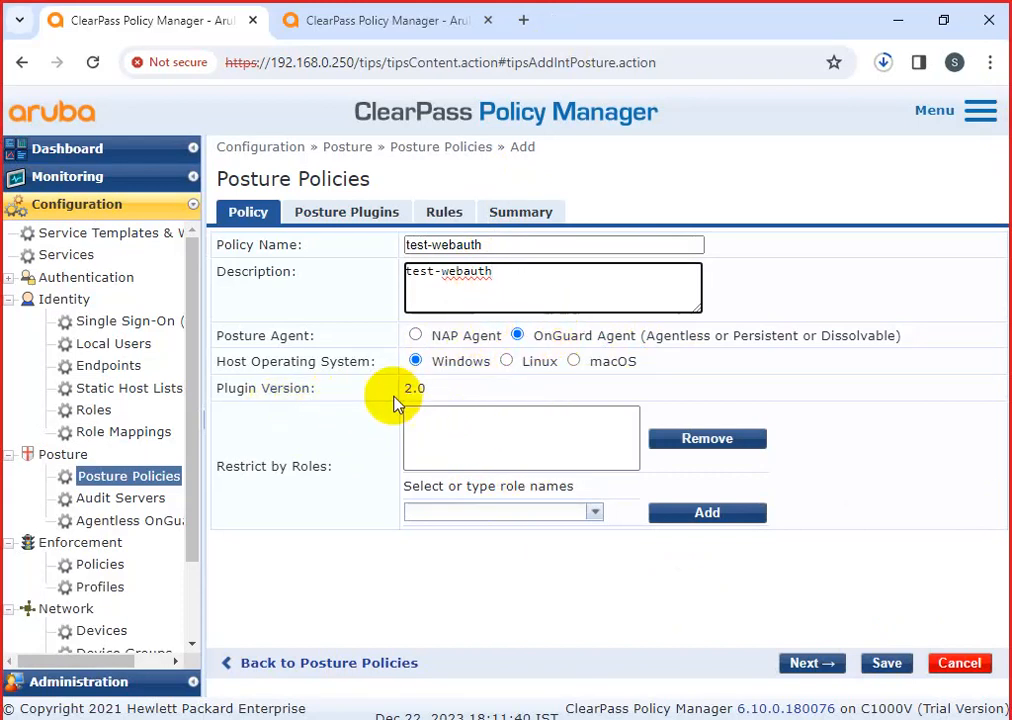
left_click_drag(430, 389, 213, 395)
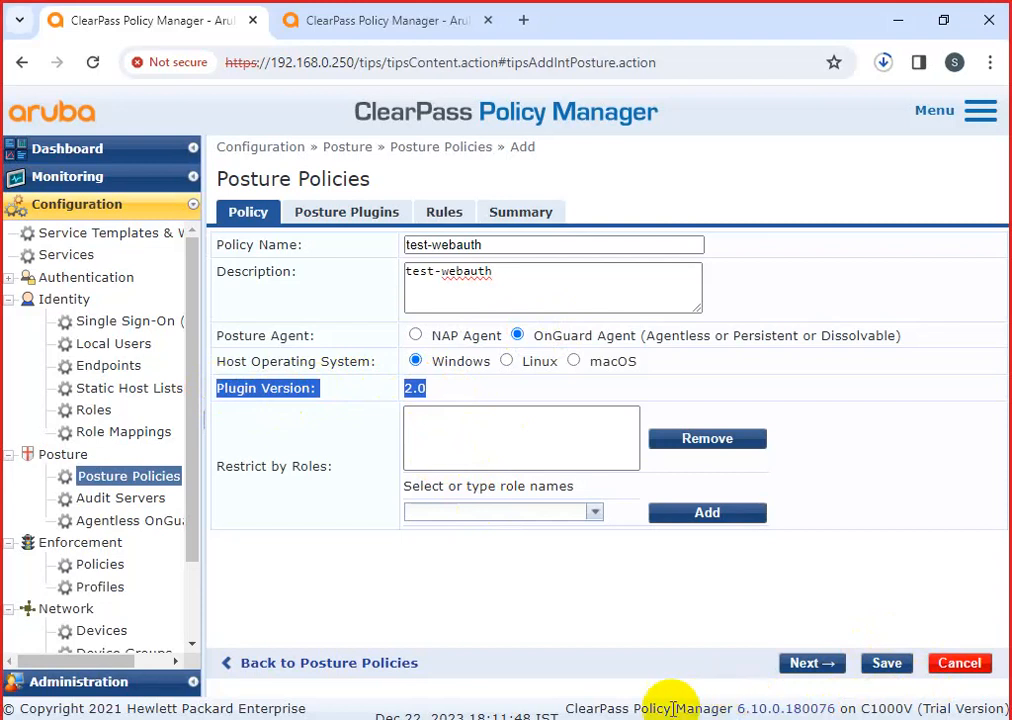
Add the [TACACS+ Super Admin] role to the posture policy's role restrictions and remove it again
left_click(593, 512)
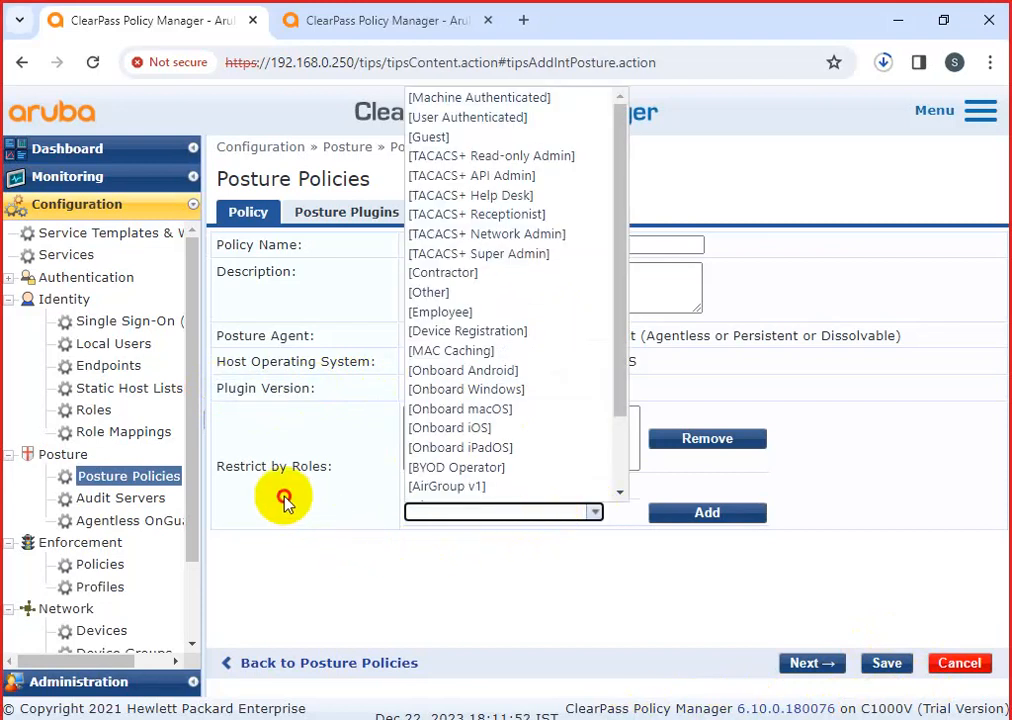
left_click(290, 502)
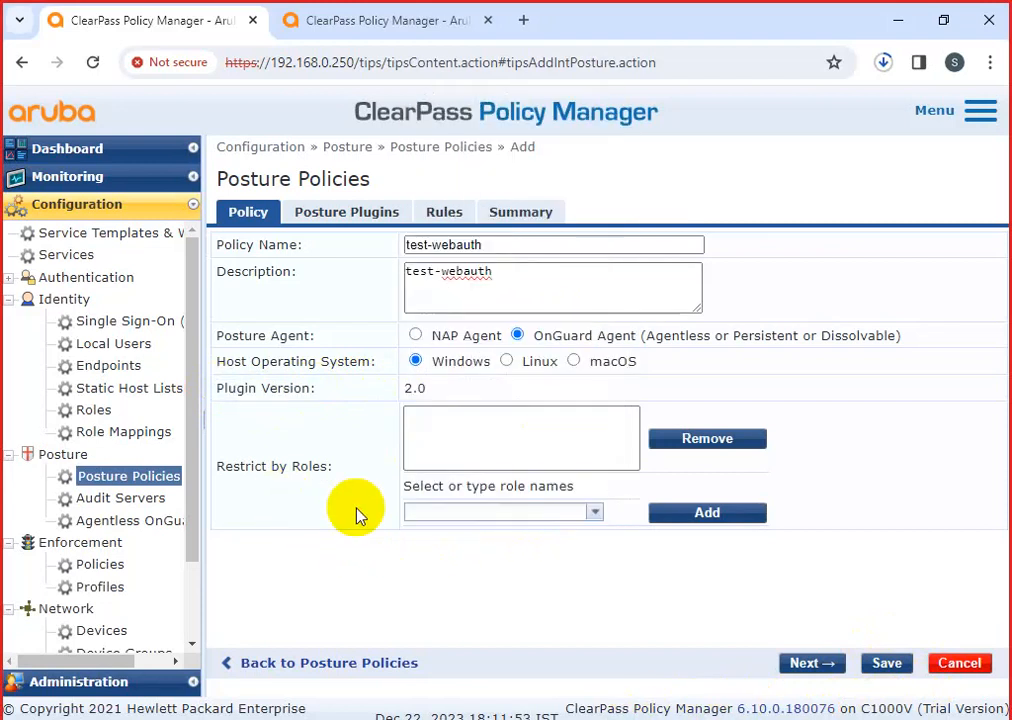
left_click(590, 514)
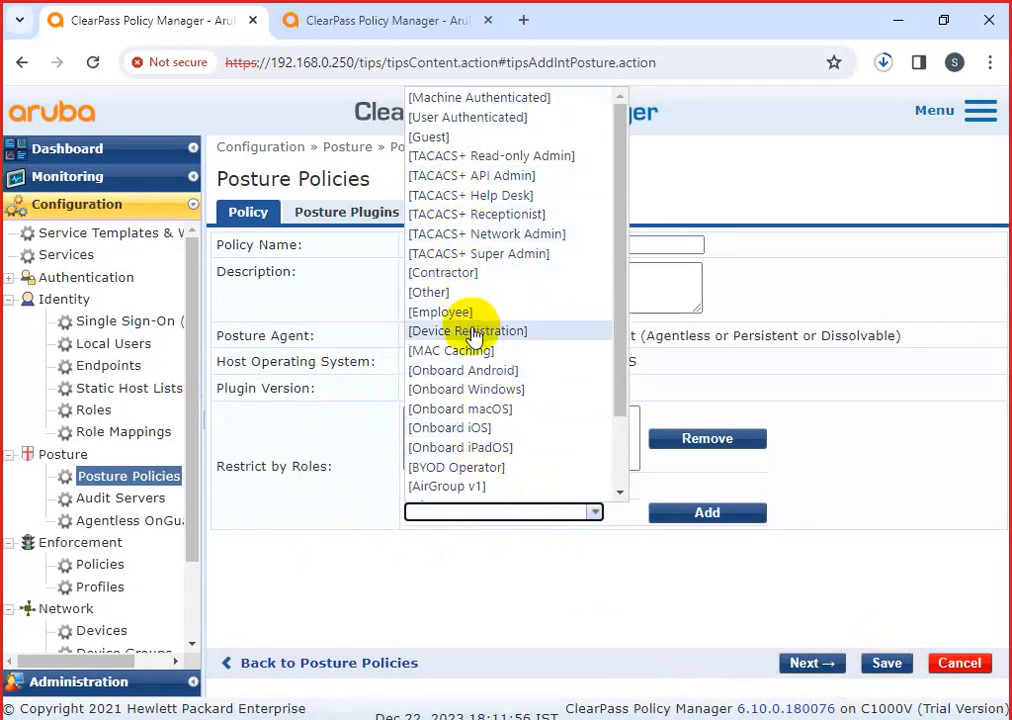
scroll(476, 350, "down", 2)
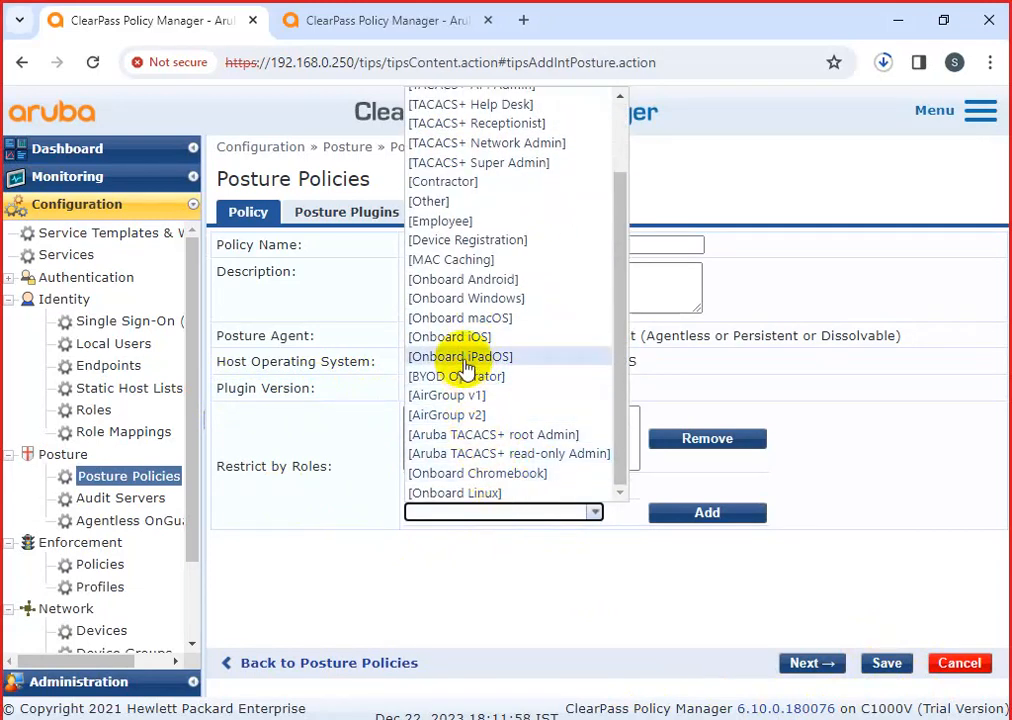
scroll(462, 305, "up", 3)
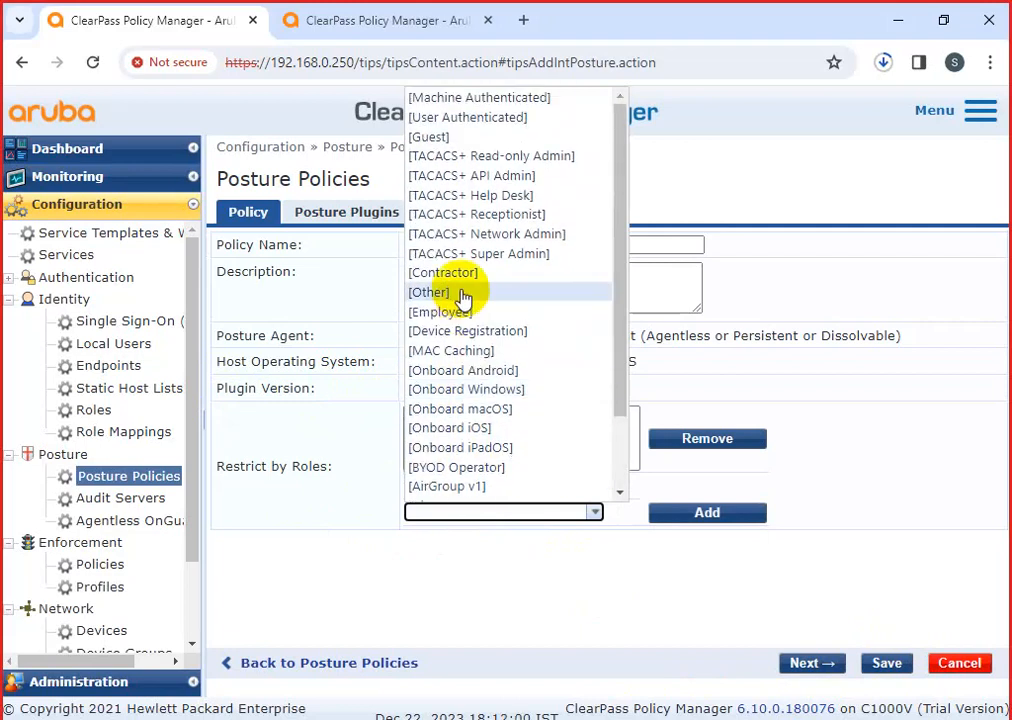
left_click(445, 256)
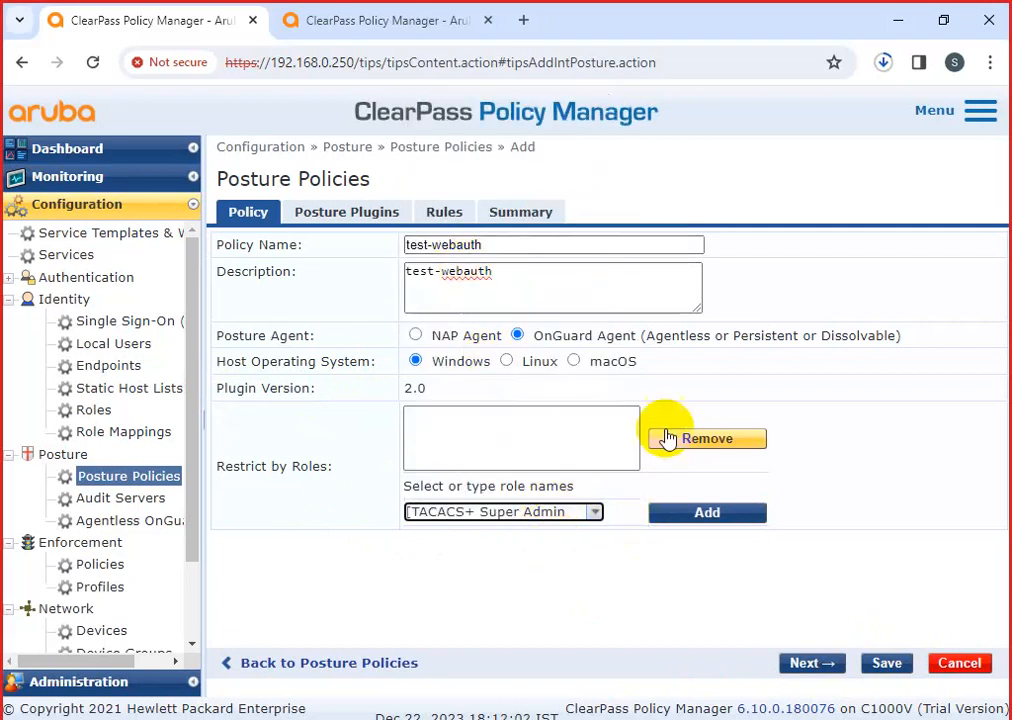
left_click(695, 514)
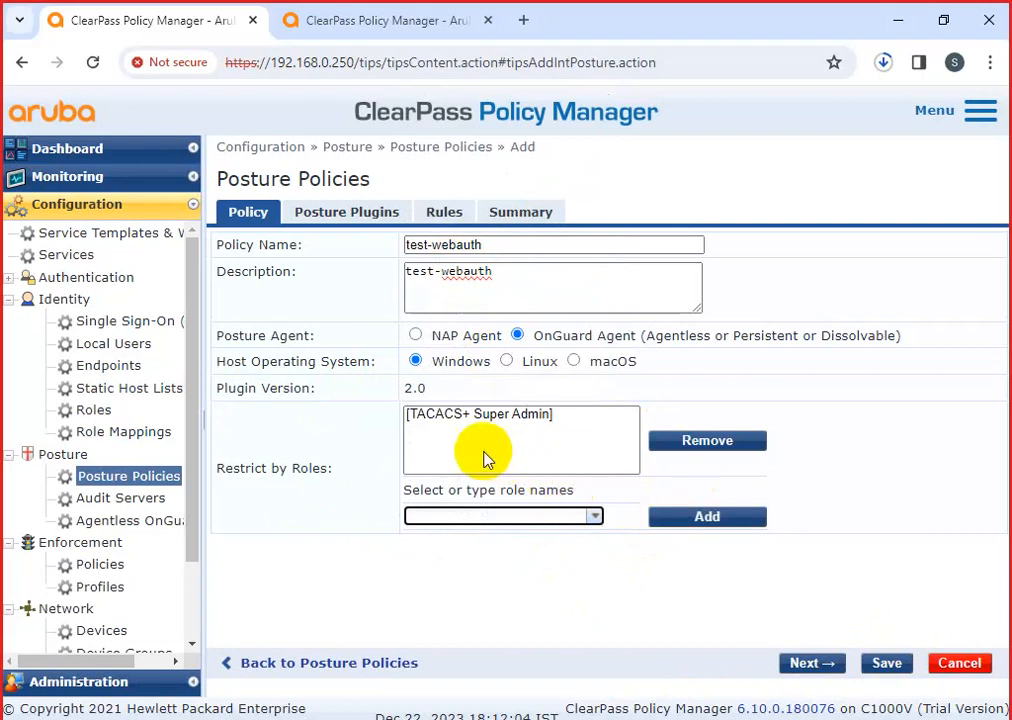
left_click(474, 415)
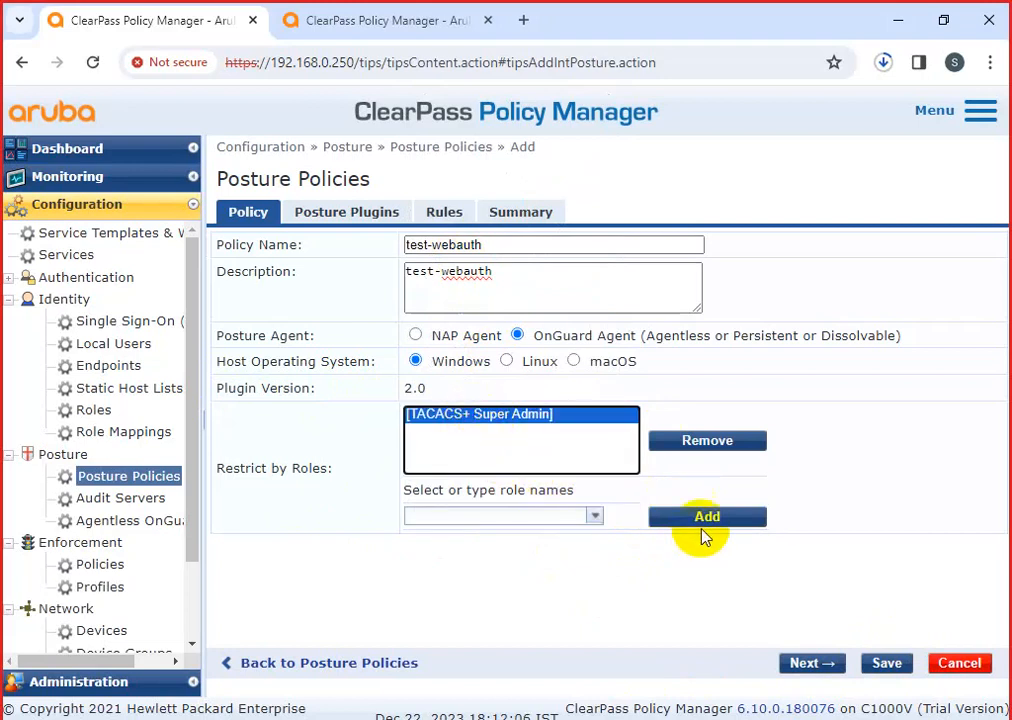
left_click(695, 448)
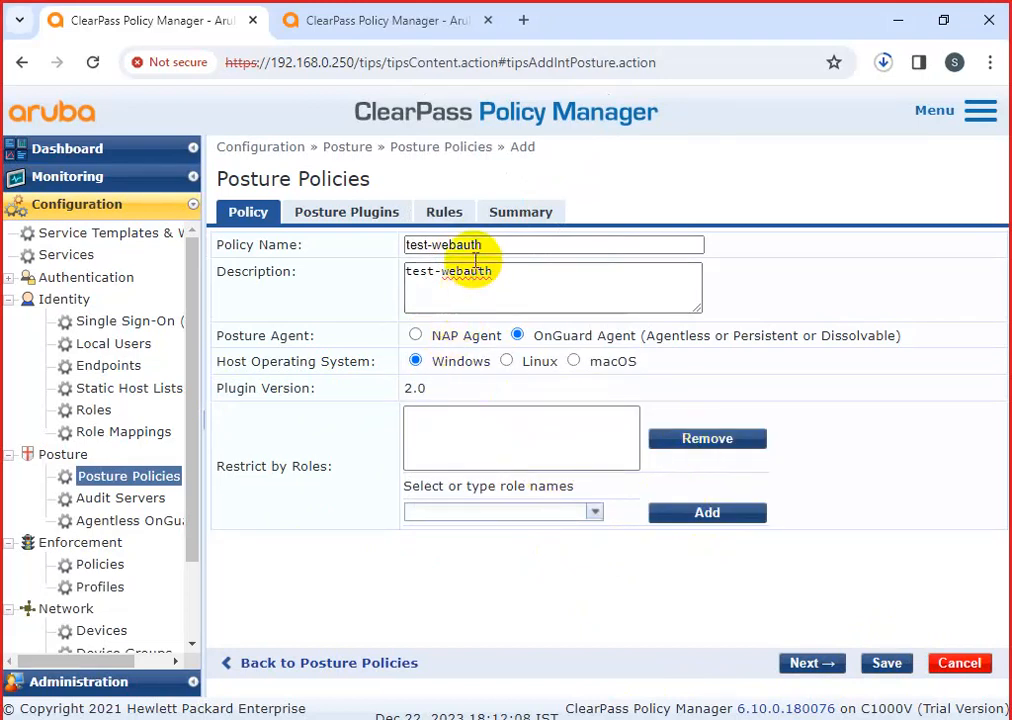
Select the ClearPass Windows Universal System Health Validator plugin and enable its checks for Windows 10
left_click(378, 212)
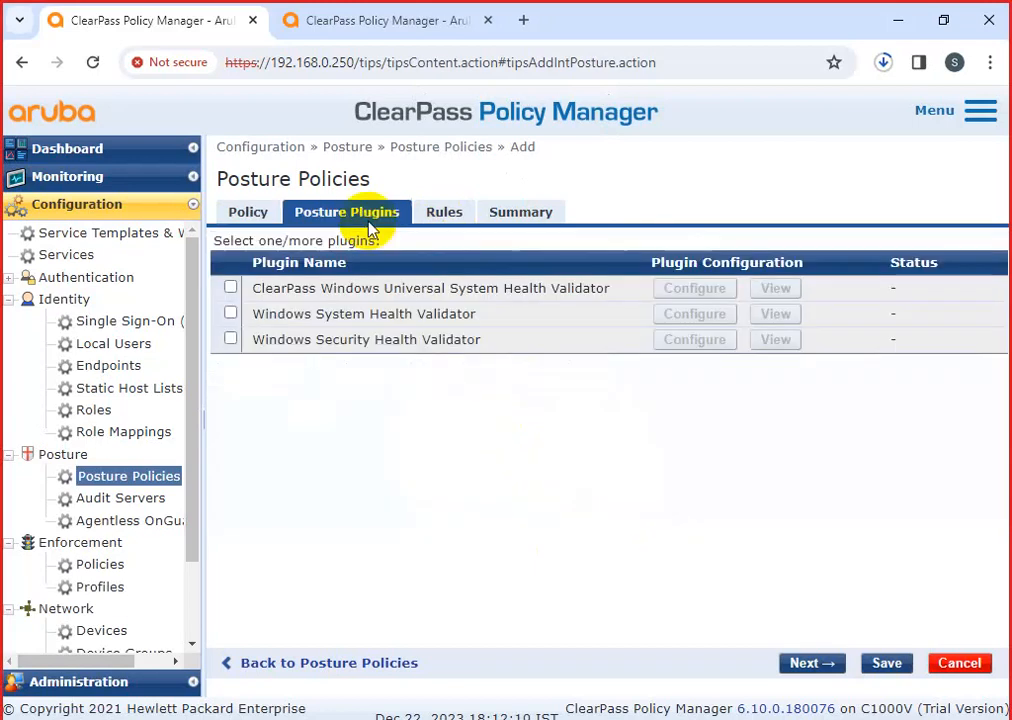
left_click(230, 290)
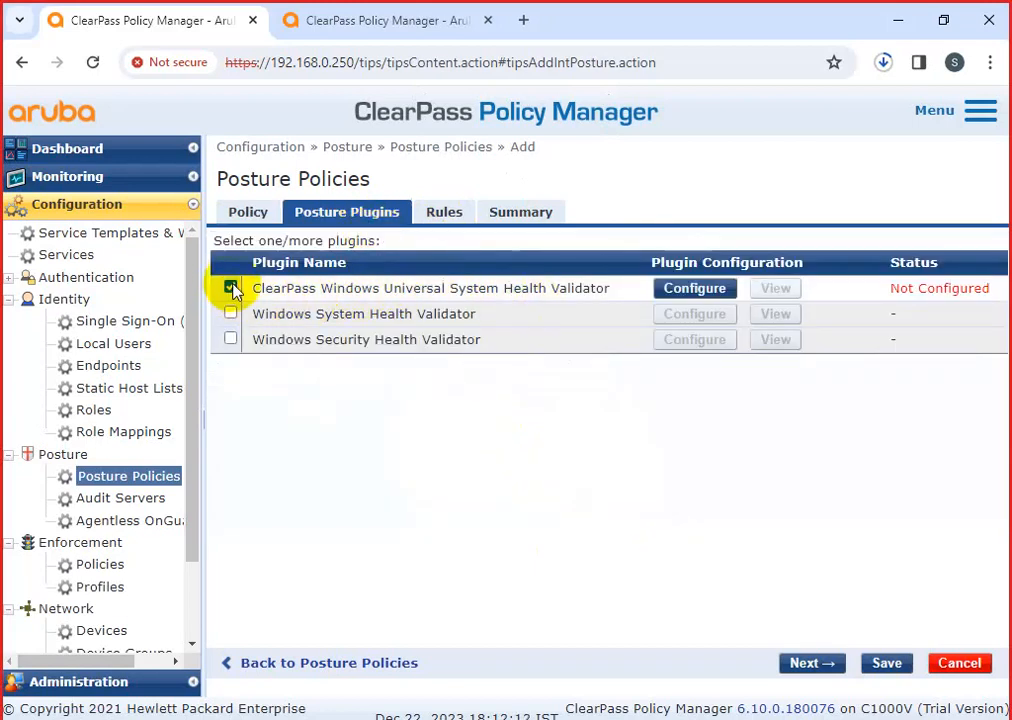
left_click(704, 292)
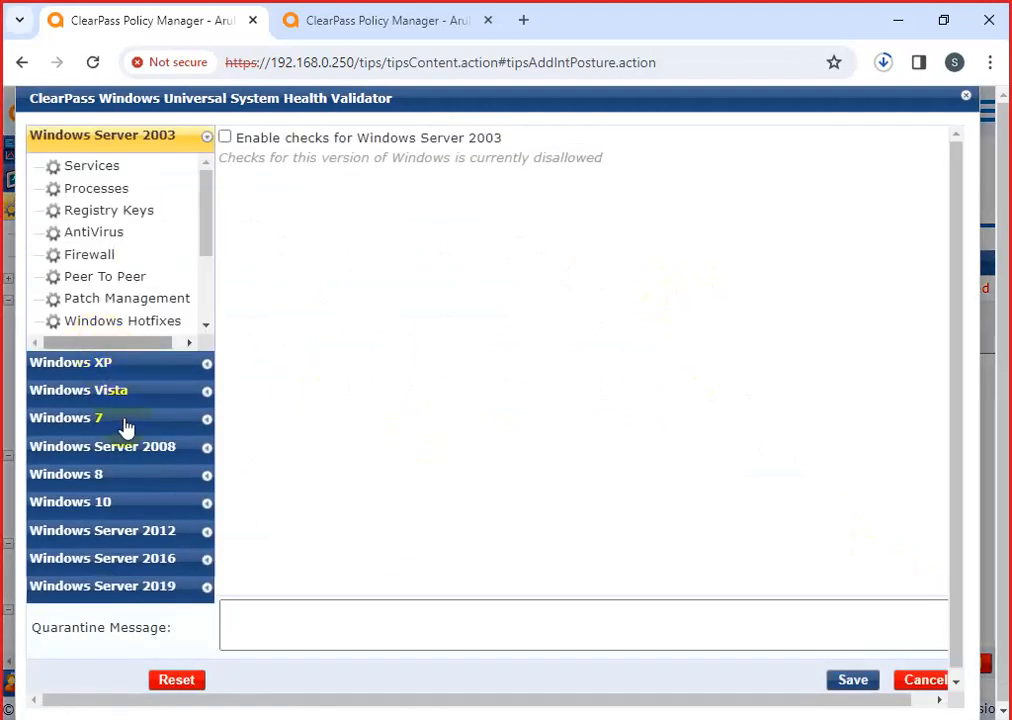
left_click(110, 501)
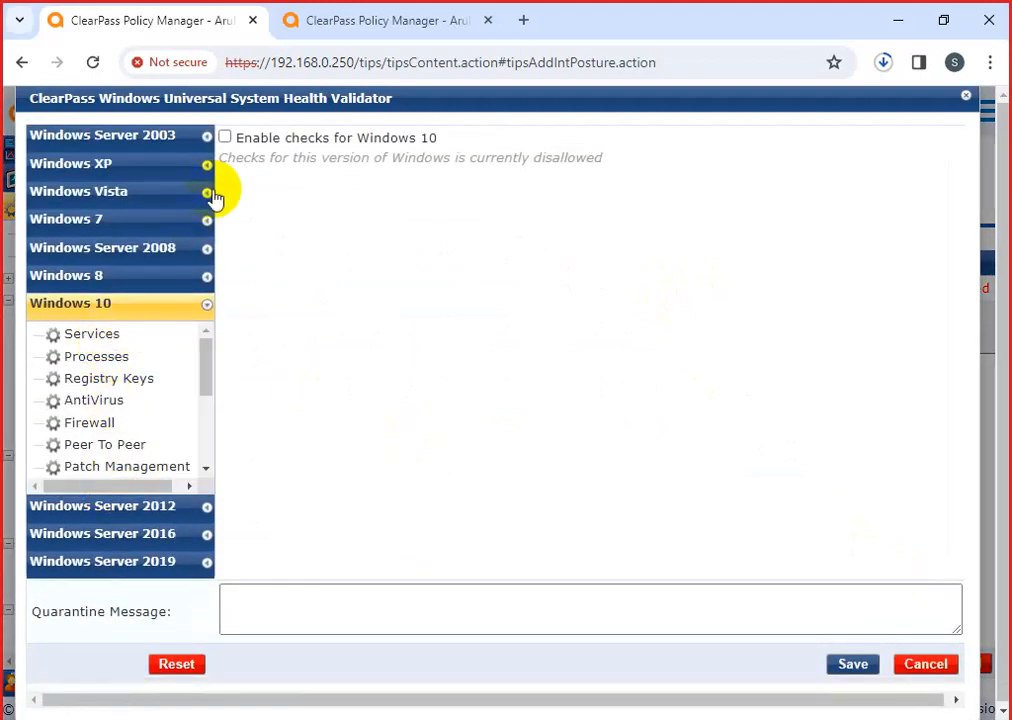
left_click(225, 137)
Review the remediation options of the Windows 10 services check and start a new service group for services to run
left_click(92, 334)
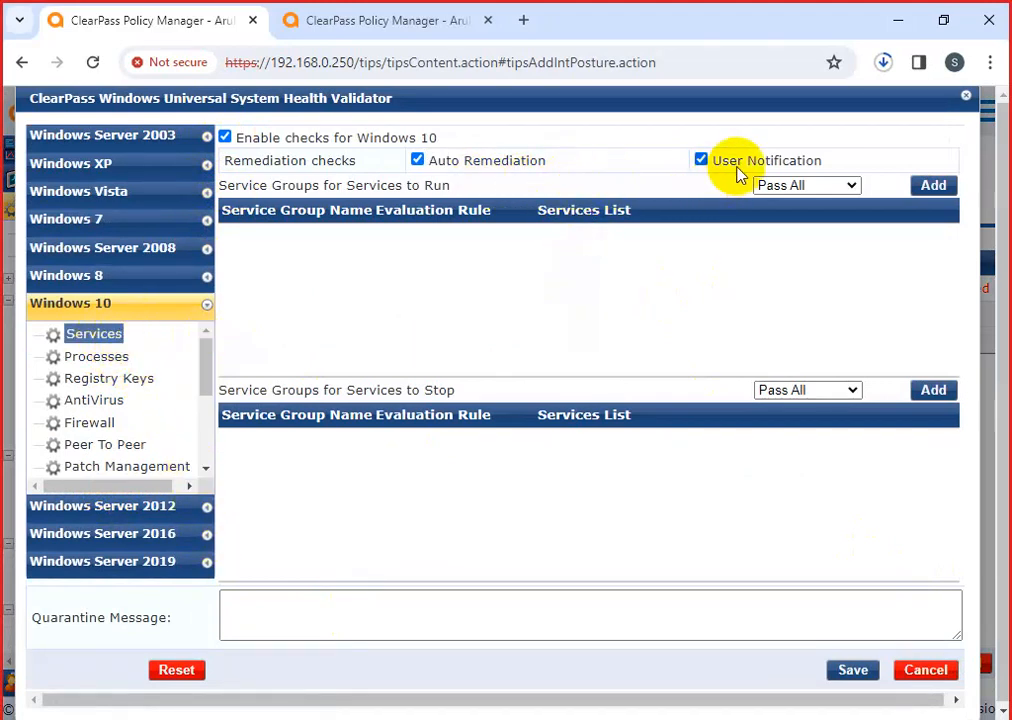
left_click_drag(546, 161, 420, 162)
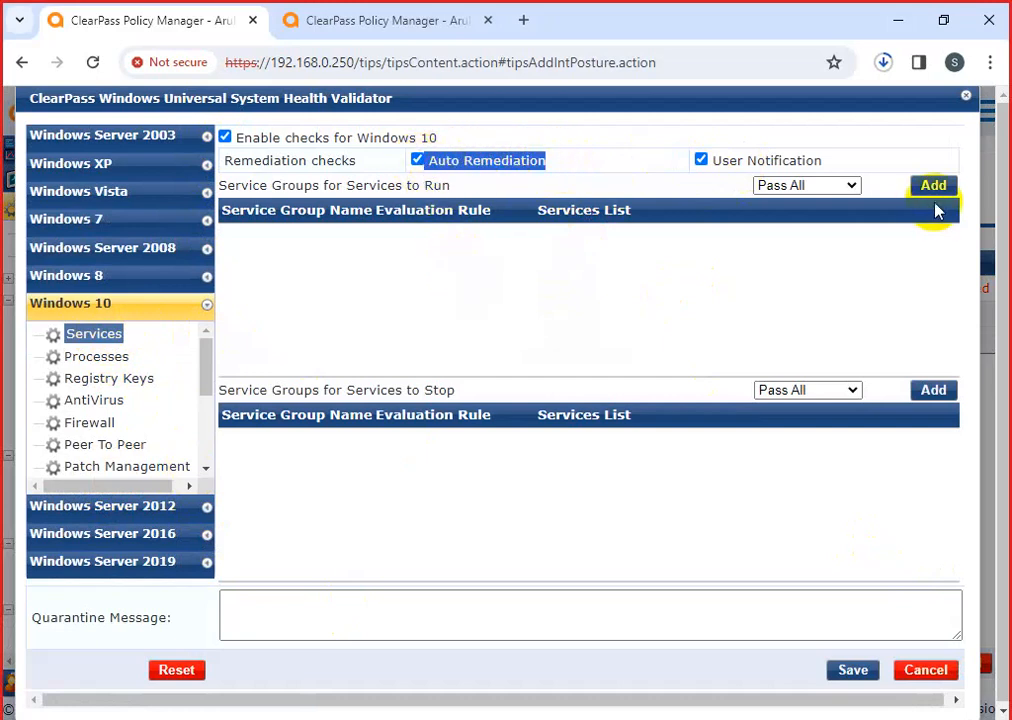
left_click_drag(824, 161, 697, 168)
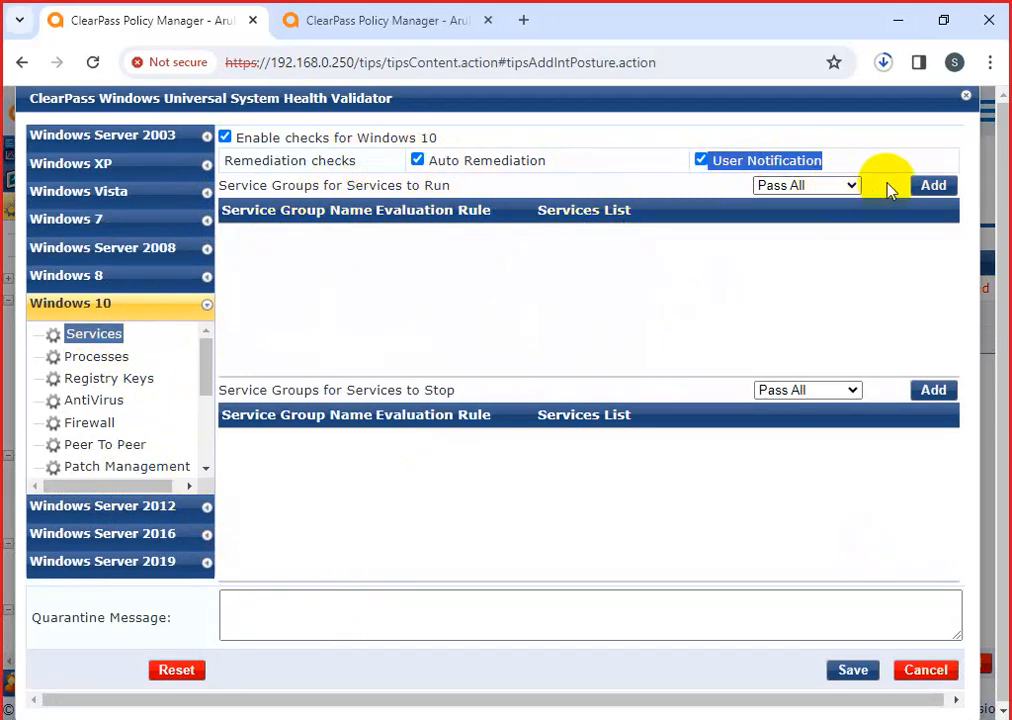
left_click(935, 186)
left_click(582, 212)
left_click(580, 212)
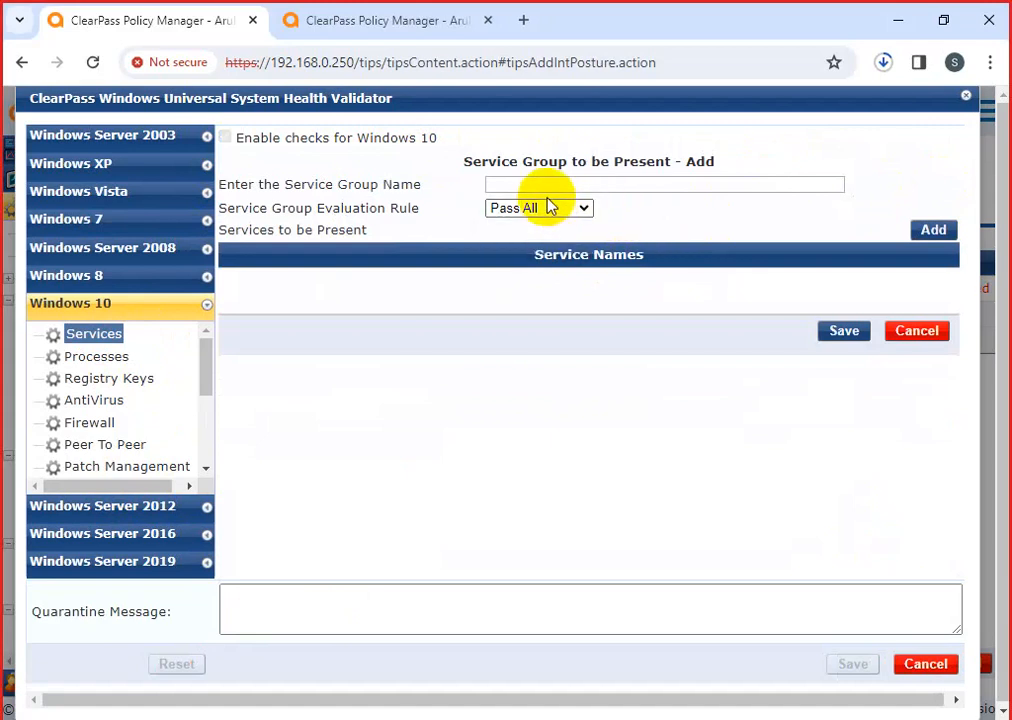
left_click(543, 188)
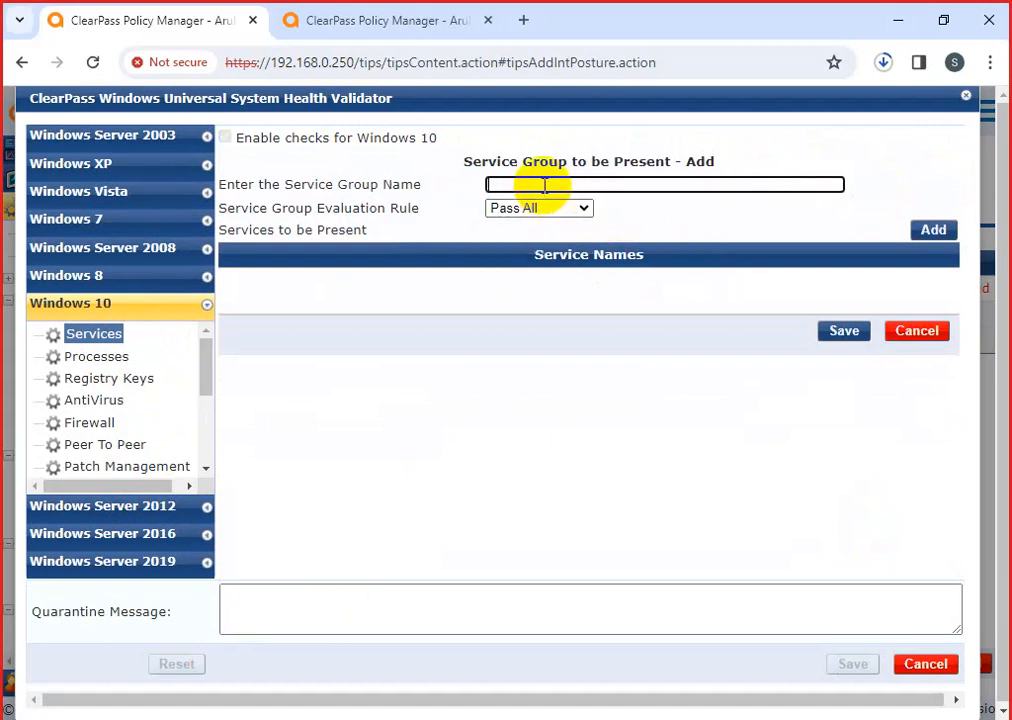
Add Routing and Remote Access to the group's services to run and save the service selection
left_click(933, 230)
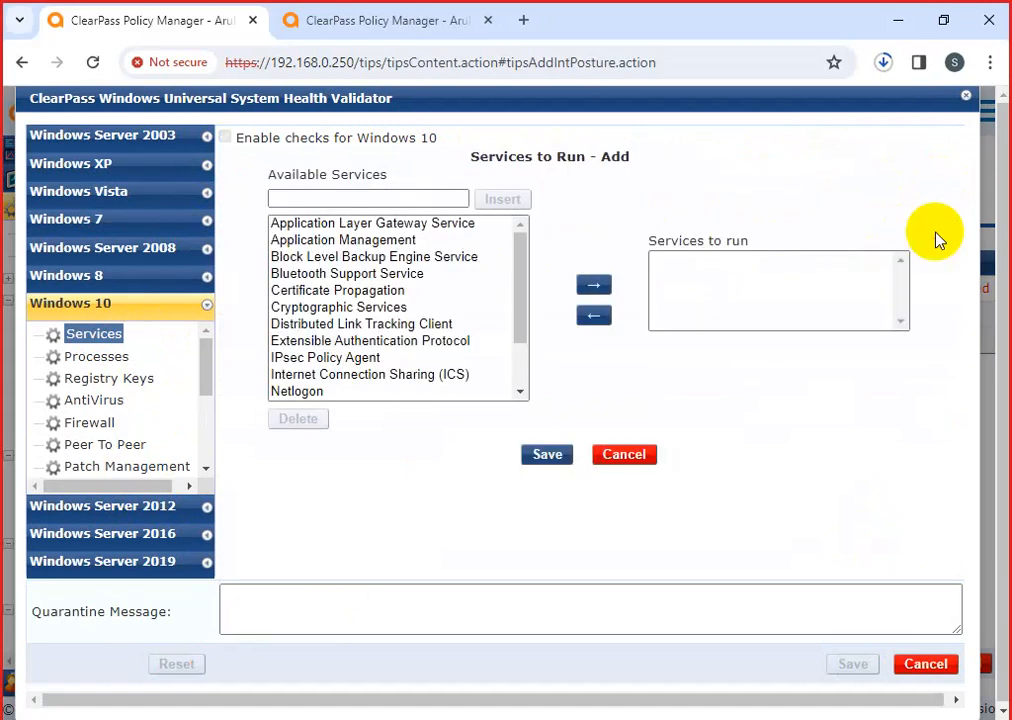
left_click(335, 224)
left_click(345, 291)
left_click(343, 274)
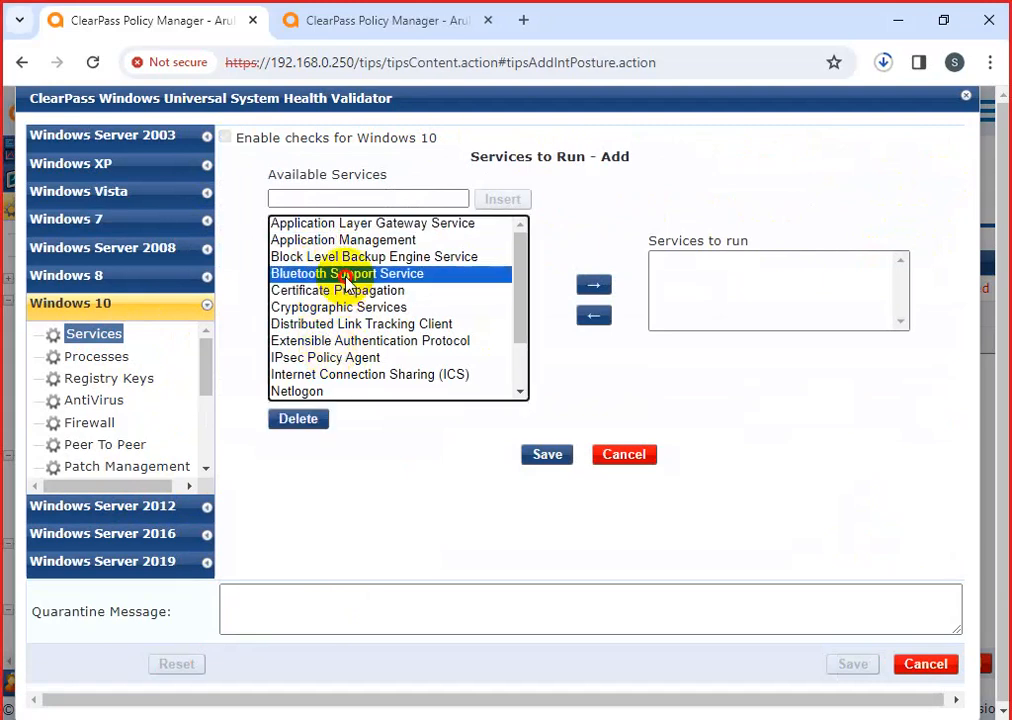
left_click(355, 360)
scroll(355, 356, "down", 2)
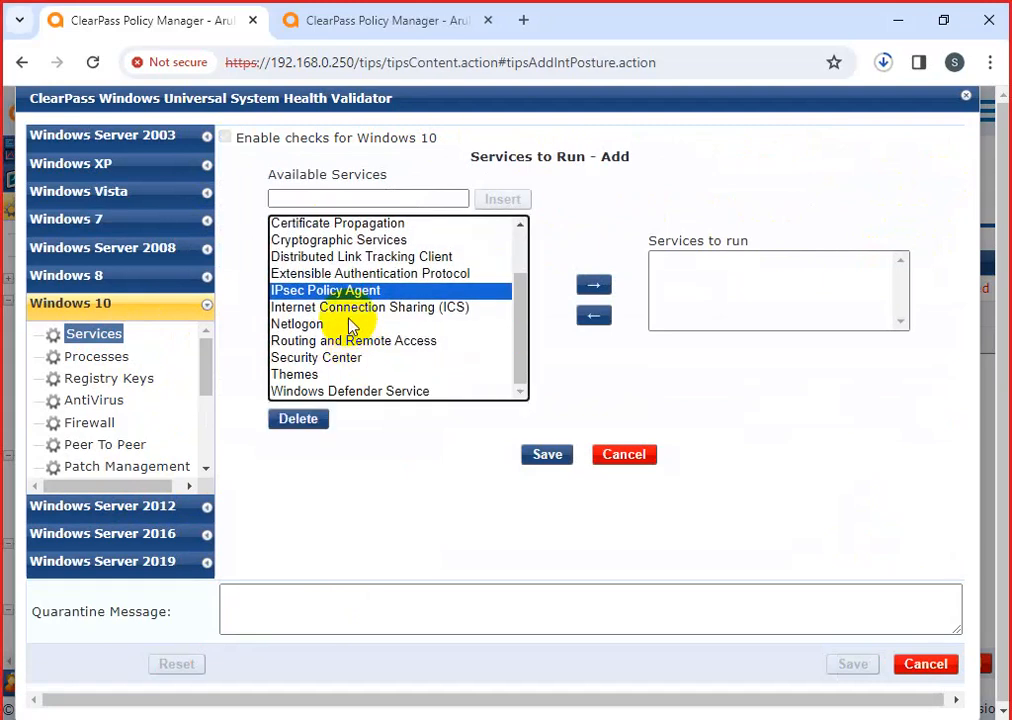
left_click(329, 344)
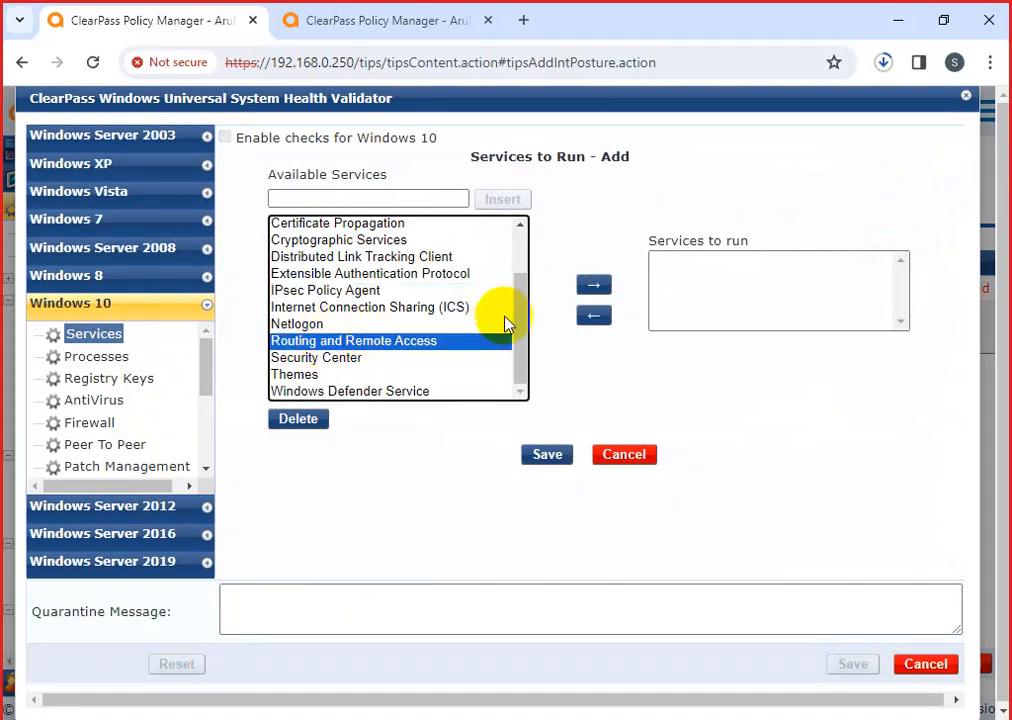
left_click(593, 287)
left_click(552, 455)
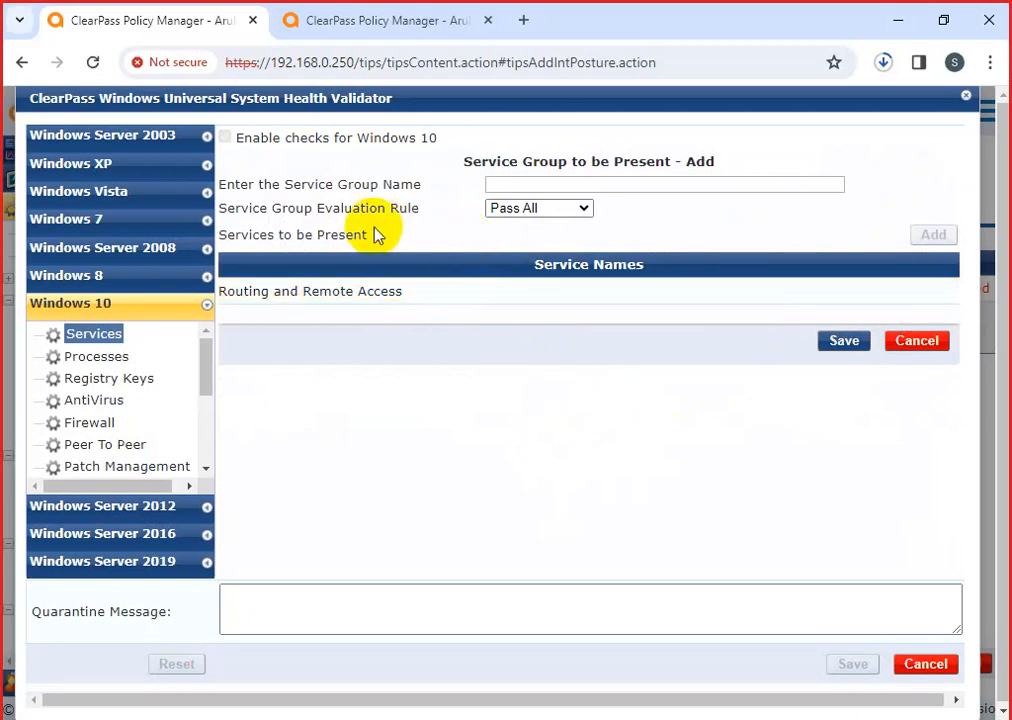
Add IPsec Policy Agent to the new service group's services to run and save the service selection
left_click(526, 186)
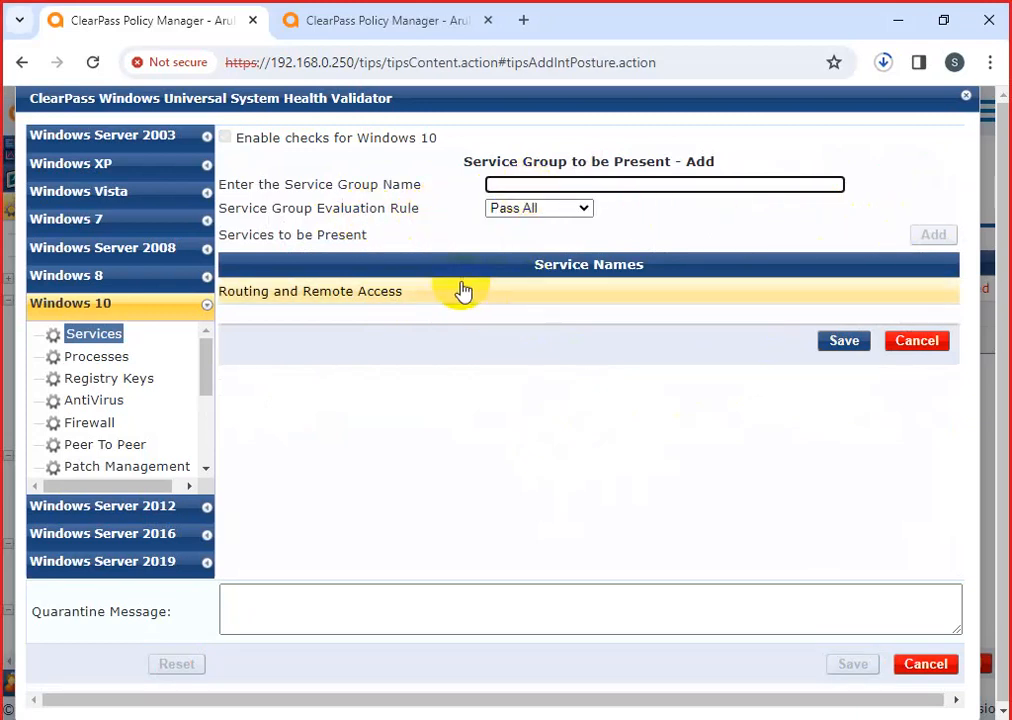
left_click(389, 295)
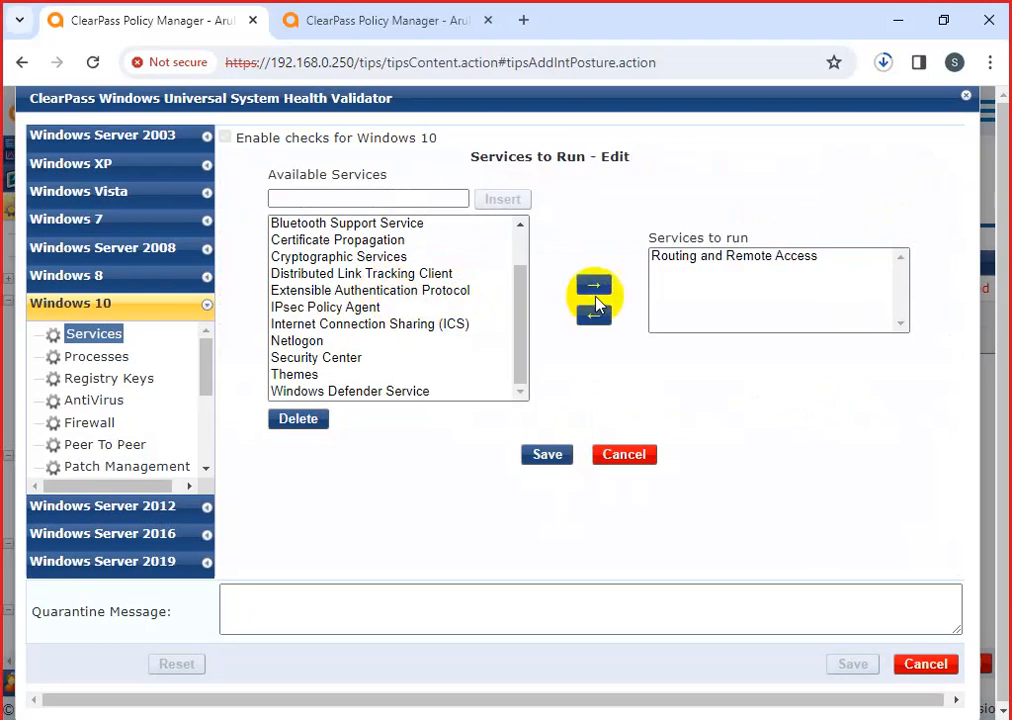
left_click(340, 292)
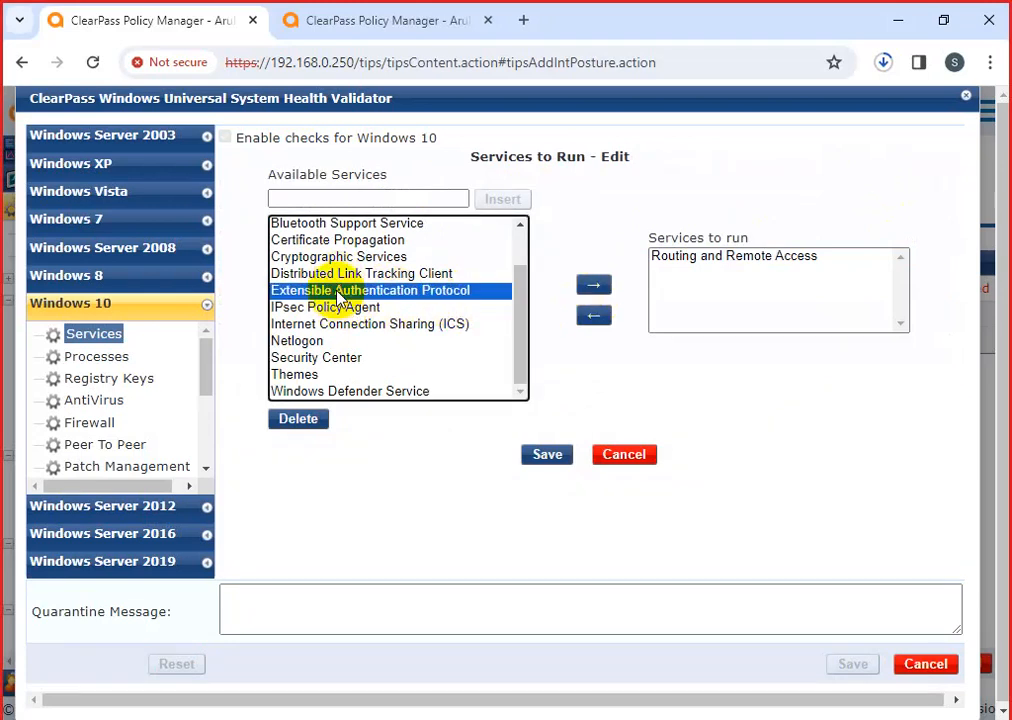
left_click(345, 309)
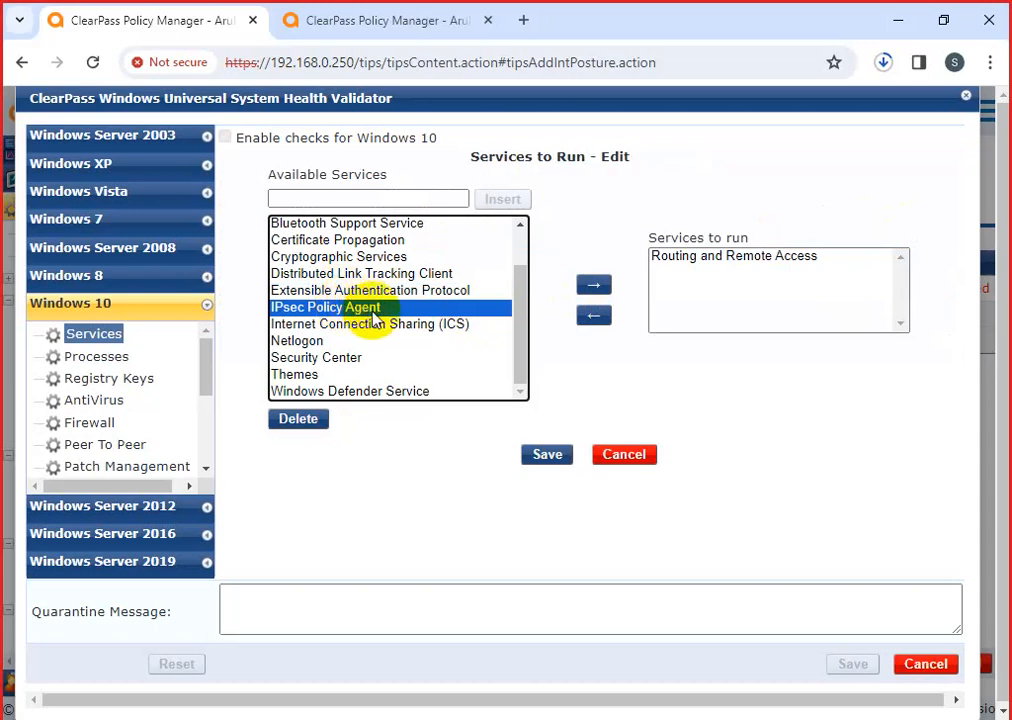
left_click(601, 291)
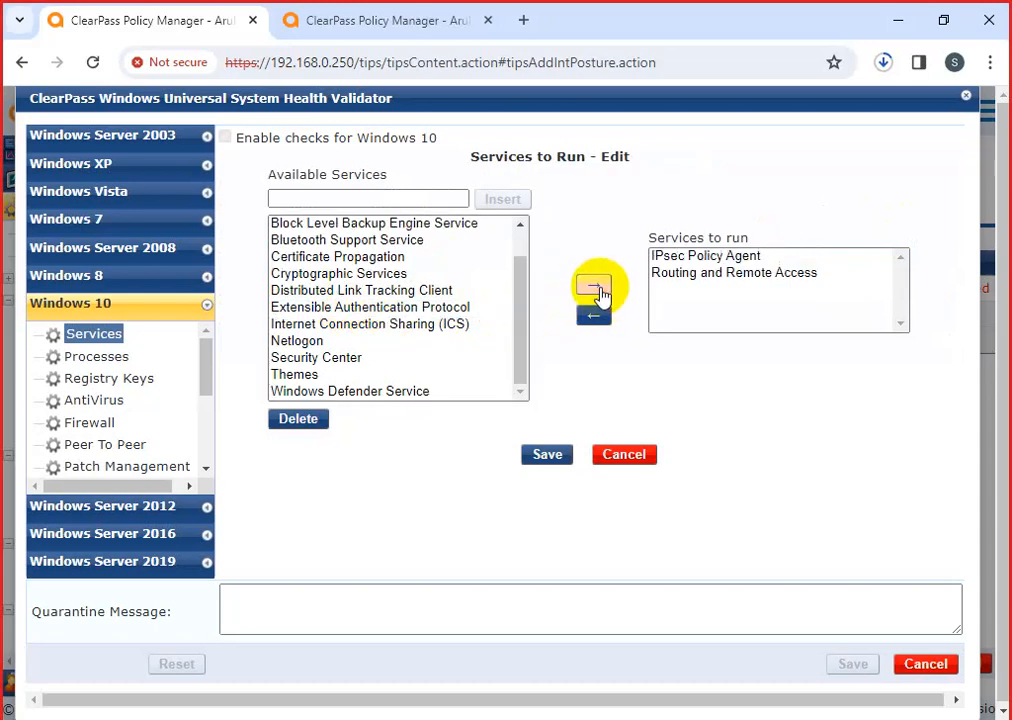
left_click(546, 471)
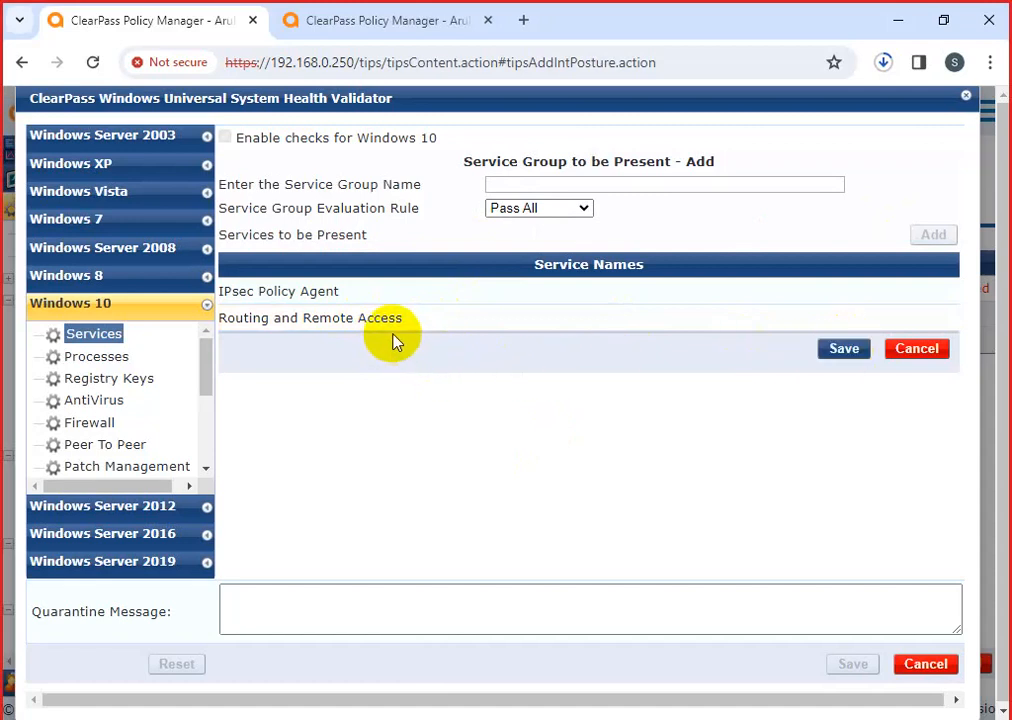
Add Security Center, Windows Defender Service and Application Layer Gateway Service to the services to run and save the selection
left_click(842, 350)
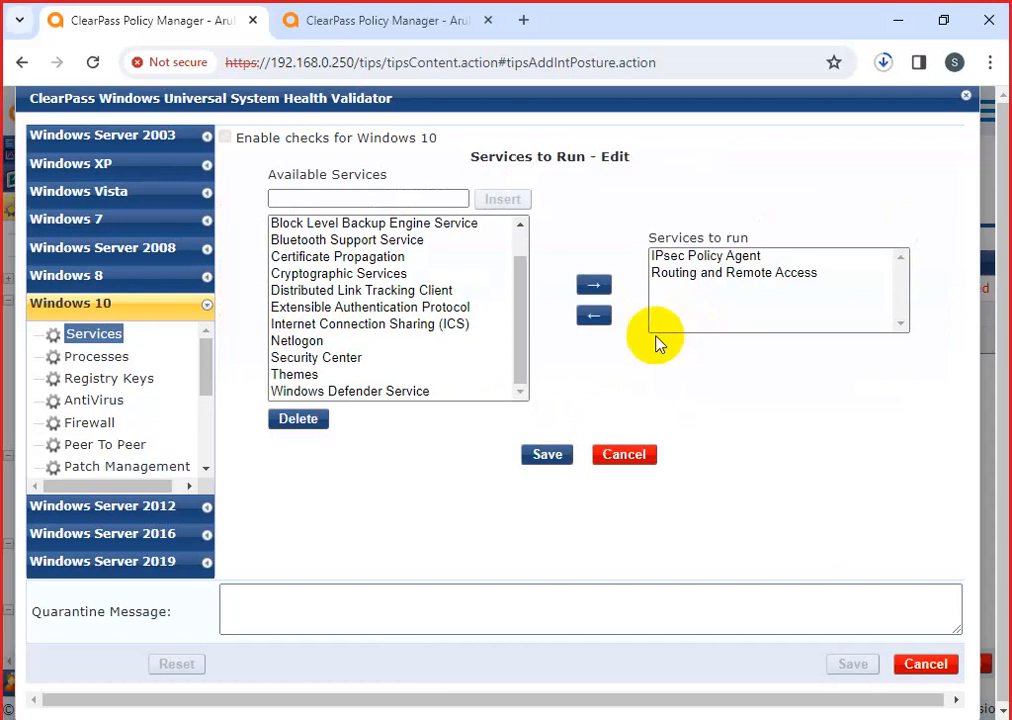
left_click(416, 326)
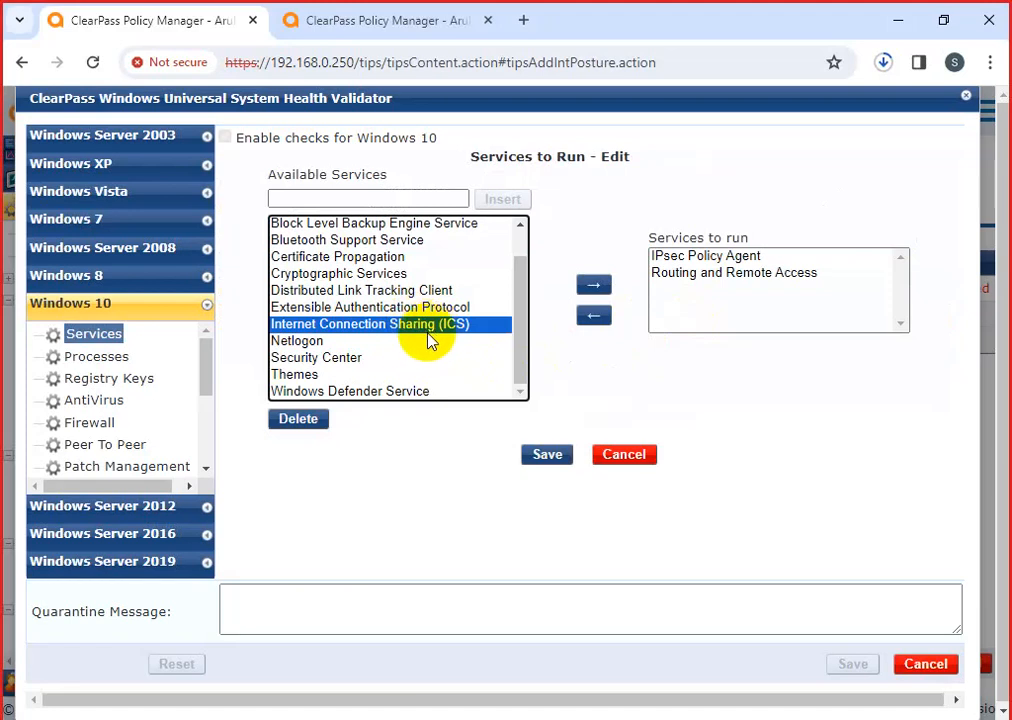
left_click(350, 358)
left_click(594, 286)
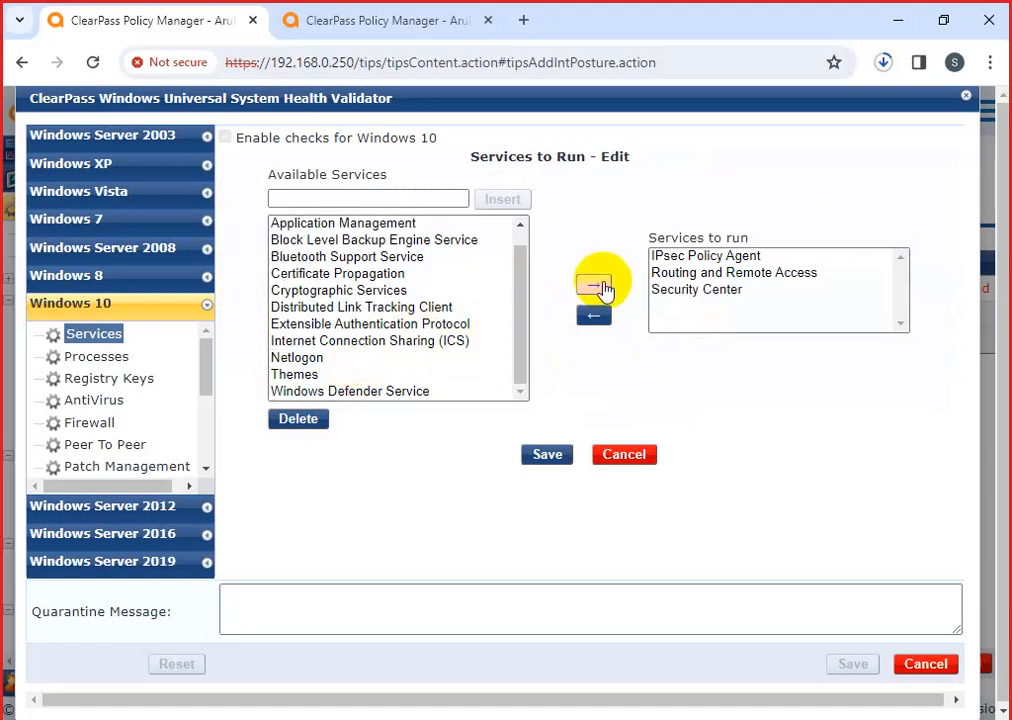
left_click(350, 360)
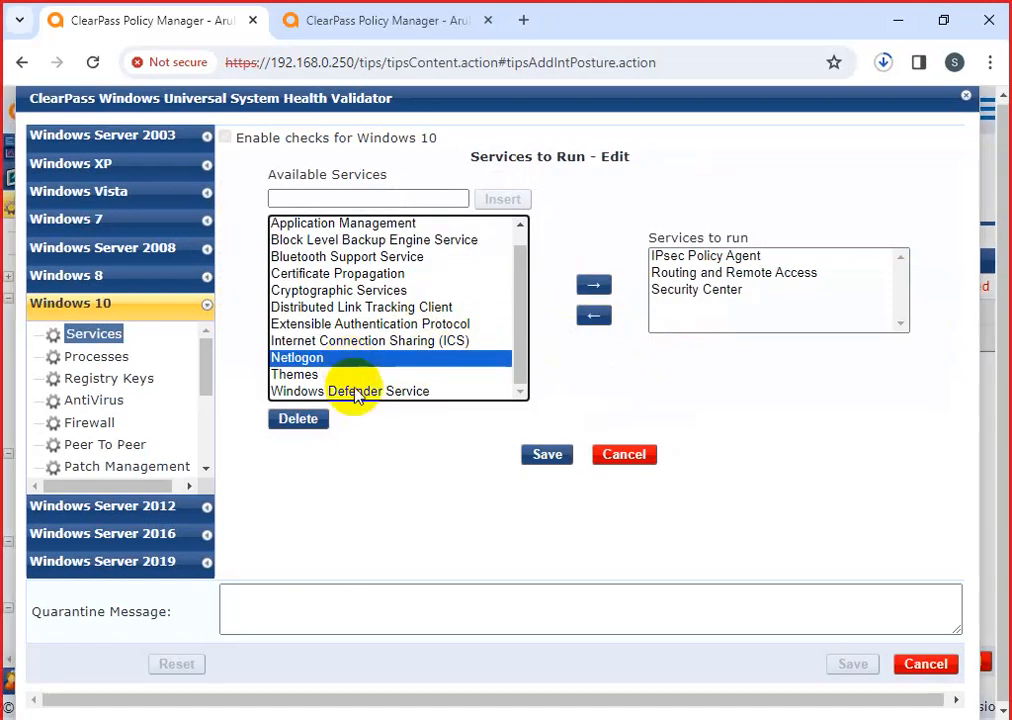
left_click(357, 391)
left_click(592, 287)
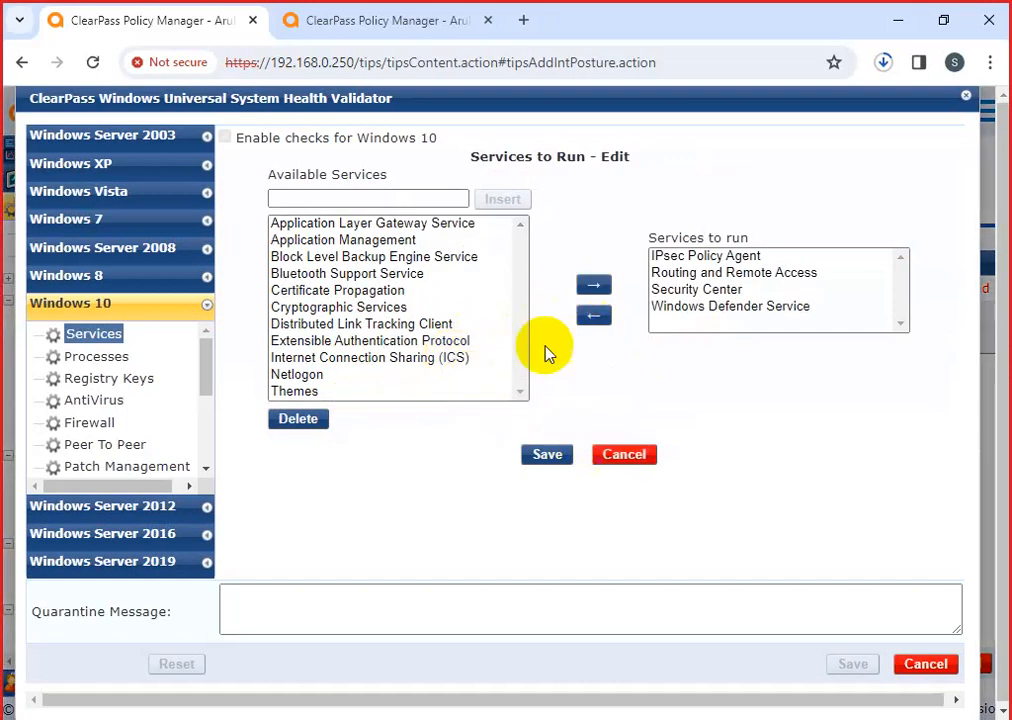
left_click(372, 224)
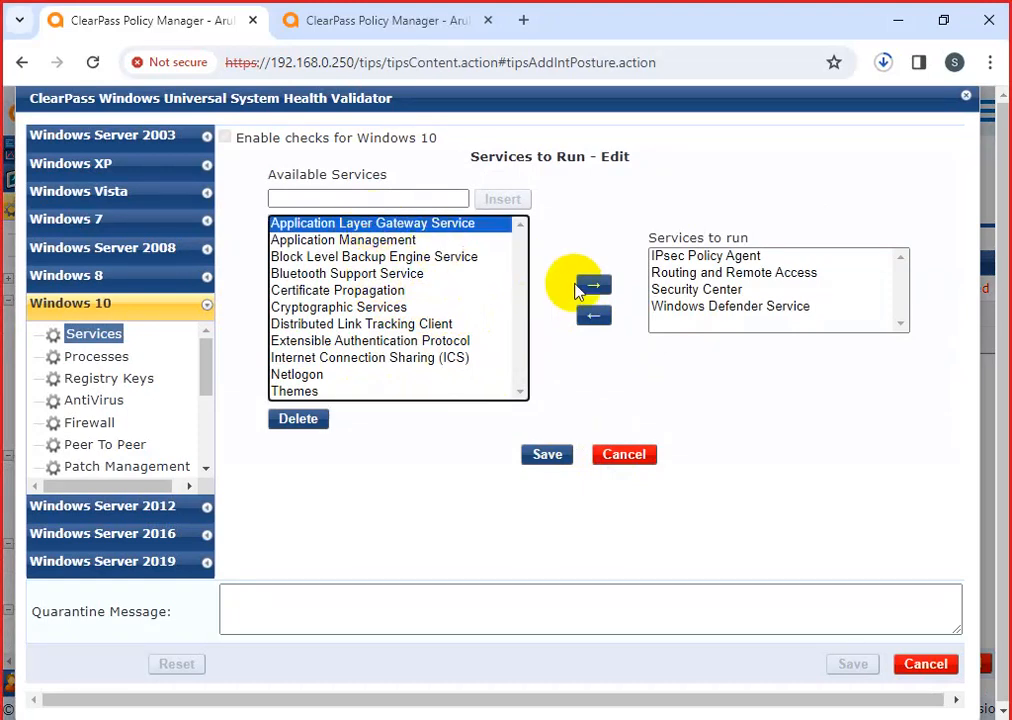
left_click(593, 286)
left_click(541, 458)
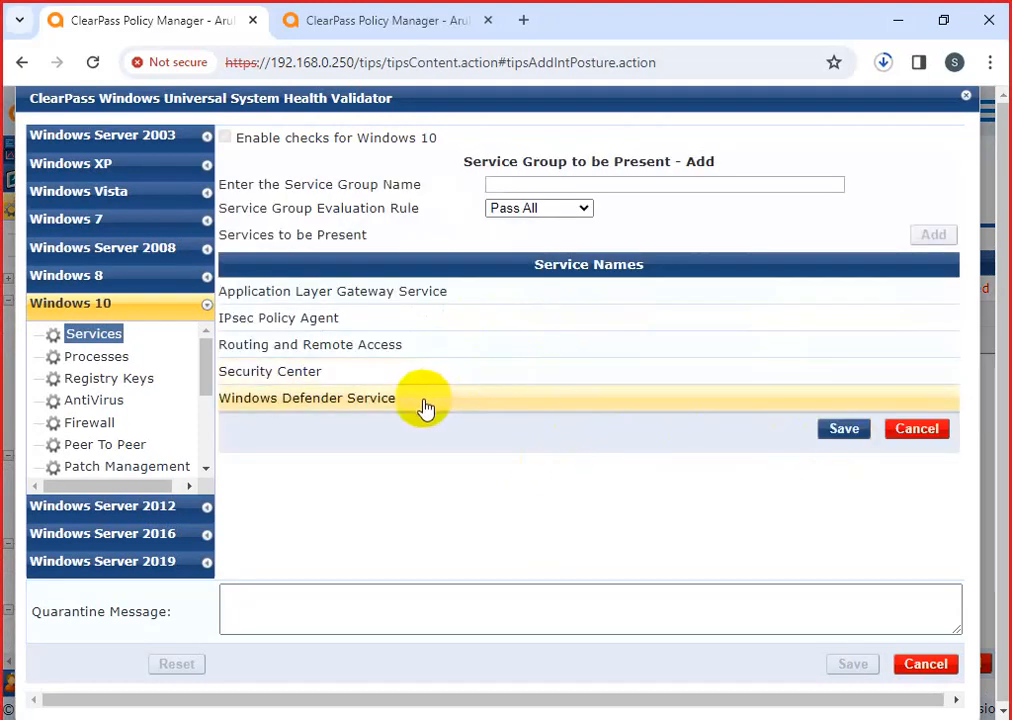
Name the service group test and save it with the Pass All evaluation rule
left_click(840, 430)
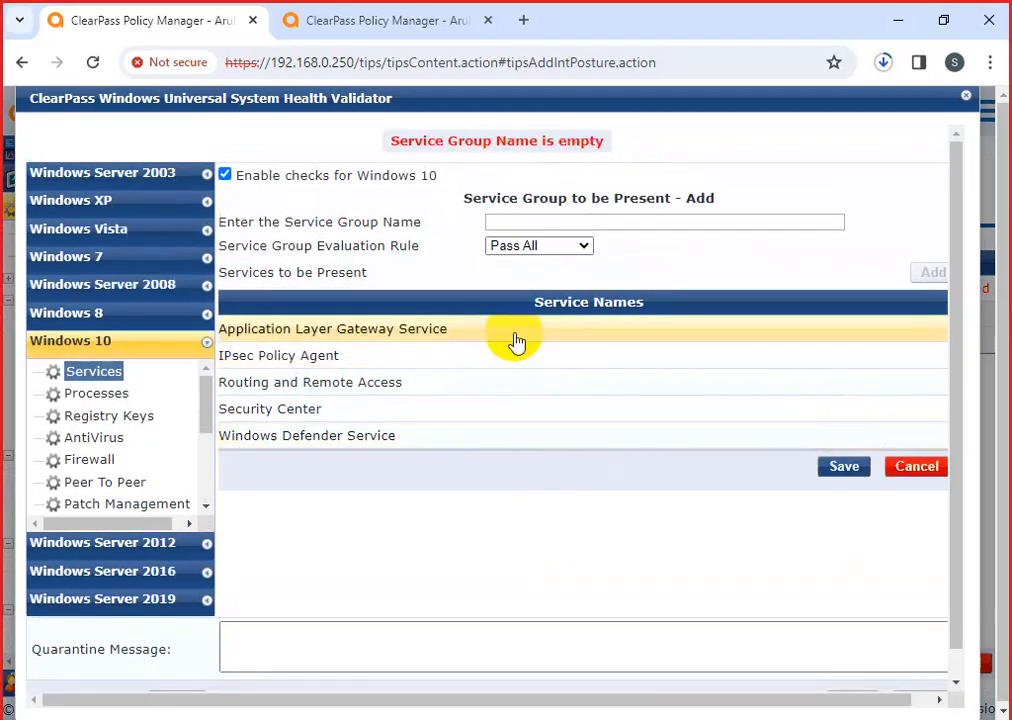
left_click(551, 224)
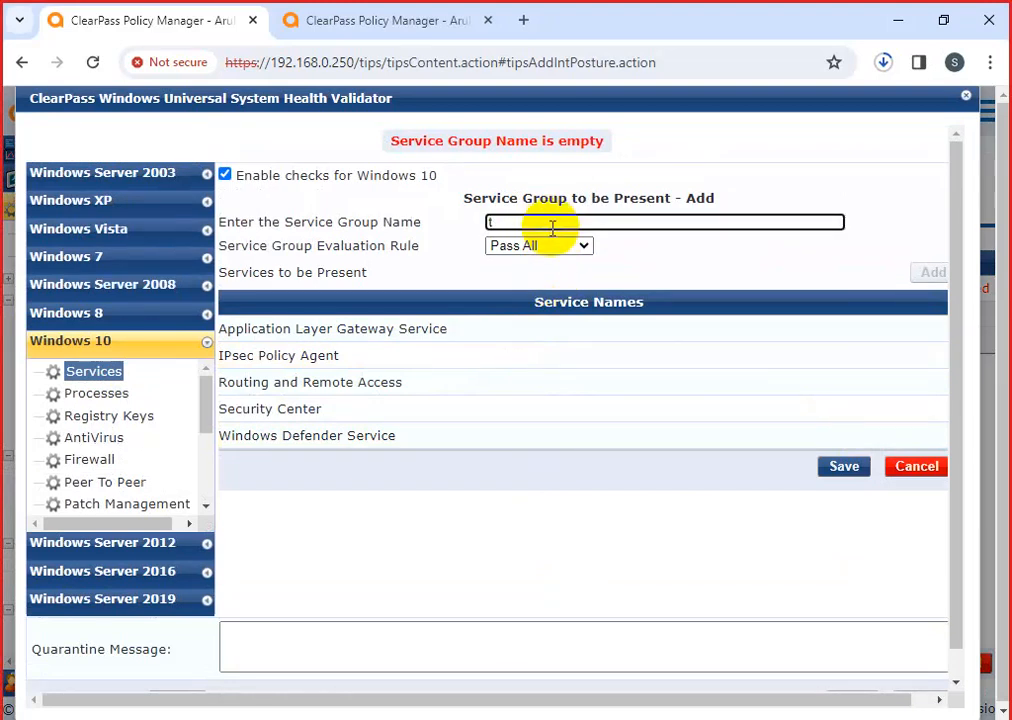
type("test")
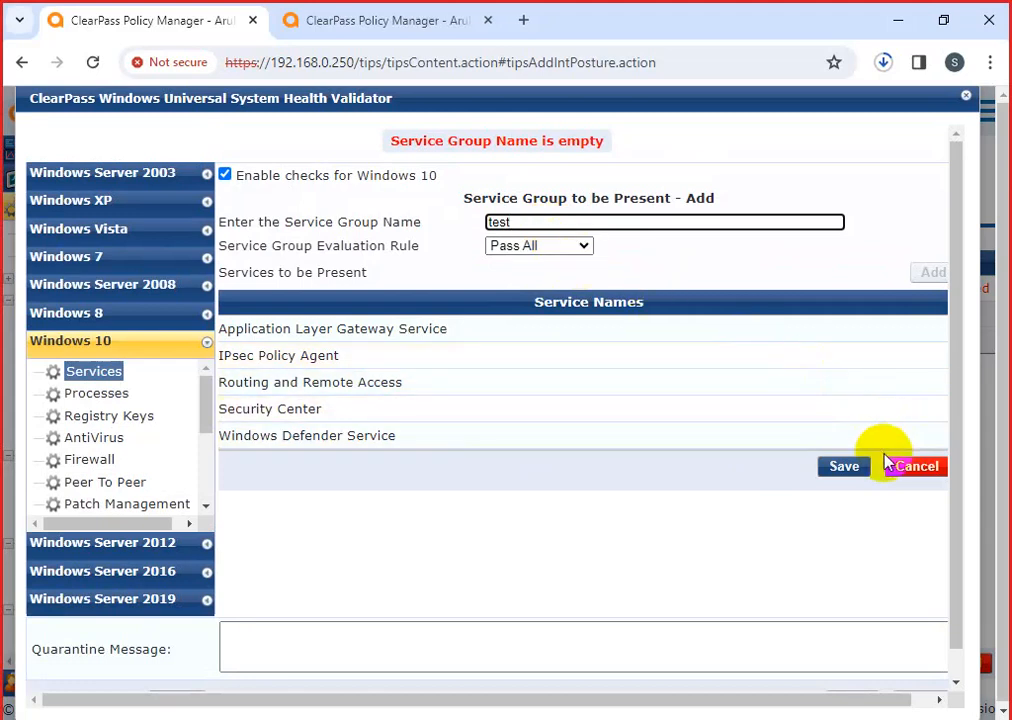
left_click(845, 467)
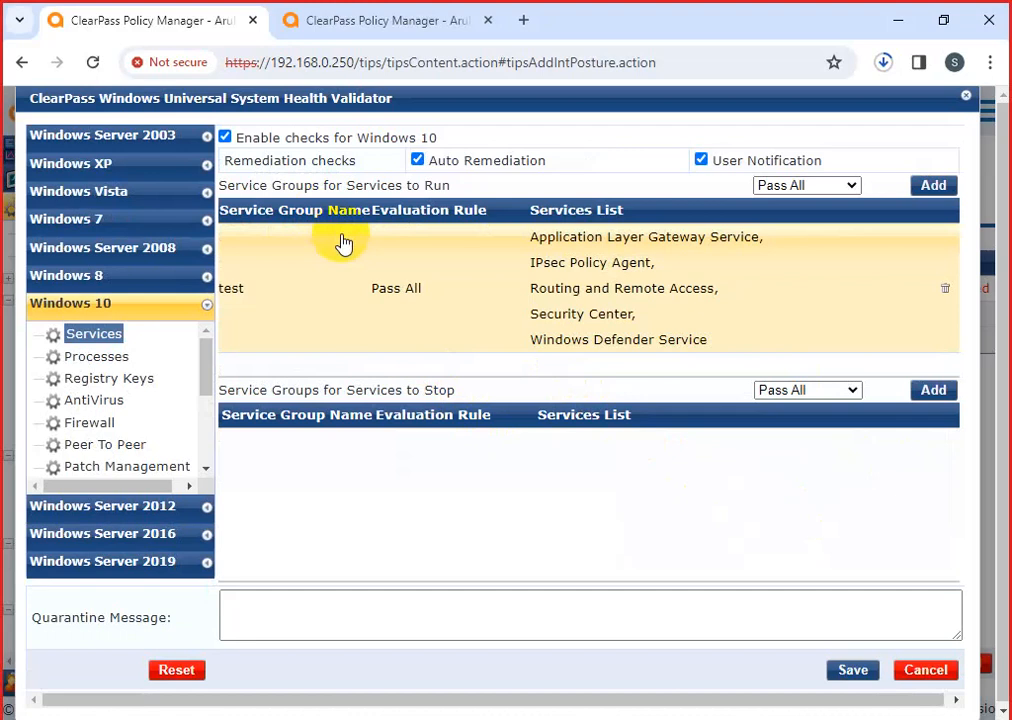
Reopen the test service group and add Application Management and Cryptographic Services to its services to run
left_click(827, 191)
left_click(854, 271)
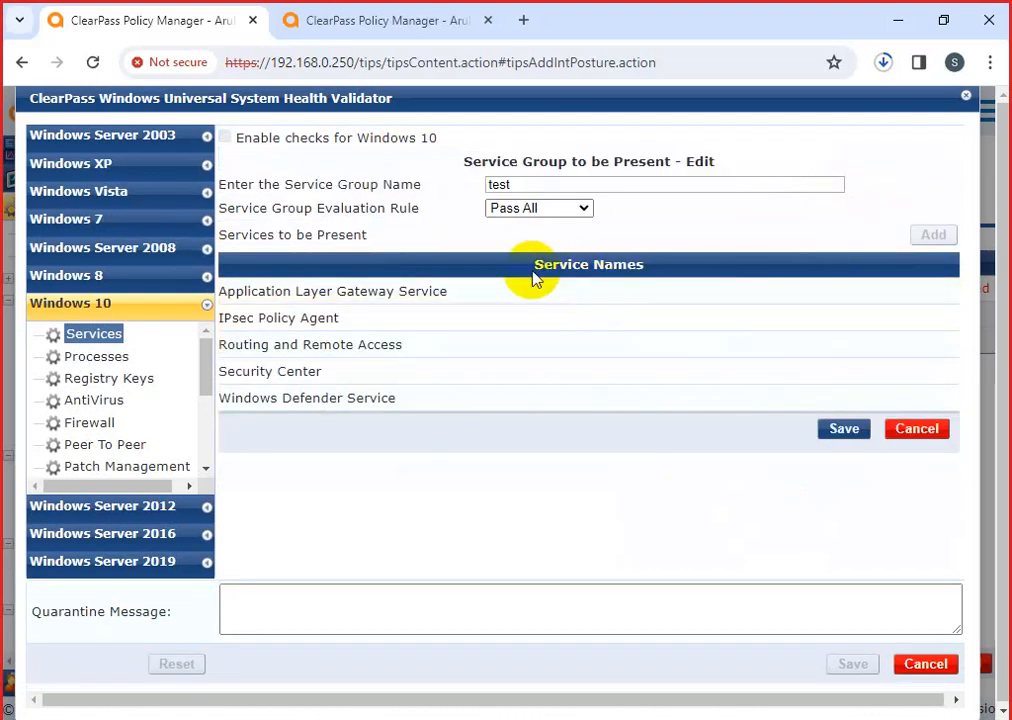
left_click(364, 316)
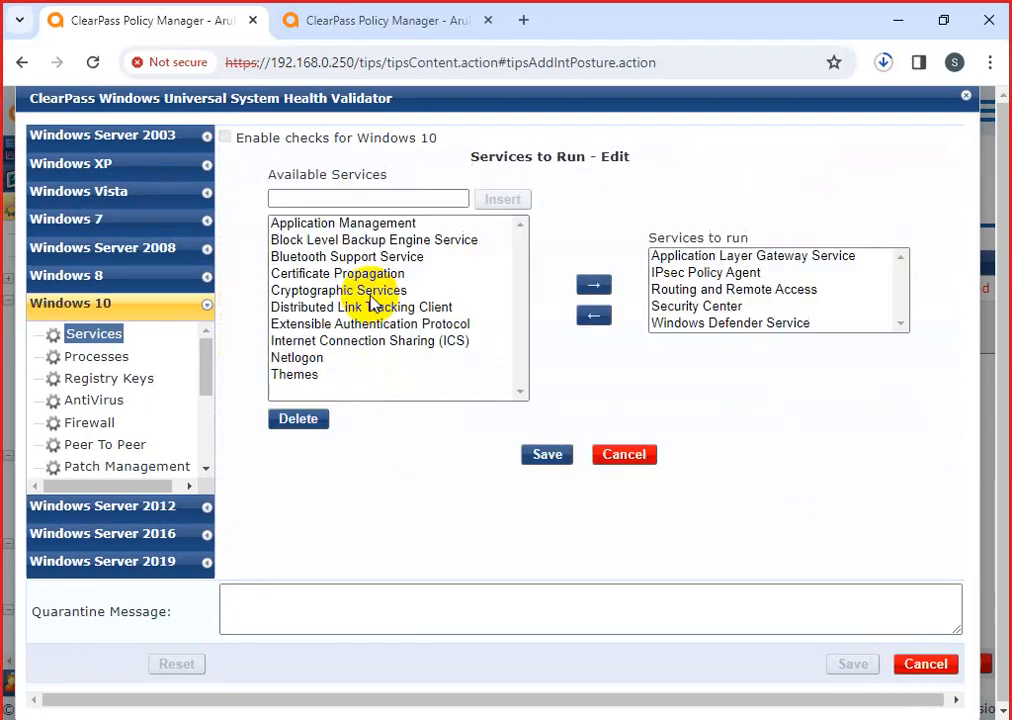
left_click(682, 325)
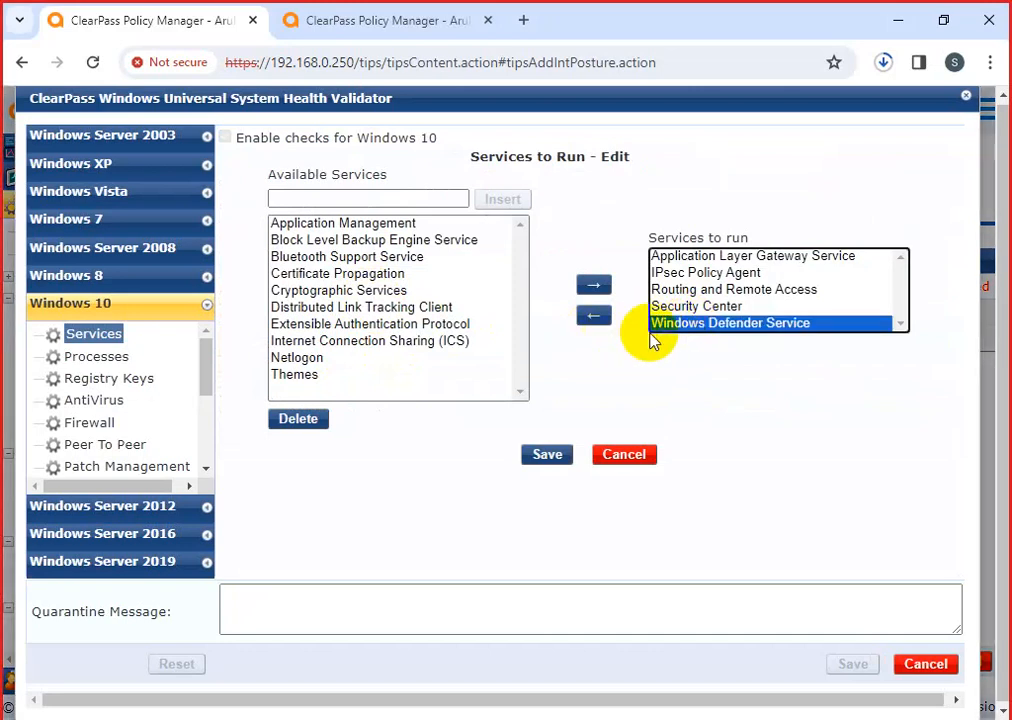
left_click(660, 290)
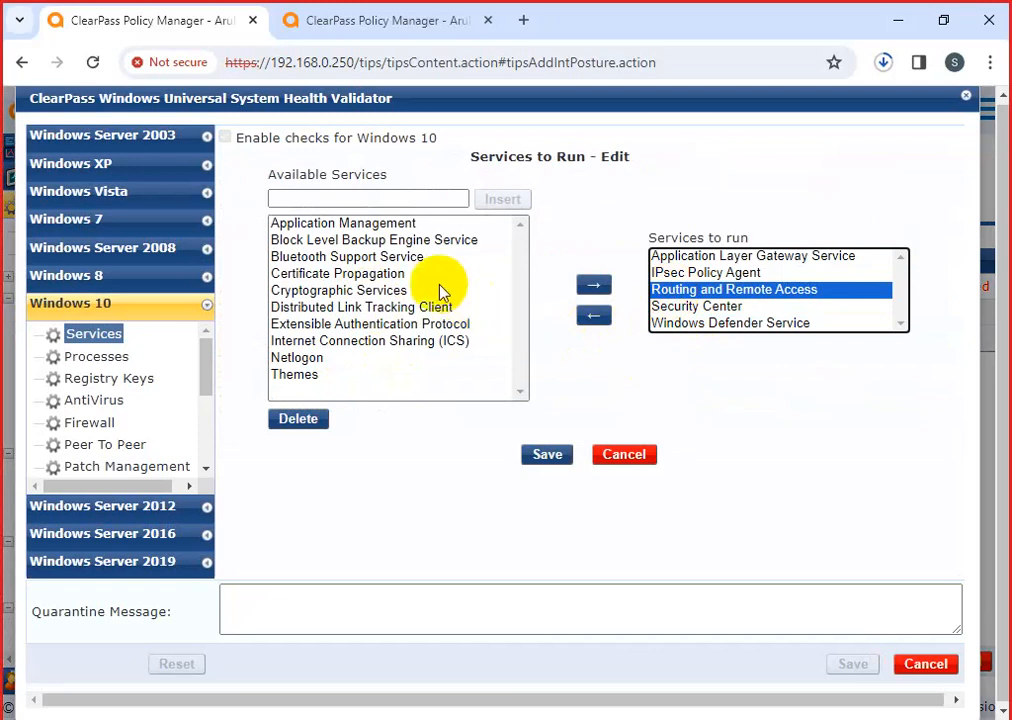
left_click(315, 222)
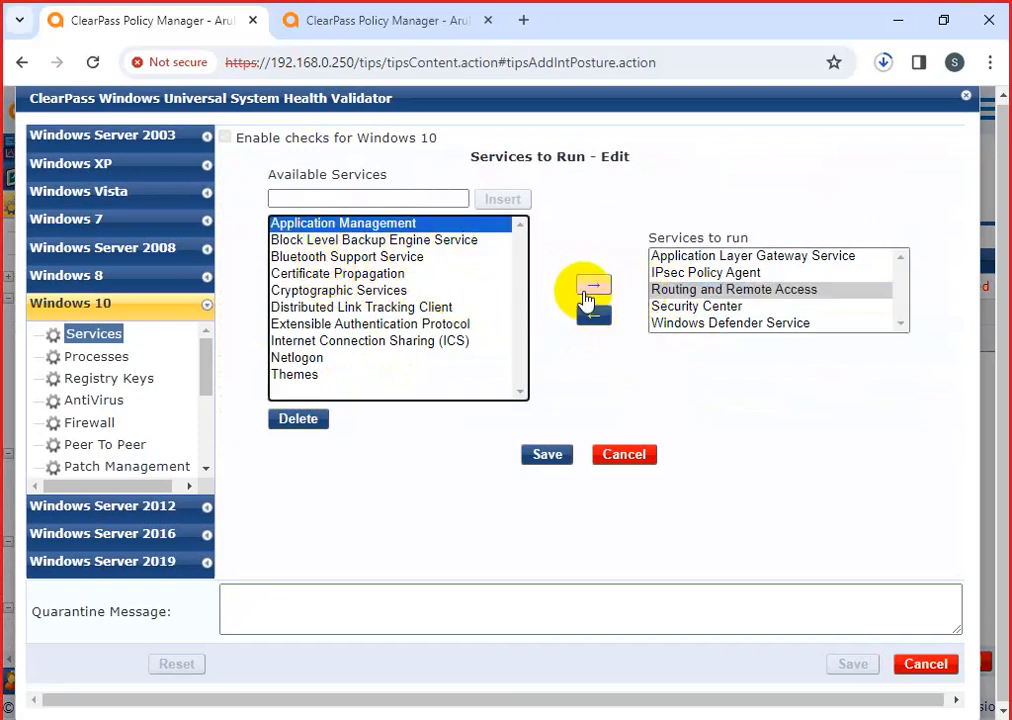
left_click(594, 286)
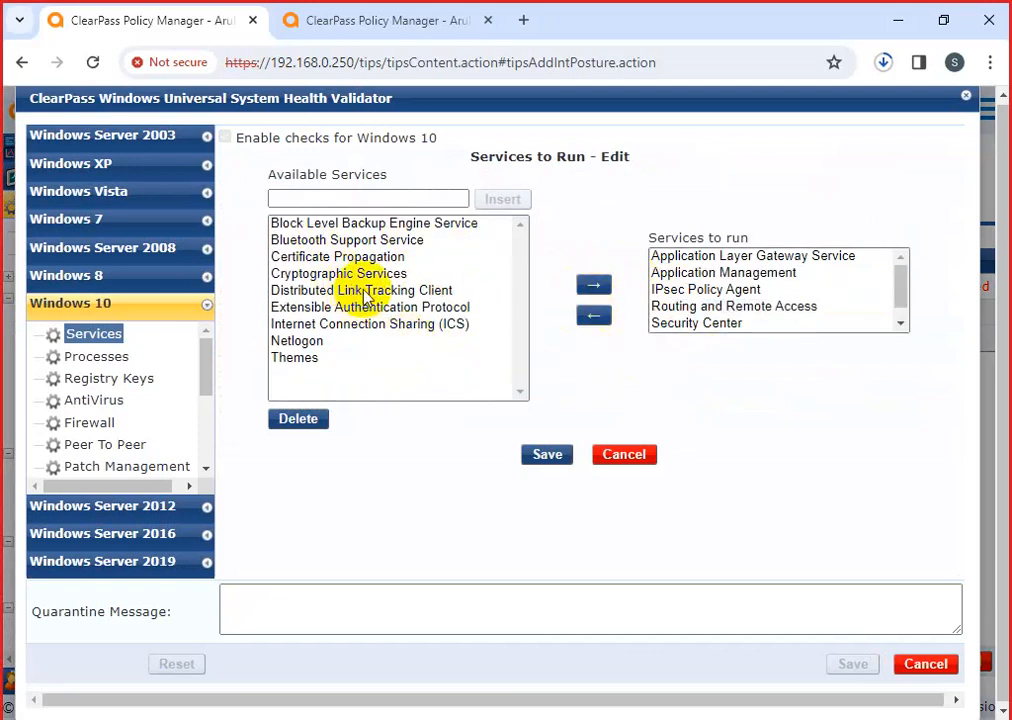
left_click(400, 275)
left_click(593, 285)
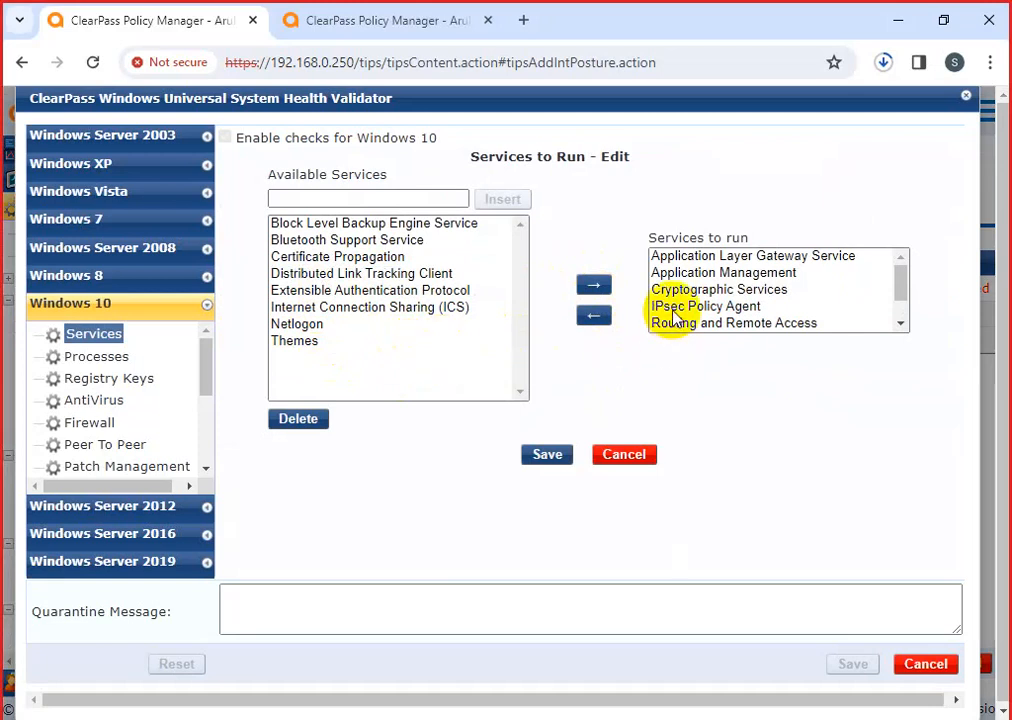
Examine each service in the test group's list of services to run, through to Windows Defender Service
mouse_move(904, 273)
left_mouse_down()
mouse_move(901, 316)
mouse_move(898, 275)
left_mouse_up()
left_click(680, 258)
left_click(700, 273)
left_click(703, 292)
left_click(705, 309)
left_click(713, 325)
left_click(712, 310)
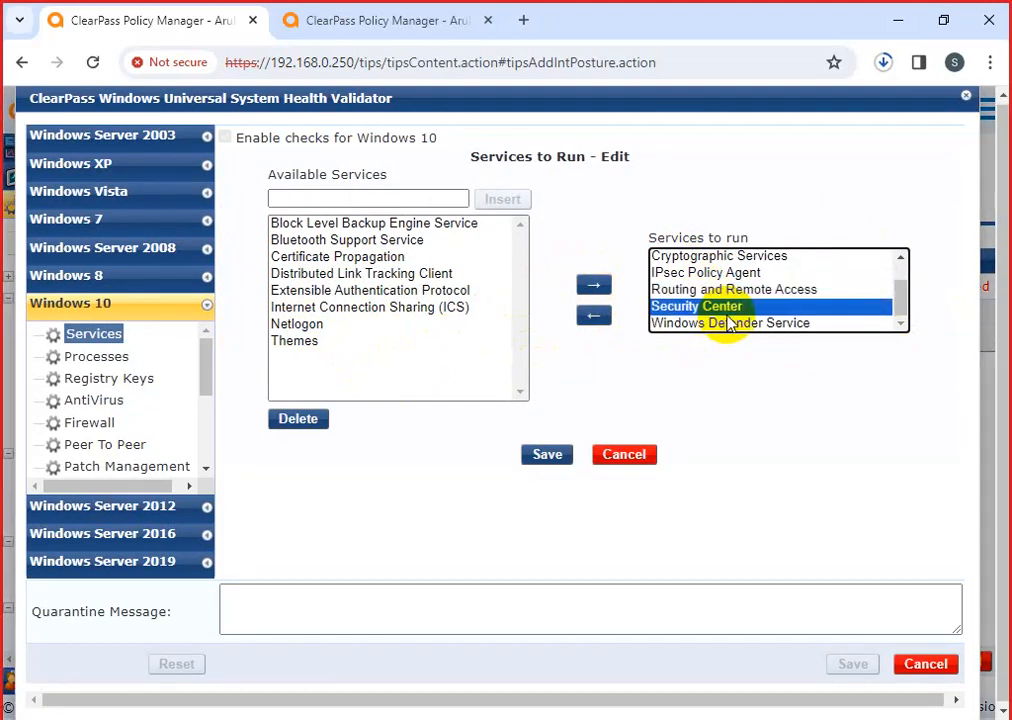
left_click(722, 326)
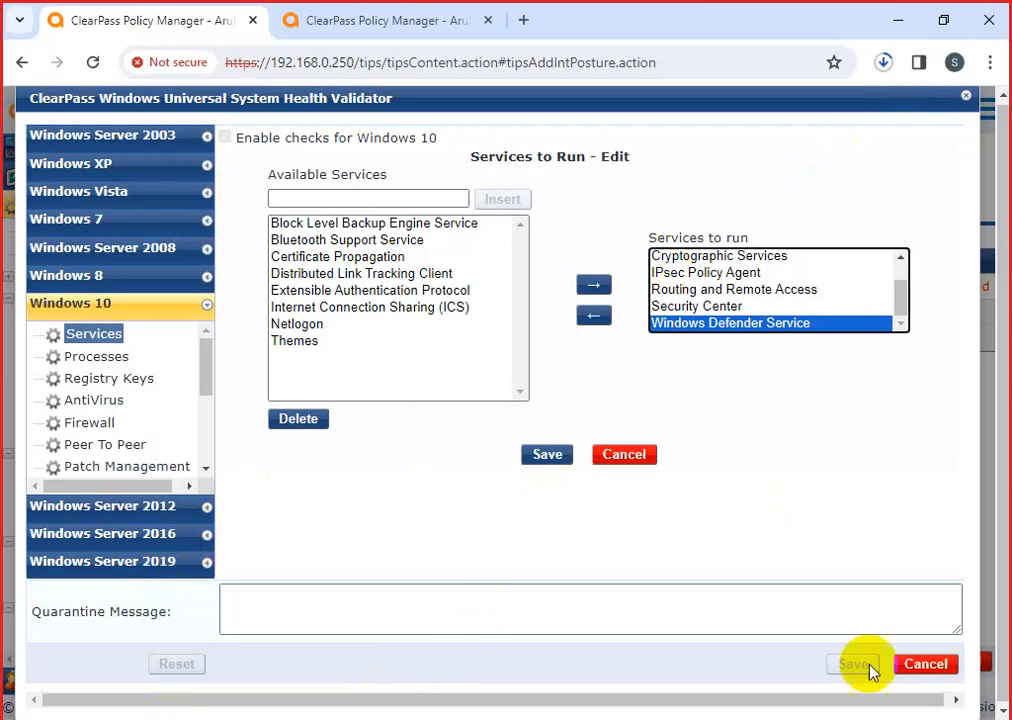
key("F7")
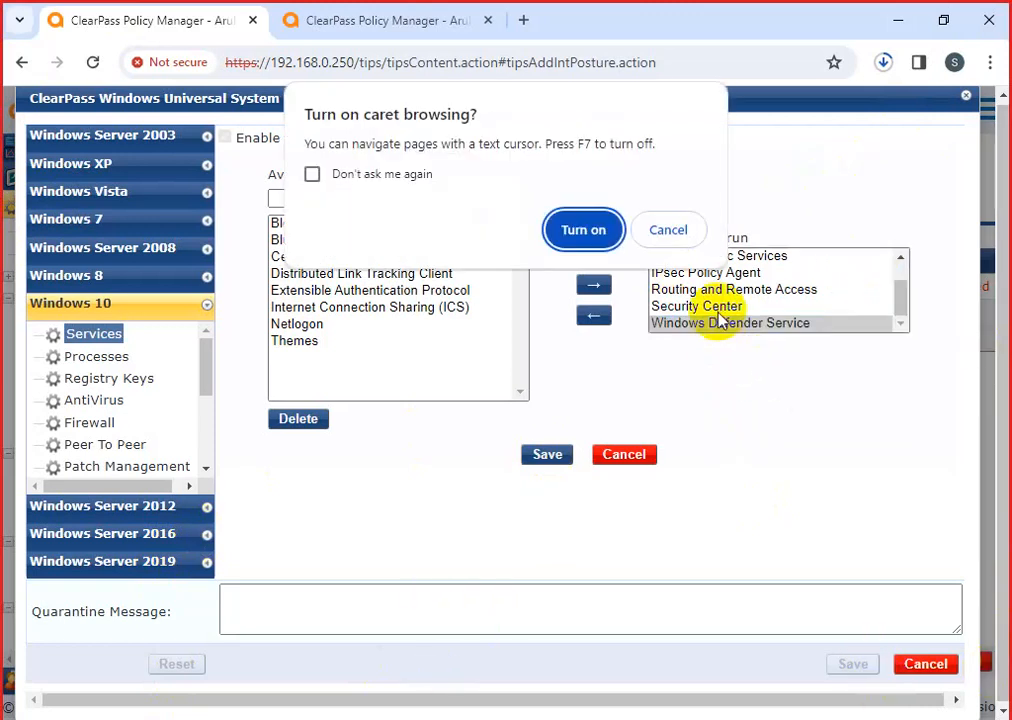
left_click(664, 230)
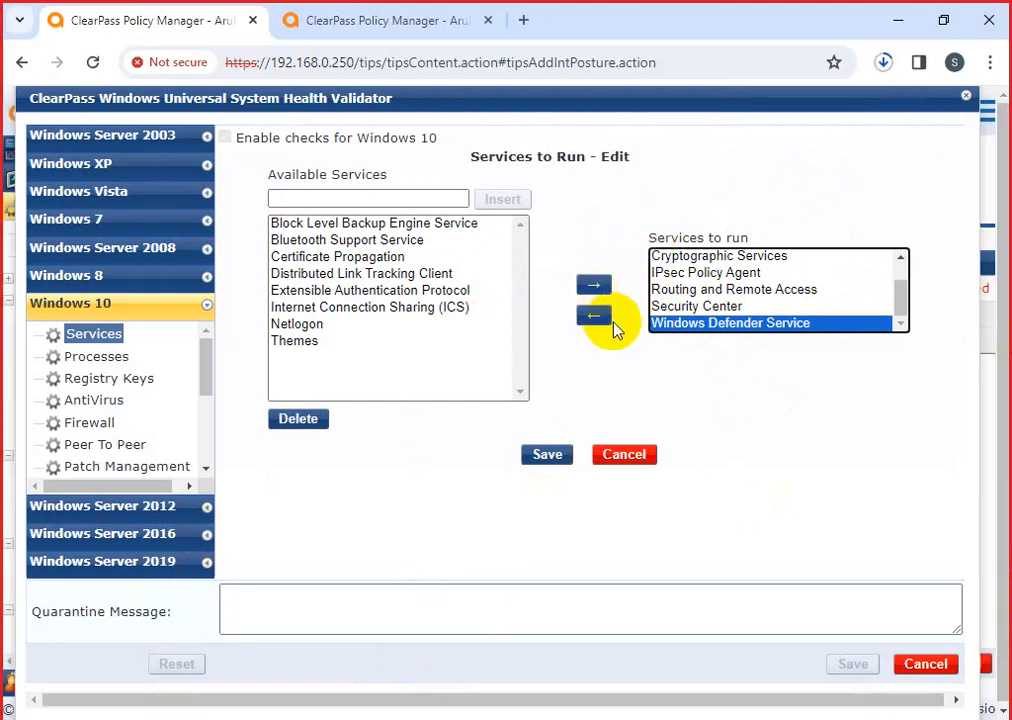
Add Themes, Extensible Authentication Protocol and Bluetooth Support Service to the services to run and check the complete list
left_click(290, 341)
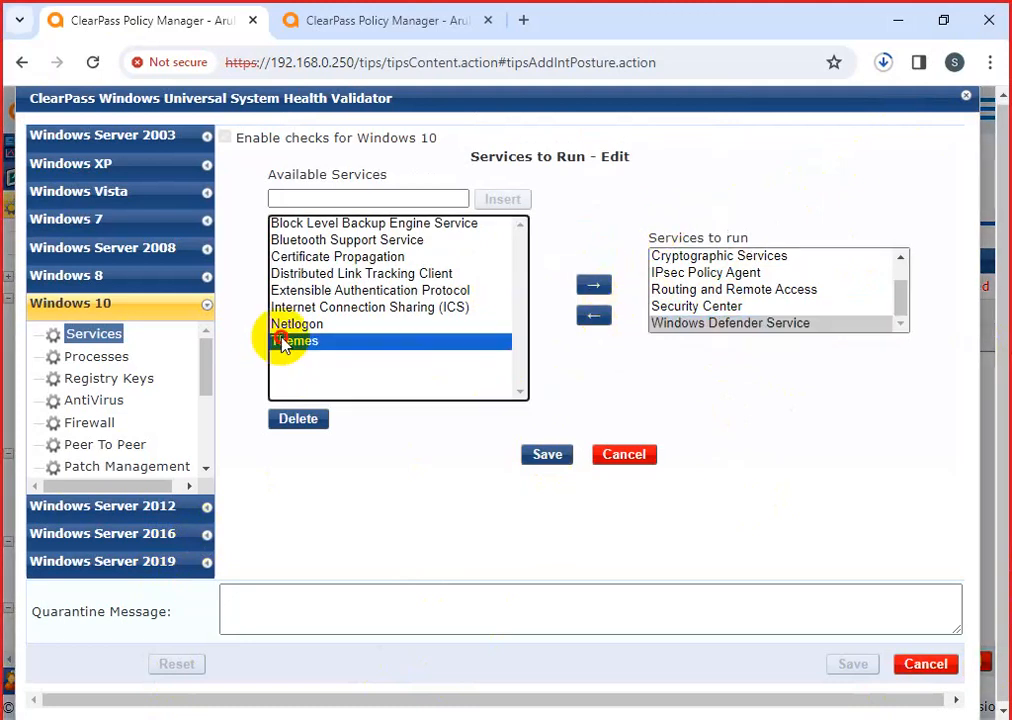
left_click(594, 286)
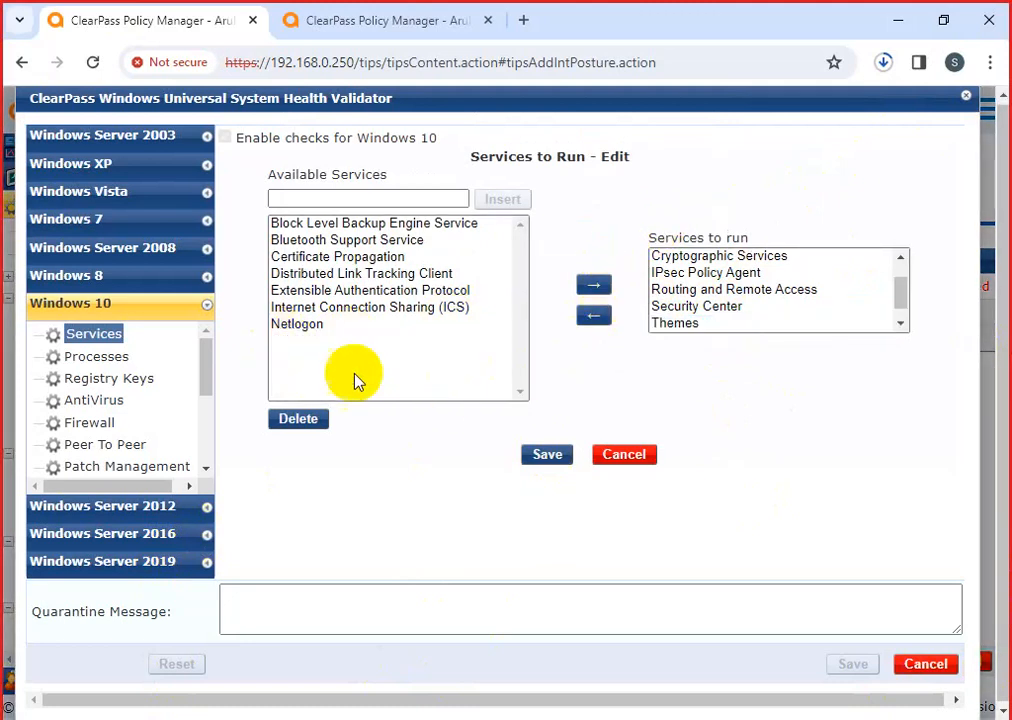
left_click(322, 290)
left_click(594, 288)
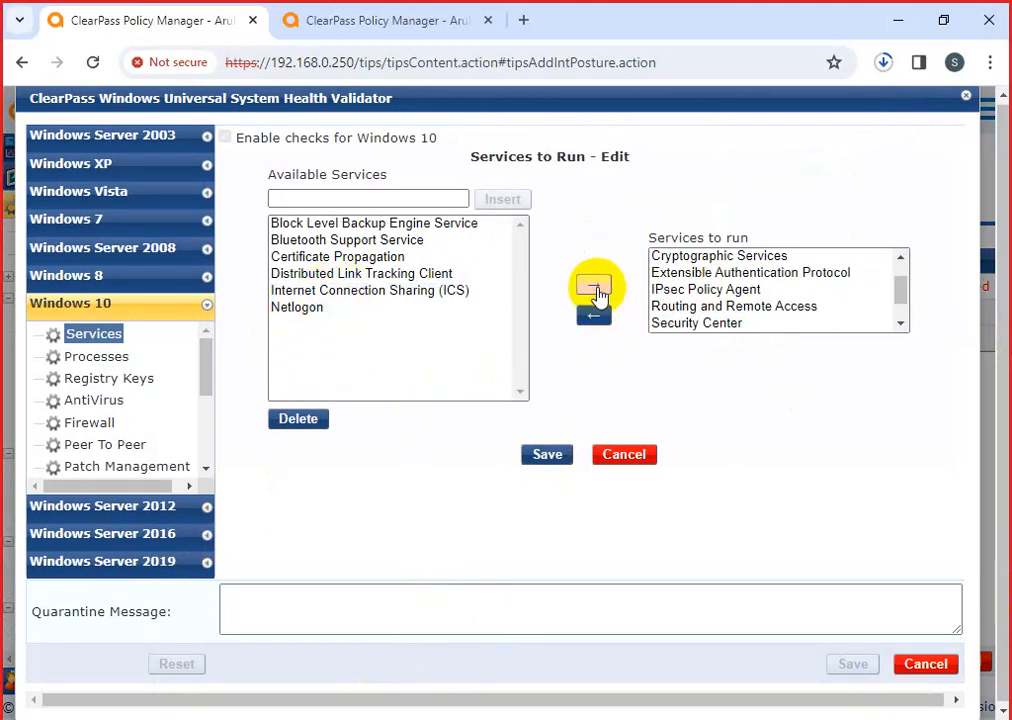
left_click(325, 262)
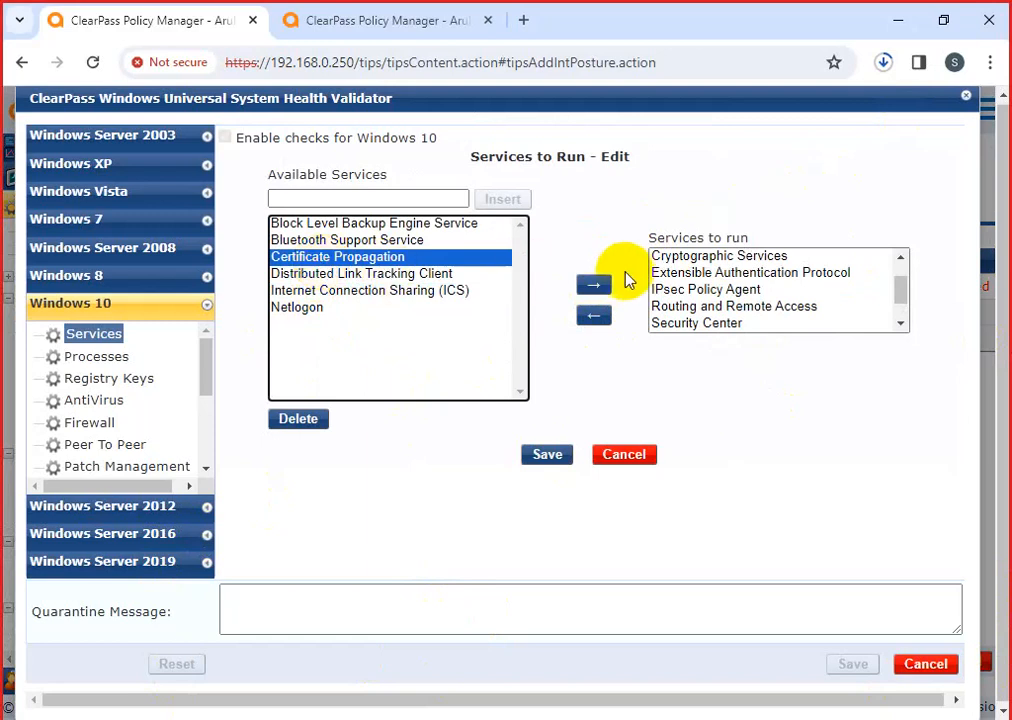
left_click(355, 243)
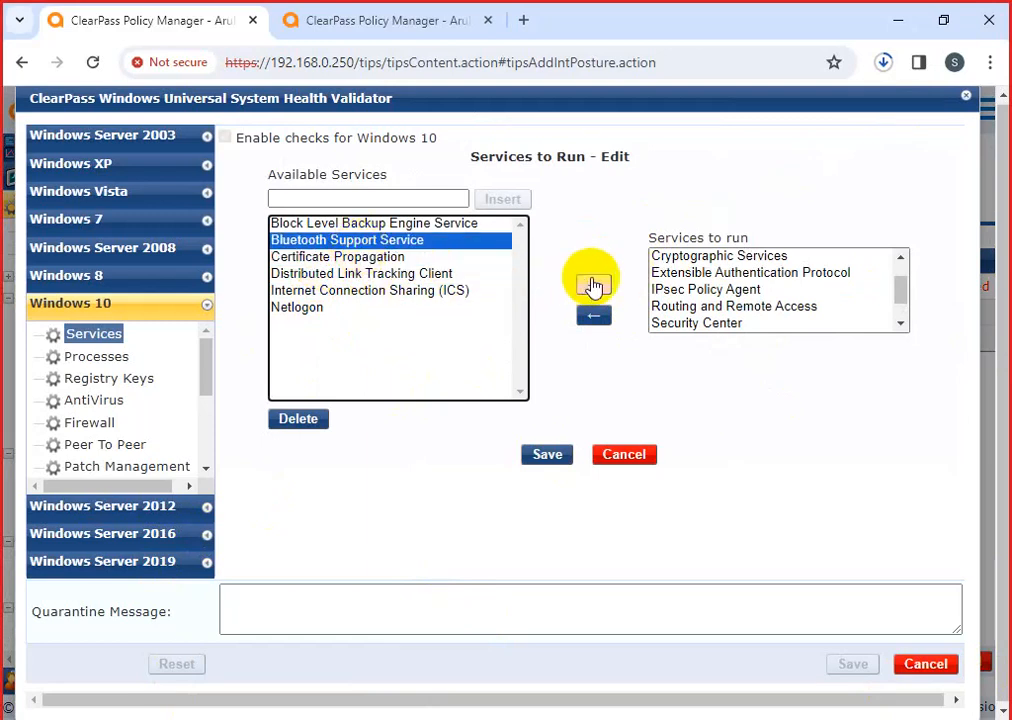
left_click(594, 286)
scroll(675, 316, "up", 1)
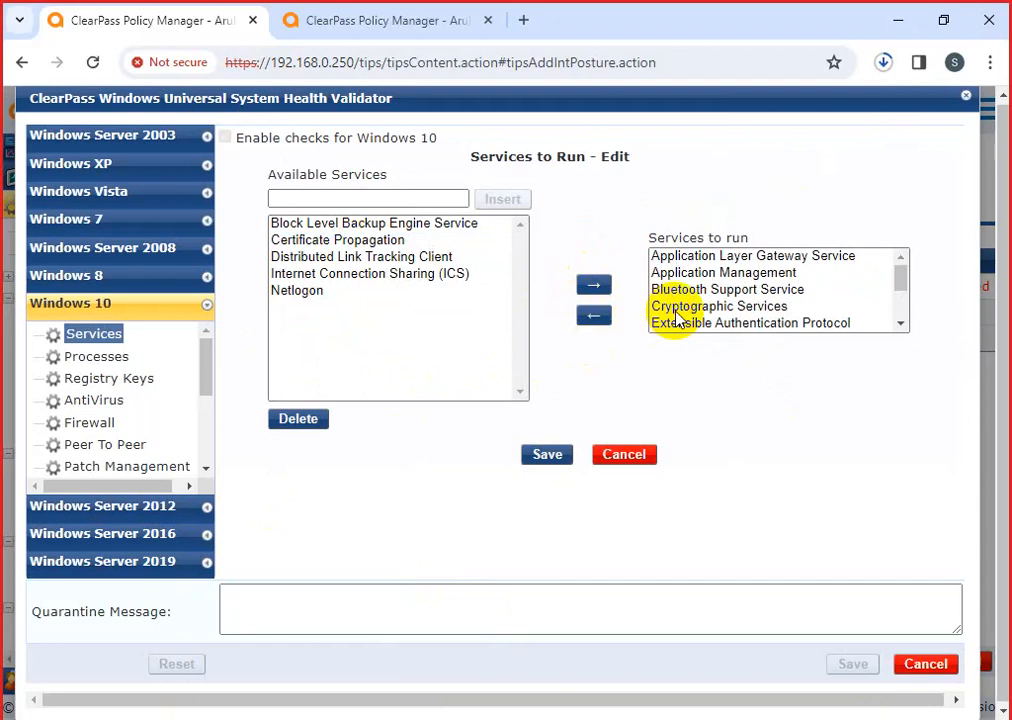
scroll(676, 317, "down", 3)
scroll(676, 317, "up", 3)
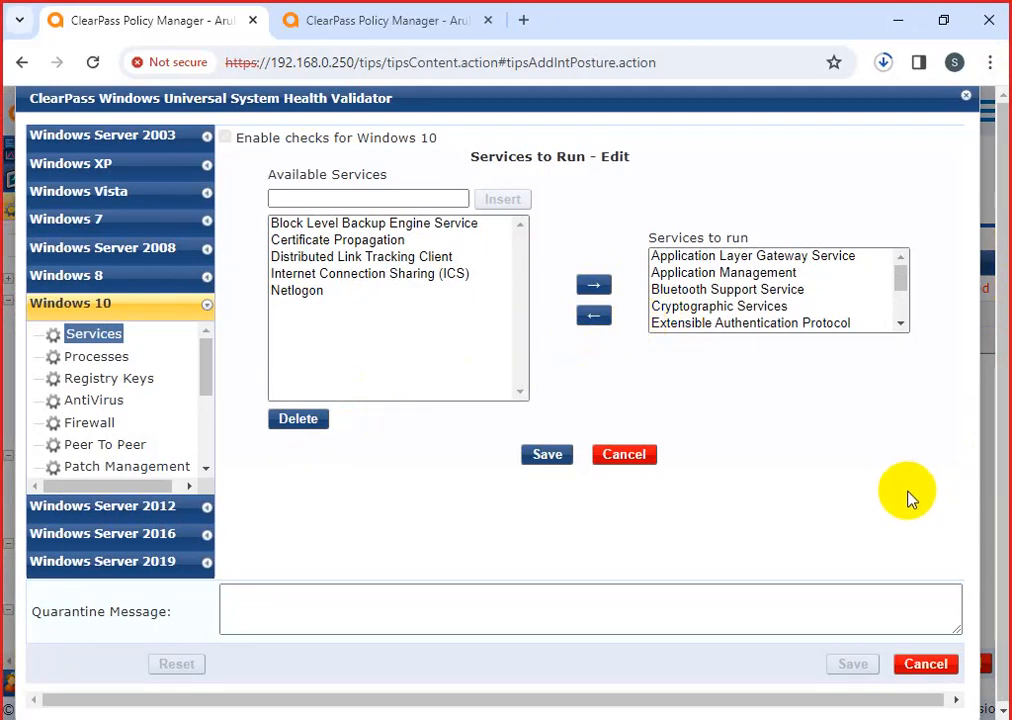
Save the edited list of services to run for the test service group
left_click(735, 289)
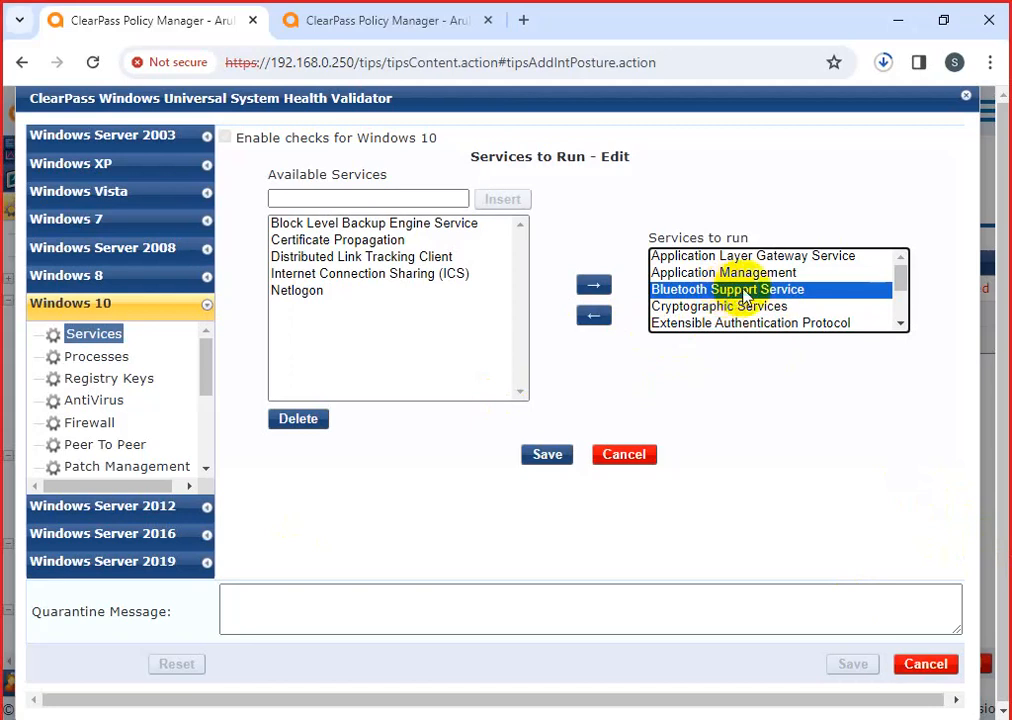
left_click(550, 440)
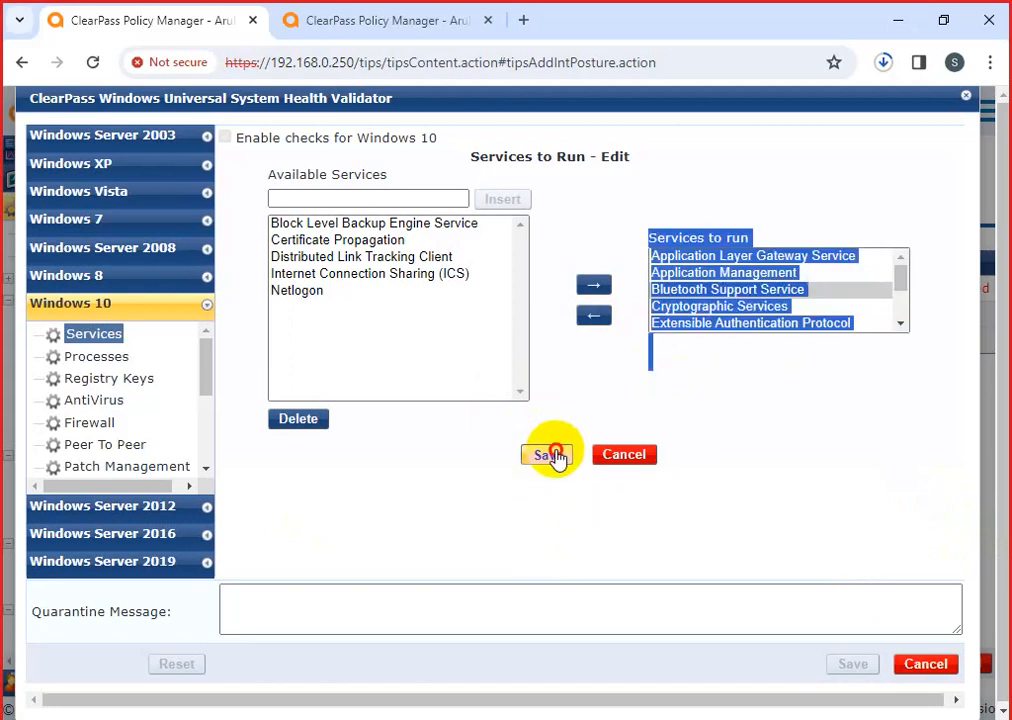
left_click(848, 520)
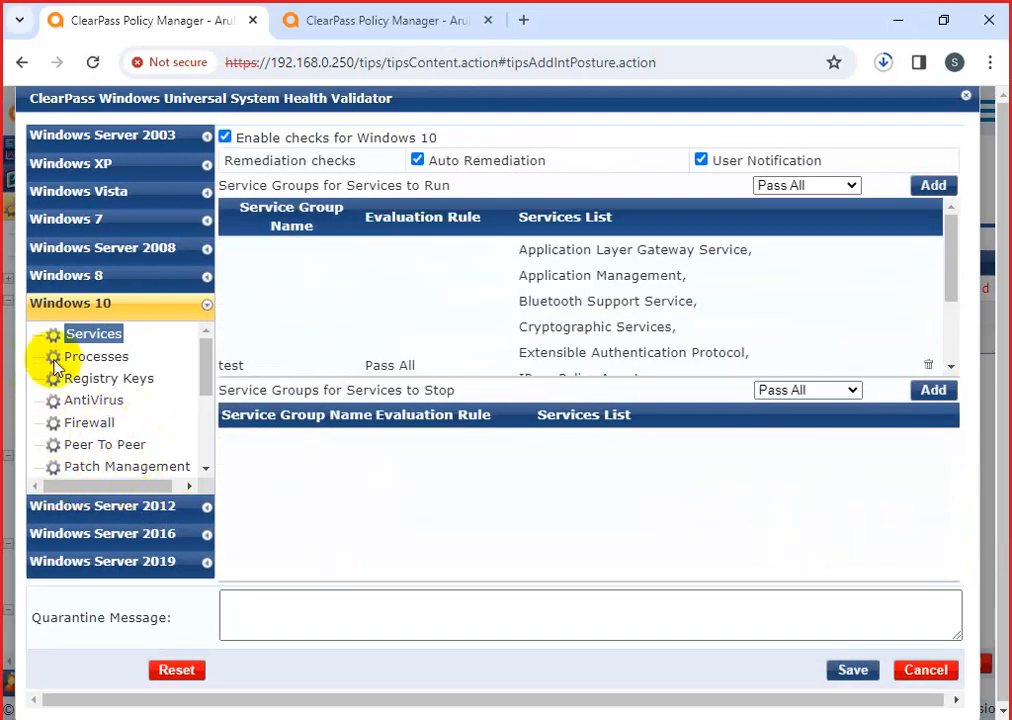
Start a new process to be present in the Windows 10 process checks and set its location to ProgramFiles
left_click(95, 358)
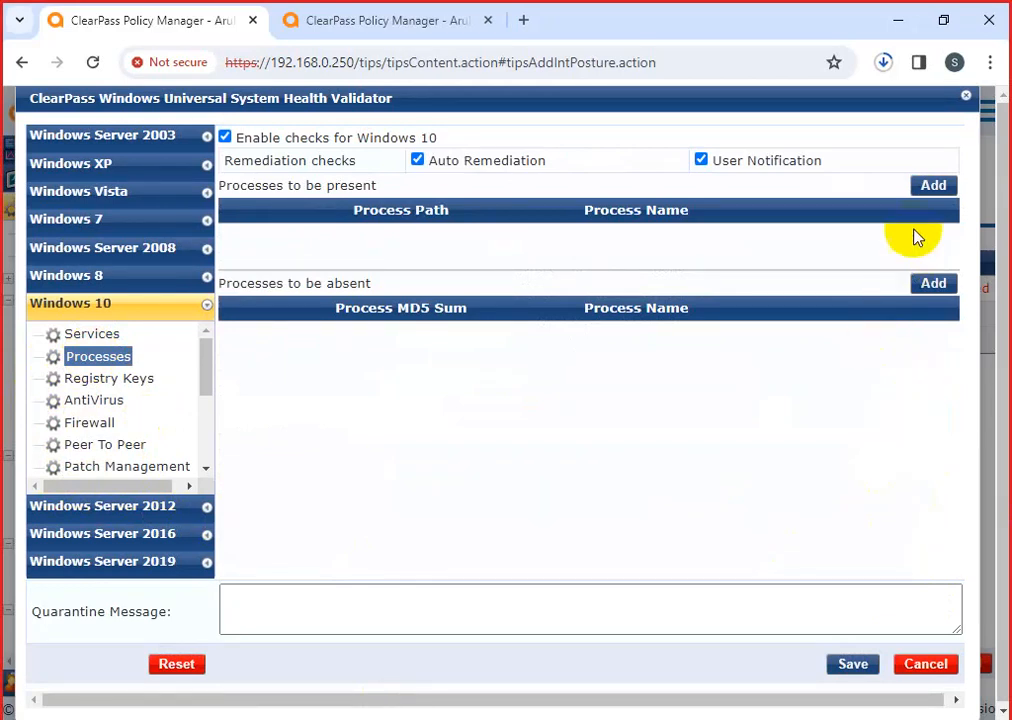
left_click(915, 186)
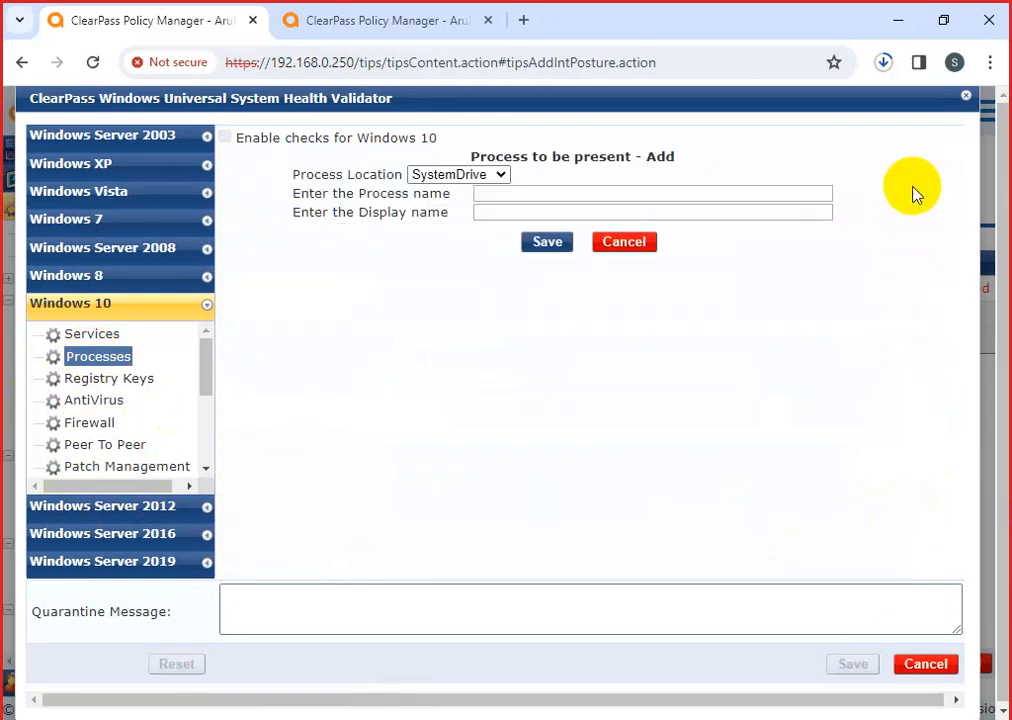
left_click(498, 174)
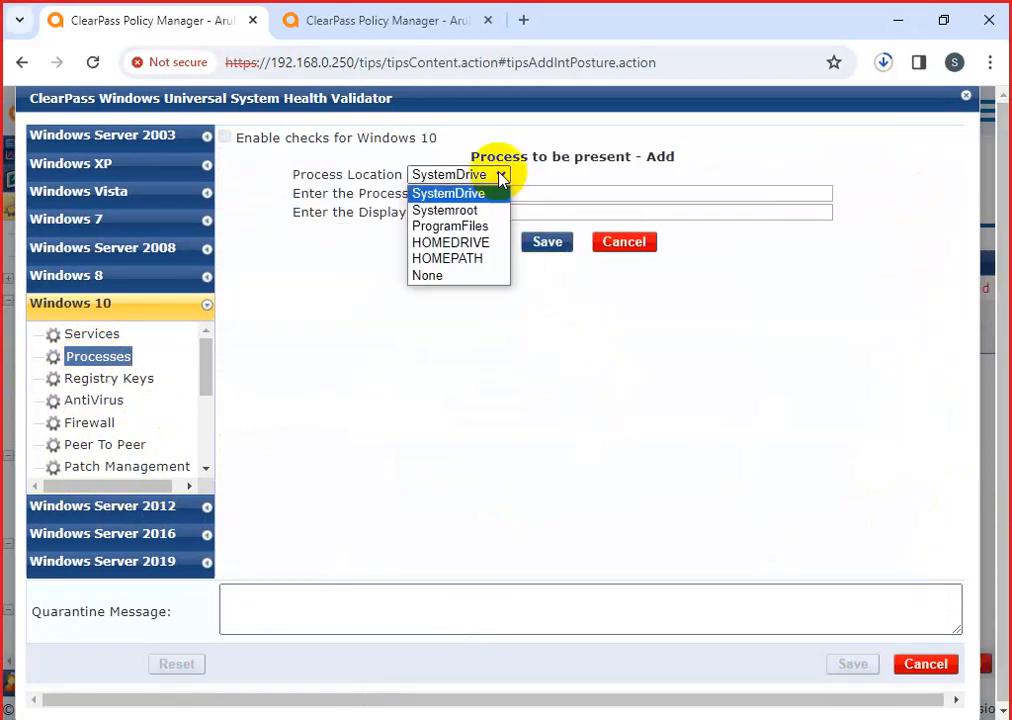
left_click(478, 228)
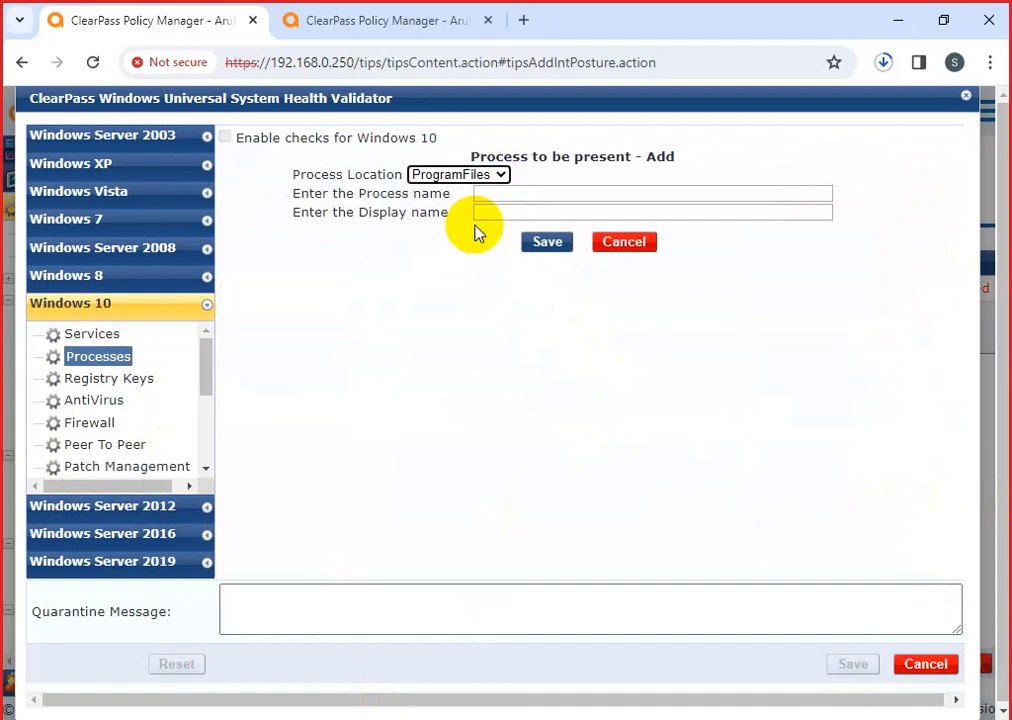
left_click(492, 177)
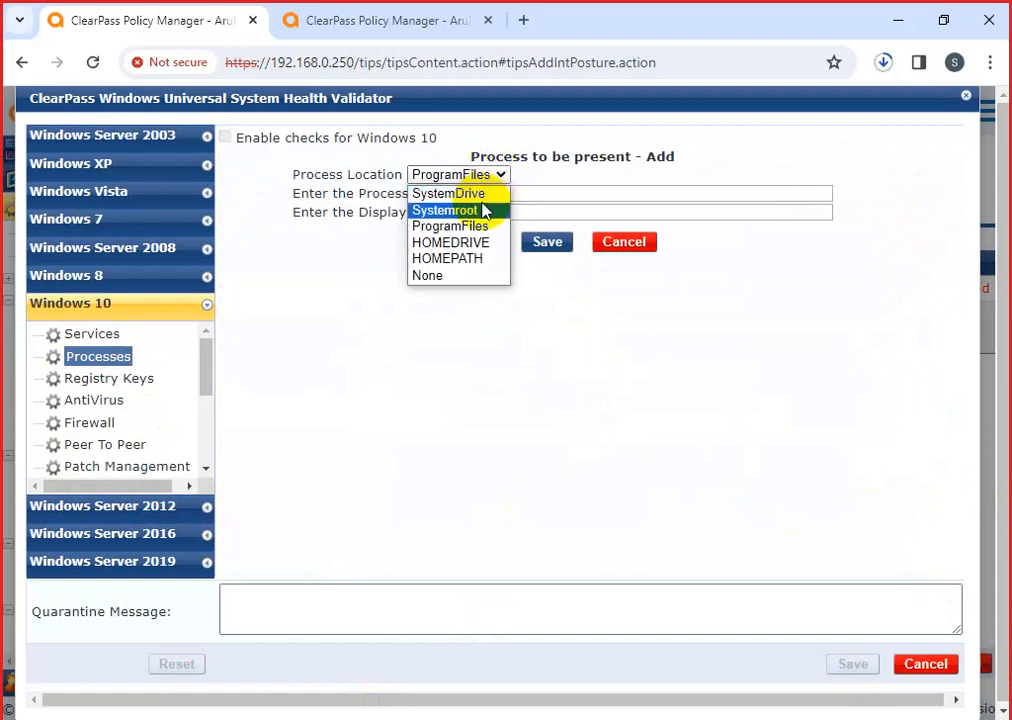
left_click(481, 210)
left_click(494, 177)
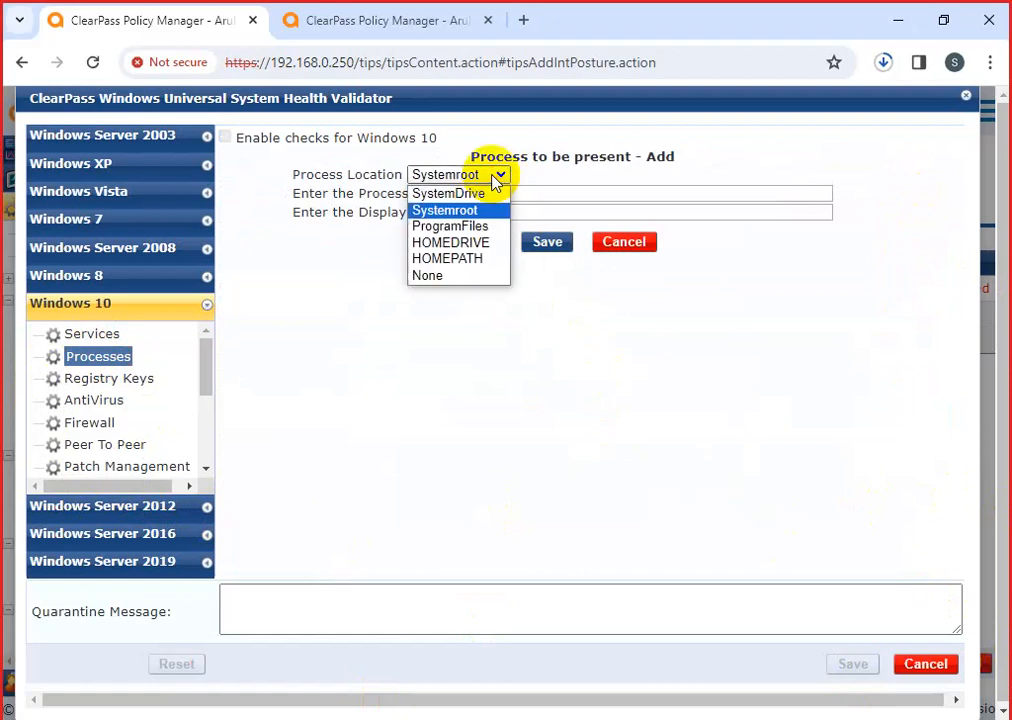
left_click(485, 244)
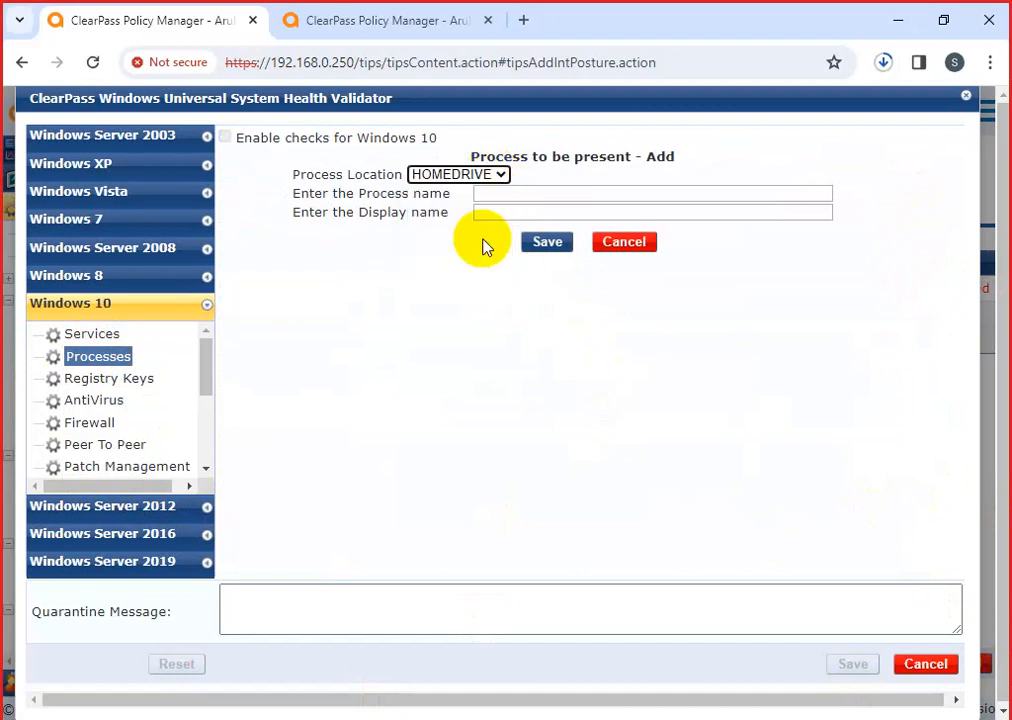
left_click(487, 176)
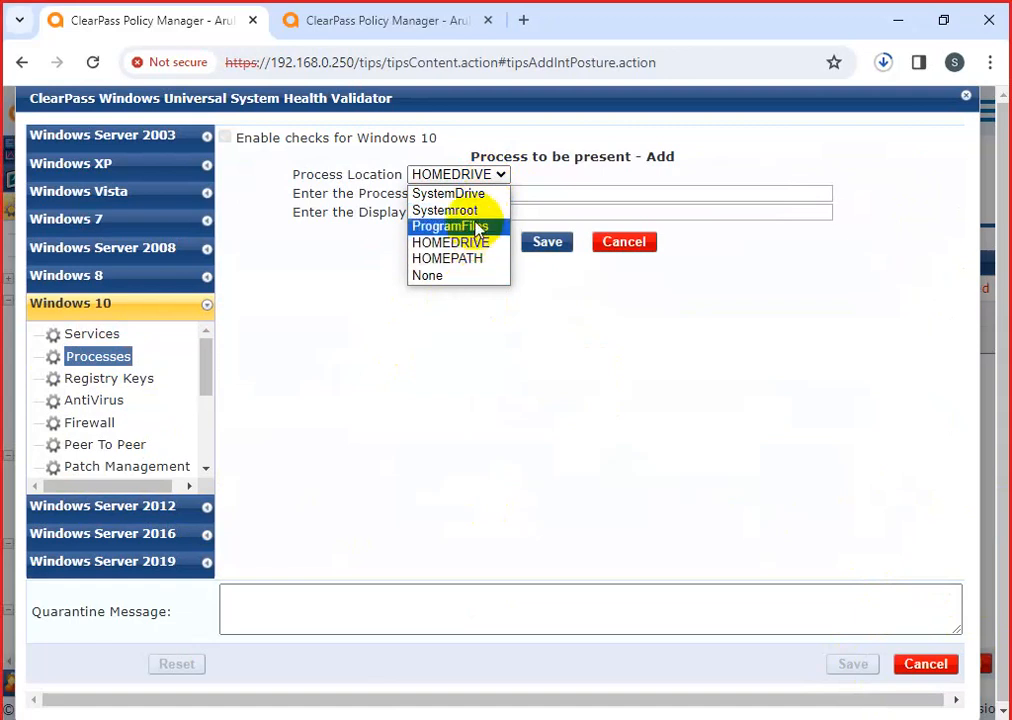
left_click(460, 210)
left_click(450, 176)
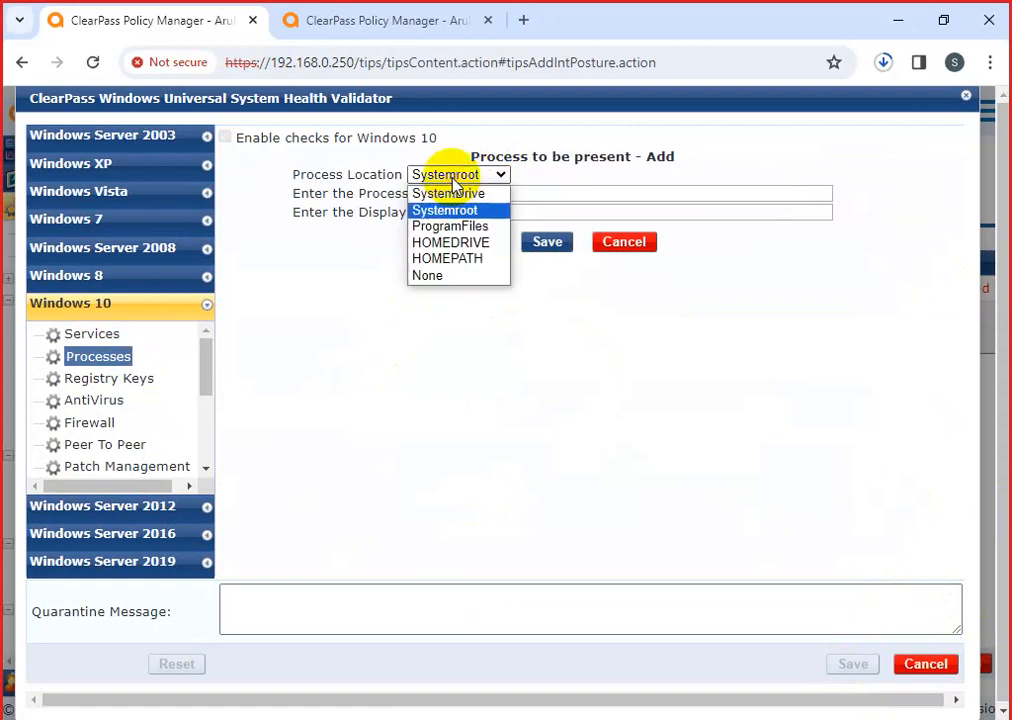
left_click(450, 227)
Enter test as both the process name and display name, and save the process to be present
left_click(497, 194)
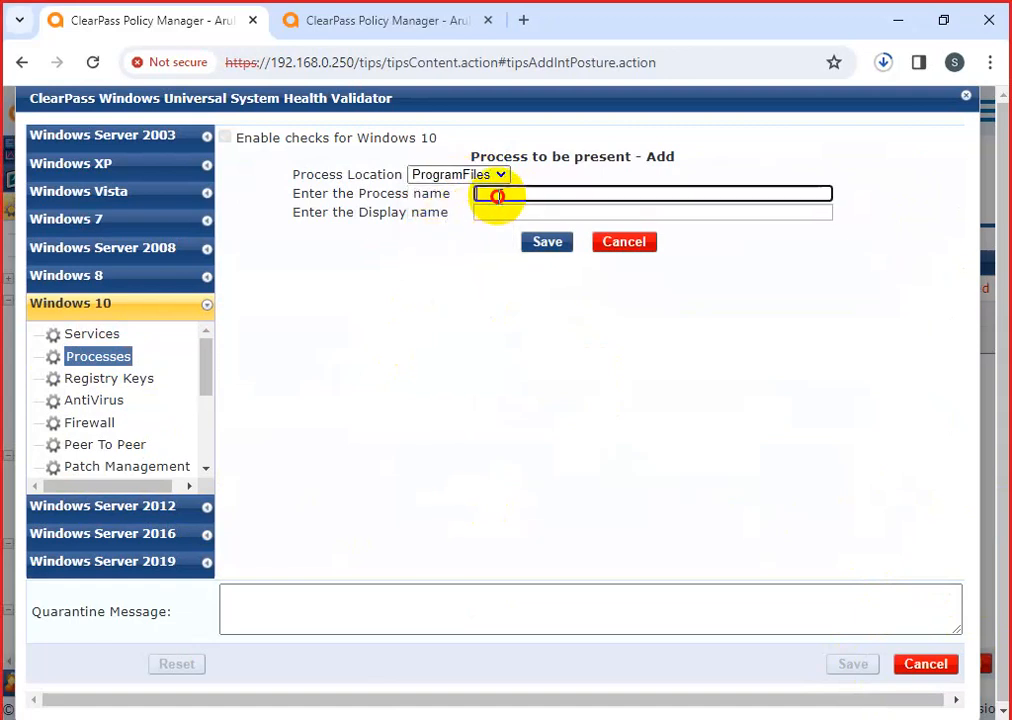
type("test")
left_click(484, 213)
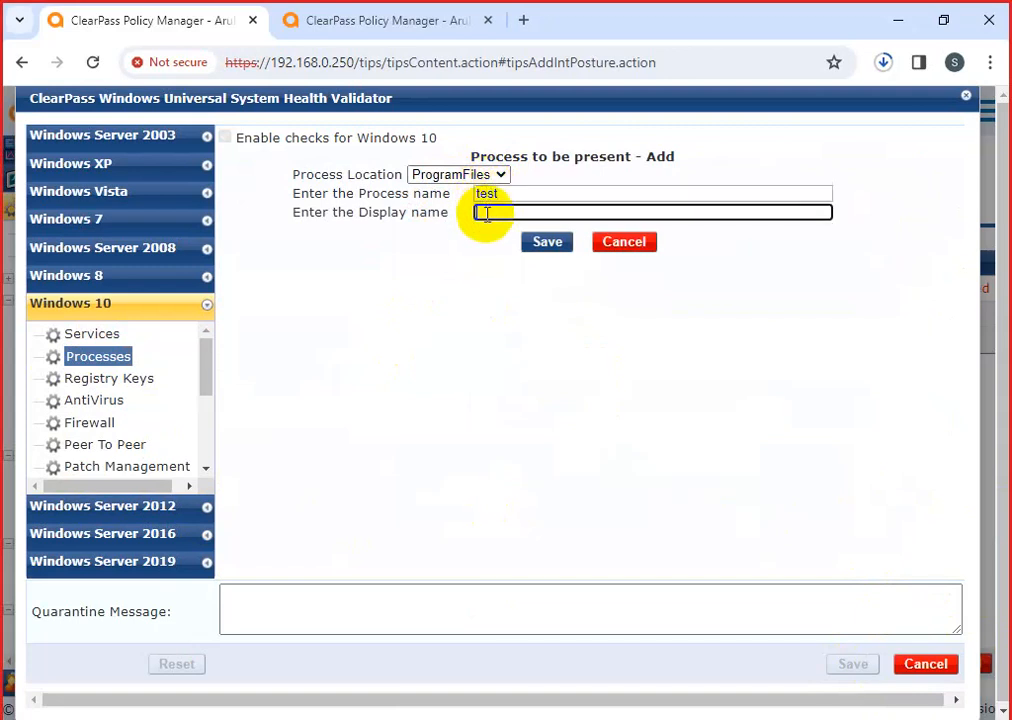
type("test")
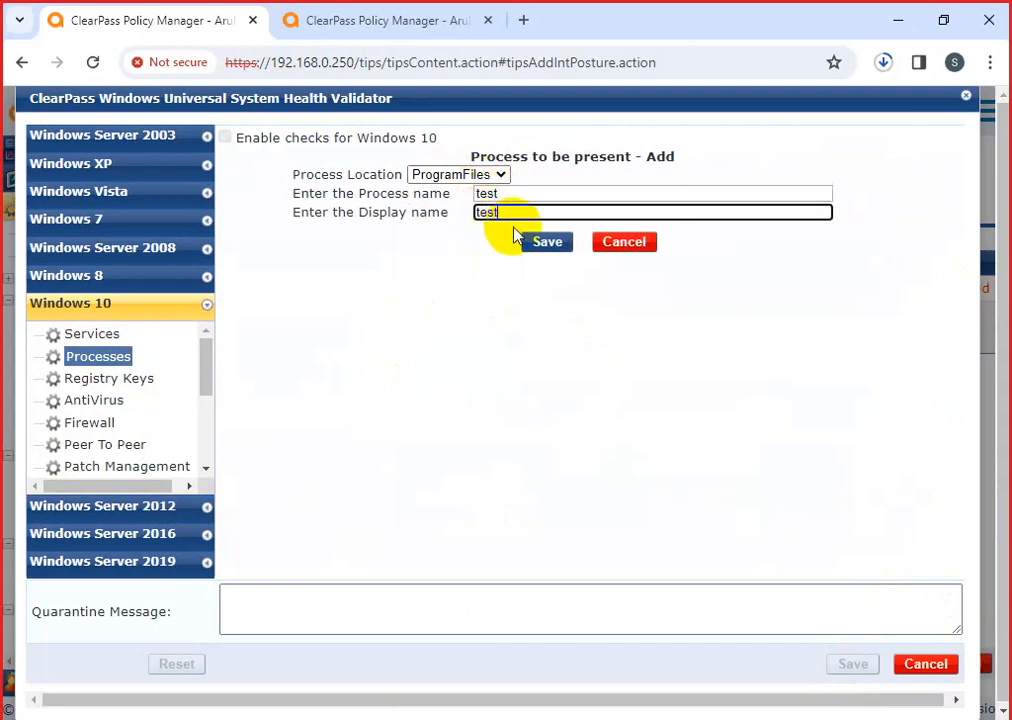
left_click(538, 242)
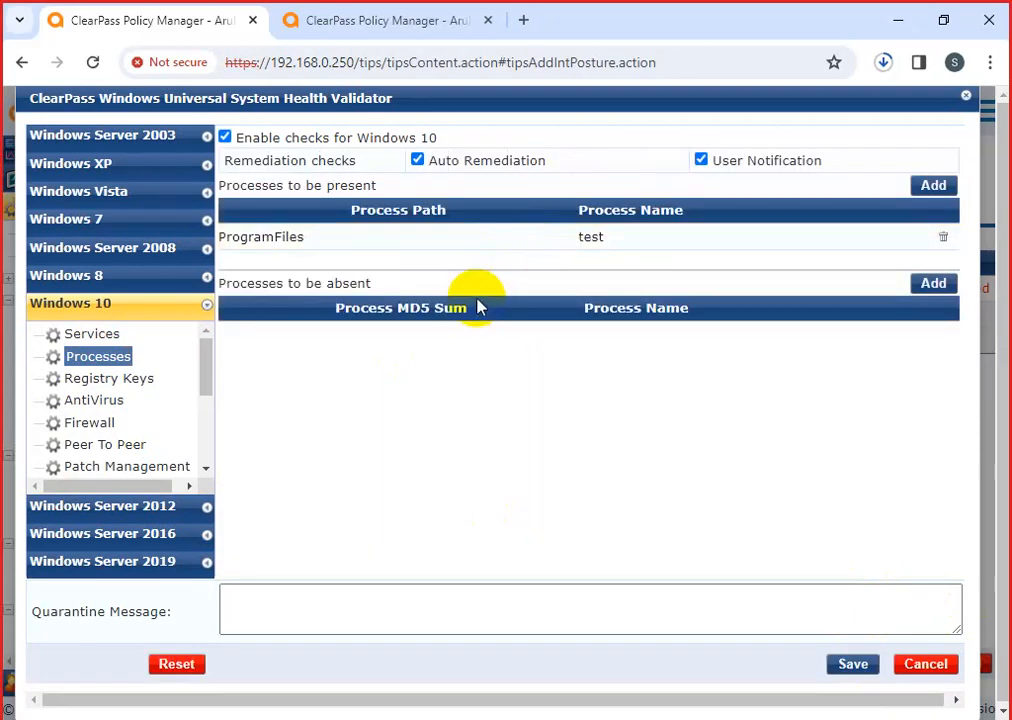
left_click(933, 284)
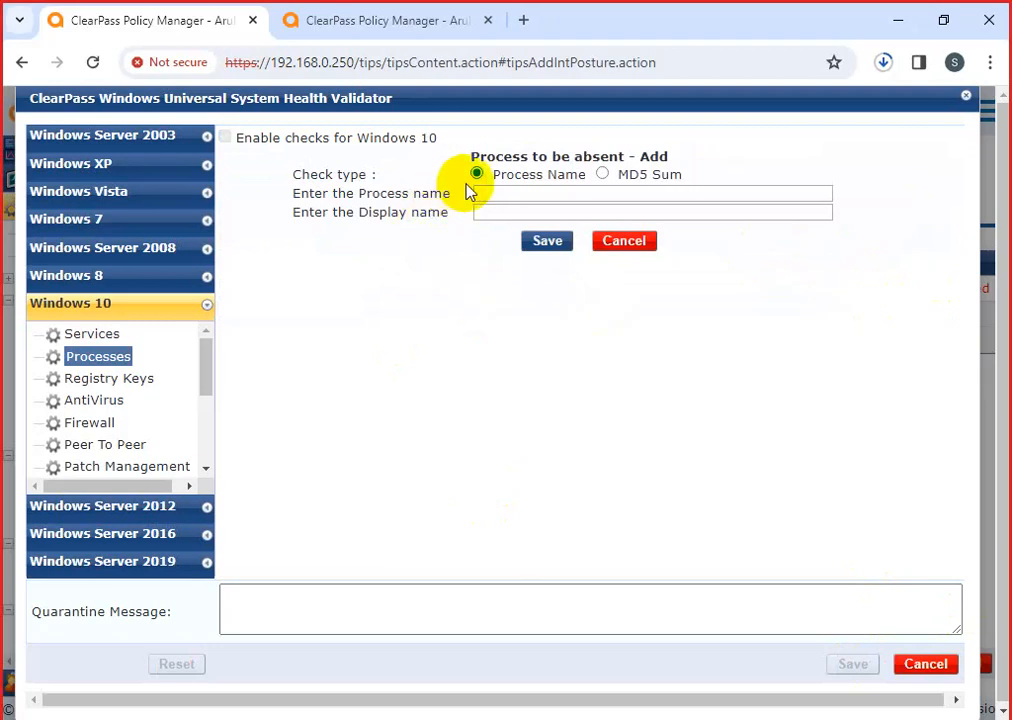
left_click(522, 194)
type("a")
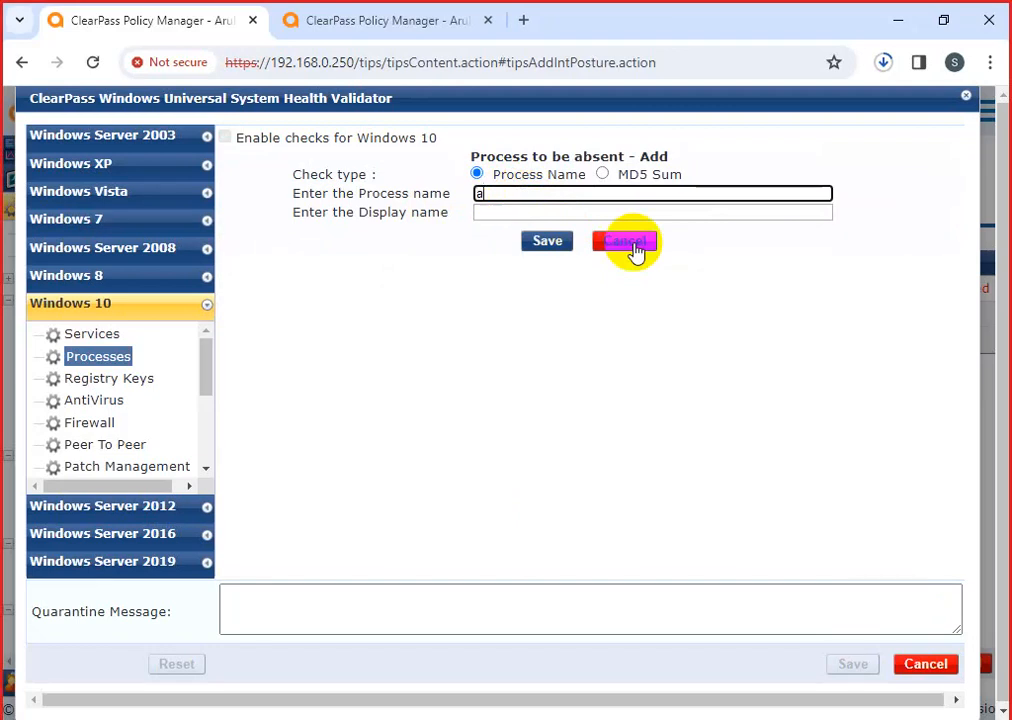
left_click(630, 248)
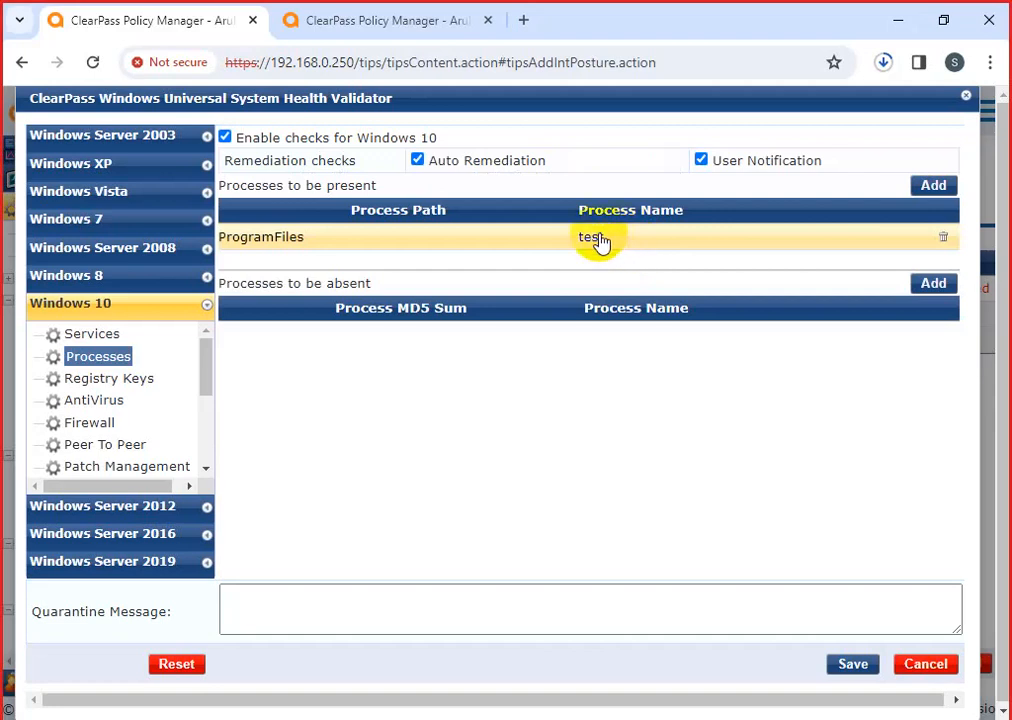
Examine the process location options for another process to be present and leave the form without adding it
left_click(935, 188)
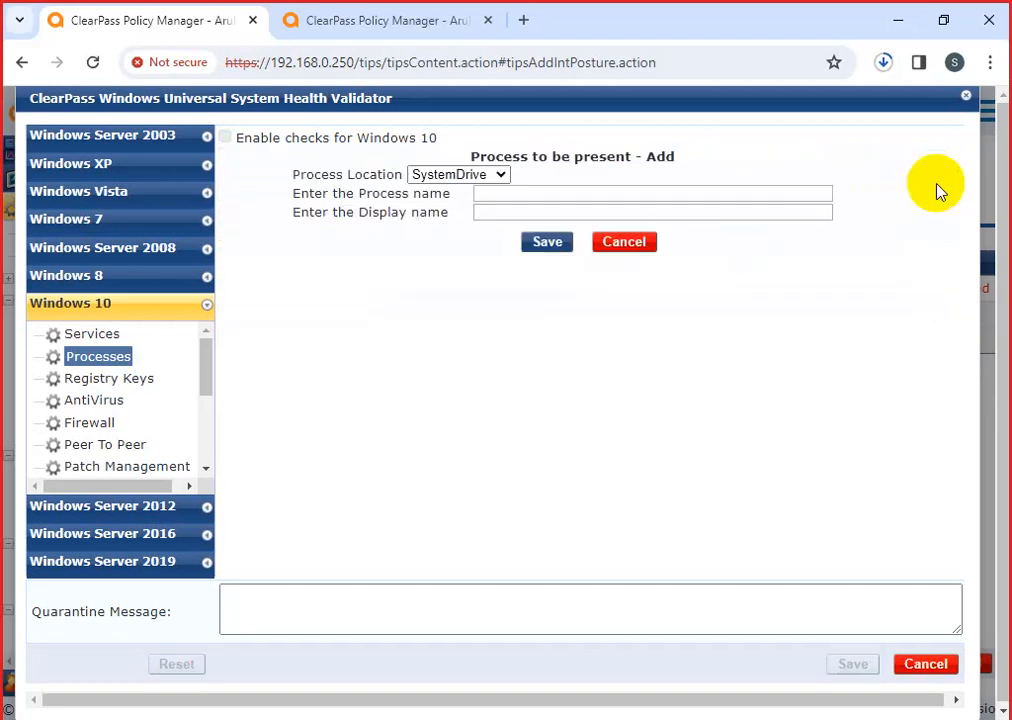
left_click(490, 178)
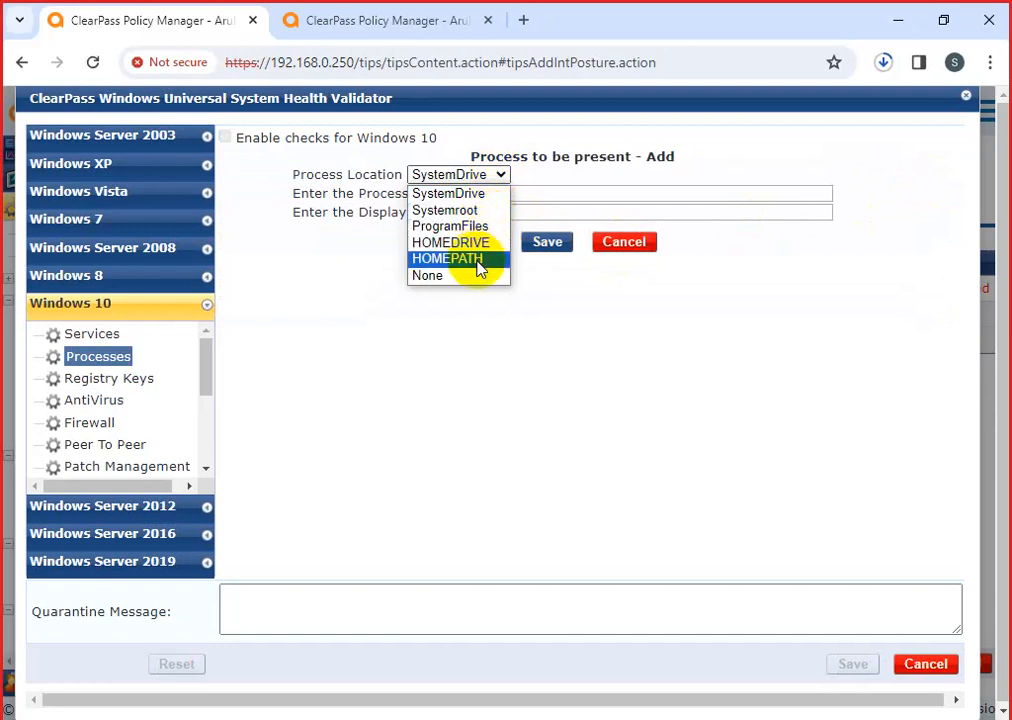
left_click(455, 194)
left_click(497, 174)
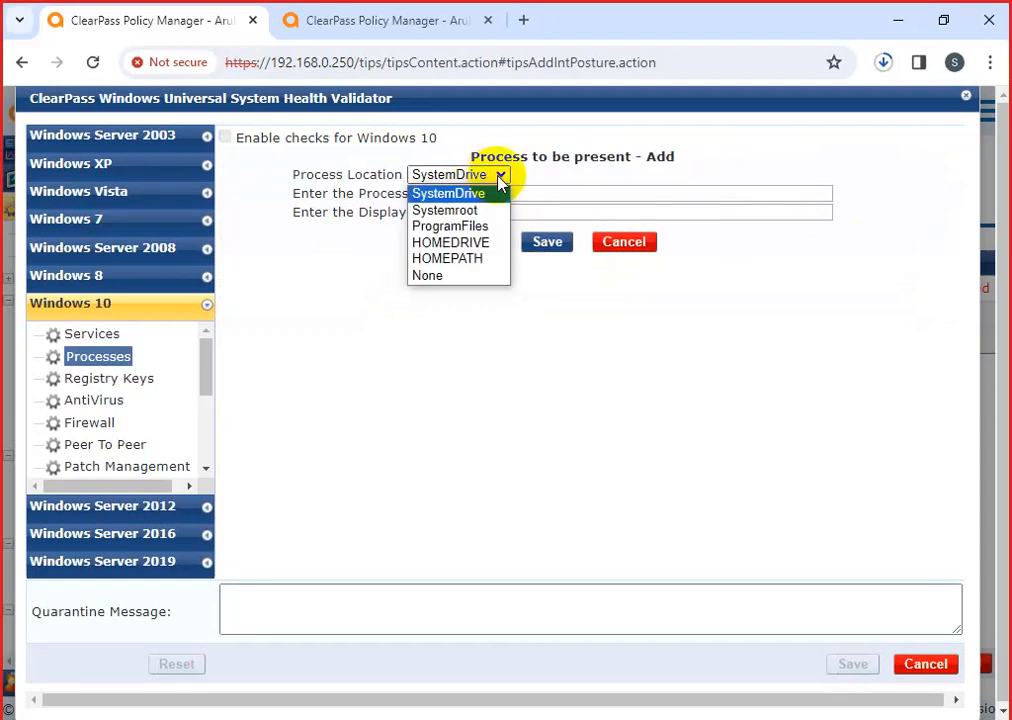
left_click(553, 246)
left_click(640, 283)
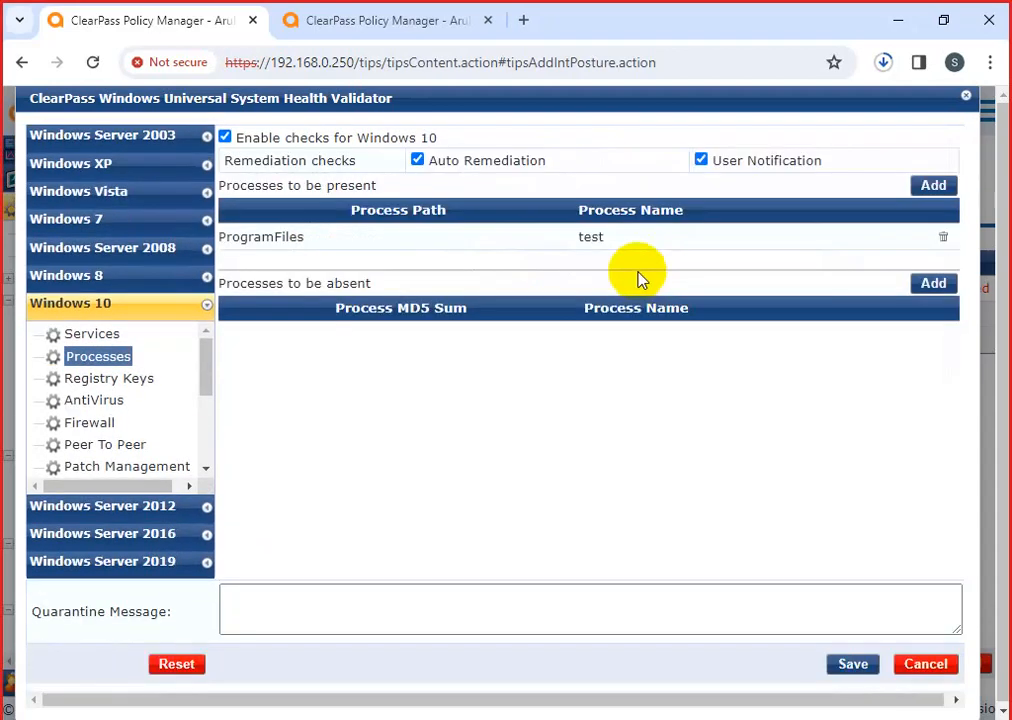
left_click_drag(350, 212, 697, 209)
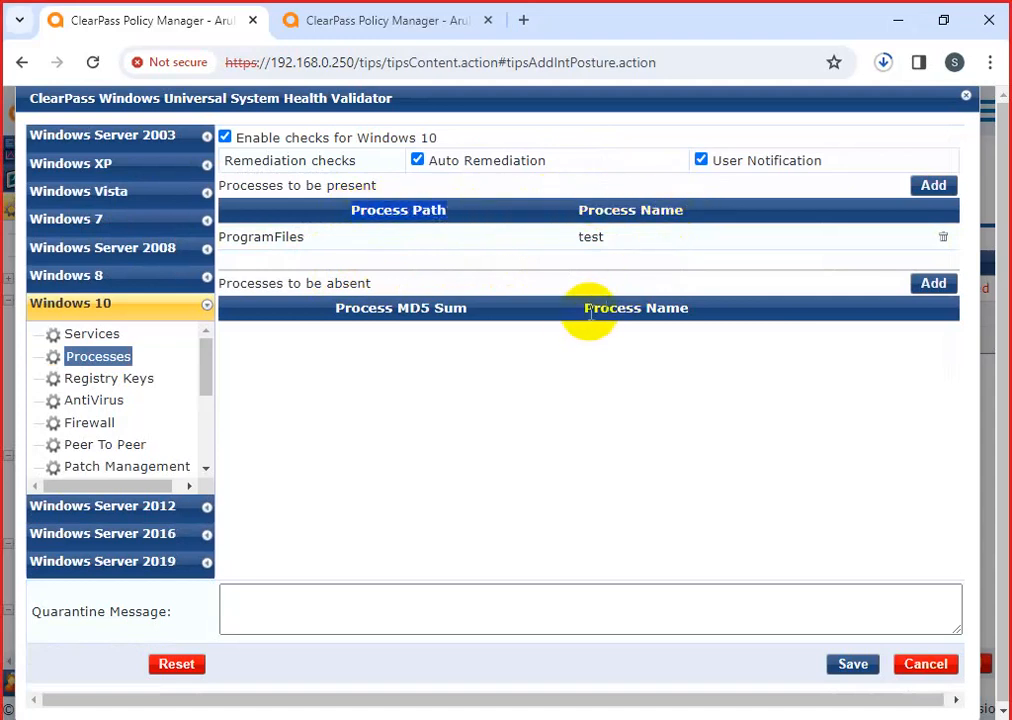
left_click(932, 284)
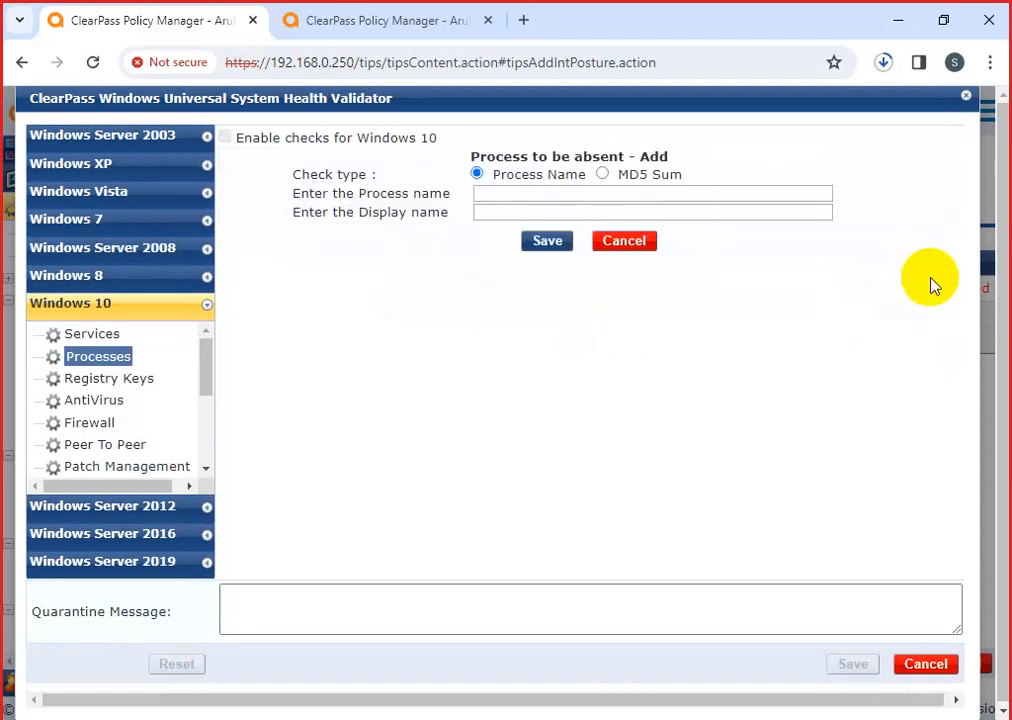
left_click(478, 194)
left_click(594, 232)
left_click(560, 212)
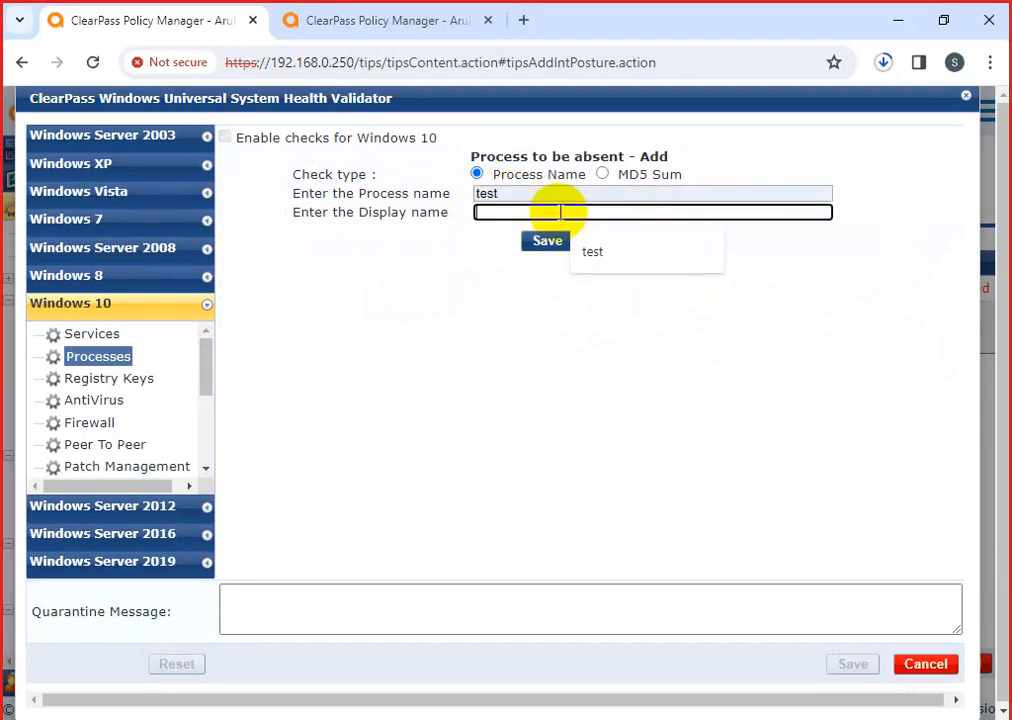
left_click(588, 252)
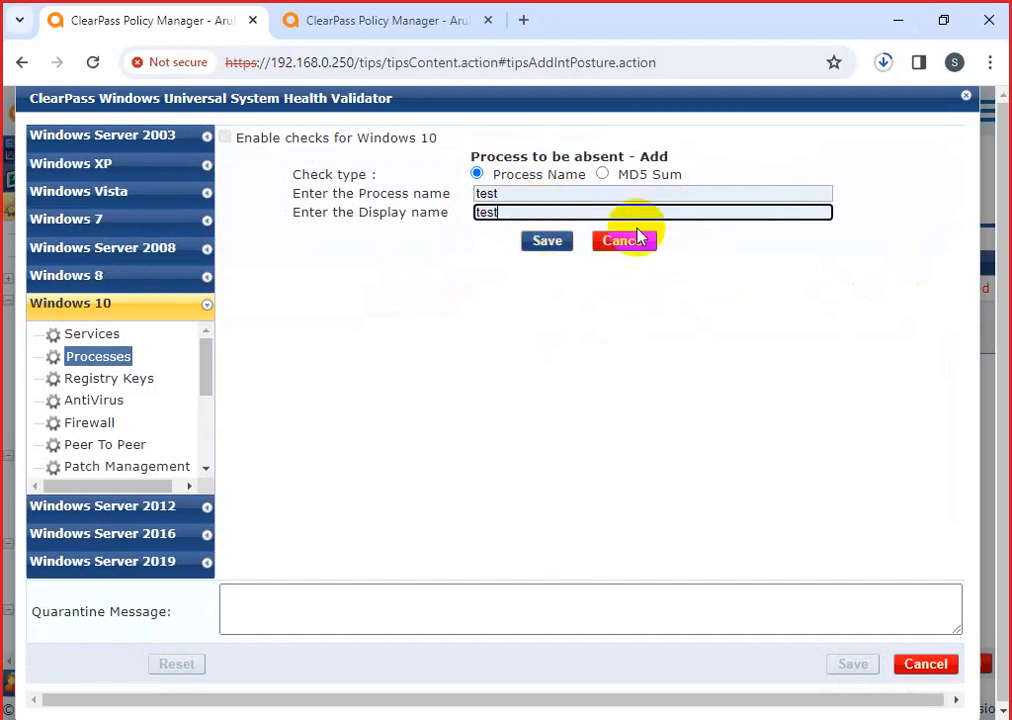
left_click(511, 194)
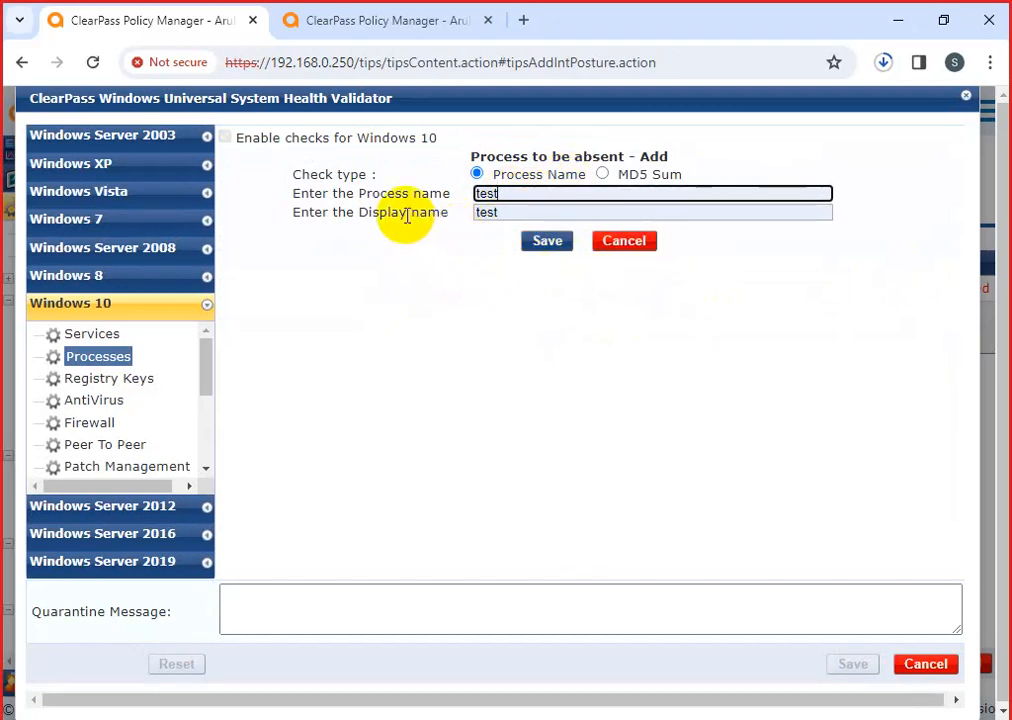
left_click(607, 246)
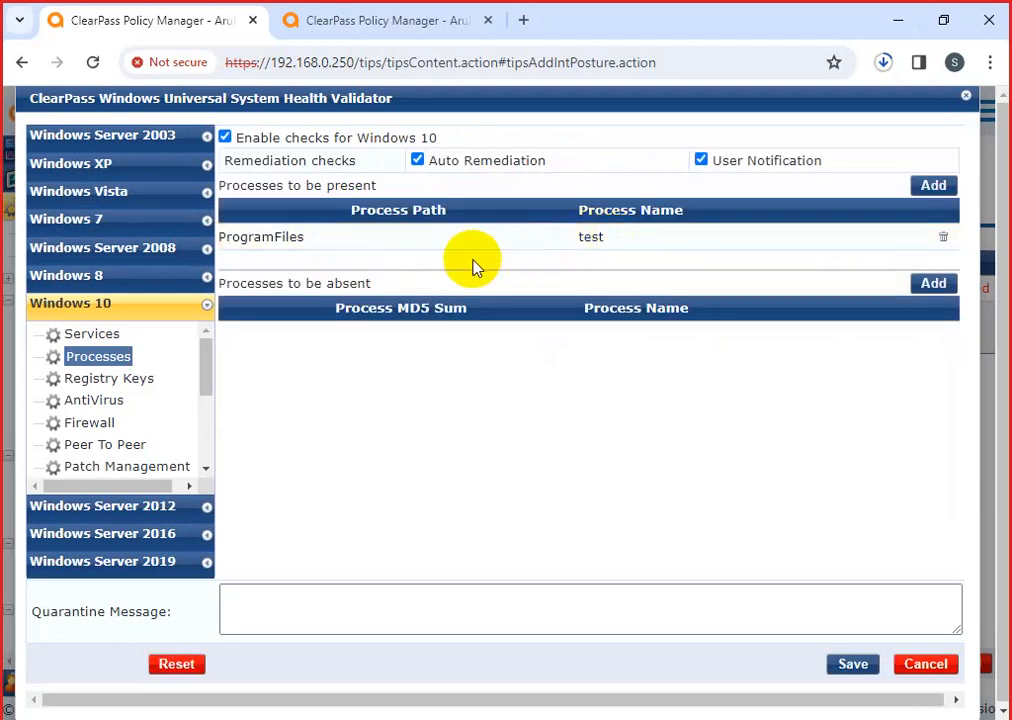
Start a new process to be absent with the Process Name check type and enter imsgp.exe as its process name
left_click(926, 284)
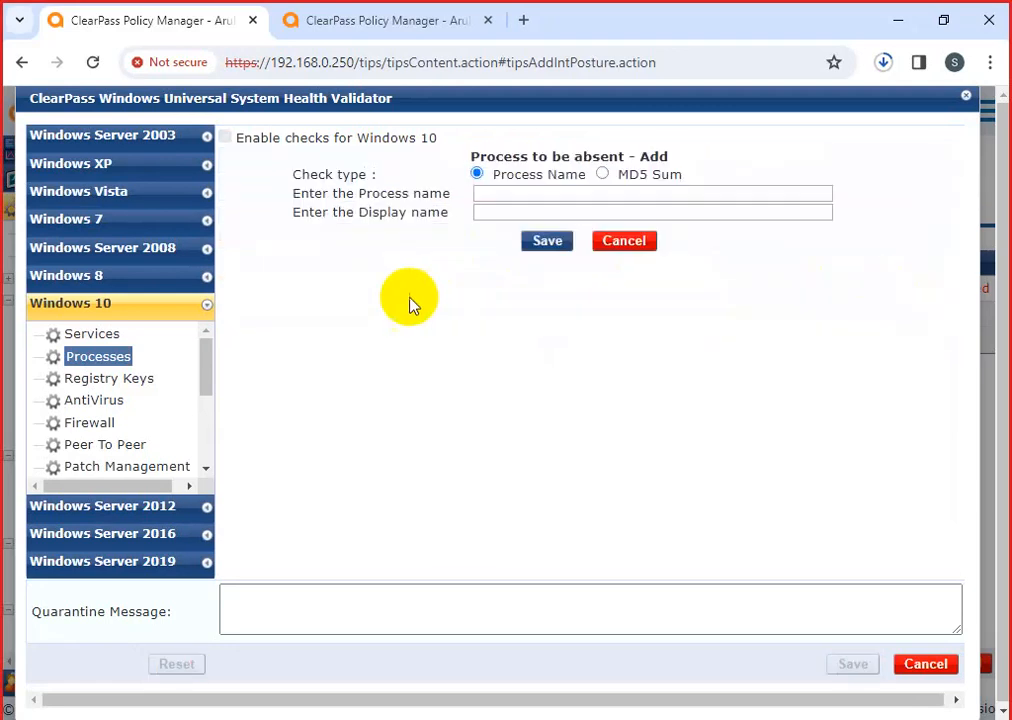
left_click(513, 192)
type("imsgp")
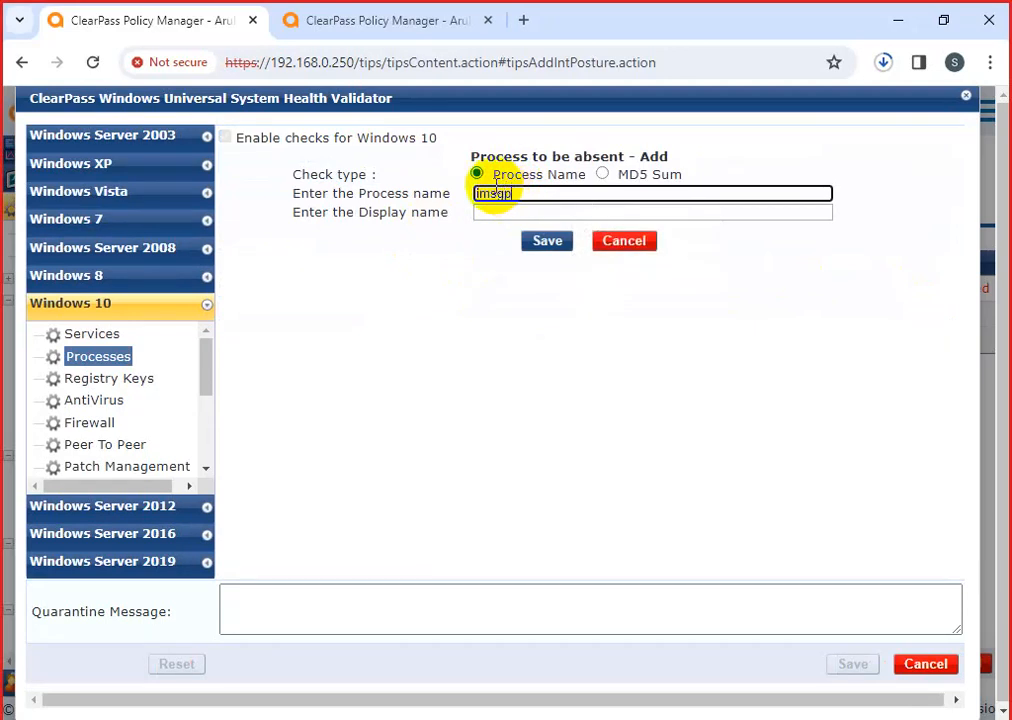
left_click(543, 245)
type(".exe")
left_click(545, 242)
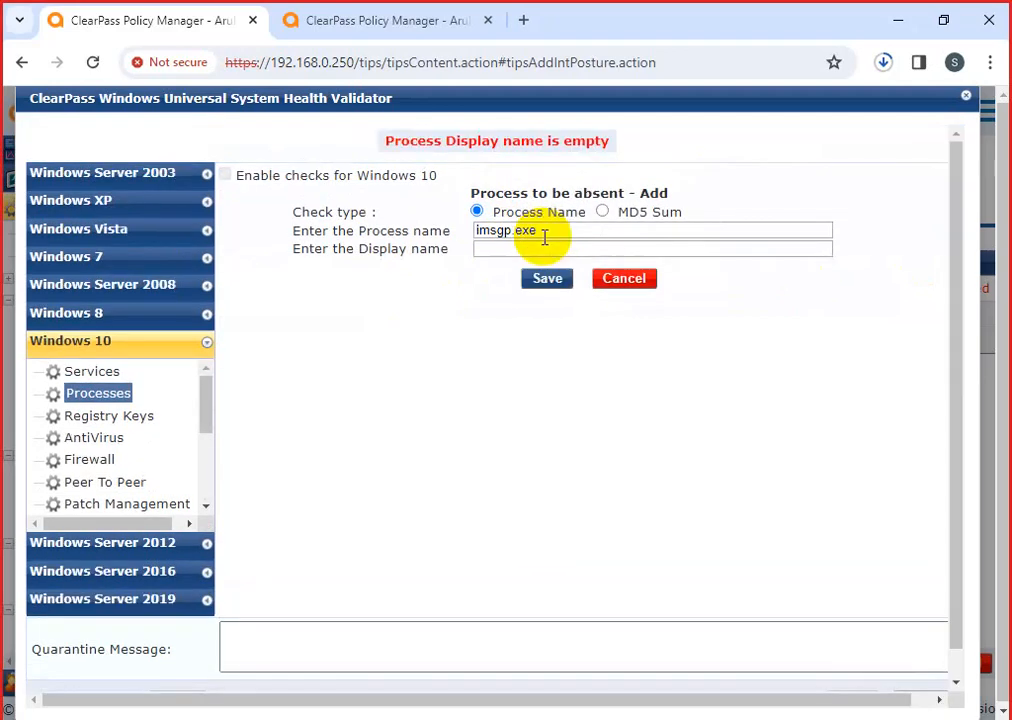
Copy the process name into the display name and save the process to be absent
left_click(531, 247)
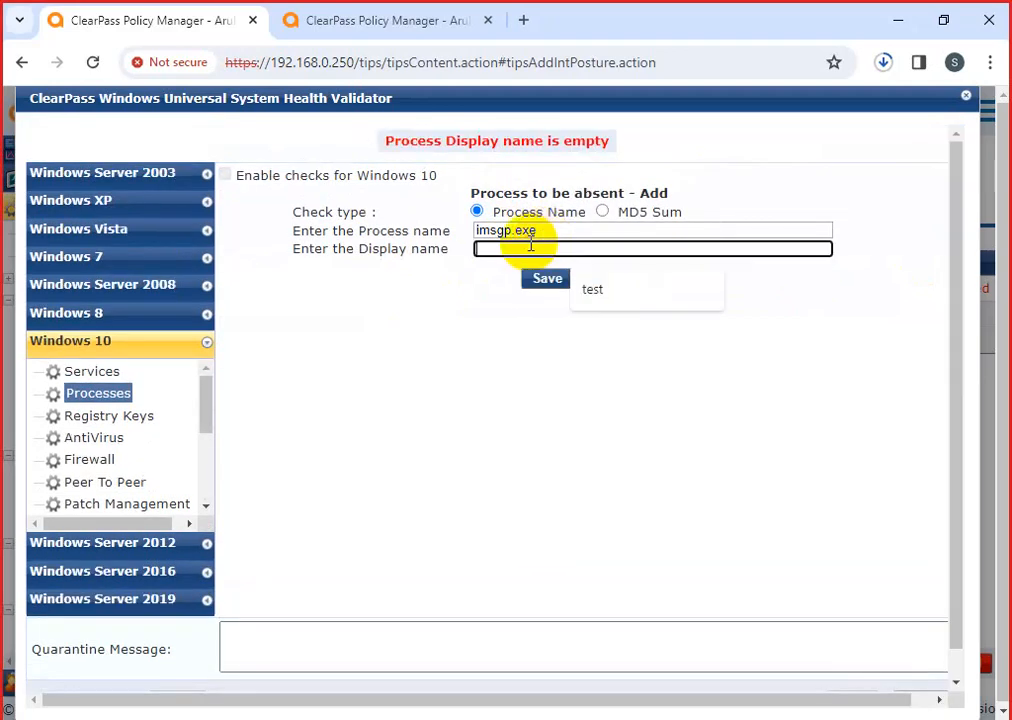
left_click(508, 229)
left_click_drag(508, 229, 429, 226)
key("ctrl+c")
left_click(501, 250)
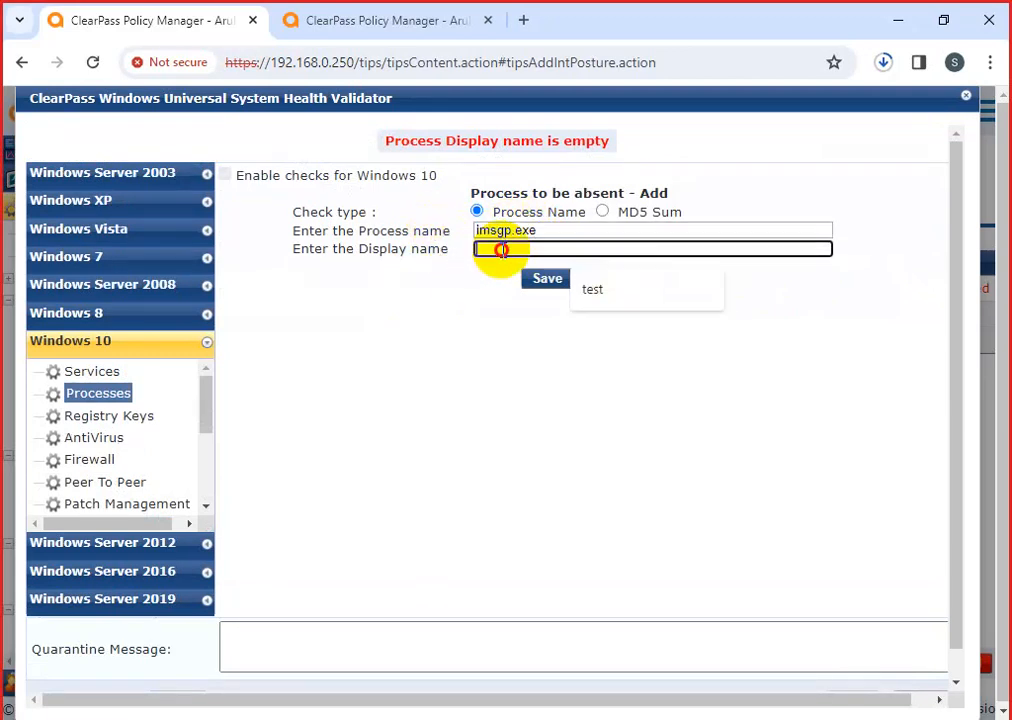
key("ctrl+v")
left_click(547, 279)
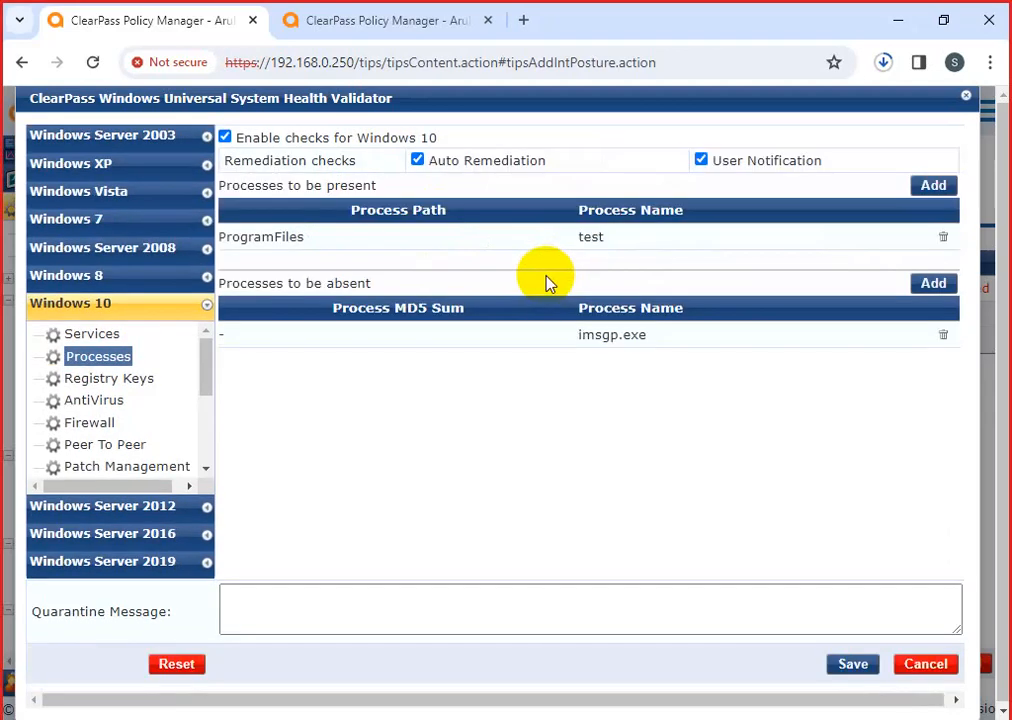
Review the saved imsgp.exe entry, and add anydesk.exe with the display name anydesk as a process to be absent
left_click(615, 337)
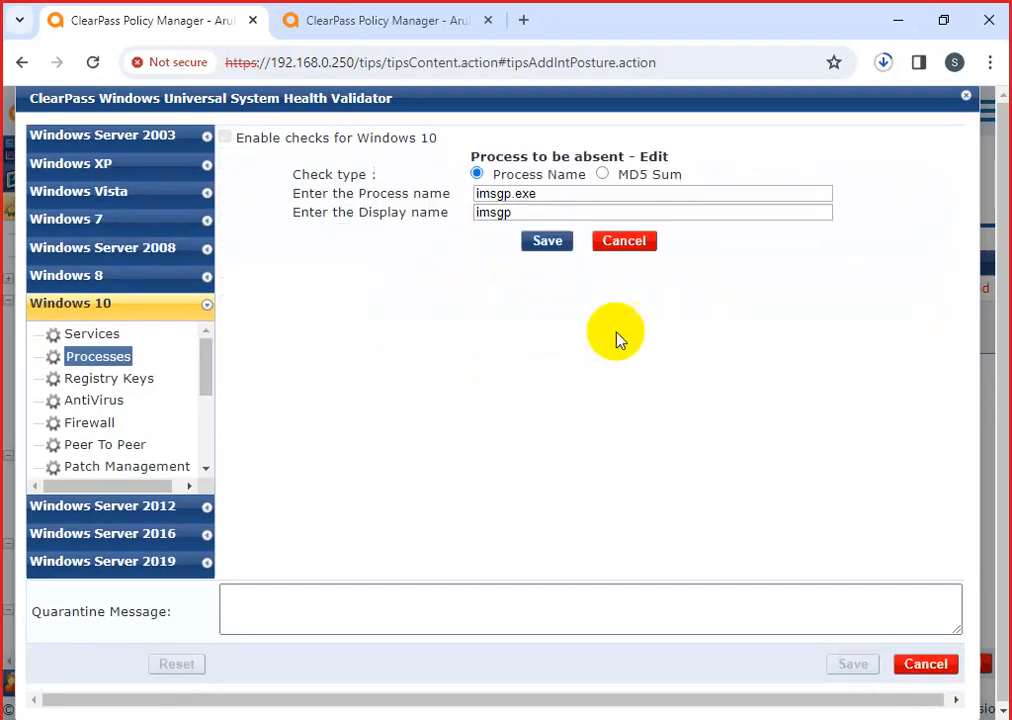
left_click(549, 243)
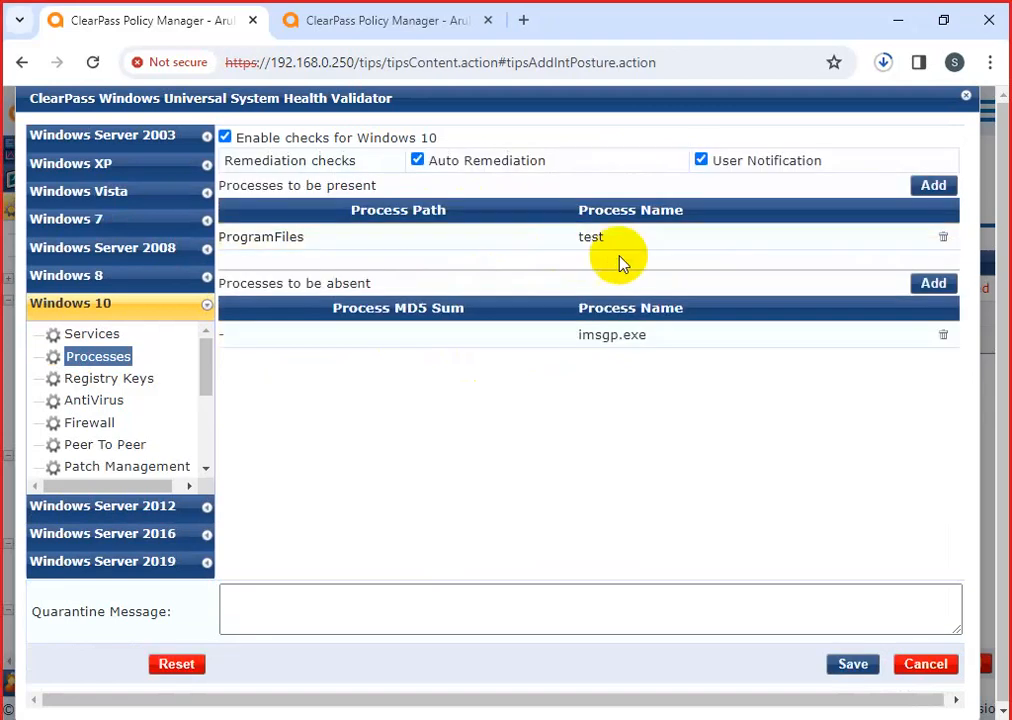
left_click(928, 284)
left_click(486, 194)
type("anydes")
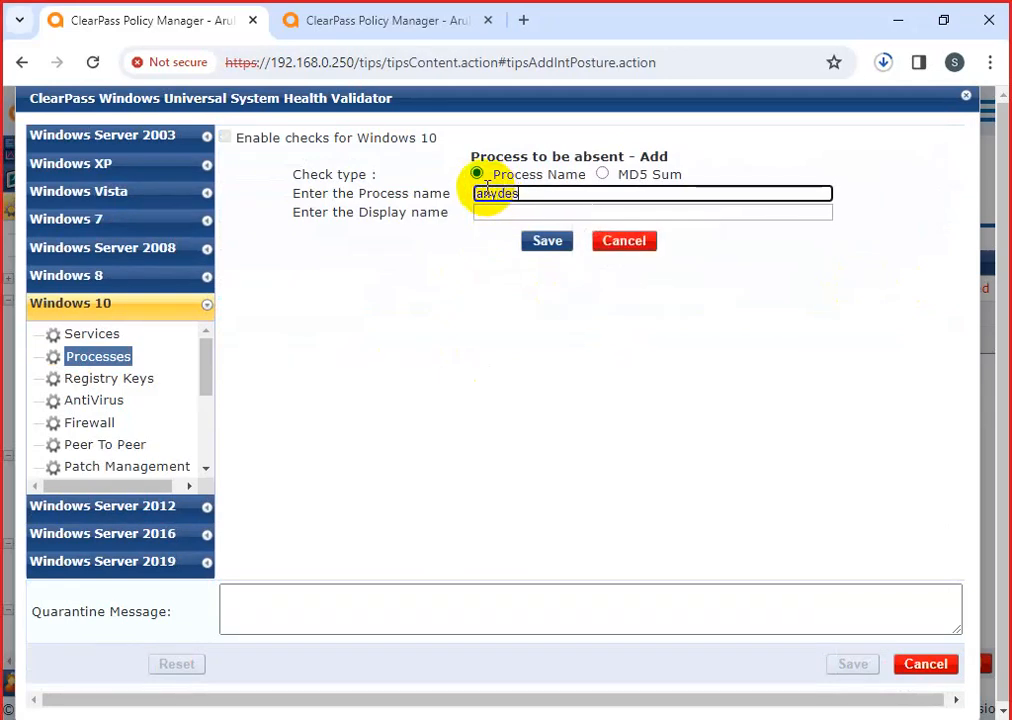
type("k.exe")
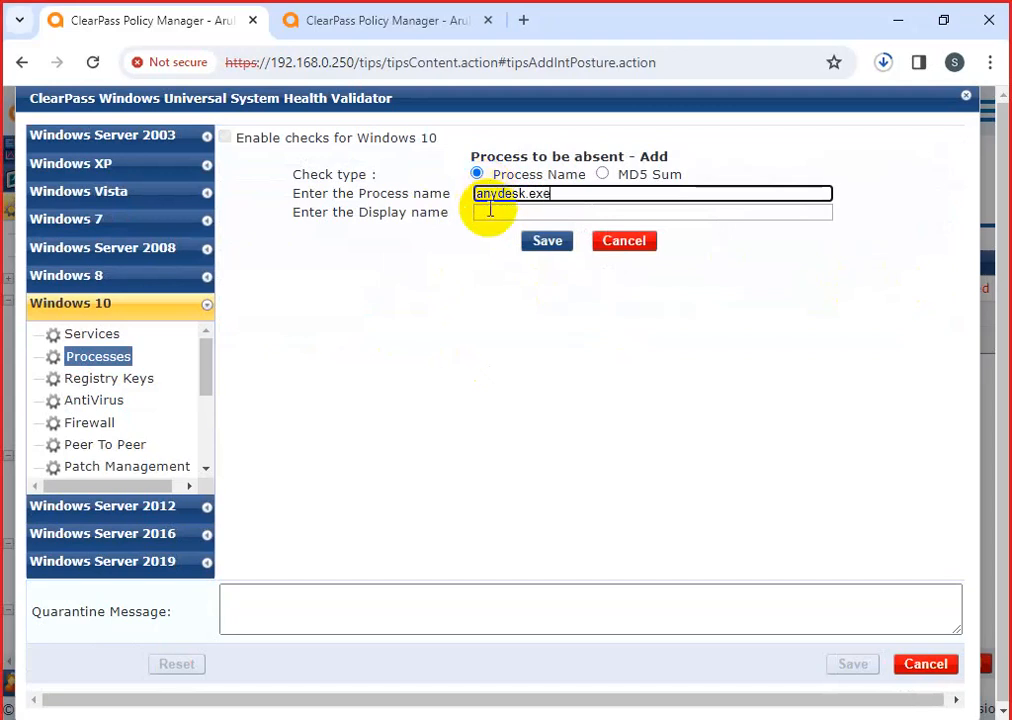
left_click(490, 211)
type("an")
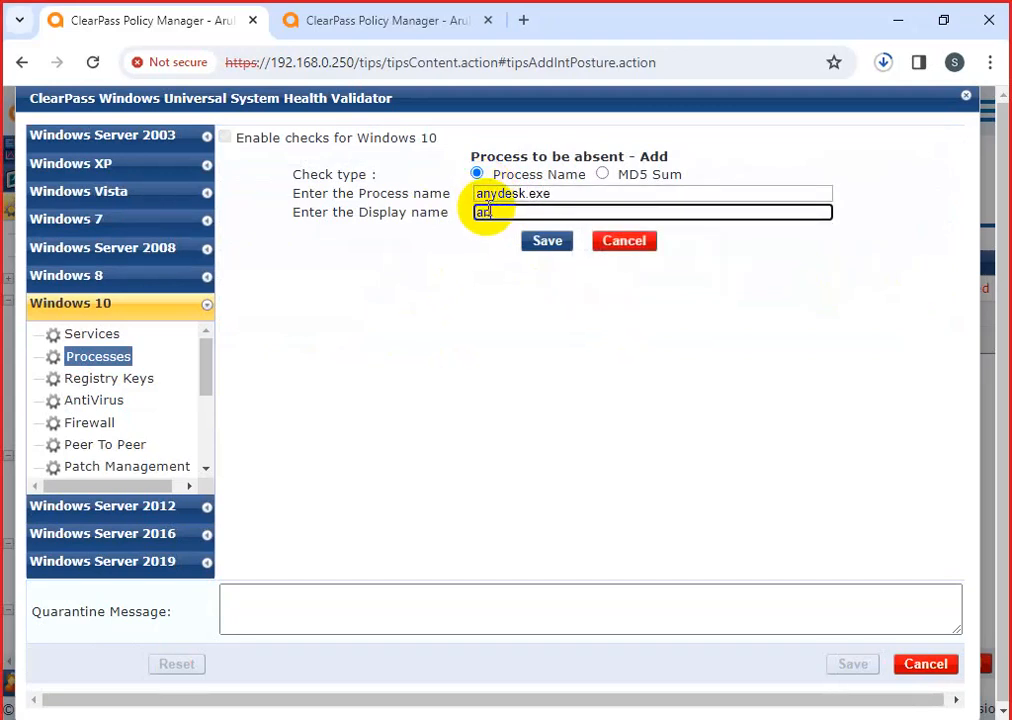
type("ydesk")
left_click(547, 243)
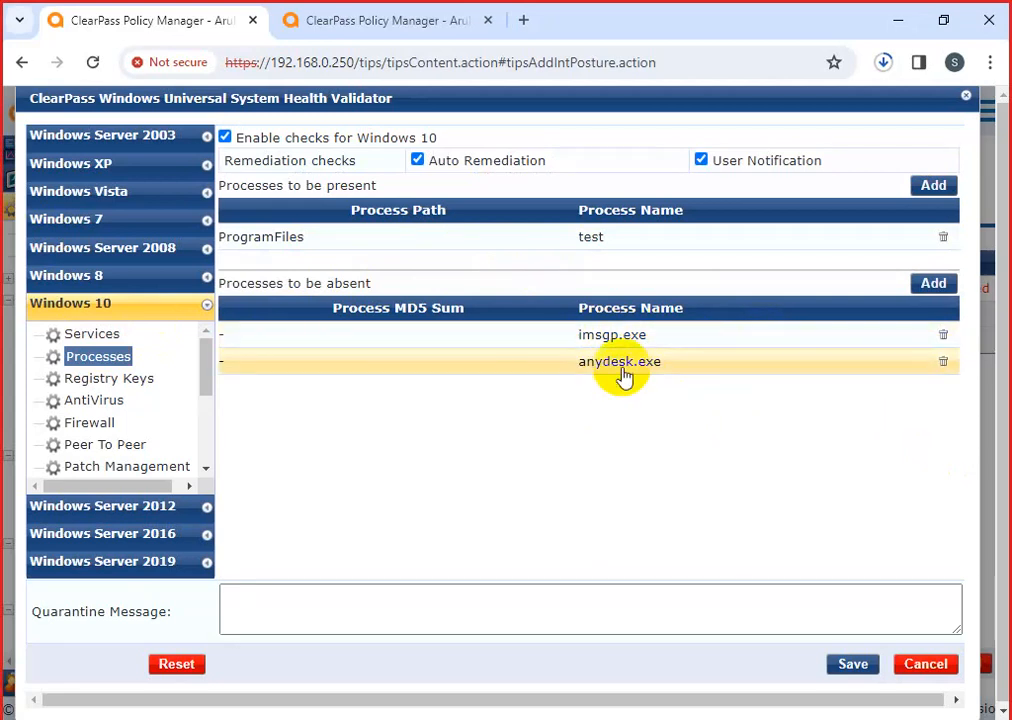
Add teamviwer with the display name team as another process to be absent, using the Process Name check type
left_click(924, 285)
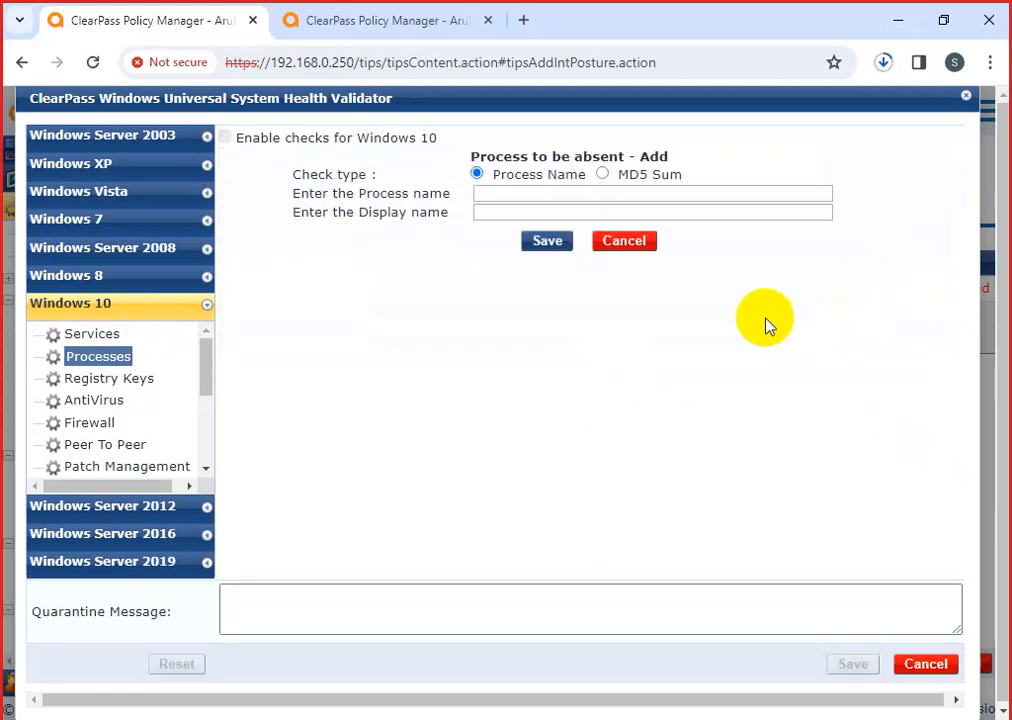
left_click(527, 196)
type("v")
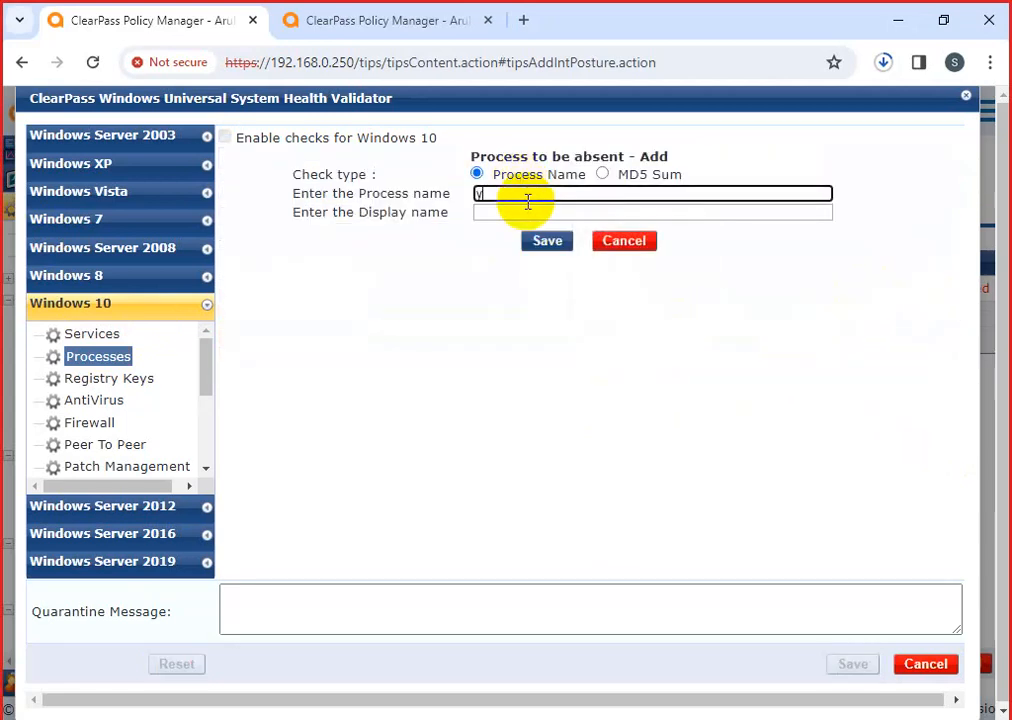
type("eamviwer")
left_click(538, 210)
type("team")
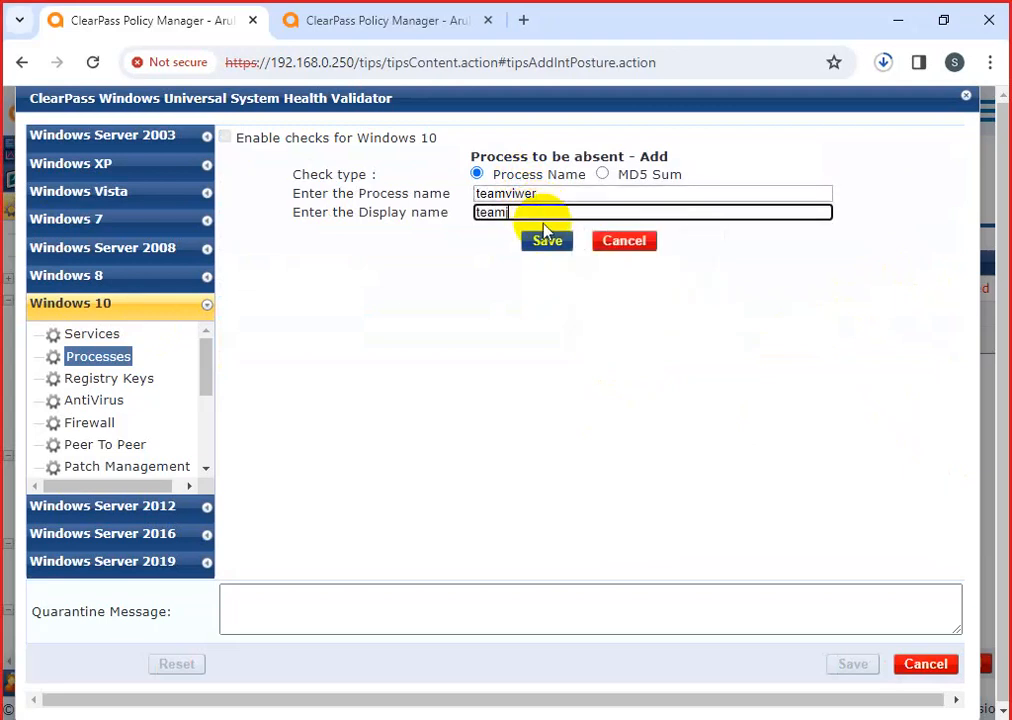
left_click(554, 244)
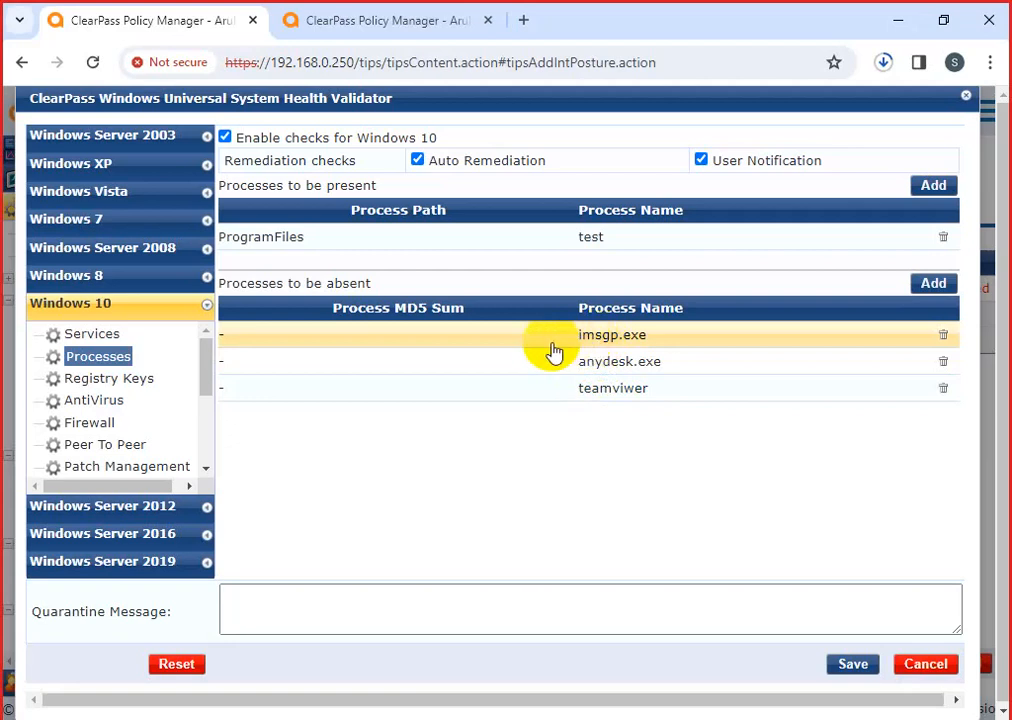
Compare the fields of the Process Name and MD5 Sum check types for a process to be absent, and leave the form without adding one
left_click(934, 286)
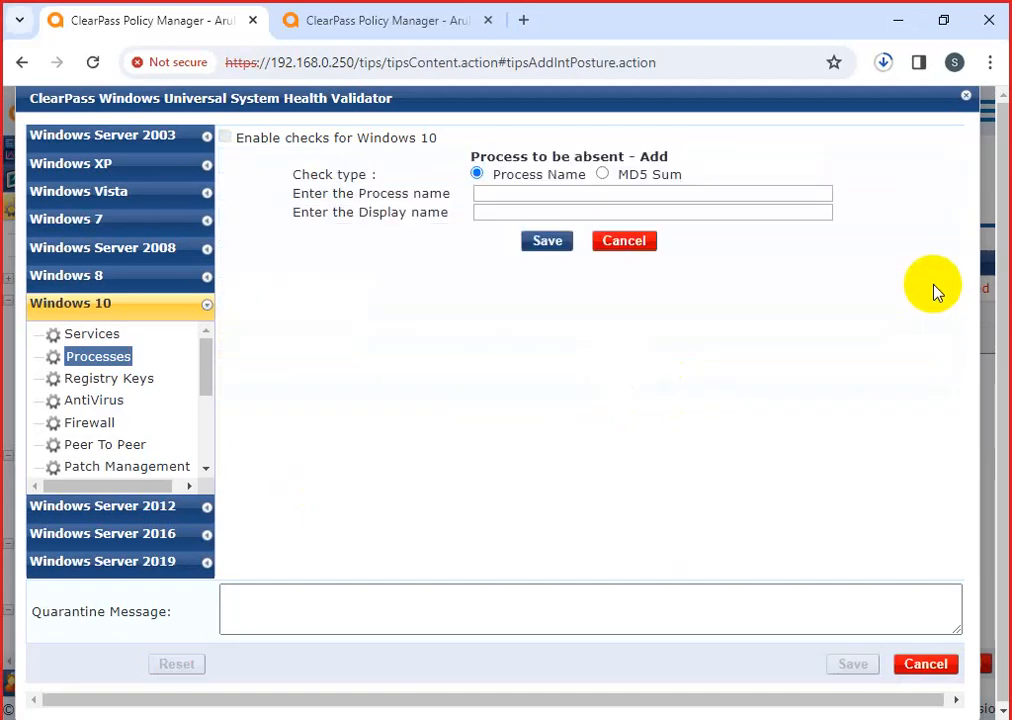
left_click(603, 174)
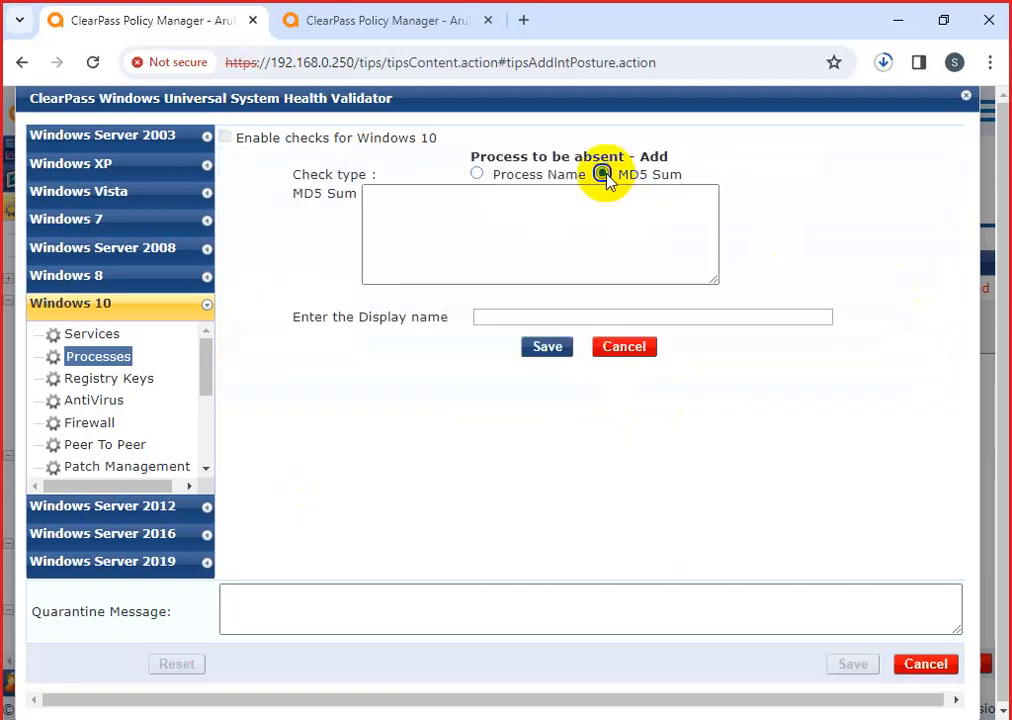
left_click(503, 224)
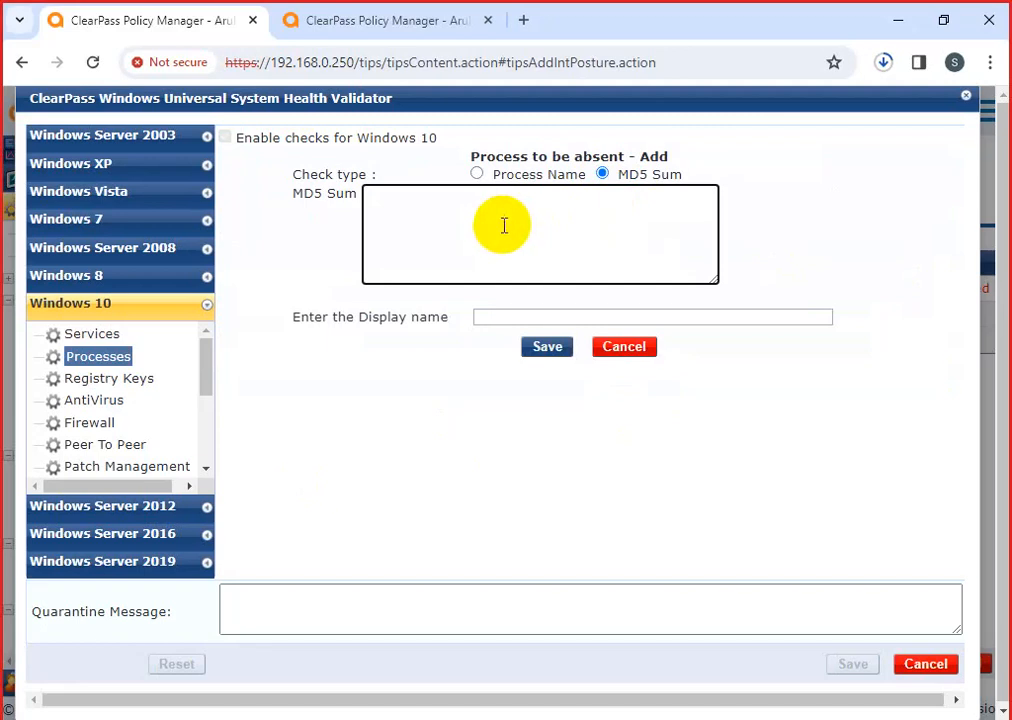
left_click(517, 317)
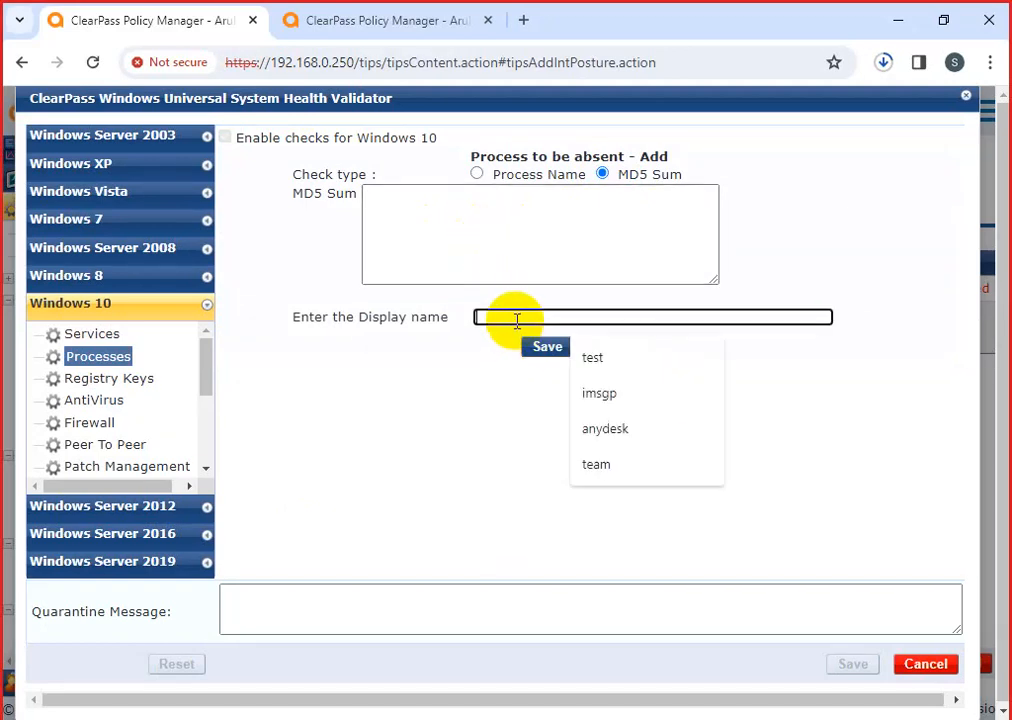
left_click(486, 388)
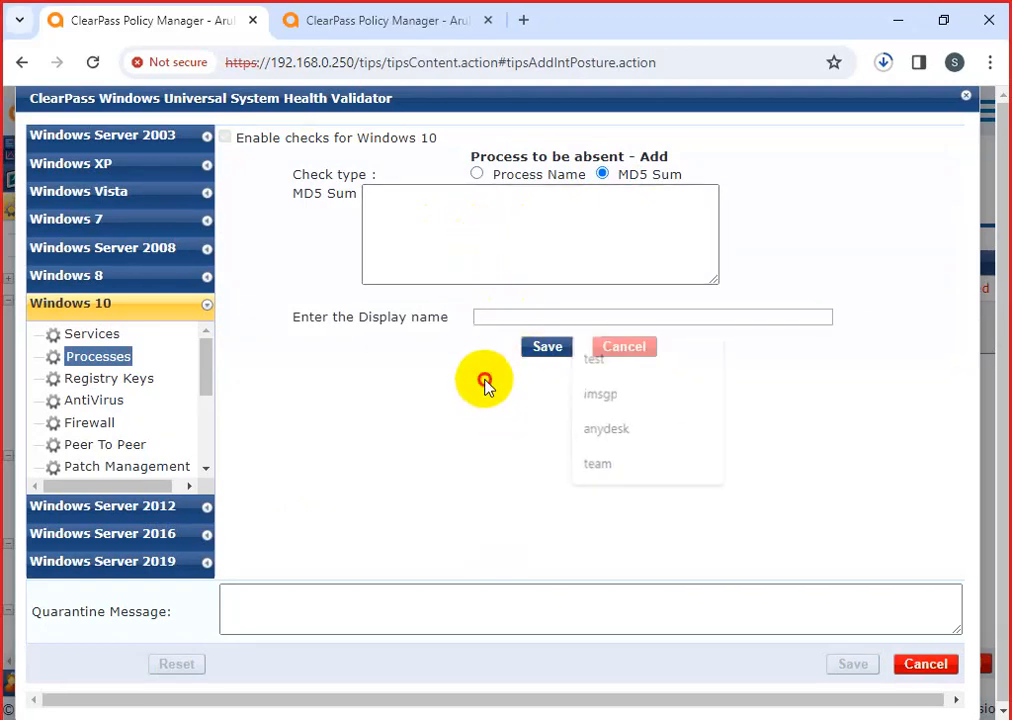
left_click(588, 210)
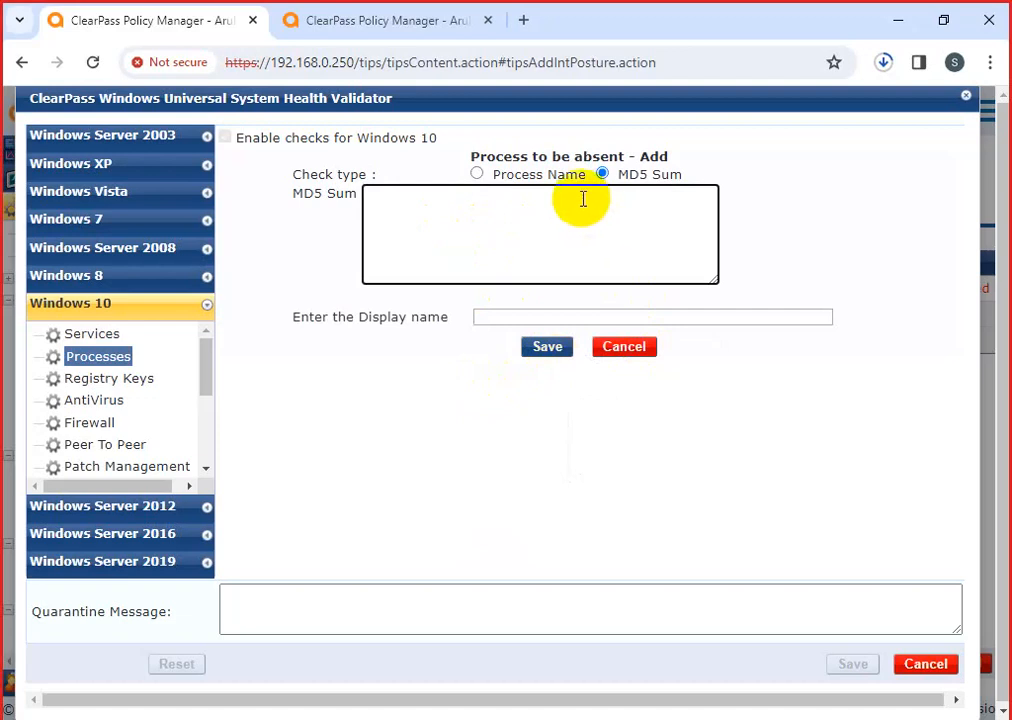
left_click(477, 174)
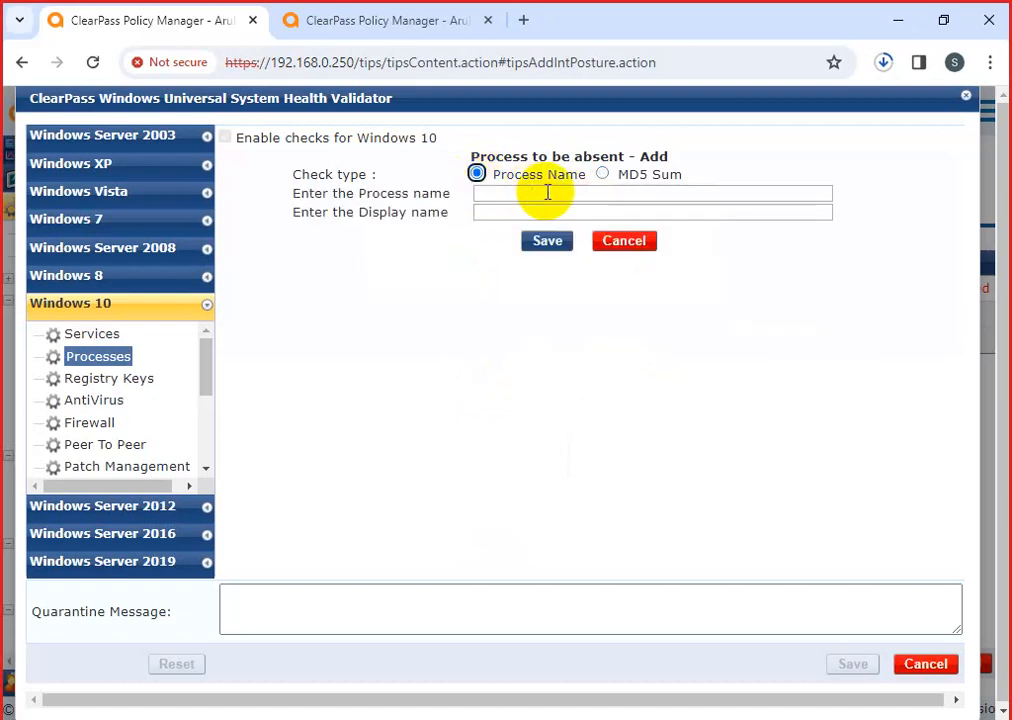
left_click(602, 174)
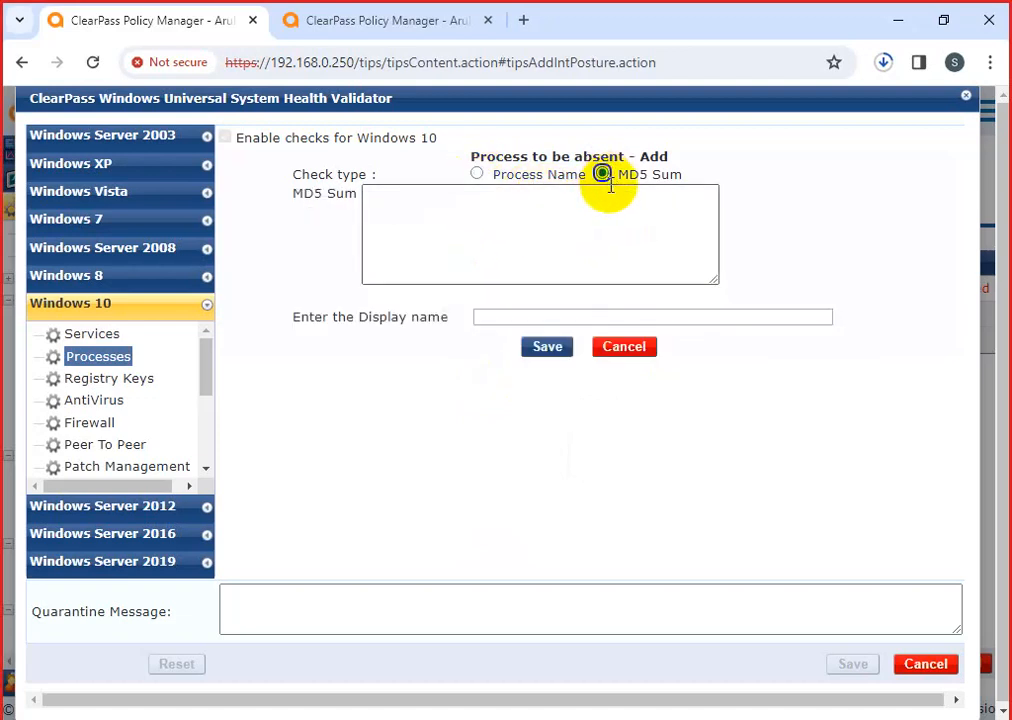
left_click(633, 234)
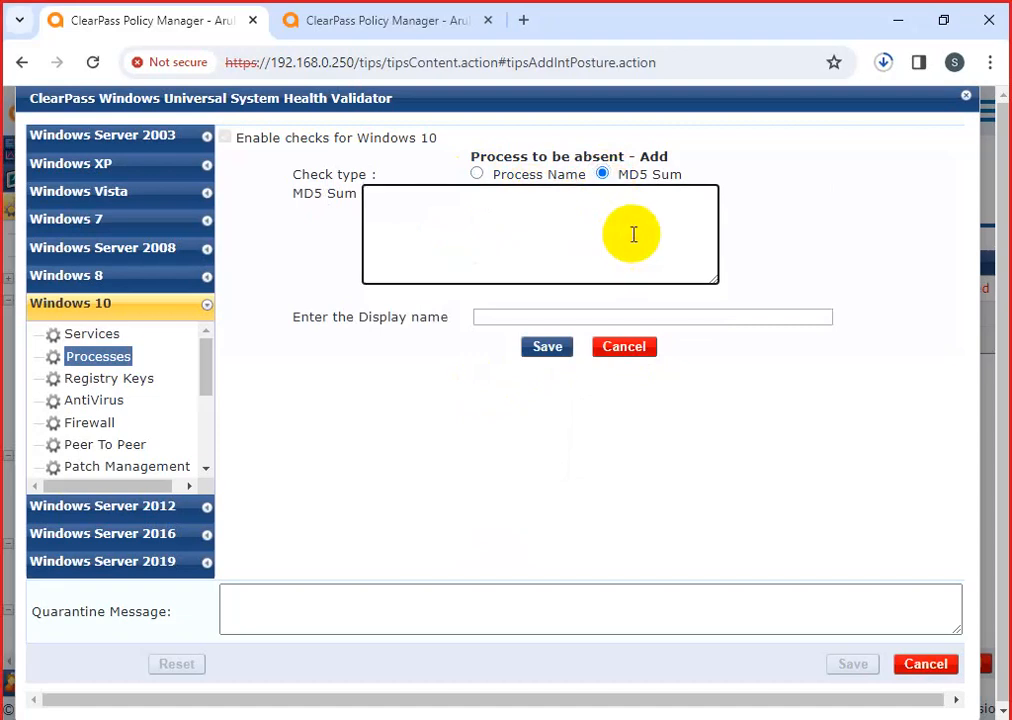
left_click(478, 175)
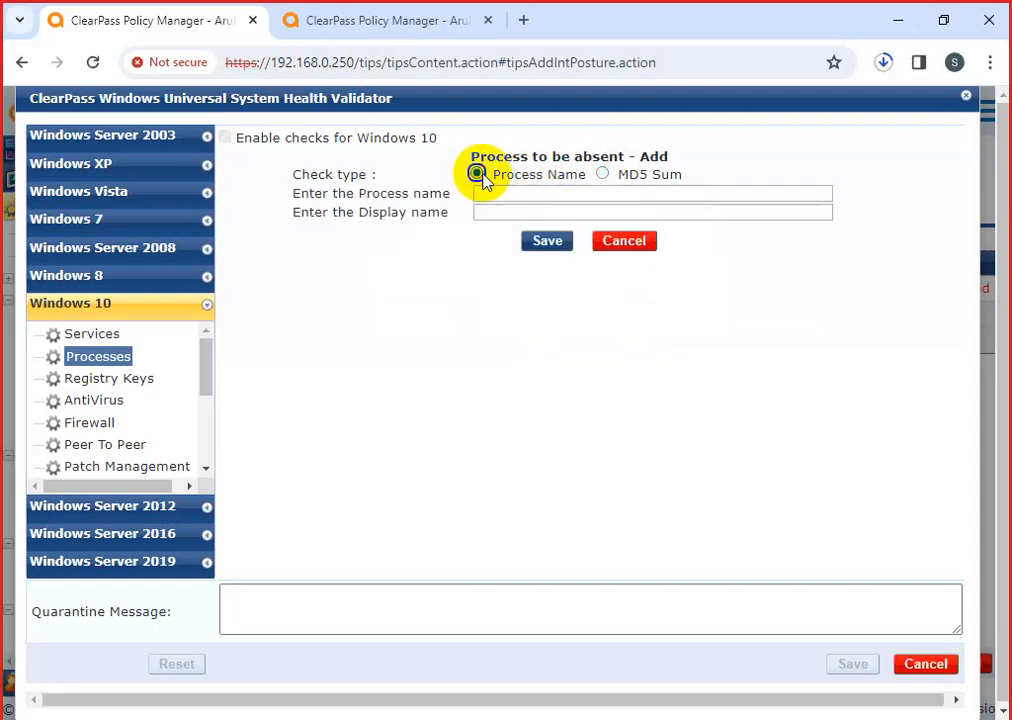
left_click(602, 174)
left_click(610, 210)
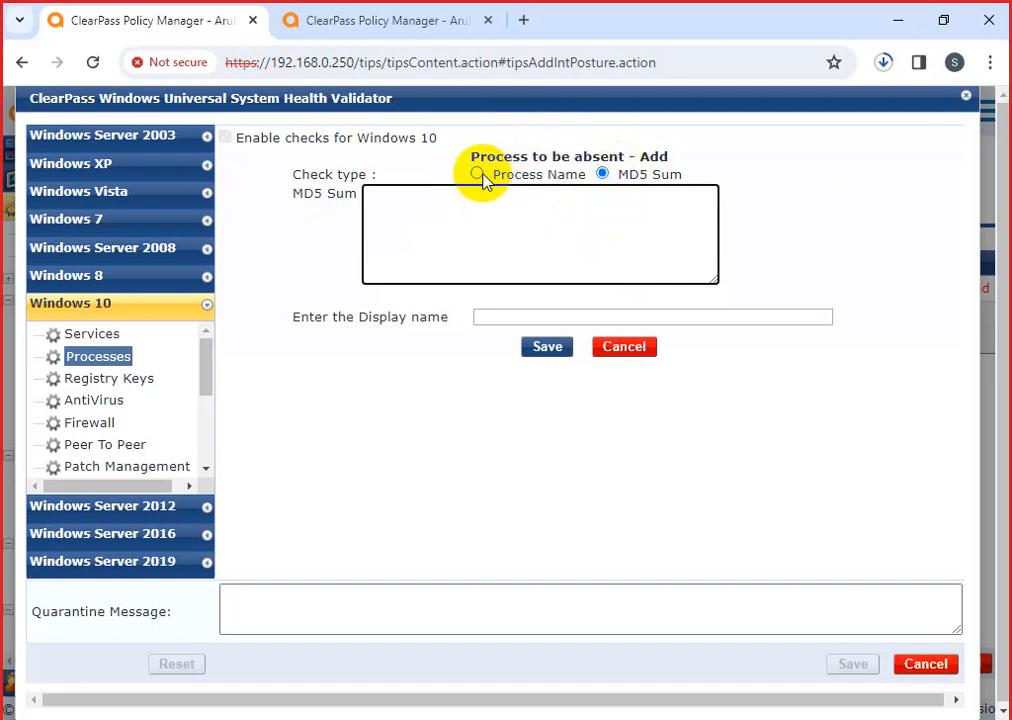
left_click(477, 174)
left_click(602, 175)
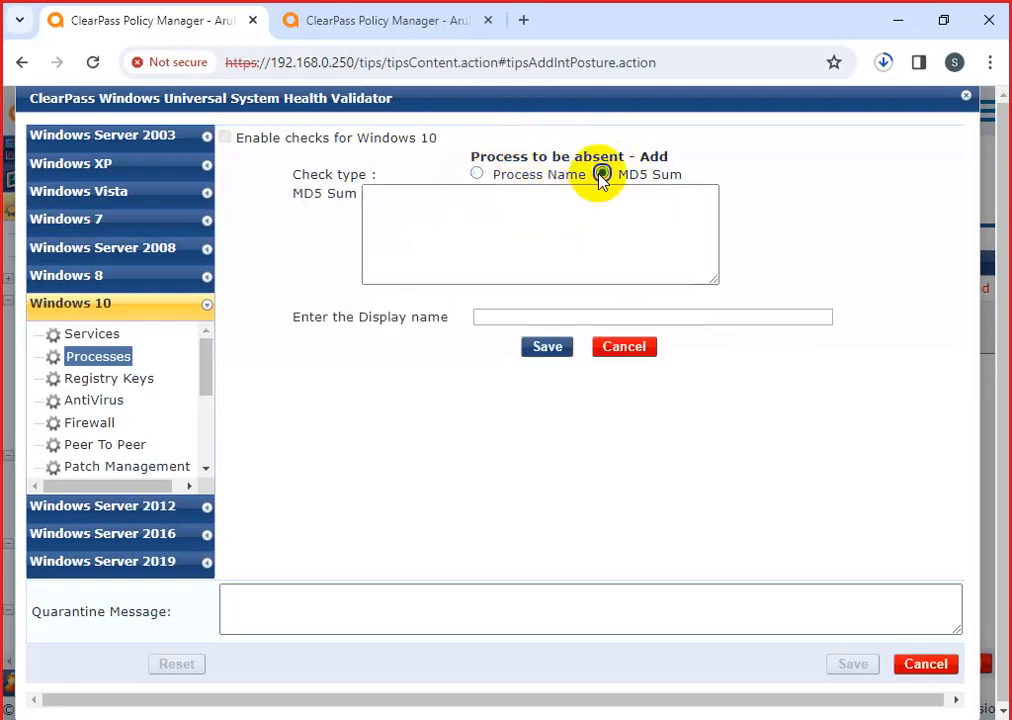
left_click(629, 230)
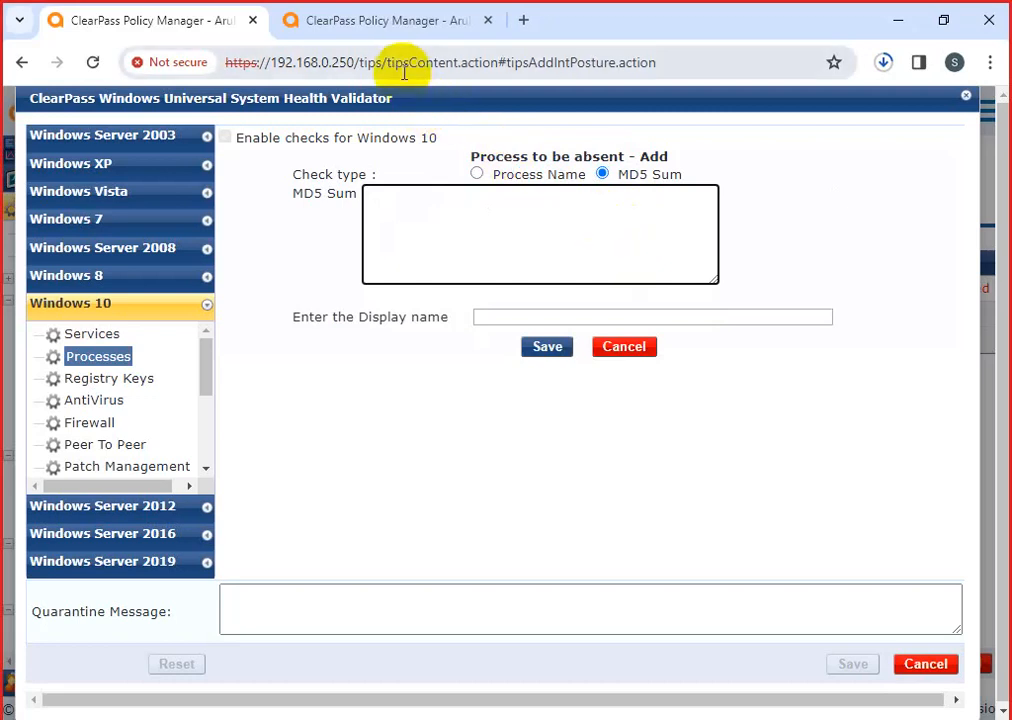
left_click(477, 174)
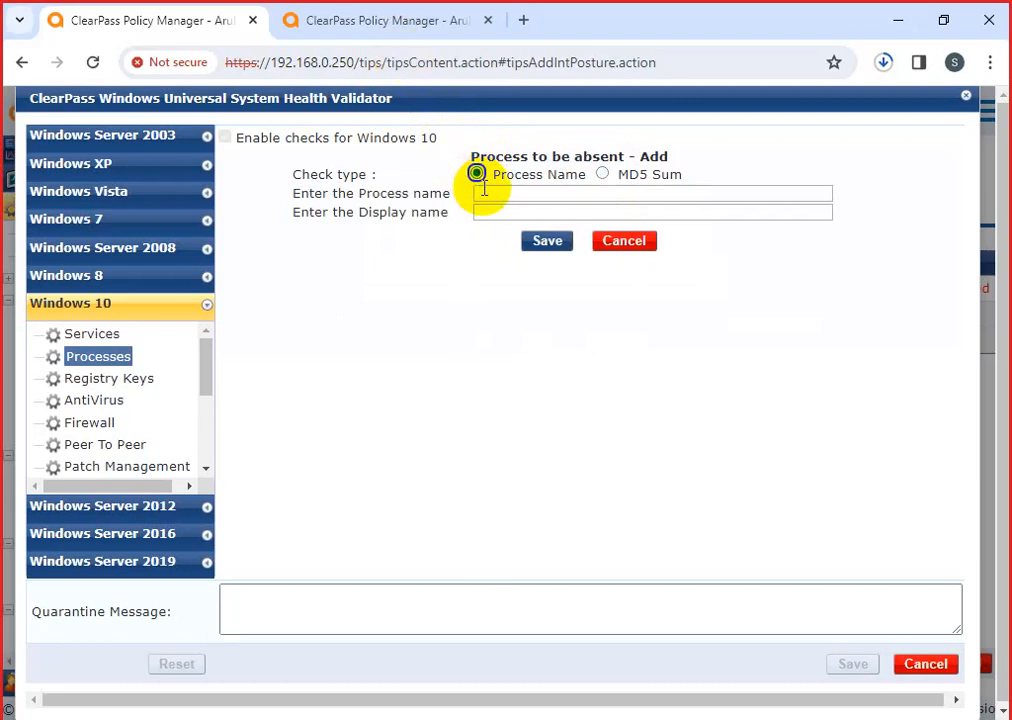
left_click(622, 242)
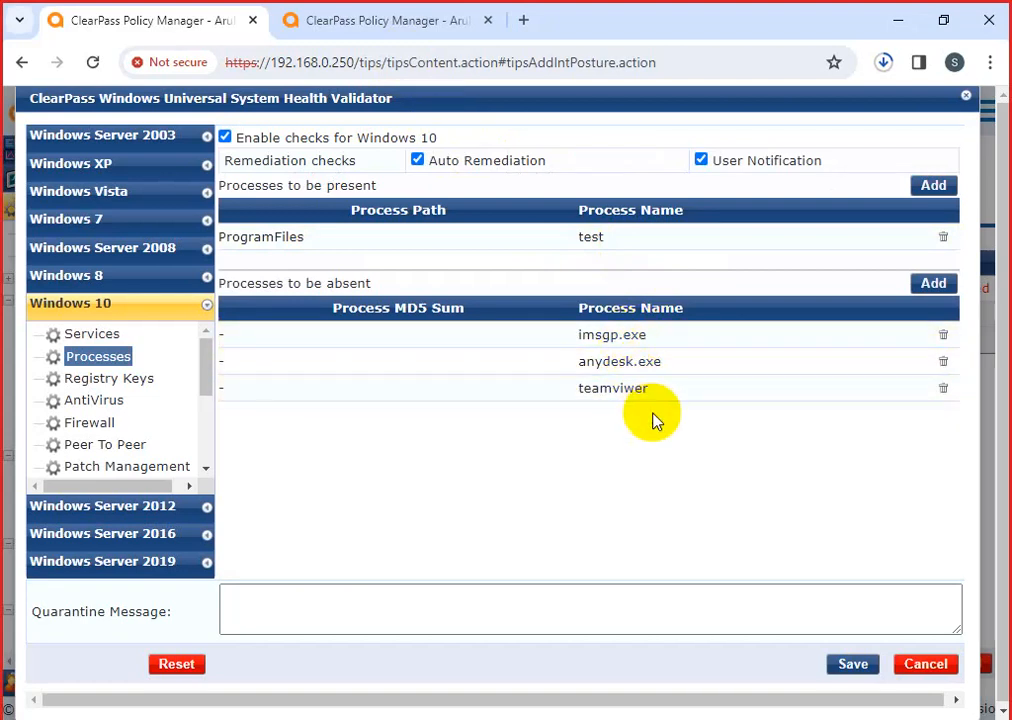
left_click(931, 285)
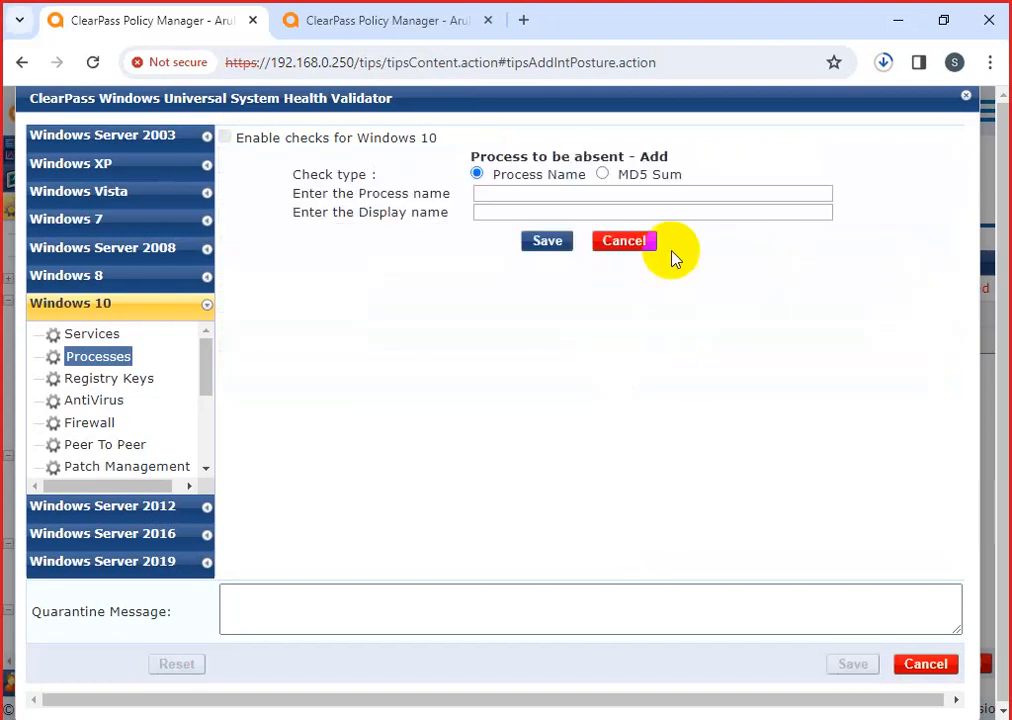
left_click(601, 174)
left_click(612, 228)
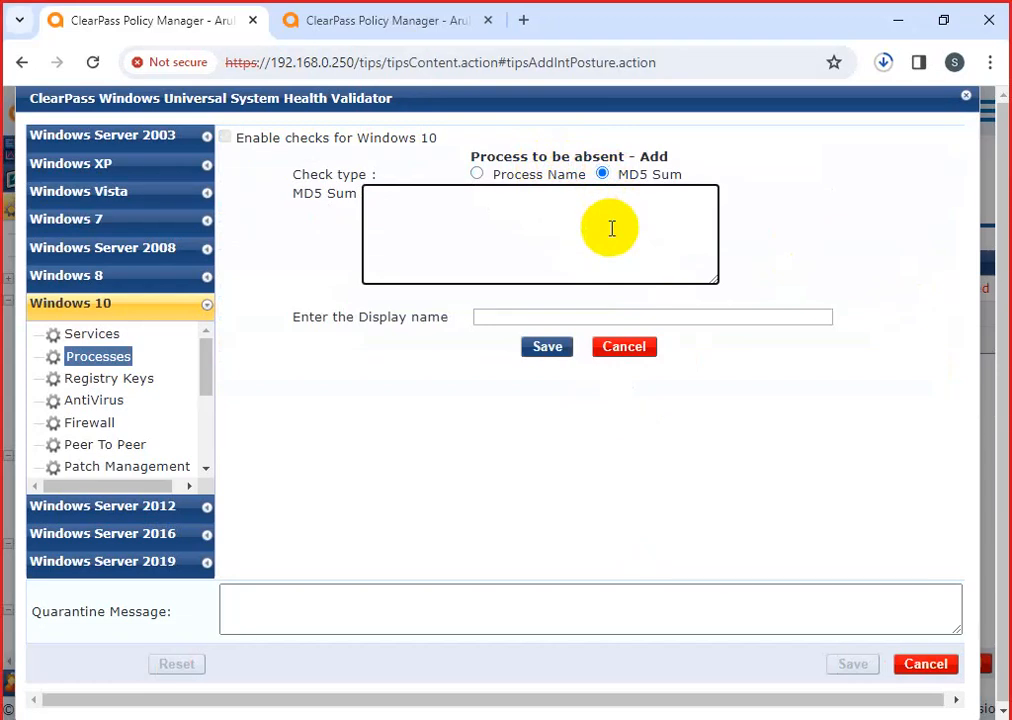
left_click(554, 245)
type("1223445565565666")
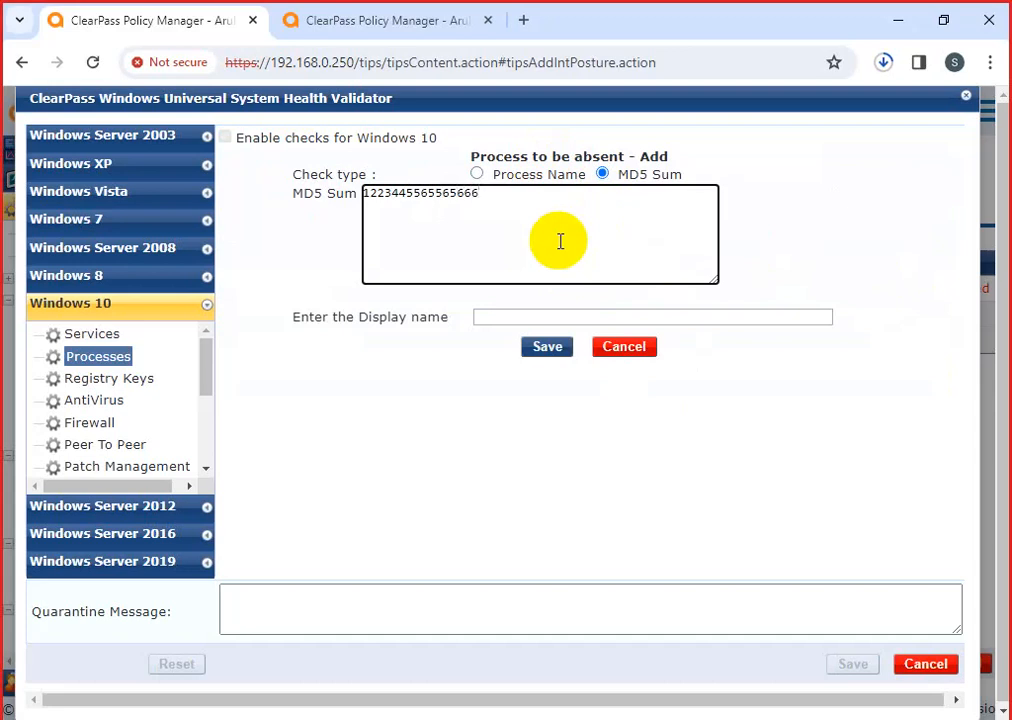
left_click(565, 348)
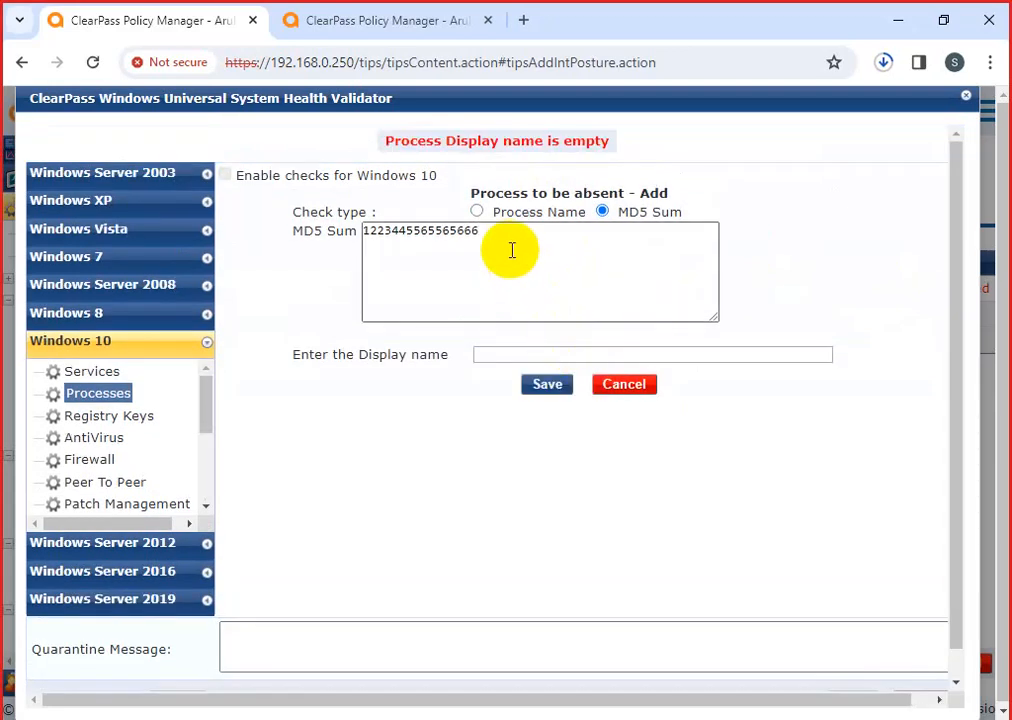
left_click(520, 356)
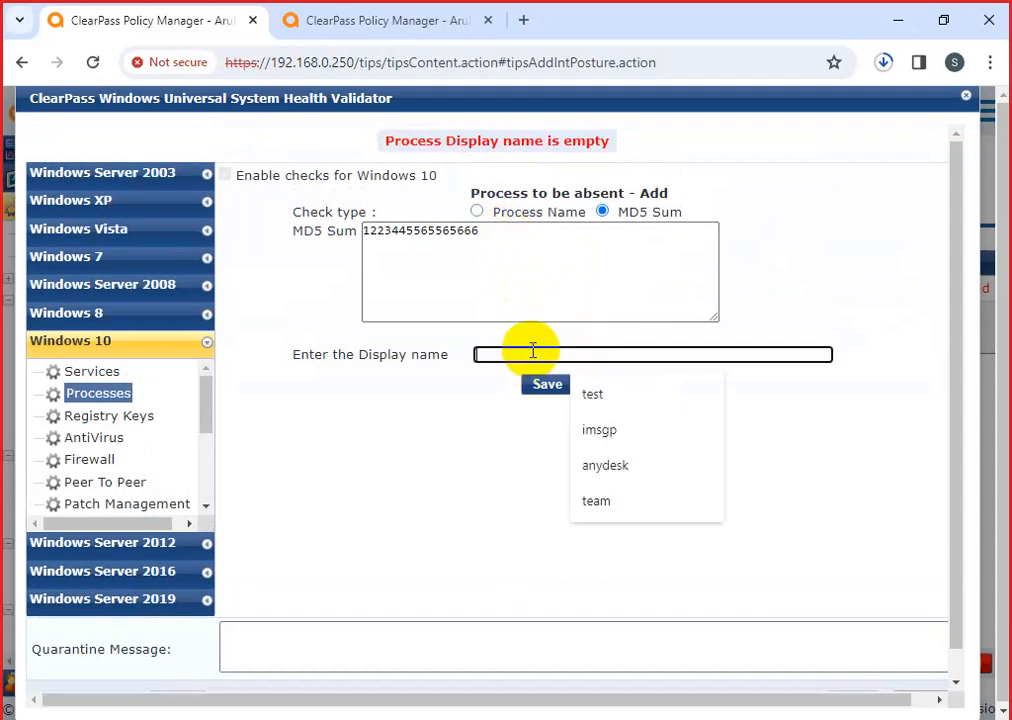
left_click(543, 395)
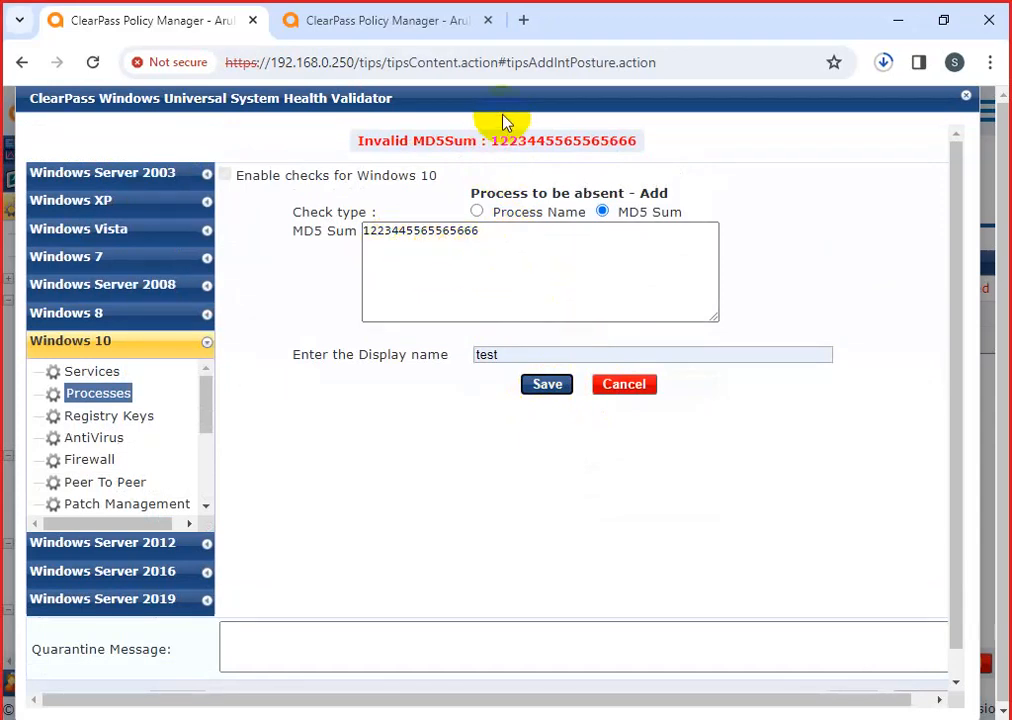
Open google.co.in in a new browser tab
left_click(522, 22)
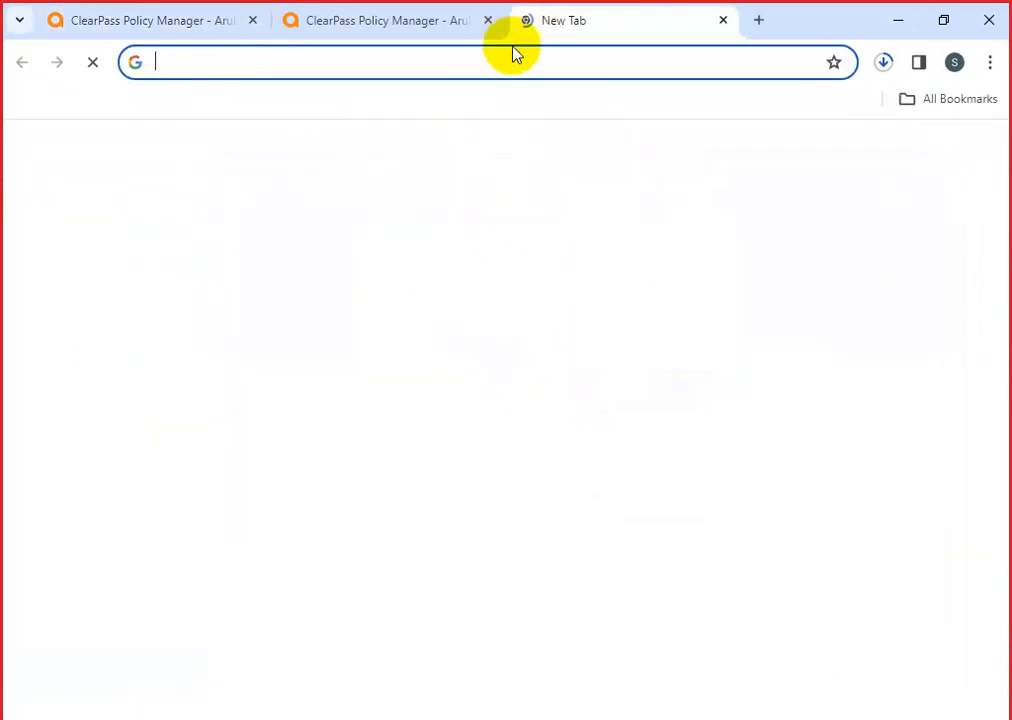
type("g")
key("Return")
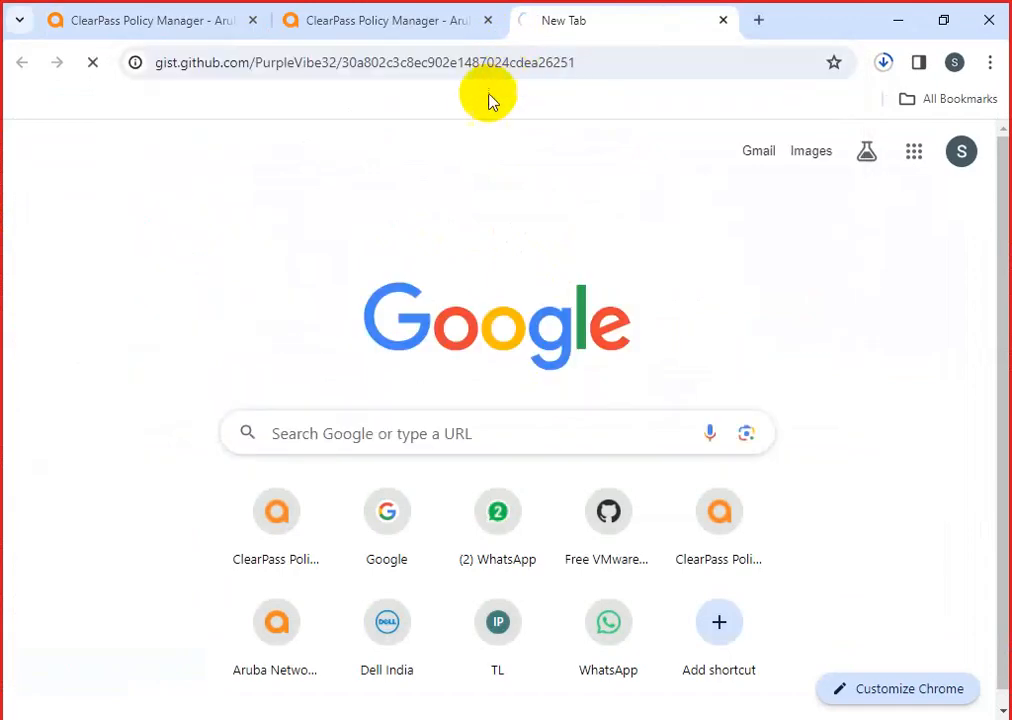
left_click(427, 63)
key("BackSpace")
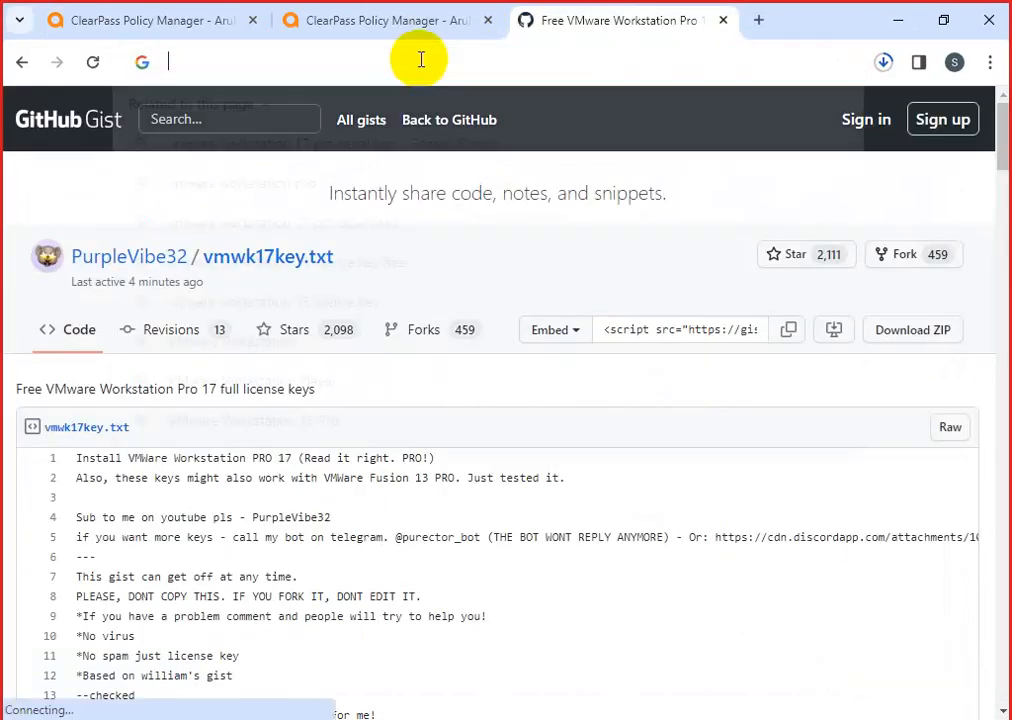
type("g")
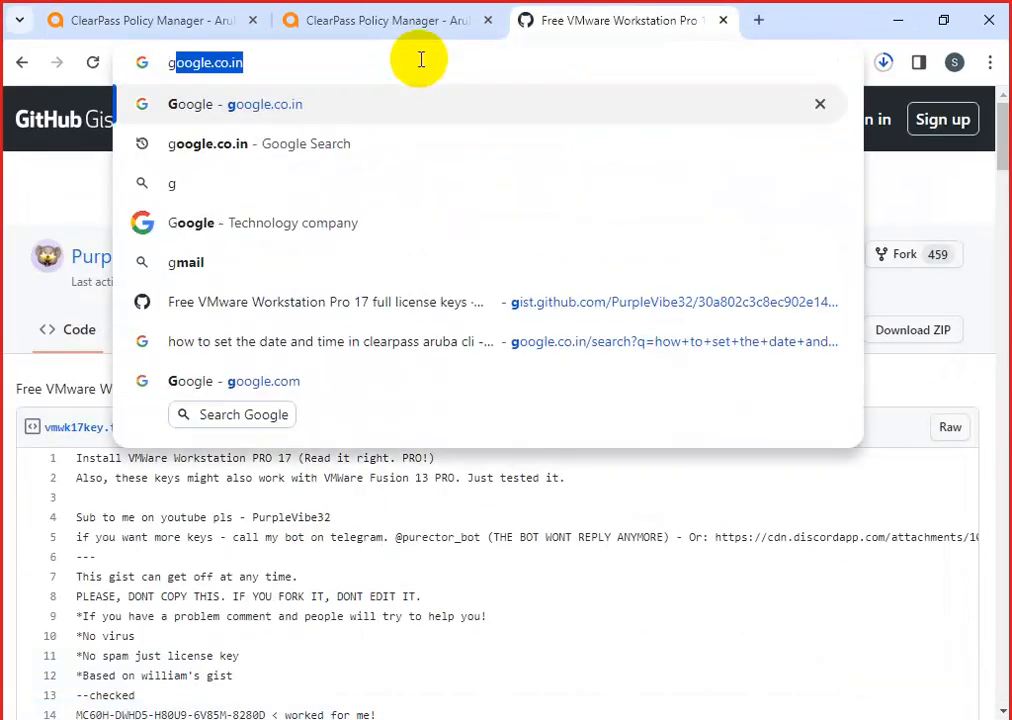
left_click(355, 108)
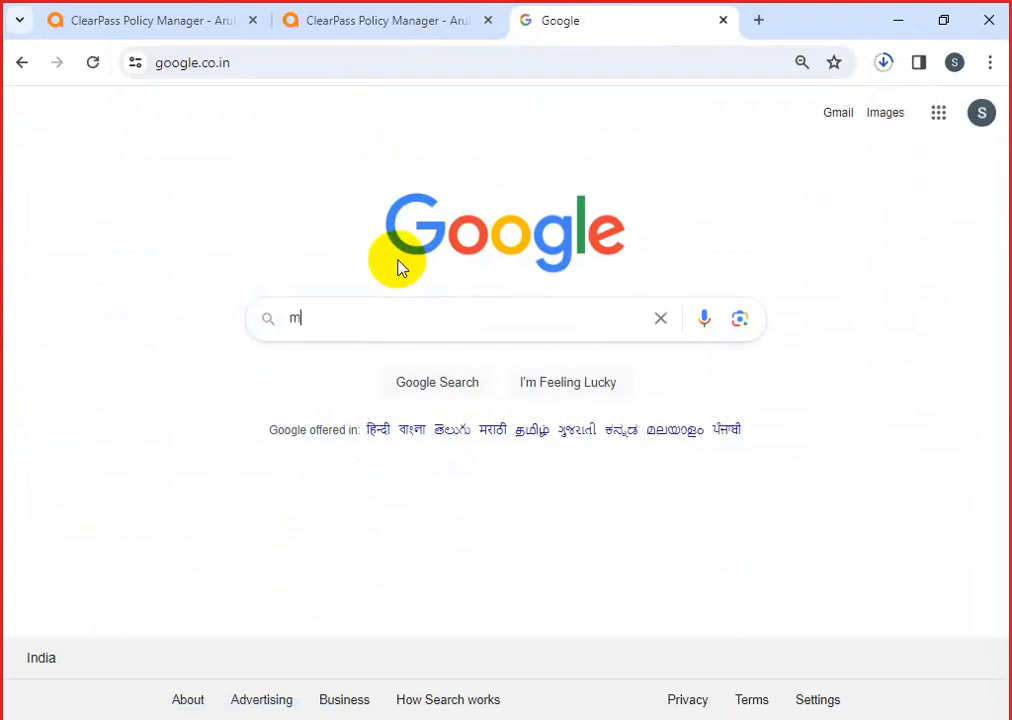
Search the web for "md5 checksum" and refine the query to "md5 checksum value"
type("md5 ")
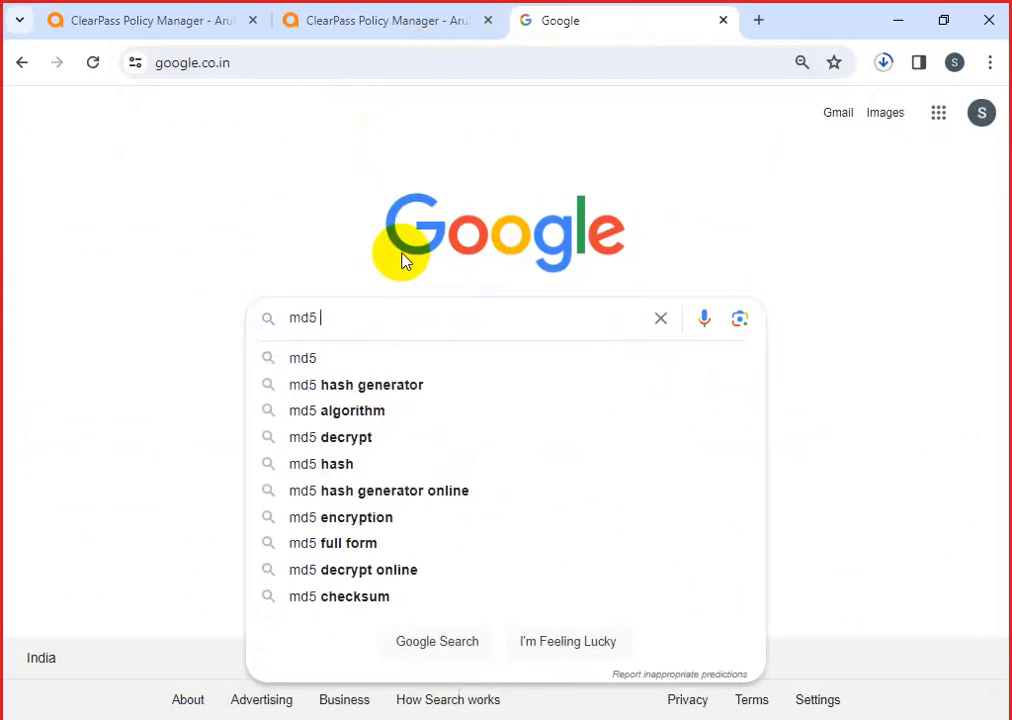
type("ch")
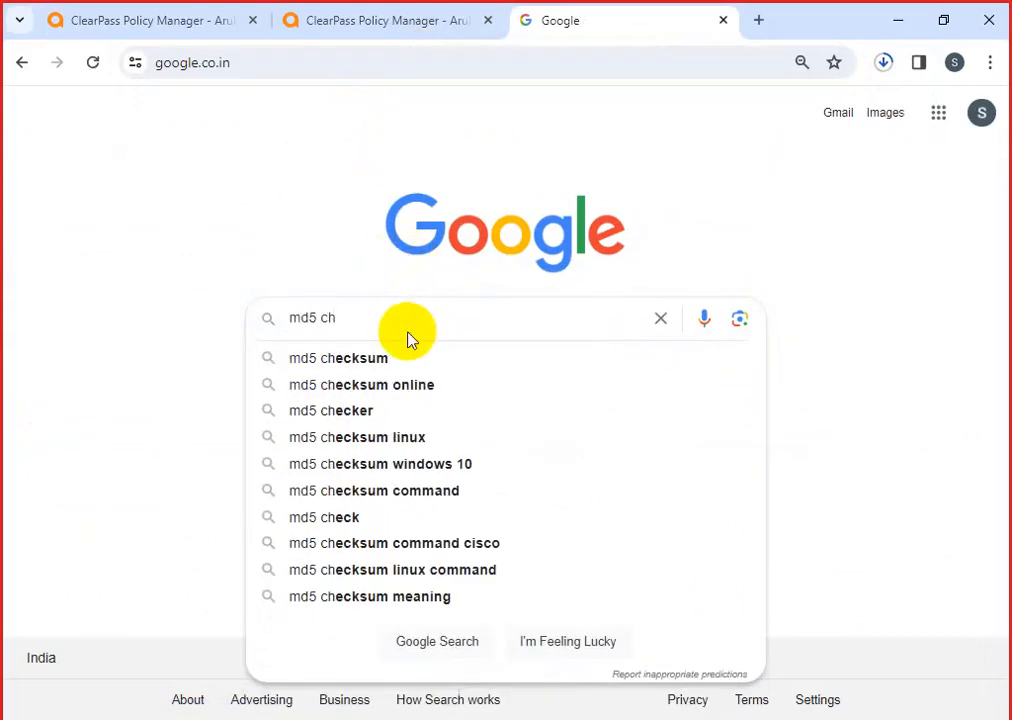
left_click(390, 358)
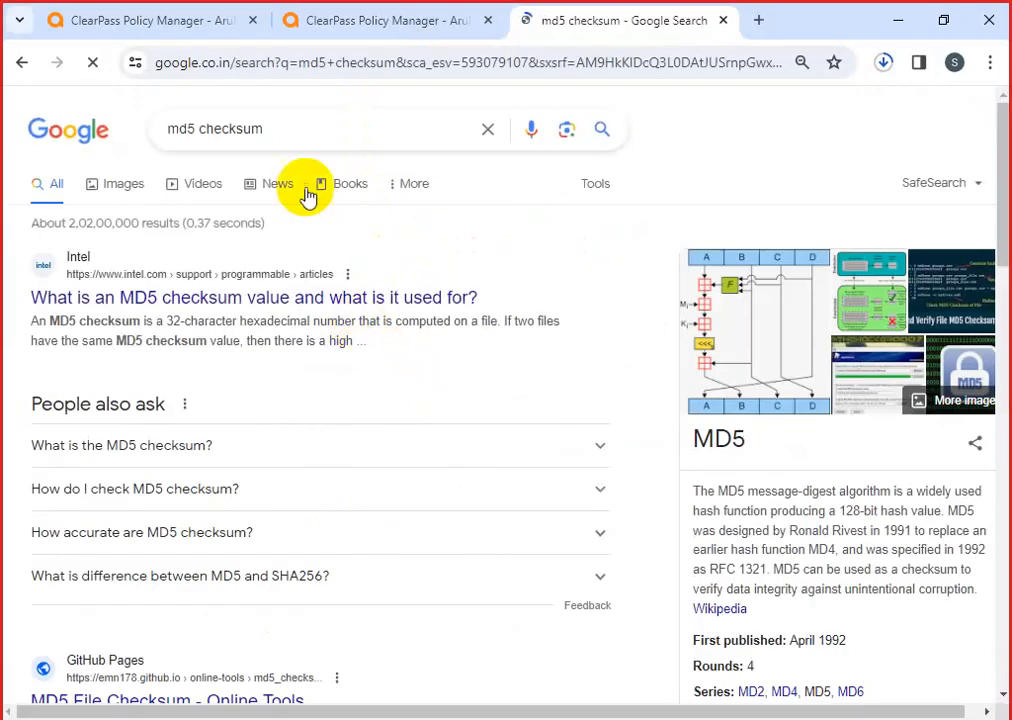
left_click(297, 134)
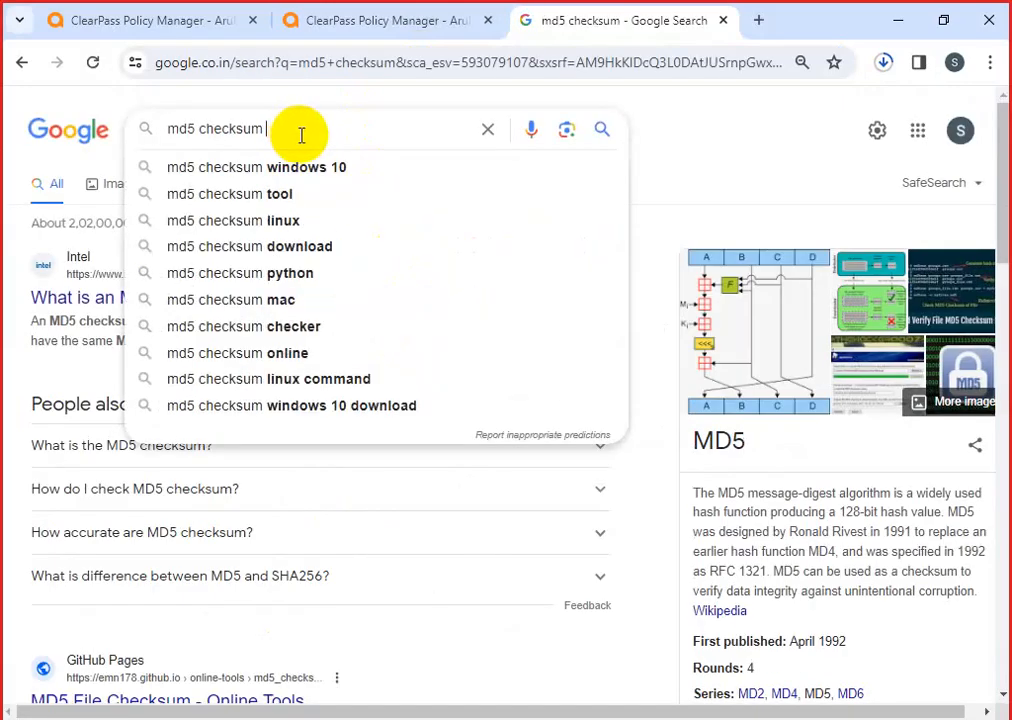
type("val")
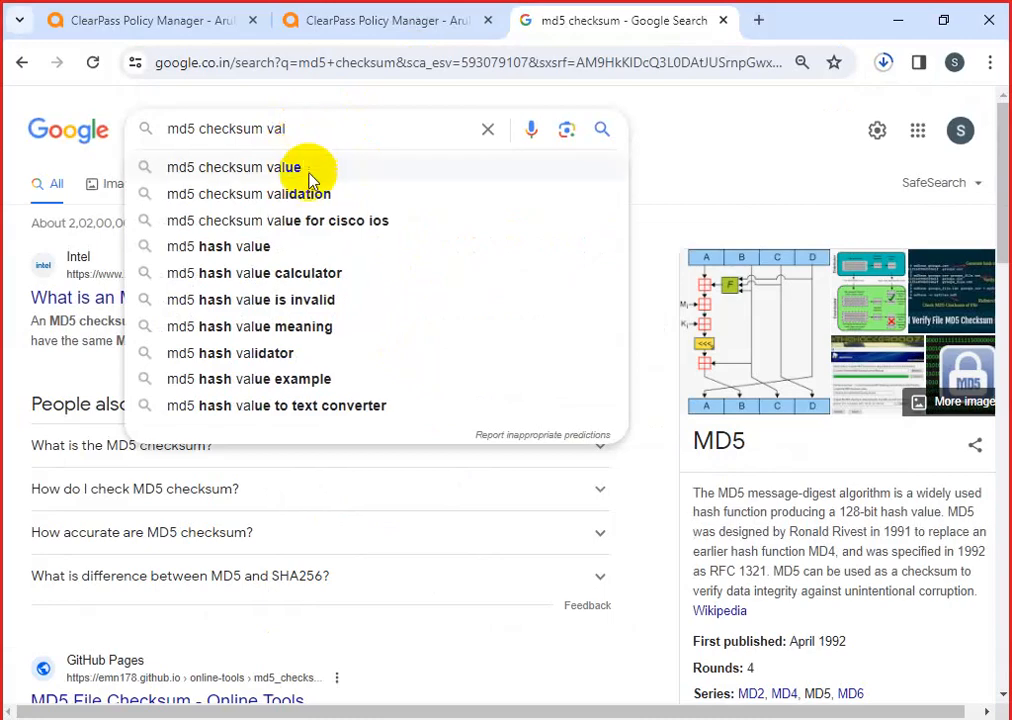
left_click(310, 175)
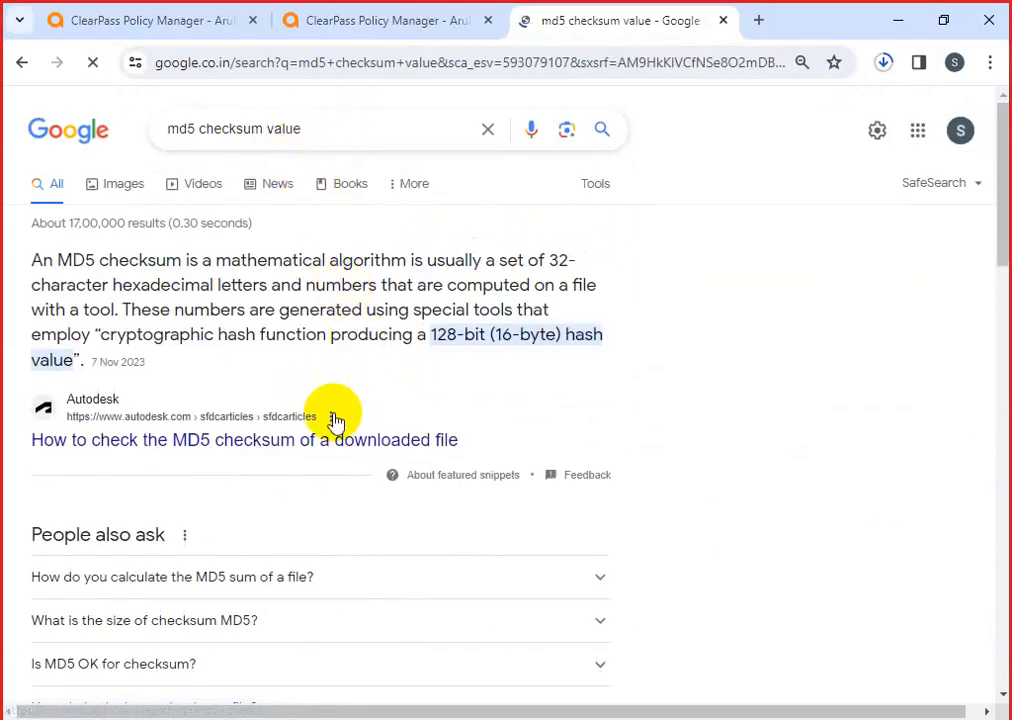
Open the IBM article "How to get the MD5 and SHA1 checksum for a file" from the search results
scroll(458, 358, "down", 5)
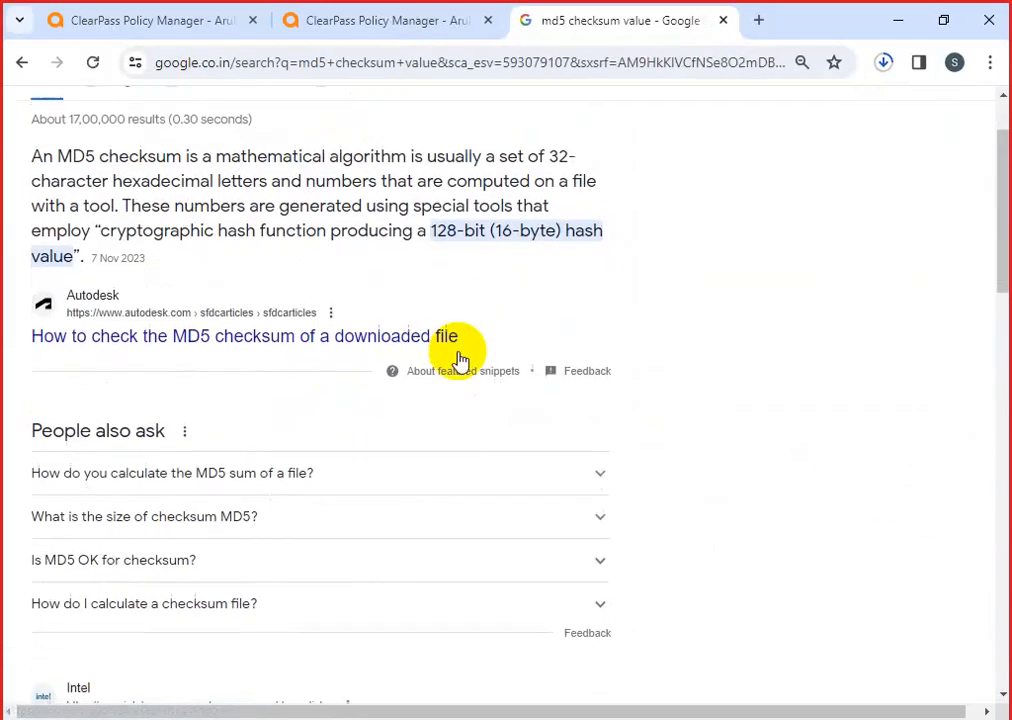
scroll(458, 358, "down", 1)
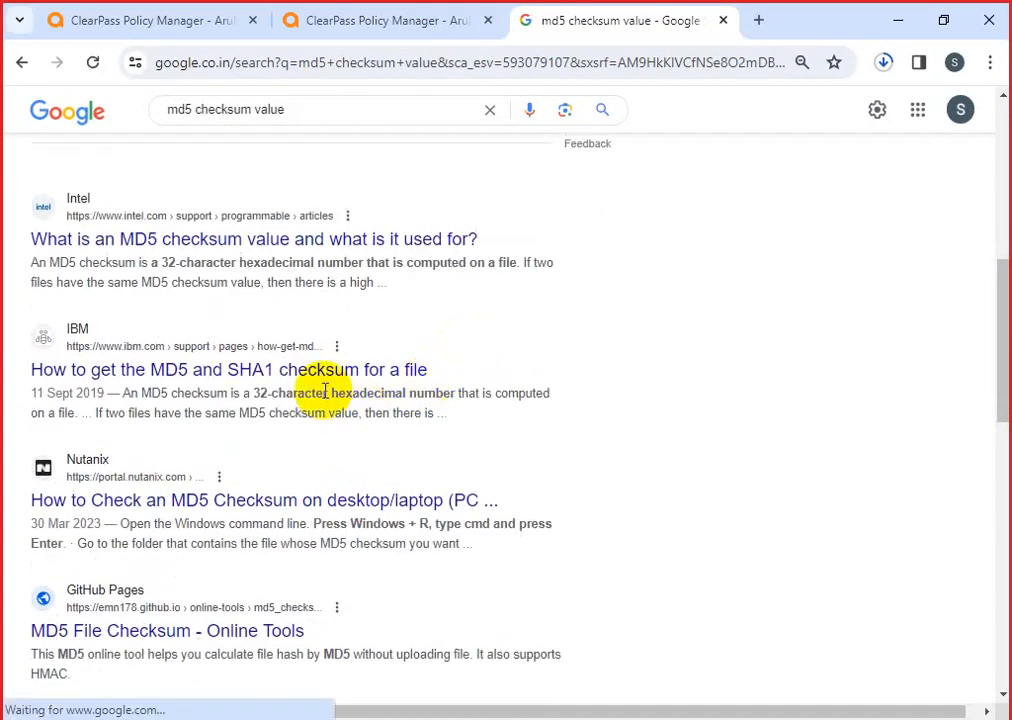
left_click(330, 372)
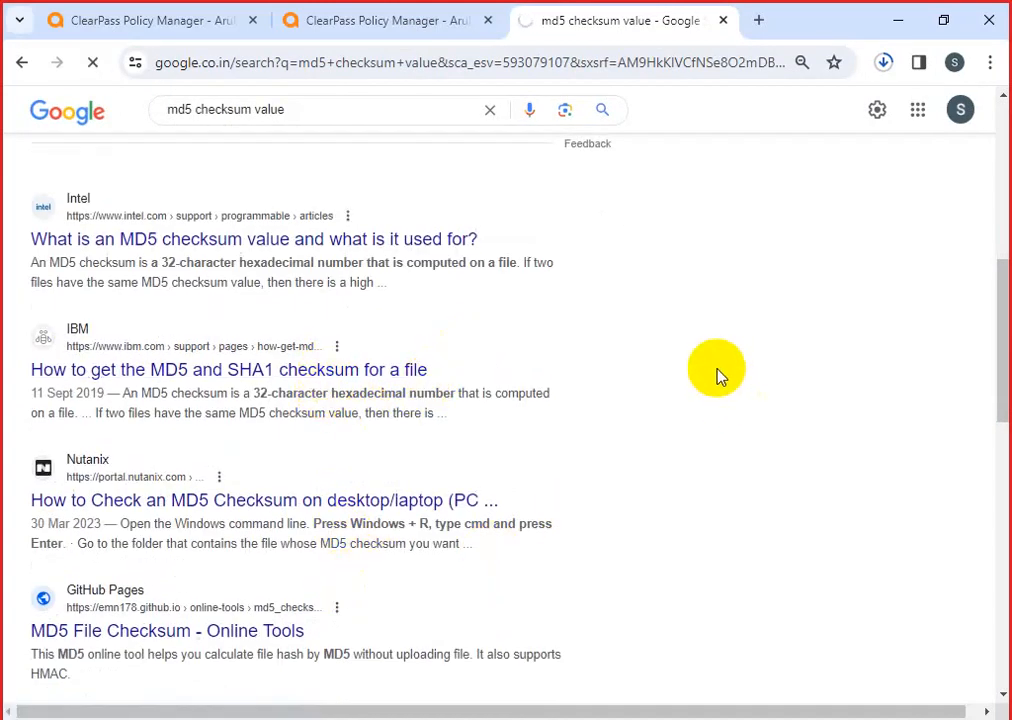
scroll(696, 368, "down", 2)
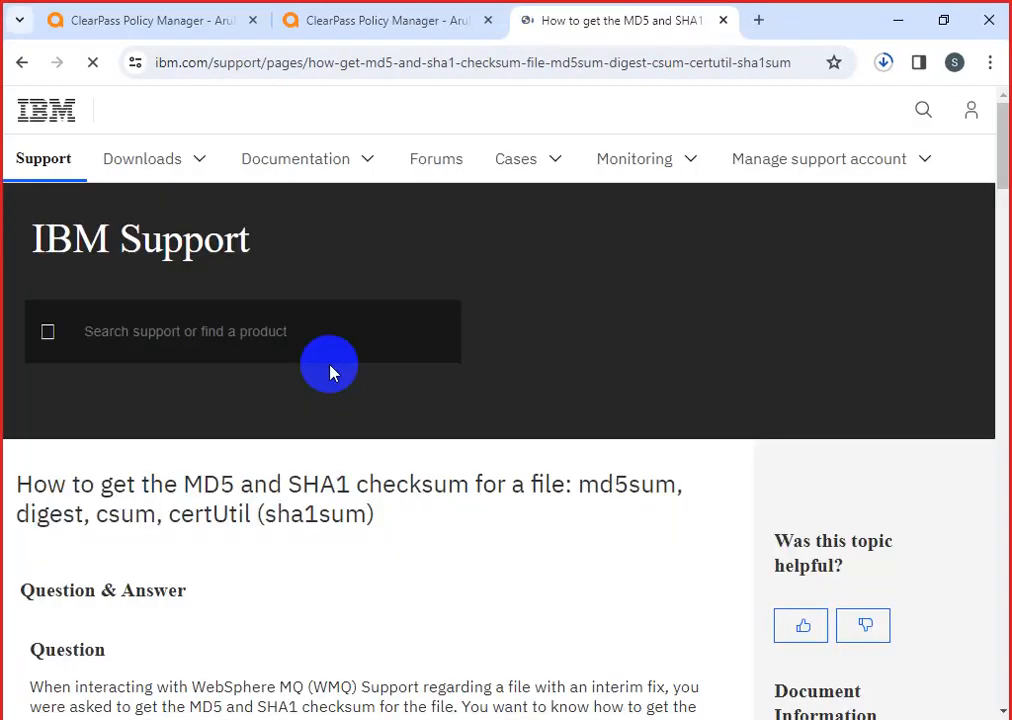
Copy the example md5sum output line for binary.file from the article's Linux section
scroll(330, 366, "down", 2)
scroll(330, 366, "down", 3)
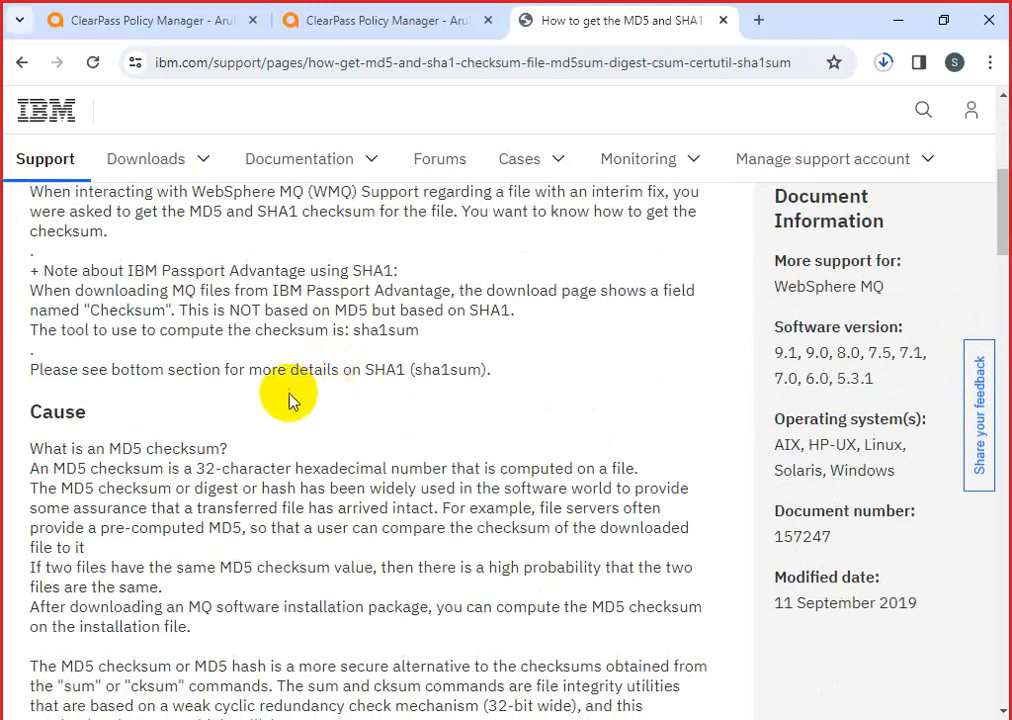
scroll(177, 369, "down", 3)
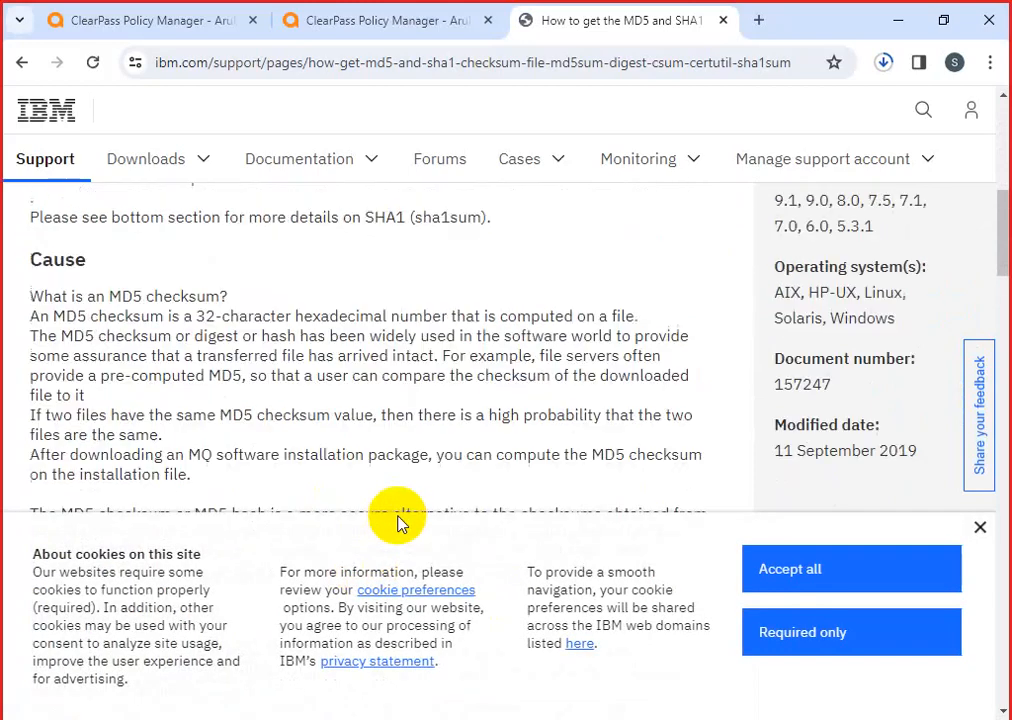
scroll(397, 490, "down", 4)
scroll(370, 390, "up", 1)
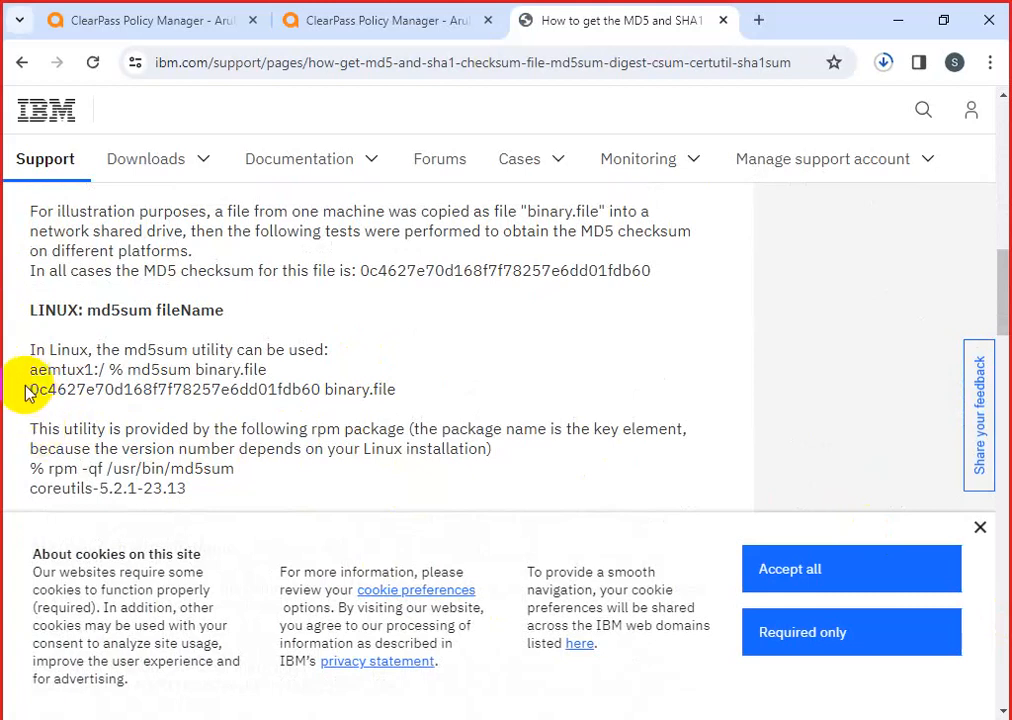
left_click_drag(30, 390, 393, 397)
key("ctrl+c")
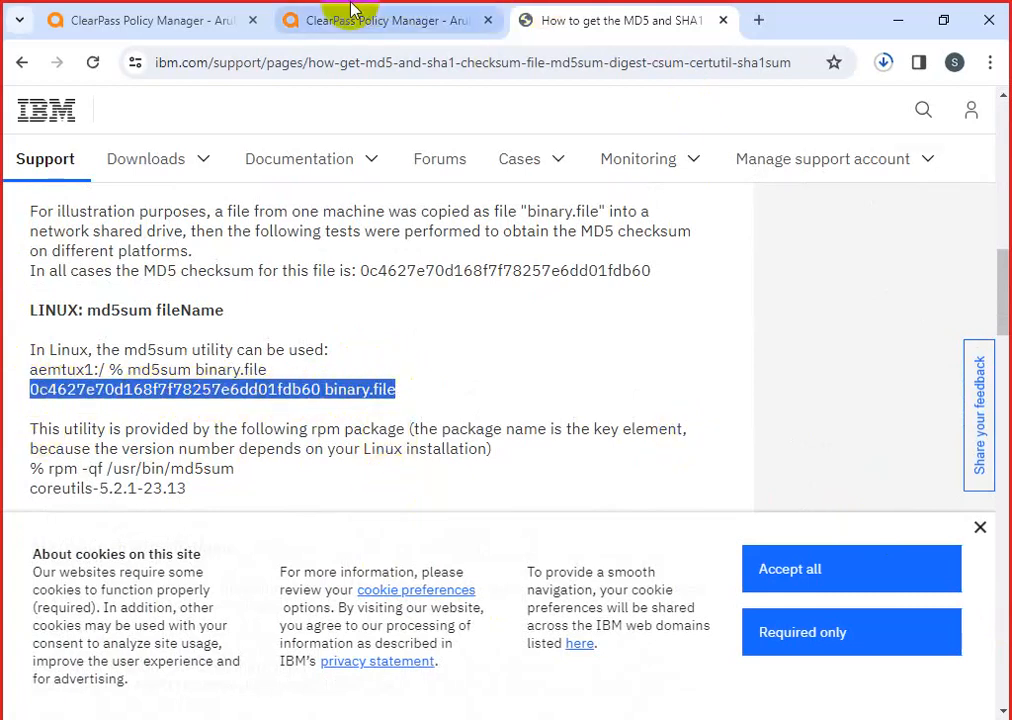
Replace the ClearPass process's MD5 sum with the copied checksum, trim it to 0c4627e70d168f7f78257e6dd01fdb60, and save the absent process named test
left_click(334, 21)
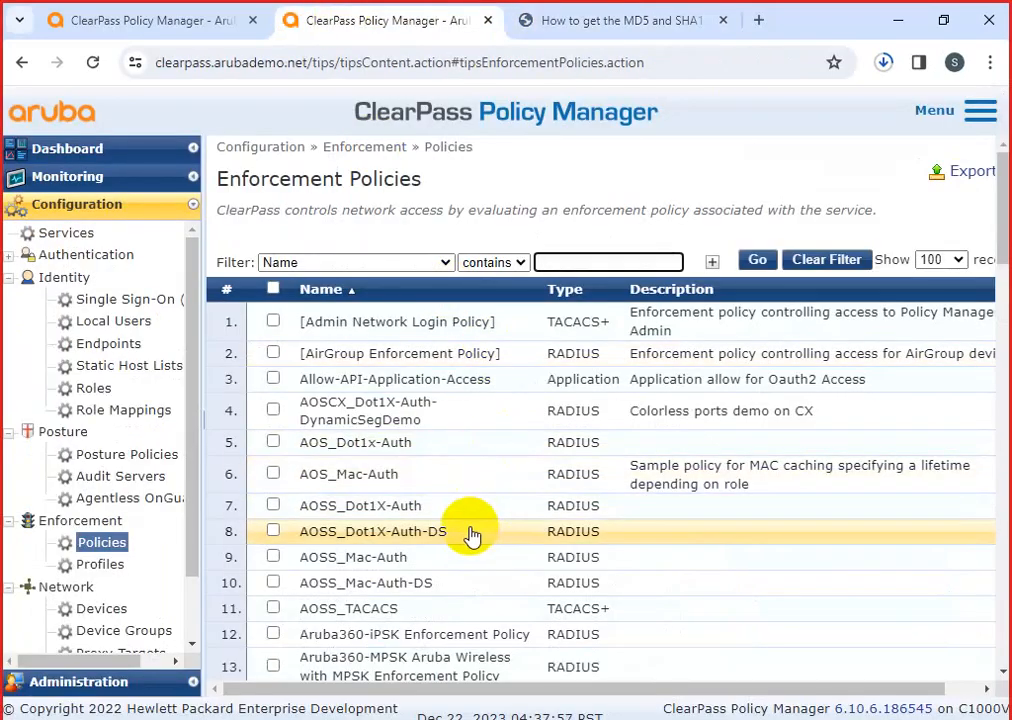
left_click(108, 21)
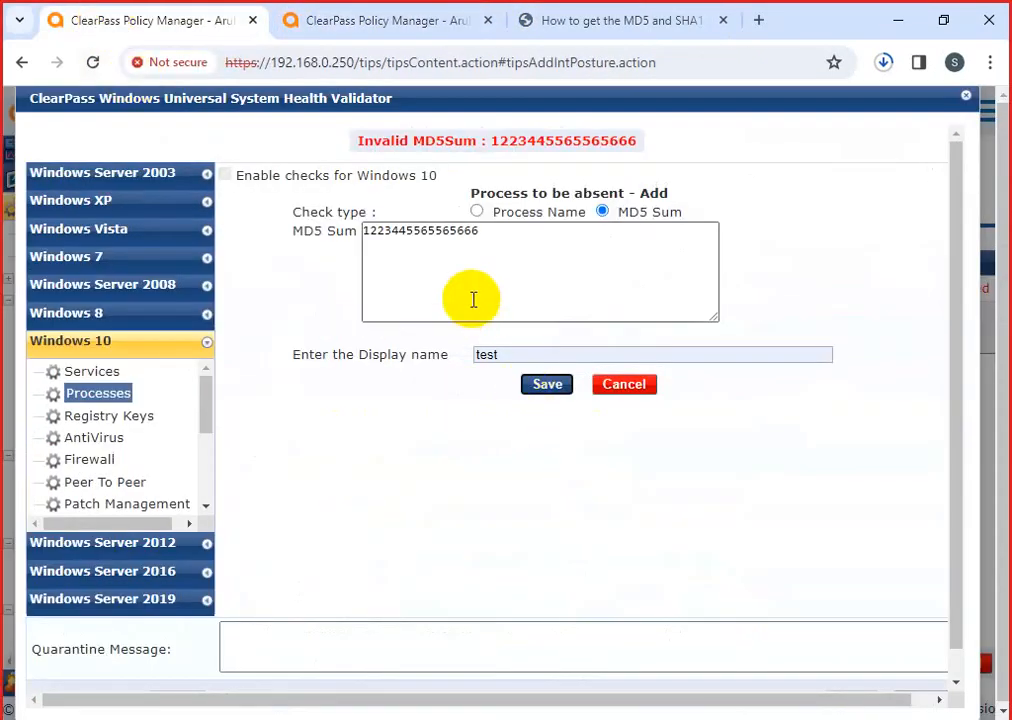
left_click_drag(484, 230, 276, 242)
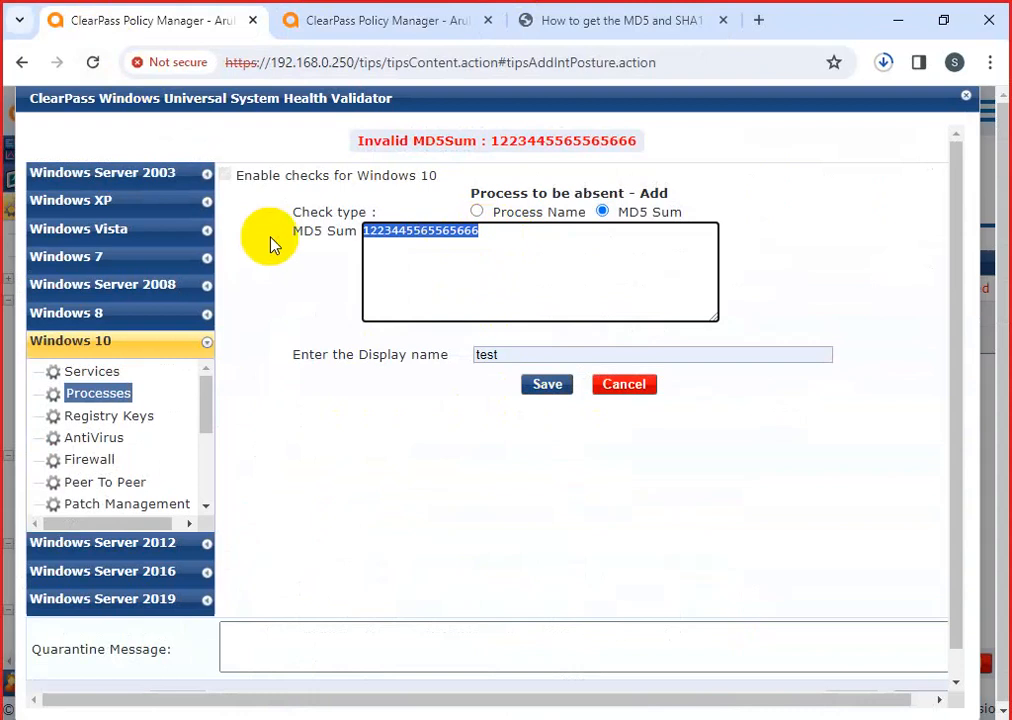
key("ctrl+v")
left_click(527, 384)
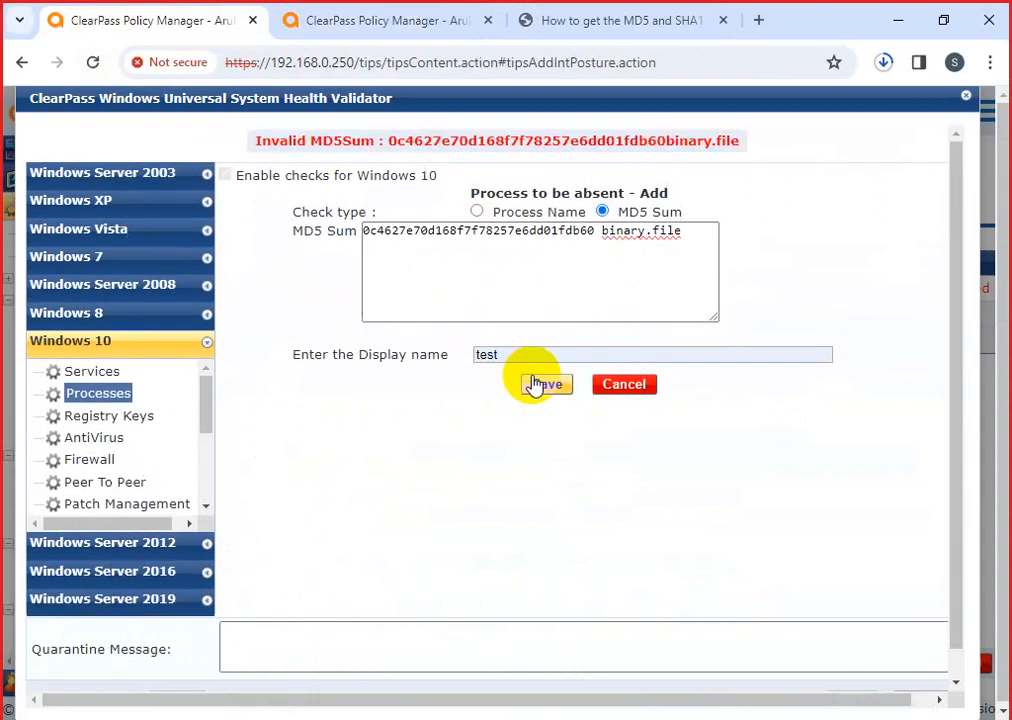
left_click(686, 232)
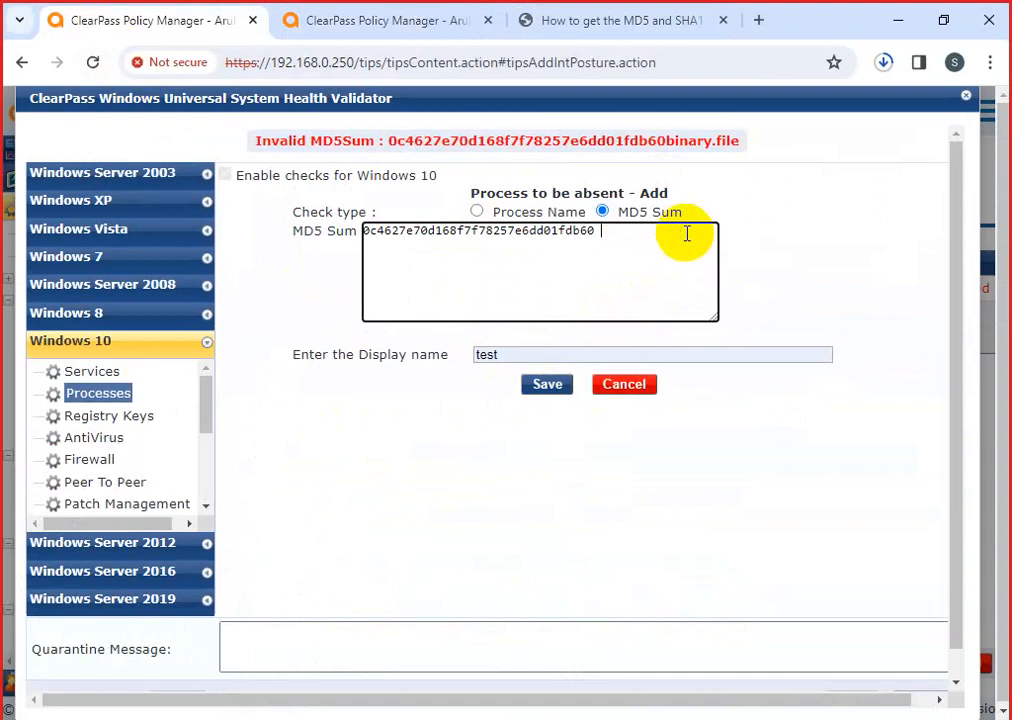
left_click(543, 384)
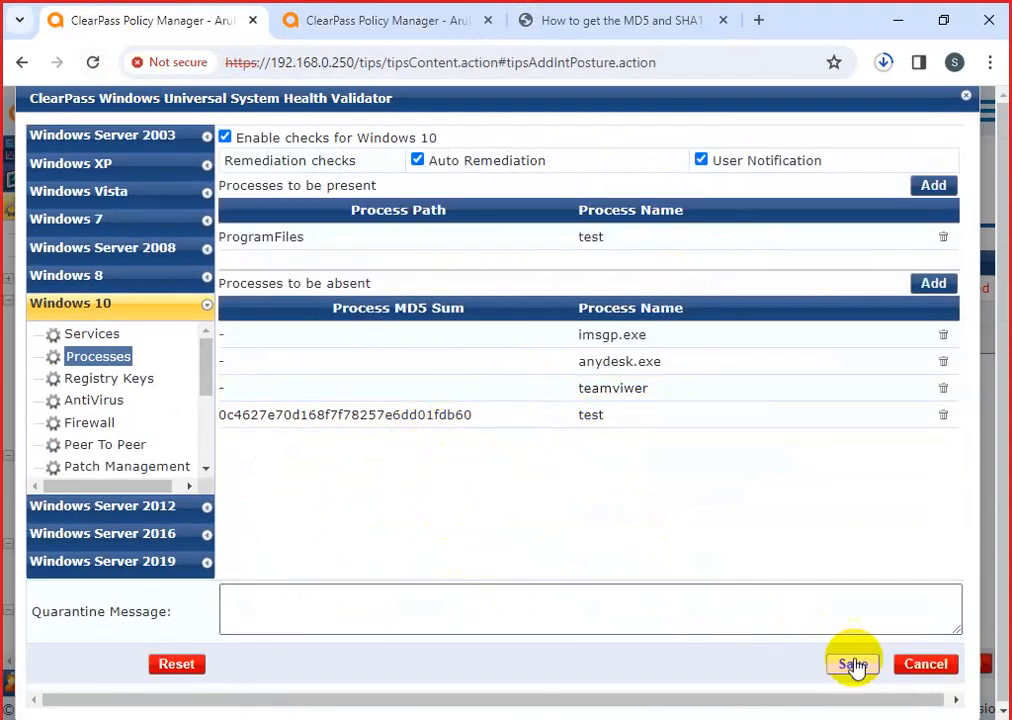
Save the ClearPass Windows Universal System Health Validator configuration and try to save the posture policy
left_click(845, 664)
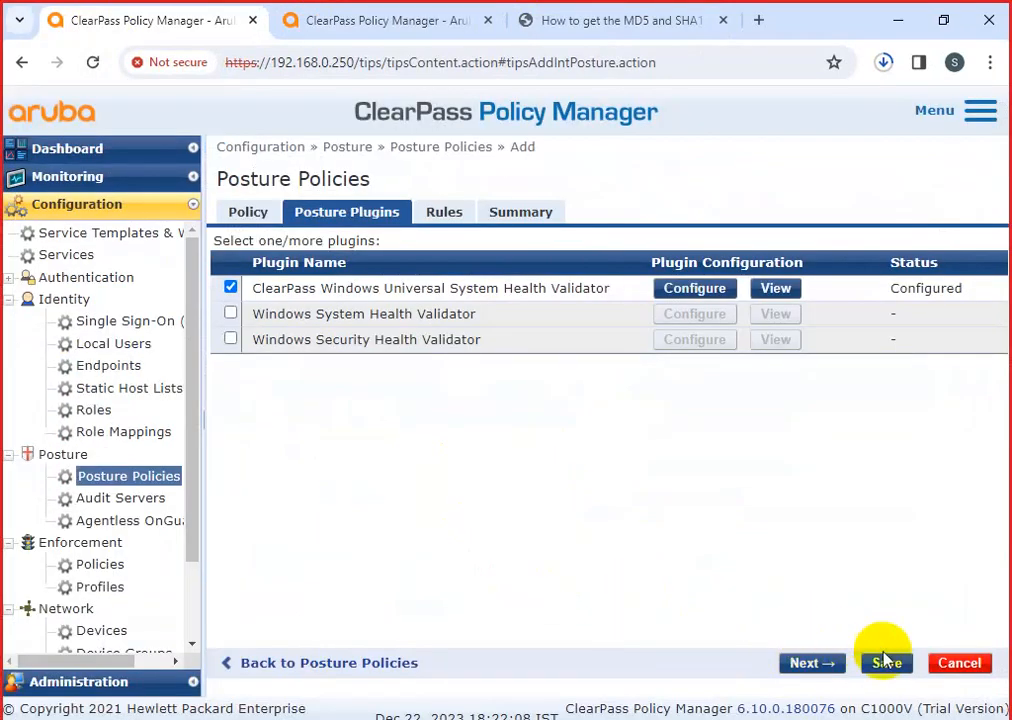
left_click(886, 662)
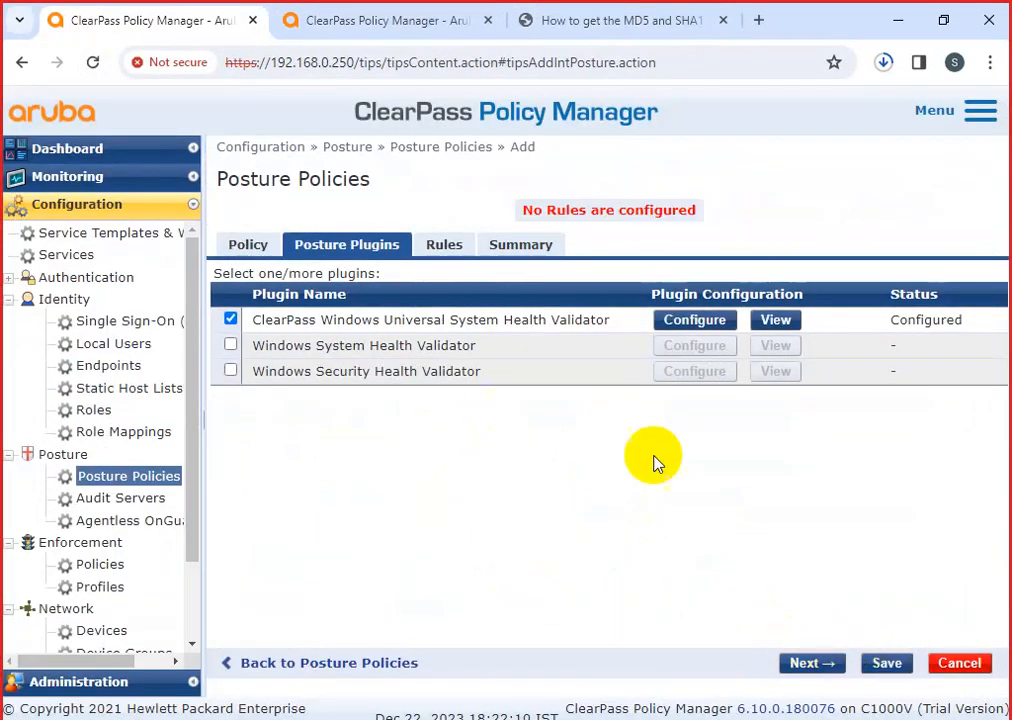
Reopen the health validator's Windows 10 process checks and review the MD5 Sum entry among the processes to be absent
left_click(666, 326)
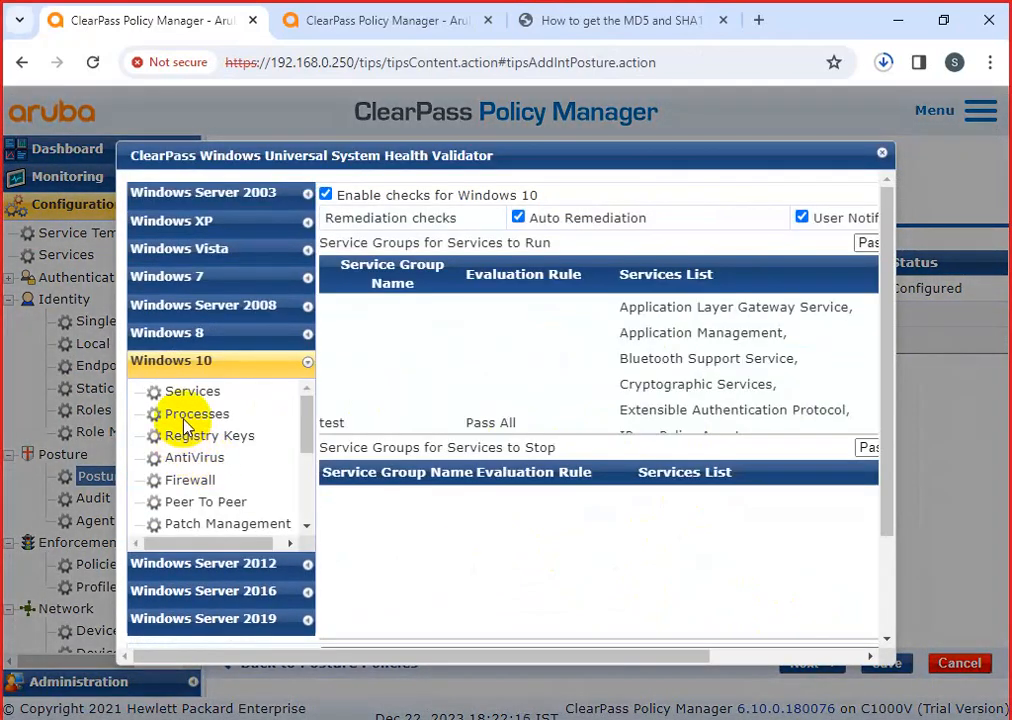
left_click(178, 414)
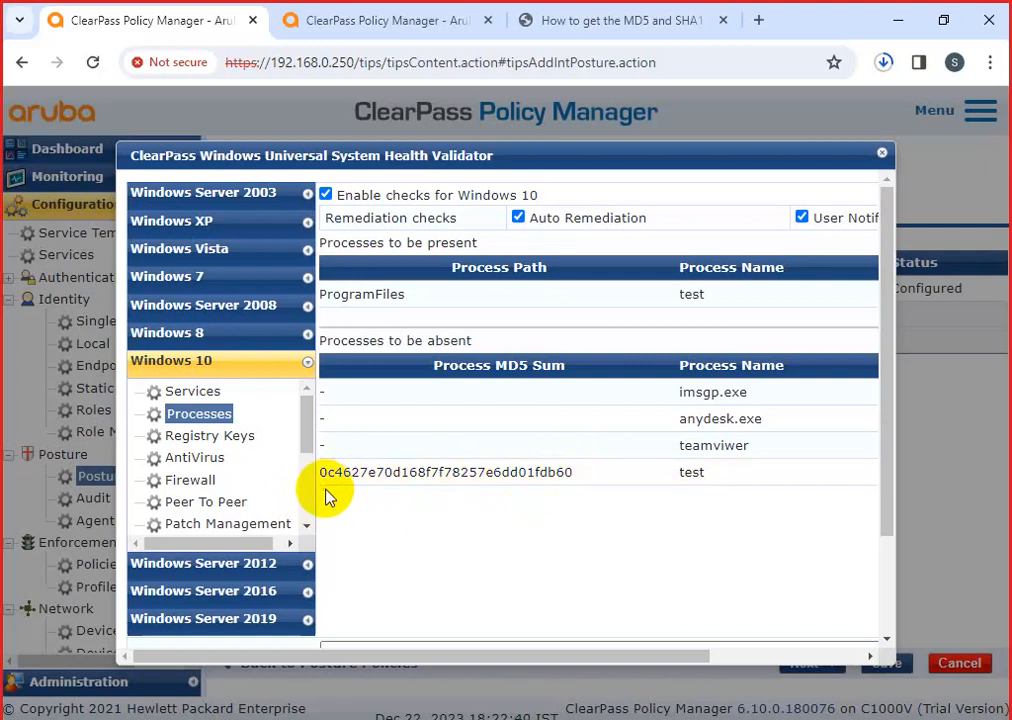
left_click(583, 483)
left_click_drag(714, 255, 458, 260)
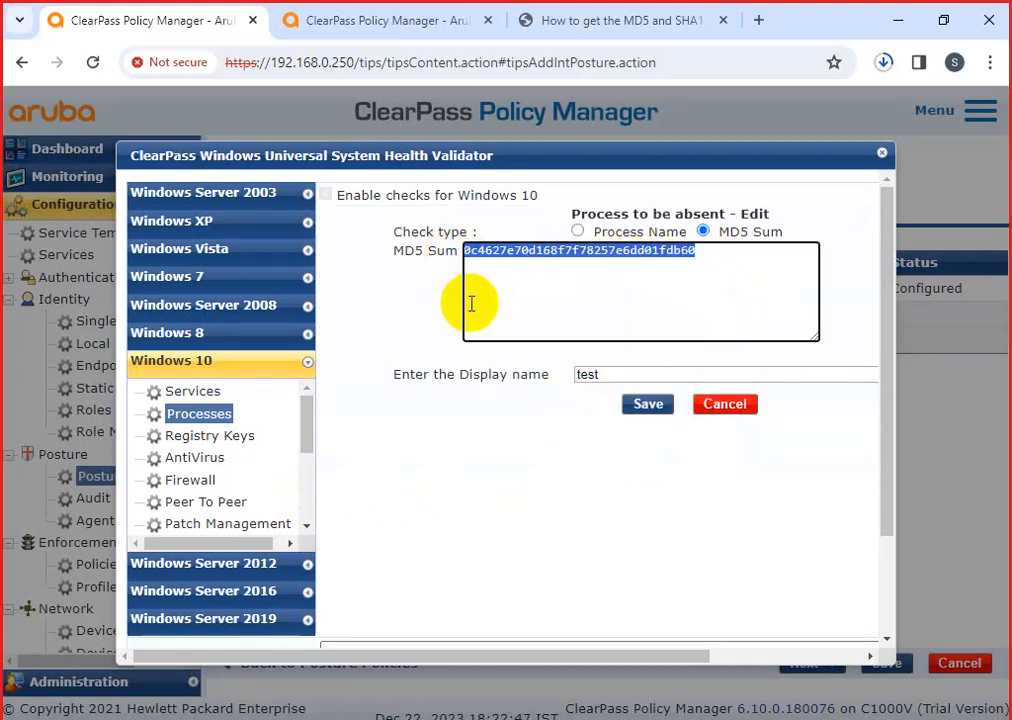
left_click(647, 406)
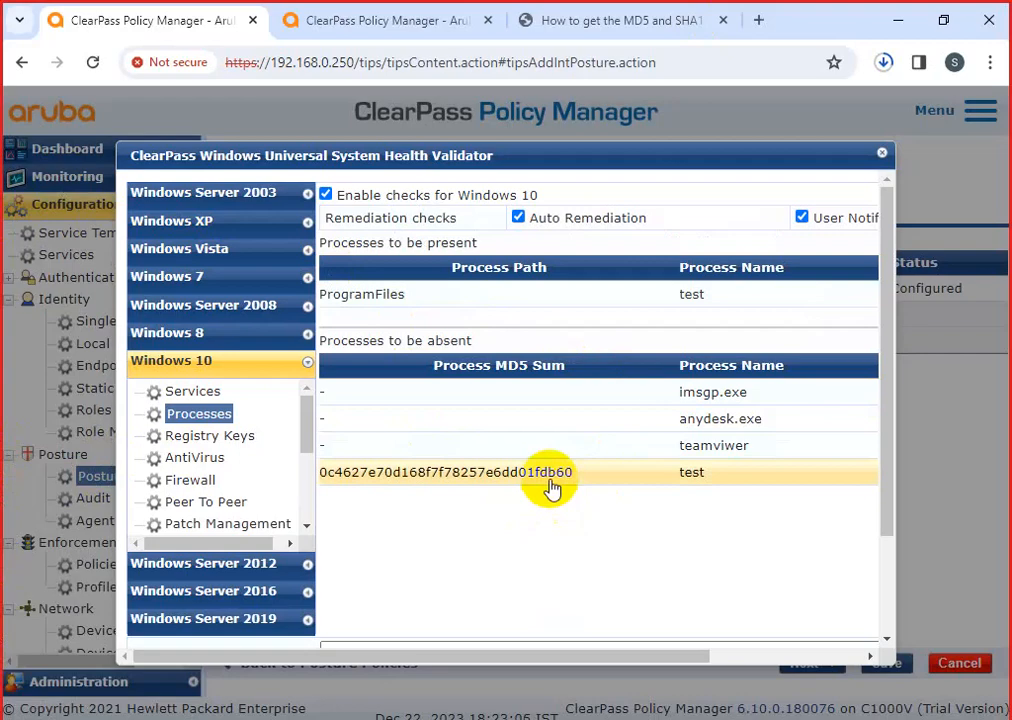
Return to the IBM article, dismiss the cookie notice, and examine its explanation of MD5 checksums and the Linux md5sum example
left_click(637, 32)
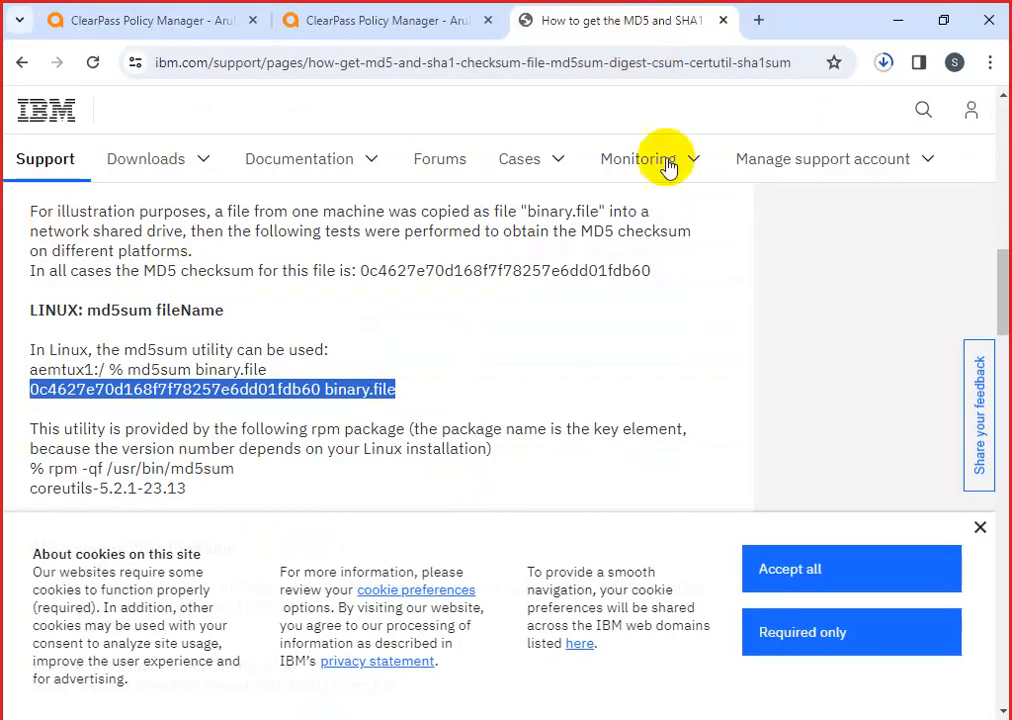
scroll(400, 422, "down", 3)
scroll(400, 418, "up", 4)
scroll(398, 415, "down", 3)
scroll(398, 420, "up", 10)
scroll(398, 400, "down", 3)
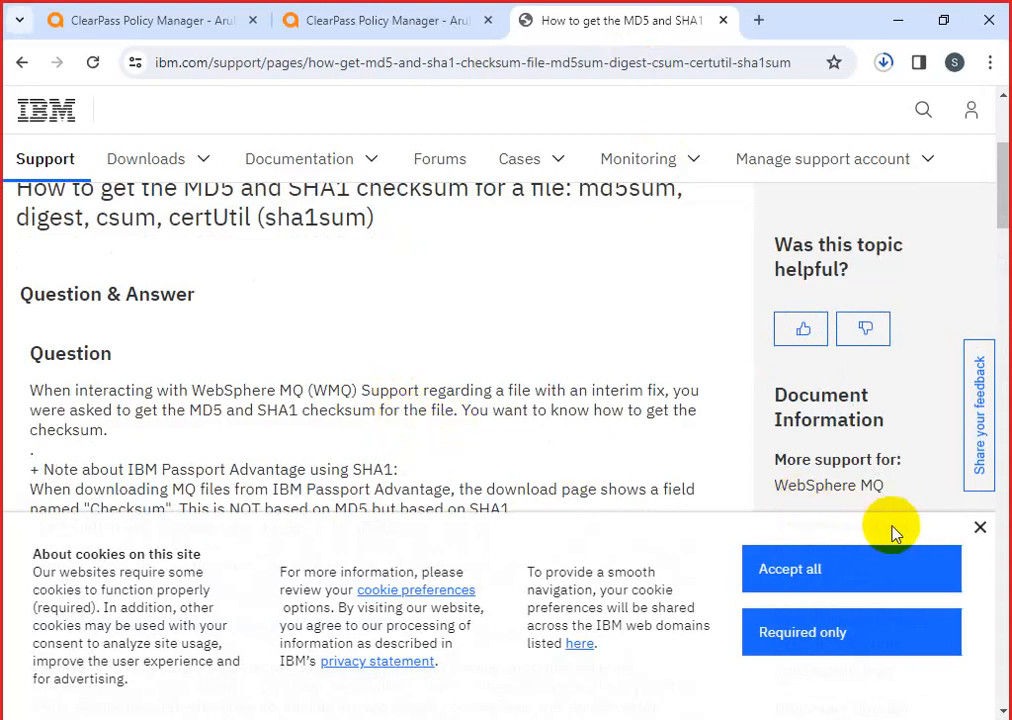
left_click(980, 527)
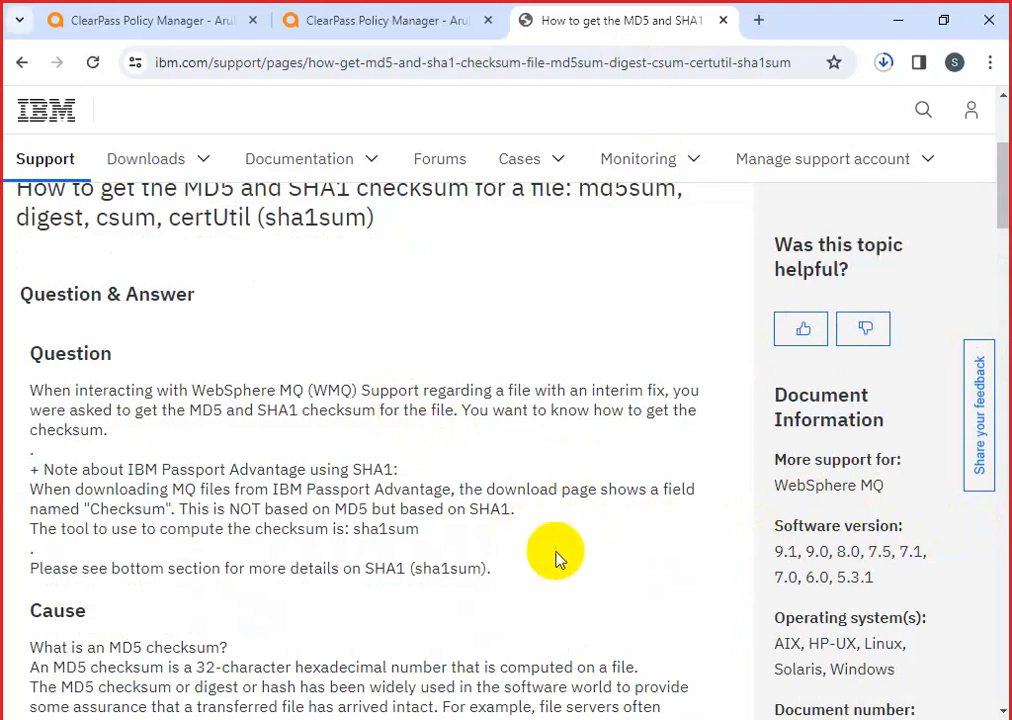
scroll(486, 544, "down", 2)
scroll(481, 541, "down", 5)
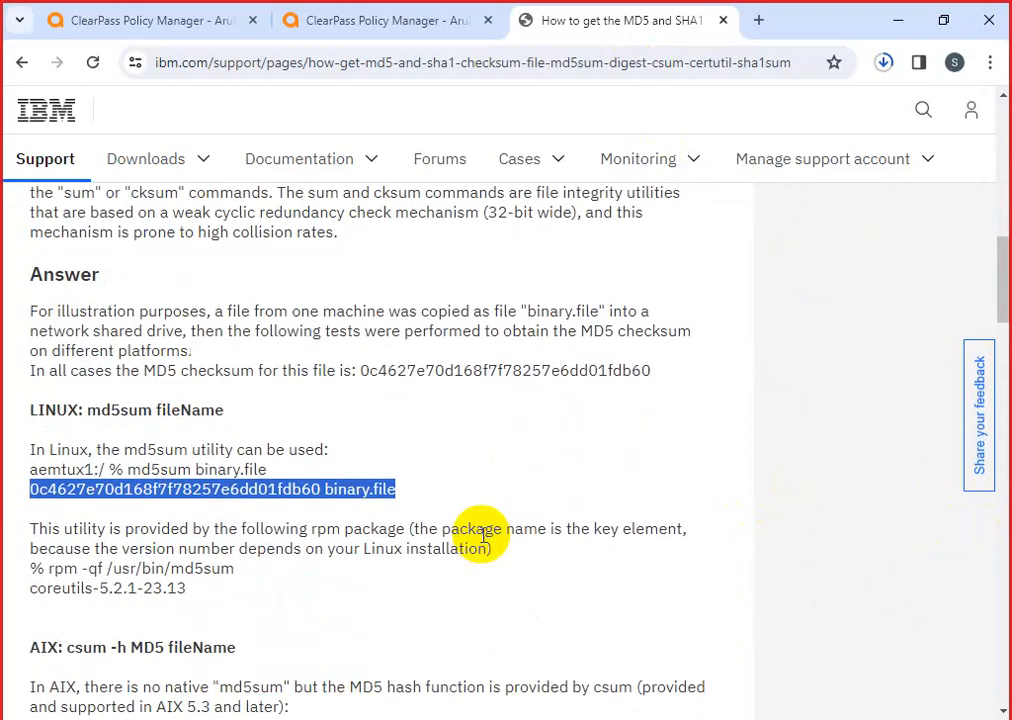
Examine the IBM article's MD5 checksum commands for AIX, Solaris, HP-UX, HP NonStop Server and Windows
scroll(481, 535, "down", 2)
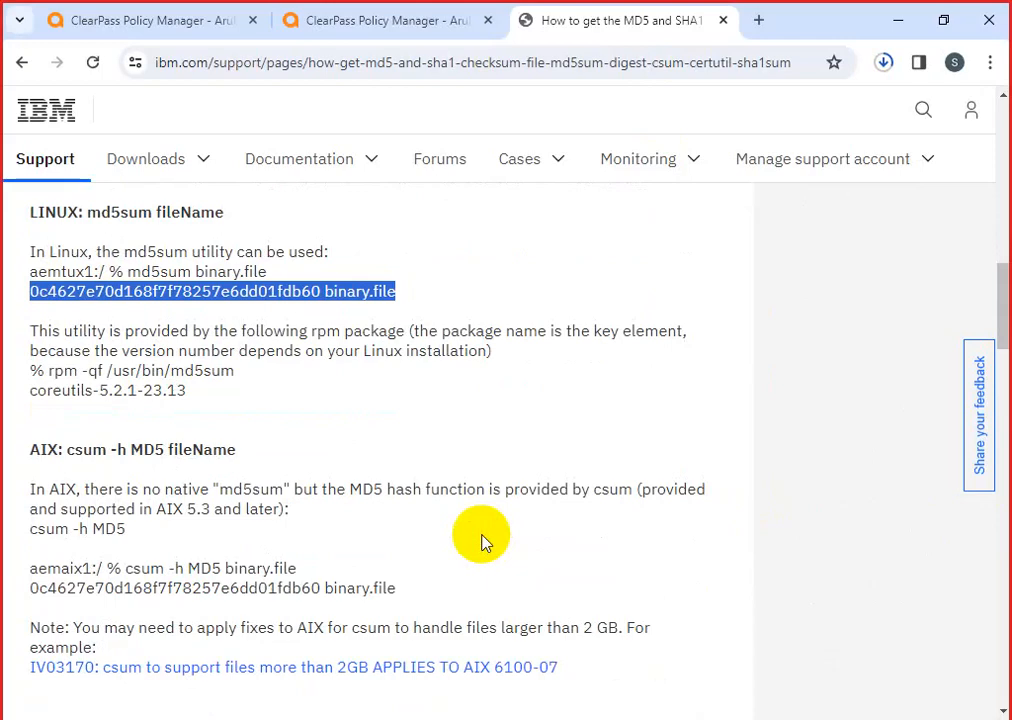
scroll(481, 541, "down", 2)
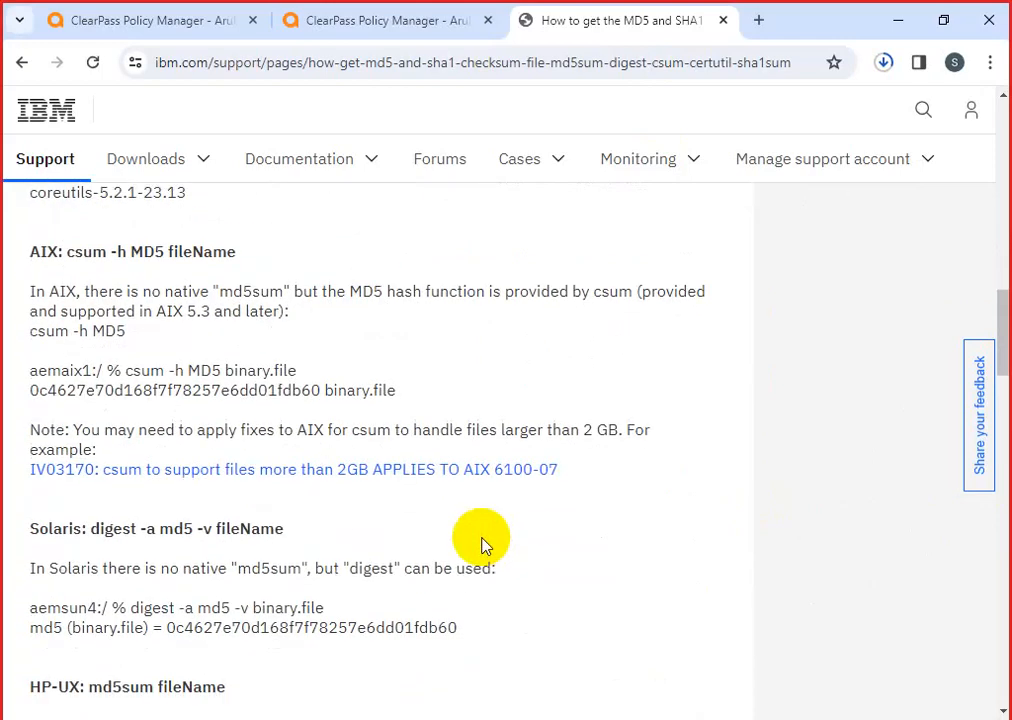
scroll(482, 542, "down", 2)
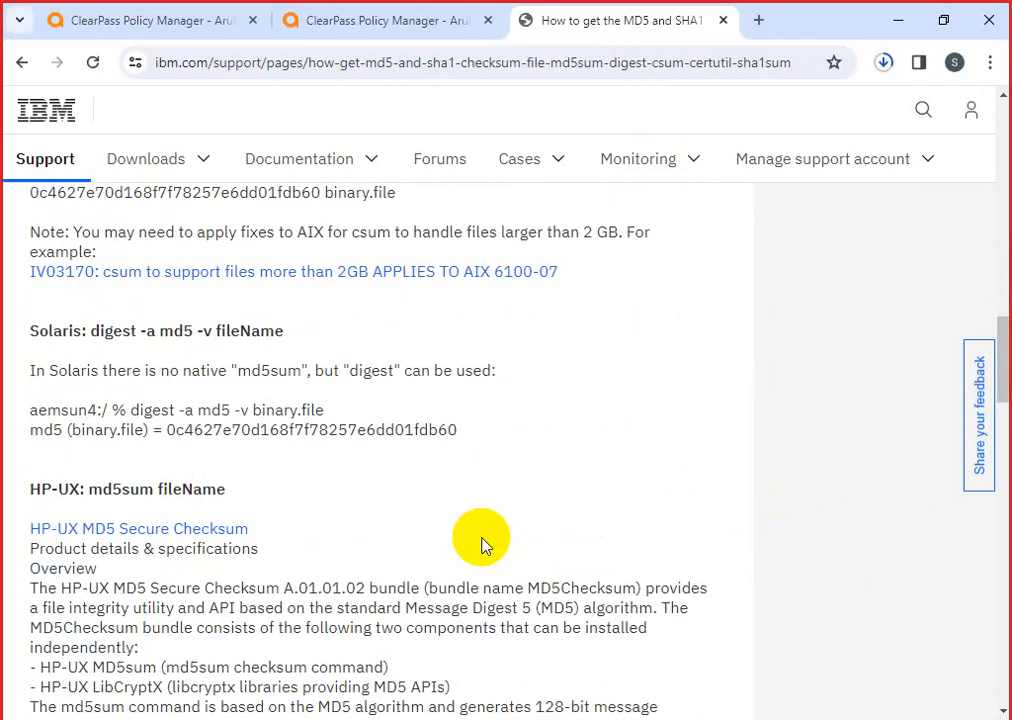
scroll(481, 545, "down", 2)
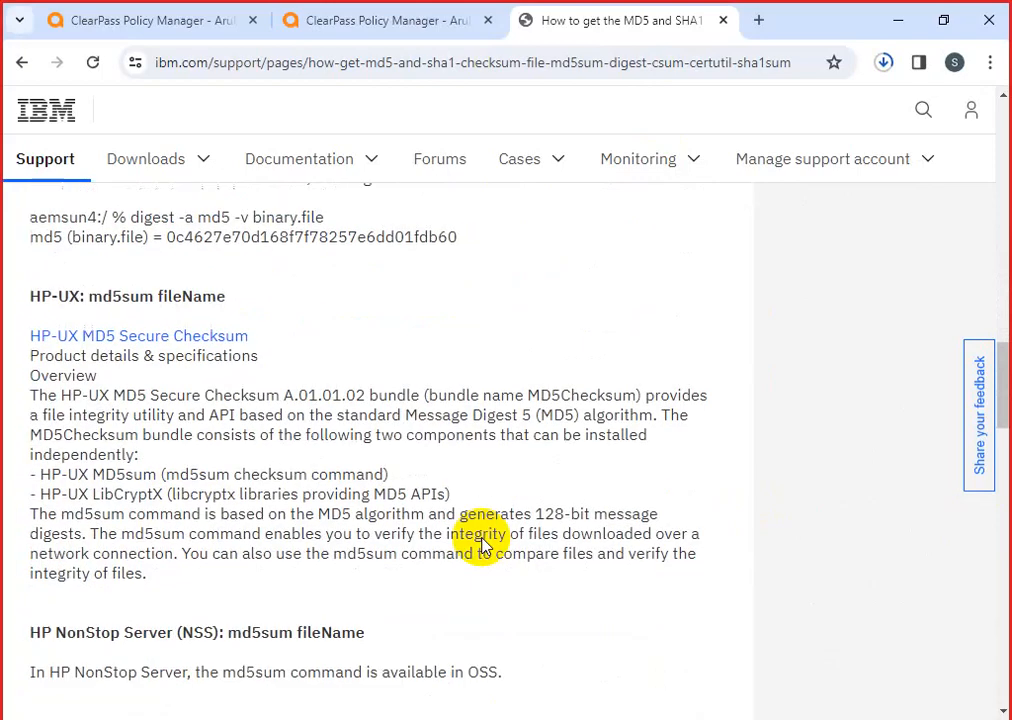
scroll(481, 545, "down", 2)
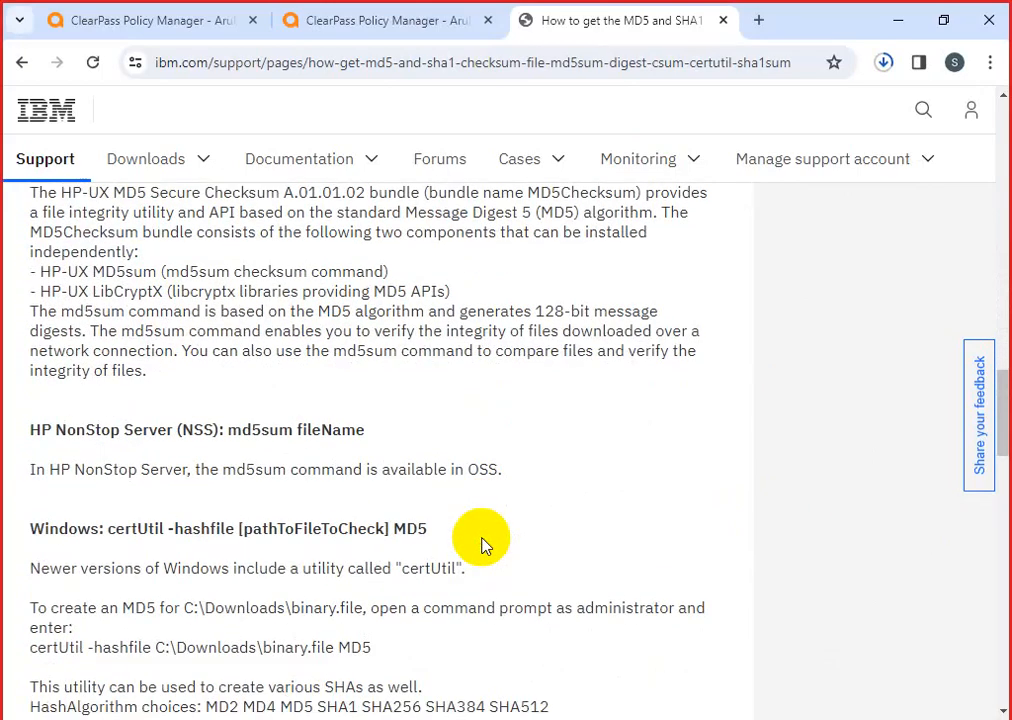
Return to the ClearPass health validator and add test.exe as a process to be absent on Windows 10, with display name test
left_click(335, 18)
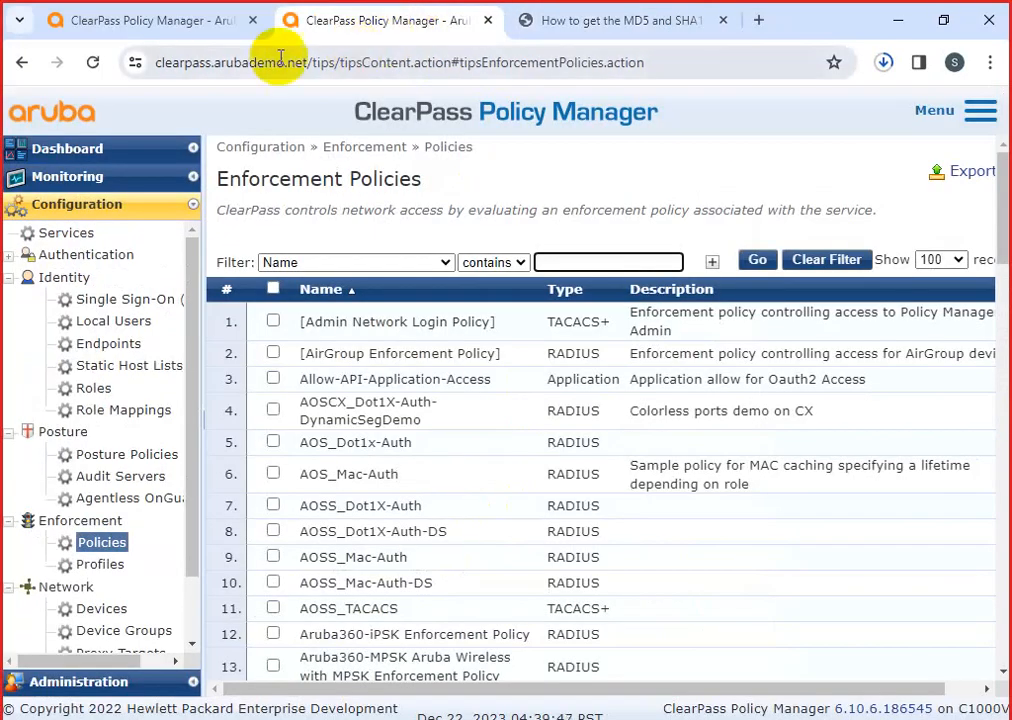
left_click(212, 35)
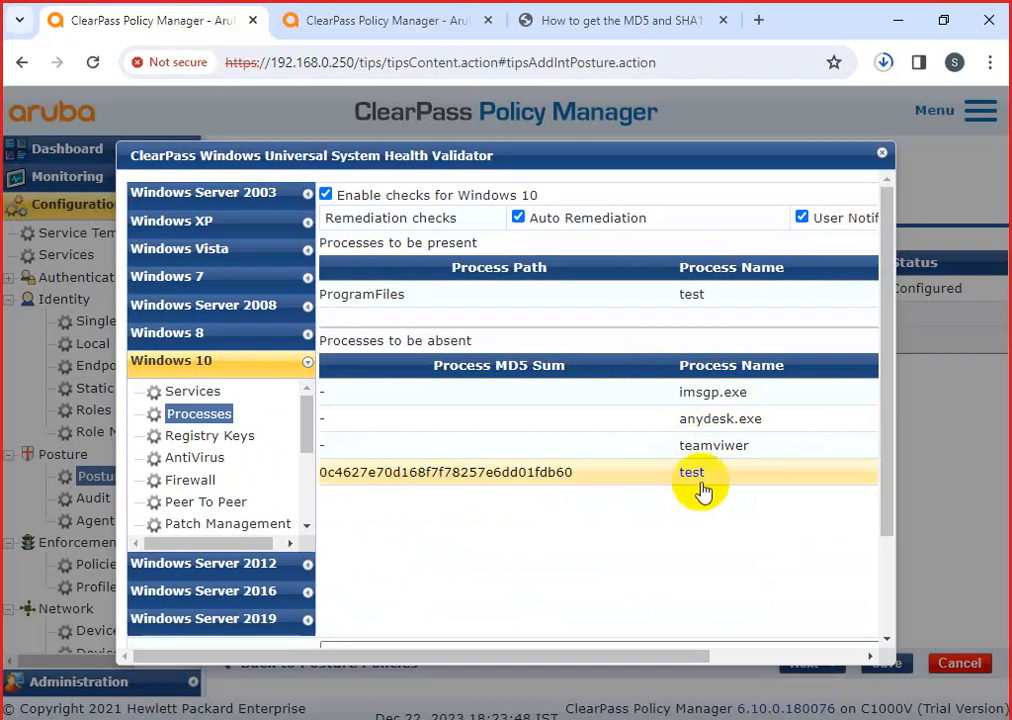
left_click_drag(644, 657, 840, 490)
left_click(850, 341)
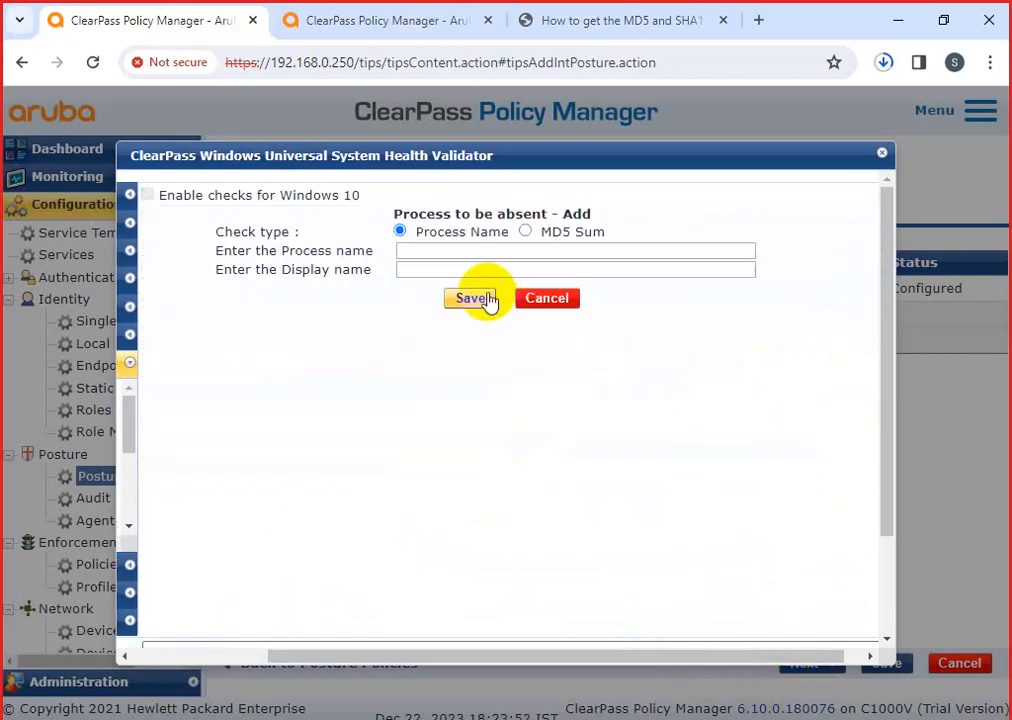
left_click(472, 252)
type("fac")
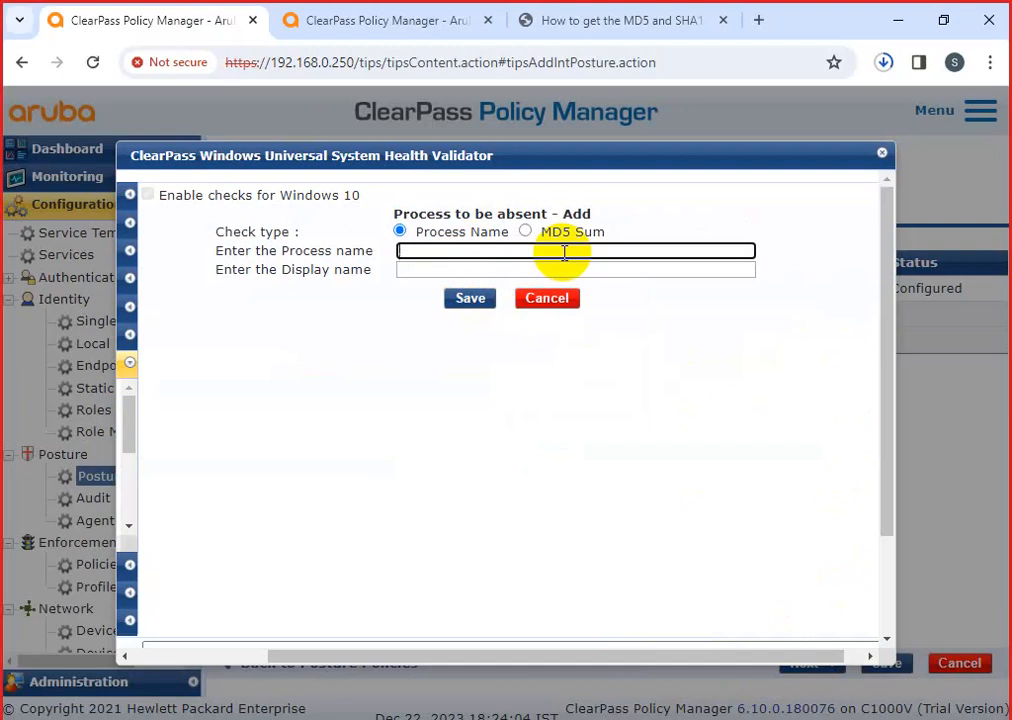
type("exe")
key("BackSpace")
key("BackSpace")
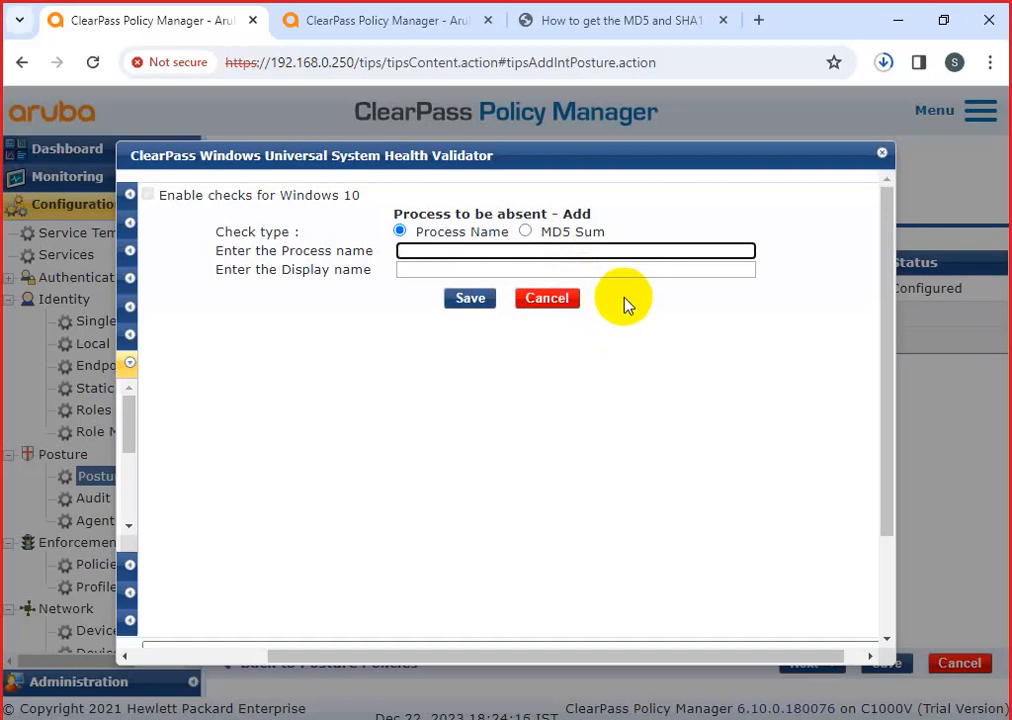
type("tes")
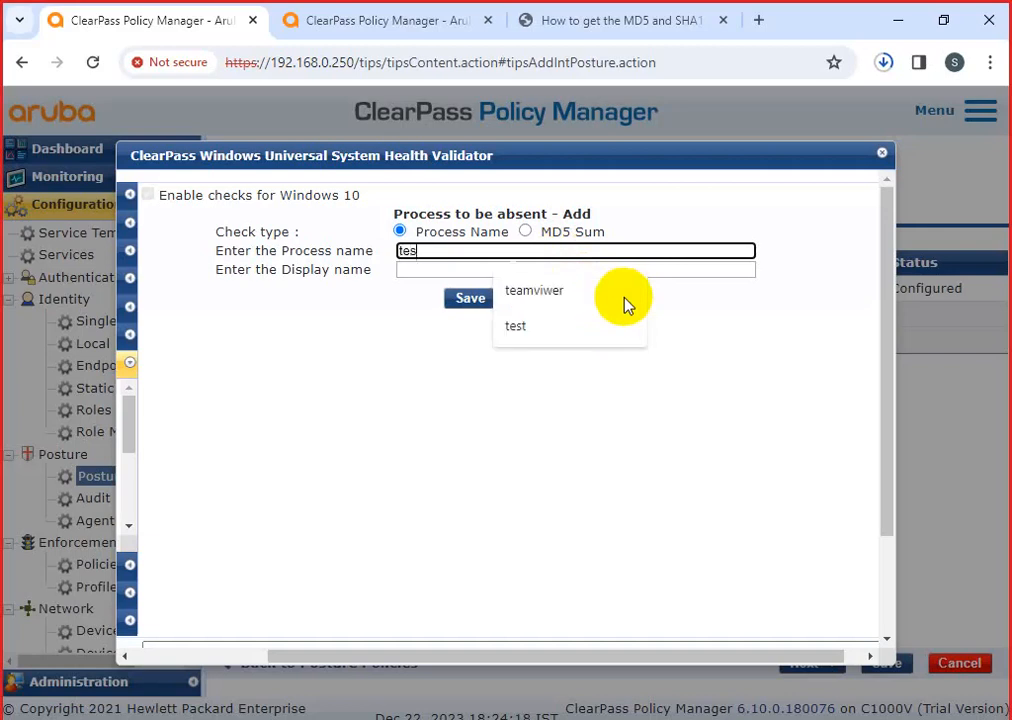
type("t.exe")
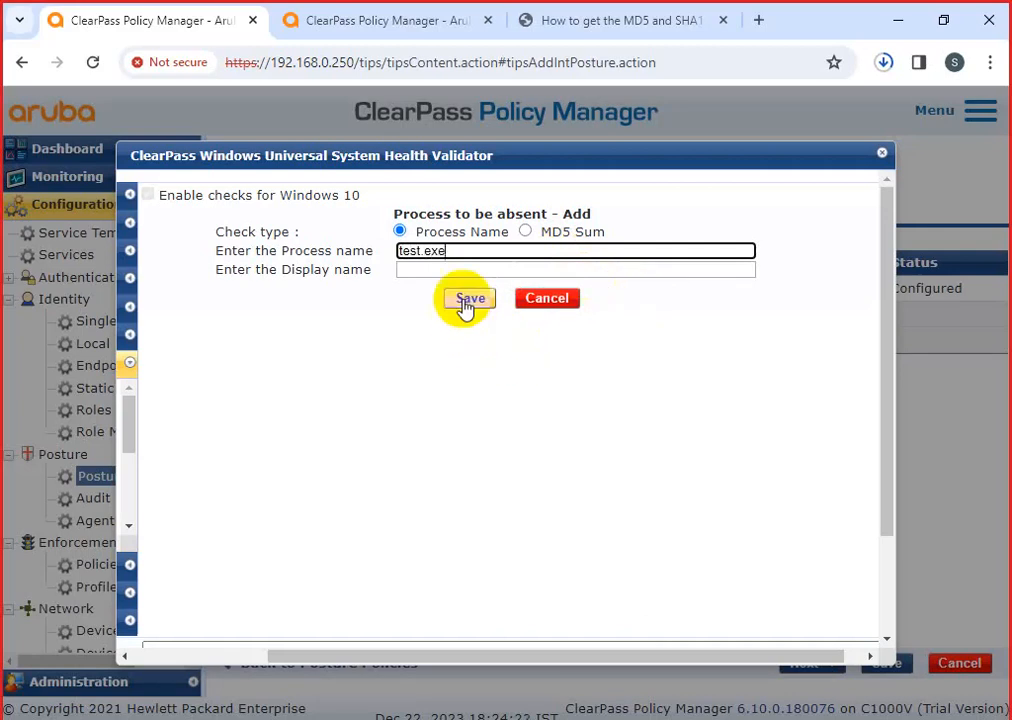
left_click(453, 273)
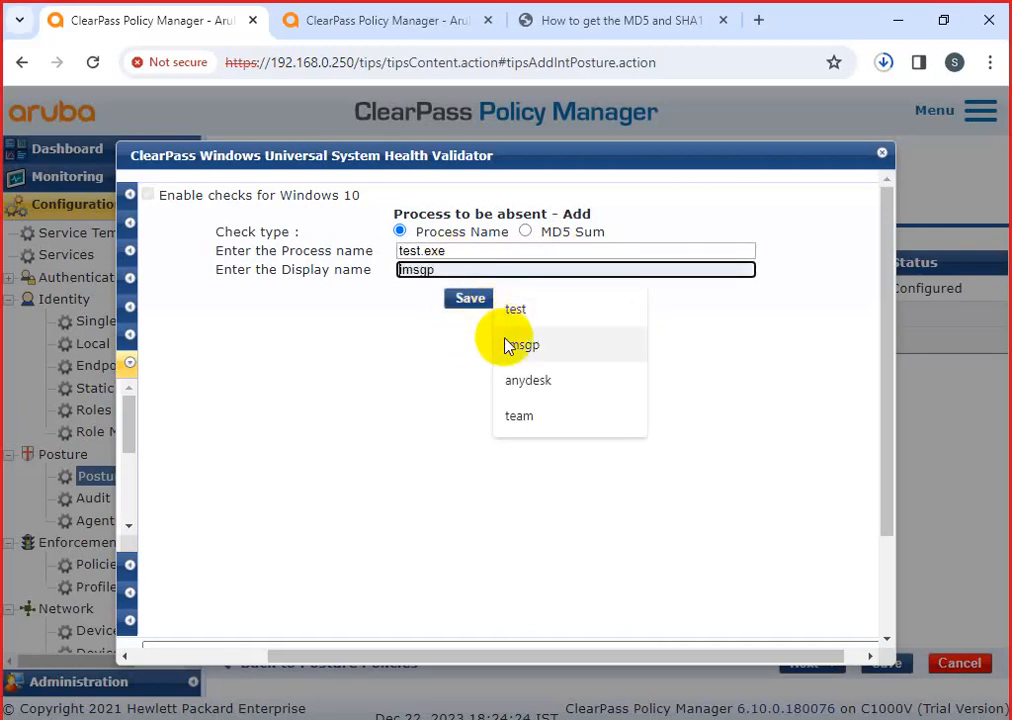
left_click(500, 312)
left_click(484, 303)
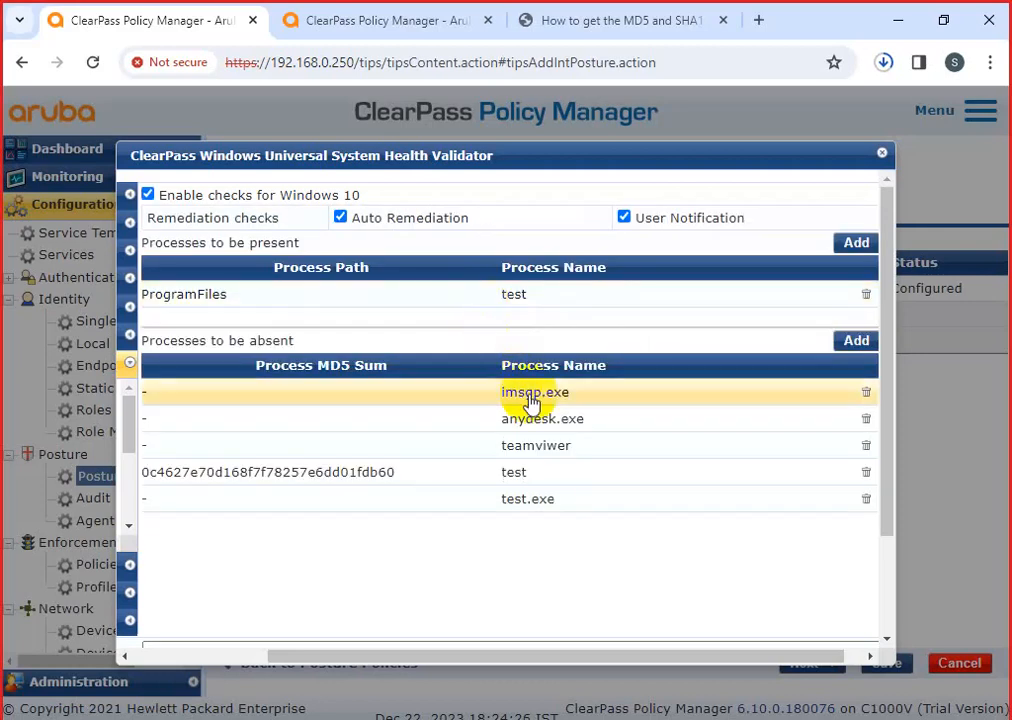
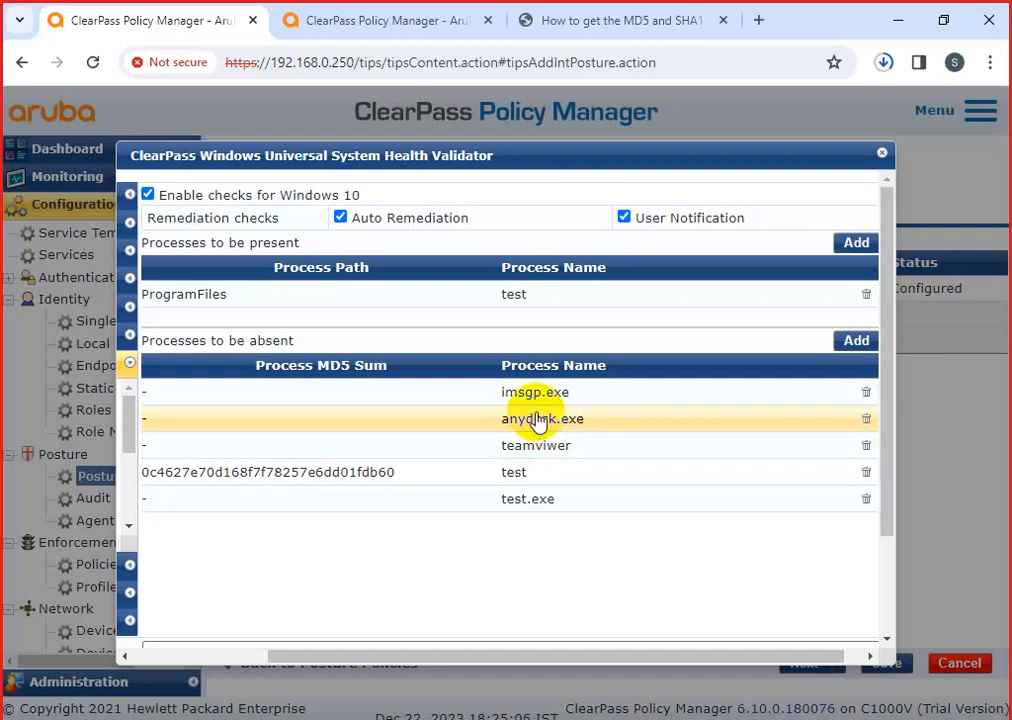
Start a Windows 10 registry key to be present, try the HKEY_CURRENT_USER and HKEY_LOCAL_MACHINE hives, and discard the entry
scroll(538, 418, "down", 3)
scroll(533, 420, "up", 3)
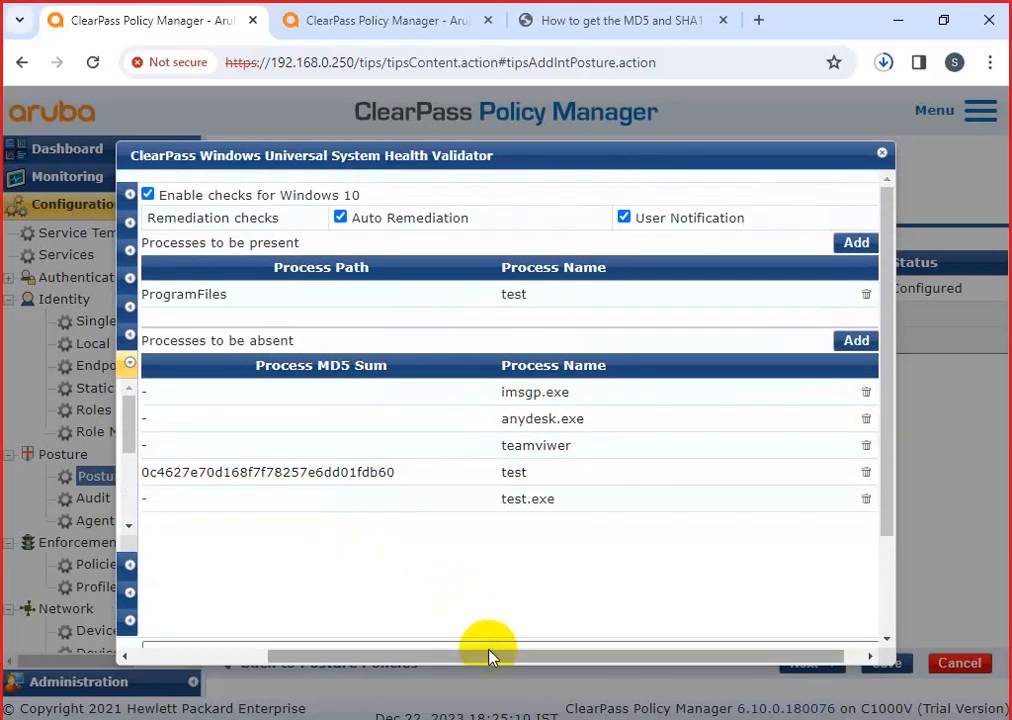
left_click_drag(492, 657, 288, 648)
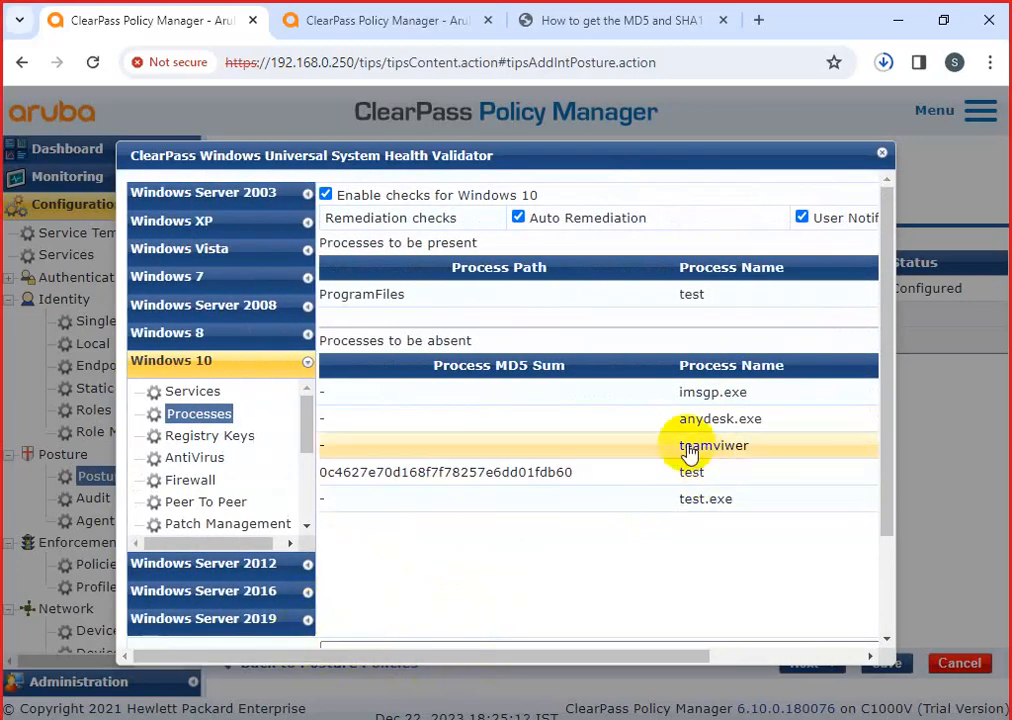
left_click(240, 436)
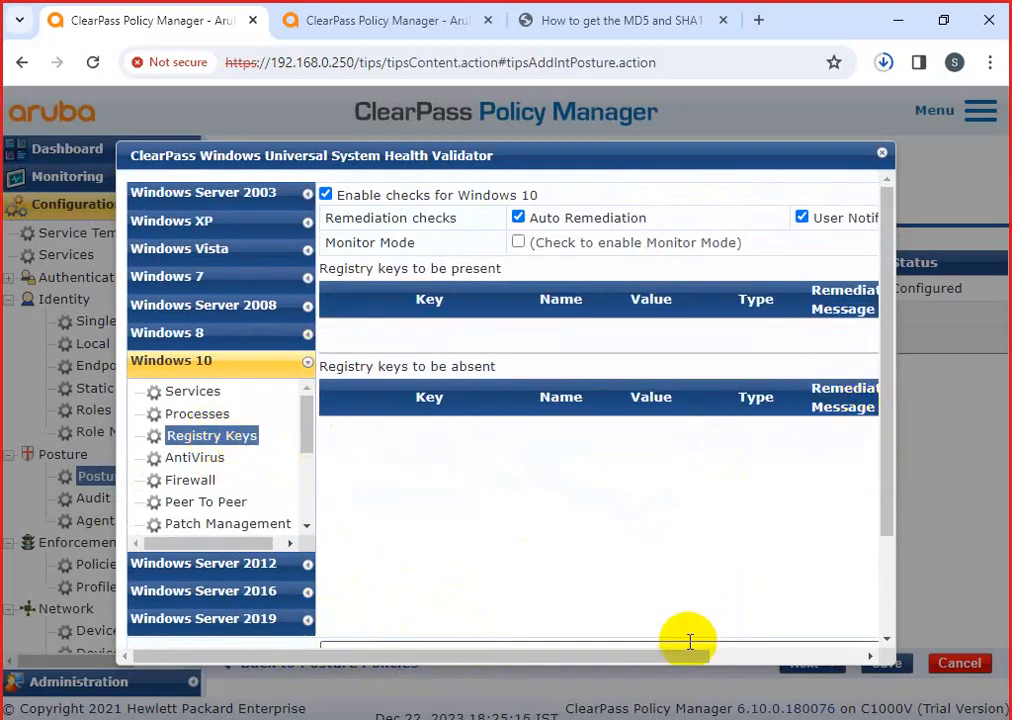
left_click_drag(671, 657, 836, 652)
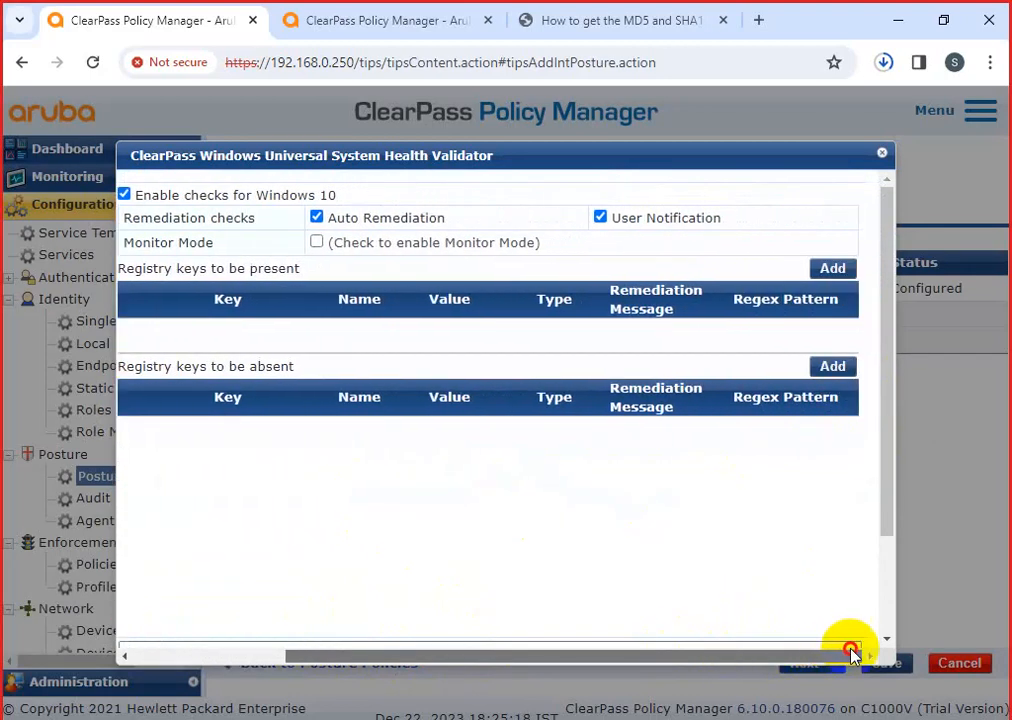
left_click(831, 268)
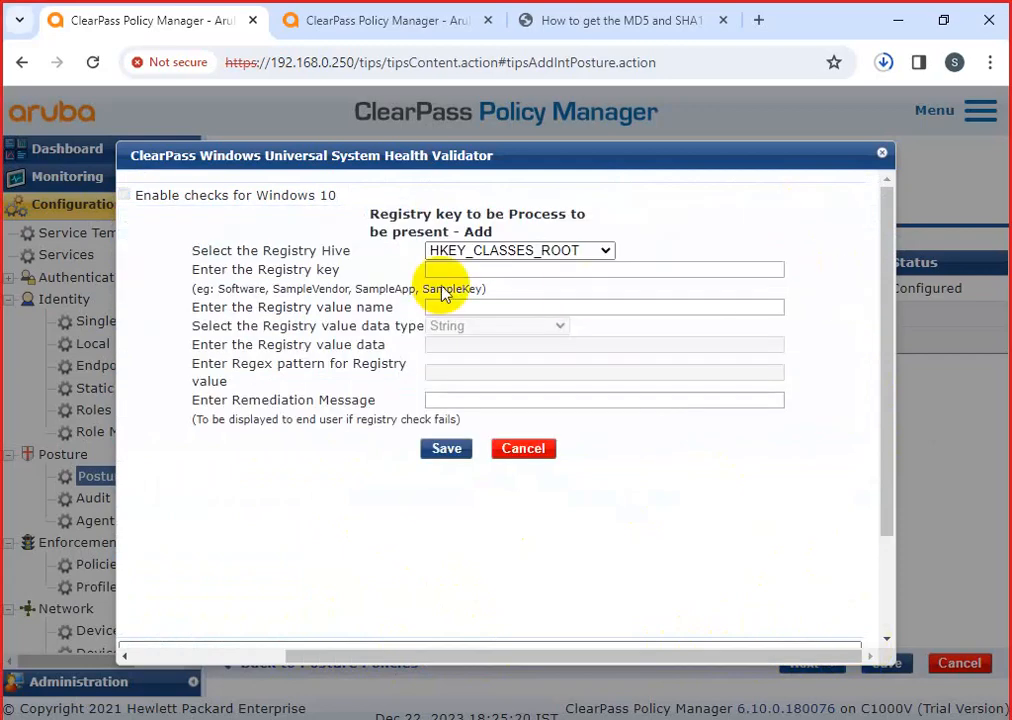
left_click(605, 252)
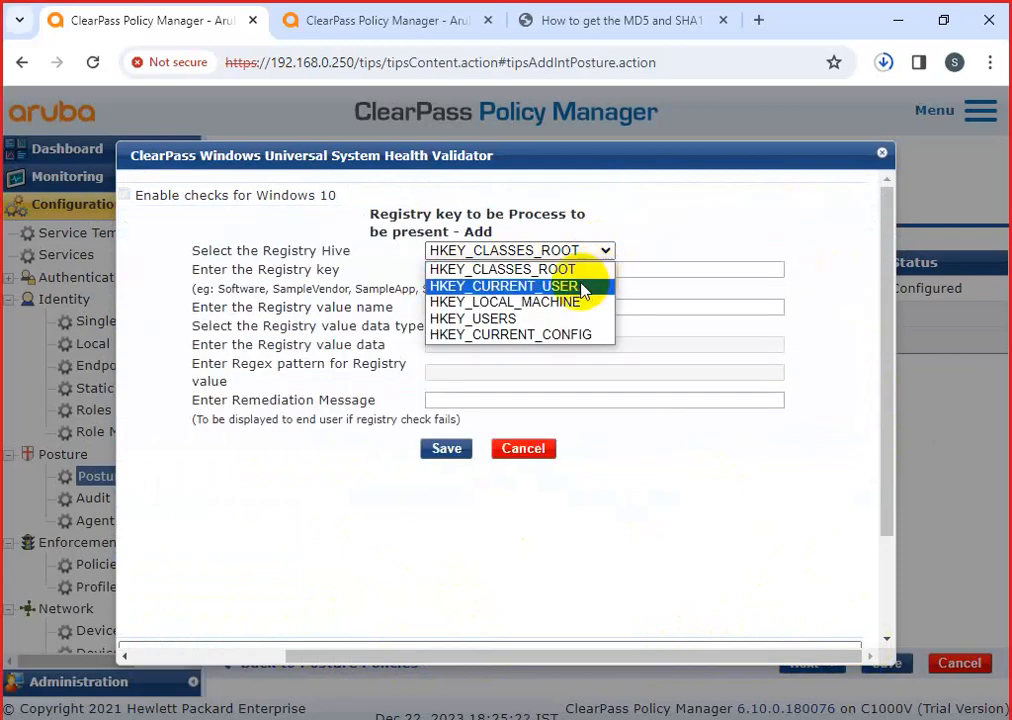
left_click(583, 286)
left_click(514, 304)
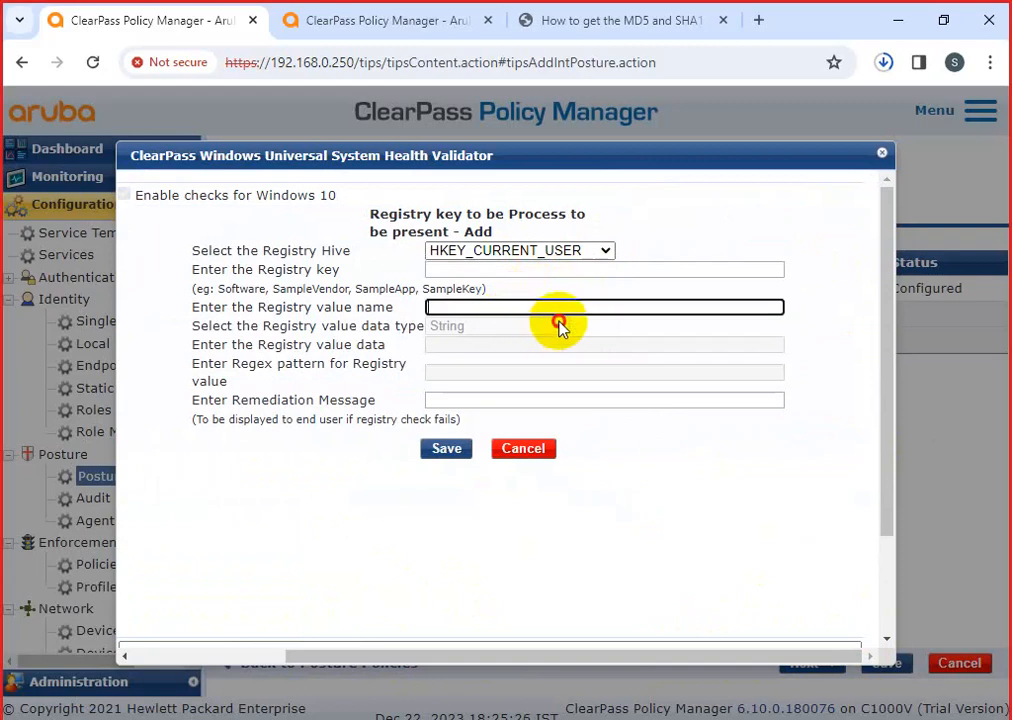
left_click(572, 252)
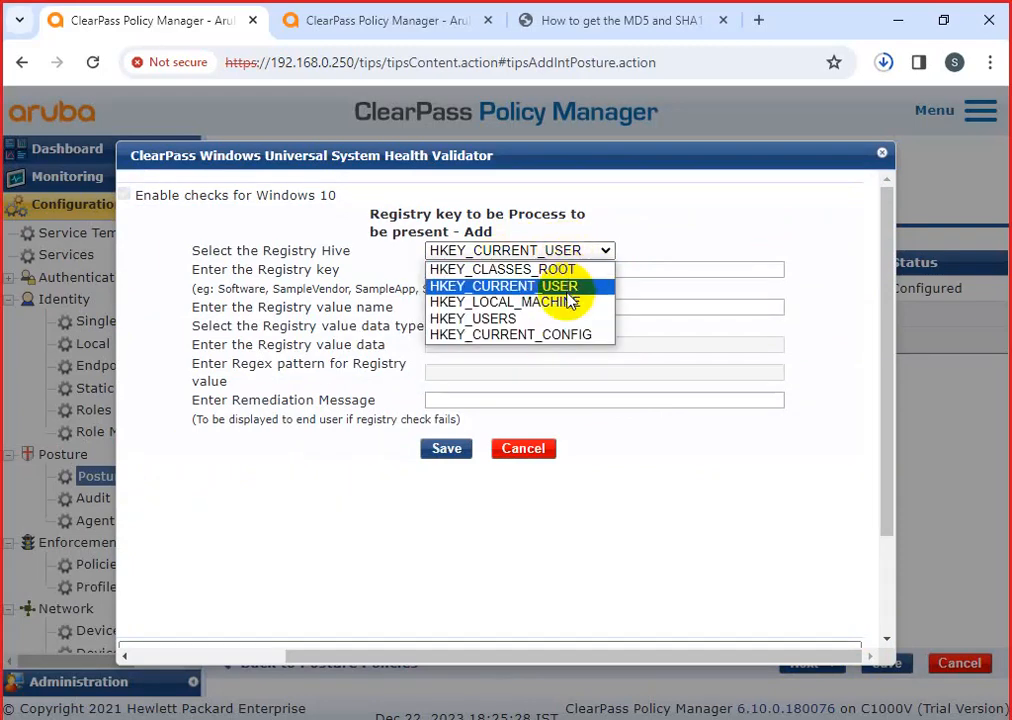
left_click(572, 297)
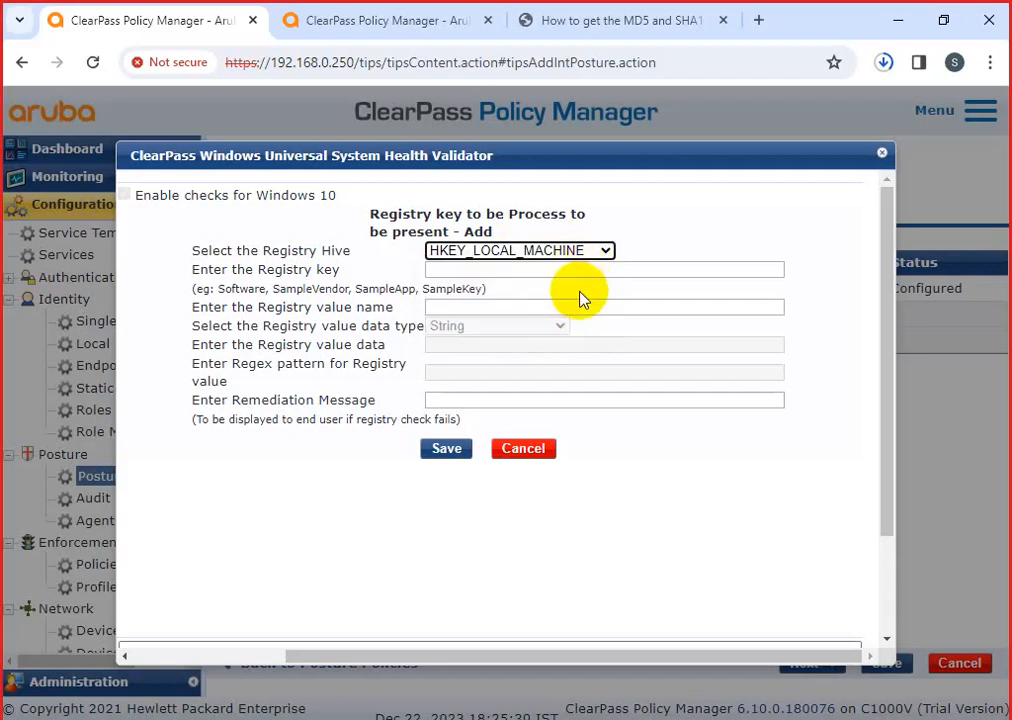
left_click(536, 449)
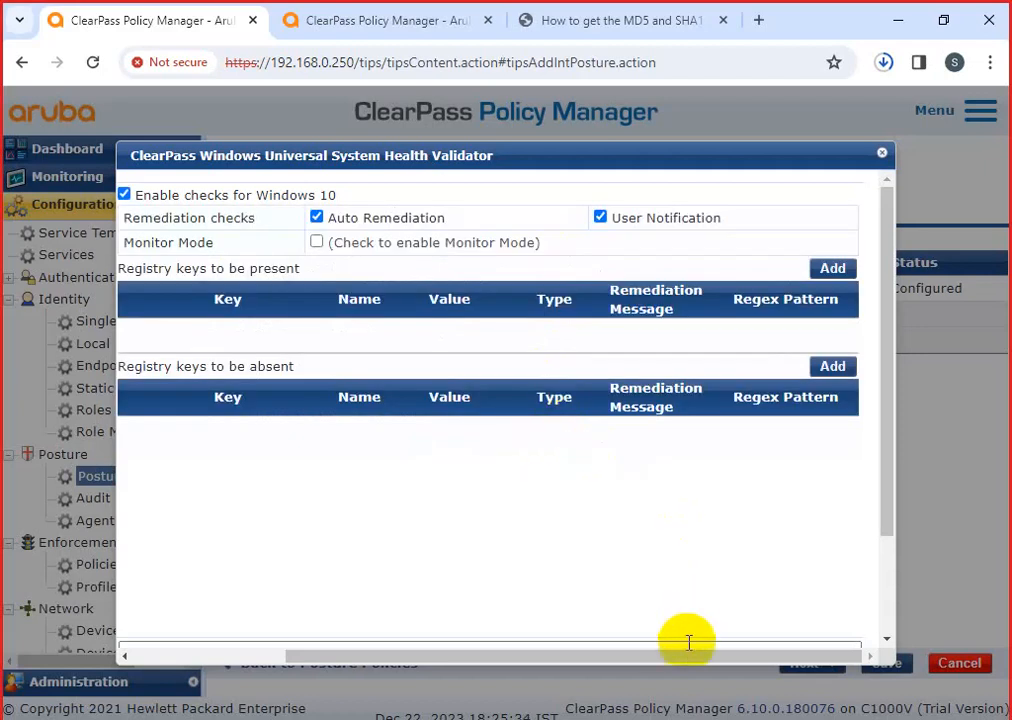
Enable the Windows 10 antivirus application check and add a product-specific entry for AVG AntiVirus Free
left_click_drag(696, 660, 501, 662)
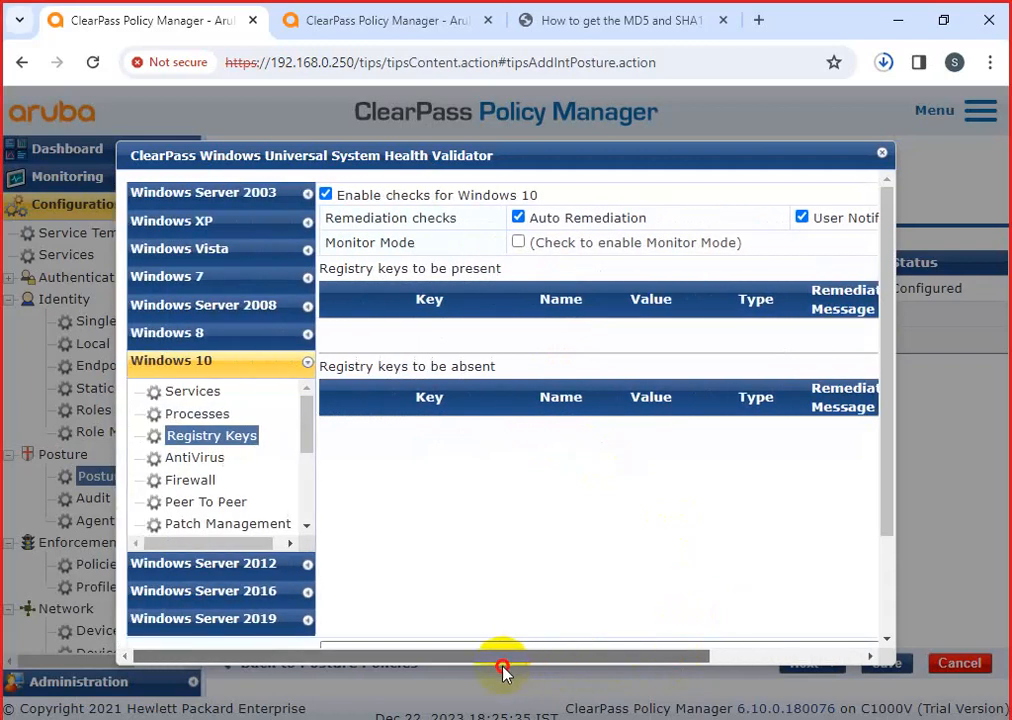
left_click(200, 461)
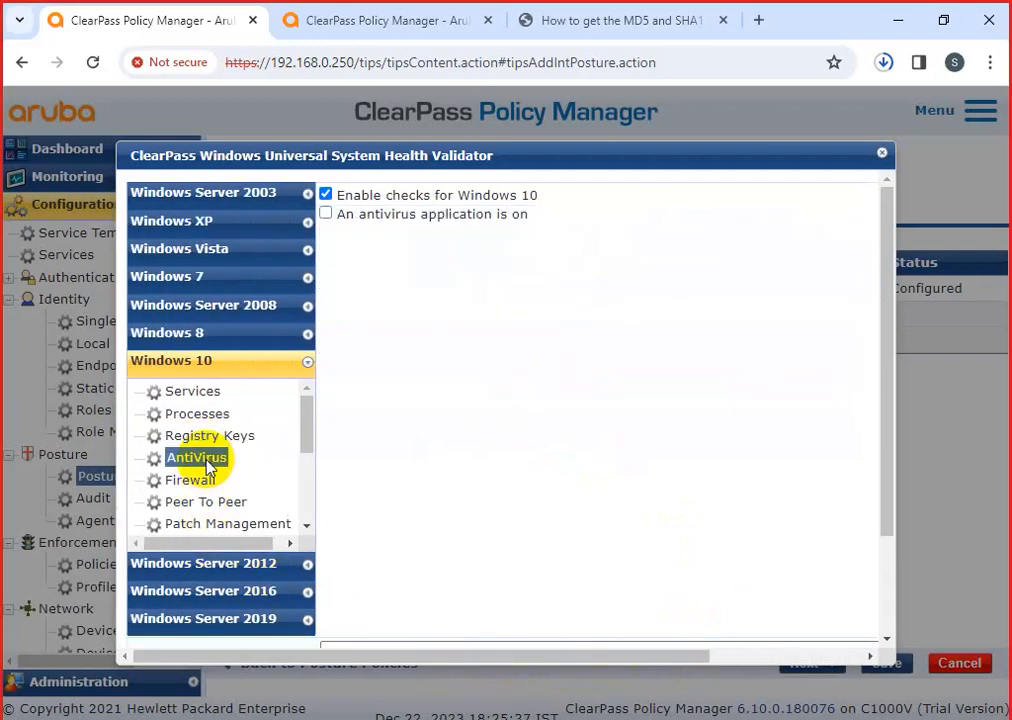
left_click(325, 213)
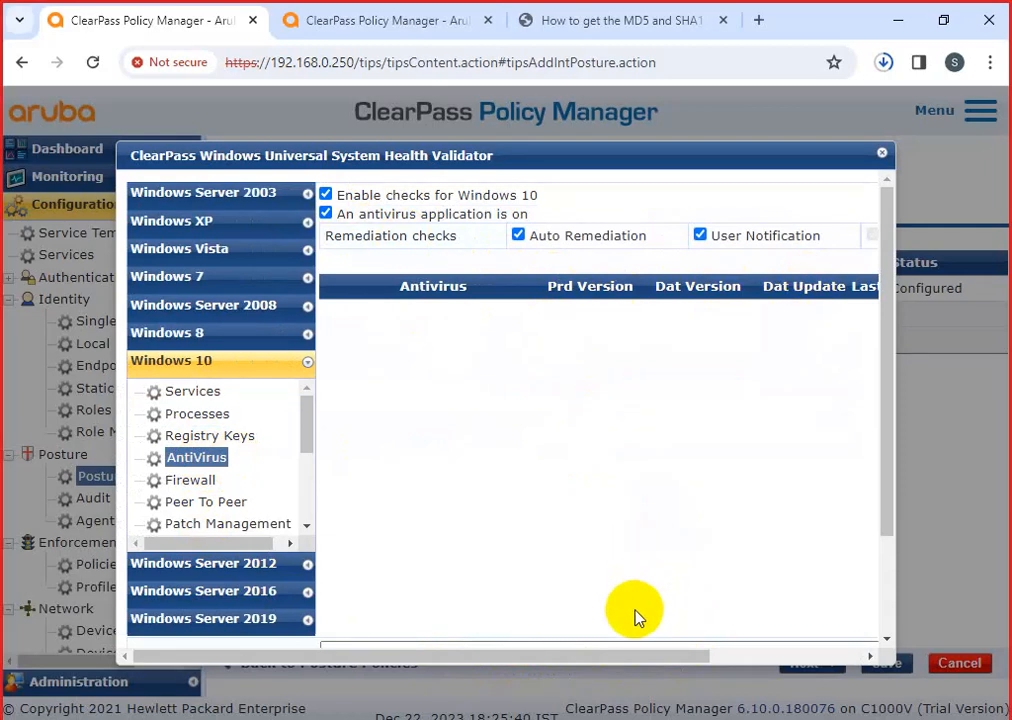
left_click_drag(623, 655, 788, 653)
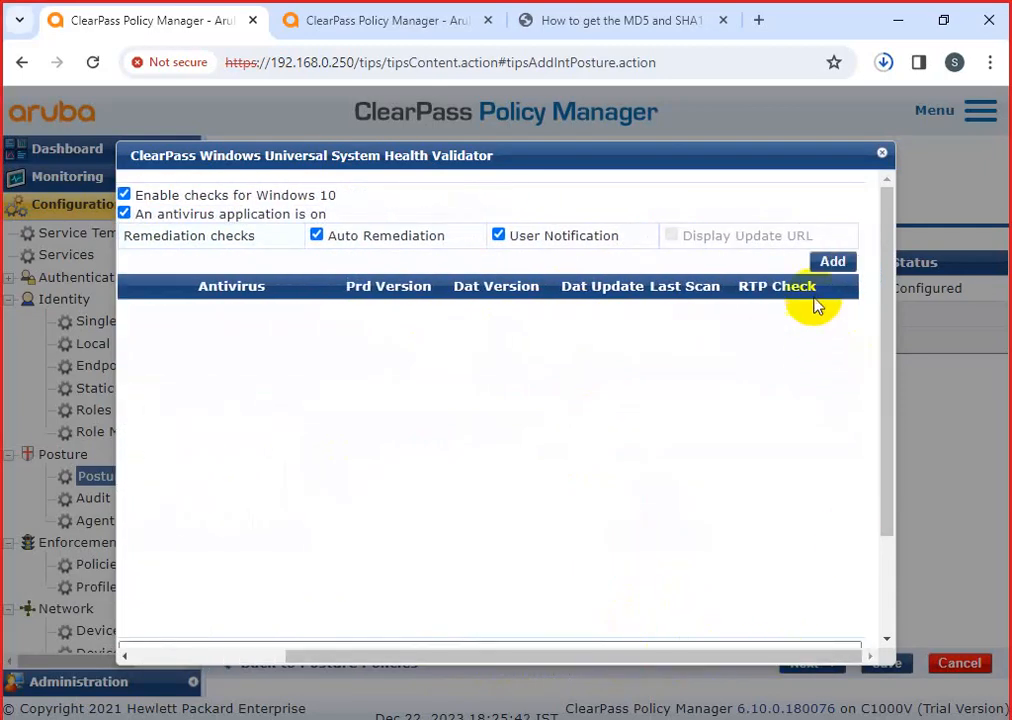
left_click(833, 261)
left_click(419, 262)
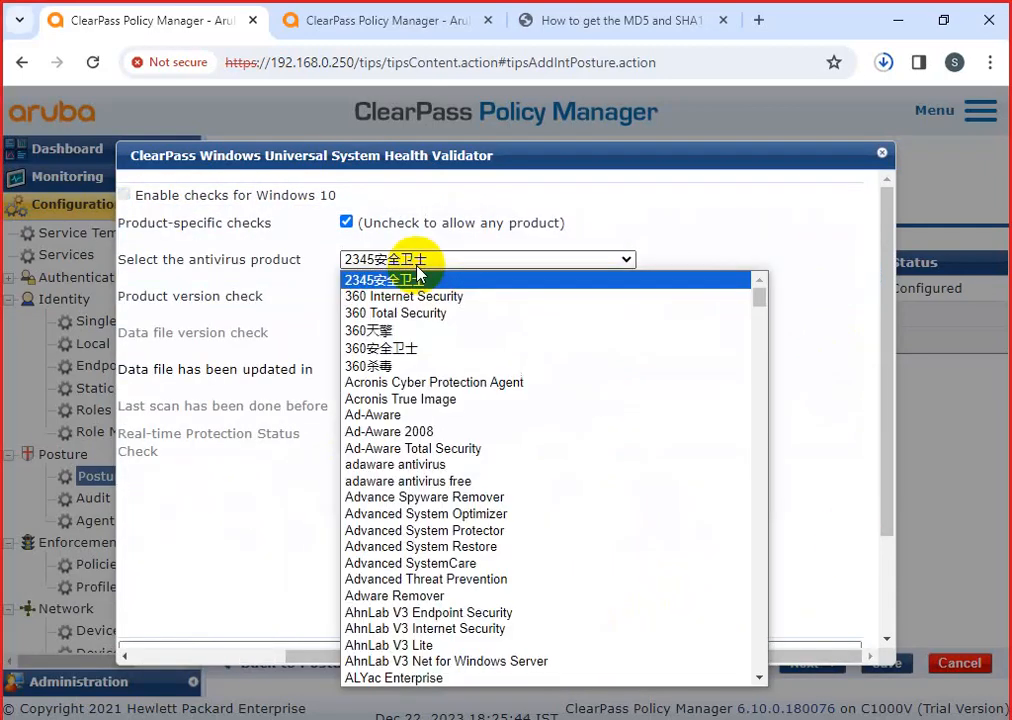
scroll(430, 548, "down", 5)
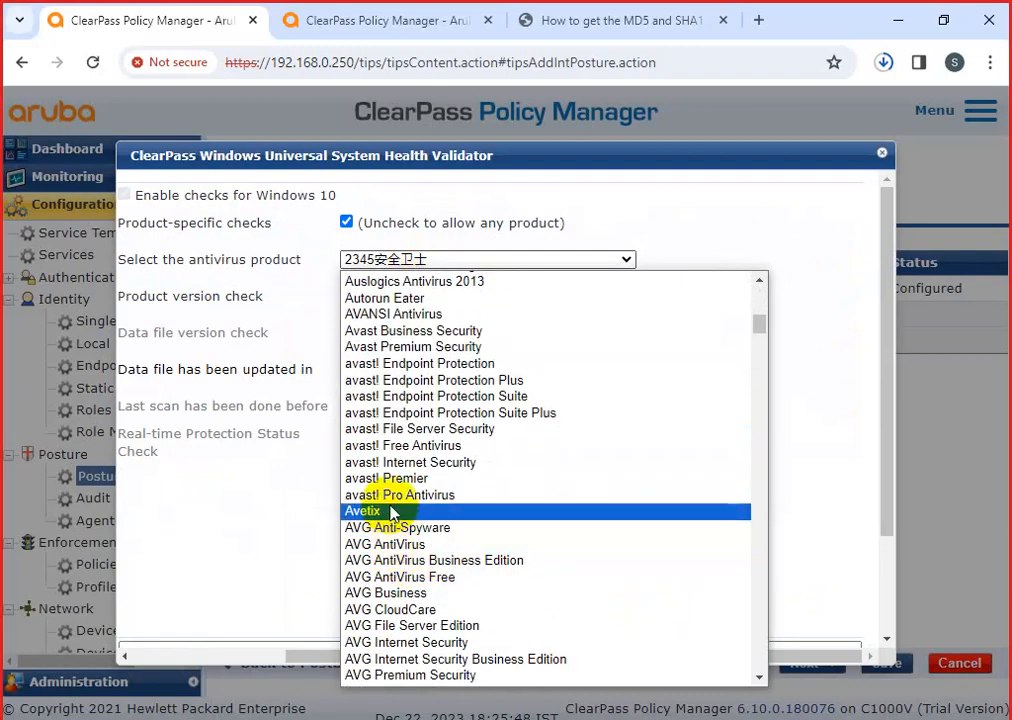
left_click(413, 578)
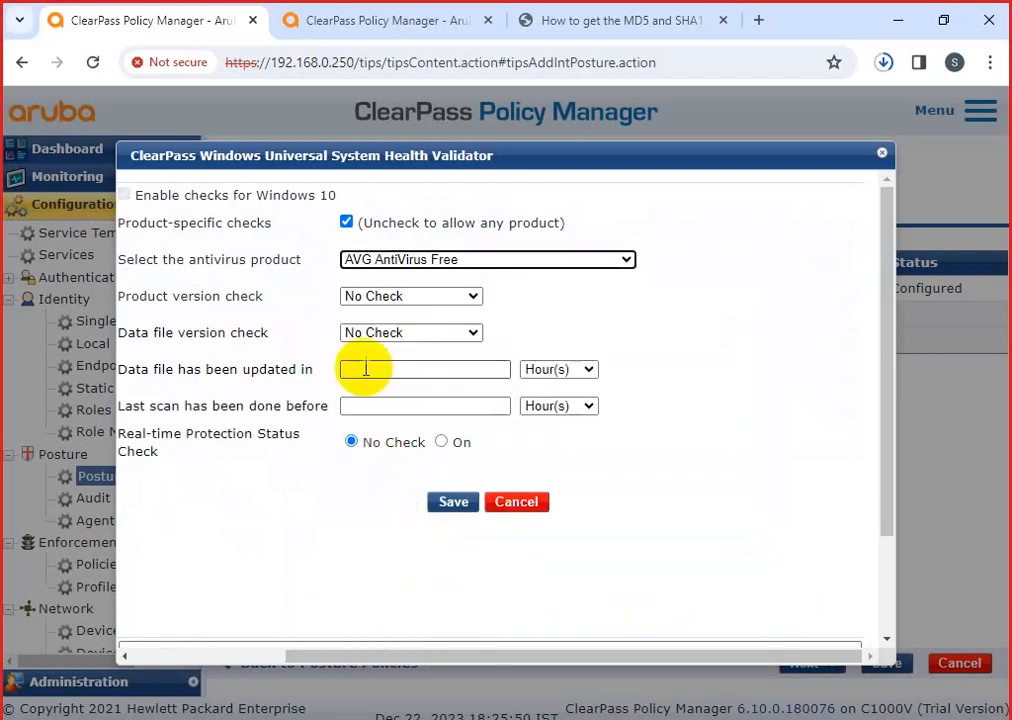
Set the AVG AntiVirus Free product version check to At Least 14.00
left_click(413, 297)
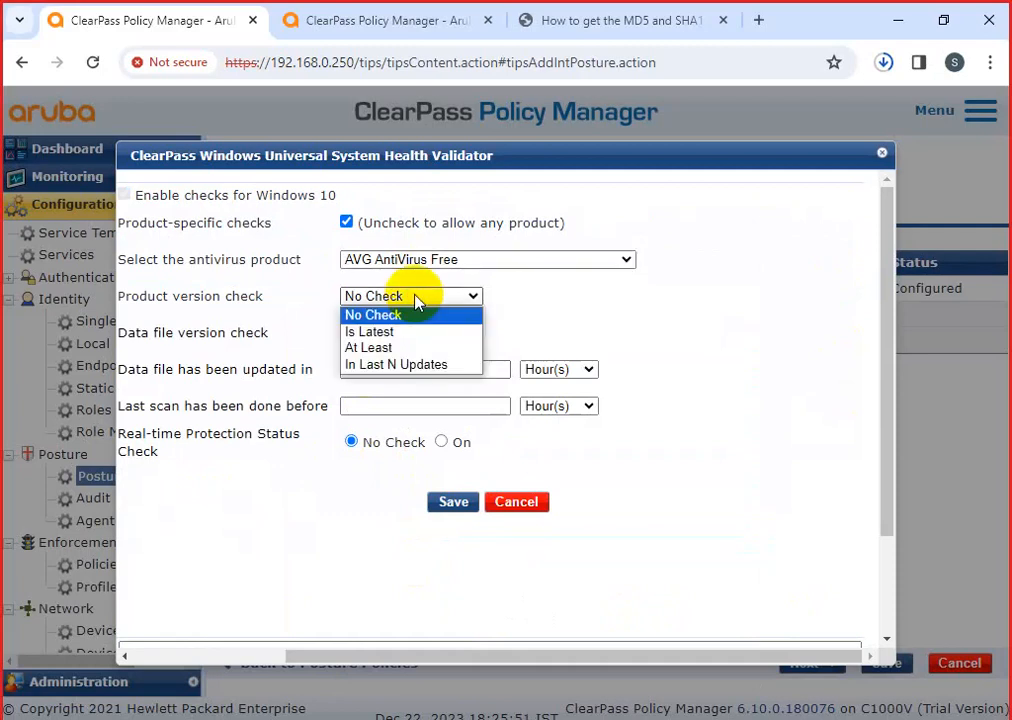
left_click(397, 348)
left_click(627, 297)
type("1")
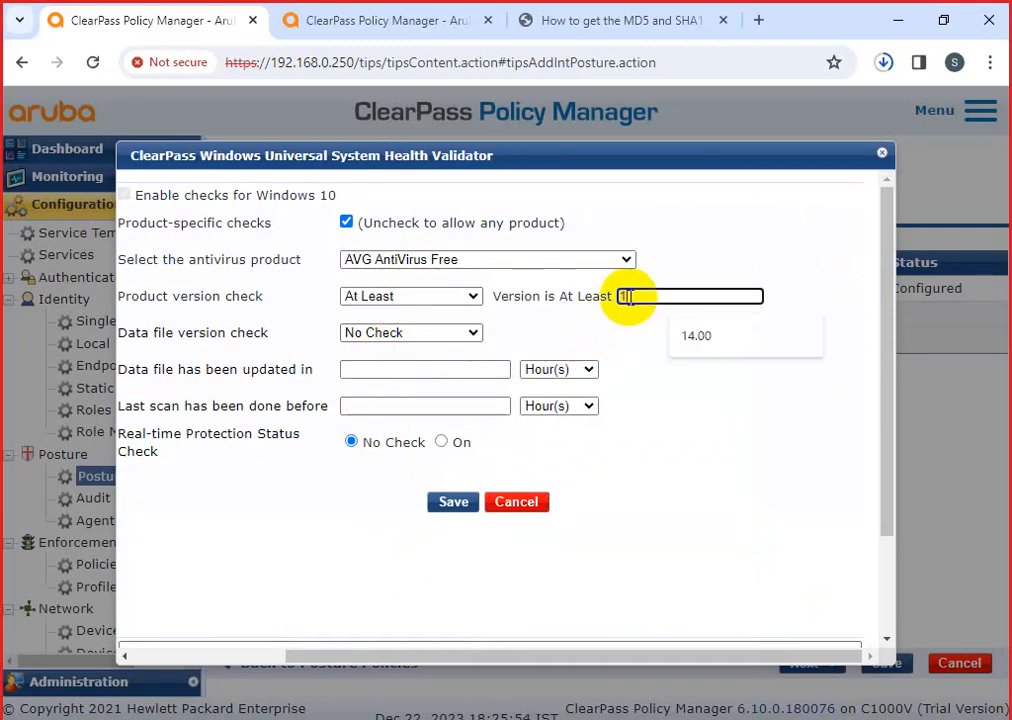
type("4.00")
left_click(646, 351)
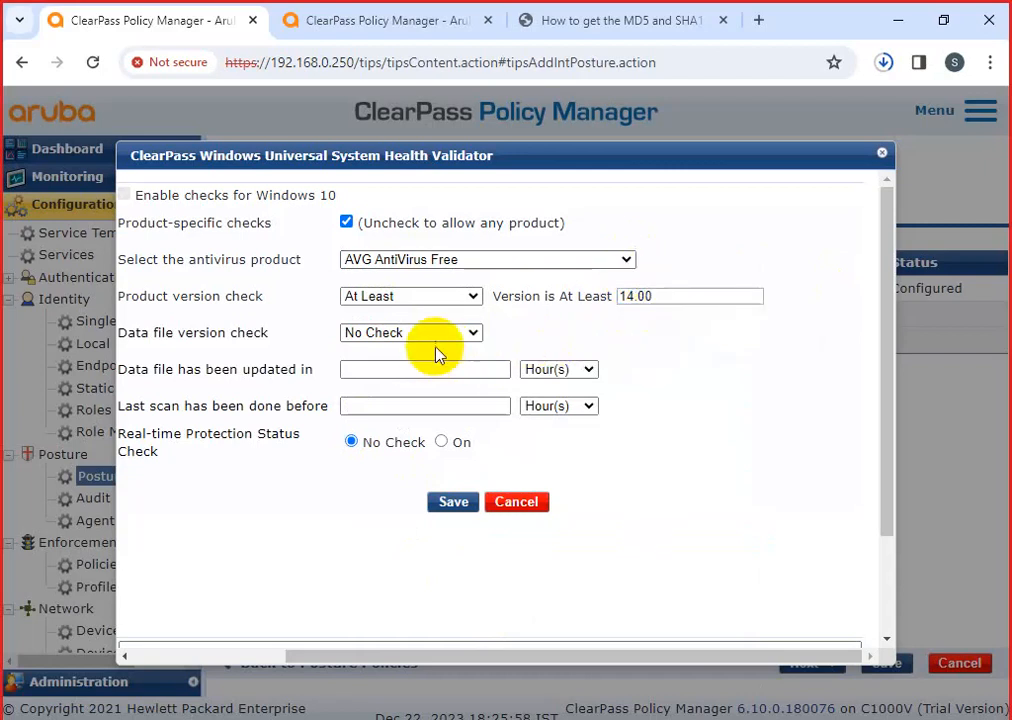
Set the antivirus data file version check to At Least 14.00
left_click(434, 335)
left_click(418, 386)
left_click(630, 334)
type("14.00")
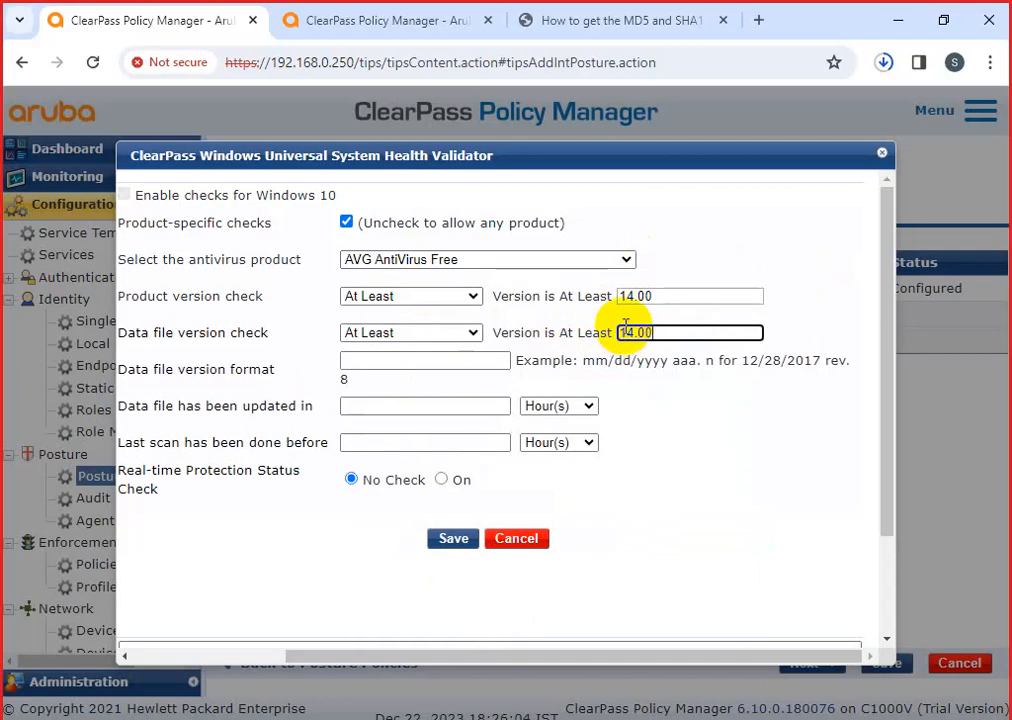
Set the data file version format of the AVG AntiVirus Free check to 12/28/2023
left_click(832, 320)
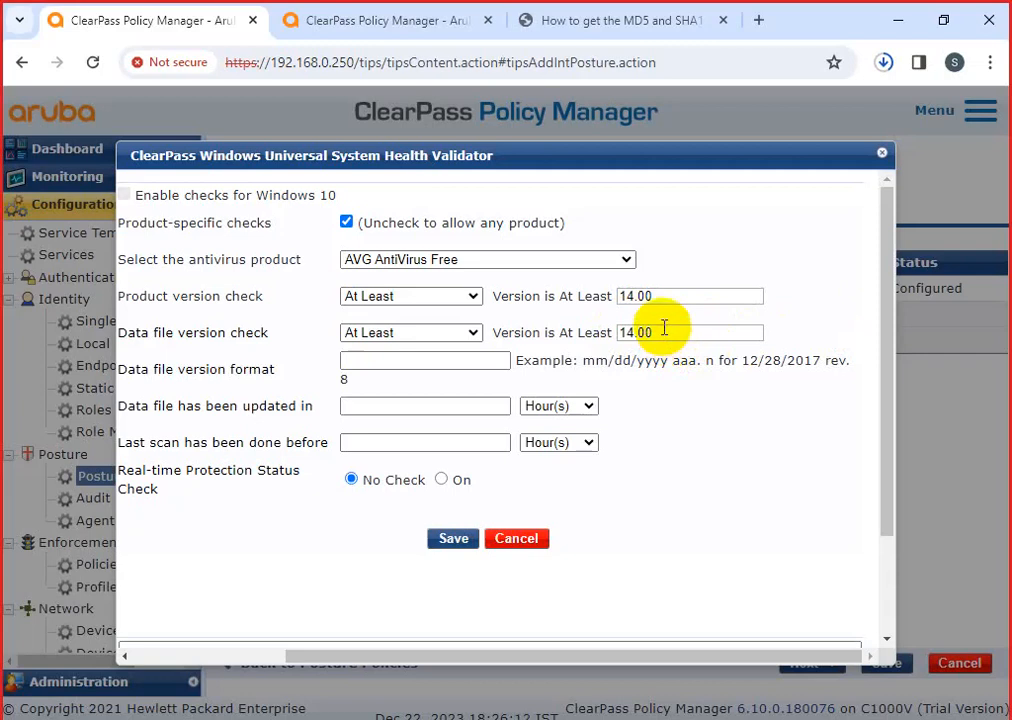
left_click(434, 363)
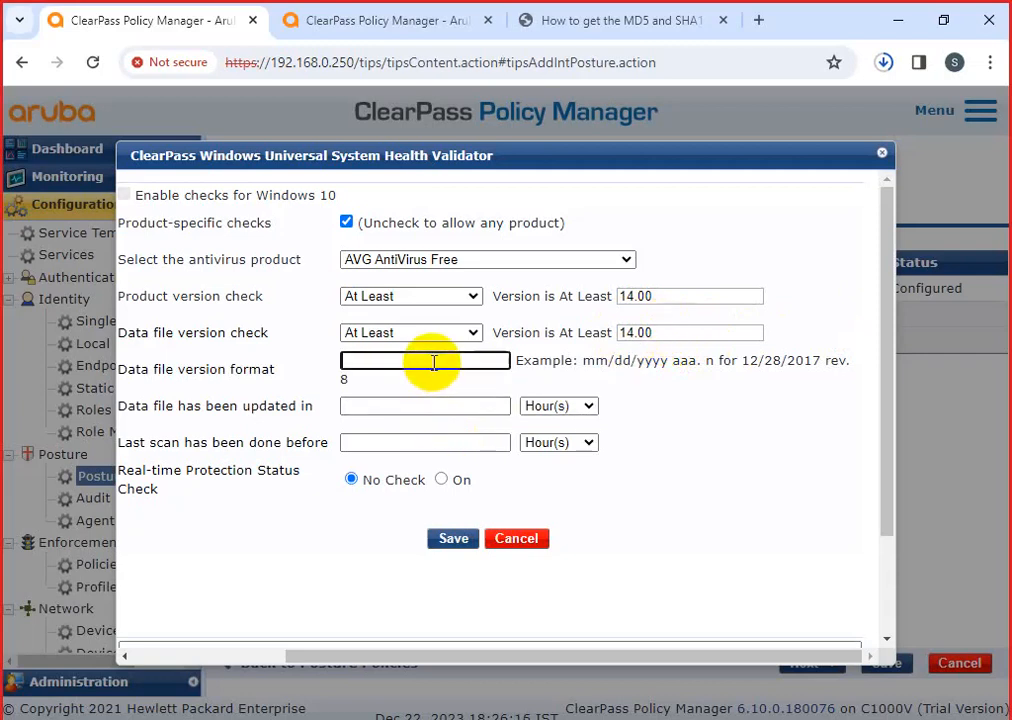
type("12/28")
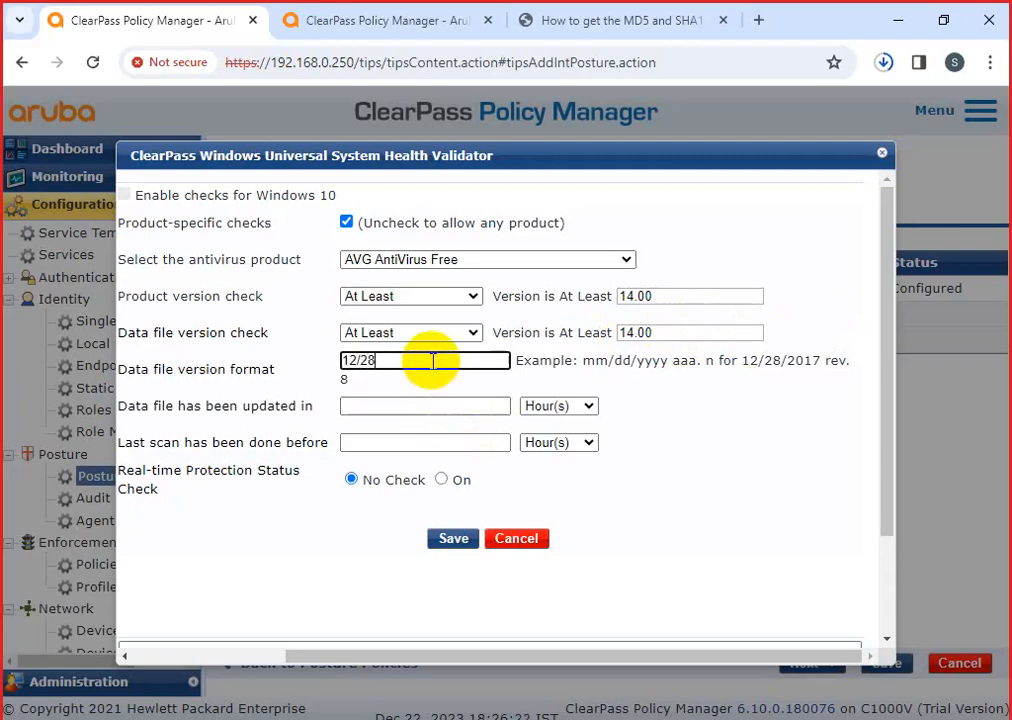
type("/2023")
Set the data file update and last scan limits to 1 hour with real-time protection On, and save the antivirus check
left_click(421, 406)
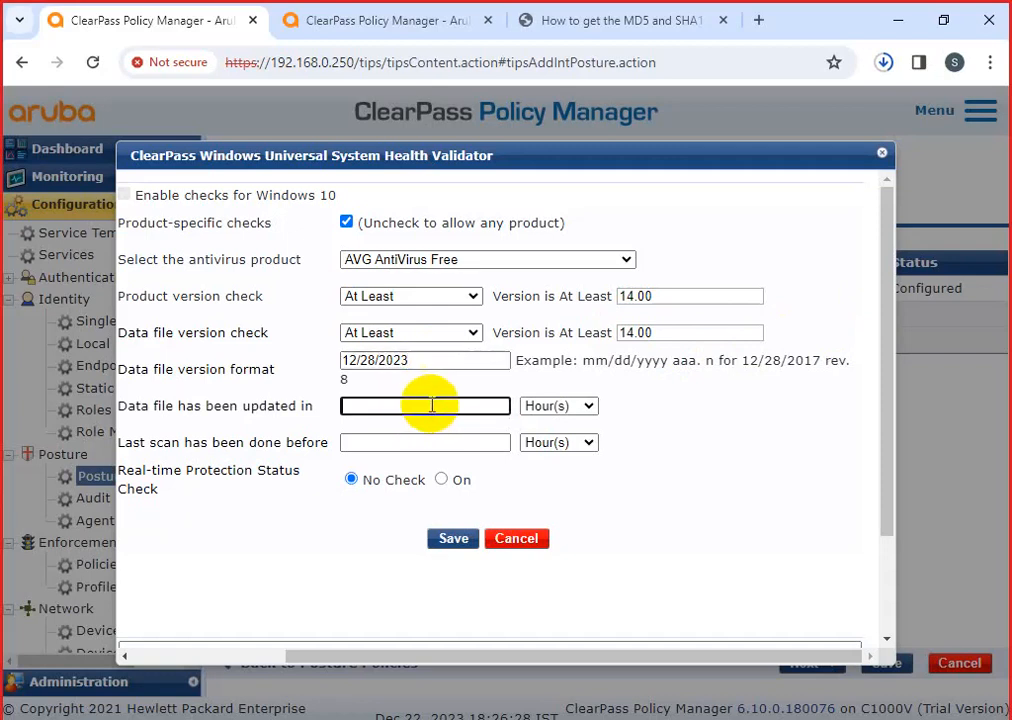
type("1")
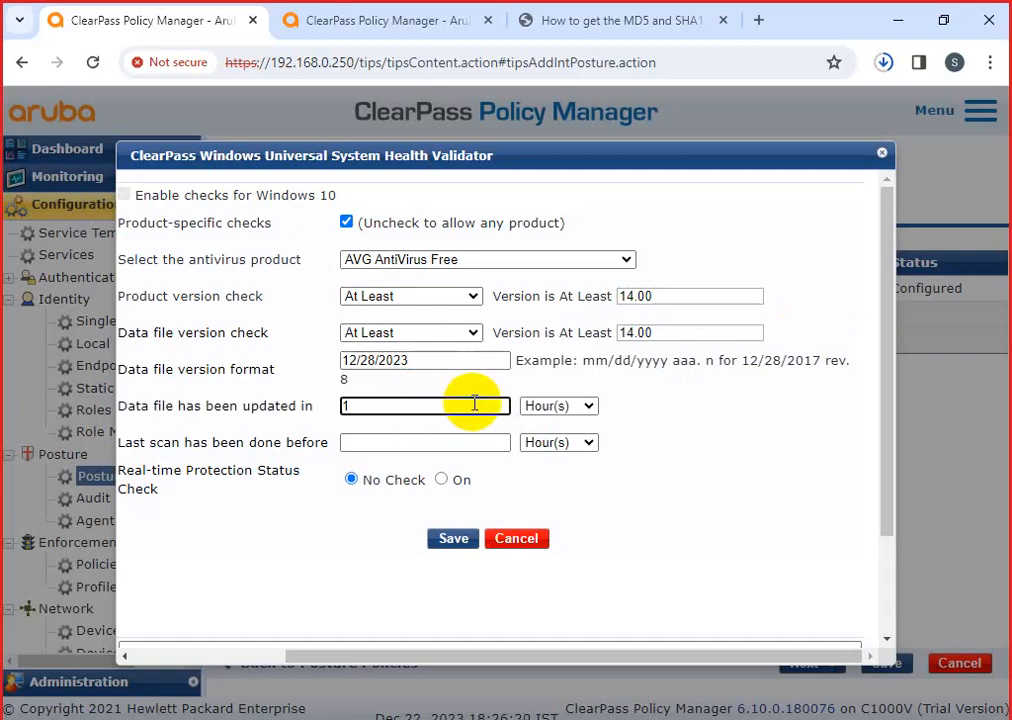
left_click(452, 444)
type("1")
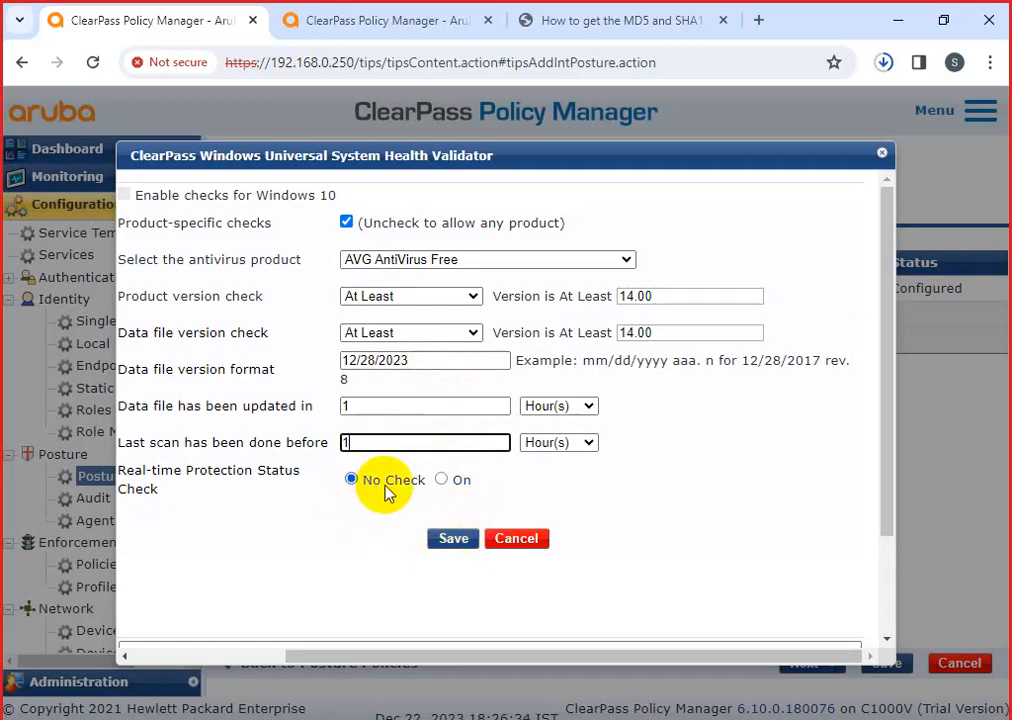
left_click(440, 480)
left_click(451, 540)
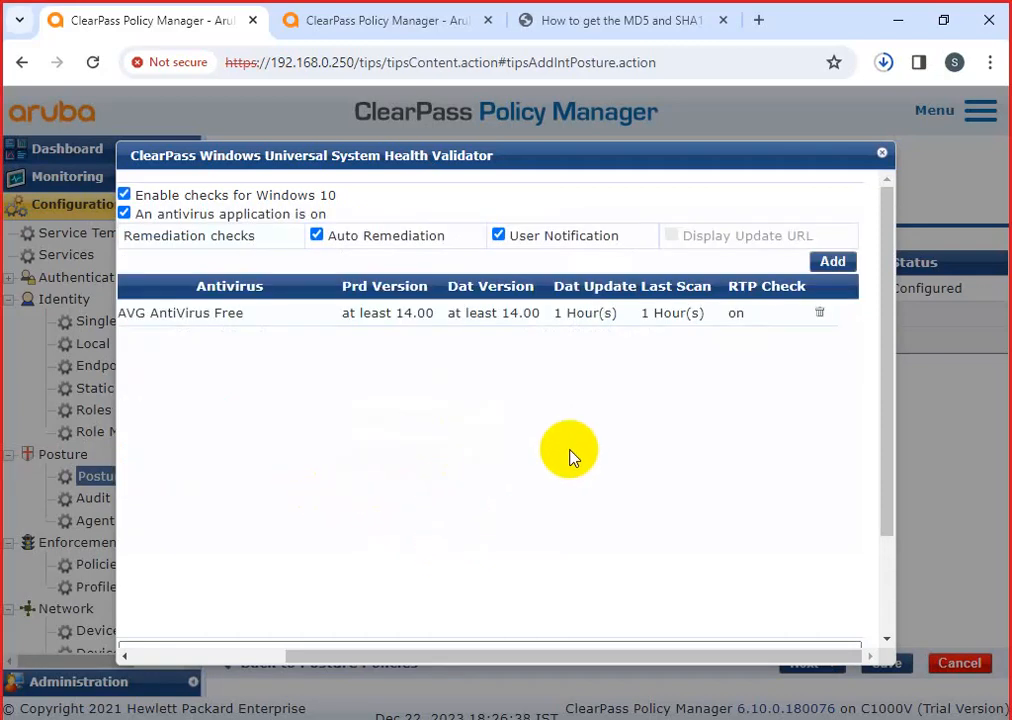
Reopen the AVG AntiVirus Free entry, review its product and data file version requirements, and save it without edits
left_click_drag(524, 658, 347, 648)
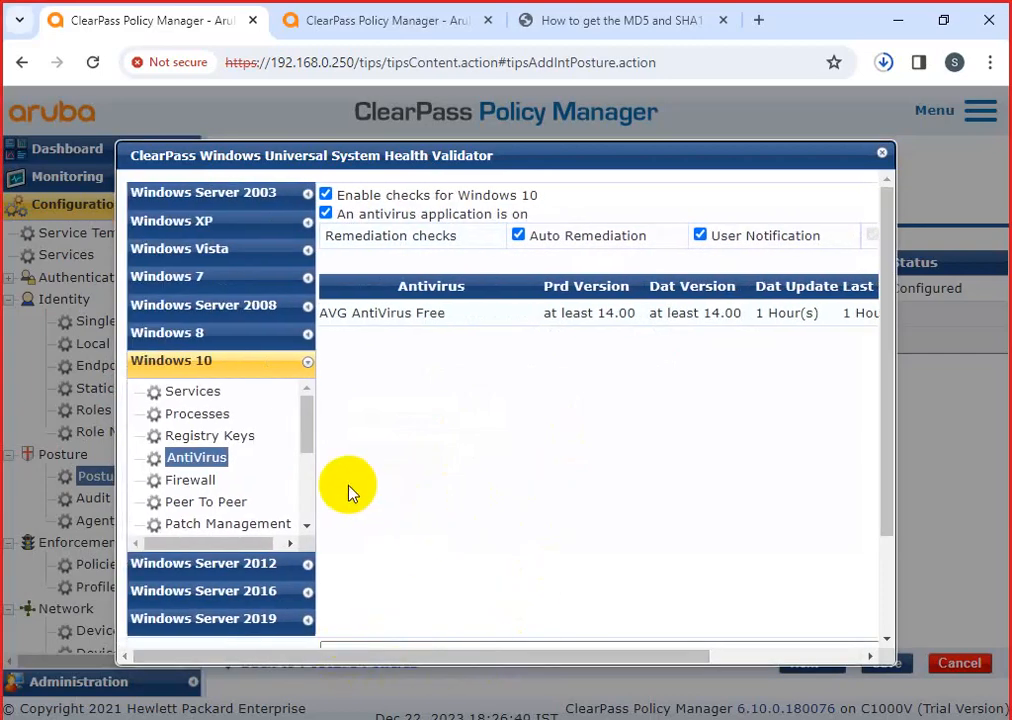
left_click(578, 316)
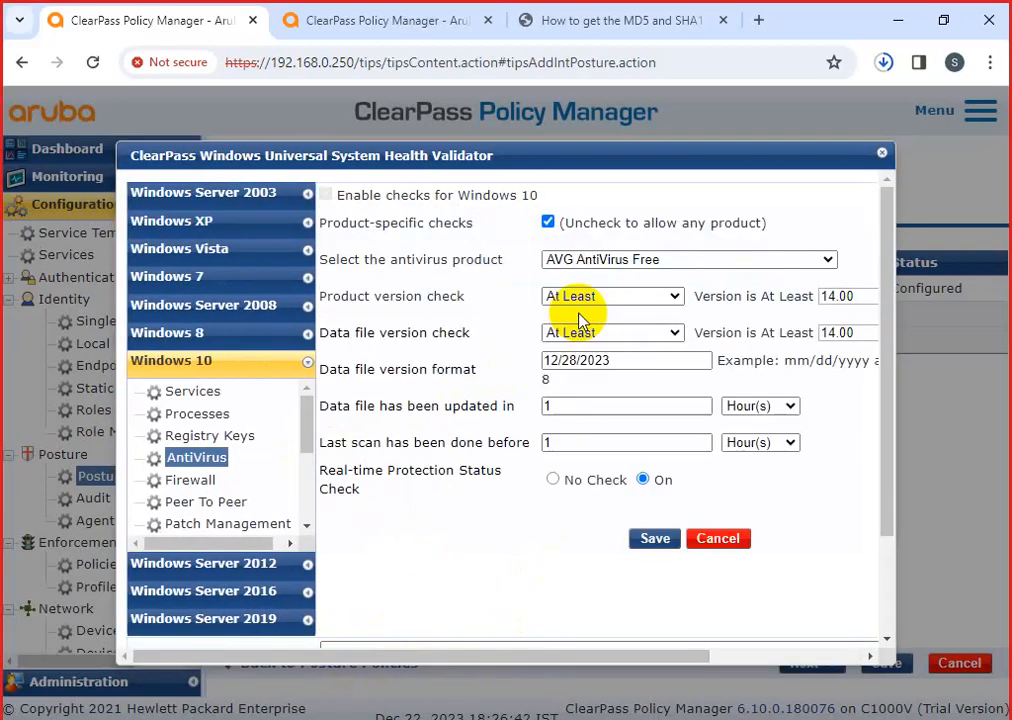
left_click_drag(582, 657, 689, 660)
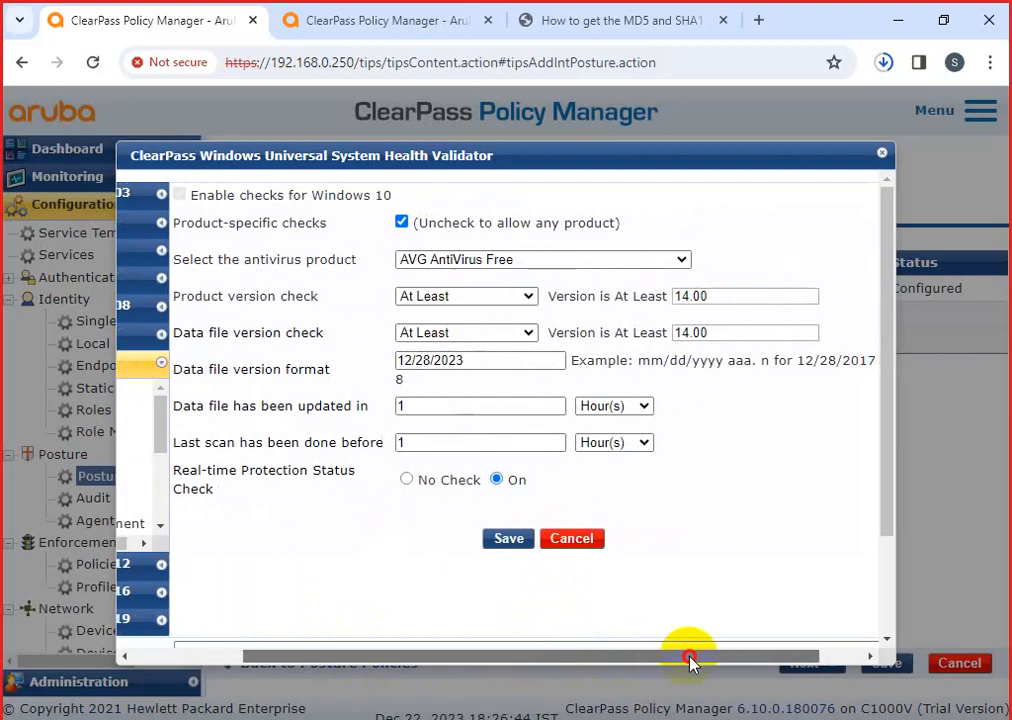
left_click_drag(712, 295, 661, 295)
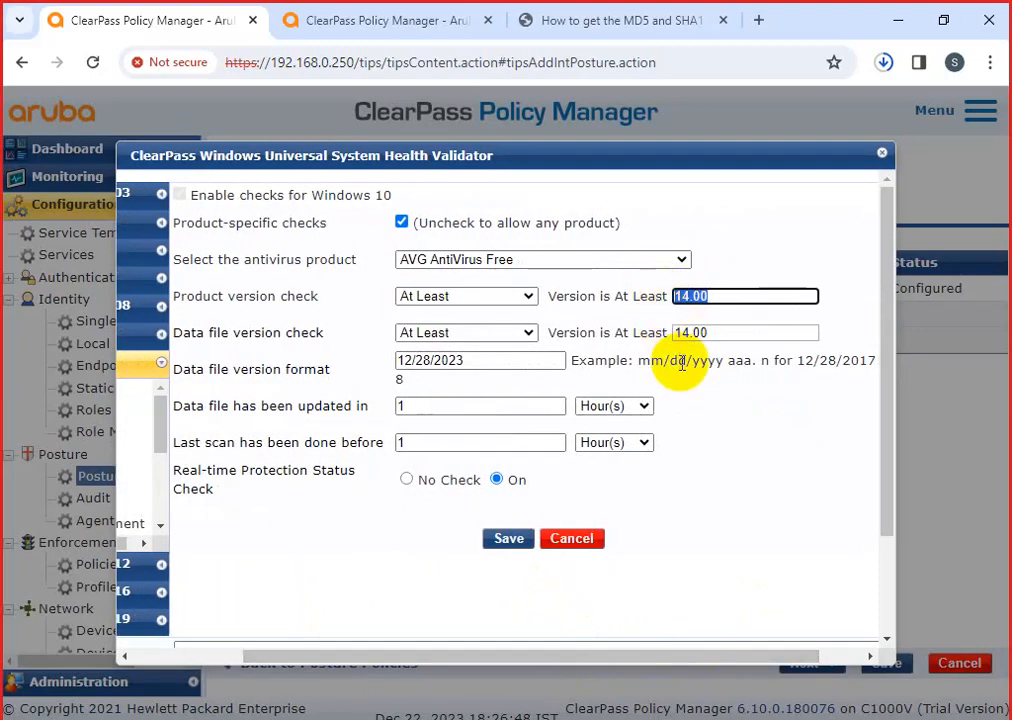
left_click_drag(718, 332, 651, 345)
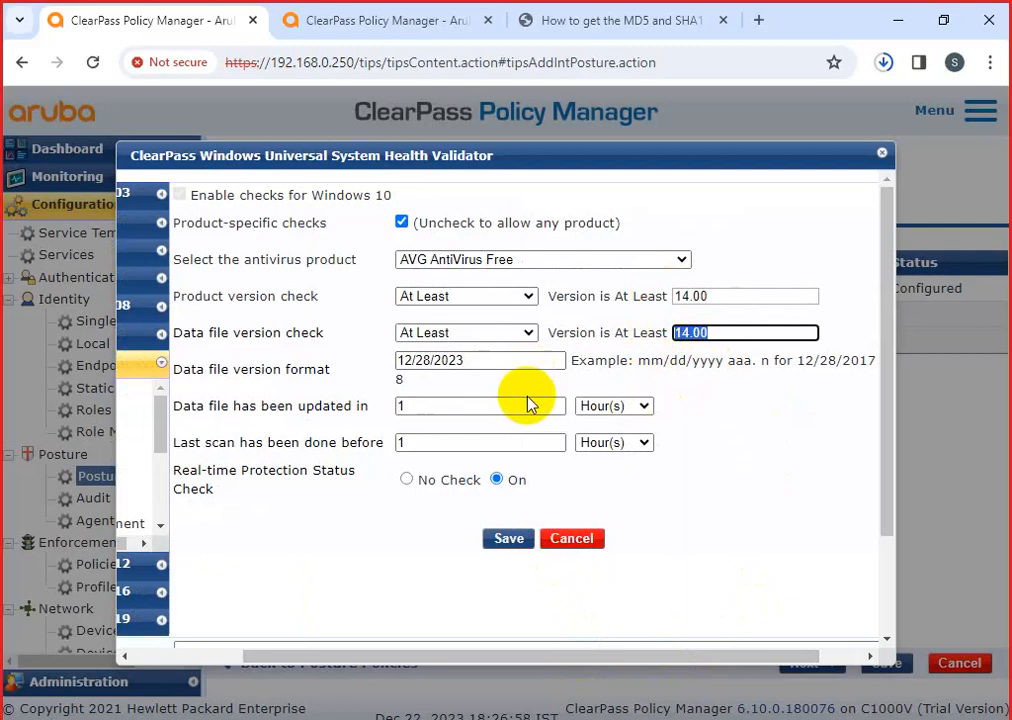
left_click_drag(705, 334, 669, 296)
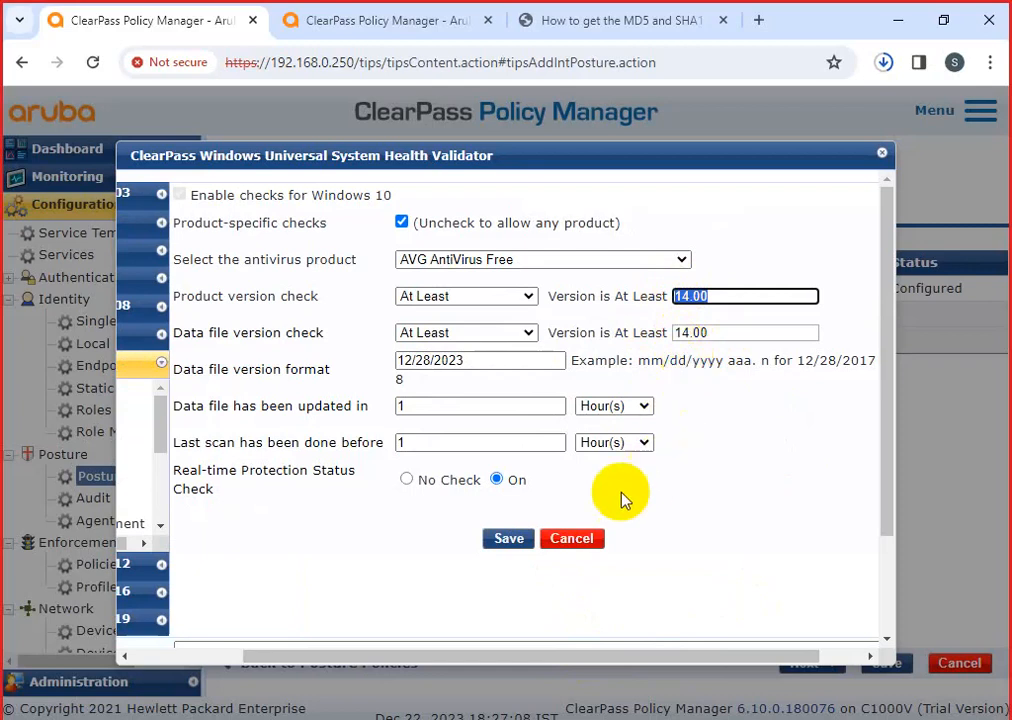
left_click(510, 538)
Enable the Windows 10 firewall application check to look over its options, and disable it again
left_click_drag(562, 659, 398, 662)
left_click(192, 480)
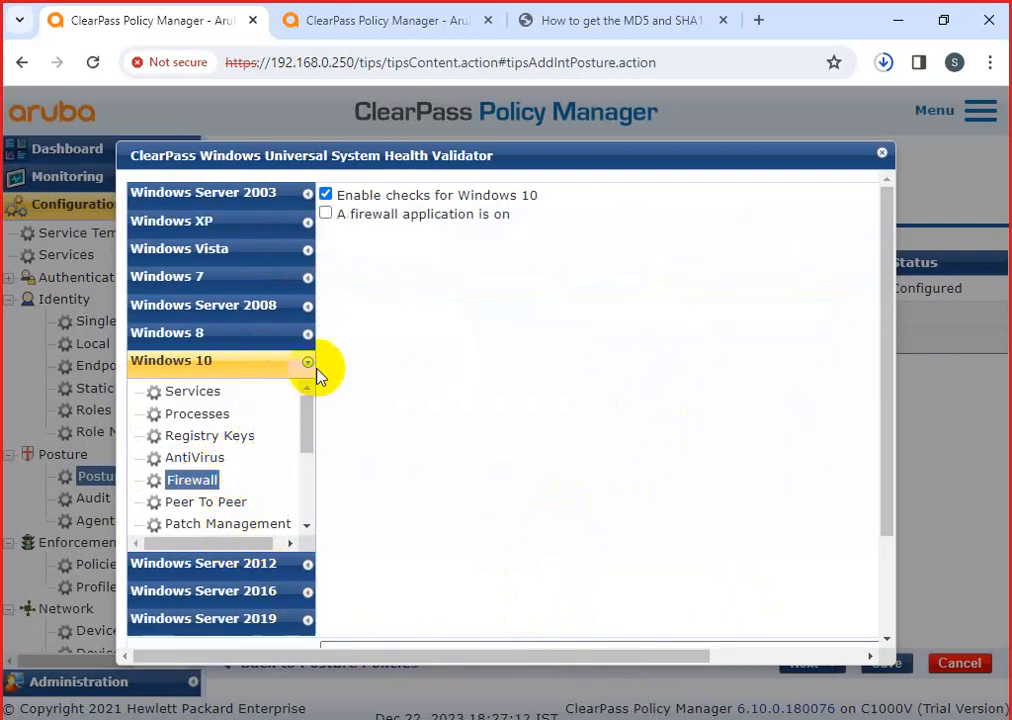
left_click(383, 218)
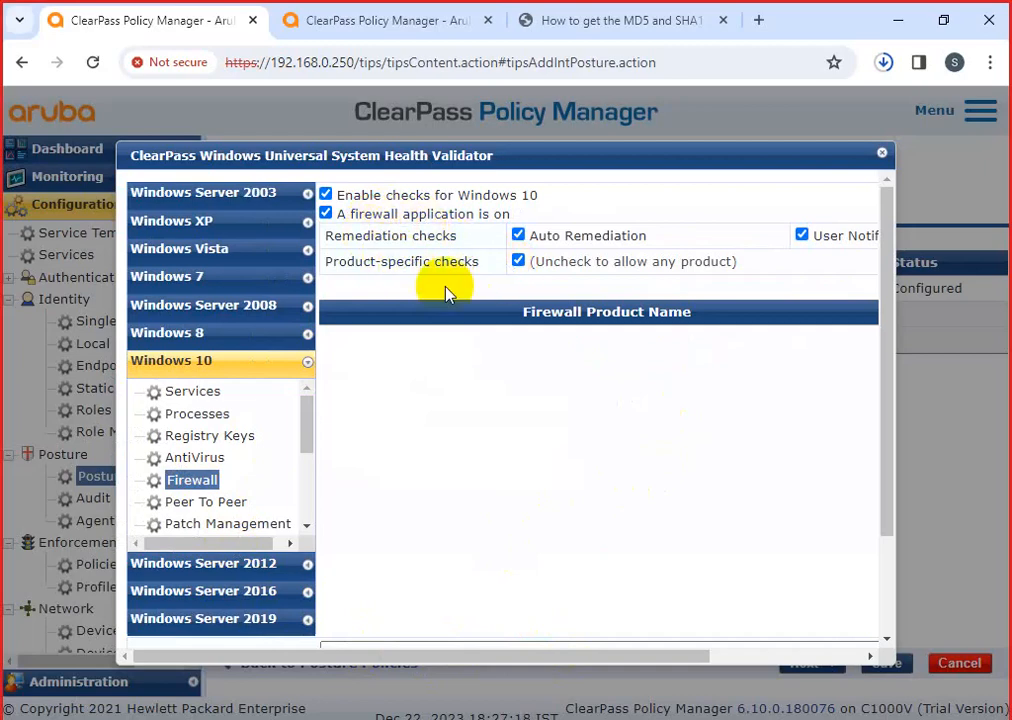
left_click_drag(655, 657, 502, 571)
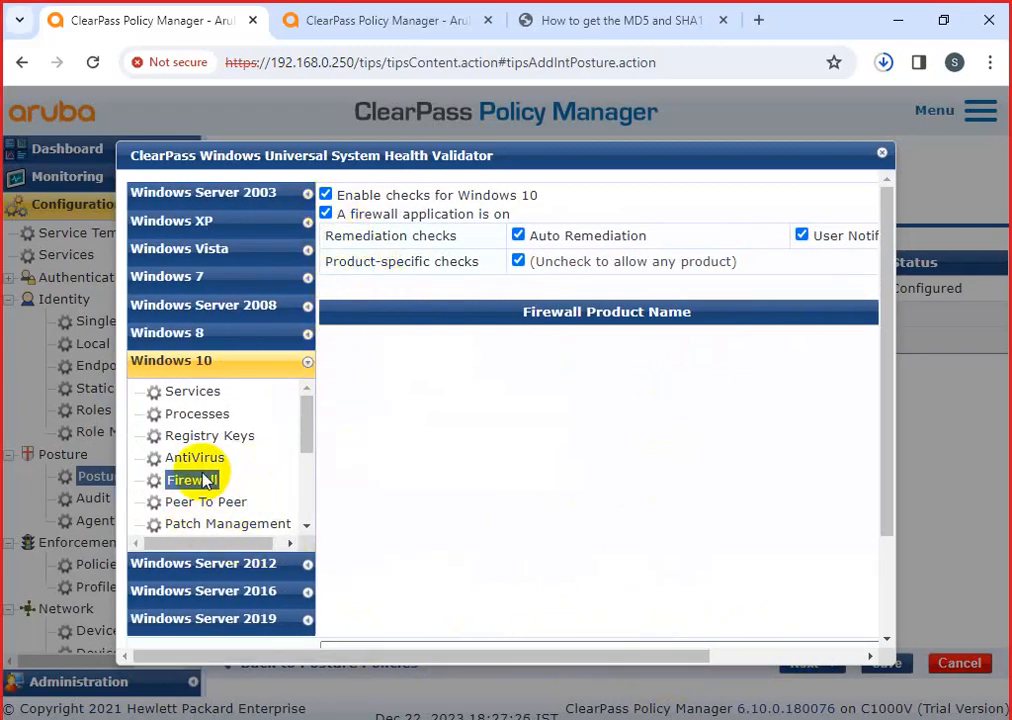
left_click(326, 214)
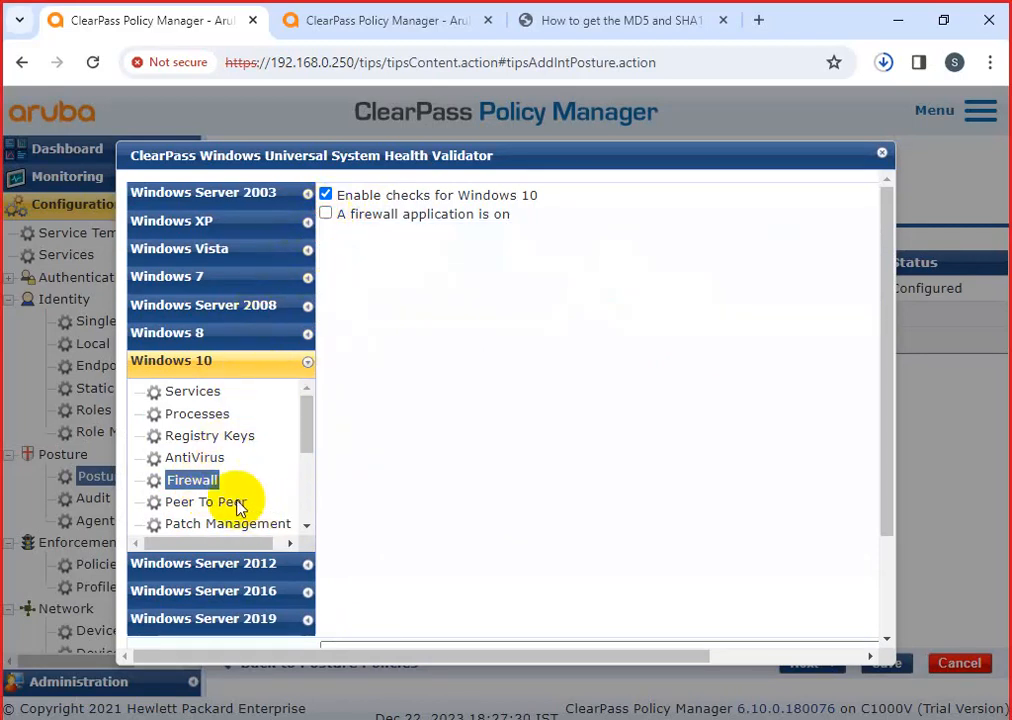
Enable the Windows 10 peer-to-peer application check and select Yet ABC and µTorrent among the available applications
left_click(215, 502)
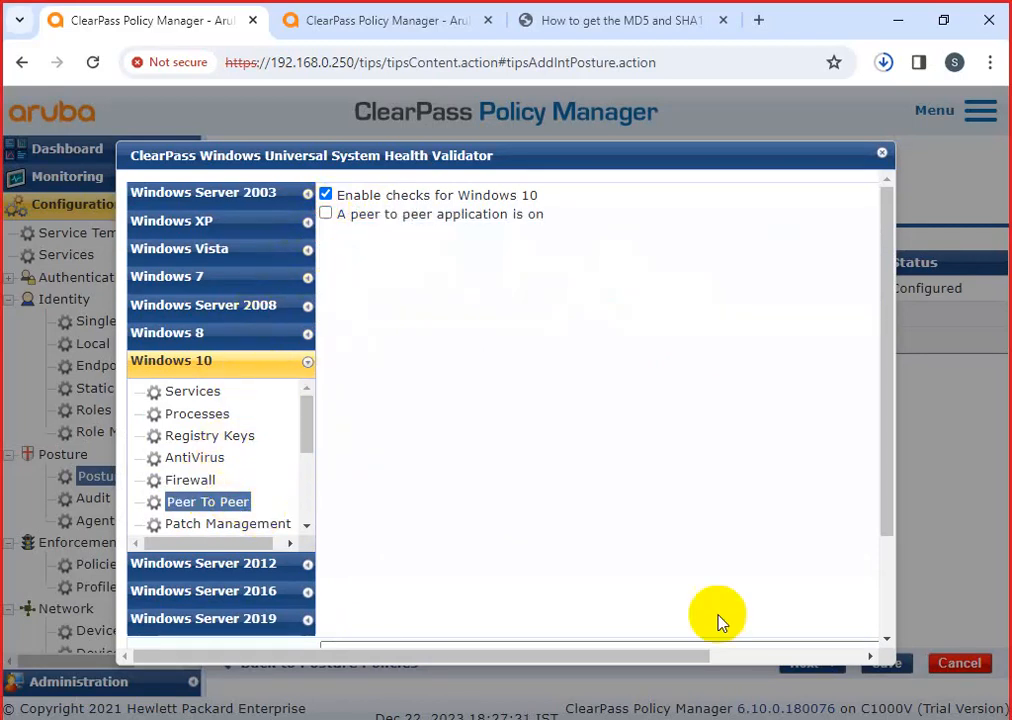
left_click(409, 216)
scroll(366, 350, "down", 9)
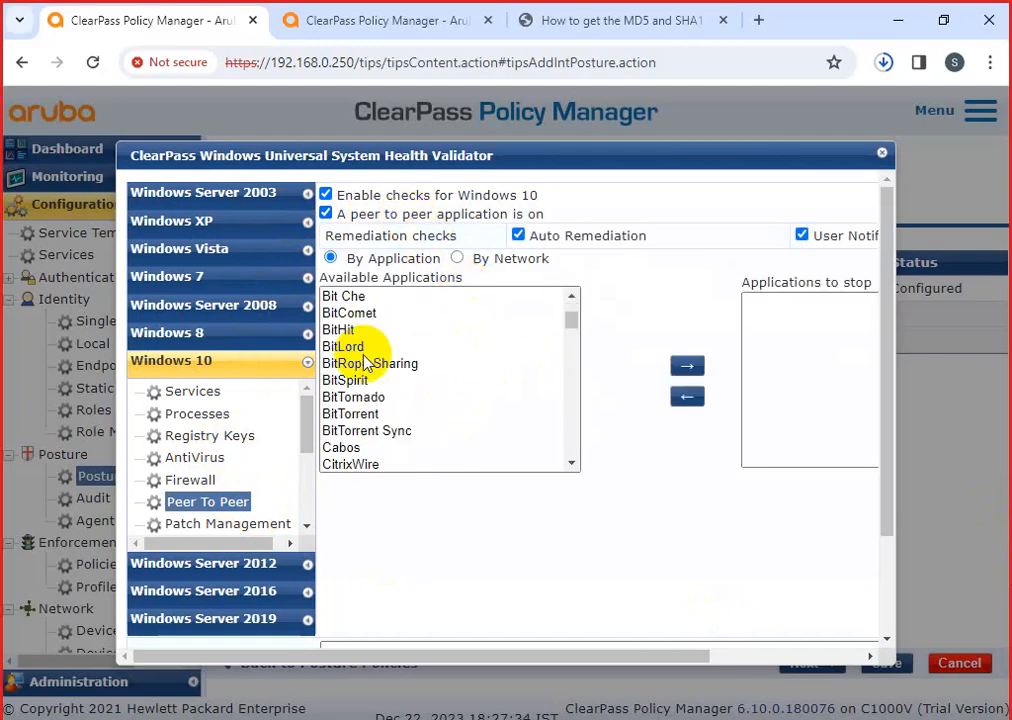
scroll(370, 366, "down", 15)
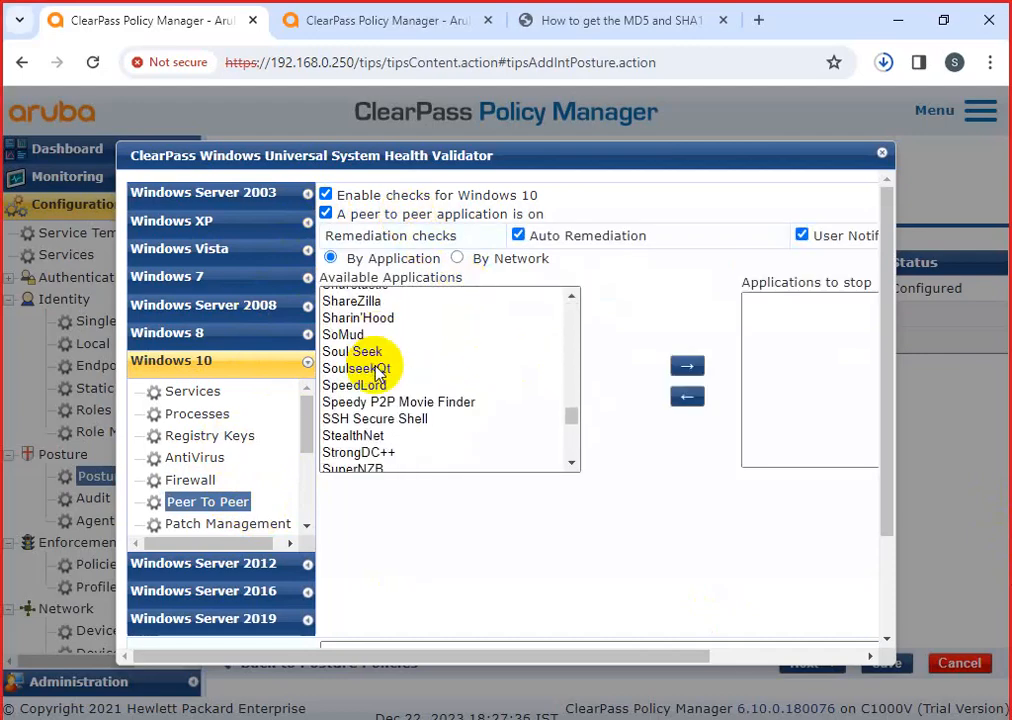
scroll(380, 380, "down", 1)
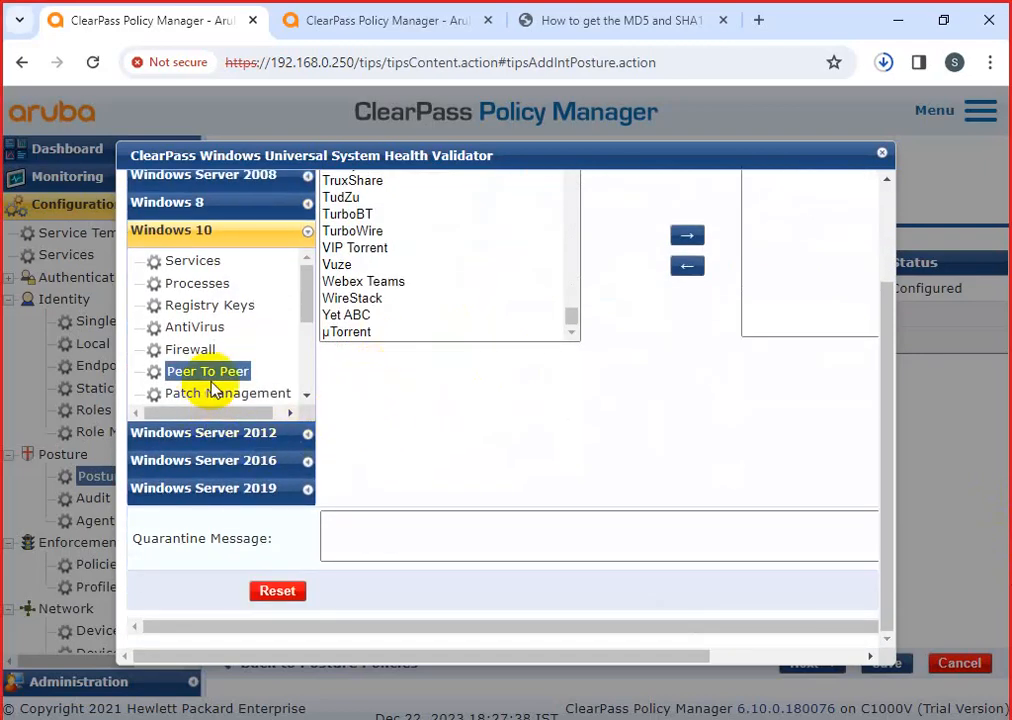
scroll(306, 303, "down", 2)
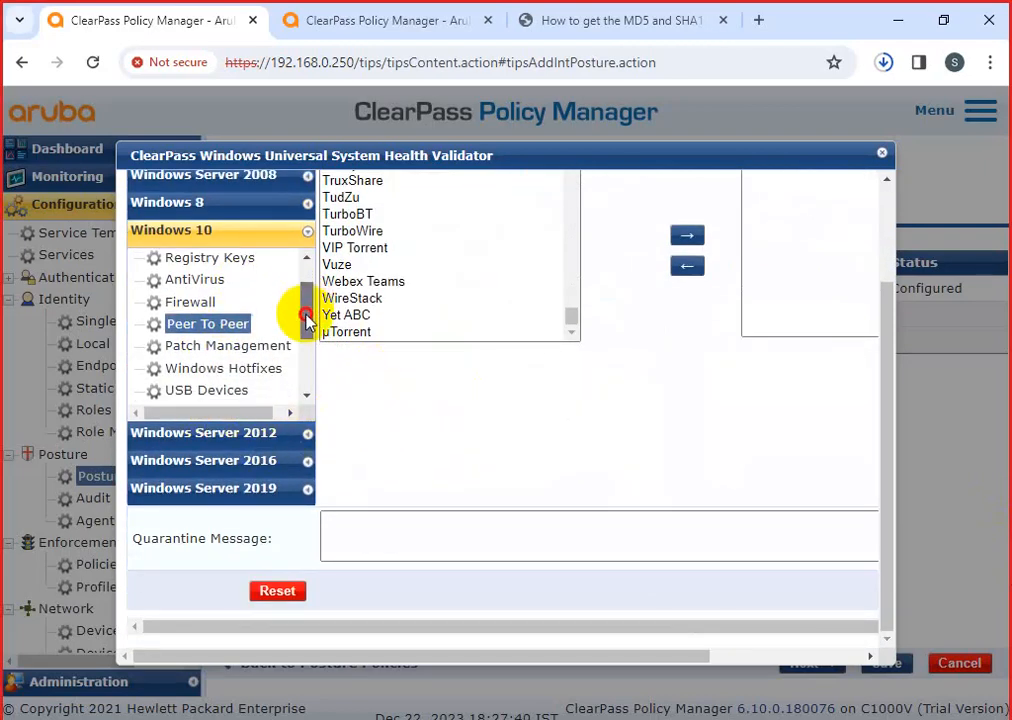
left_click_drag(340, 331, 340, 316)
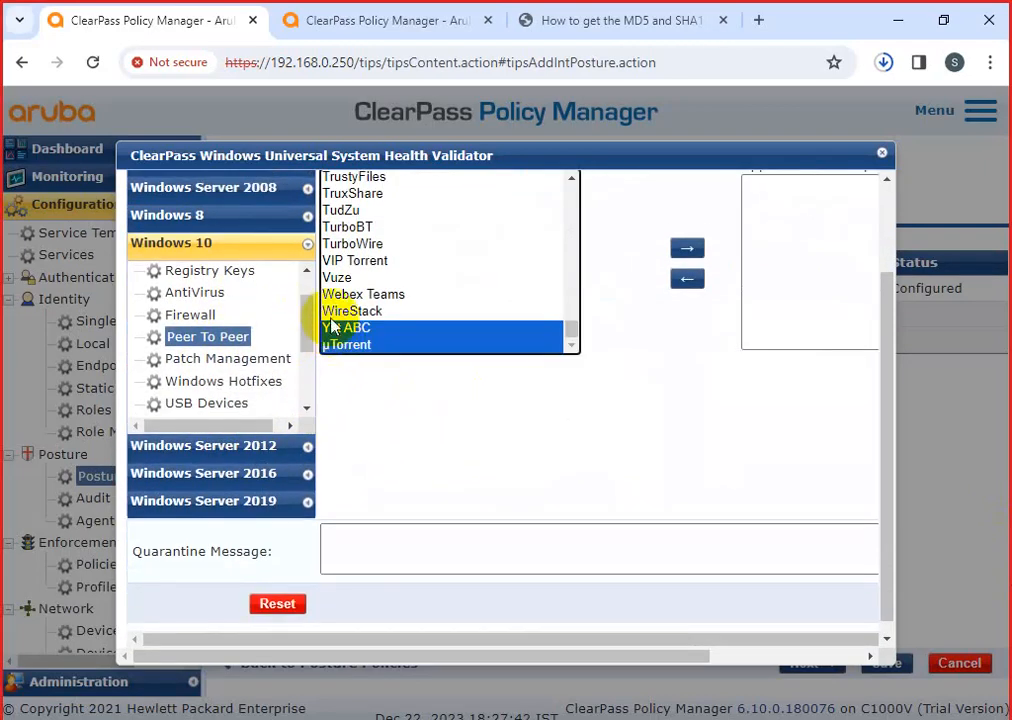
Enable the patch management application check for Windows 10
left_click(248, 362)
scroll(492, 372, "up", 3)
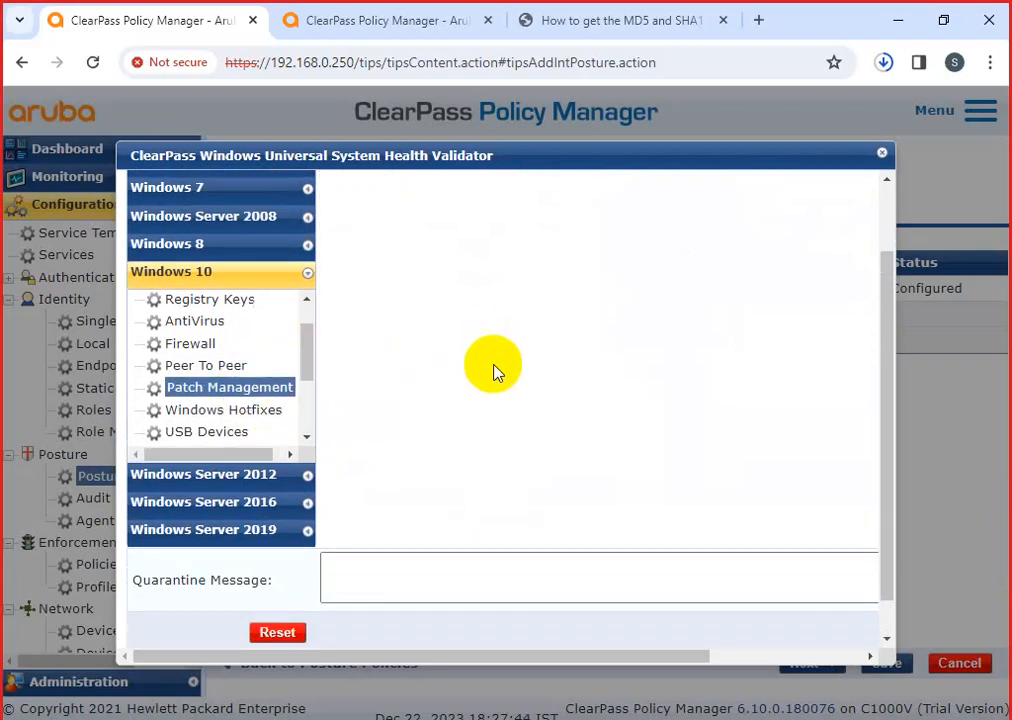
left_click(325, 213)
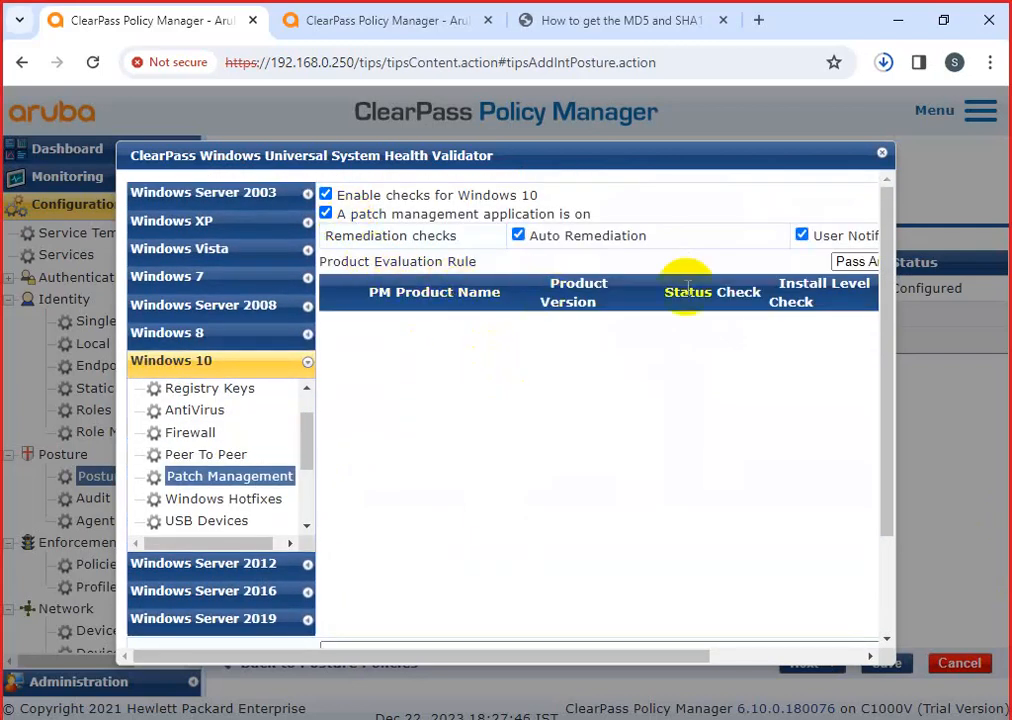
Add Windows Update Agent as a patch management product with a minimum product version of 6.667667
left_click_drag(690, 655, 858, 651)
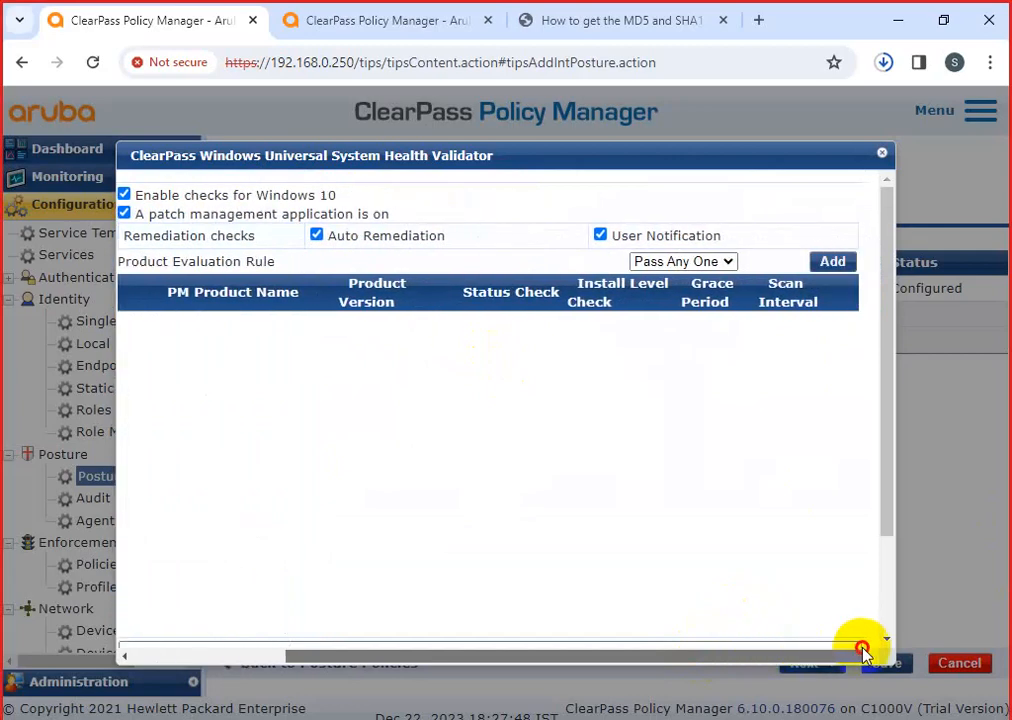
left_click(826, 277)
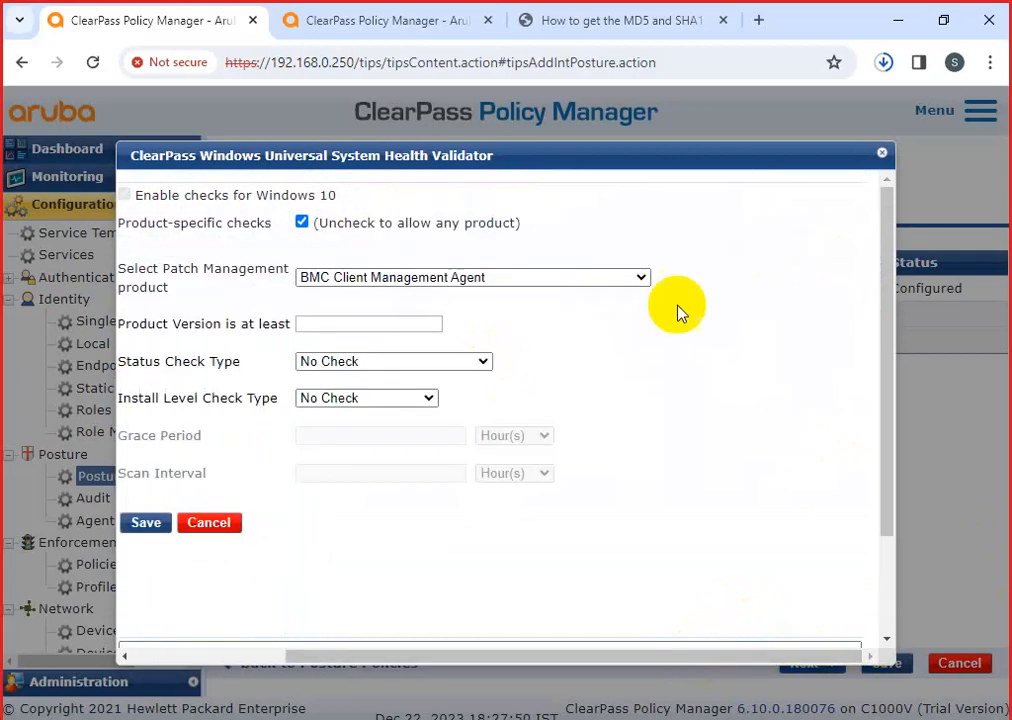
left_click(400, 279)
scroll(456, 478, "down", 8)
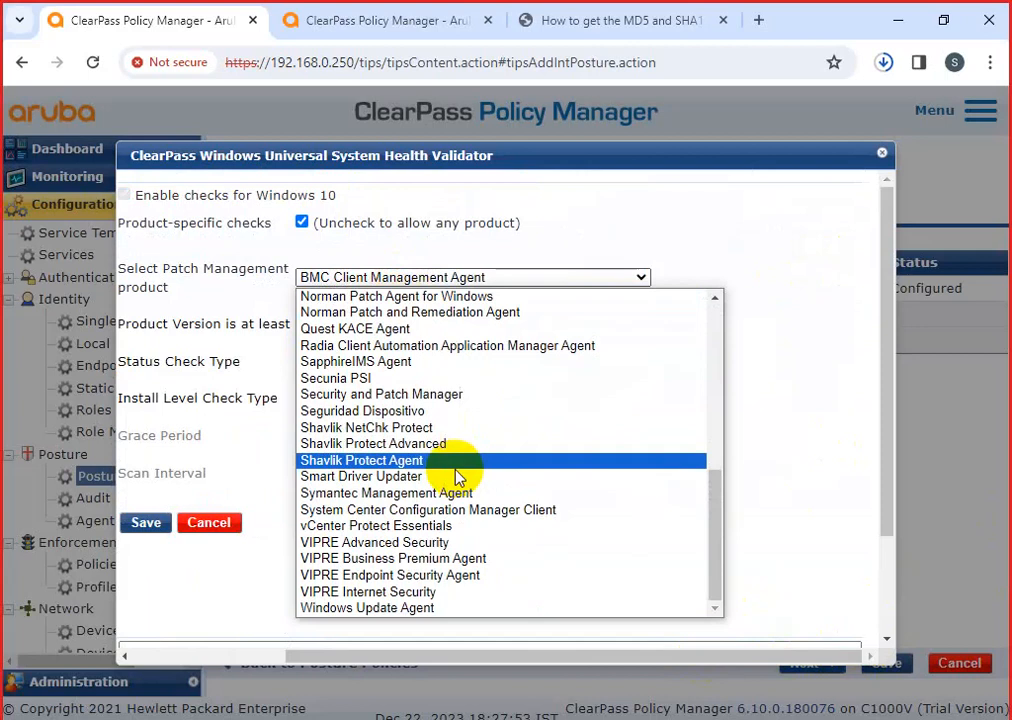
left_click(418, 607)
left_click(307, 323)
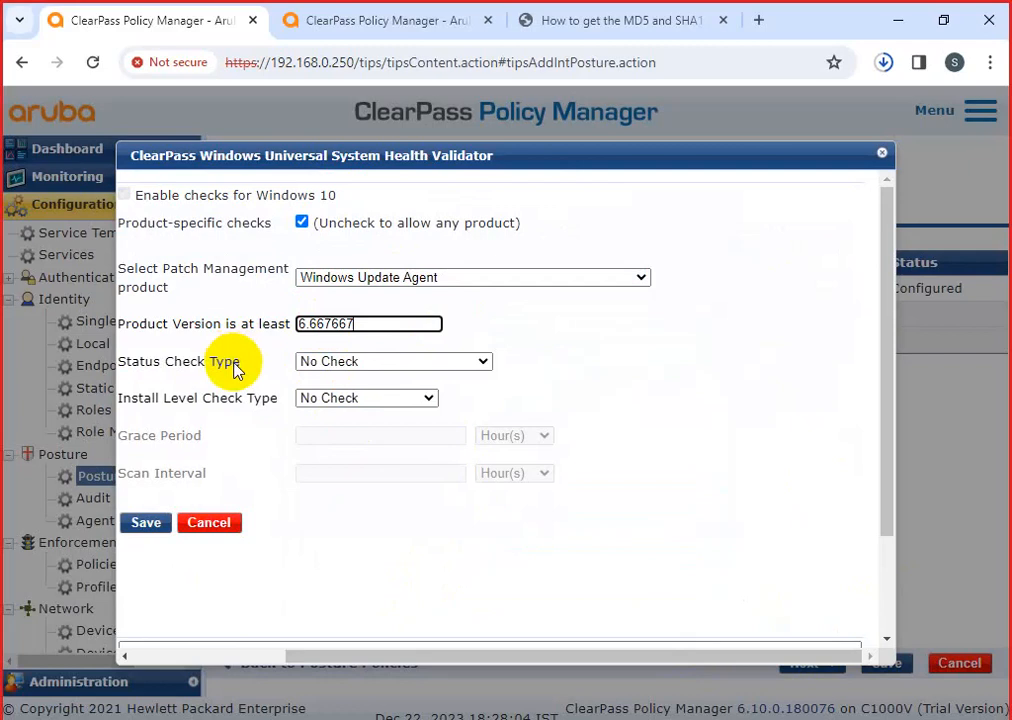
Set the Windows Update Agent status check type to Enabled and the install level check type to All
left_click(325, 362)
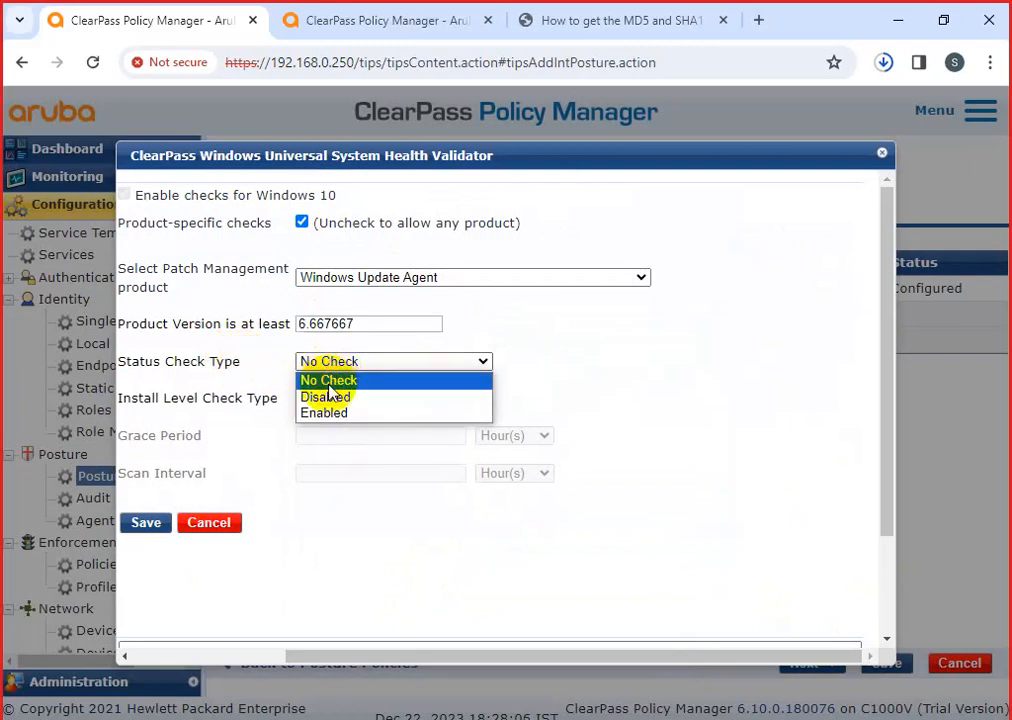
left_click(325, 417)
left_click(327, 398)
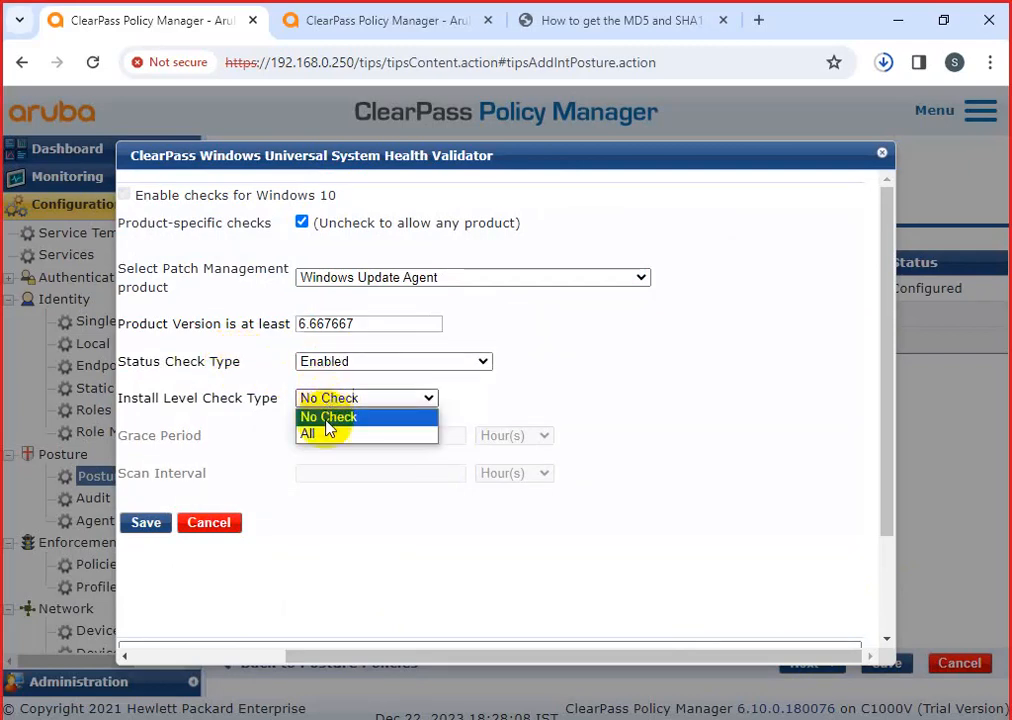
left_click(327, 435)
Set both the grace period and the scan interval to 1 hour, and save the patch management product
left_click(347, 434)
type("1")
left_click(354, 472)
type("1")
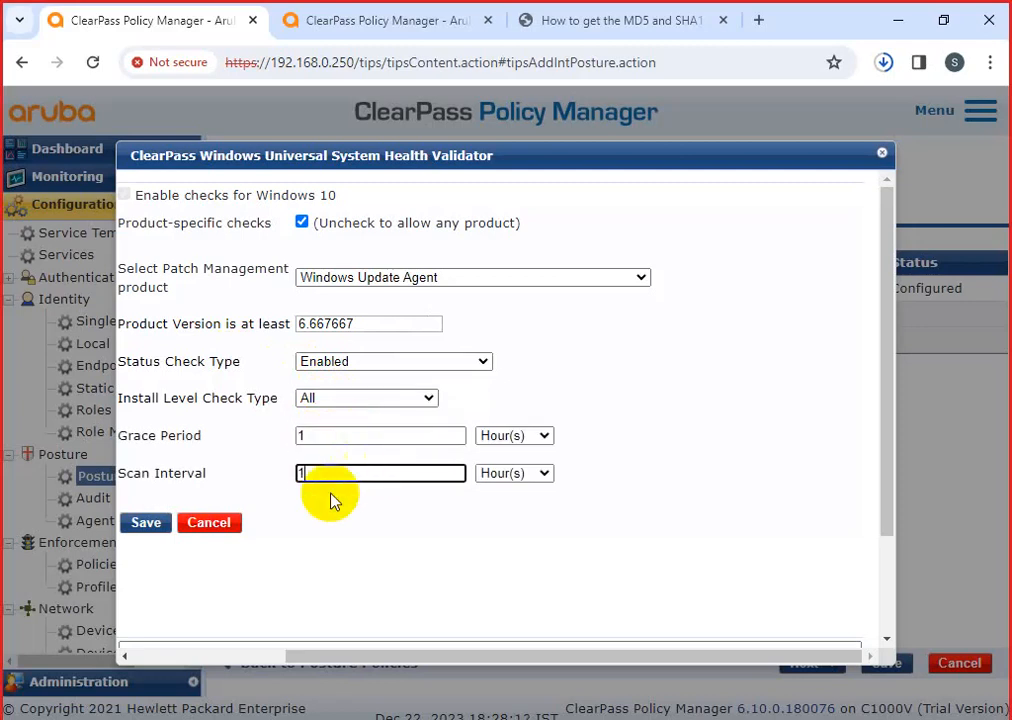
left_click(145, 522)
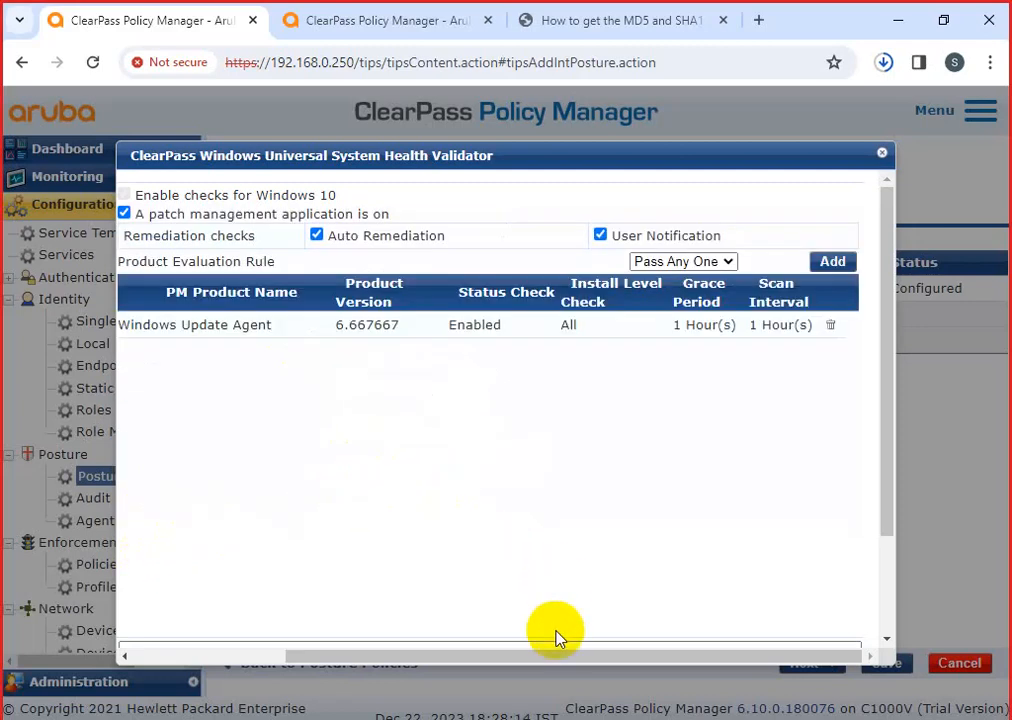
Start a new group of required Windows 10 hotfixes with the Pass All evaluation rule
left_click_drag(558, 658, 395, 653)
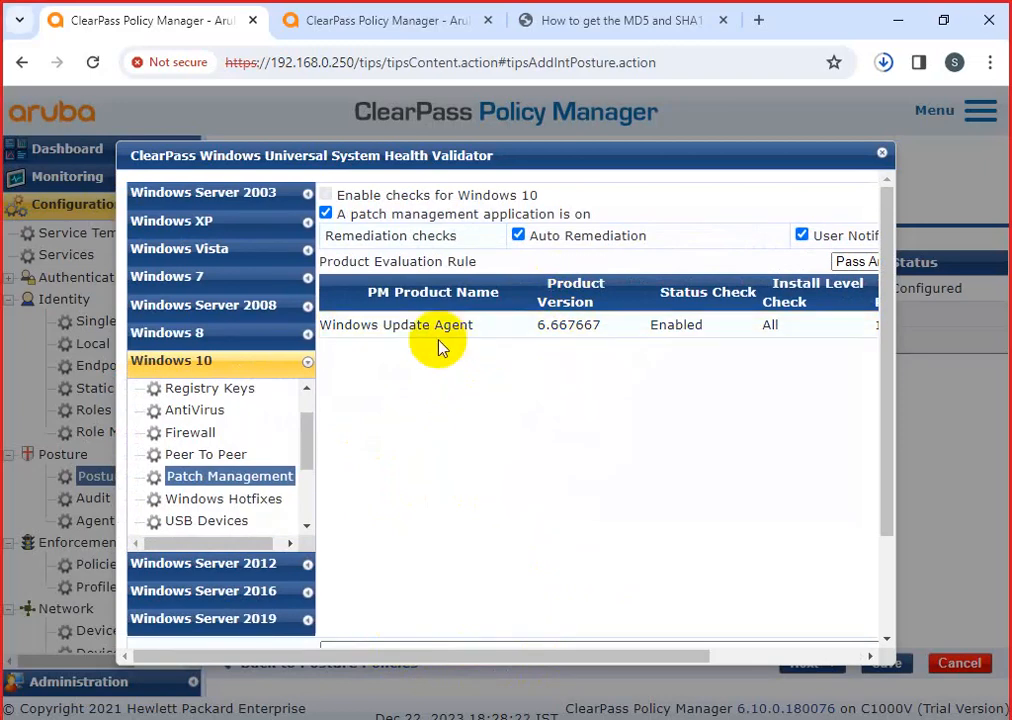
left_click(226, 499)
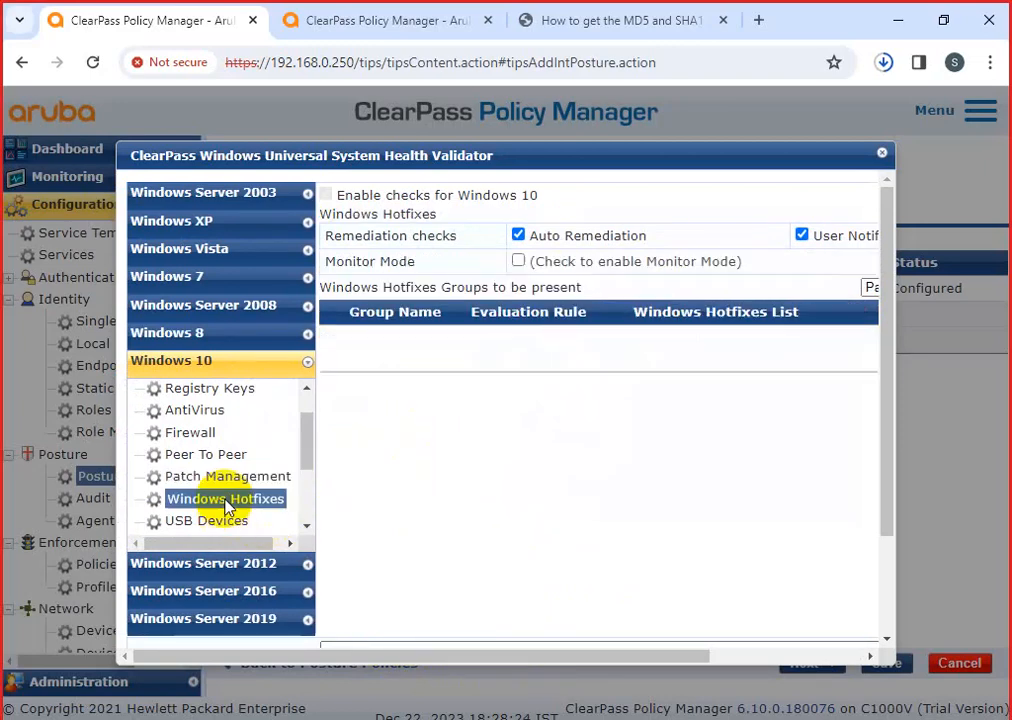
left_click_drag(496, 670, 600, 660)
left_click(822, 289)
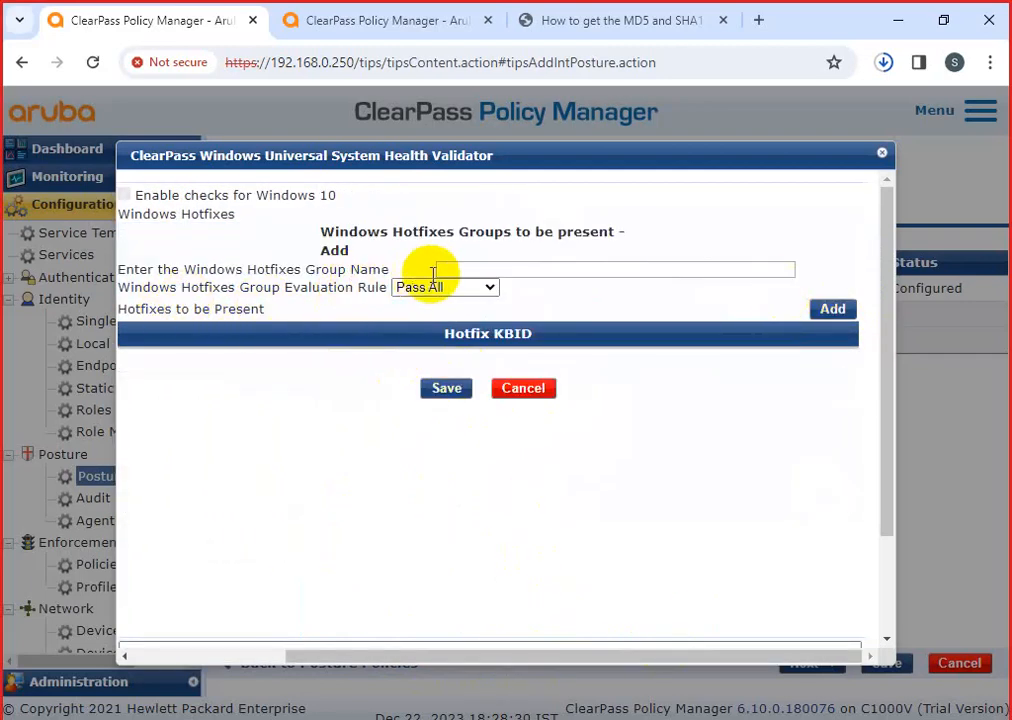
left_click(481, 269)
left_click(488, 289)
left_click(522, 296)
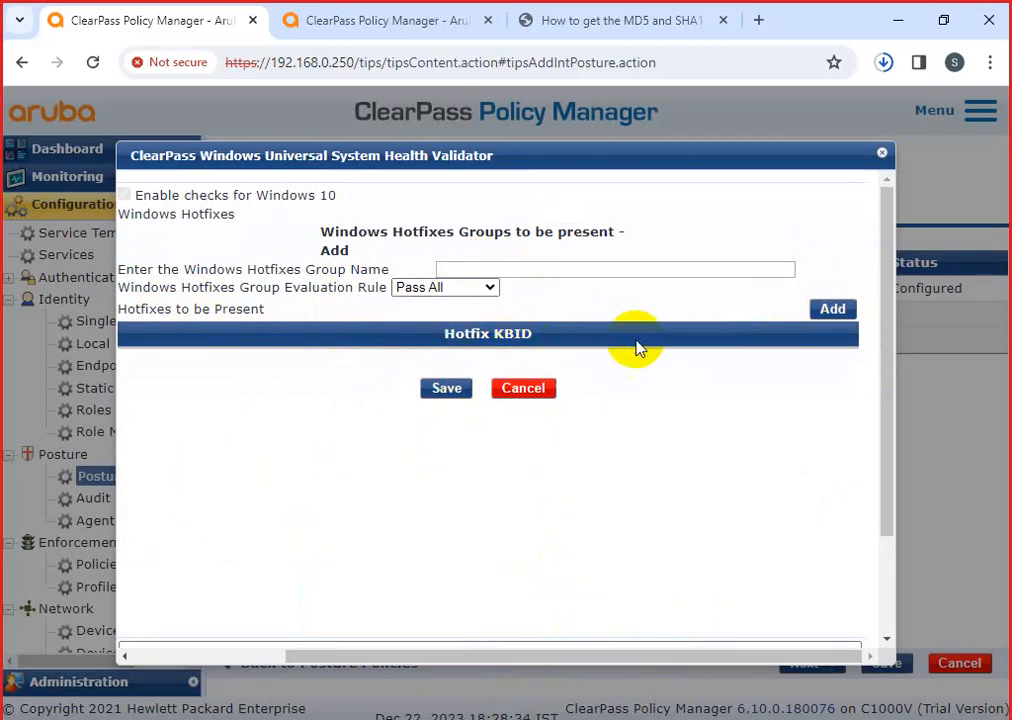
Try to add the unspecified-severity hotfix KB3124200 to the group's hotfixes to be present, and save the selection
left_click(830, 311)
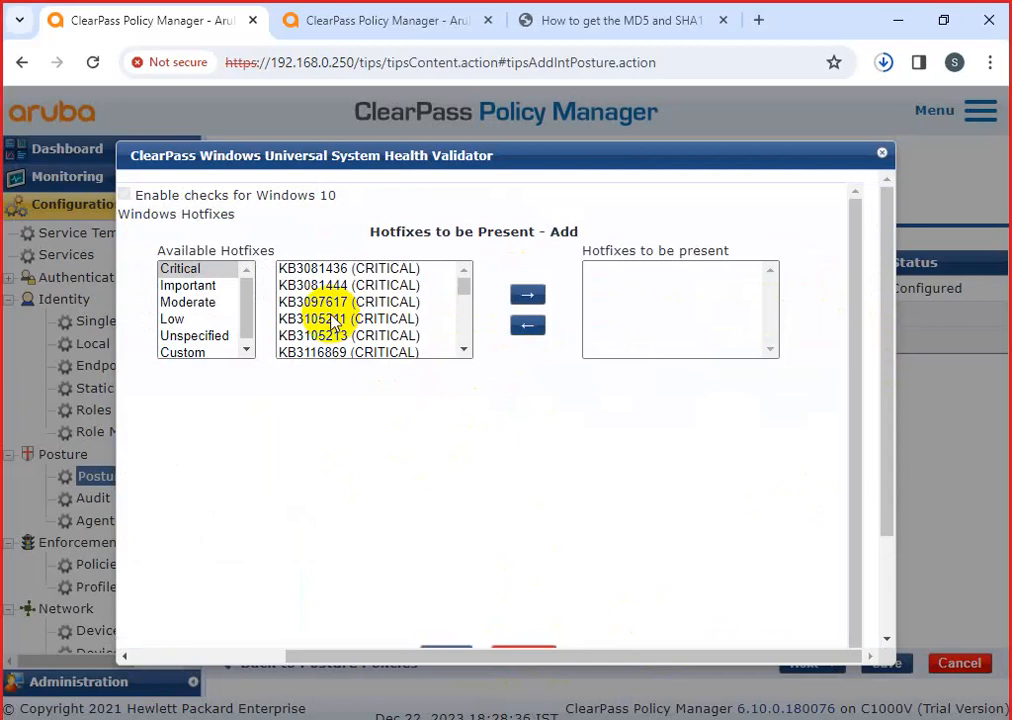
left_click(300, 270)
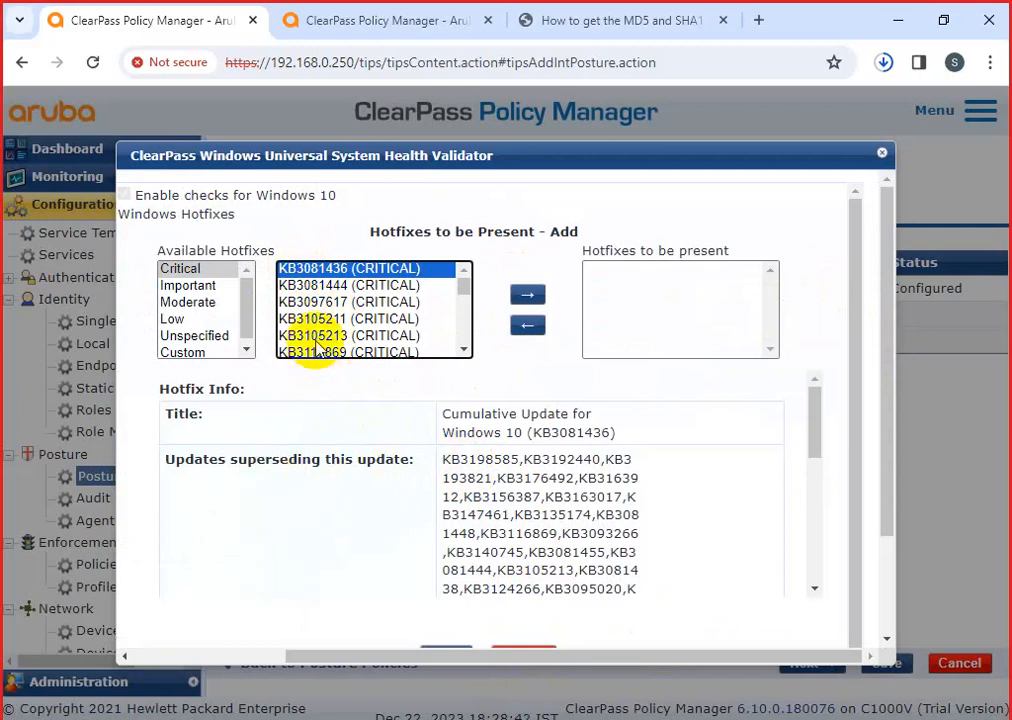
left_click(205, 287)
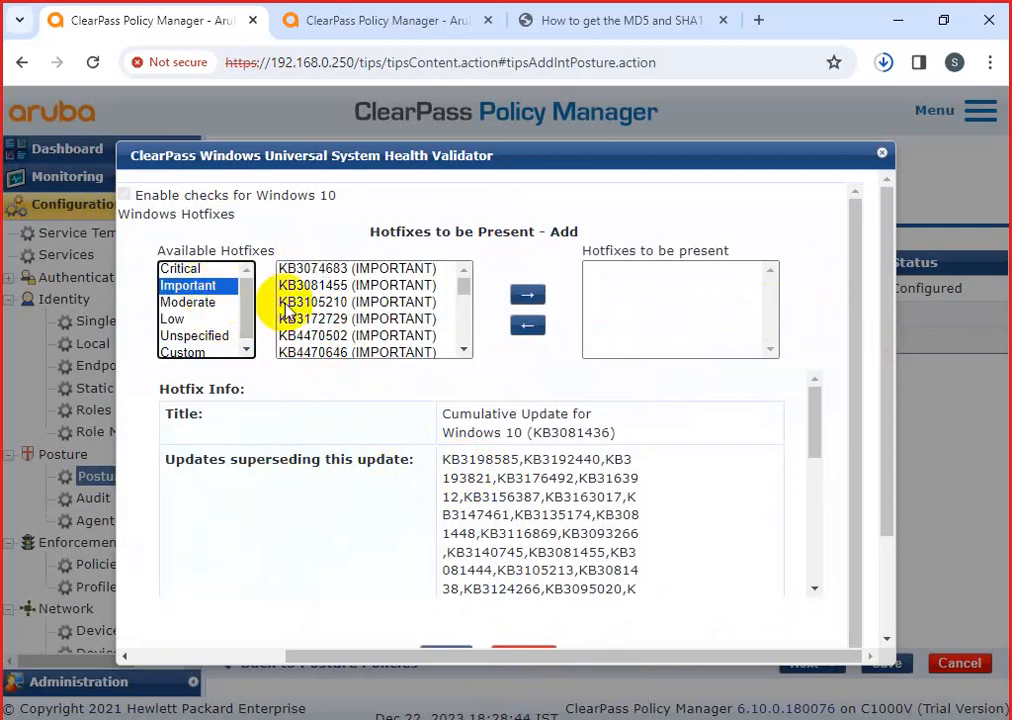
left_click(288, 287)
left_click(300, 335)
scroll(339, 334, "down", 5)
left_click(210, 338)
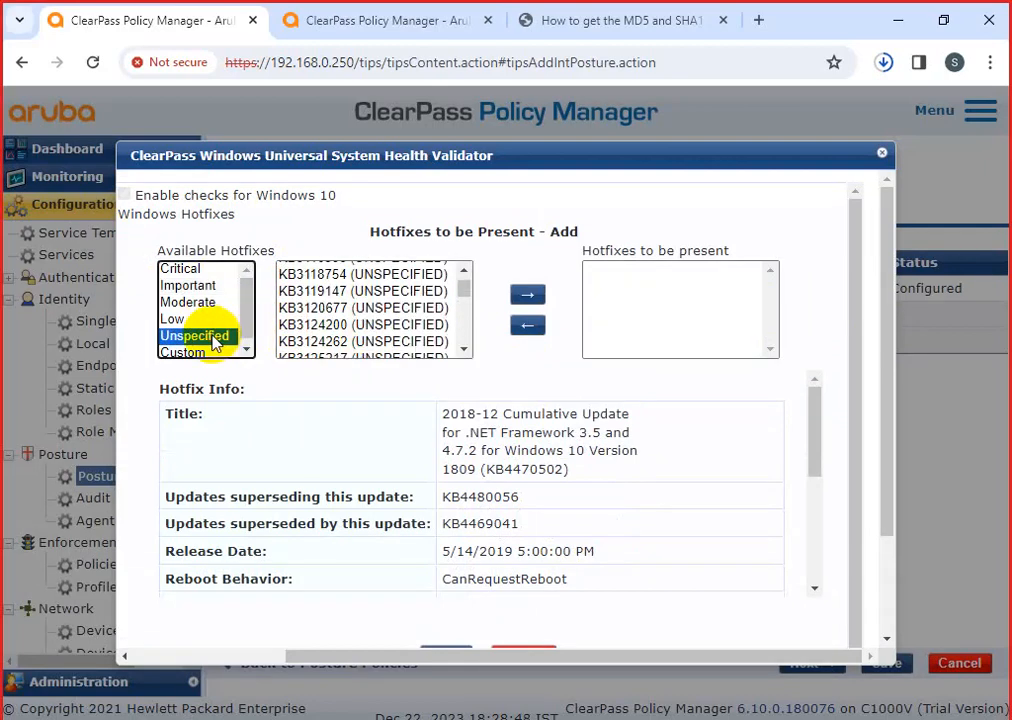
left_click(330, 325)
left_click(527, 295)
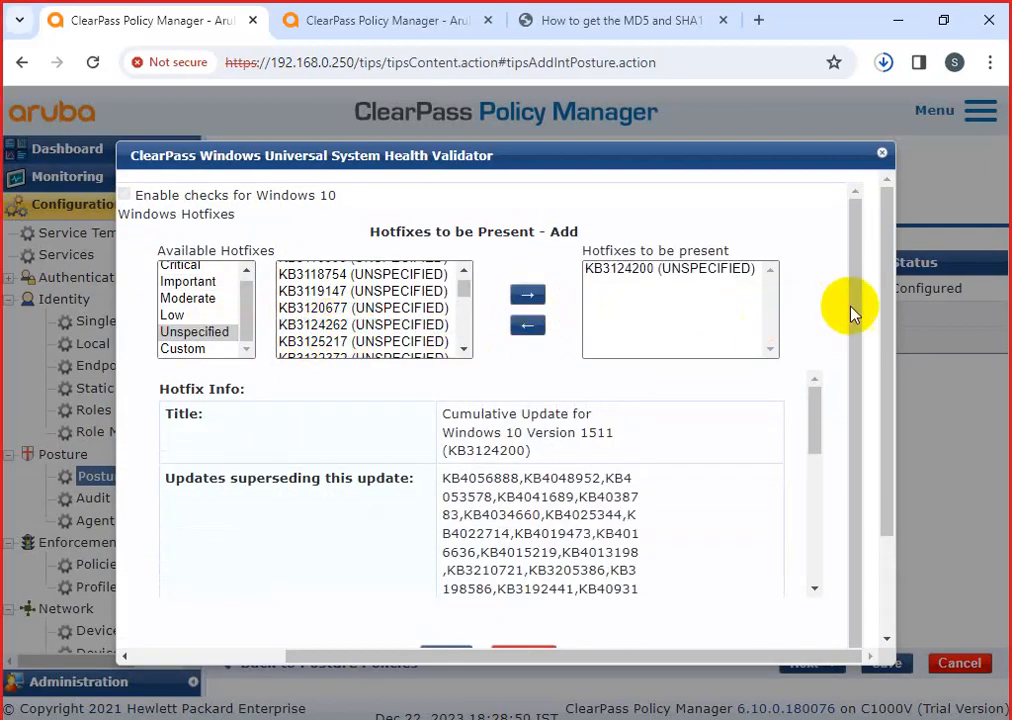
left_click_drag(886, 300, 890, 402)
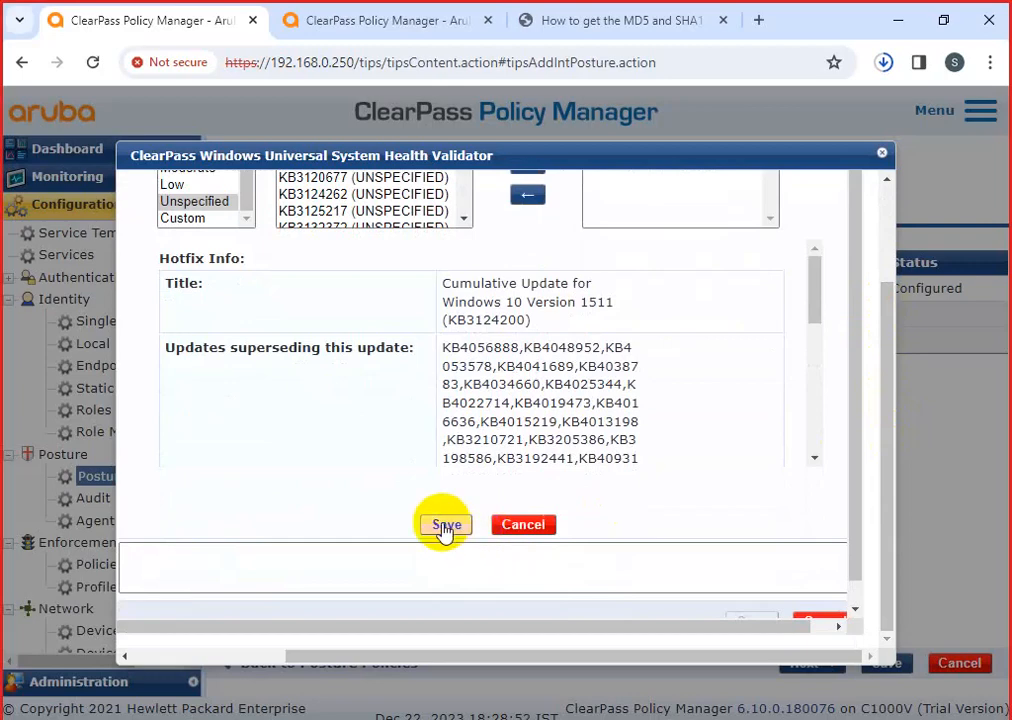
left_click(447, 529)
Save the Windows Universal System Health Validator configuration and reopen its Windows 10 hotfixes settings
left_click(748, 591)
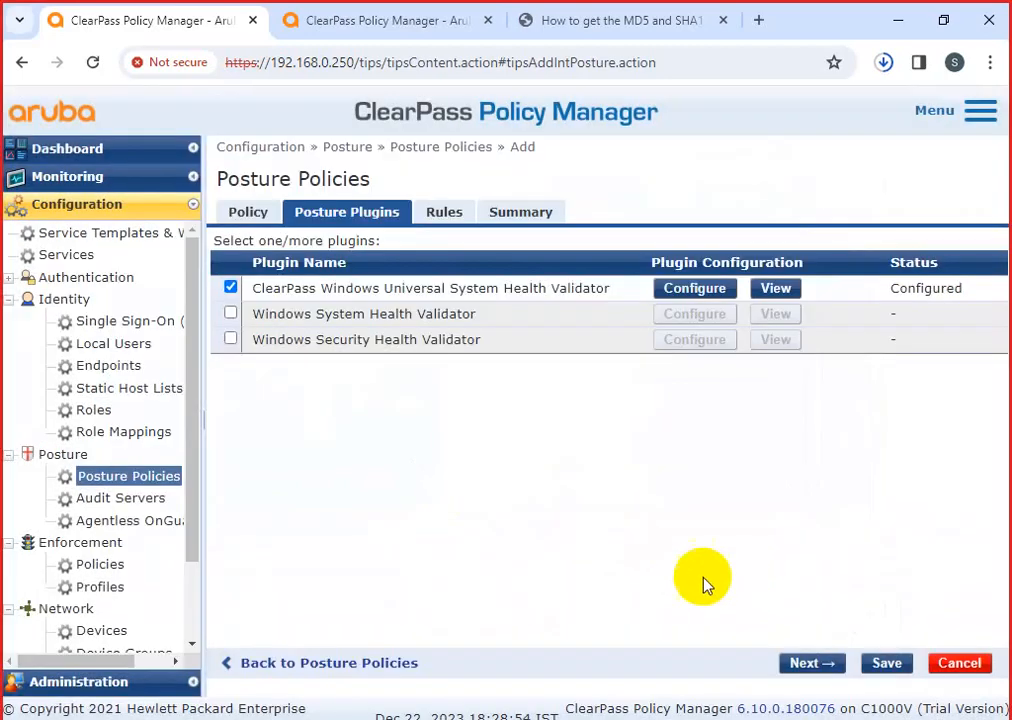
left_click(440, 220)
left_click(290, 210)
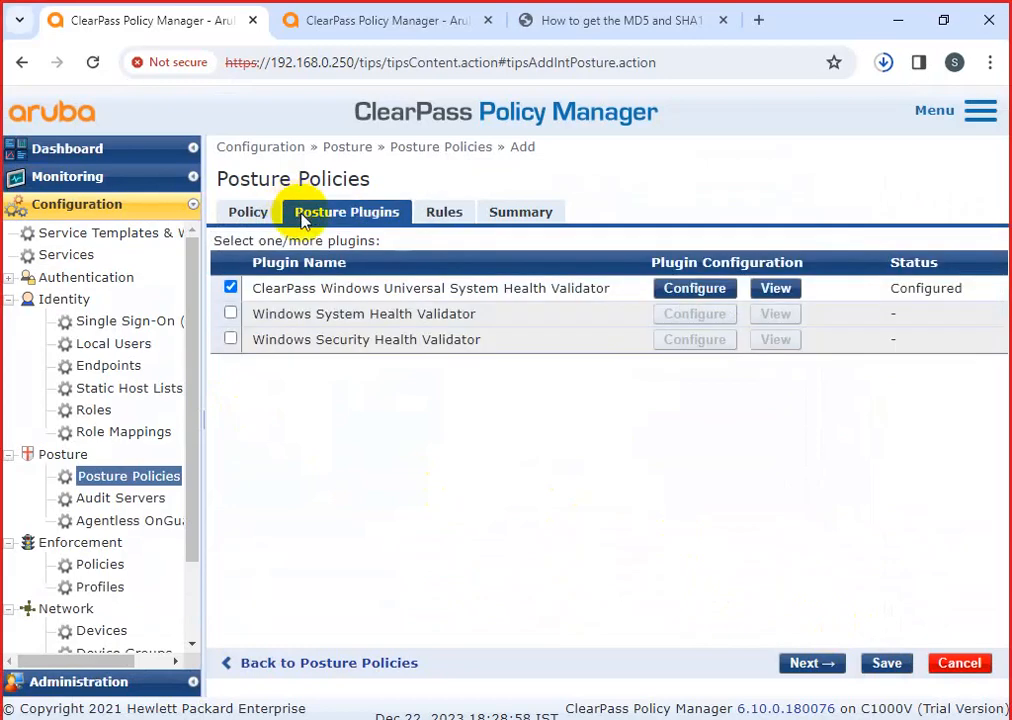
left_click(722, 292)
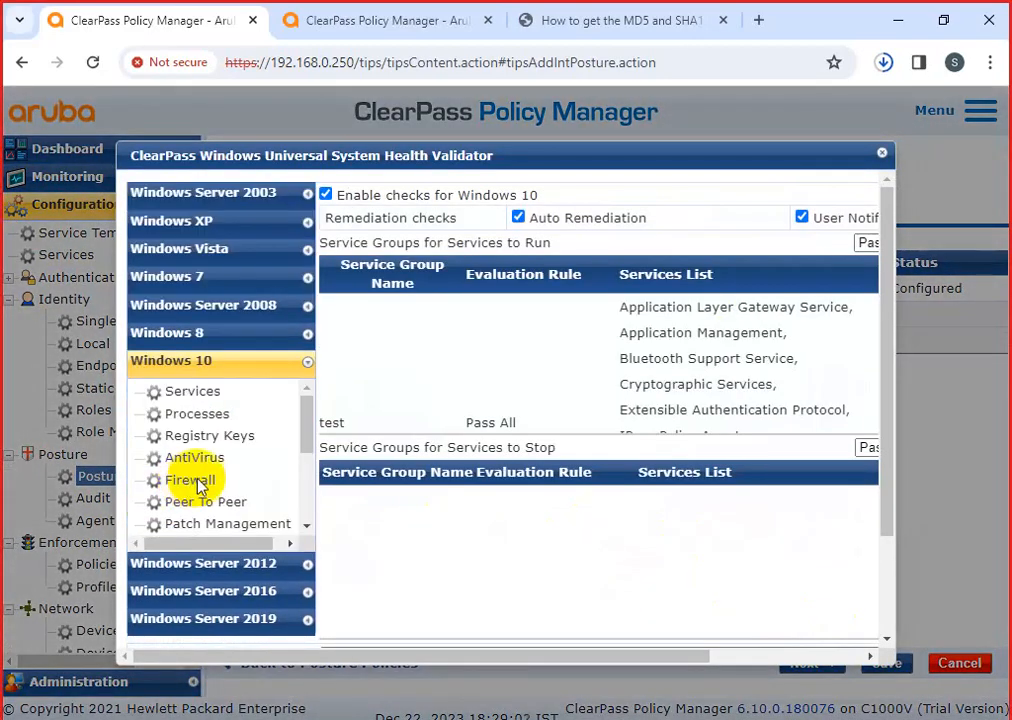
scroll(215, 512, "down", 2)
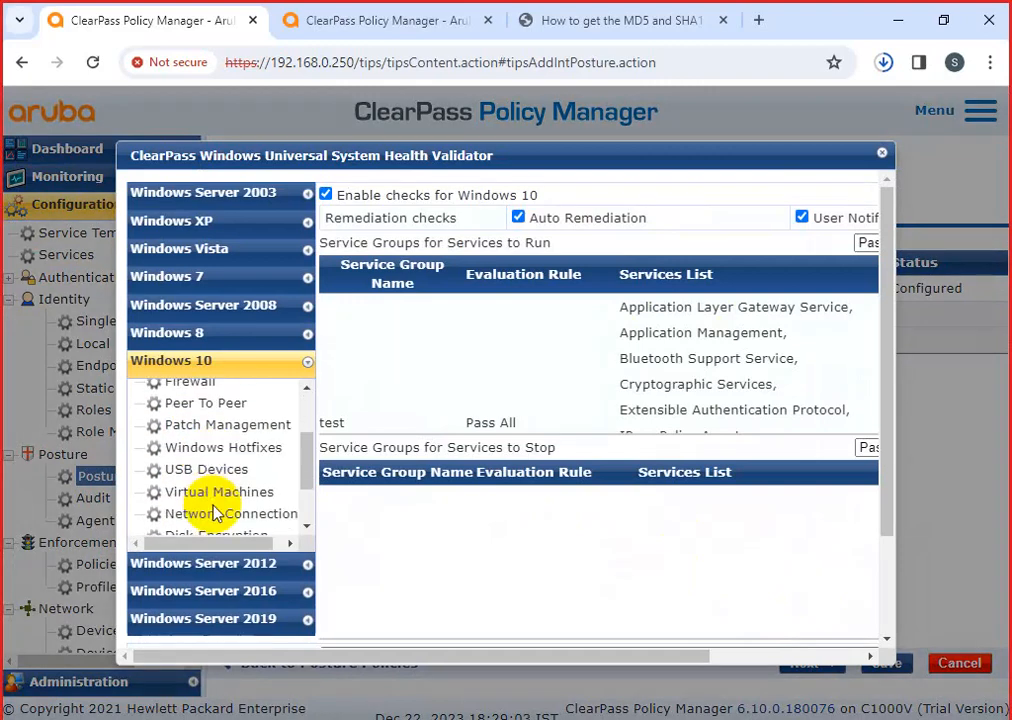
left_click(220, 449)
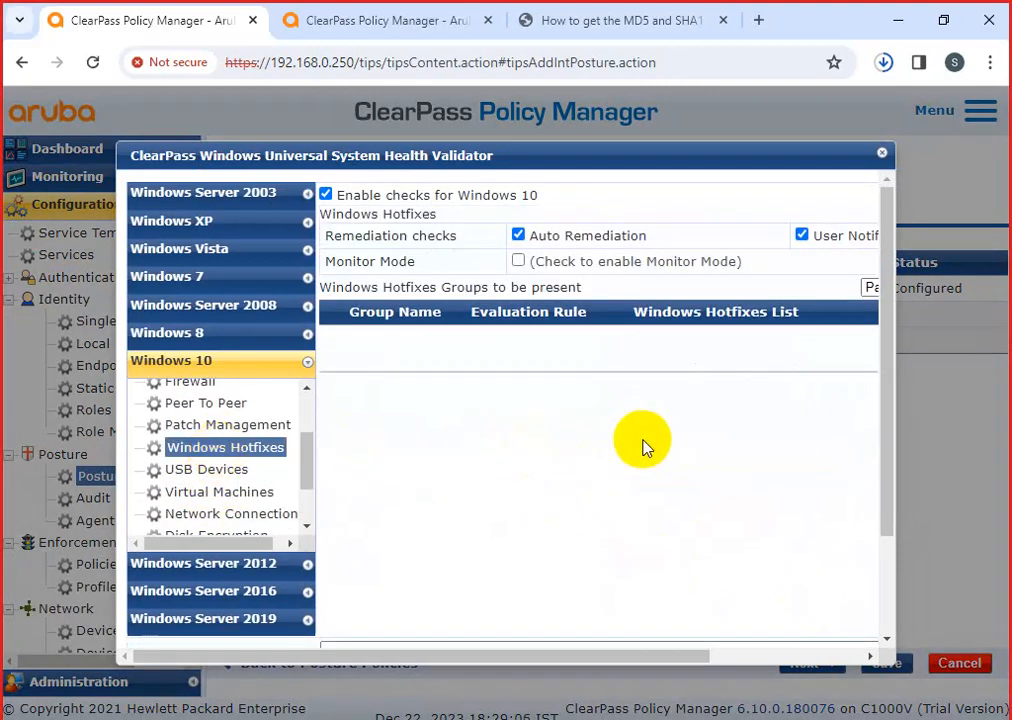
Set the Windows 10 remediation action for USB mass storage to Disable USB Mass Storage devices
left_click(229, 470)
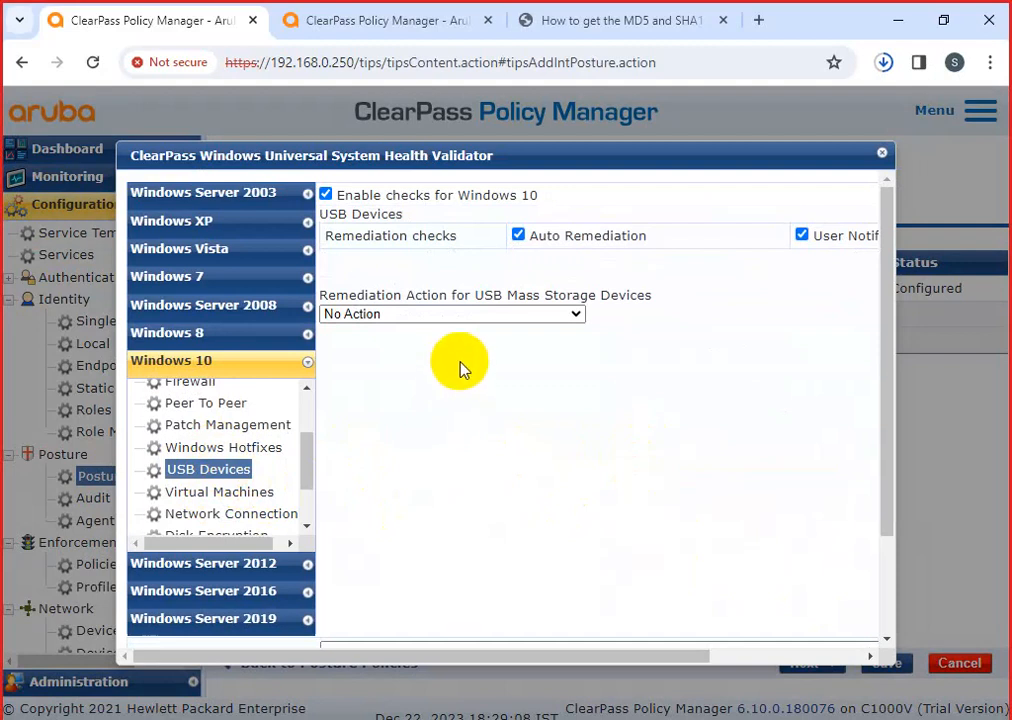
left_click(576, 314)
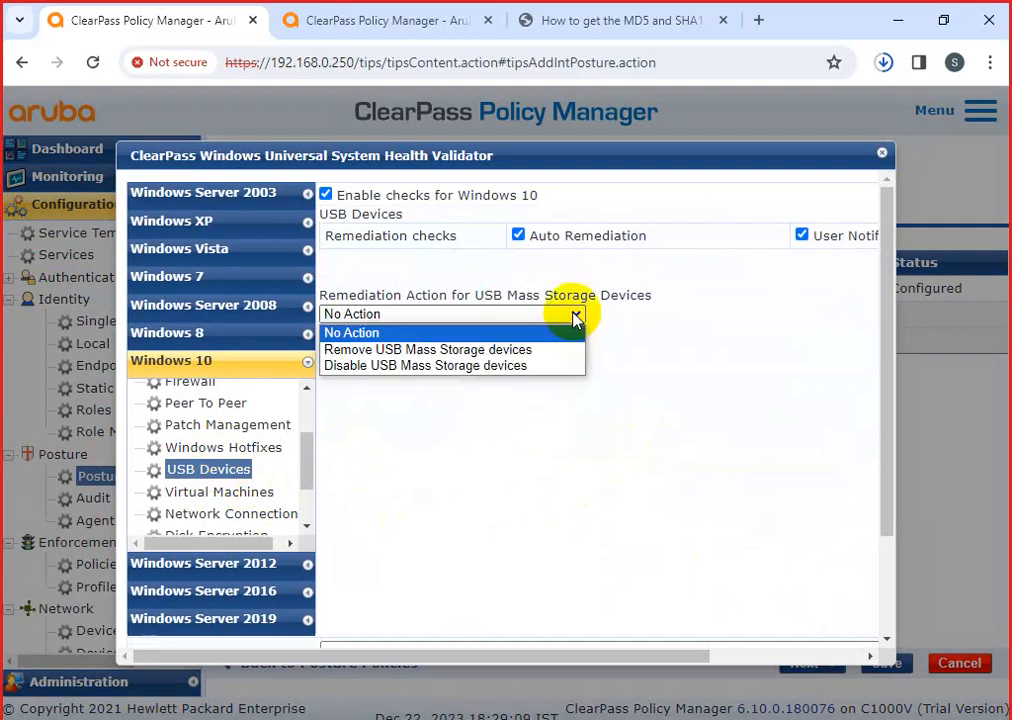
left_click(445, 365)
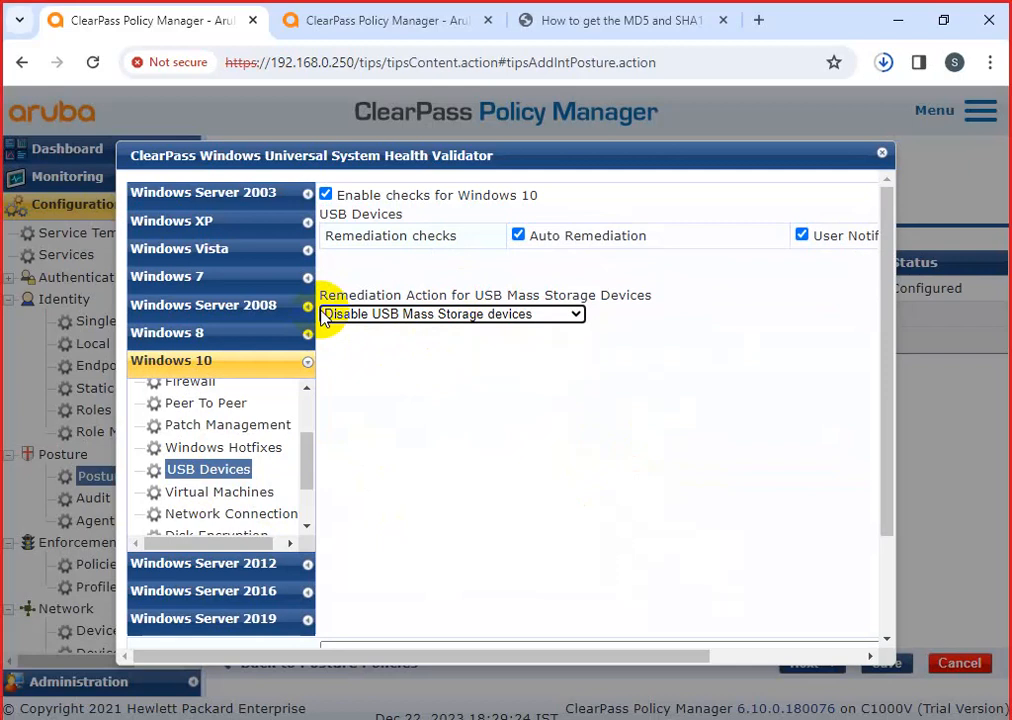
left_click(440, 316)
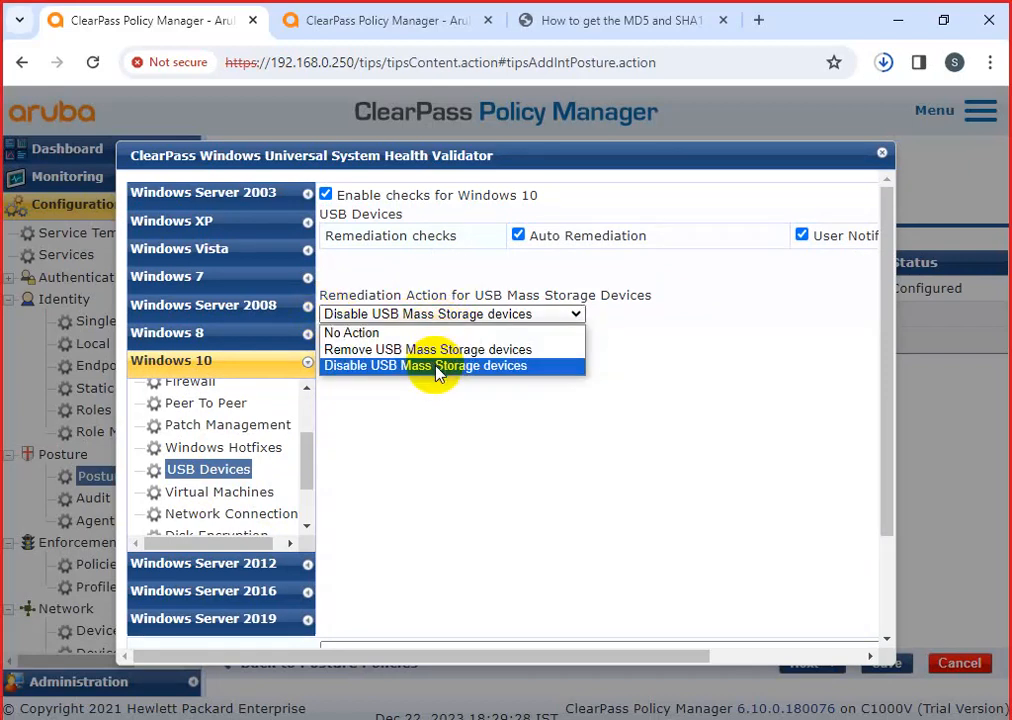
left_click(429, 350)
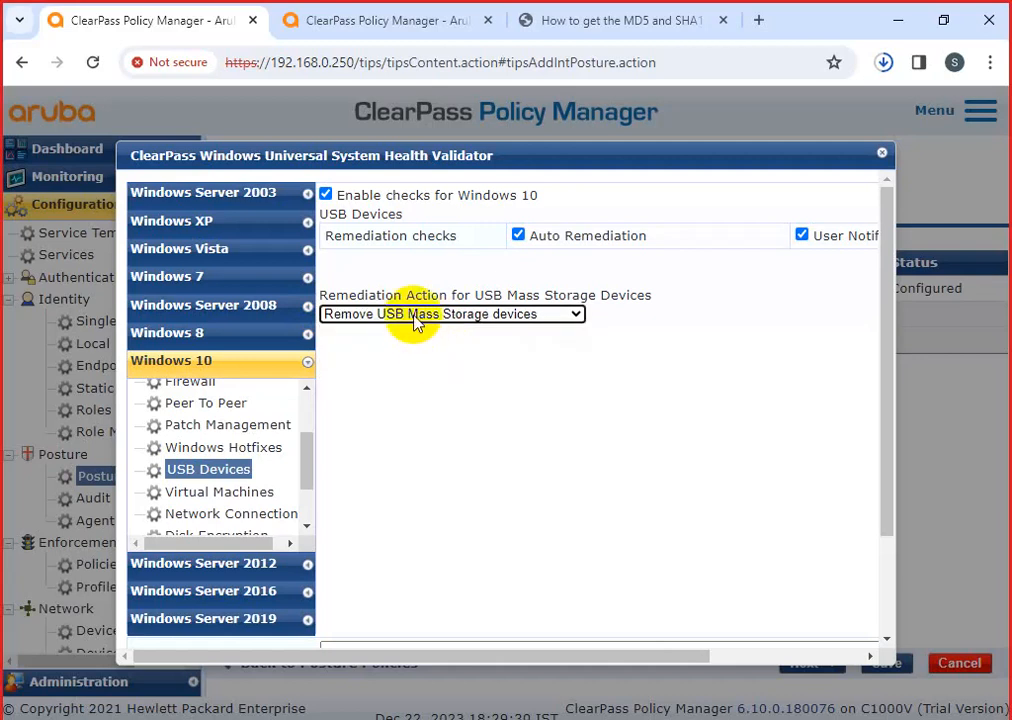
left_click(416, 318)
left_click(416, 337)
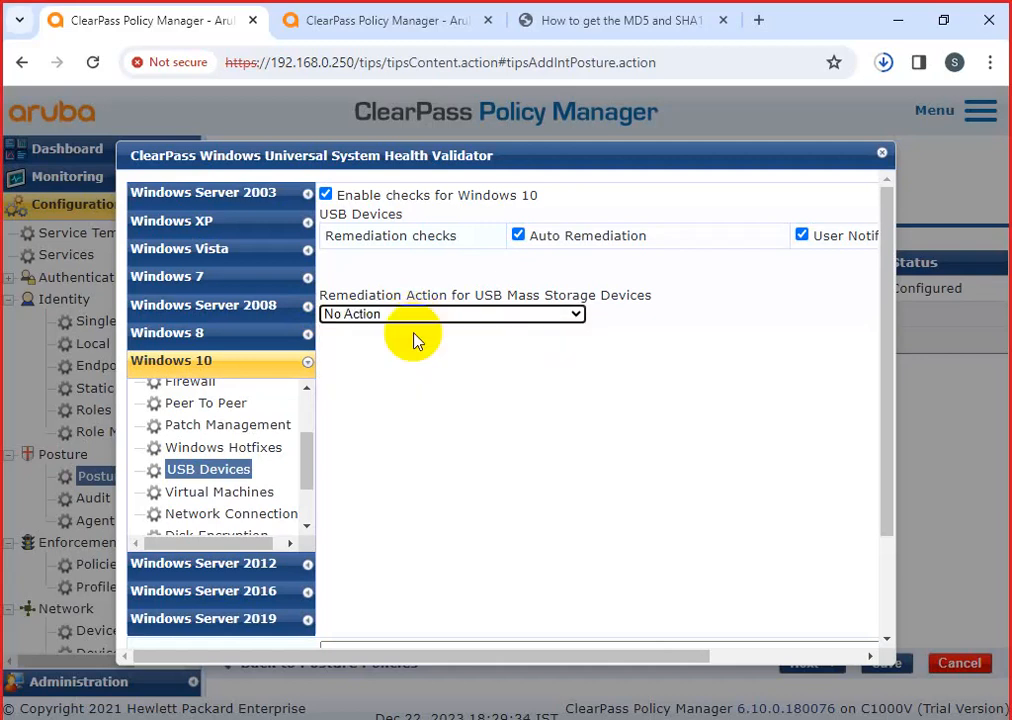
left_click(413, 318)
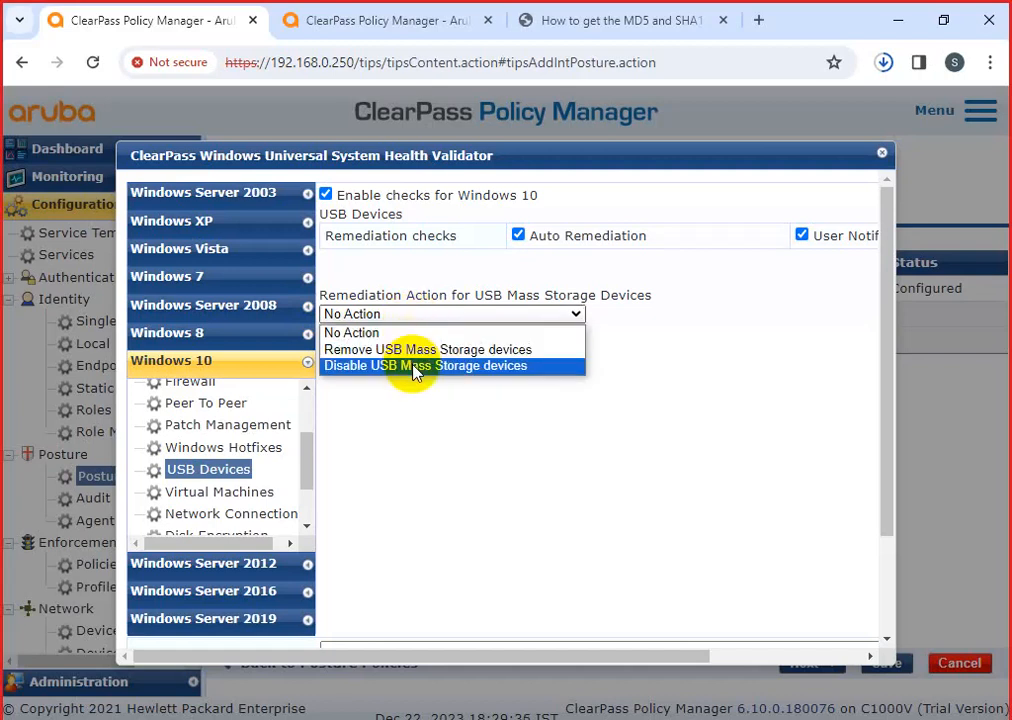
left_click(416, 366)
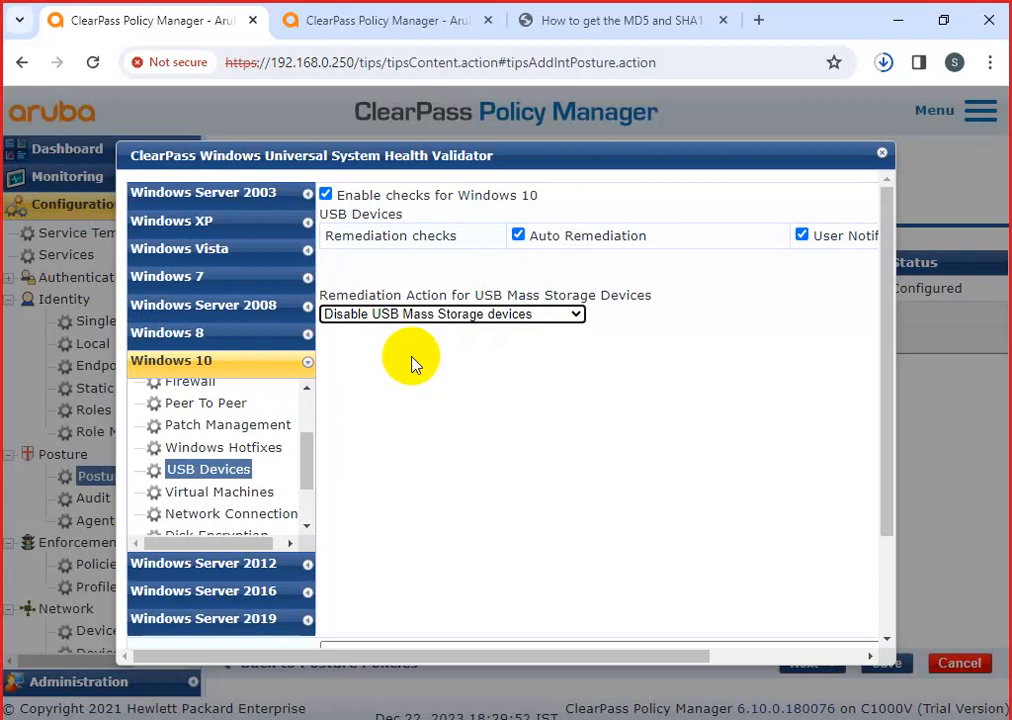
Enable virtual machine detection for Windows 10
left_click(267, 492)
left_click(394, 215)
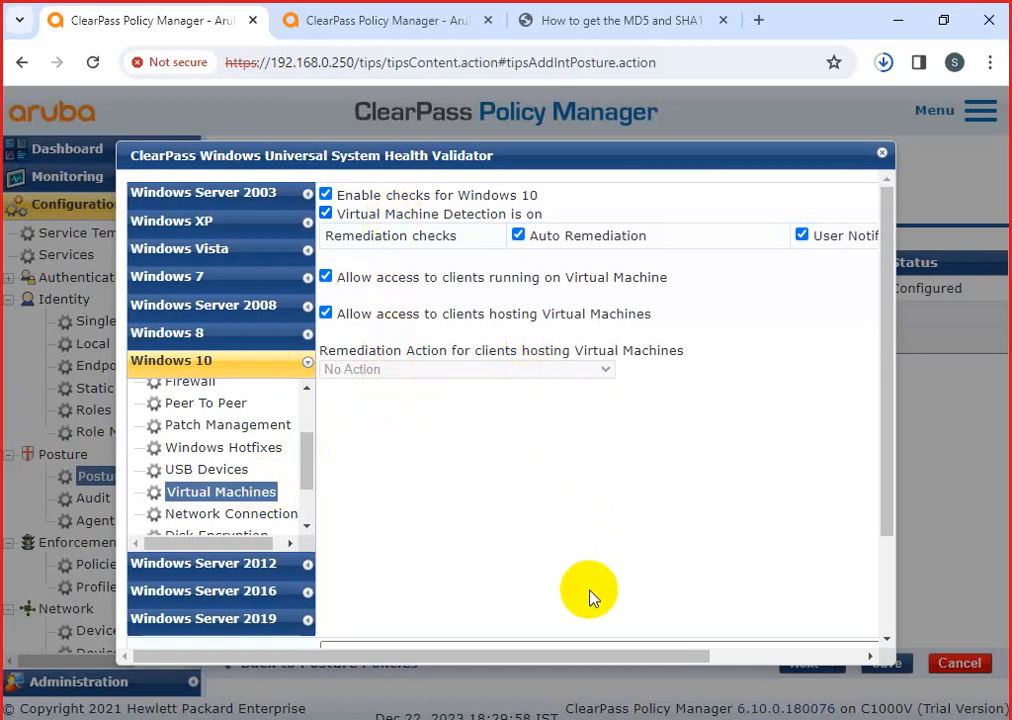
left_click_drag(605, 655, 492, 667)
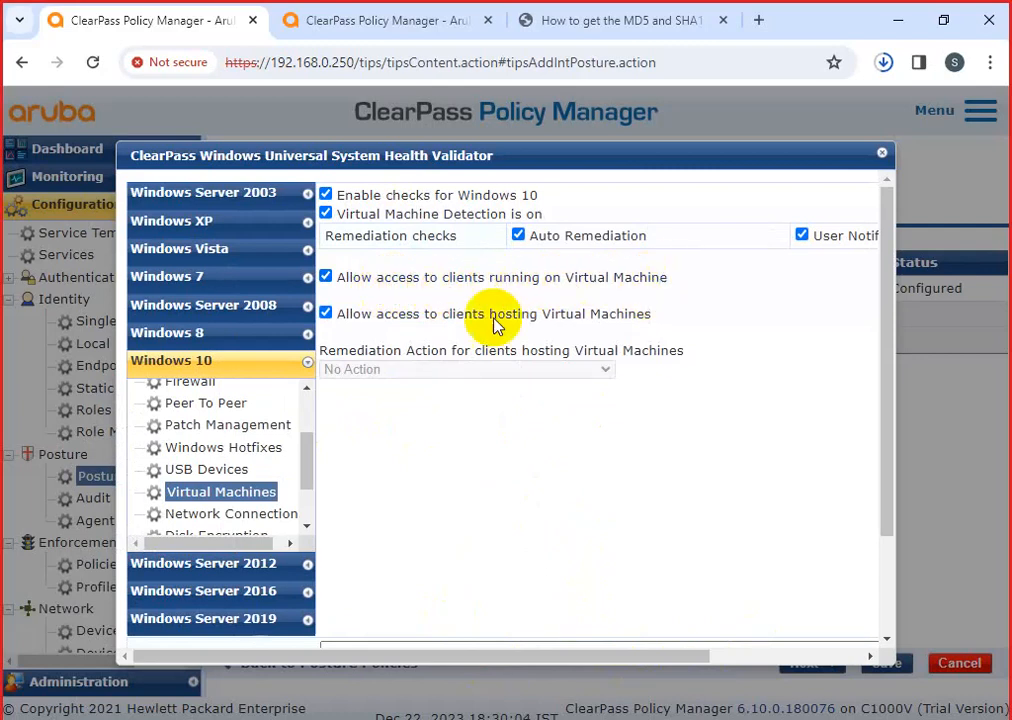
Disallow access to clients hosting virtual machines and set their remediation action to Stop all Virtual Machines running on host
left_click(326, 313)
left_click(565, 369)
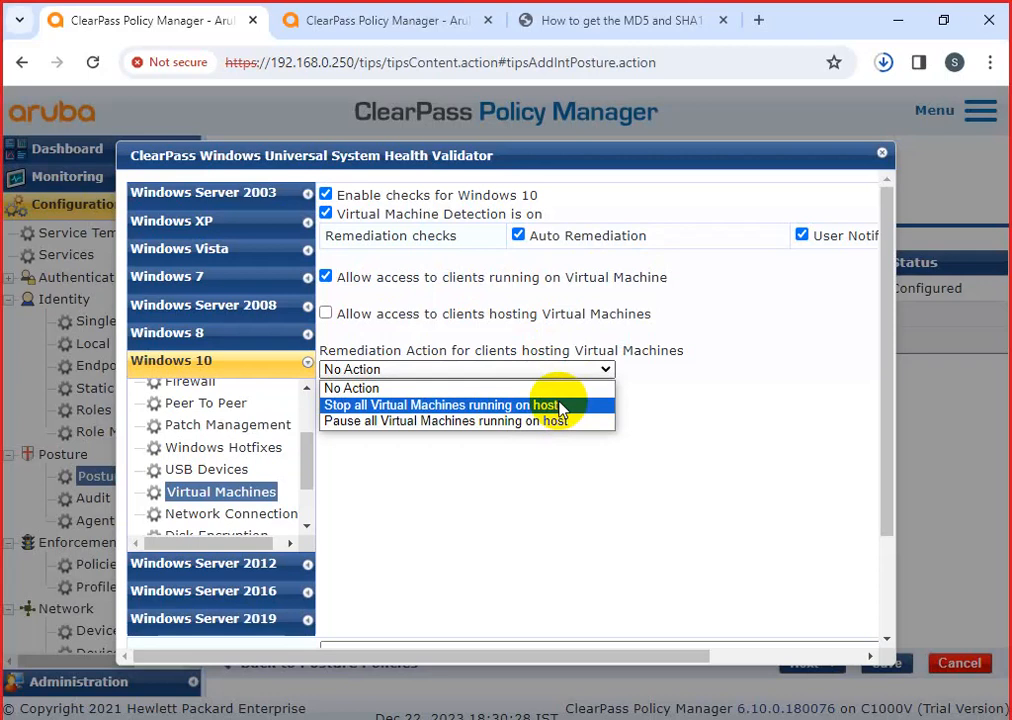
left_click(558, 406)
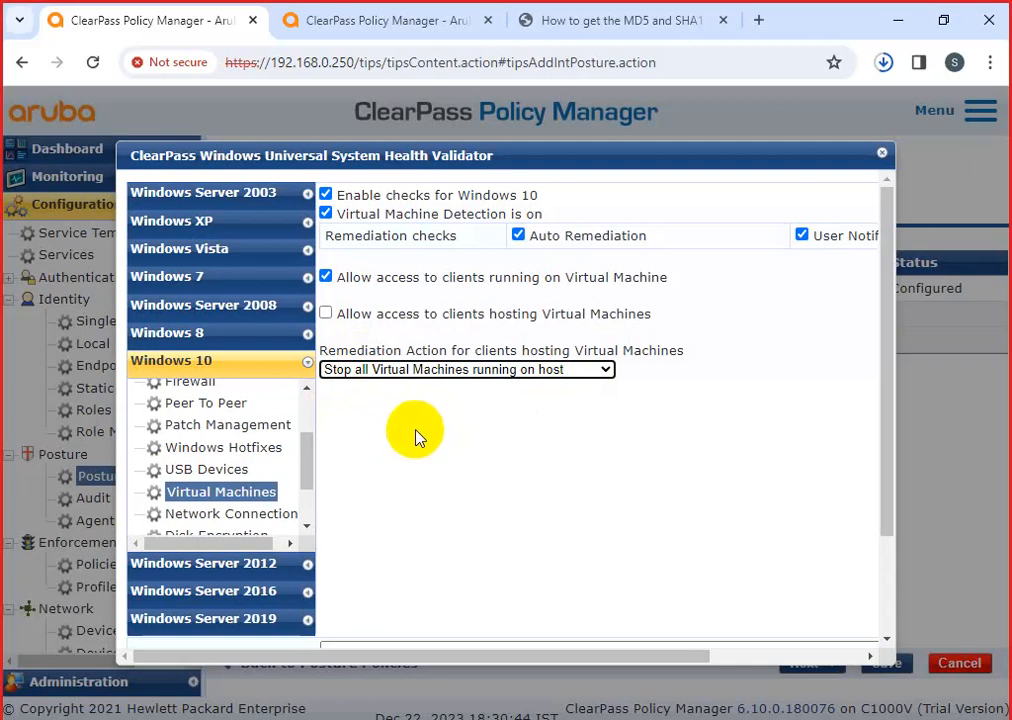
left_click(403, 376)
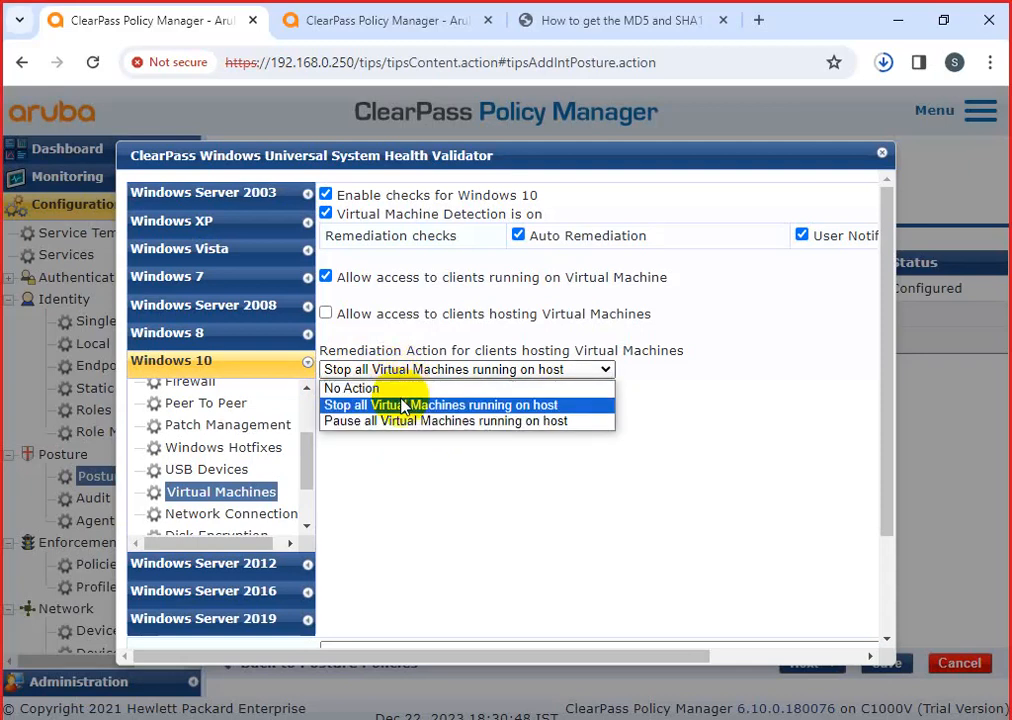
left_click(405, 405)
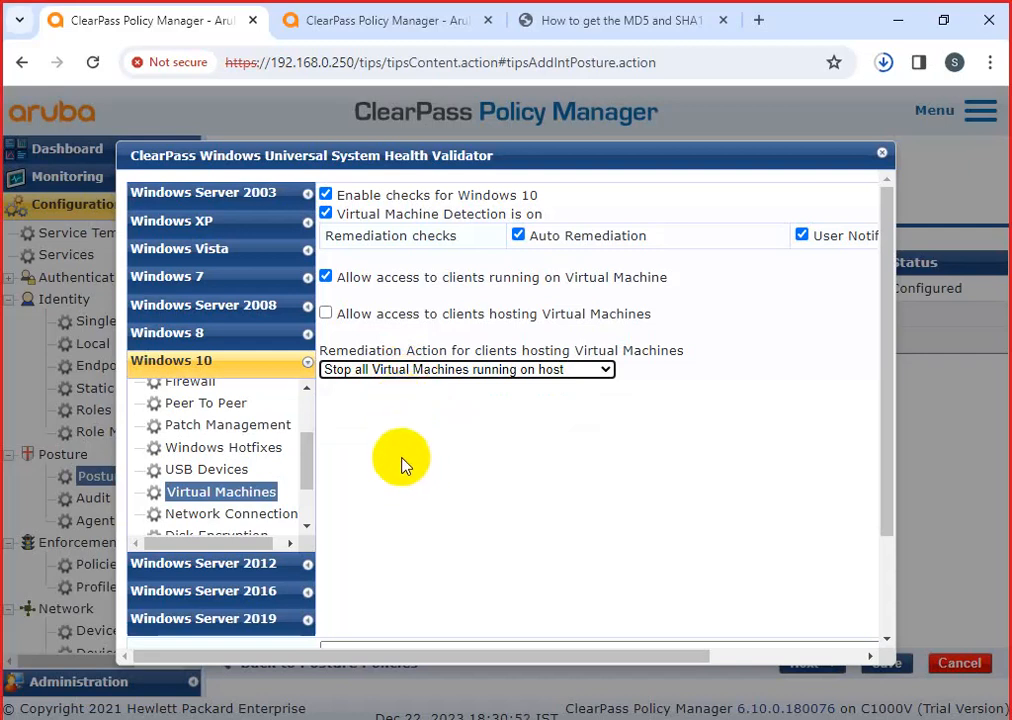
Enable the Windows 10 network connection check together with the check for network connection types
scroll(460, 458, "down", 1)
left_click(282, 412)
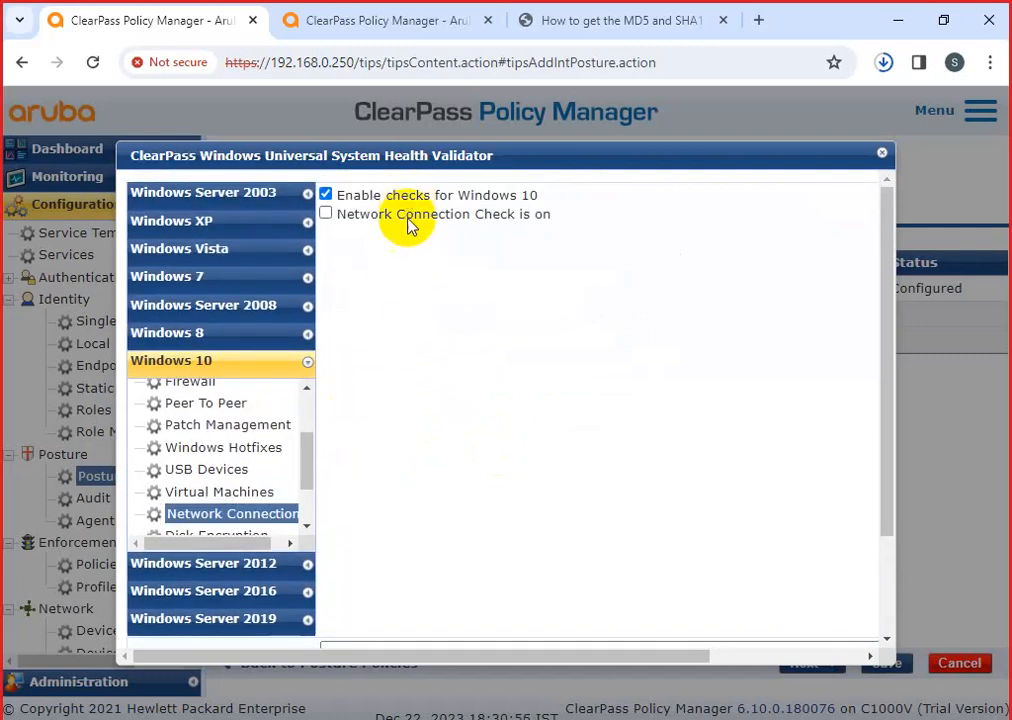
left_click(400, 214)
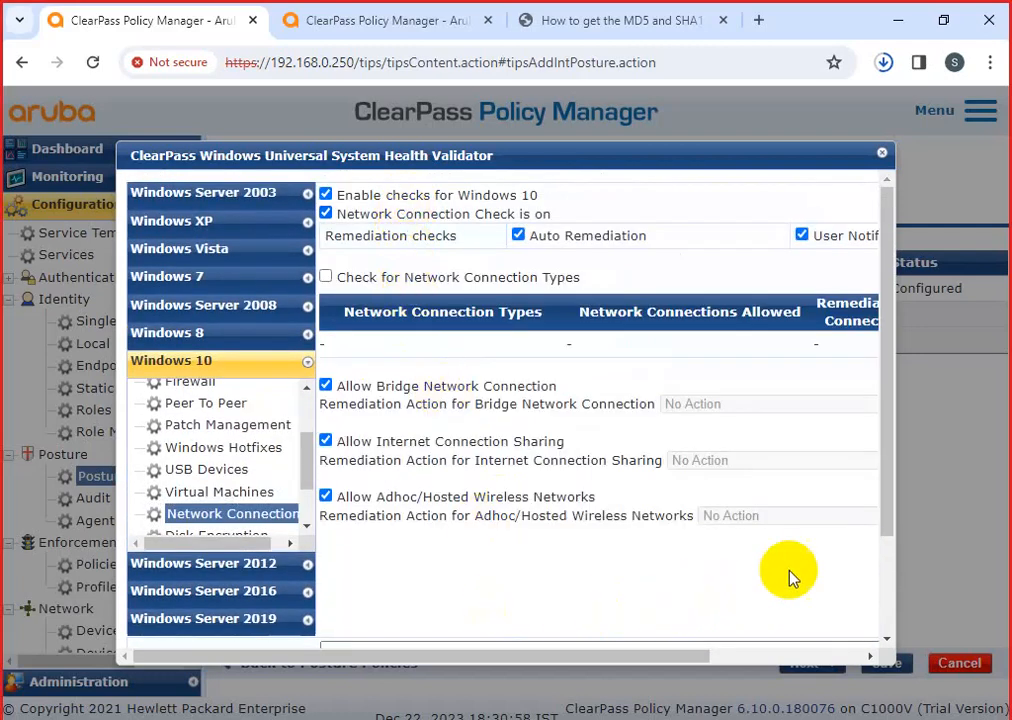
left_click(325, 278)
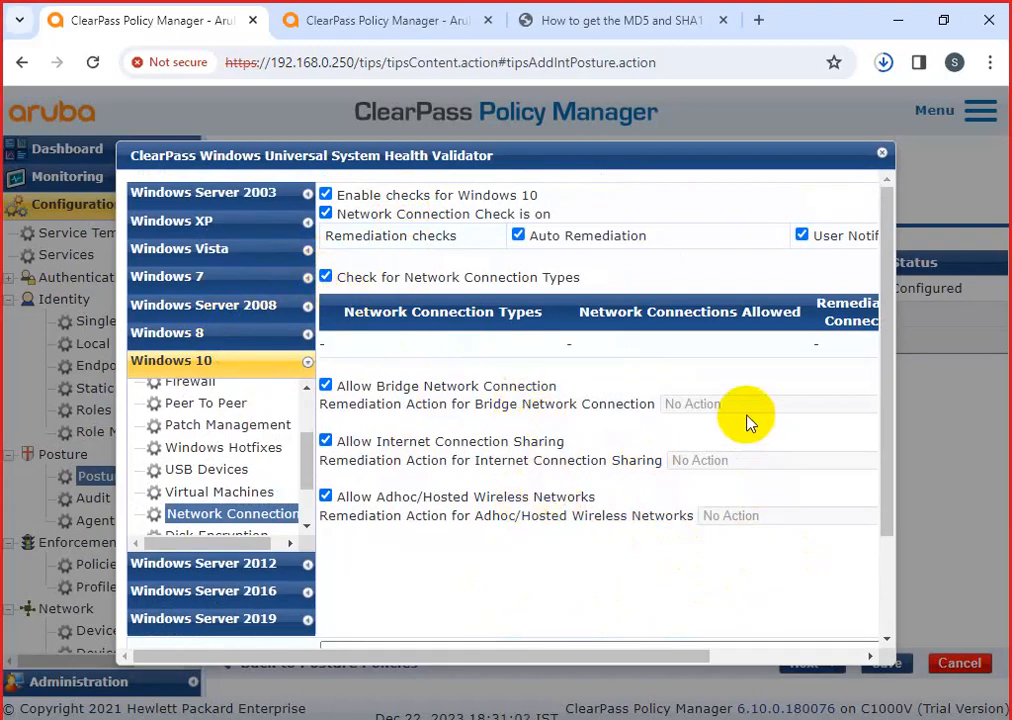
Open the Windows 10 network connection types configuration and add Wireless and Wired to the allowed network connections
left_click_drag(678, 658, 785, 657)
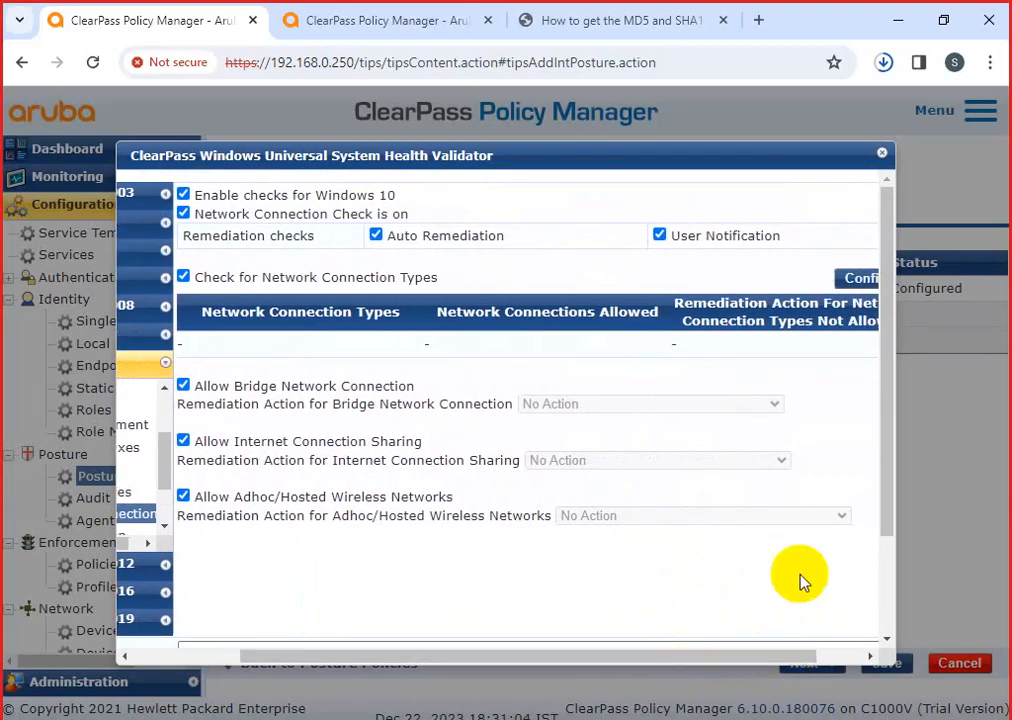
left_click(845, 277)
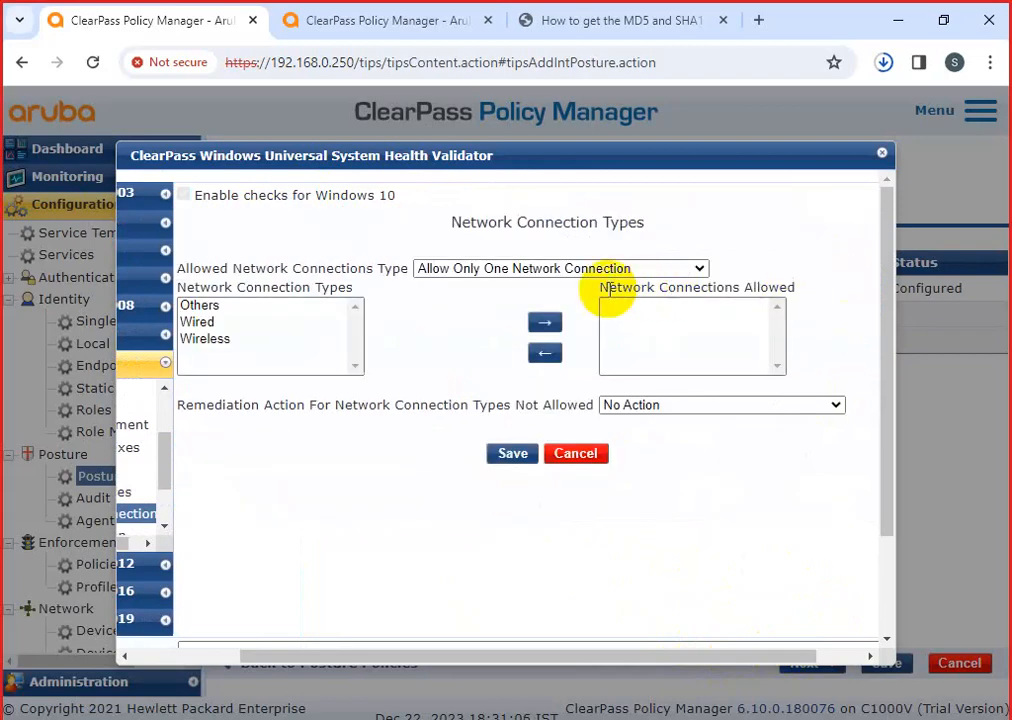
left_click(204, 325)
left_click(212, 338)
left_click(214, 324)
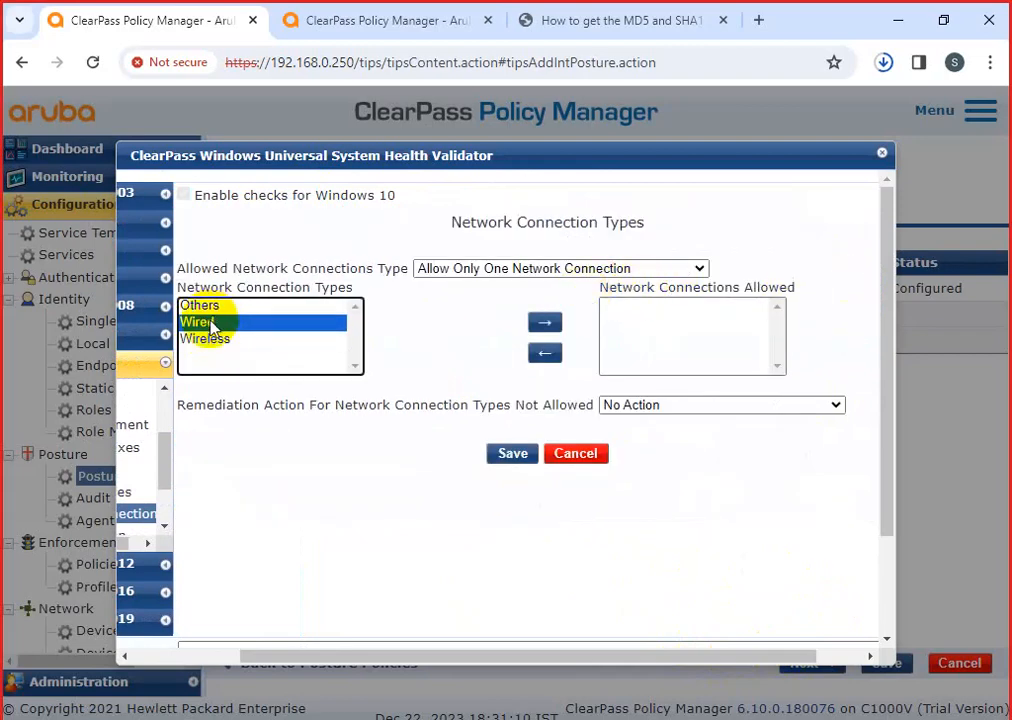
left_click(227, 340)
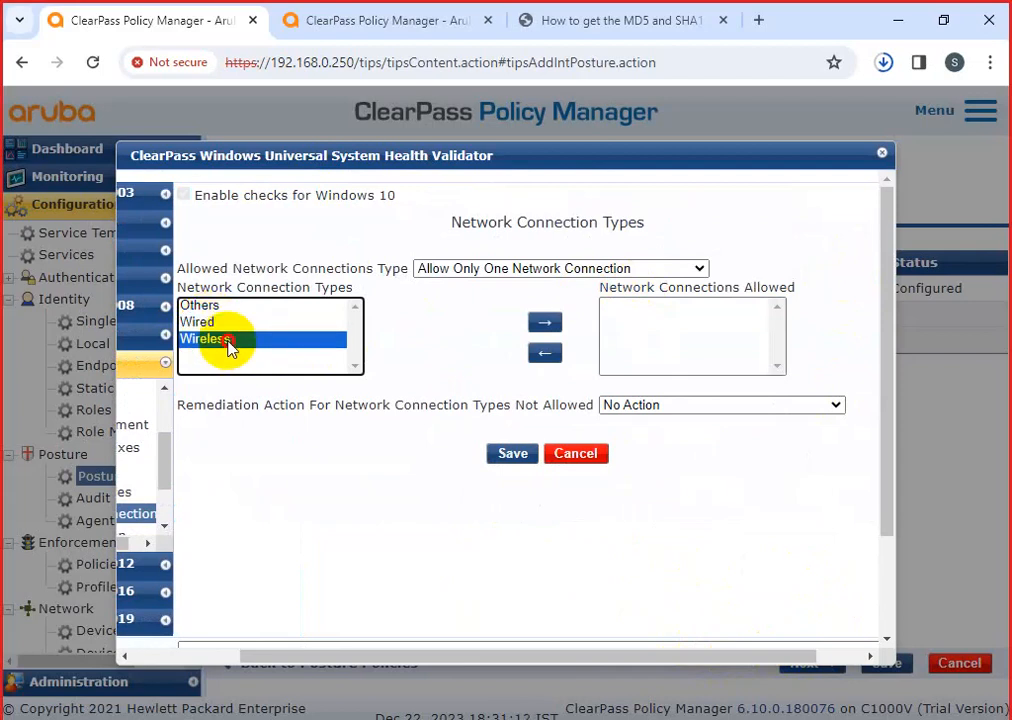
left_click(548, 322)
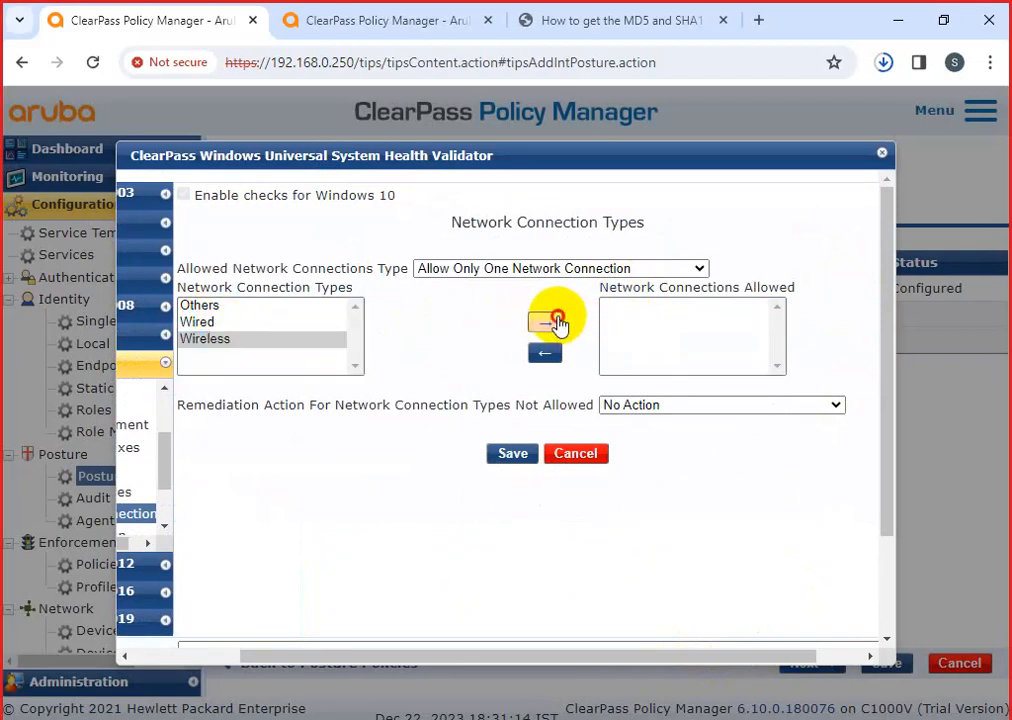
left_click(200, 322)
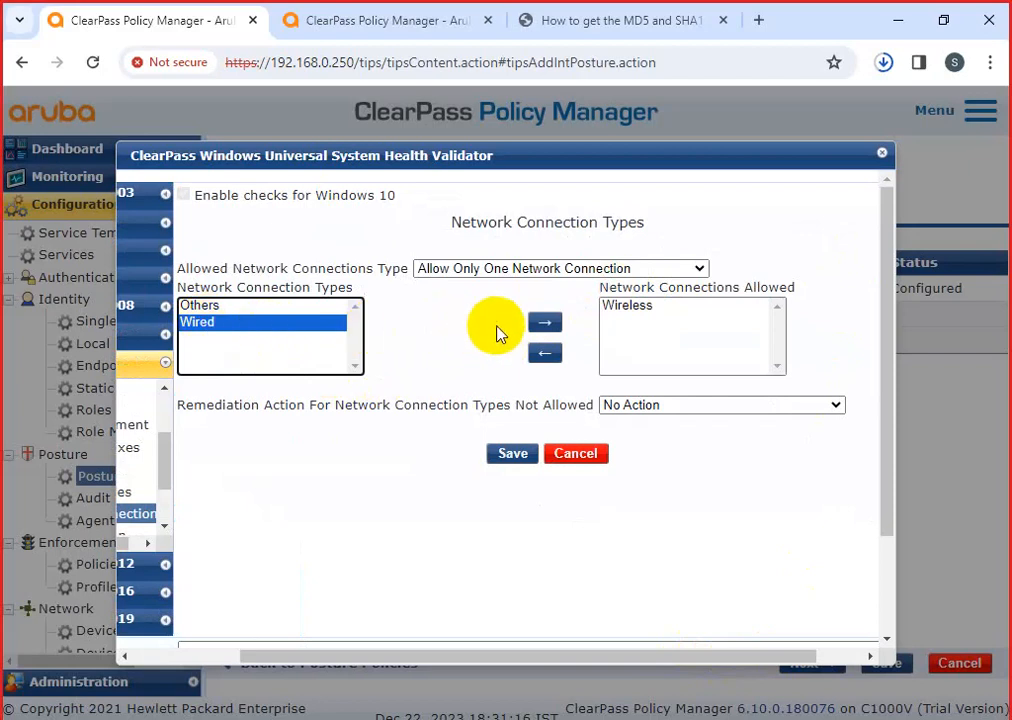
left_click(545, 322)
Remove Wireless from the allowed connections and set the remediation action for connection types not allowed to Disable Network Connections
left_click(648, 404)
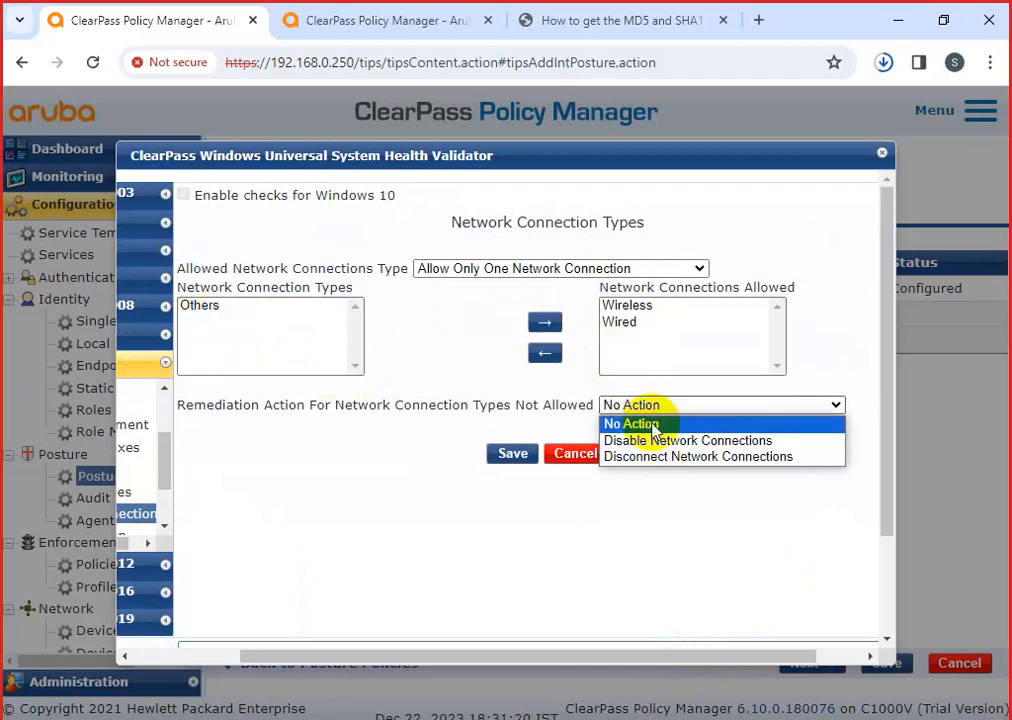
left_click(634, 308)
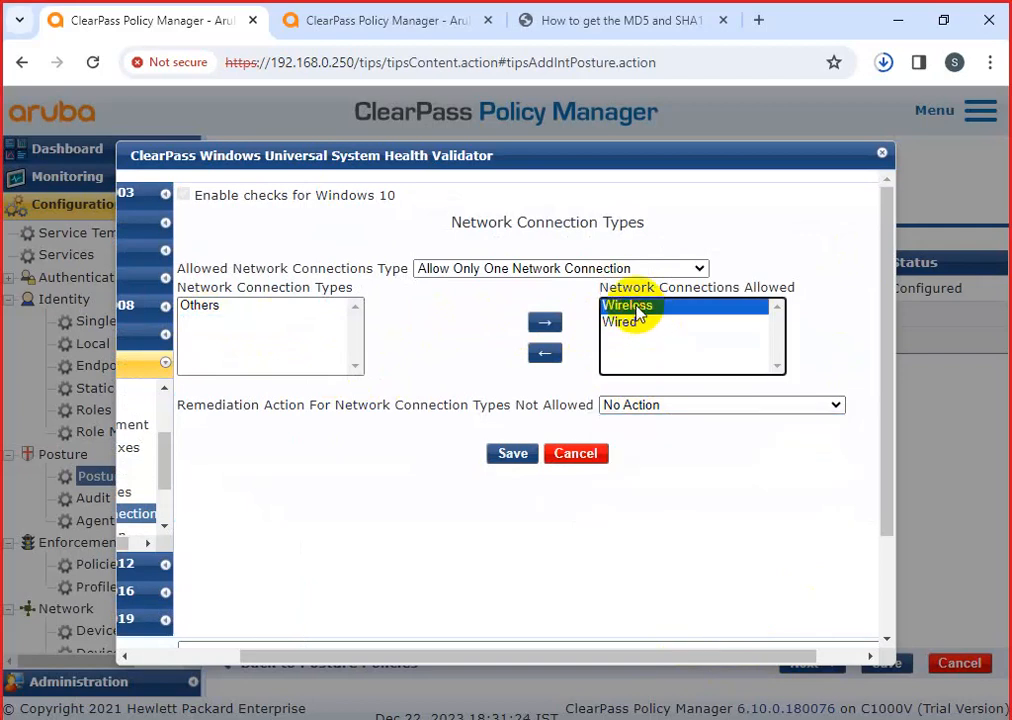
left_click(557, 353)
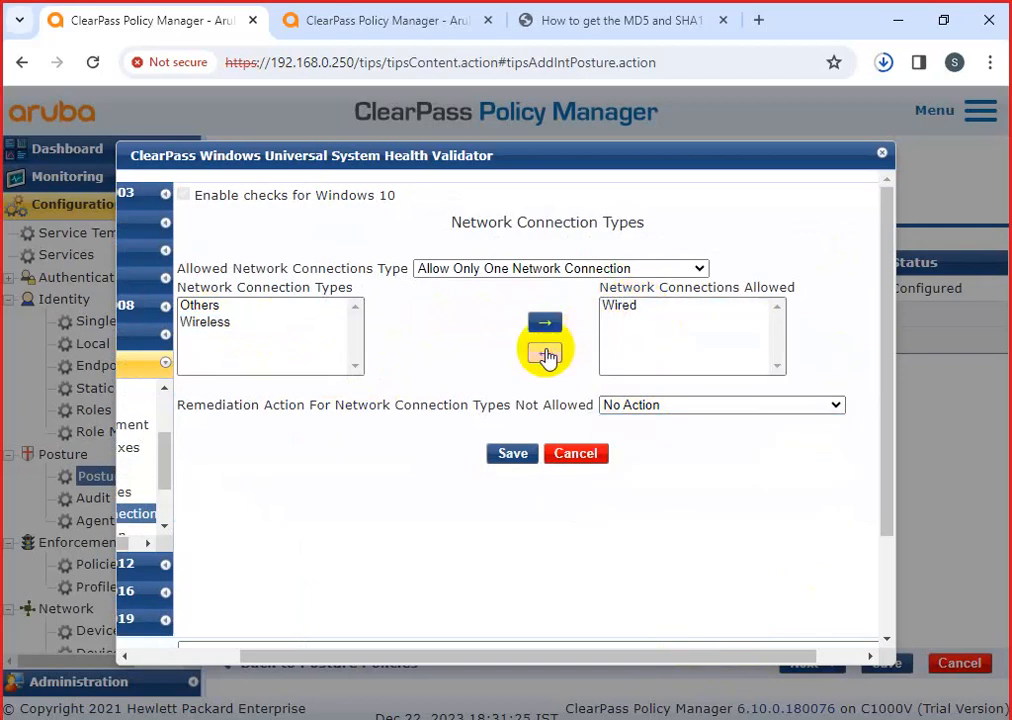
left_click(636, 406)
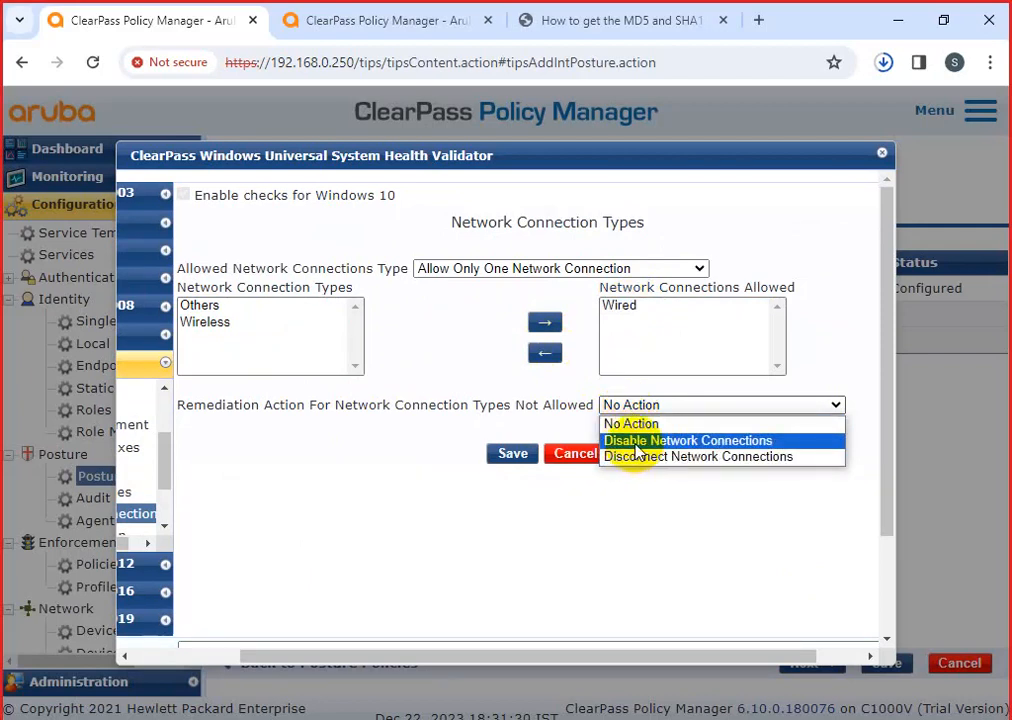
left_click(636, 442)
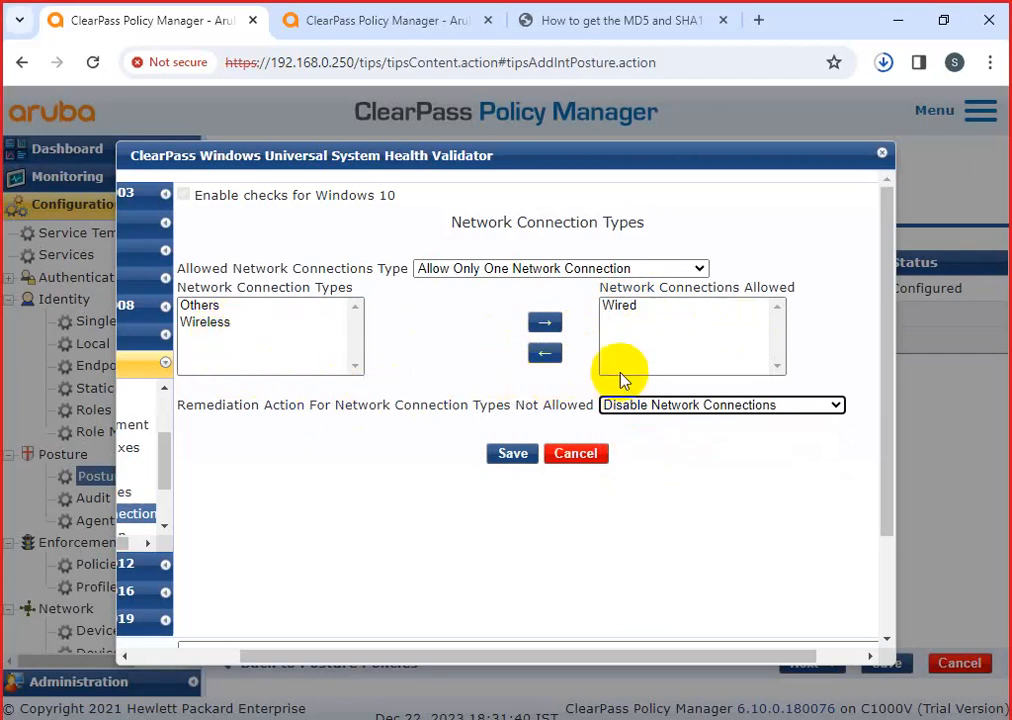
Replace Wired with Others in the allowed network connections and set the remediation action to Disconnect Network Connections
left_click(614, 308)
left_click(541, 360)
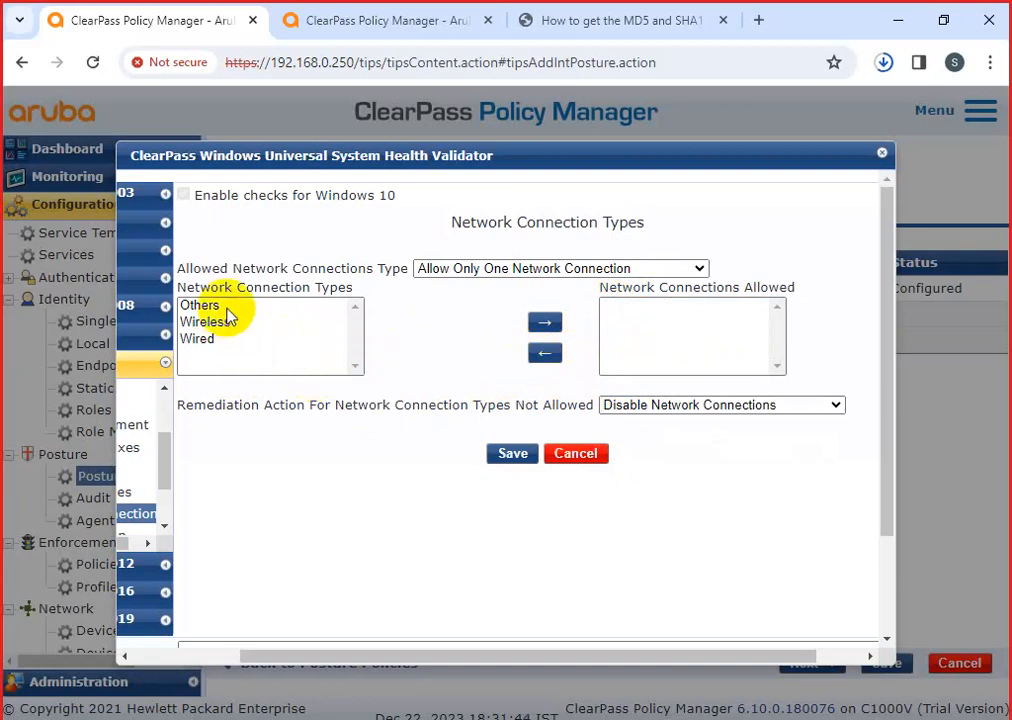
left_click(335, 307)
left_click(541, 322)
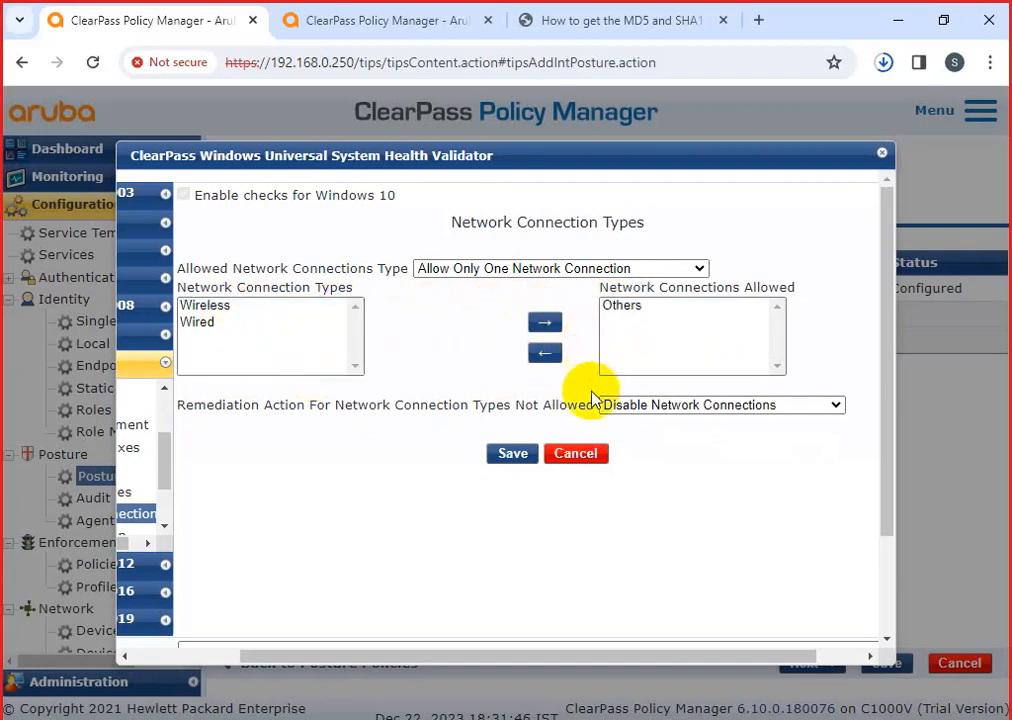
left_click(622, 406)
left_click(643, 457)
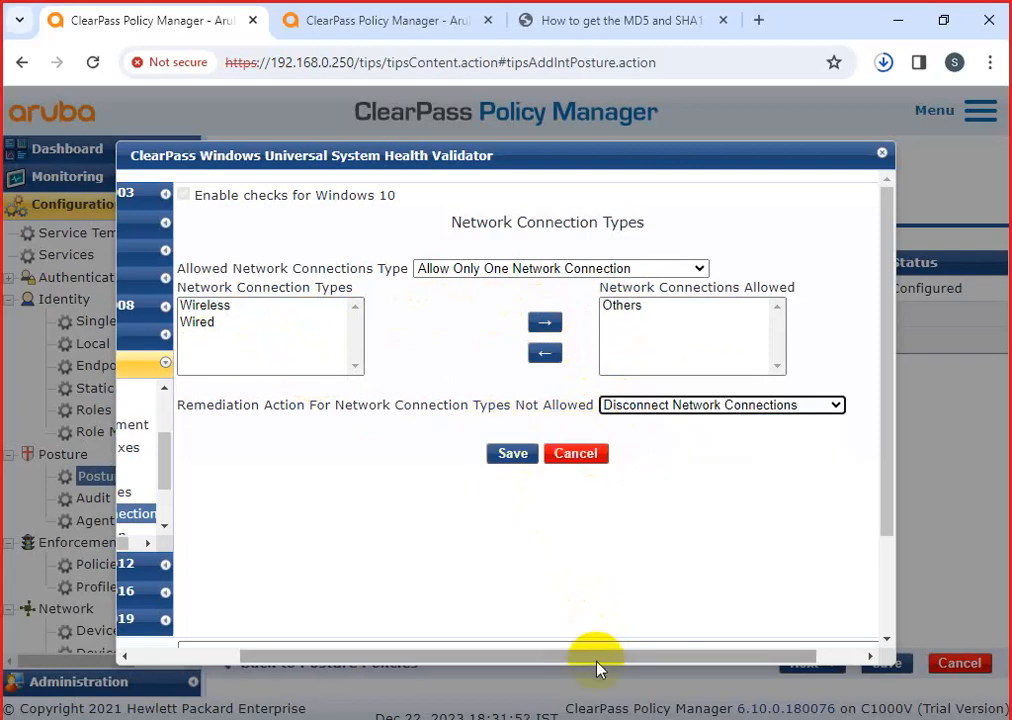
Enable the disk encryption application check for Windows 10
left_click_drag(599, 662, 452, 668)
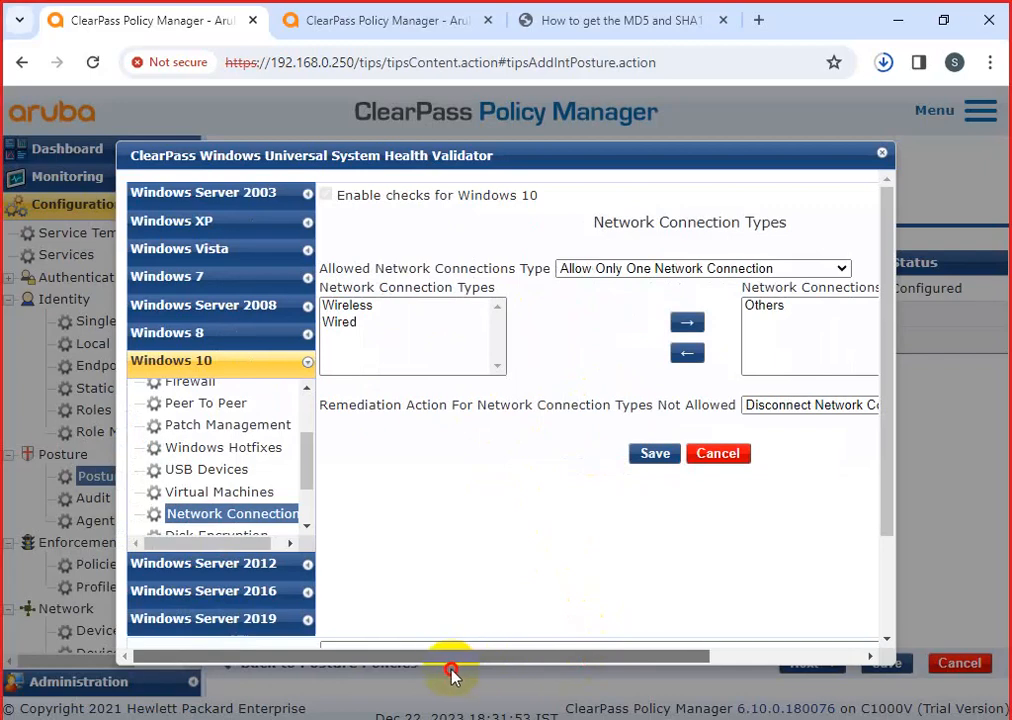
scroll(247, 452, "down", 3)
left_click(245, 461)
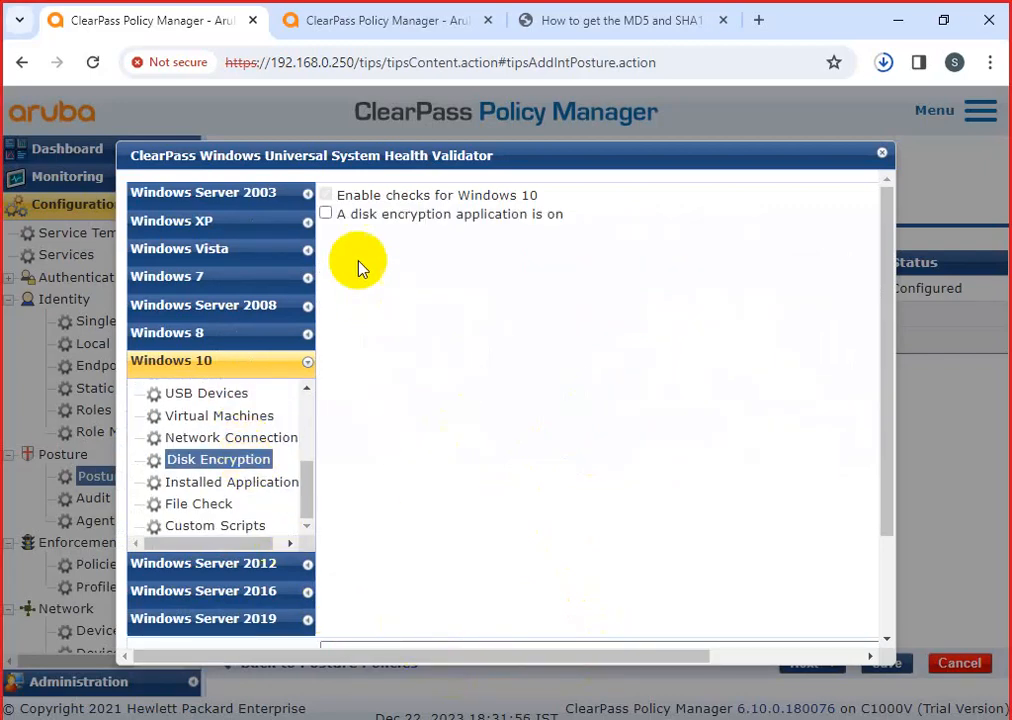
left_click(326, 213)
Start adding AES Crypt as a disk encryption product with minimum version 13.00 and All Drives as the locations to check
left_click_drag(678, 656, 853, 515)
left_click(832, 261)
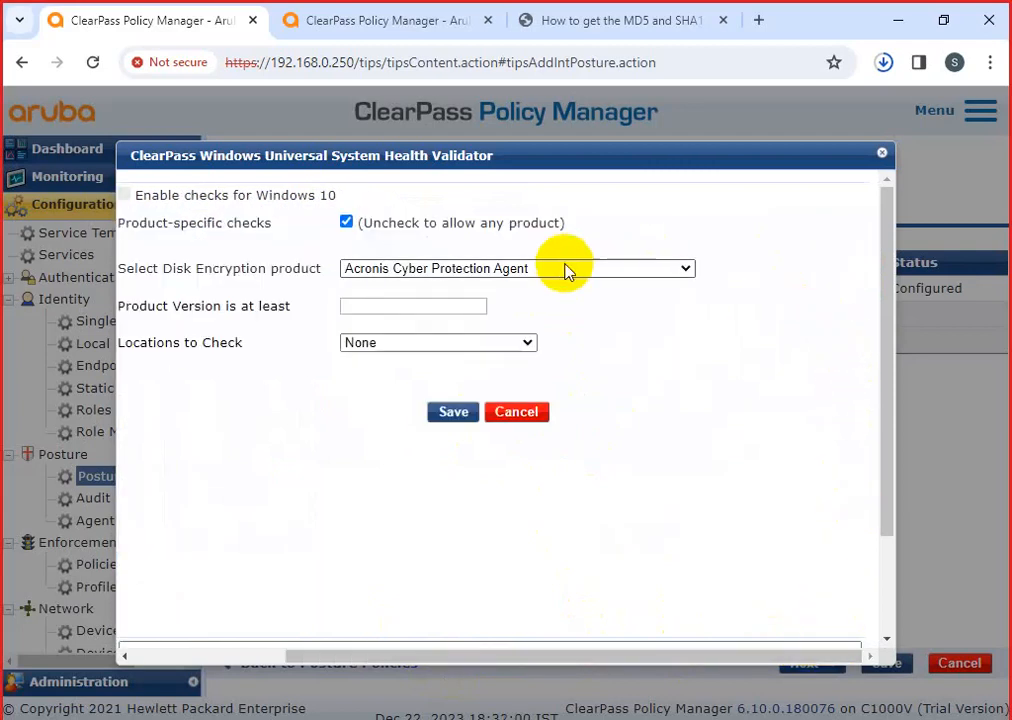
left_click(540, 268)
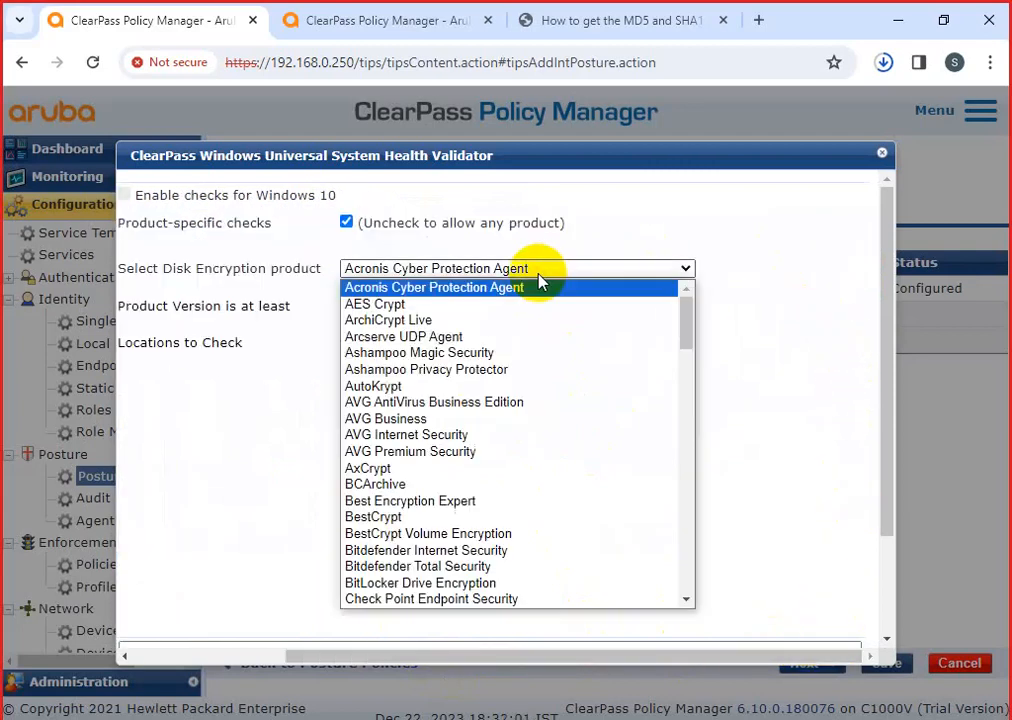
left_click(443, 304)
left_click(363, 305)
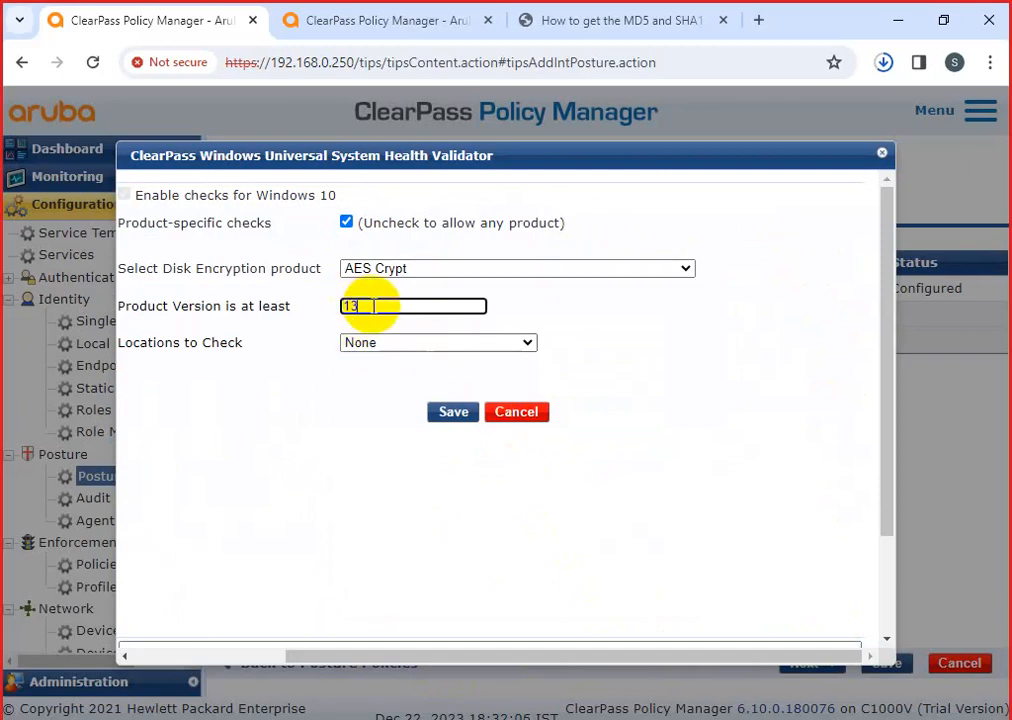
type("13.00")
left_click(389, 344)
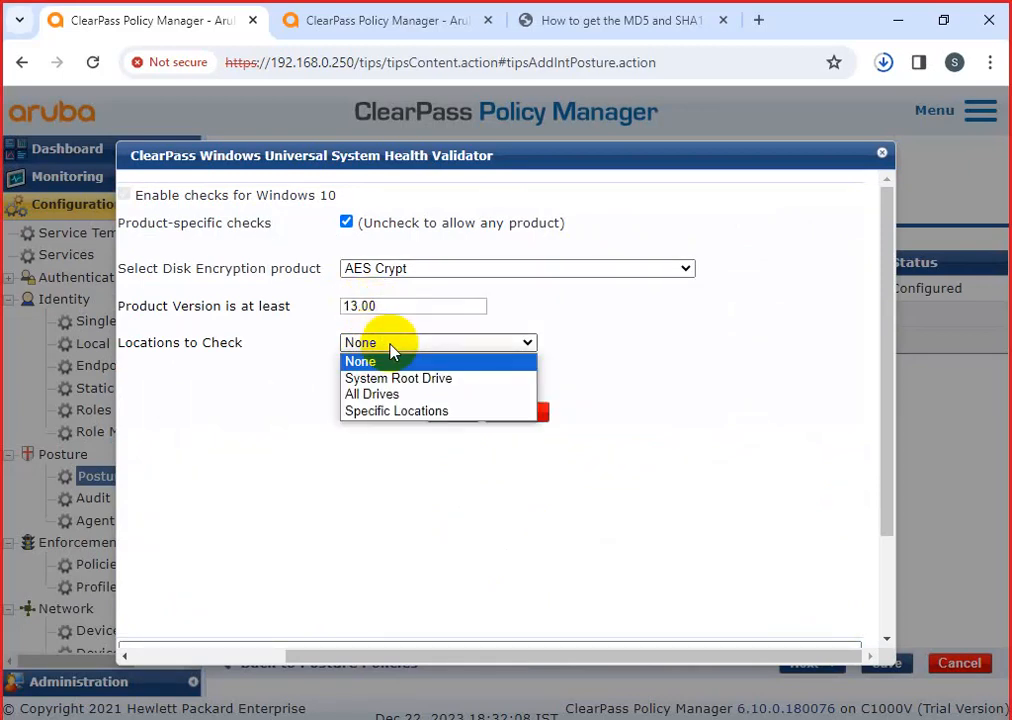
left_click(406, 396)
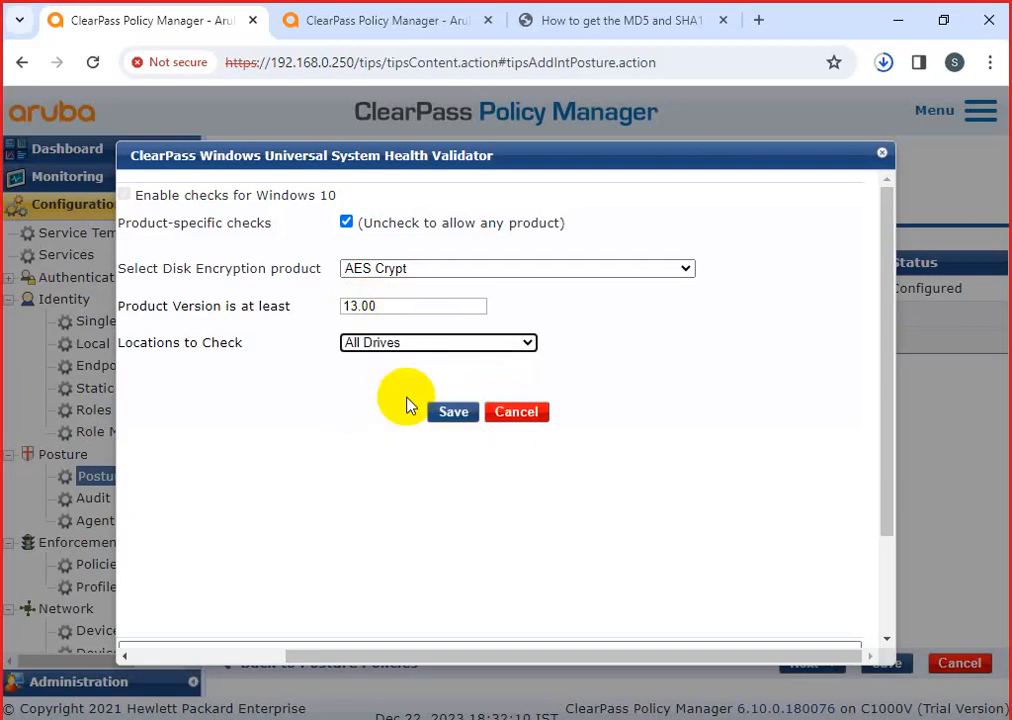
Try the Specific Locations option for the disk encryption product and set the locations to check to System Root Drive
left_click(411, 345)
left_click(410, 380)
left_click(409, 346)
left_click(408, 411)
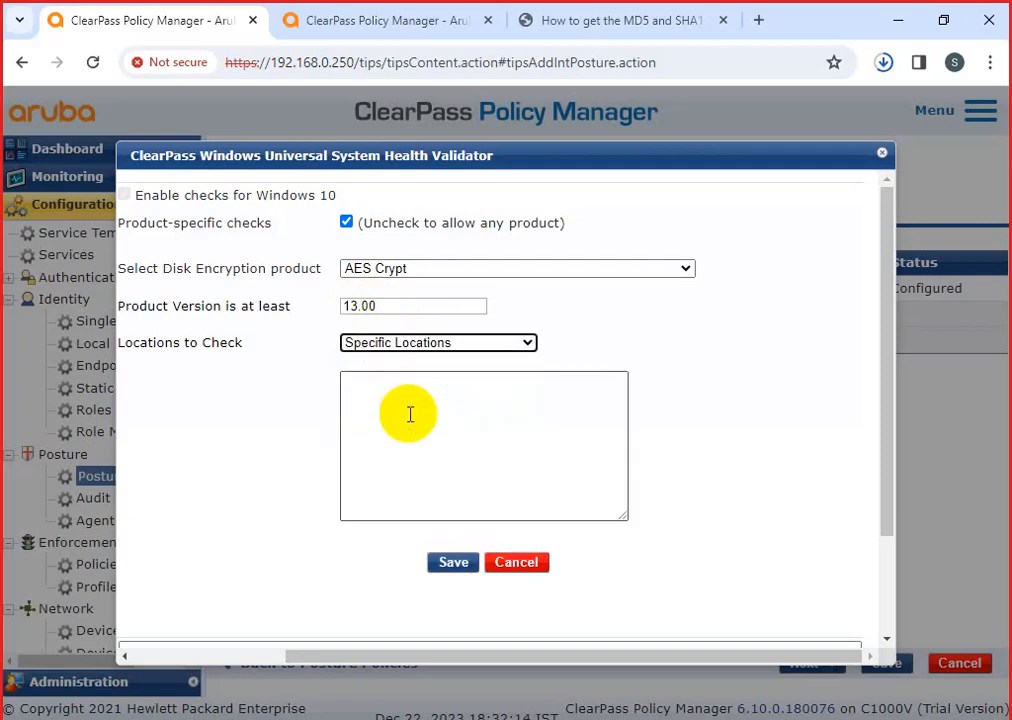
left_click(413, 343)
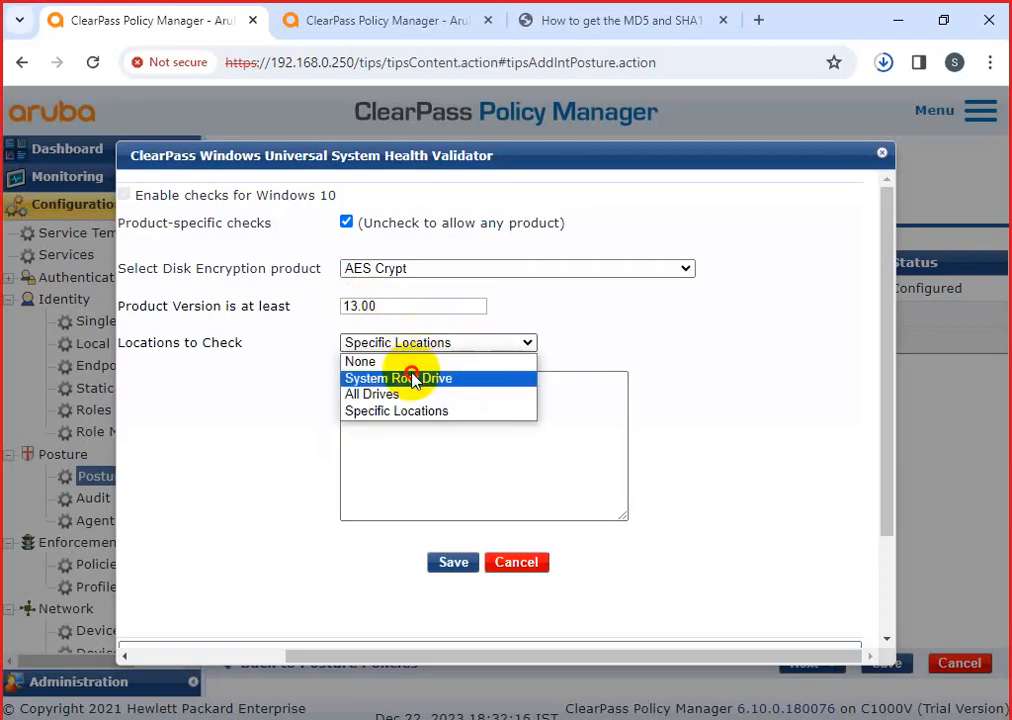
left_click(411, 378)
Change the disk encryption product to Symantec Endpoint Encryption and save the product entry
left_click(434, 270)
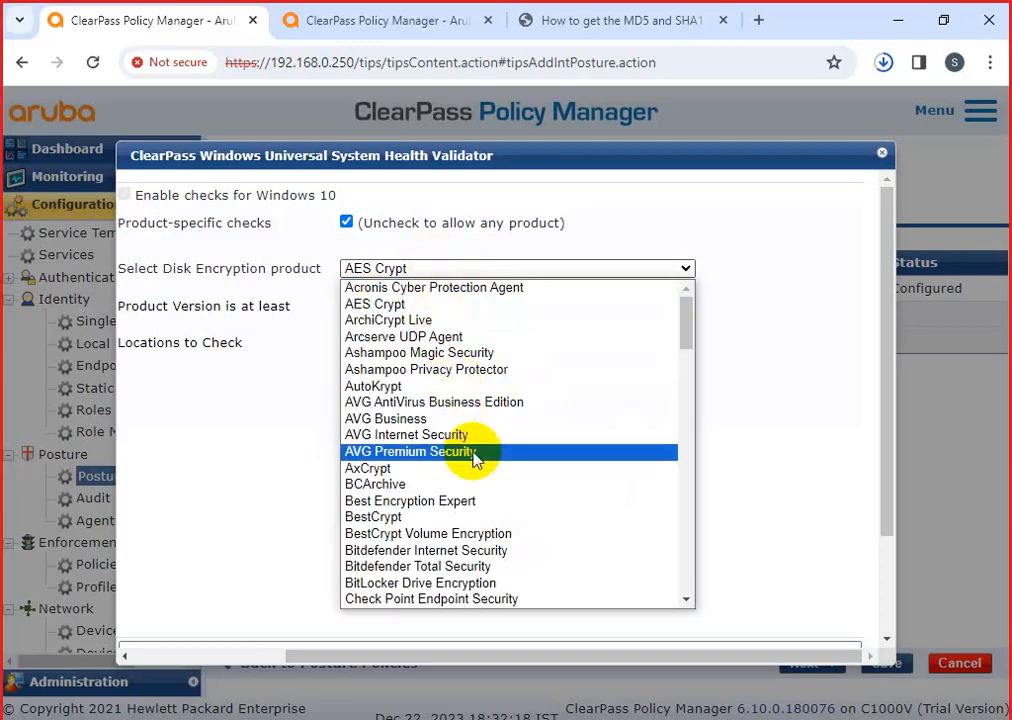
scroll(475, 450, "down", 20)
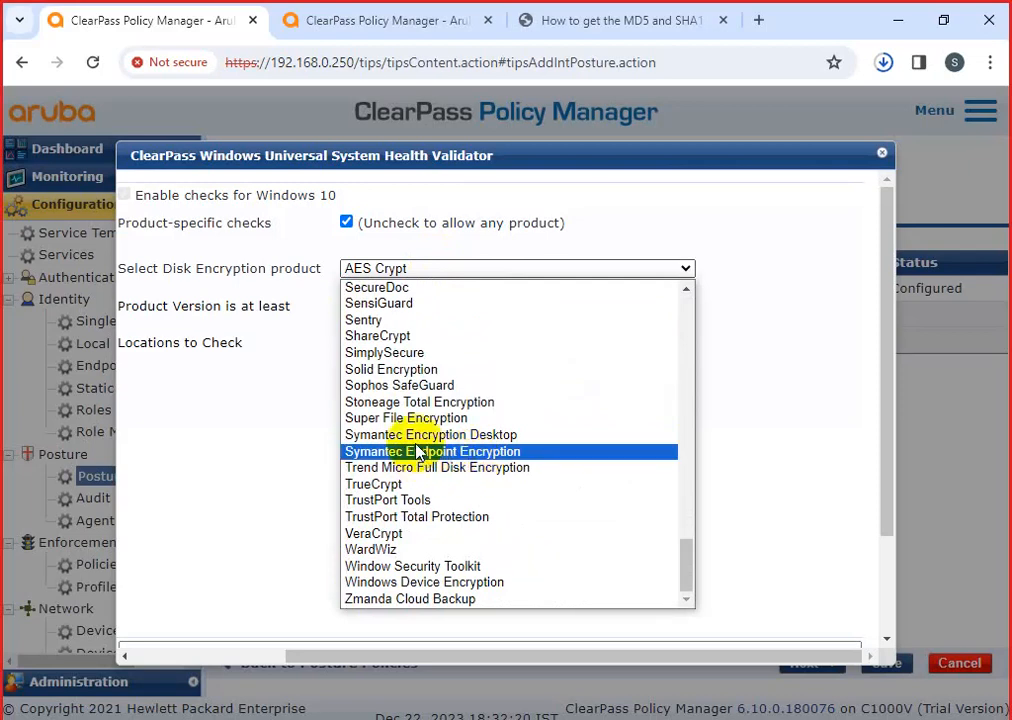
left_click(418, 452)
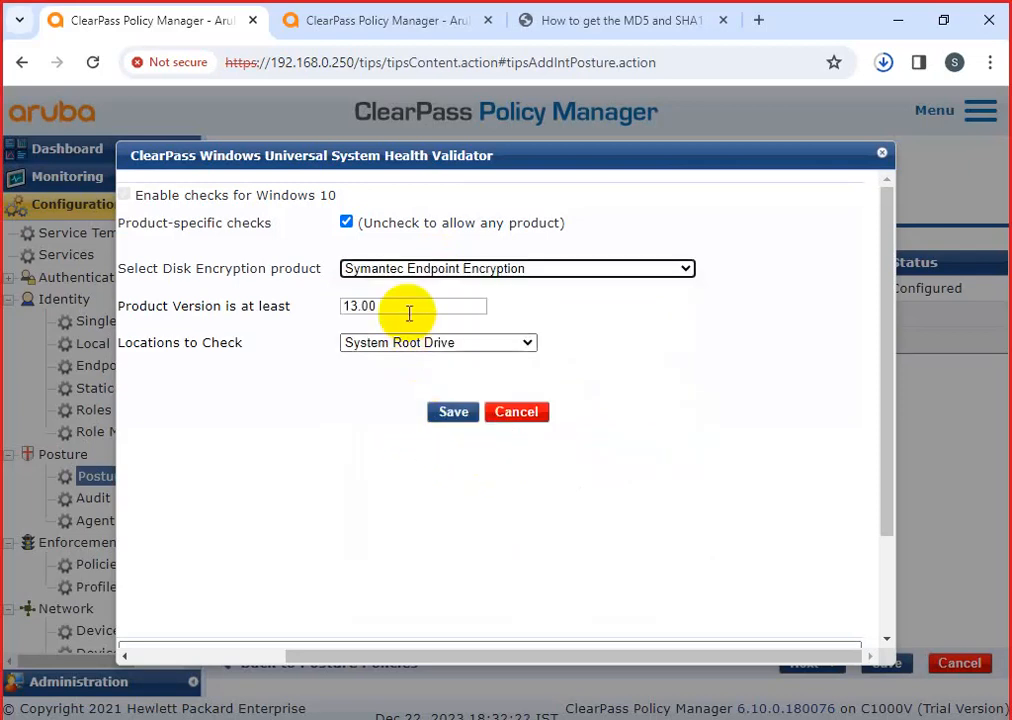
scroll(452, 400, "down", 2)
left_click(456, 318)
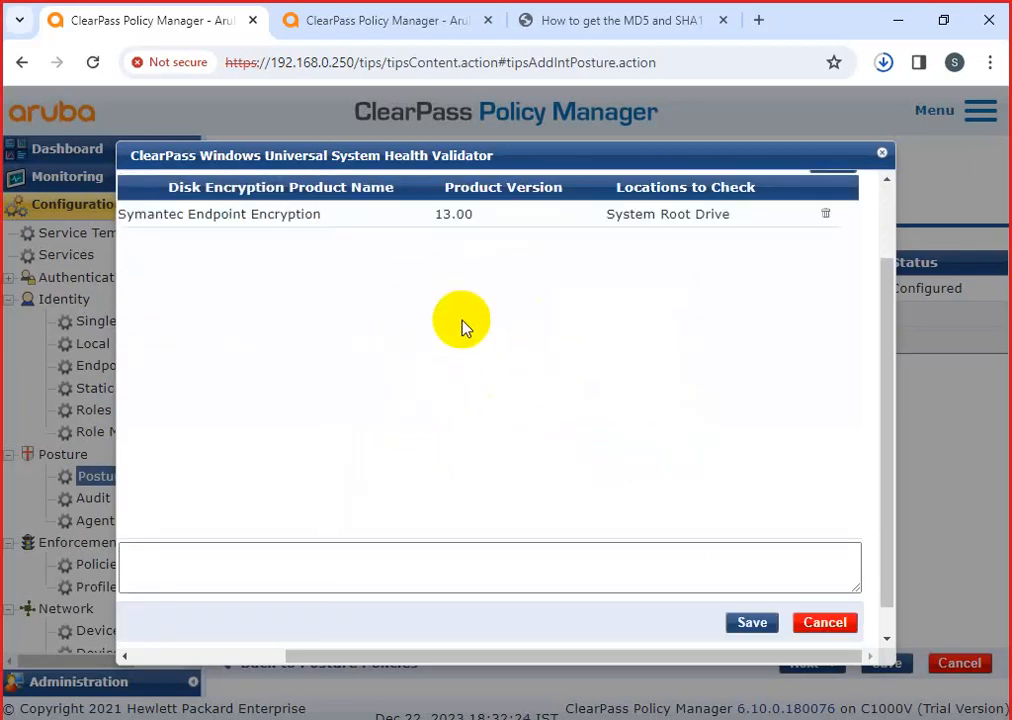
Try to save the health validator settings and delete the Symantec Endpoint Encryption entry from the disk encryption products
left_click(797, 620)
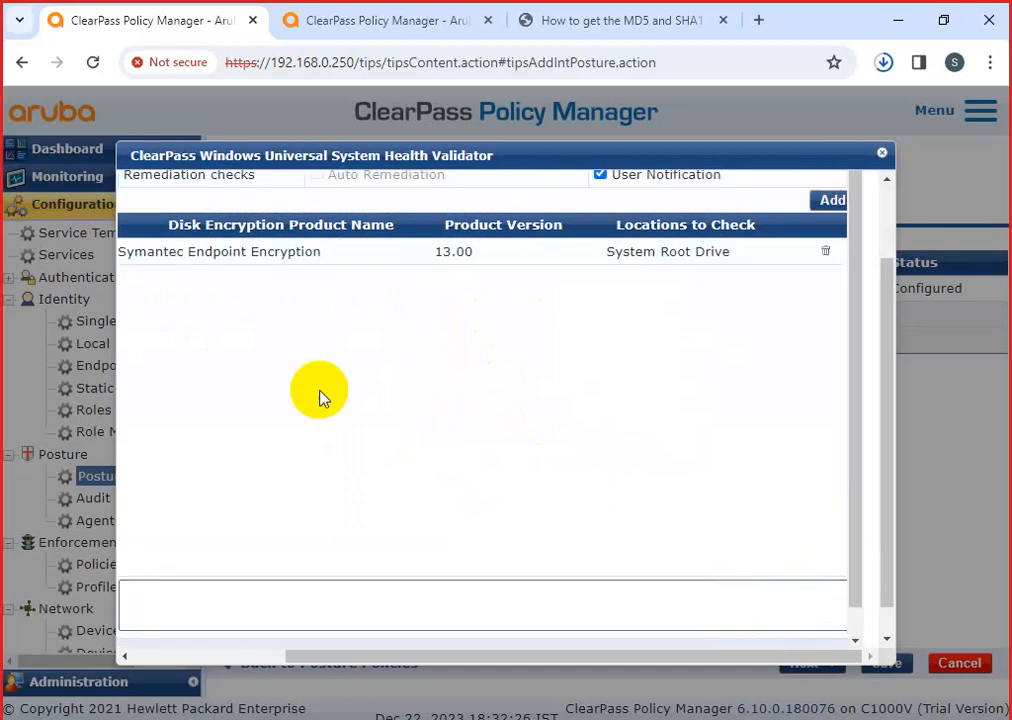
scroll(436, 422, "up", 3)
left_click_drag(588, 656, 434, 668)
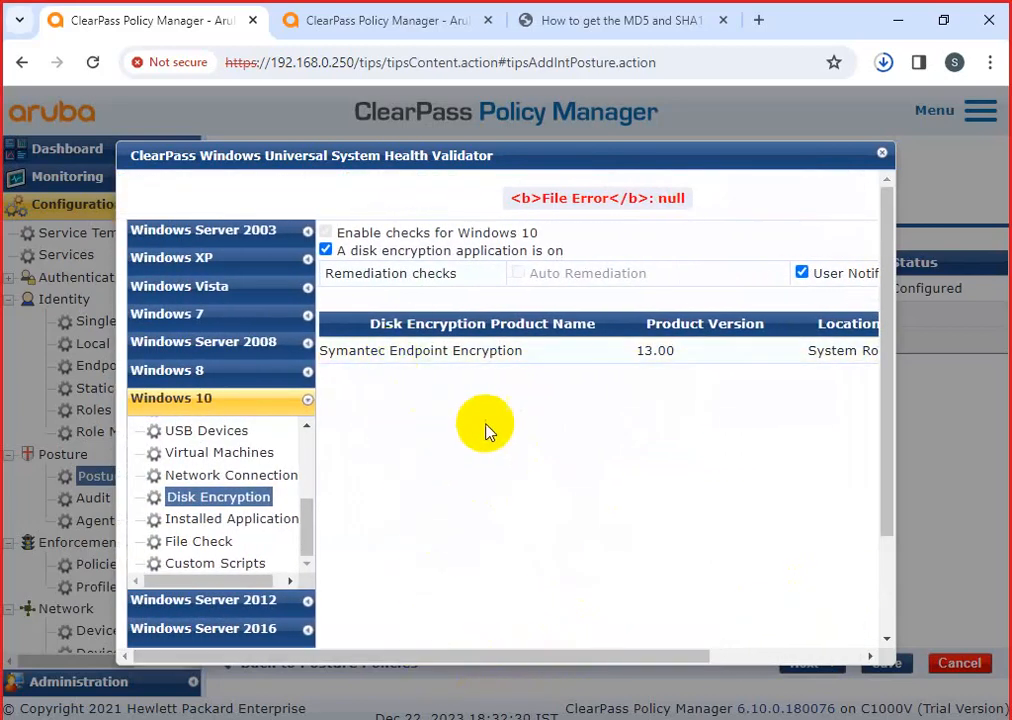
left_click_drag(640, 657, 781, 660)
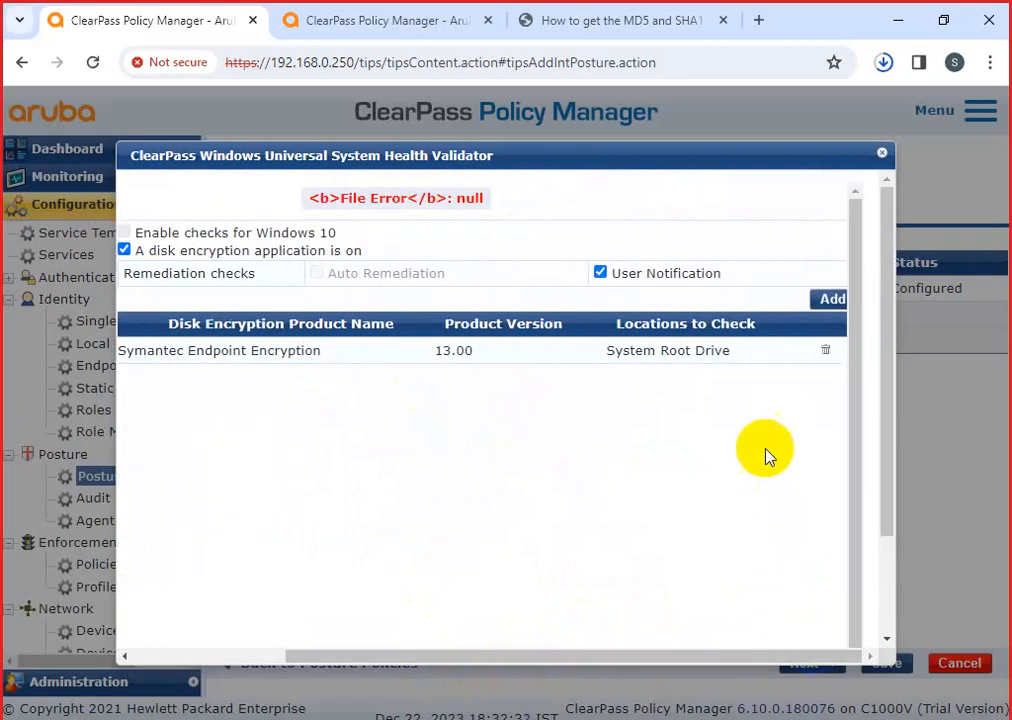
left_click(825, 351)
Enable the Installed Applications check for Windows 10
left_click_drag(566, 658, 388, 660)
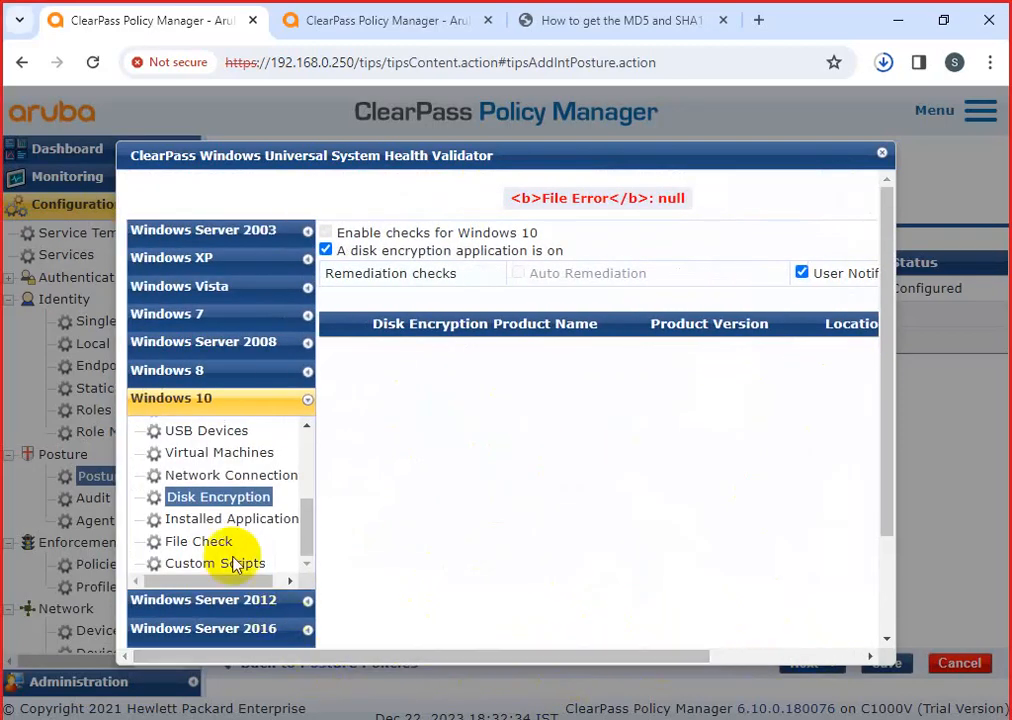
left_click(255, 519)
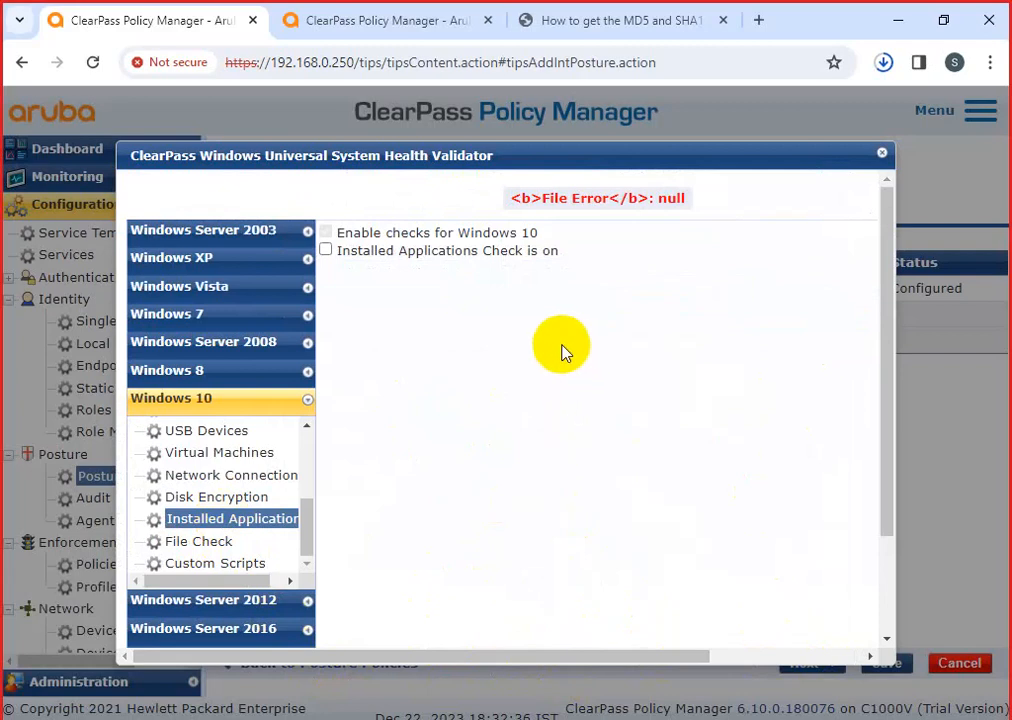
left_click(454, 251)
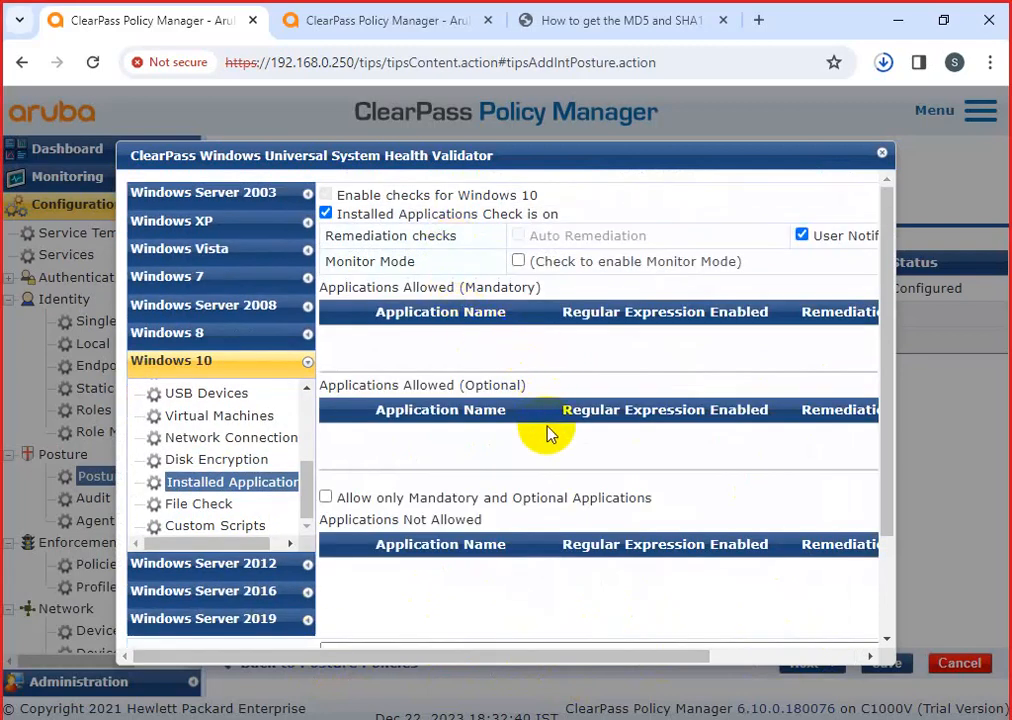
Try toggling Monitor Mode for the Windows 10 Installed Applications check
left_click(518, 262)
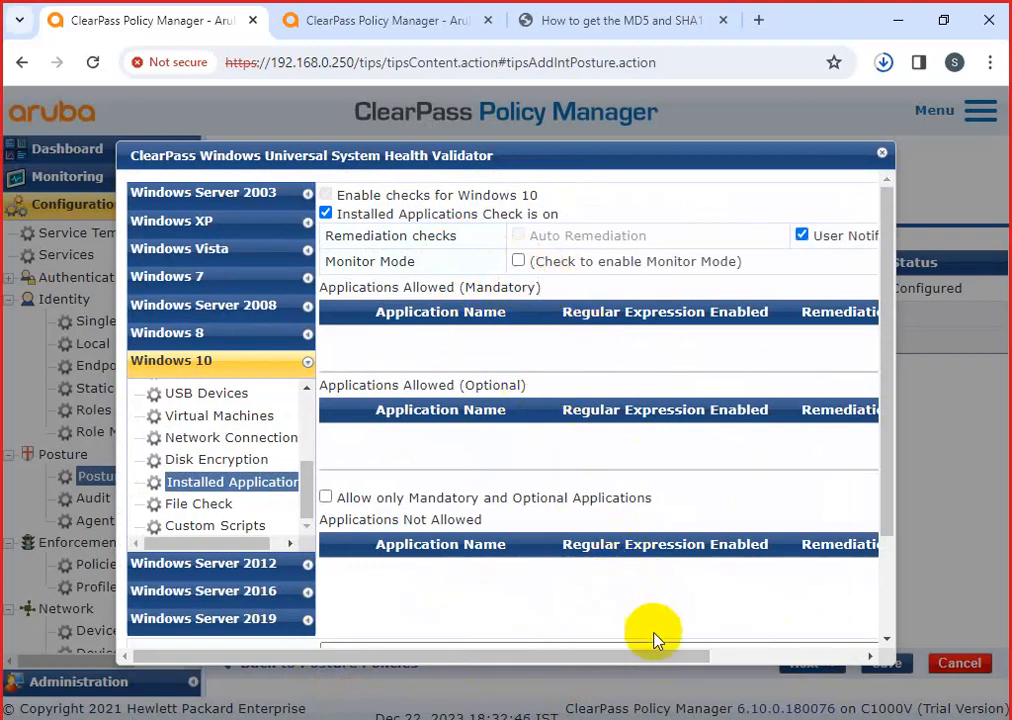
mouse_move(637, 658)
left_mouse_down()
mouse_move(745, 657)
mouse_move(652, 660)
left_mouse_up()
left_click(496, 260)
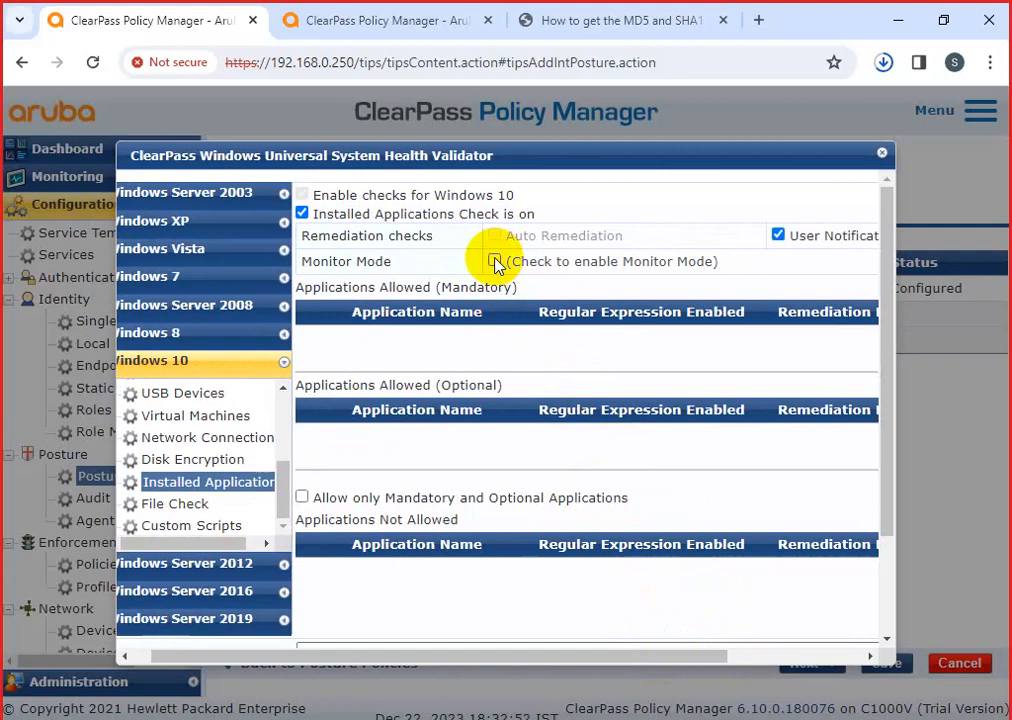
Open a new mandatory application entry for the Windows 10 Installed Applications check
left_click(494, 261)
left_click_drag(482, 657, 657, 659)
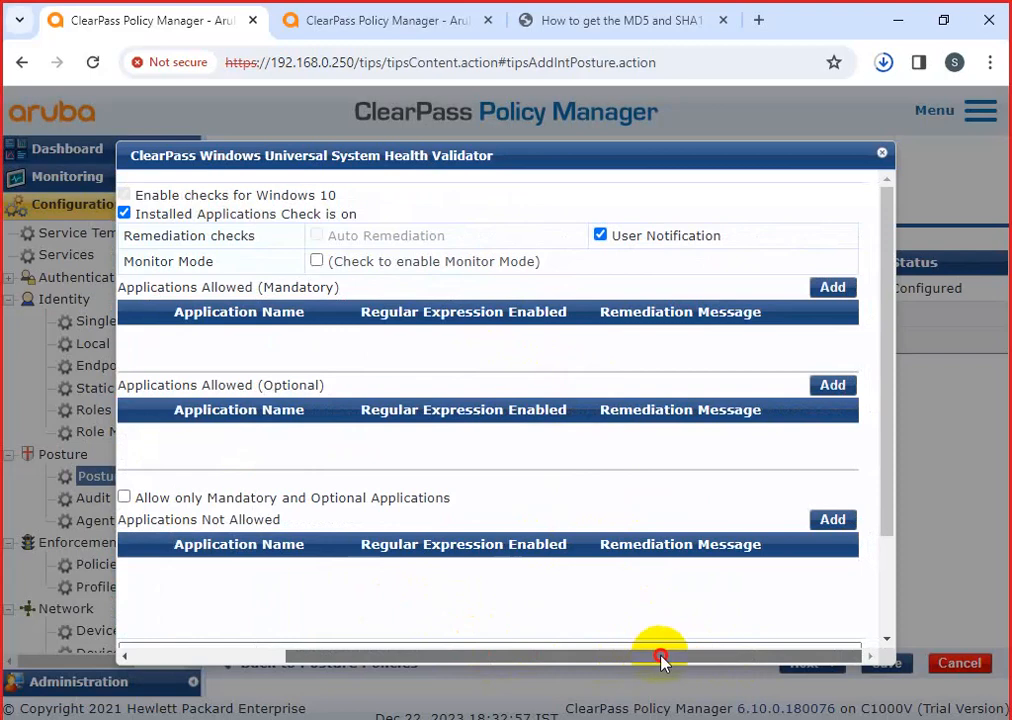
left_click(832, 289)
left_click(509, 233)
left_click(510, 276)
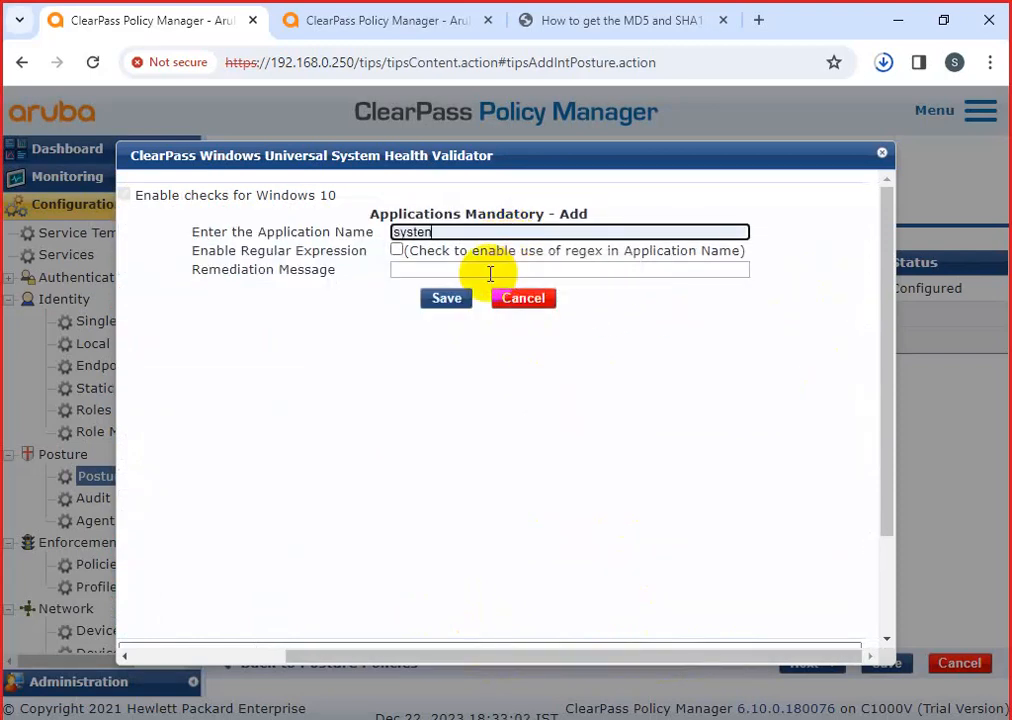
left_click(487, 272)
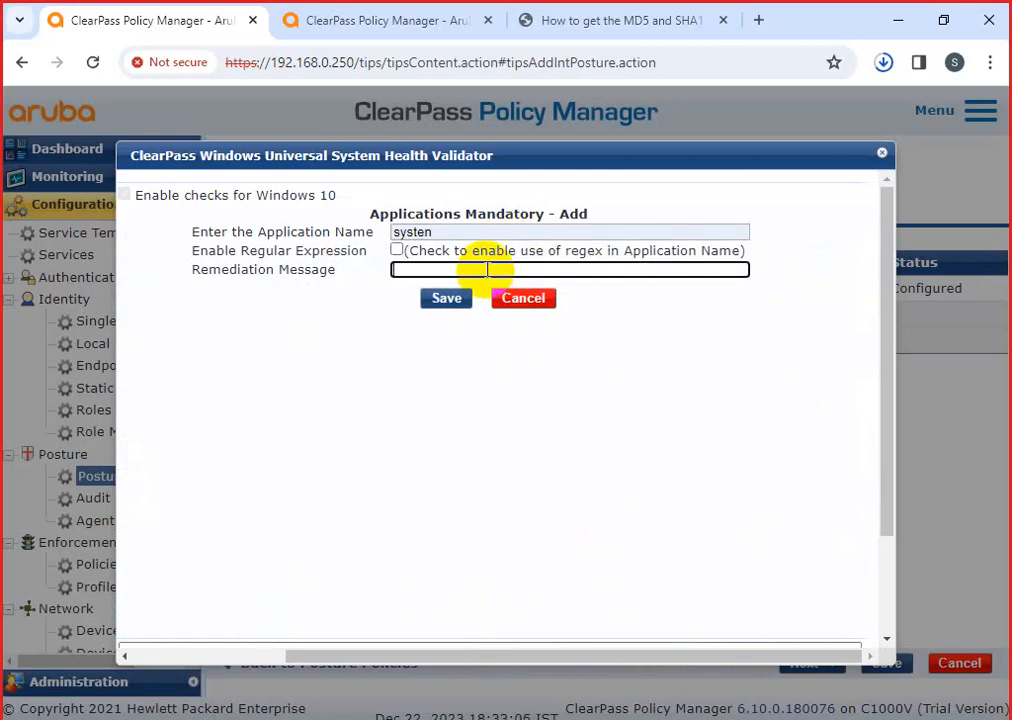
left_click(463, 235)
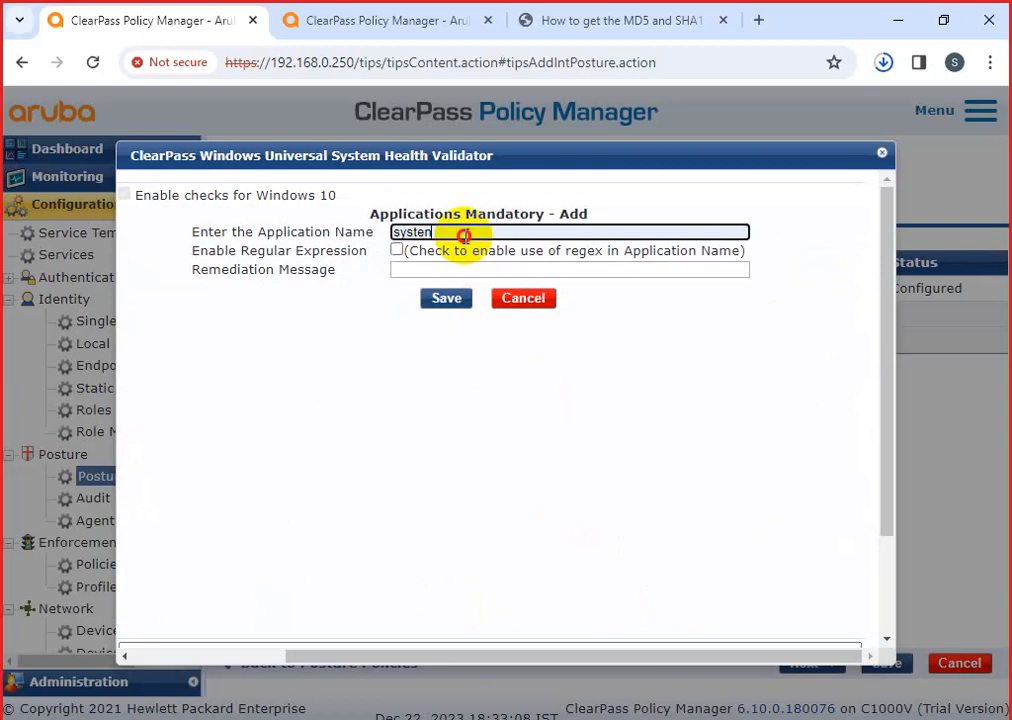
key("BackSpace")
key("BackSpace")
key("BackSpace")
key("BackSpace")
key("BackSpace")
key("BackSpace")
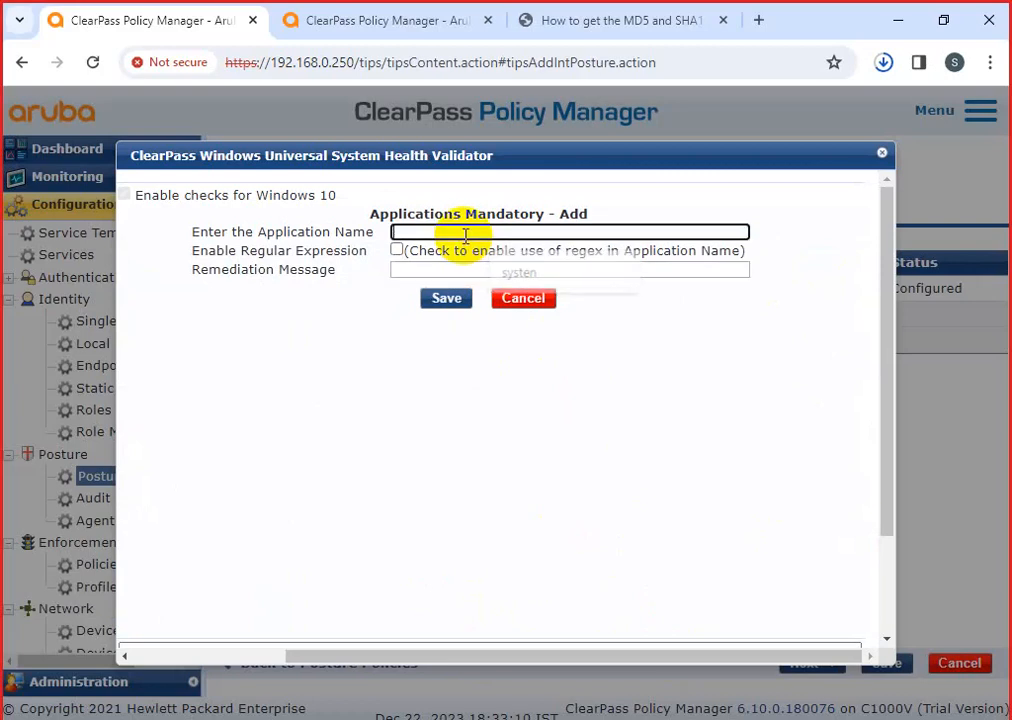
Name the mandatory application "jave", set its remediation message to "ITTEAM" and save the entry
type("jav")
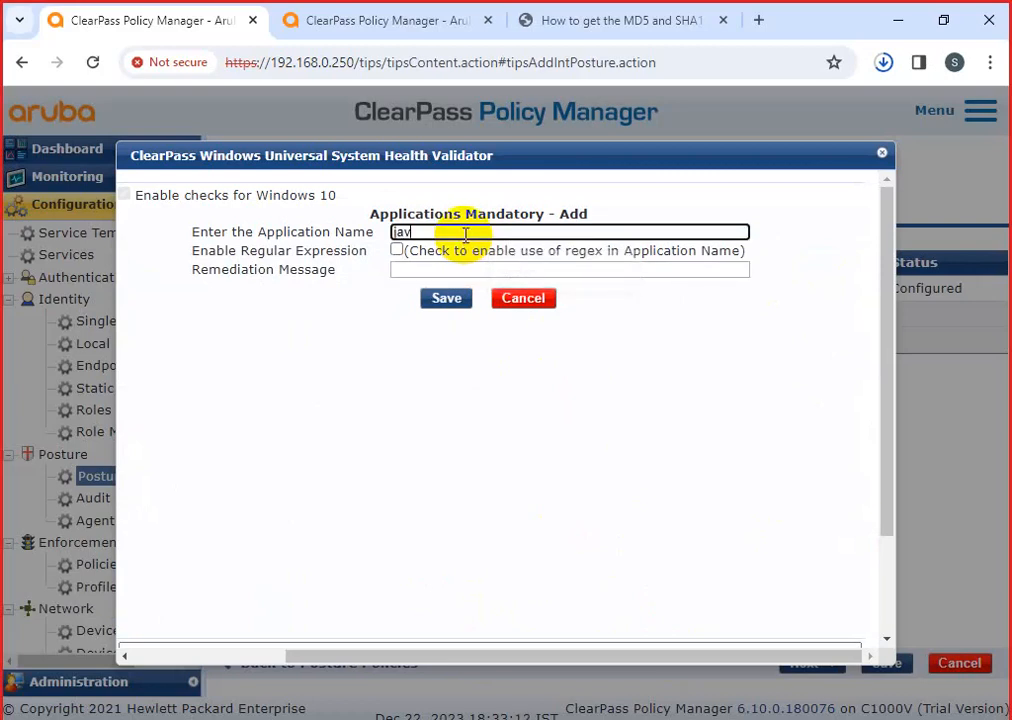
type("e")
left_click(437, 271)
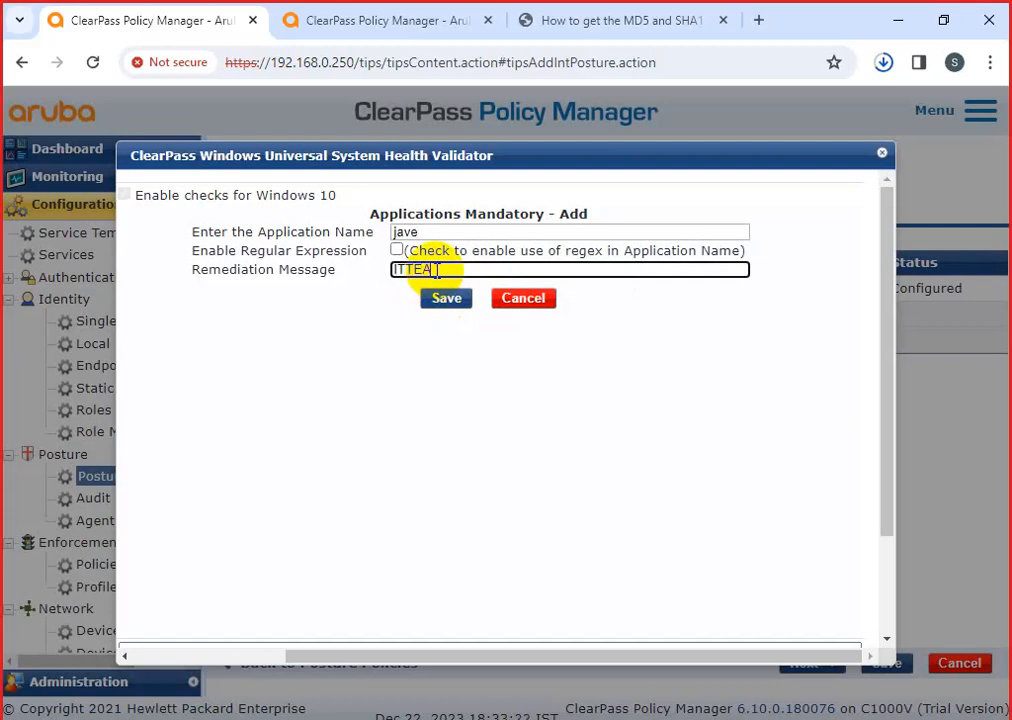
left_click(447, 299)
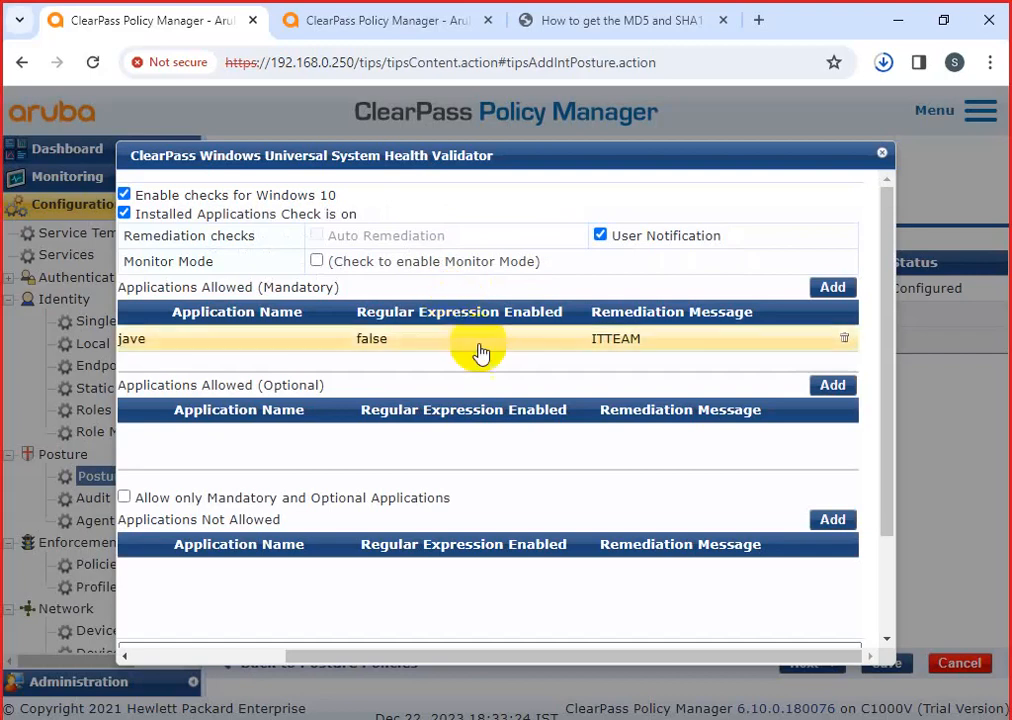
Reopen the mandatory "jave" application entry, re-enter the same name and save it
left_click_drag(626, 660, 493, 663)
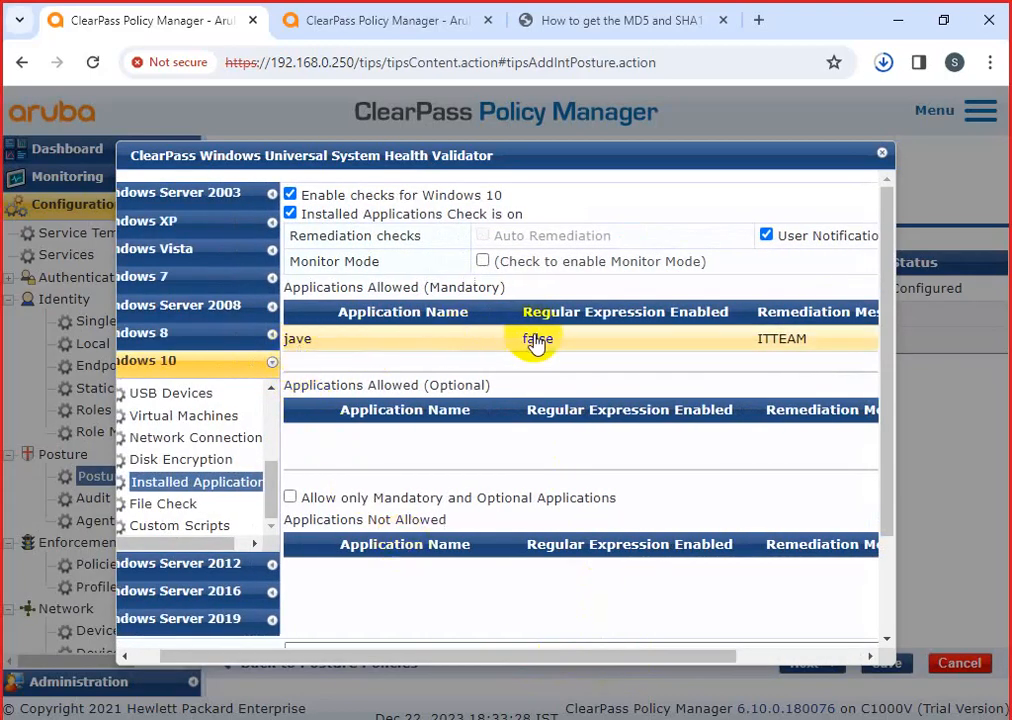
left_click(305, 345)
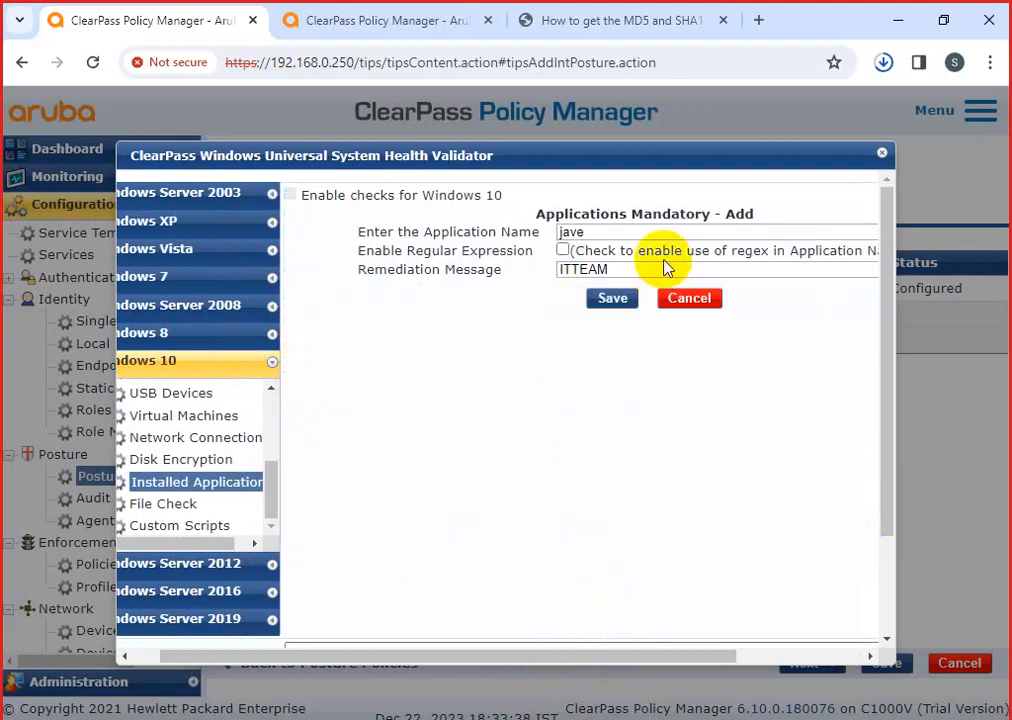
left_click(632, 232)
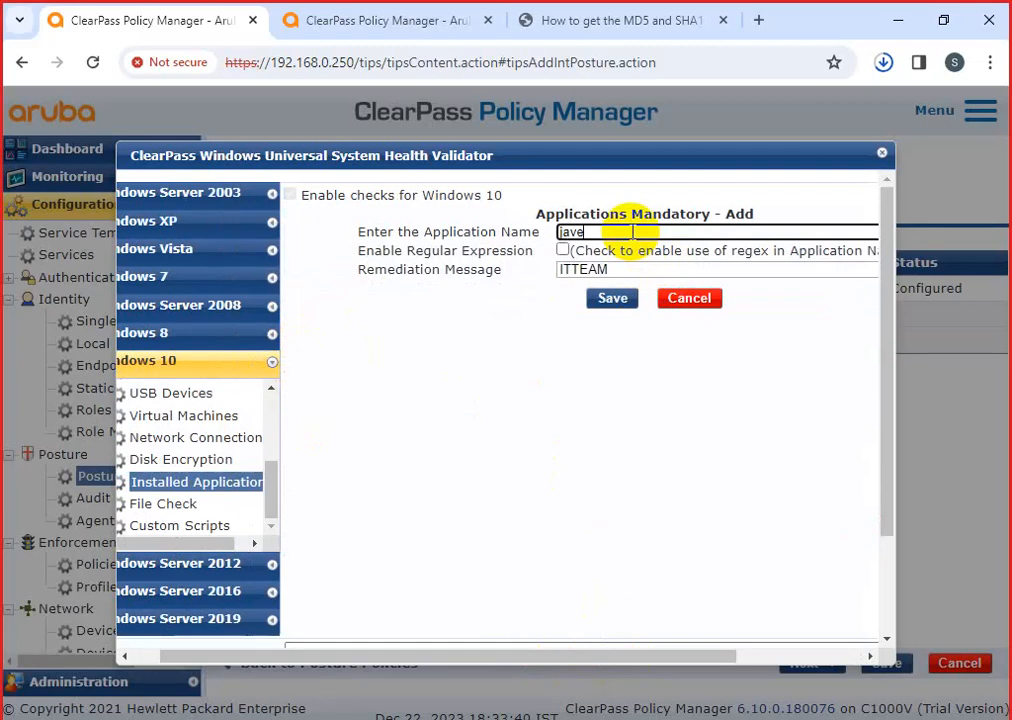
key("BackSpace")
type("av")
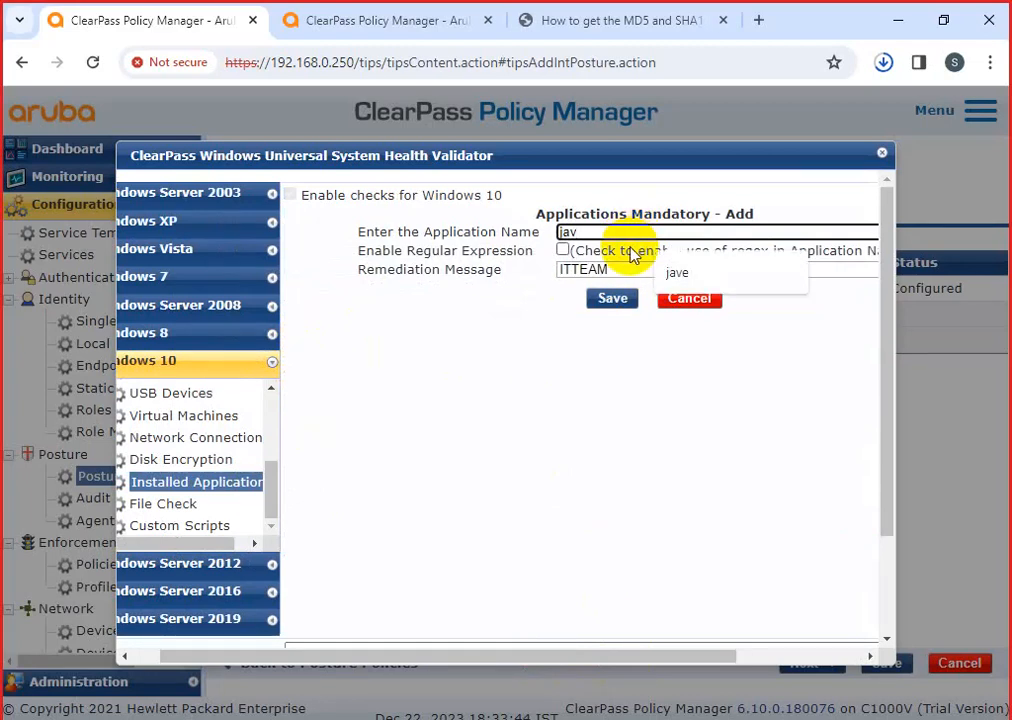
type("e")
left_click(596, 300)
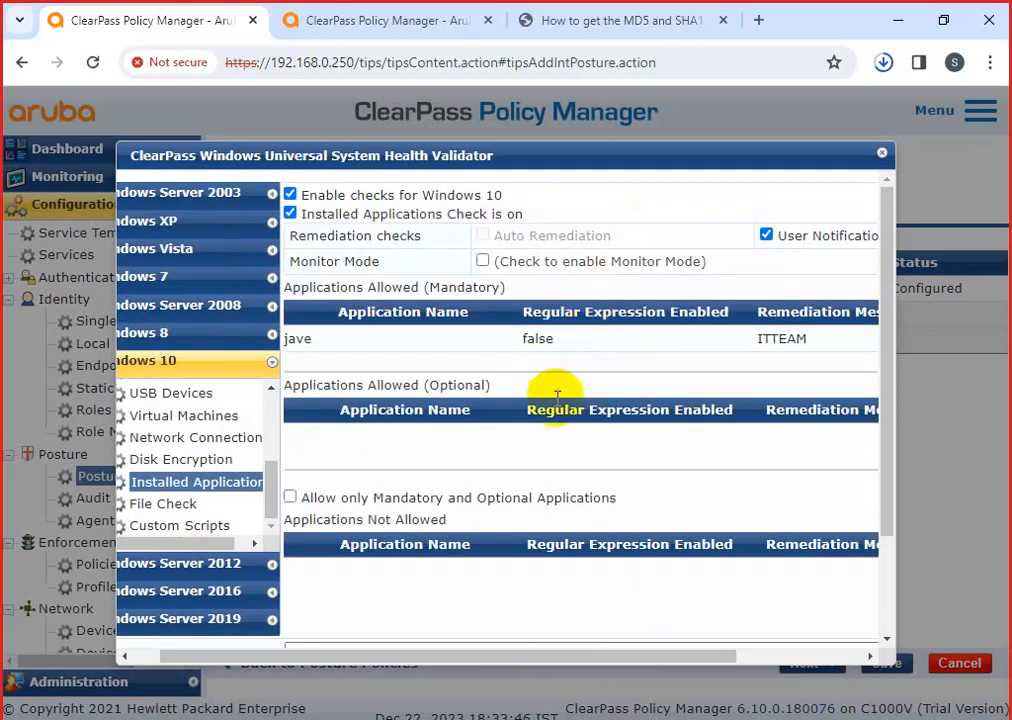
Add a second mandatory application named "$%^#@#!!#$$%%%#$@$#test" with the remediation message "test"
left_click_drag(723, 656, 705, 660)
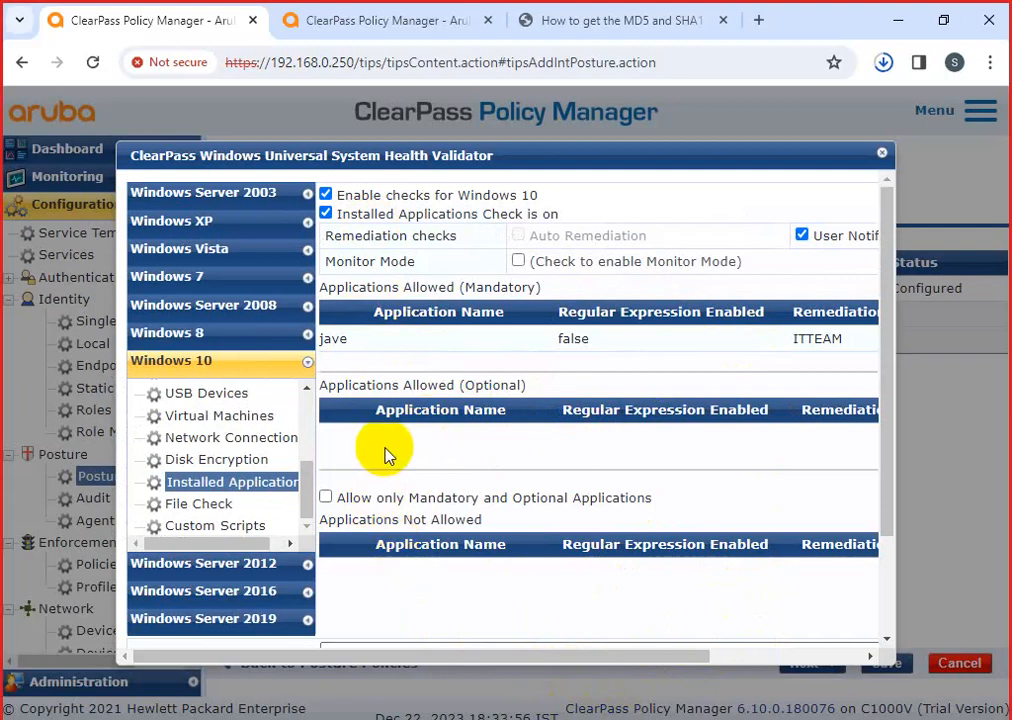
left_click_drag(508, 662, 651, 657)
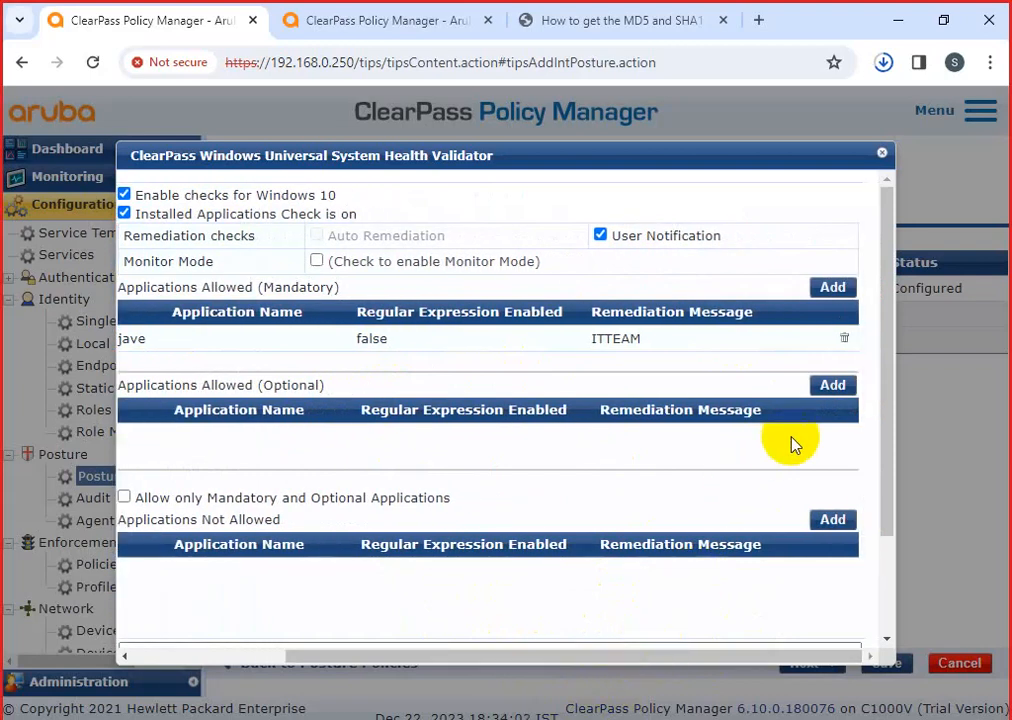
left_click(826, 290)
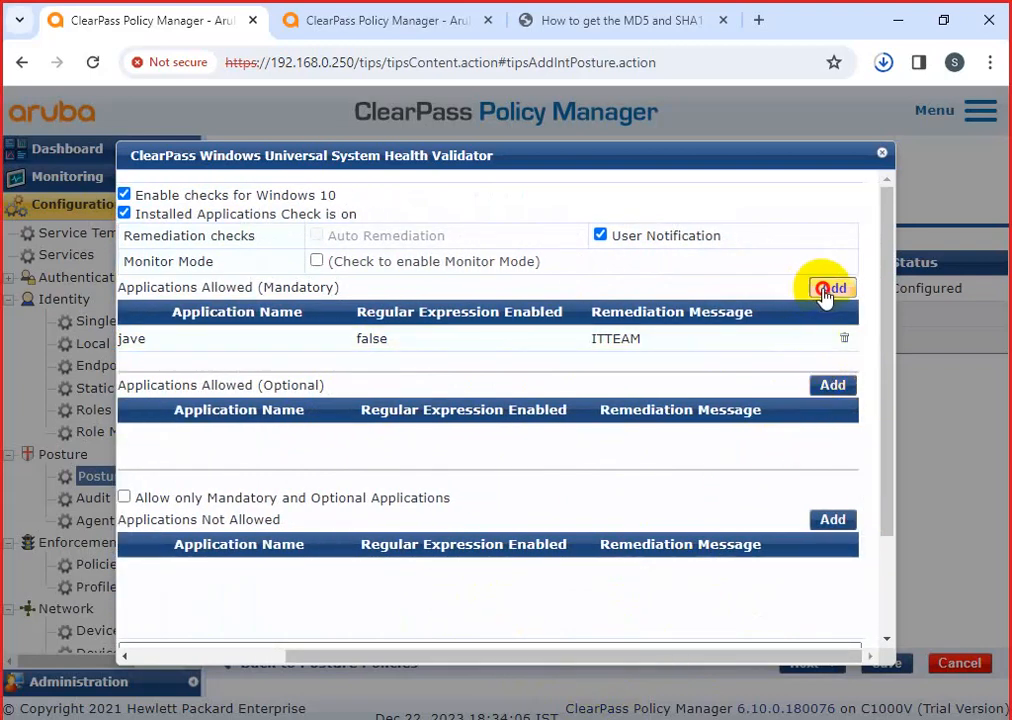
left_click(408, 232)
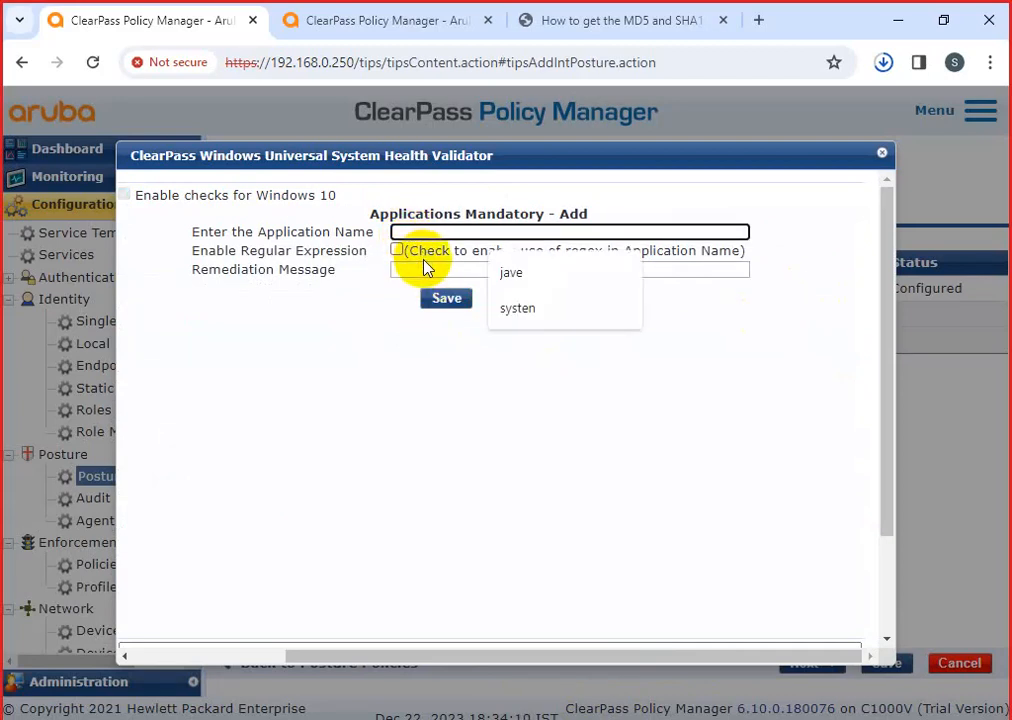
type("$%^#@#!!#$$%%%")
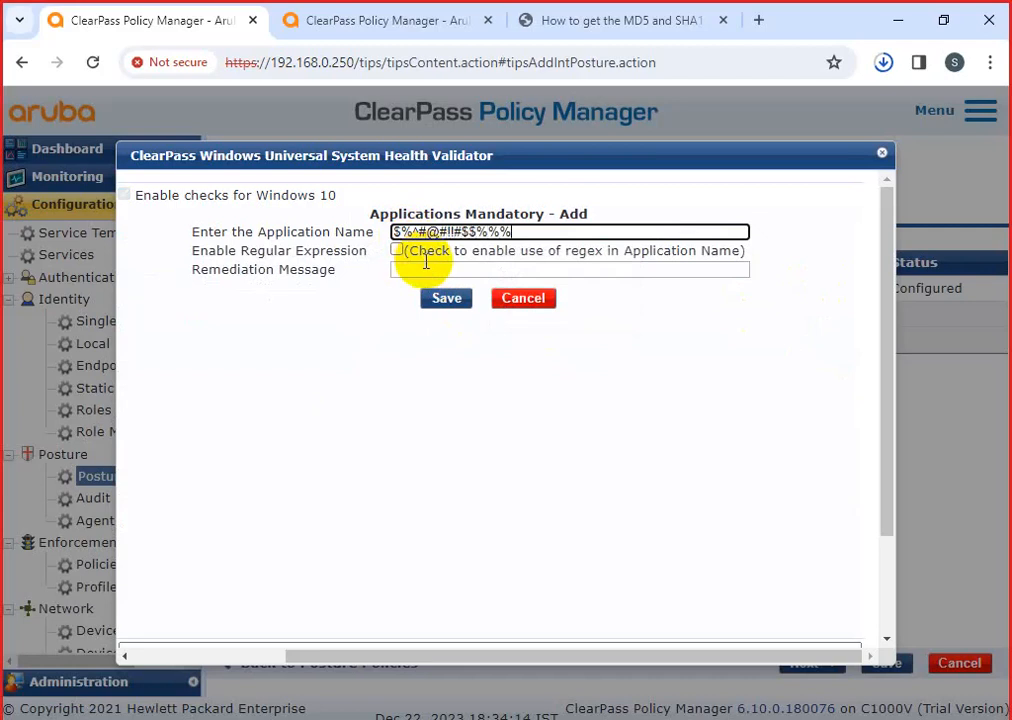
type("#$@$#test")
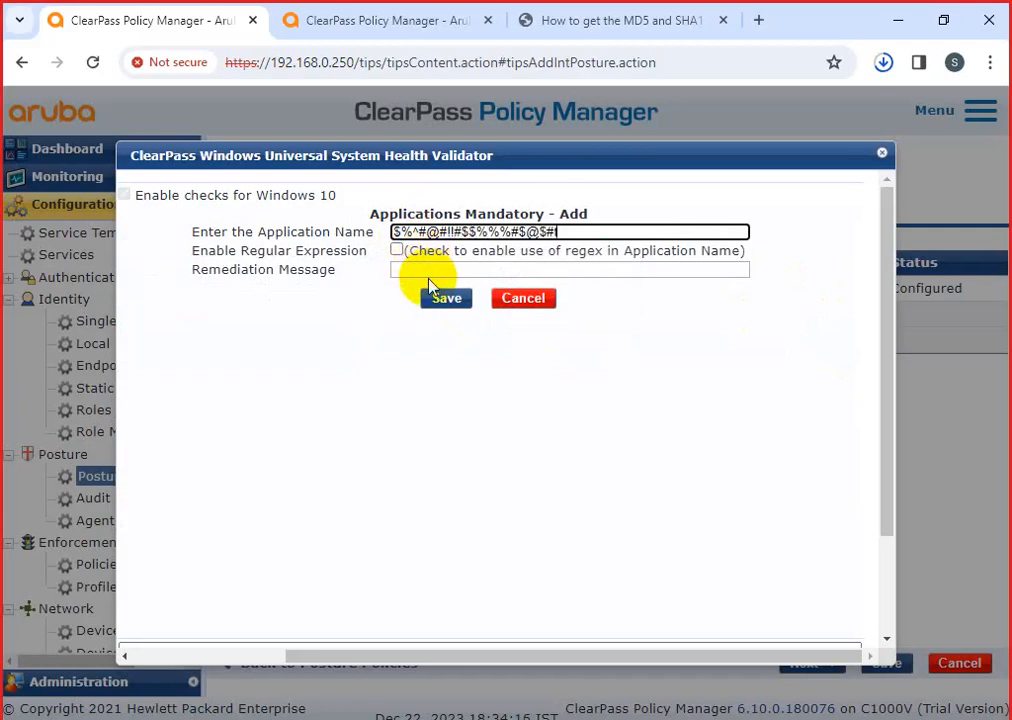
left_click(425, 271)
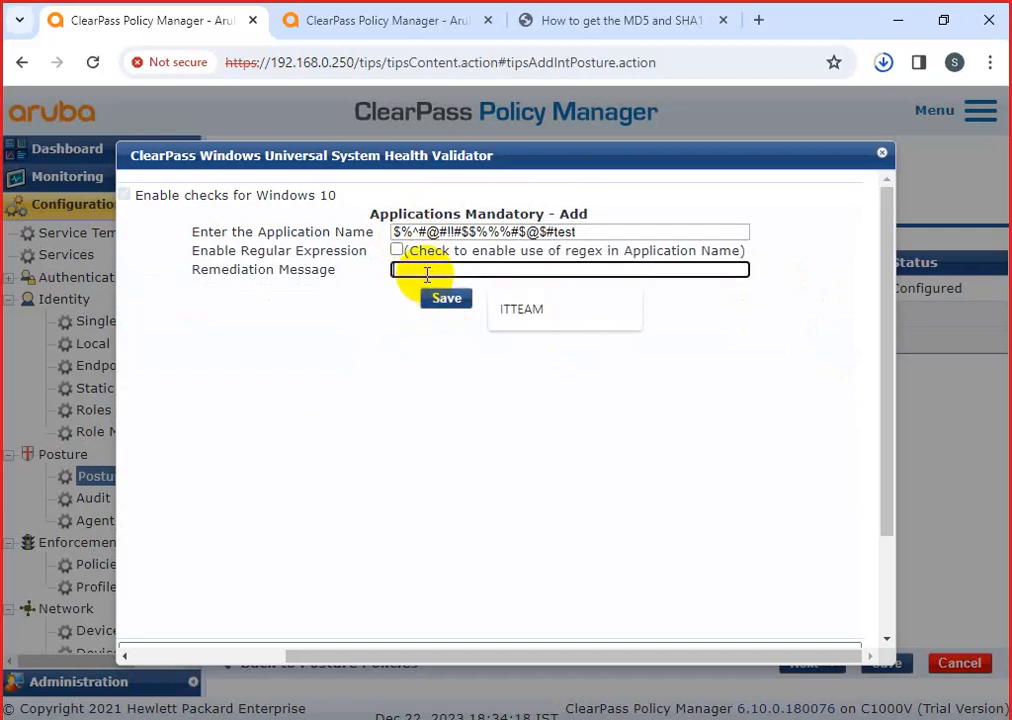
type("test")
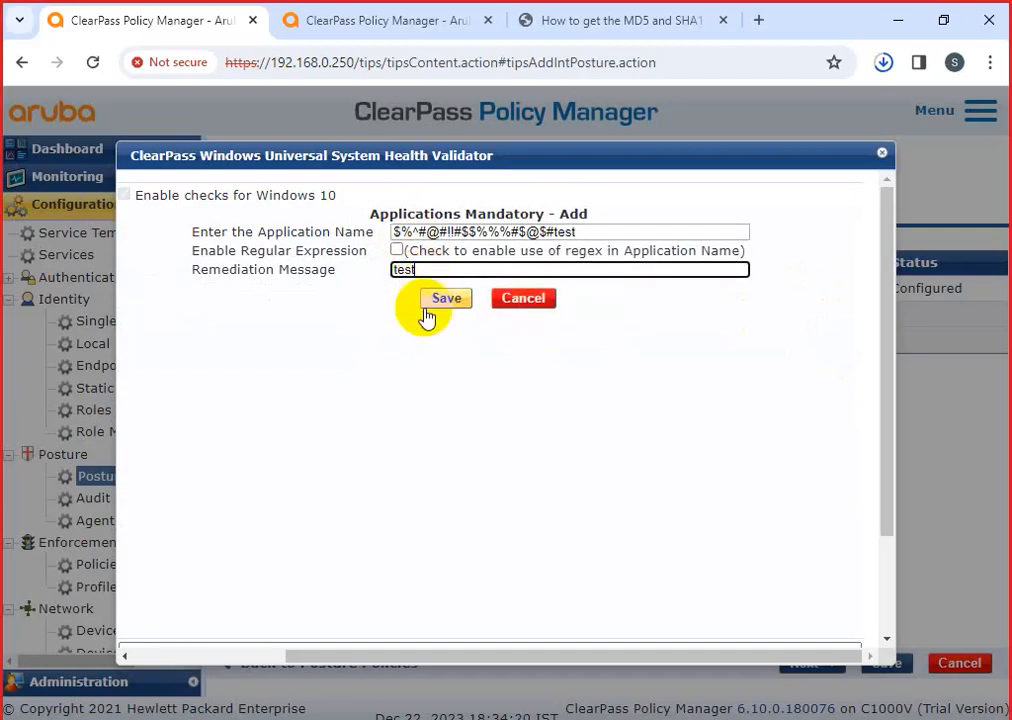
left_click(440, 299)
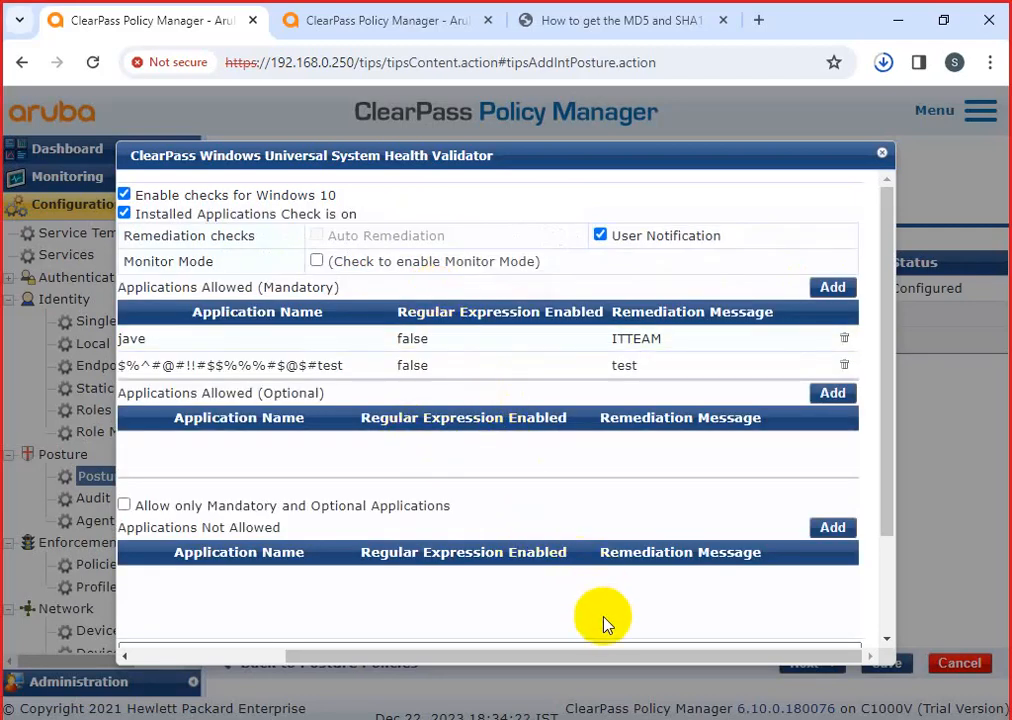
Rename the second mandatory application to "$%^#@#!!#$$%%%#$@$#java" and save the entry
left_click_drag(605, 661, 451, 662)
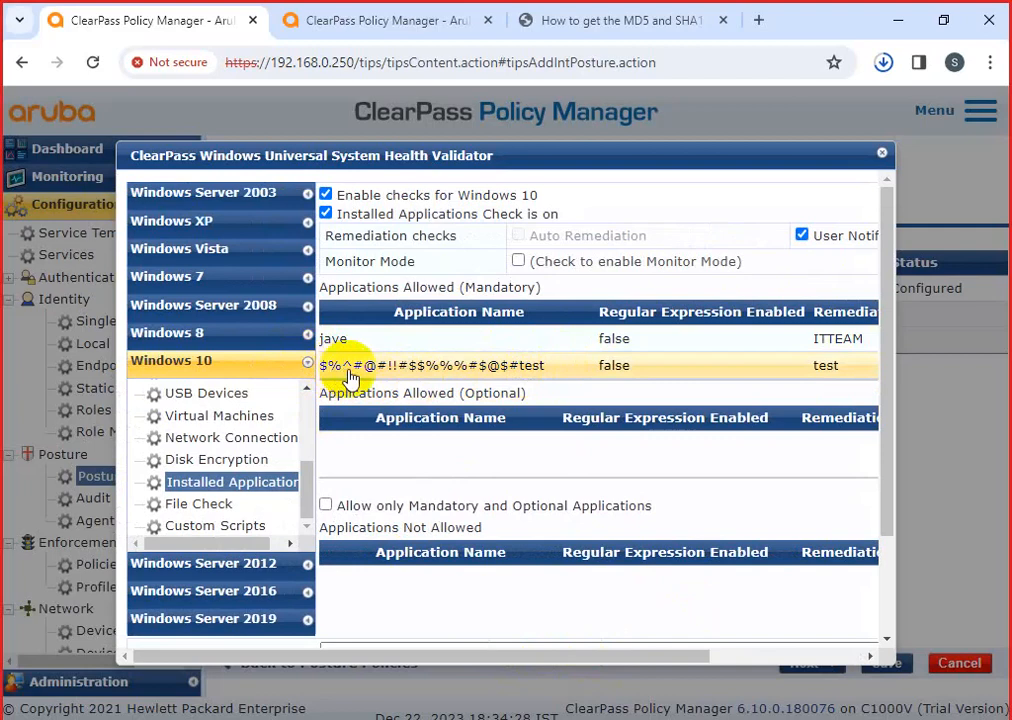
left_click(490, 377)
left_click_drag(790, 228, 594, 250)
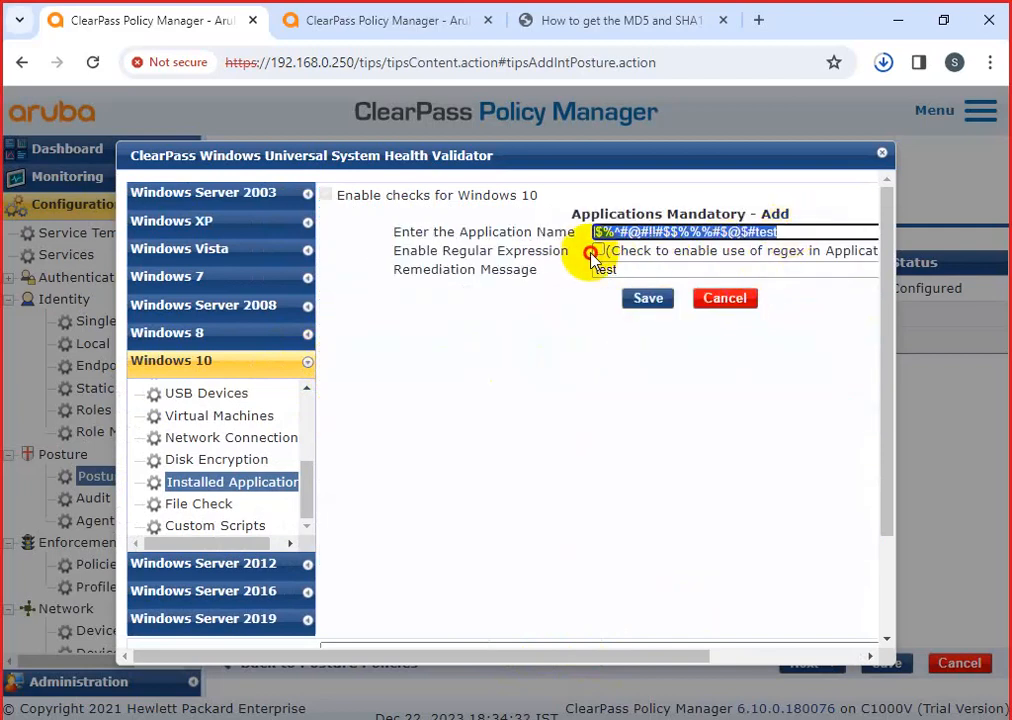
left_click(792, 231)
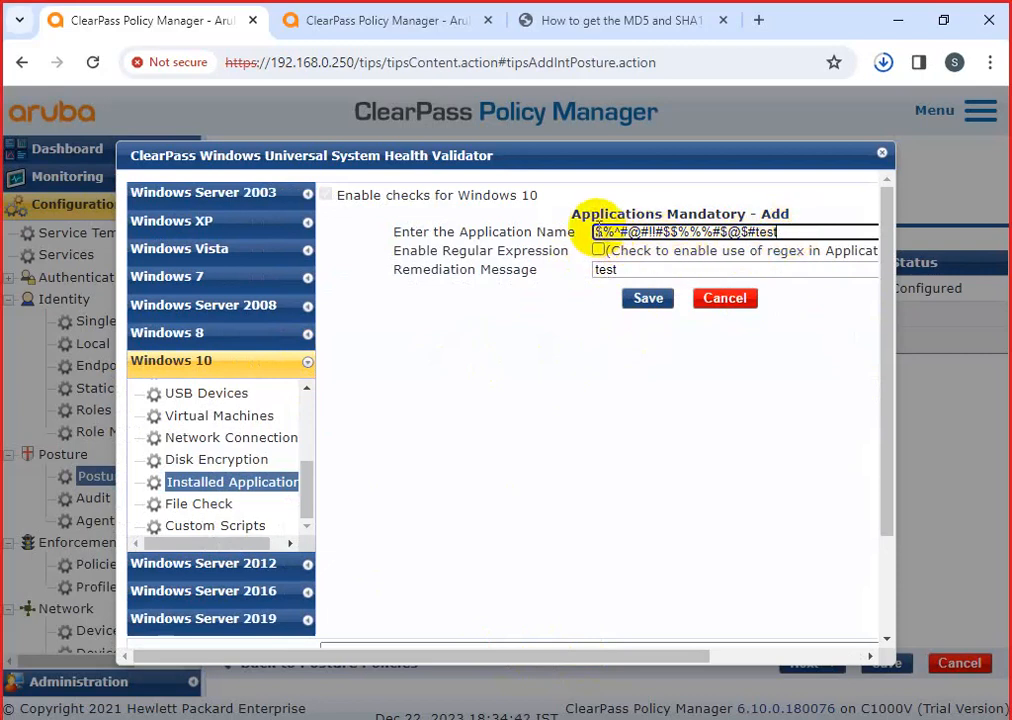
left_click_drag(597, 231, 762, 231)
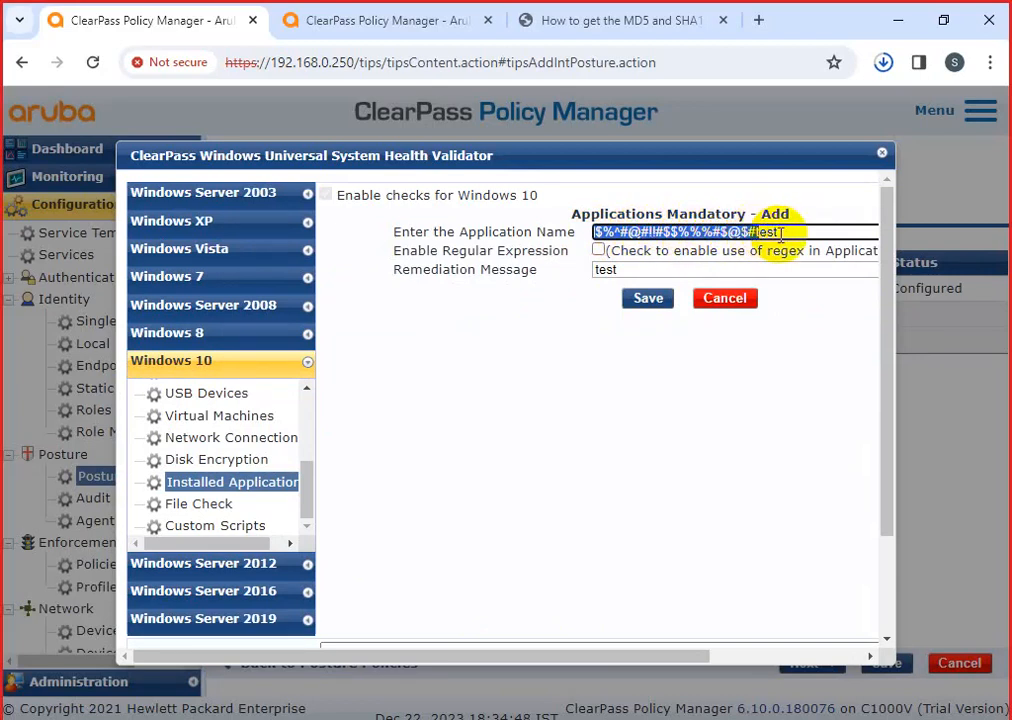
left_click(786, 232)
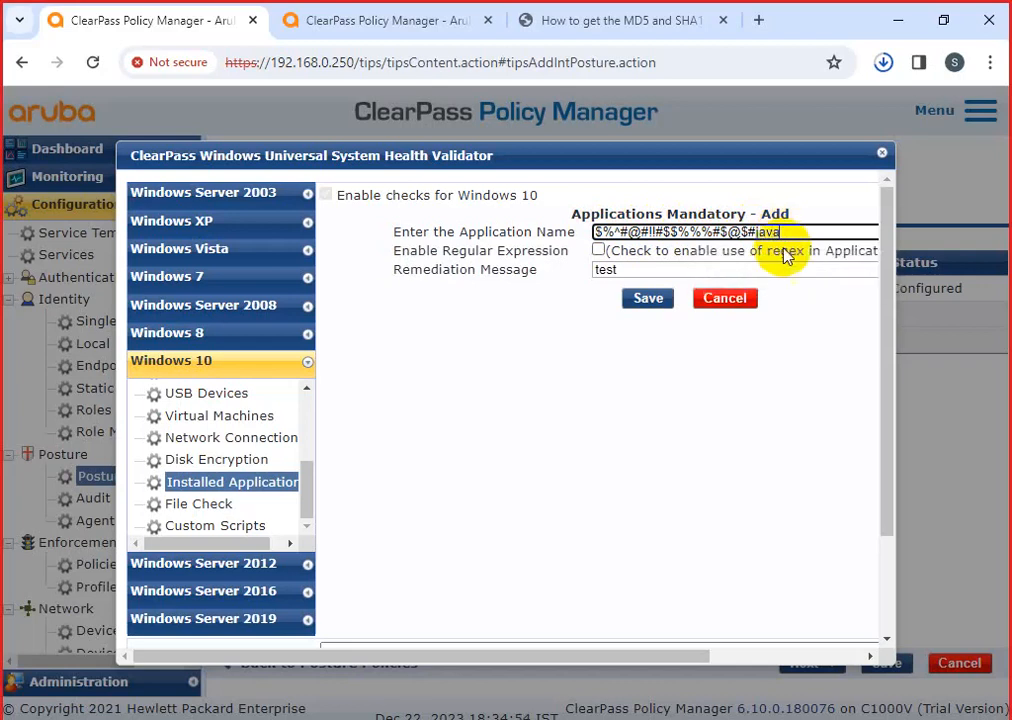
left_click(640, 299)
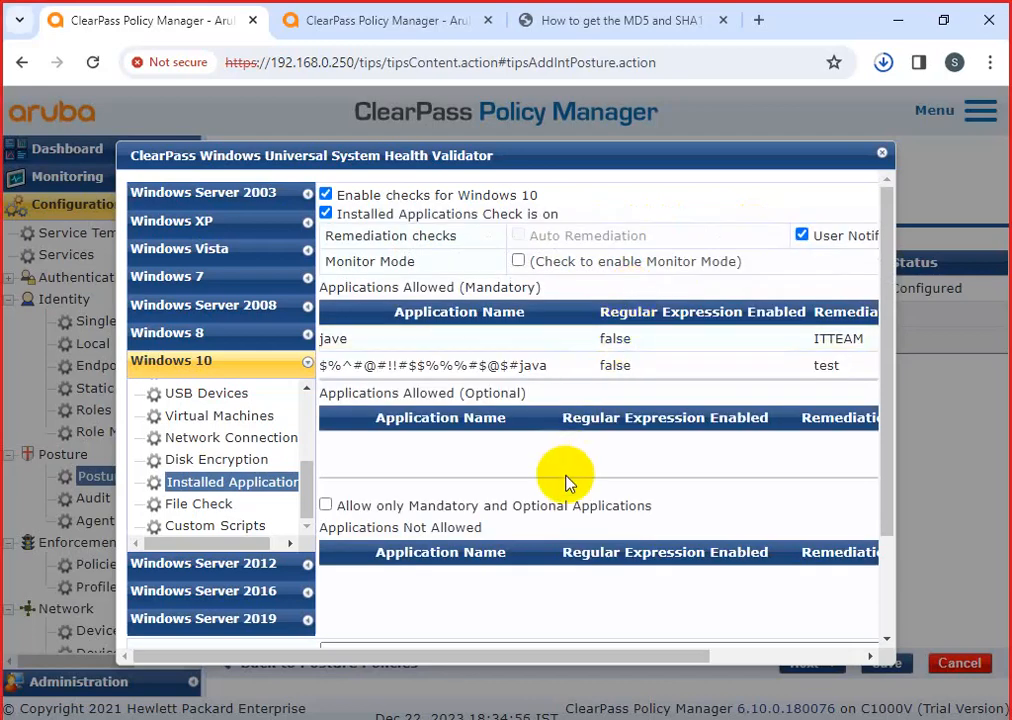
Enable the regular expression option for the mandatory application name ending in "#java" and save the entry
left_click(612, 368)
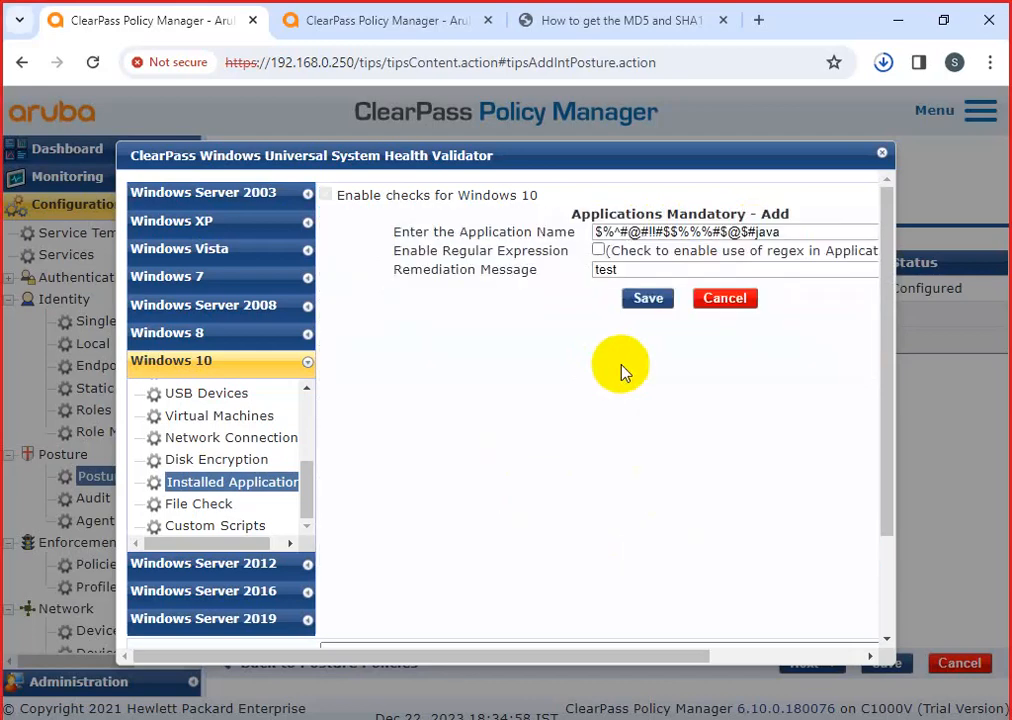
left_click(598, 251)
left_click(627, 298)
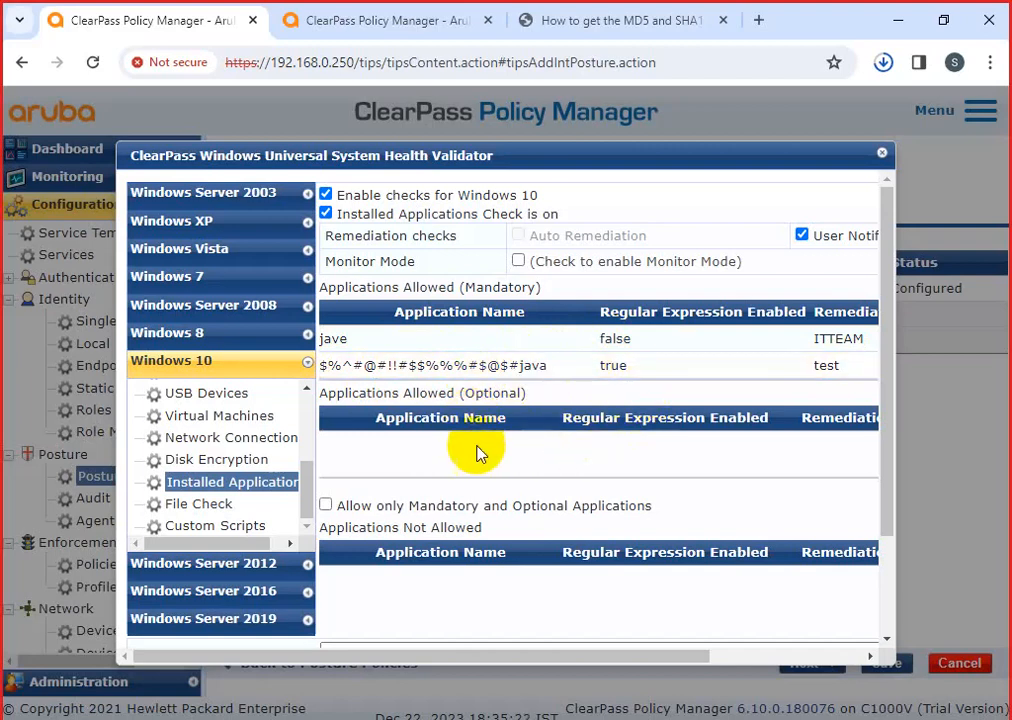
Restrict the Windows 10 Installed Applications check to allow only mandatory and optional applications
scroll(472, 420, "down", 2)
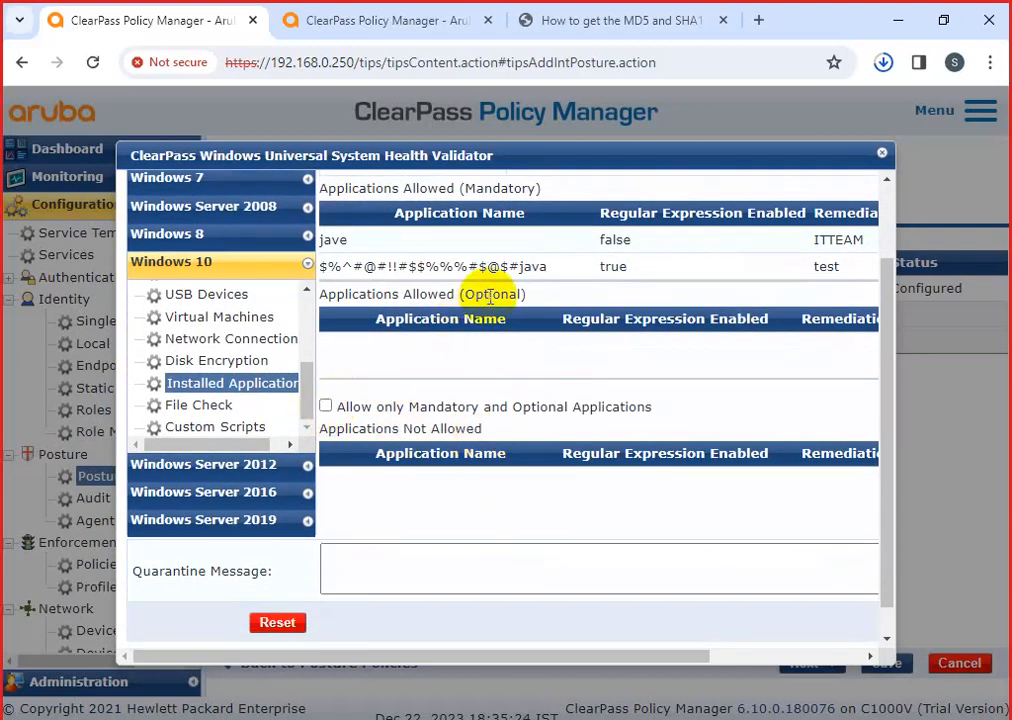
left_click(326, 406)
scroll(400, 415, "up", 1)
scroll(398, 415, "up", 2)
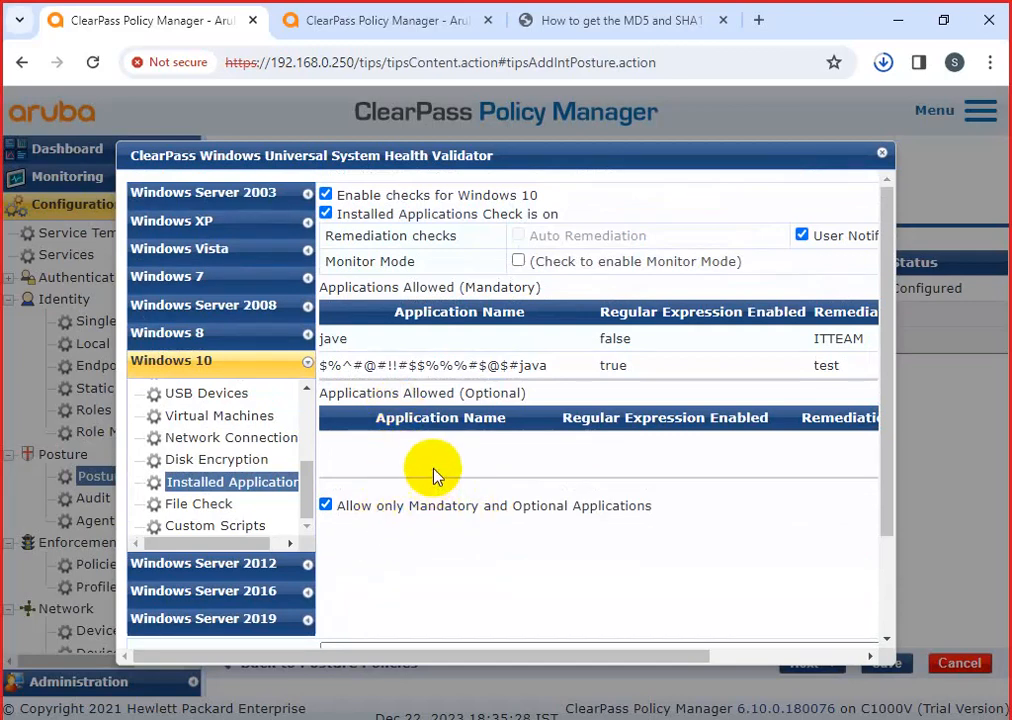
left_click_drag(689, 655, 829, 655)
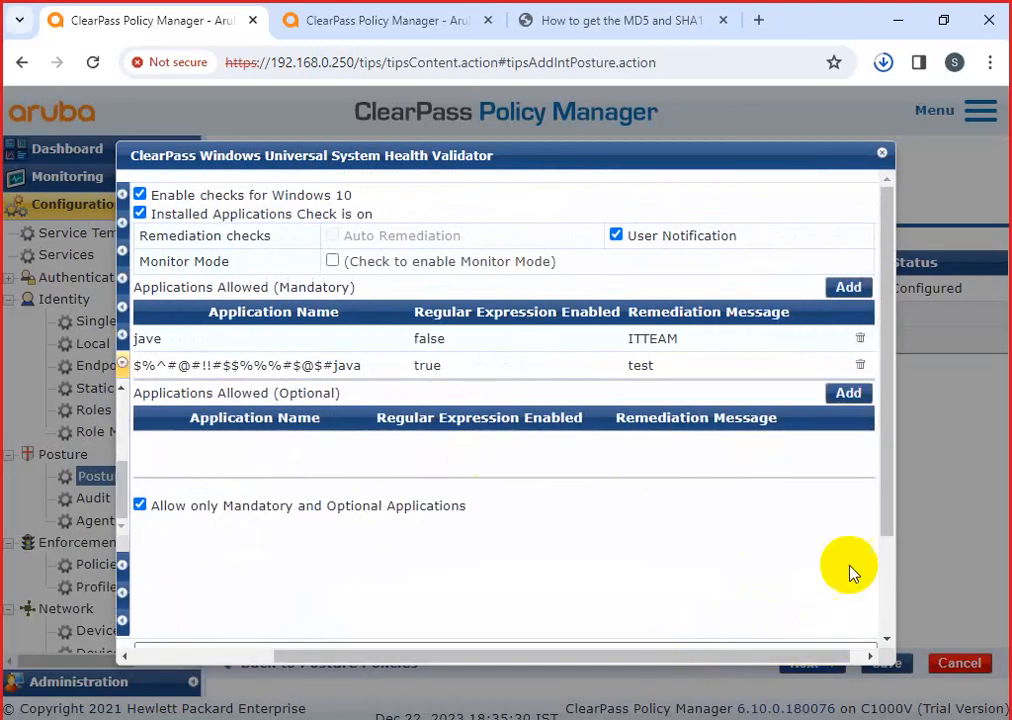
left_click(838, 395)
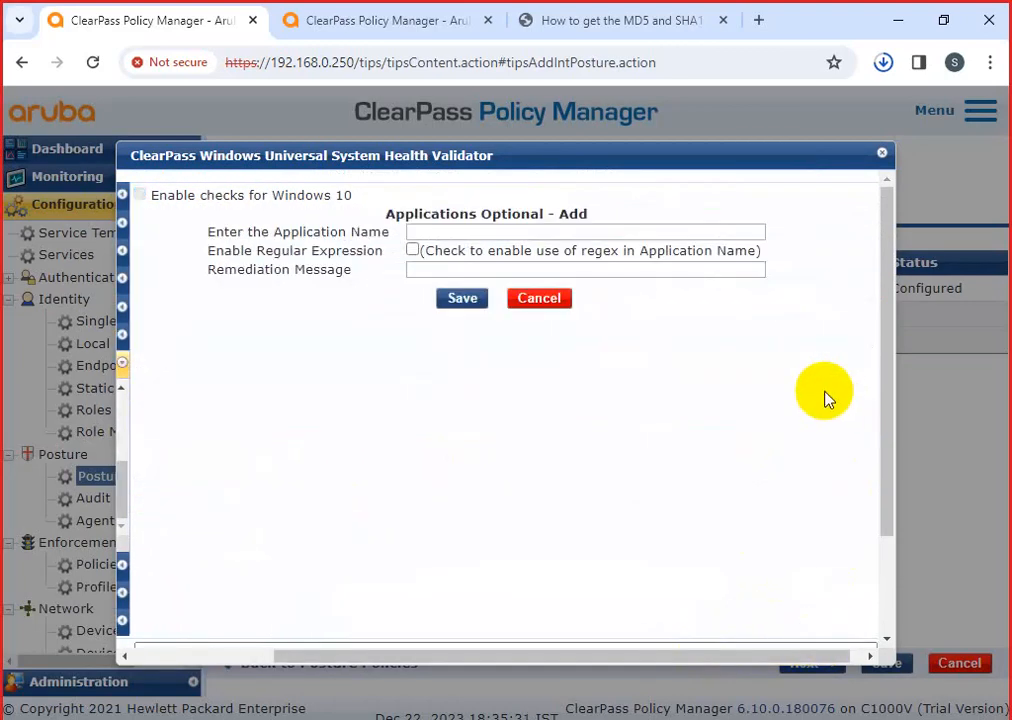
left_click(533, 300)
left_click_drag(585, 660, 346, 599)
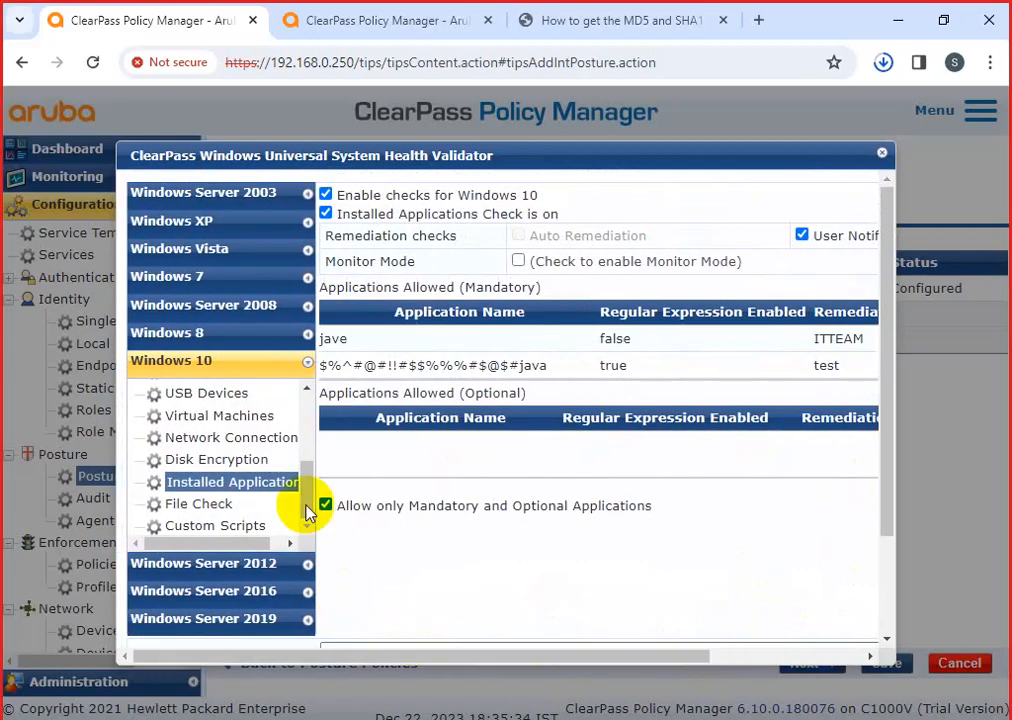
Turn on the File Check for Windows 10
left_click(208, 503)
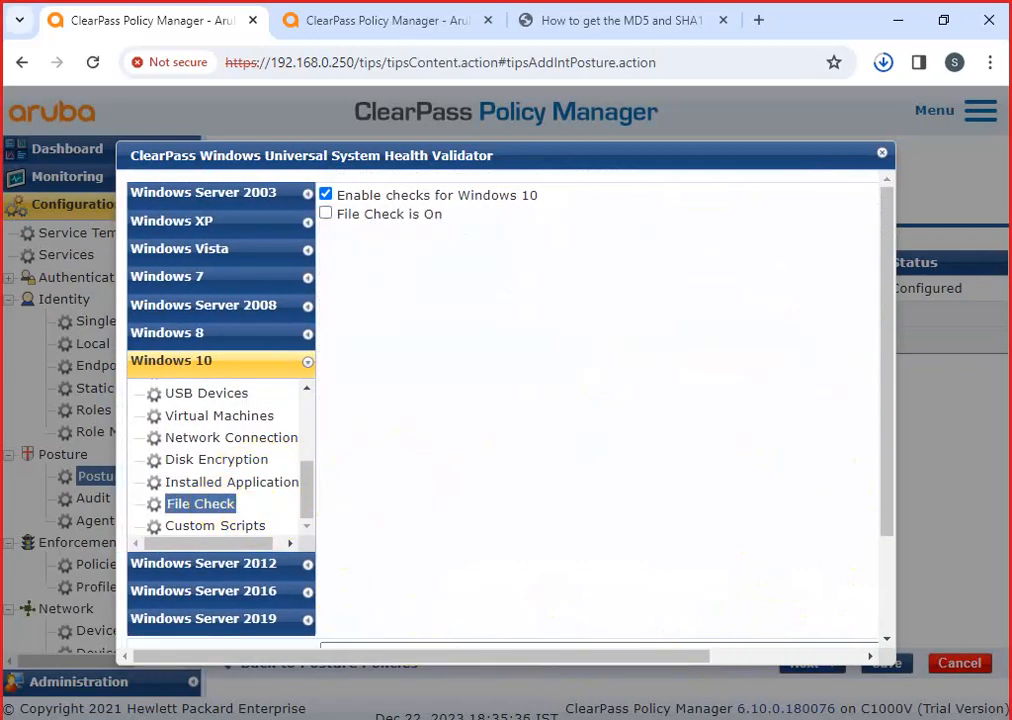
left_click(380, 215)
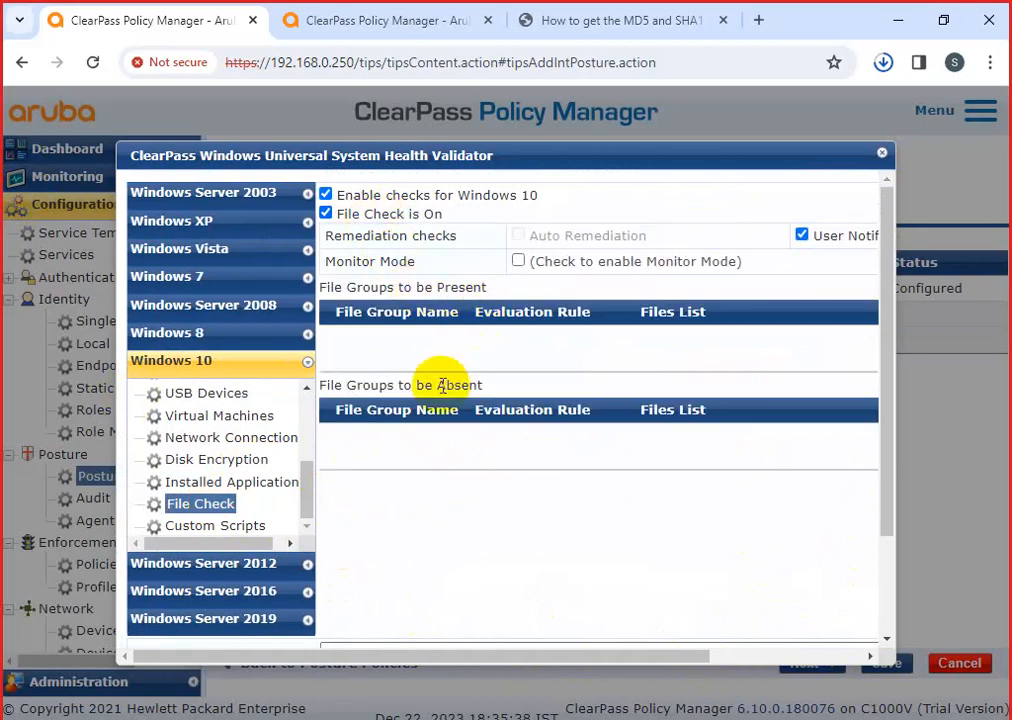
Try to save a file group to be present named "tesx" without adding any files to it
left_click_drag(479, 657, 635, 668)
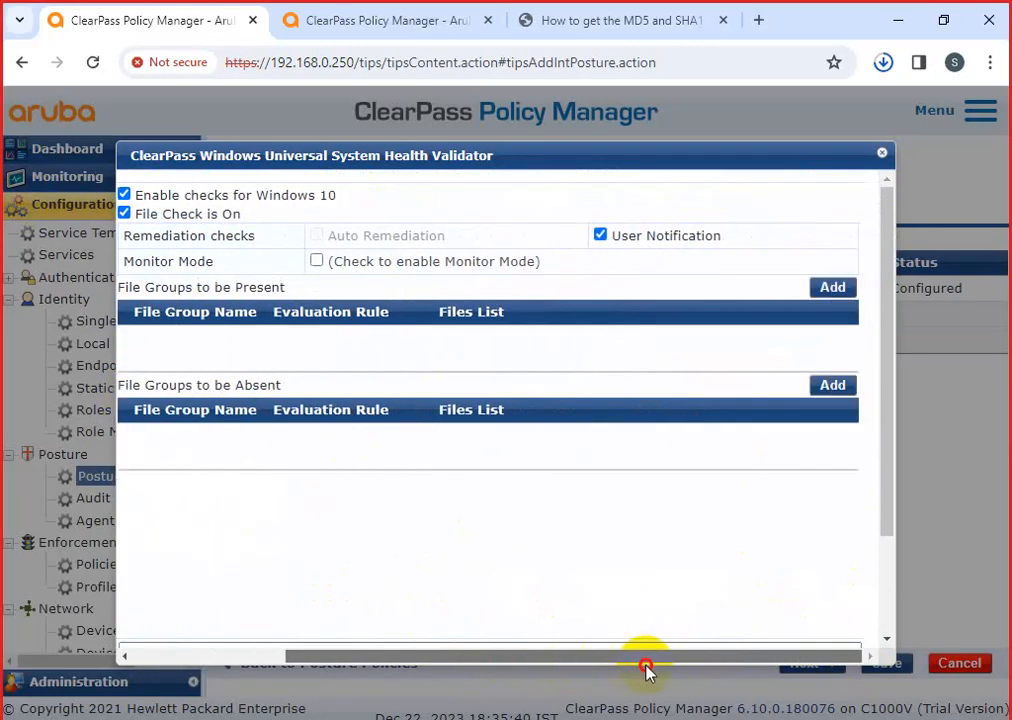
left_click(832, 287)
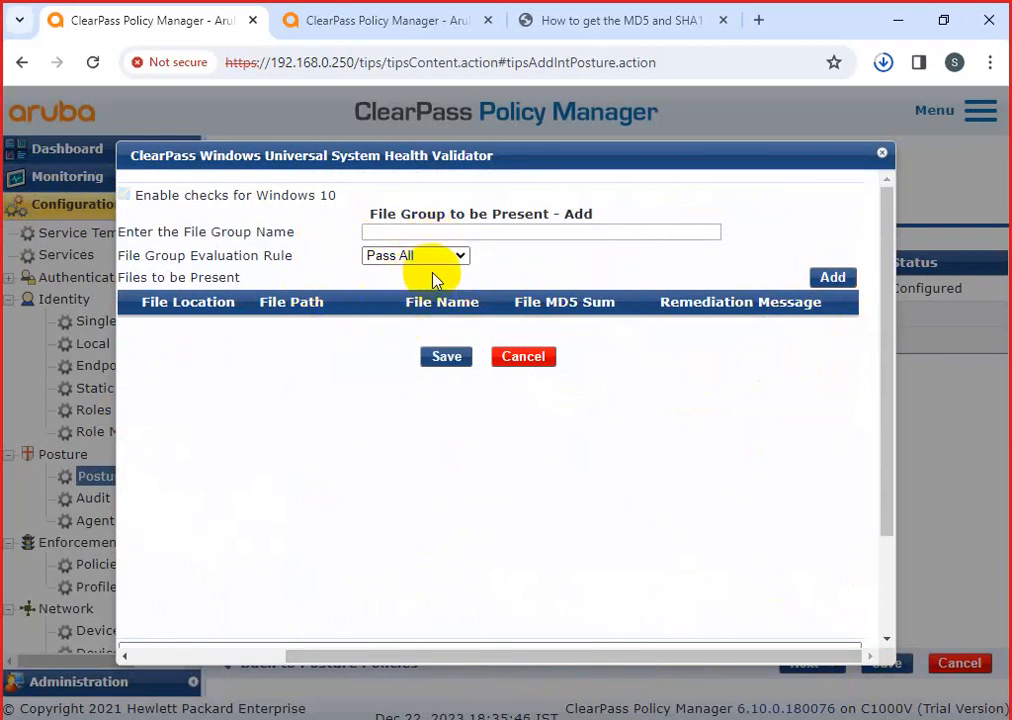
left_click(436, 232)
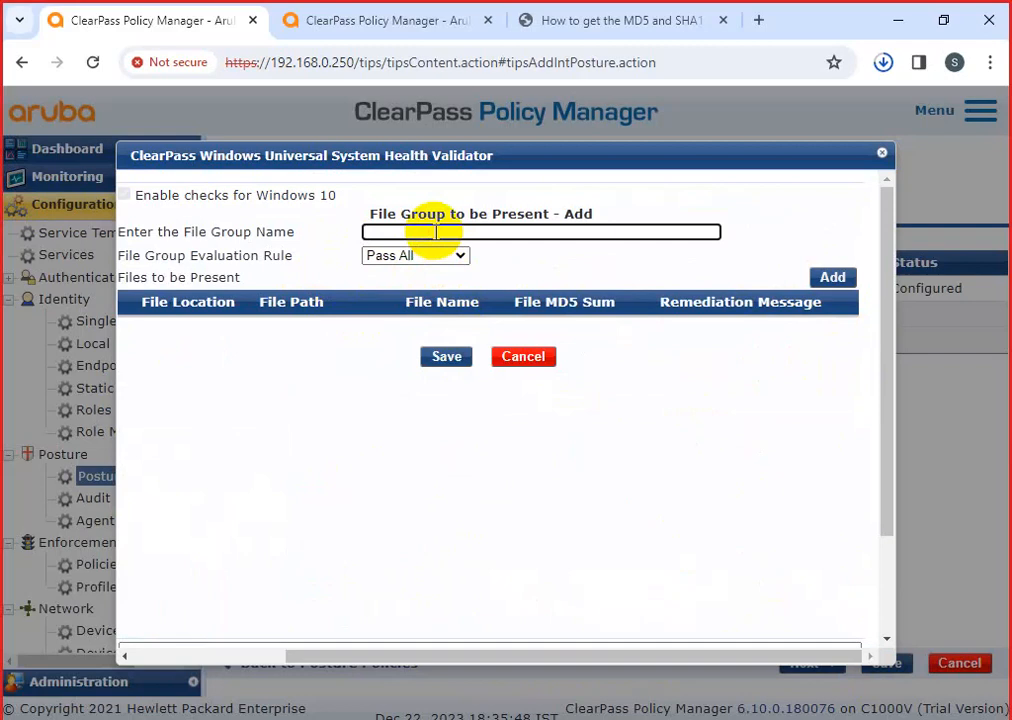
type("tesx")
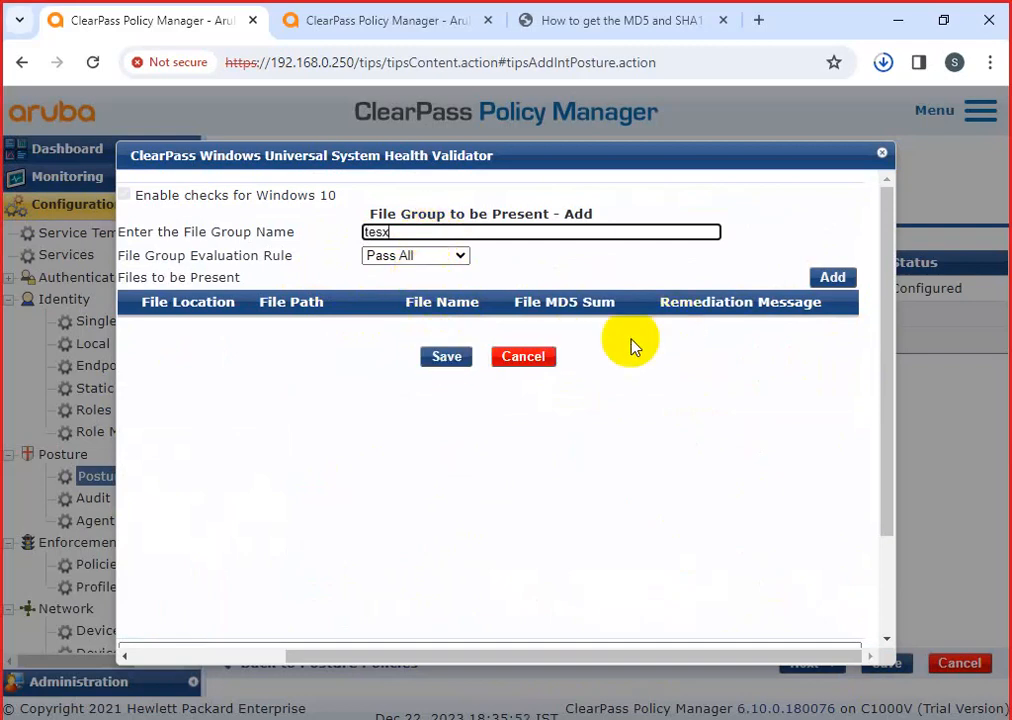
left_click(460, 358)
Change the file group name to "tes" and set its evaluation rule to Pass Any One
left_click(413, 270)
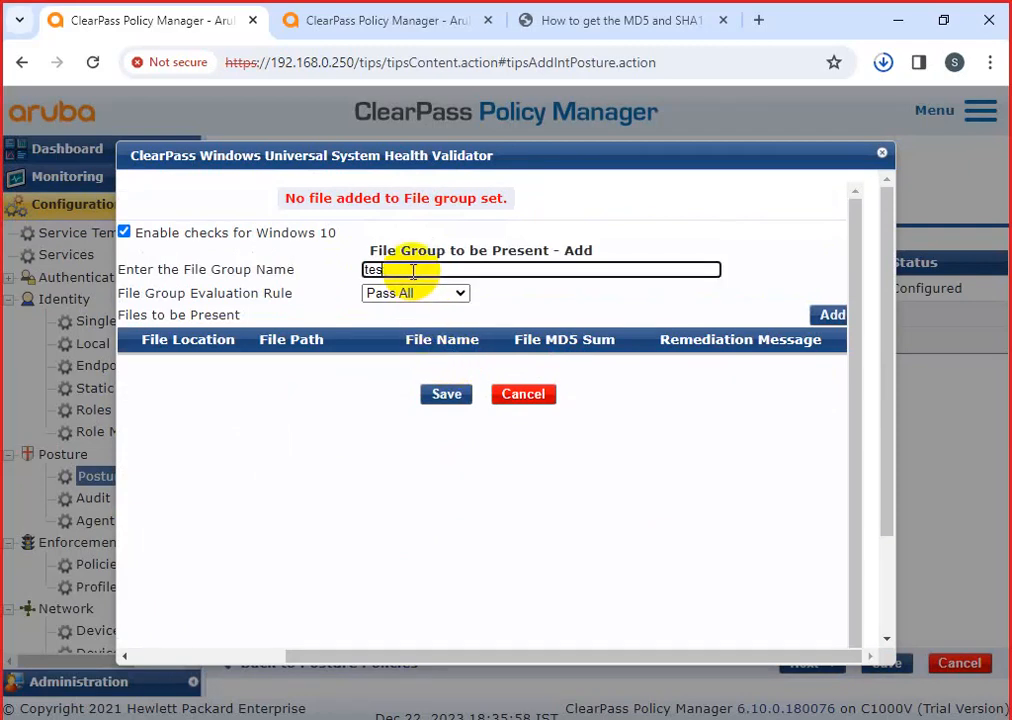
left_click(398, 296)
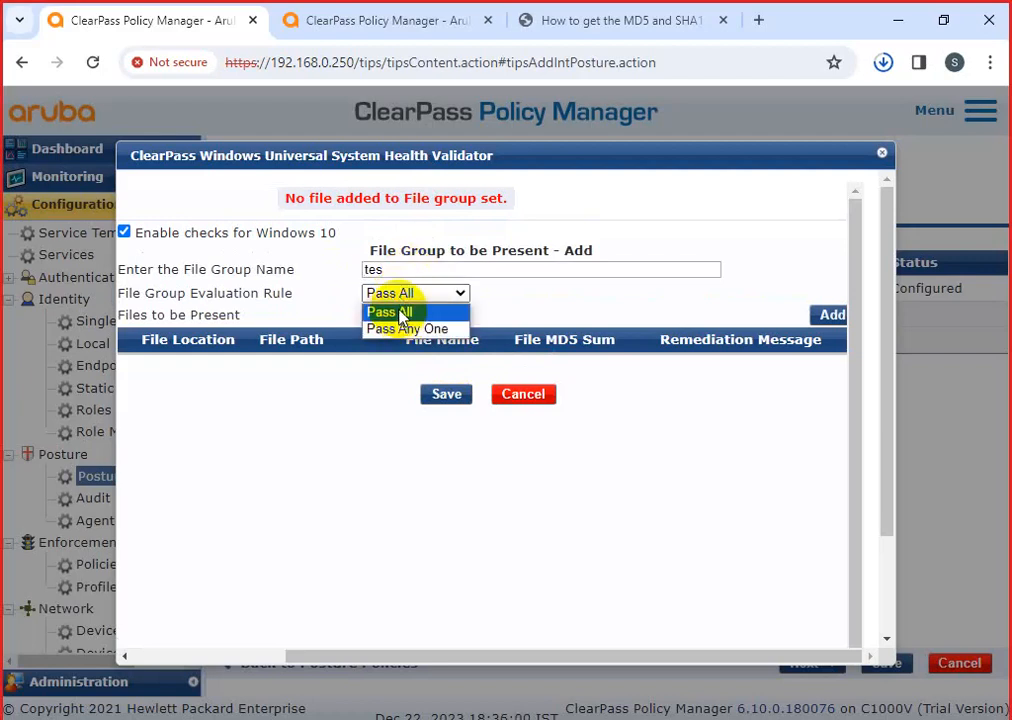
left_click(398, 329)
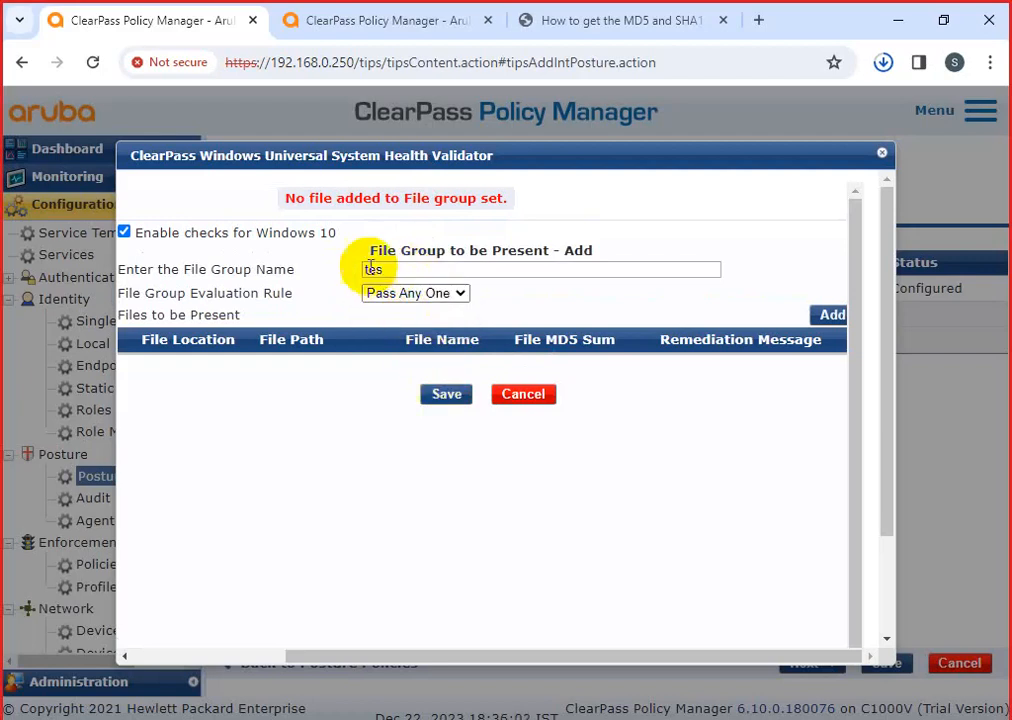
Begin a file entry with ProgramFiles as its location, and cancel both the entry and the file group
mouse_move(592, 657)
left_mouse_down()
mouse_move(443, 668)
mouse_move(590, 642)
left_mouse_up()
left_click(827, 318)
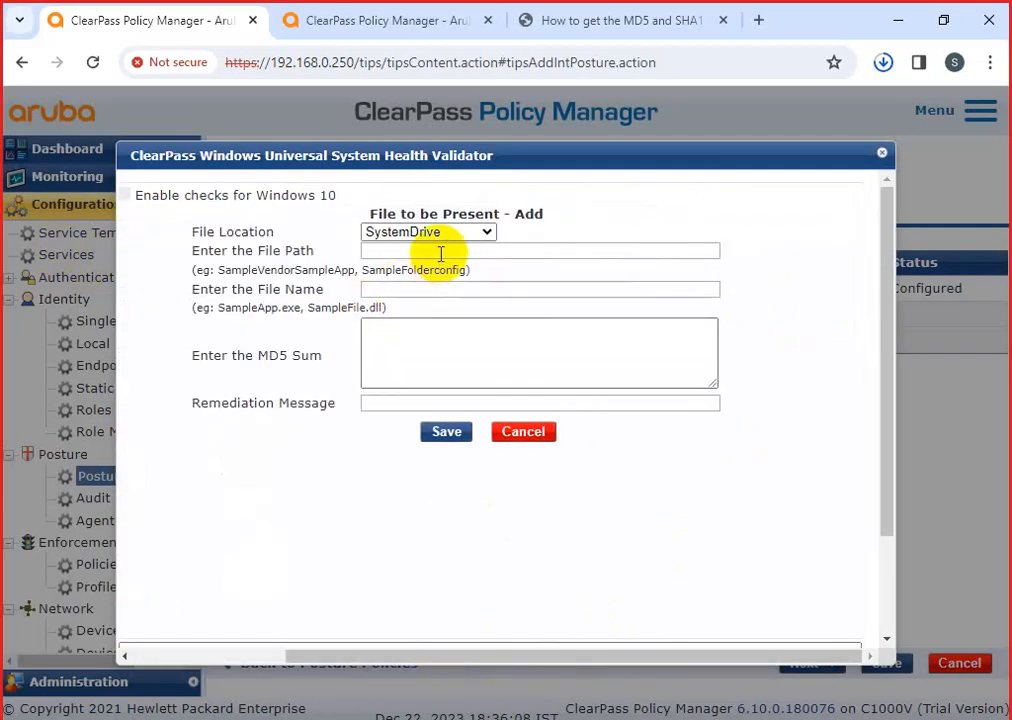
left_click(435, 233)
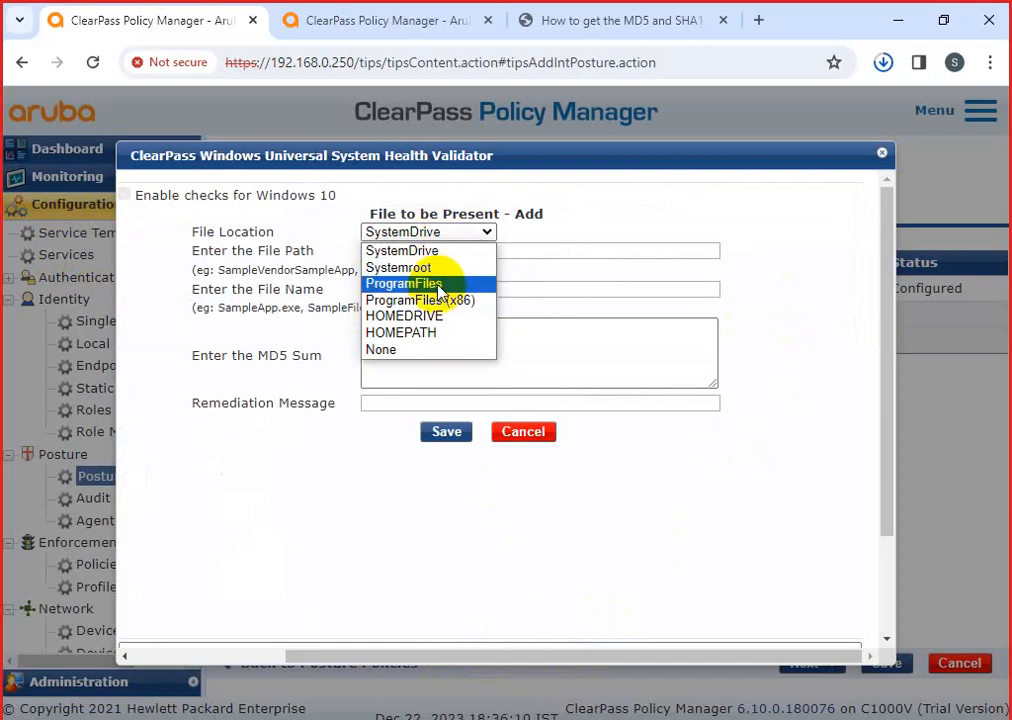
left_click(434, 285)
left_click(370, 252)
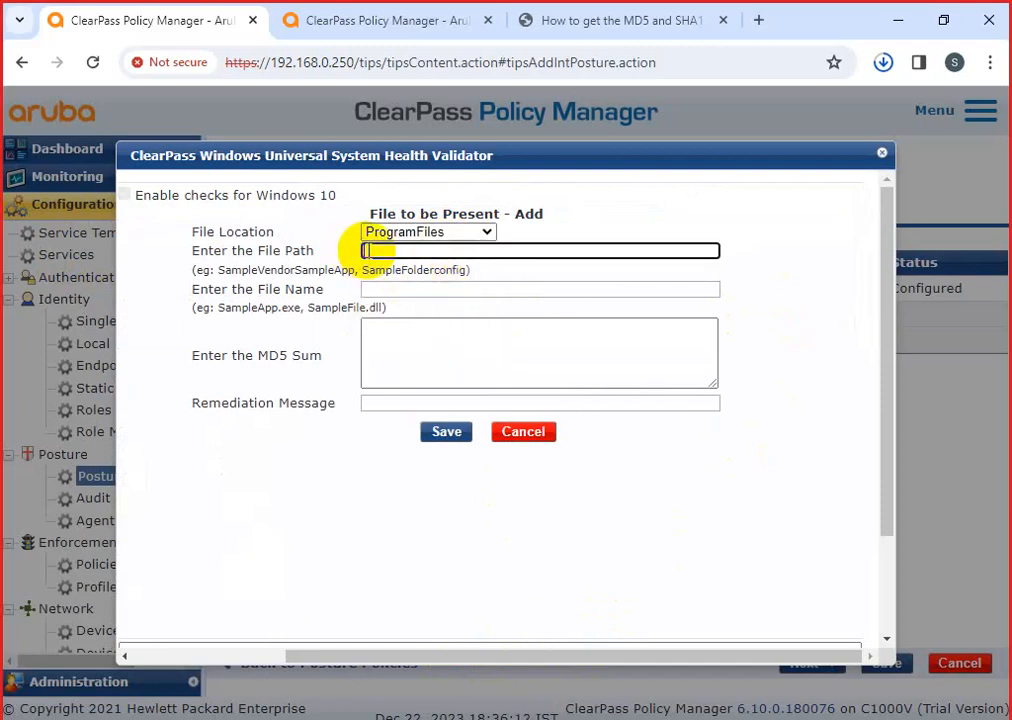
left_click(376, 289)
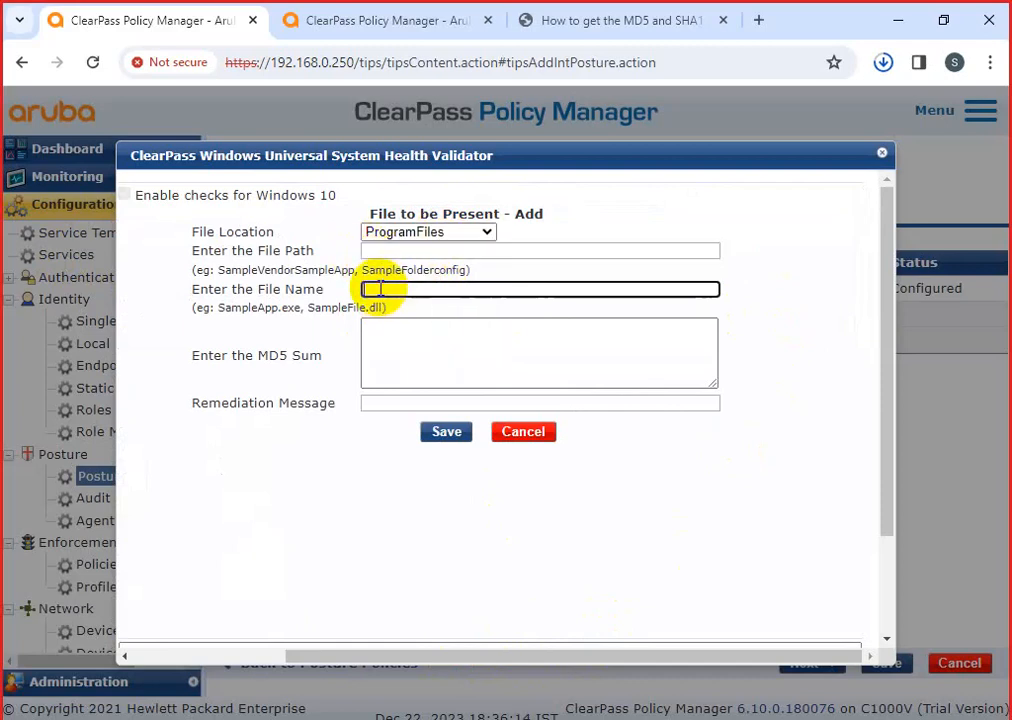
left_click(399, 355)
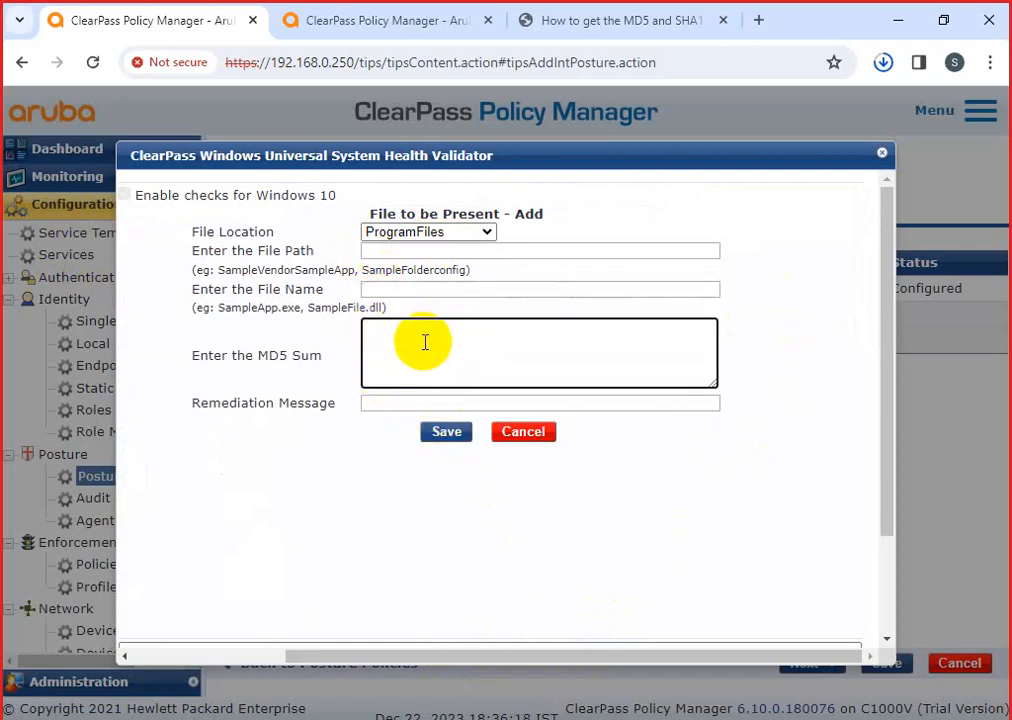
left_click(522, 439)
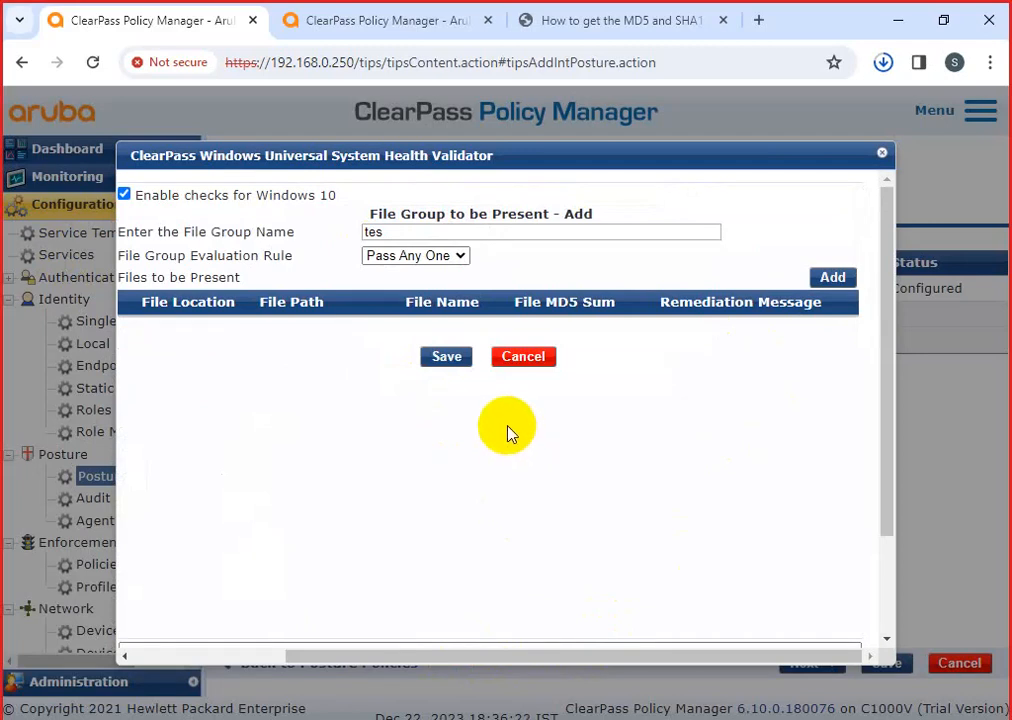
left_click(509, 361)
left_click_drag(565, 655, 443, 657)
left_click(248, 610)
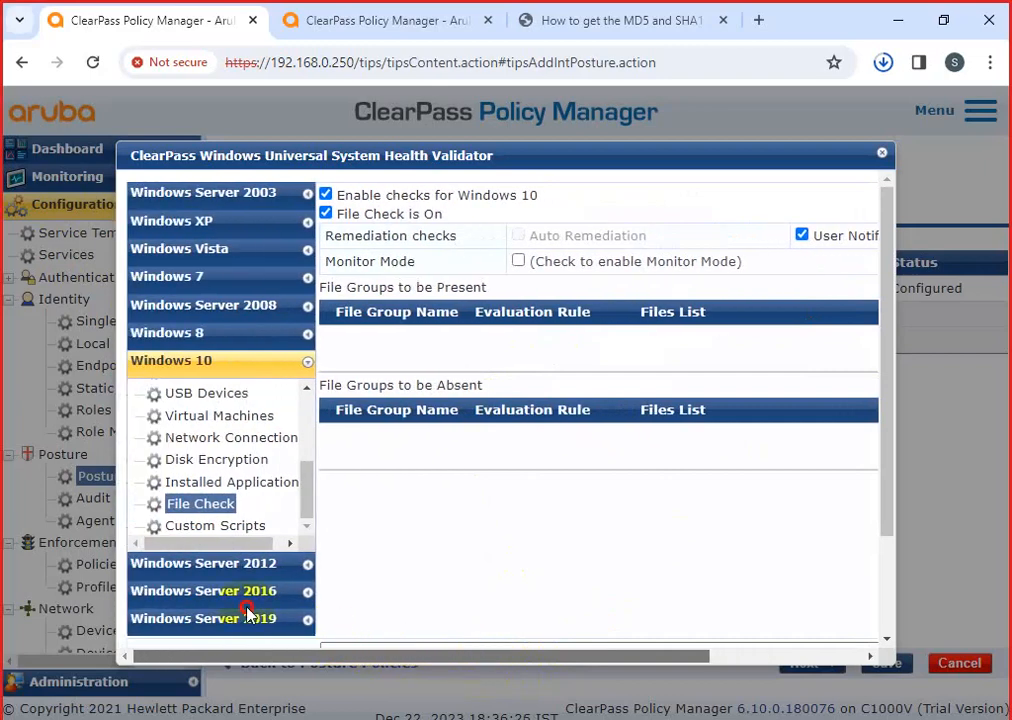
Review the Windows 10 settings for installed applications, patch management, antivirus, registry keys and processes
left_click(192, 481)
scroll(188, 455, "up", 2)
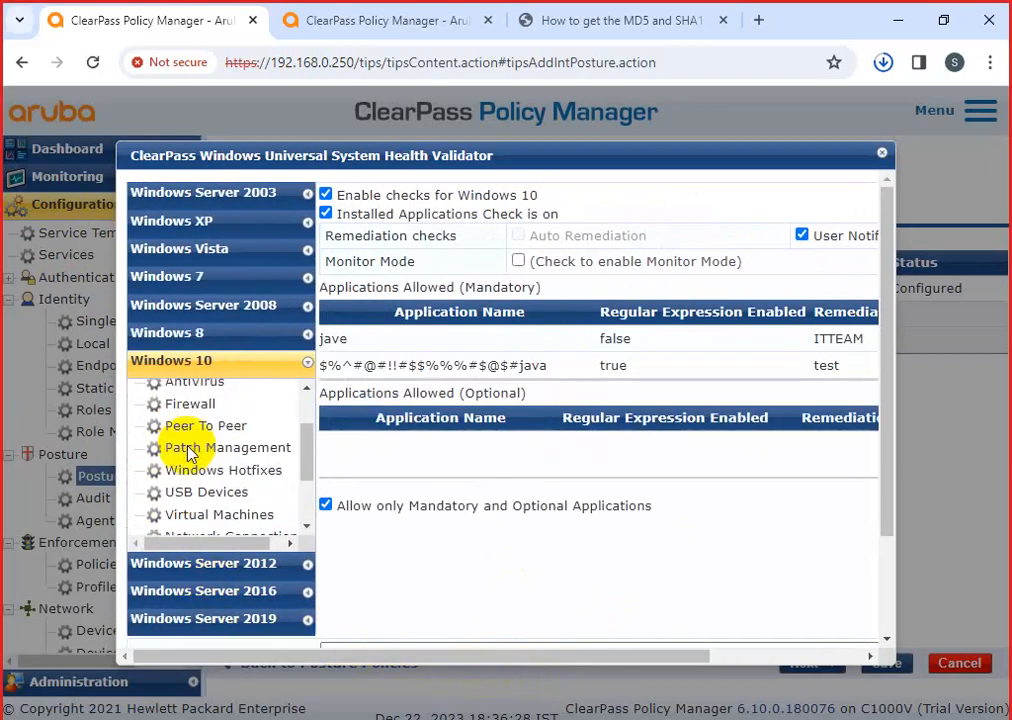
left_click(193, 474)
left_click(195, 448)
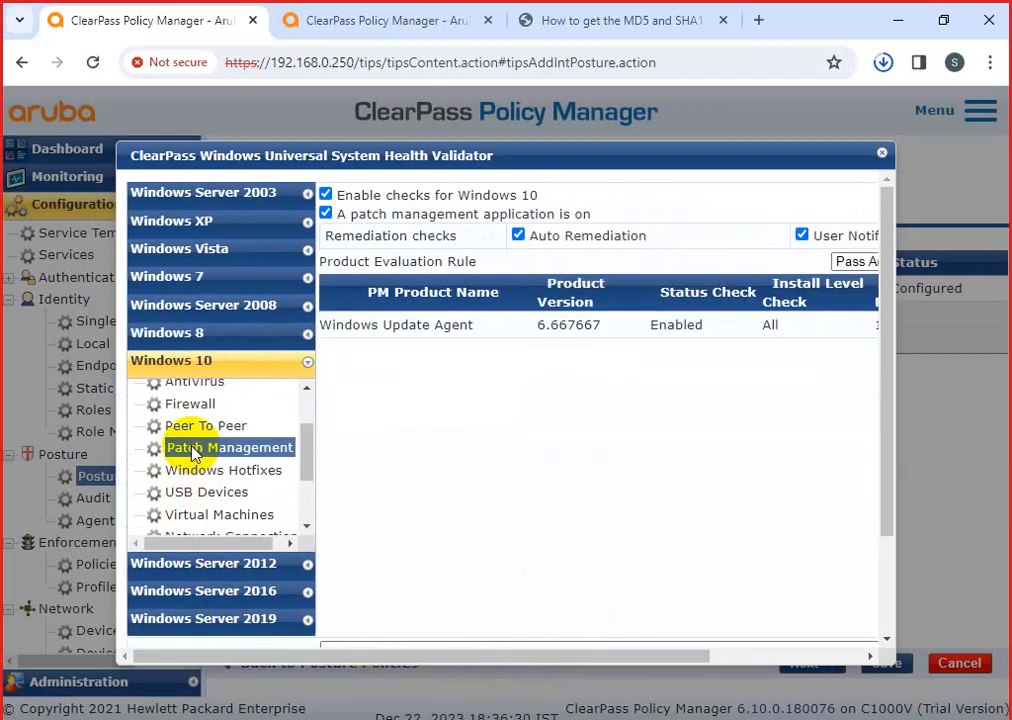
scroll(195, 450, "up", 3)
left_click(195, 460)
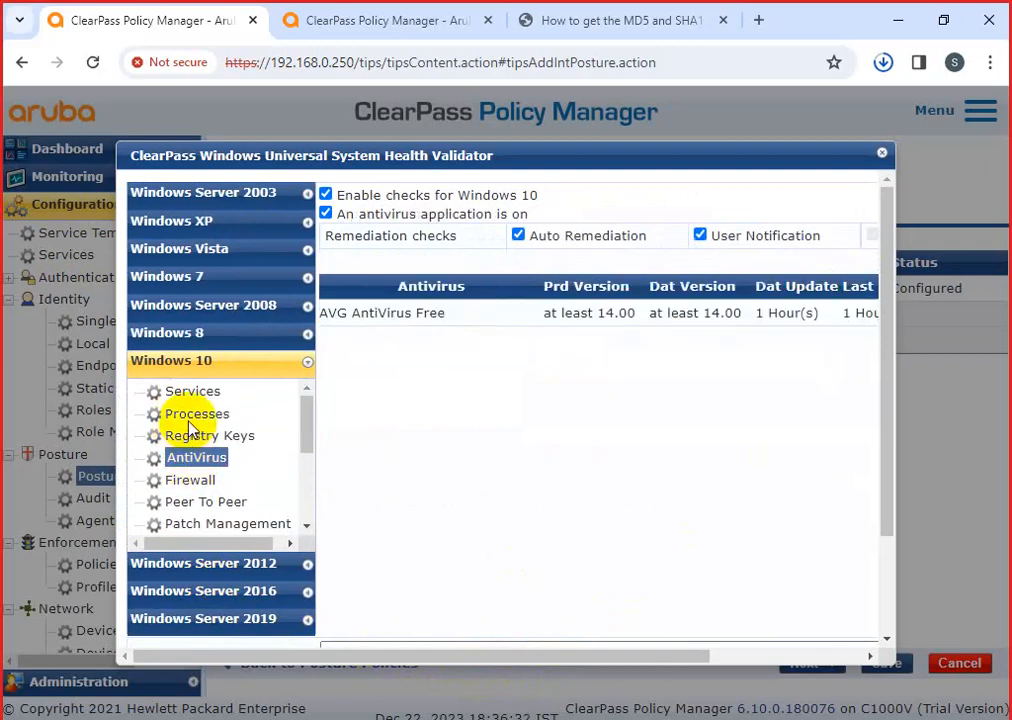
left_click(190, 414)
left_click(195, 440)
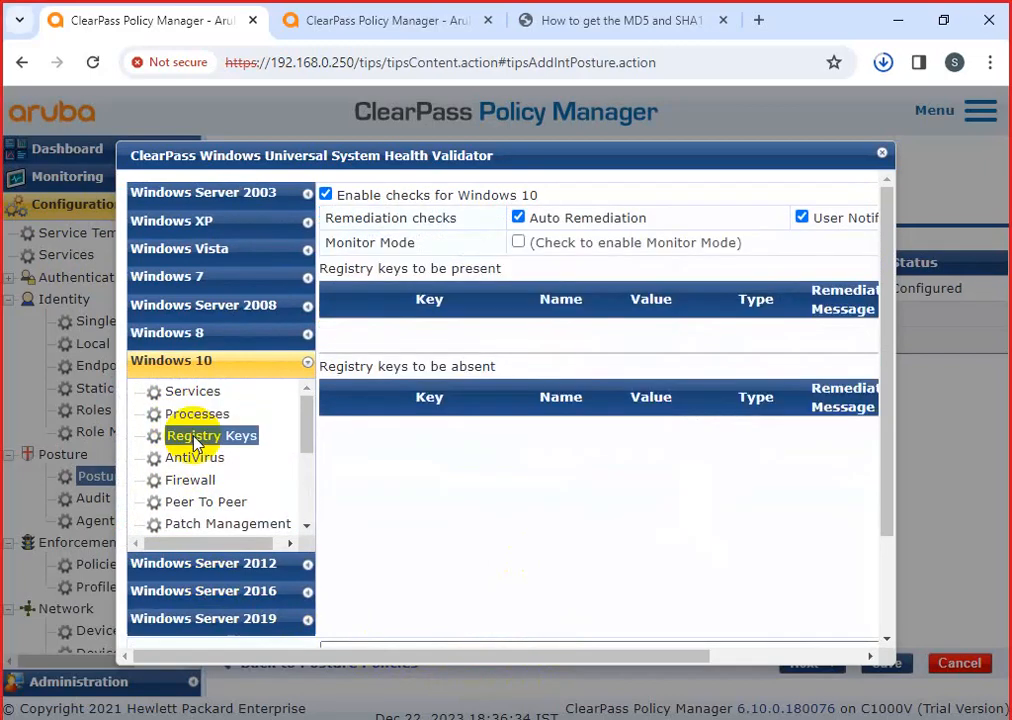
left_click(199, 416)
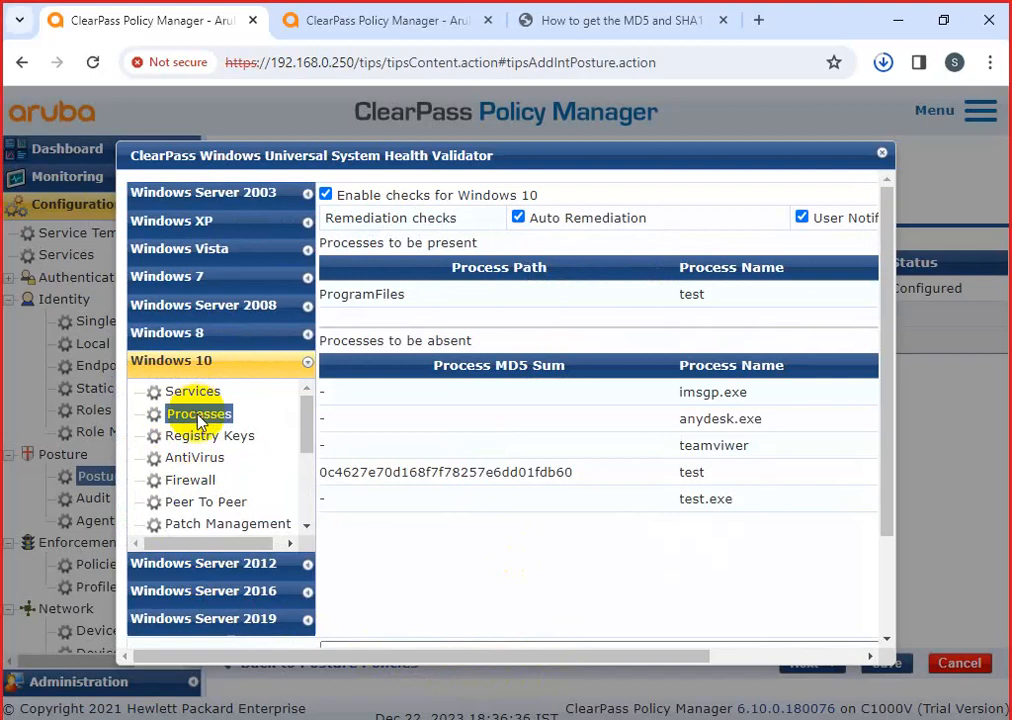
Check the Windows 10 antivirus, patch management, USB device and installed application settings in order
left_click(209, 459)
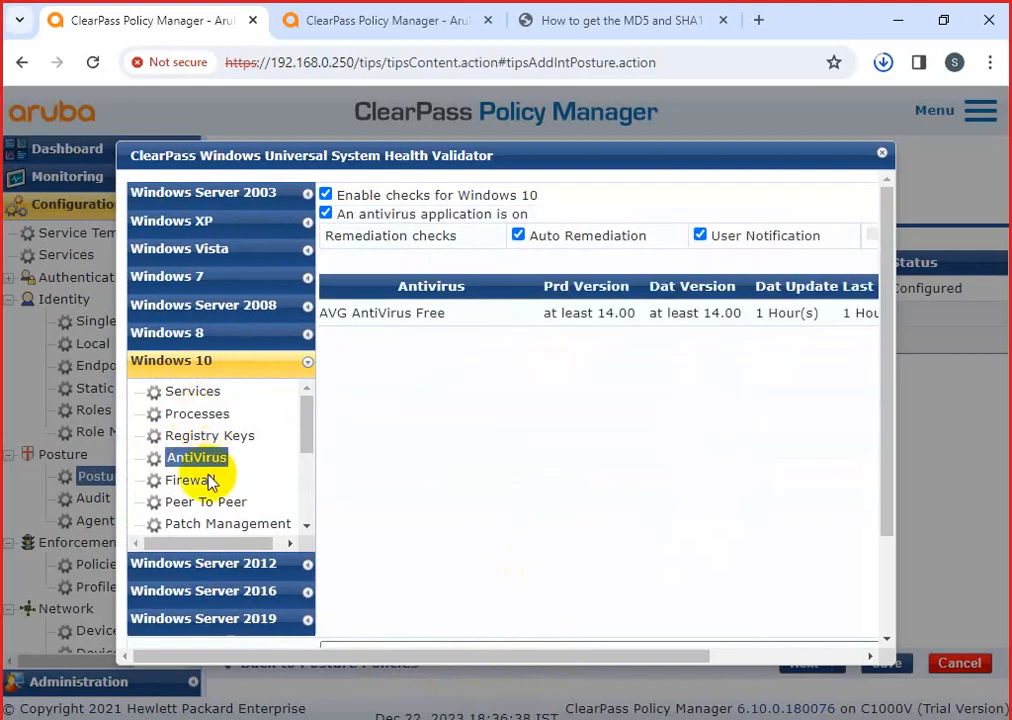
left_click(222, 523)
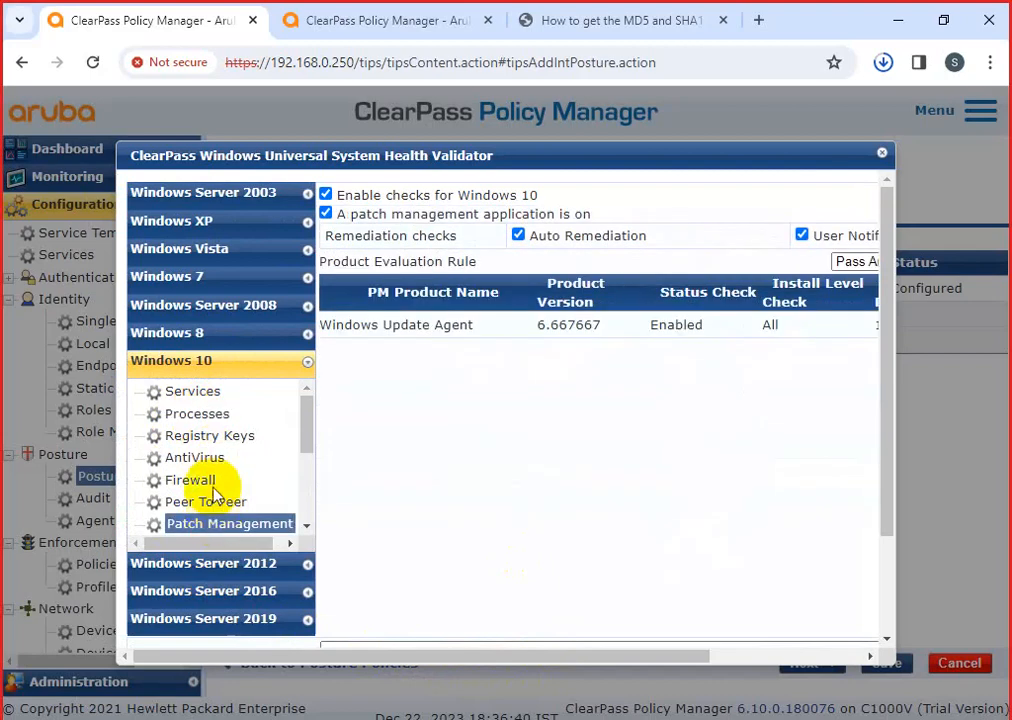
scroll(218, 482, "down", 2)
left_click(211, 472)
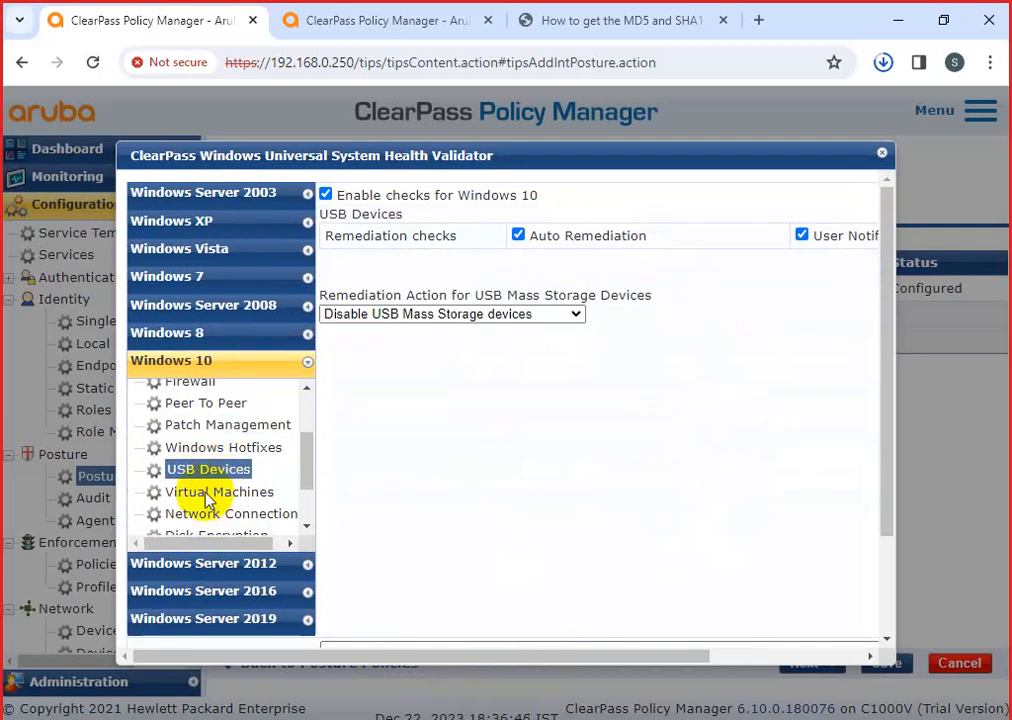
scroll(205, 512, "down", 2)
left_click(205, 483)
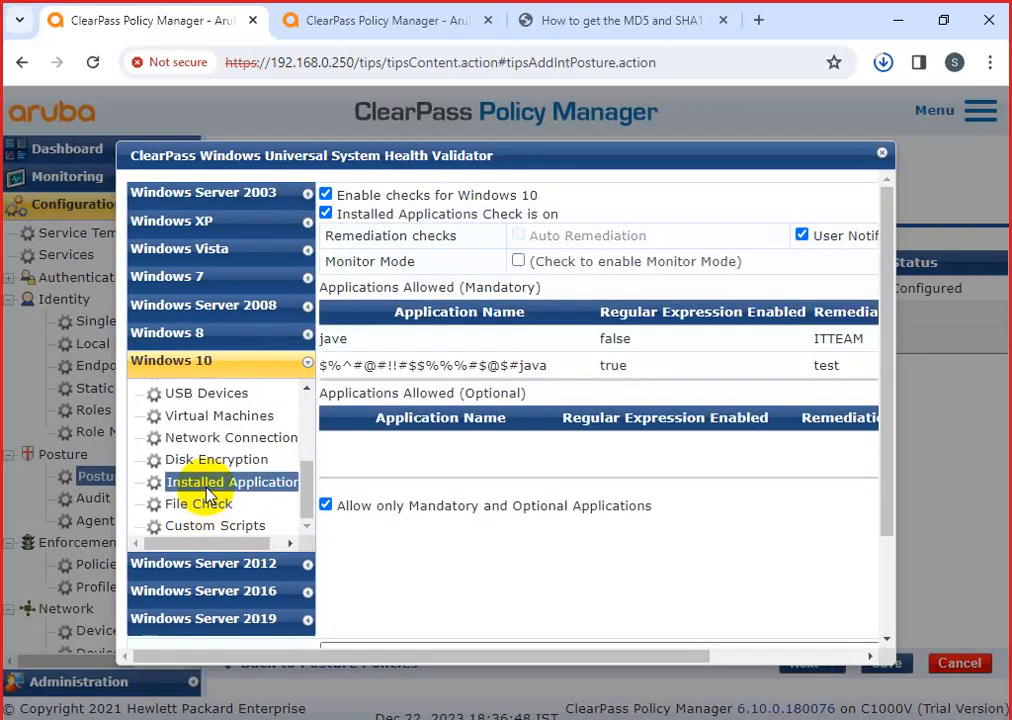
Go through the Windows 10 checks once more, from processes and antivirus to patch management, USB devices and installed applications
scroll(207, 497, "down", 2)
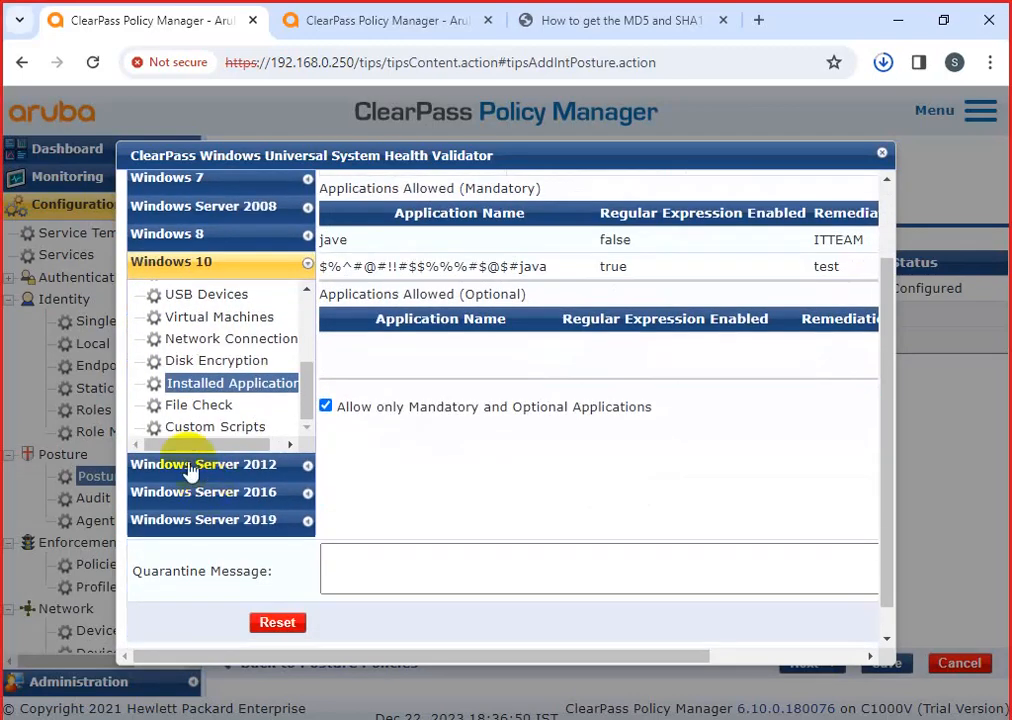
scroll(258, 402, "up", 4)
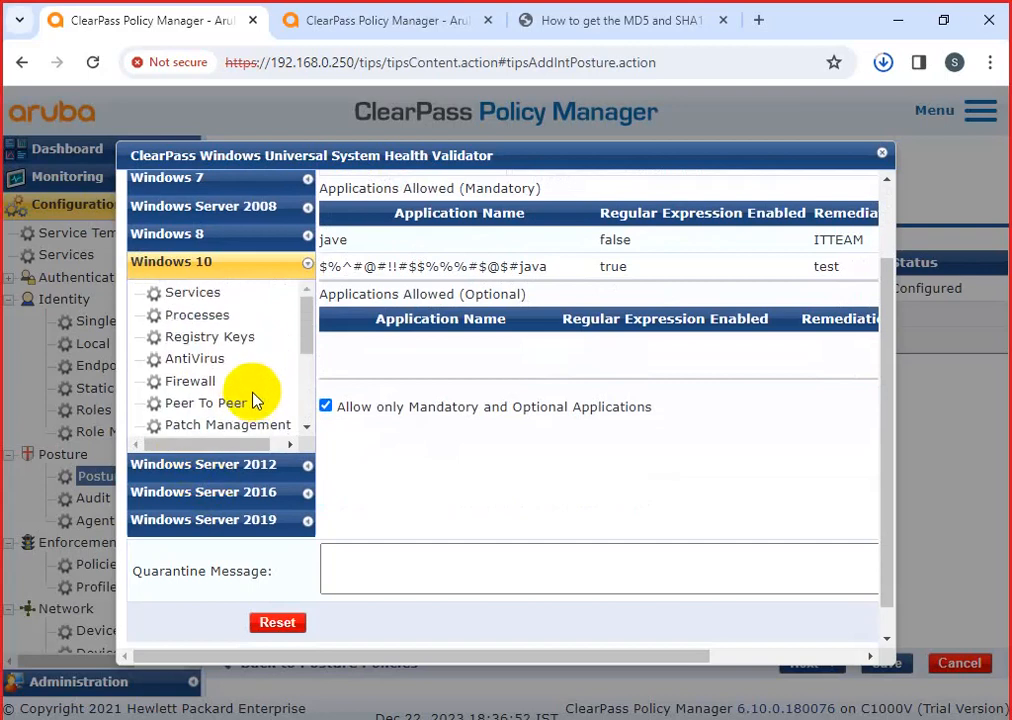
left_click(203, 316)
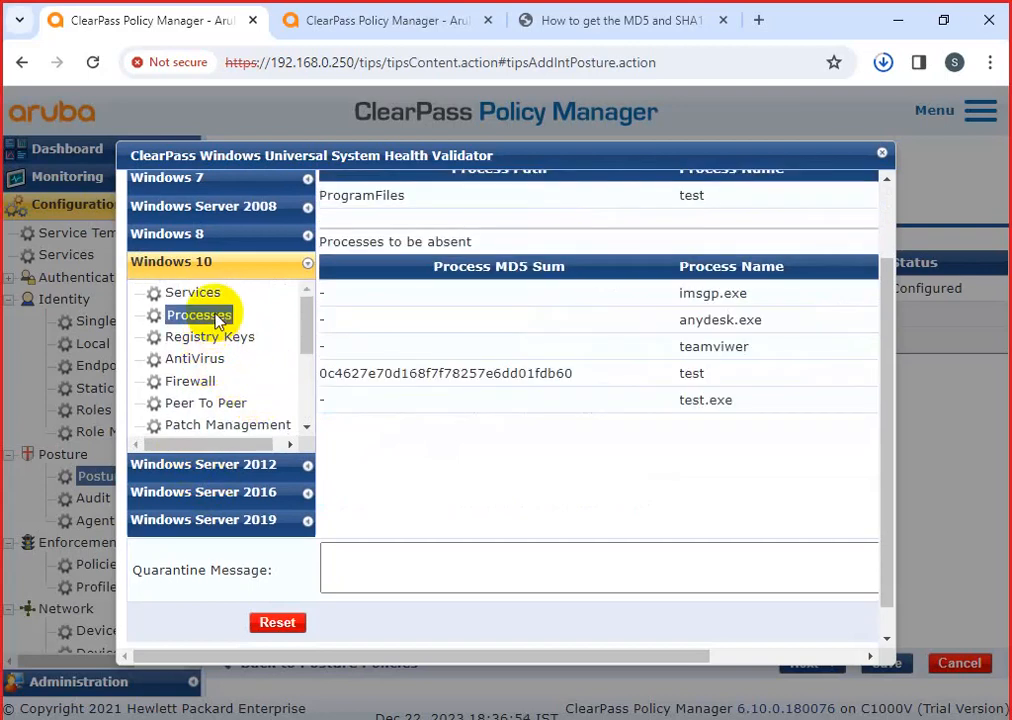
left_click(212, 358)
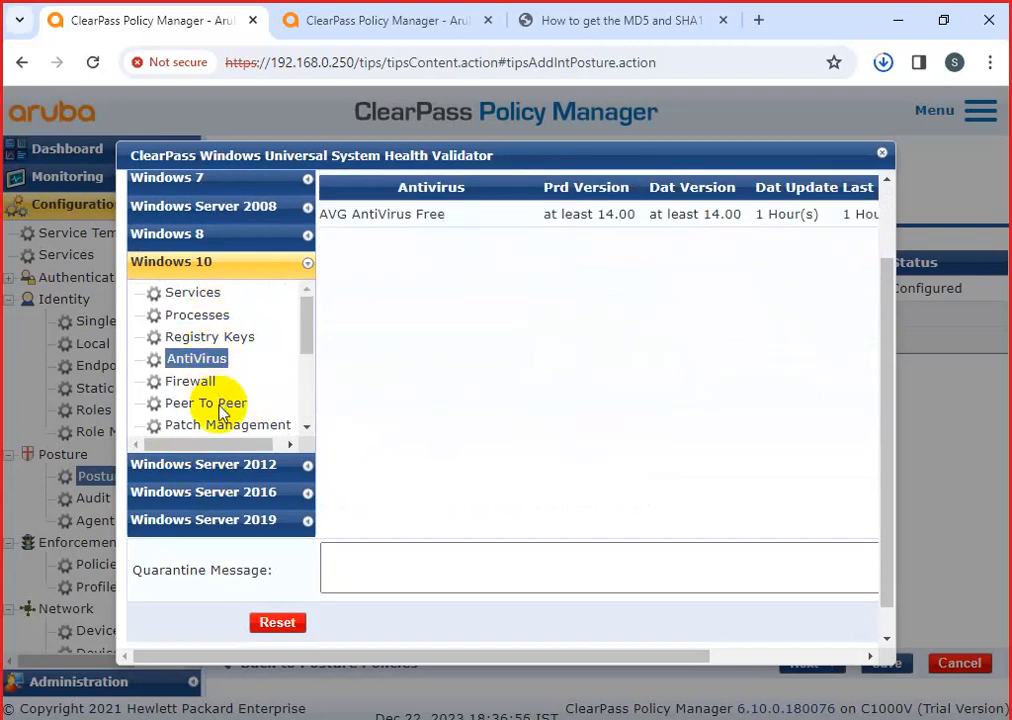
left_click(229, 426)
scroll(226, 400, "down", 2)
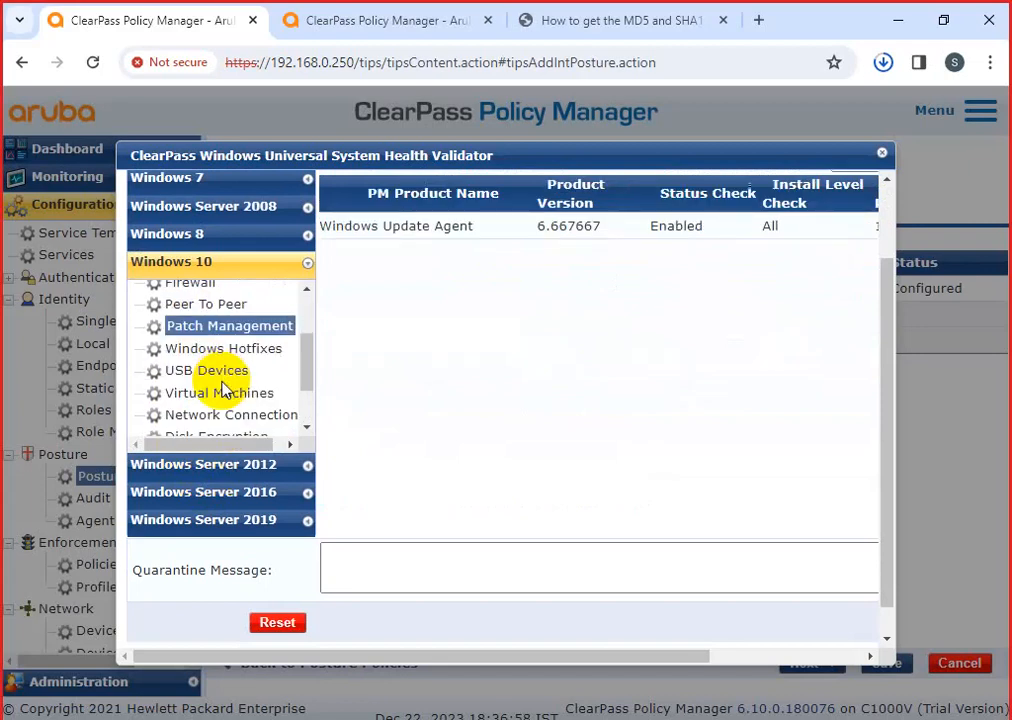
left_click(222, 375)
scroll(224, 388, "down", 2)
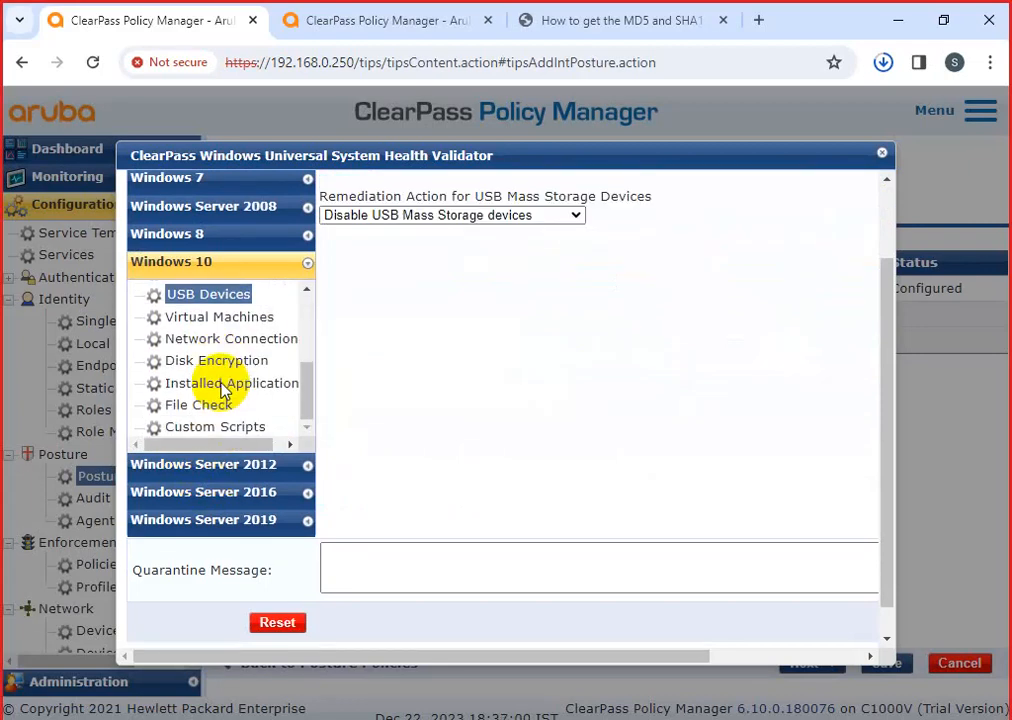
left_click(222, 386)
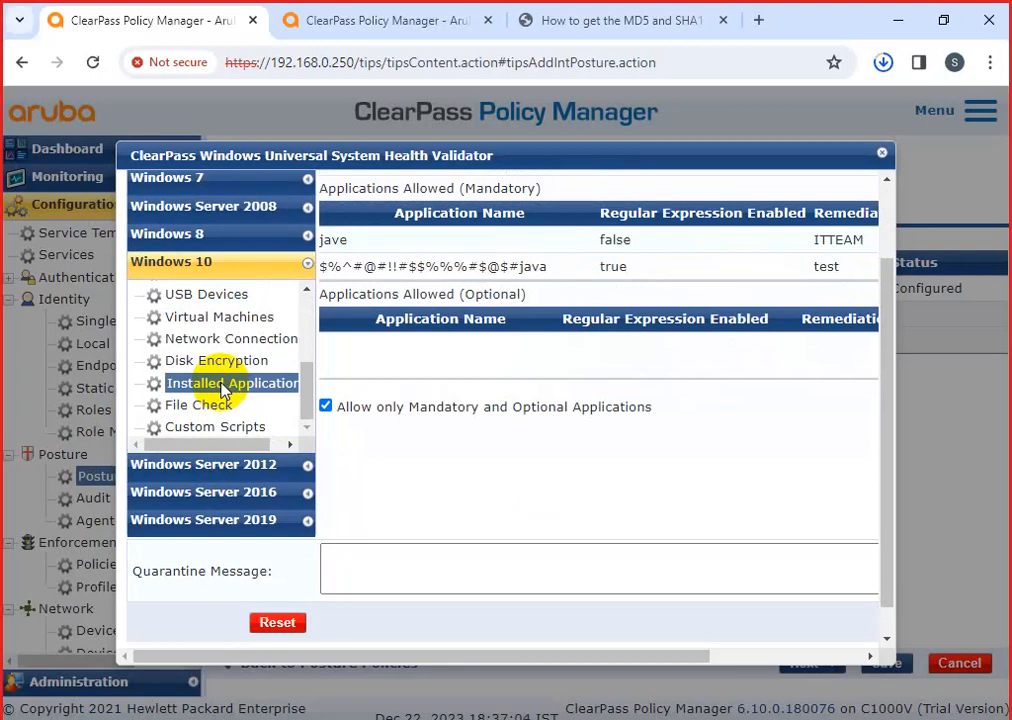
Open the Windows 8 group of health checks
scroll(222, 387, "up", 5)
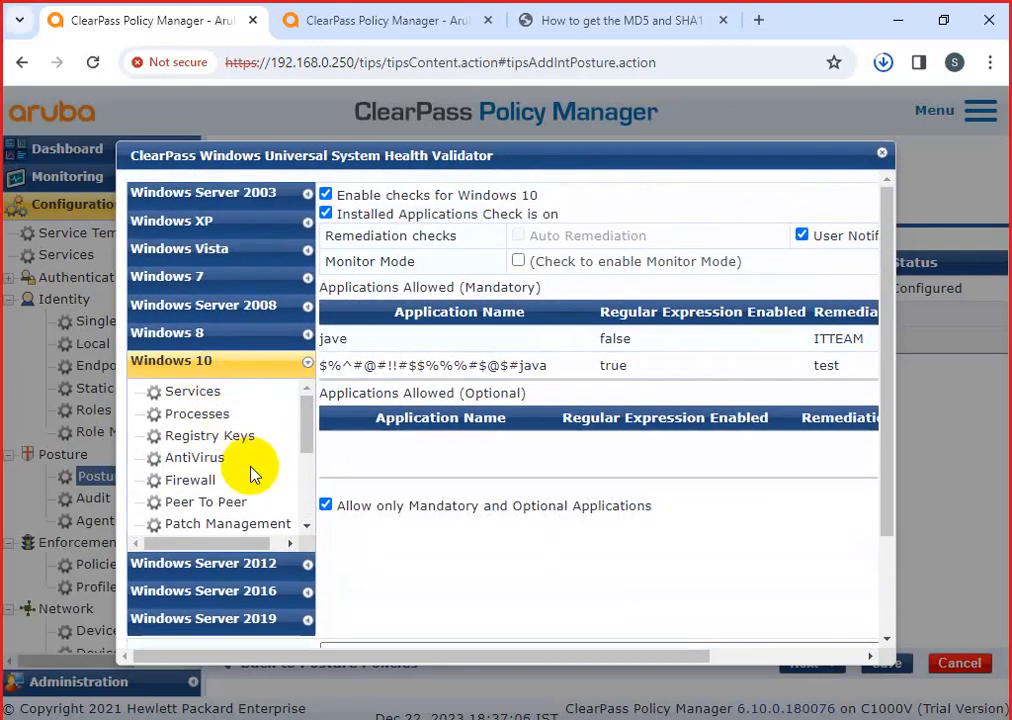
scroll(250, 472, "down", 4)
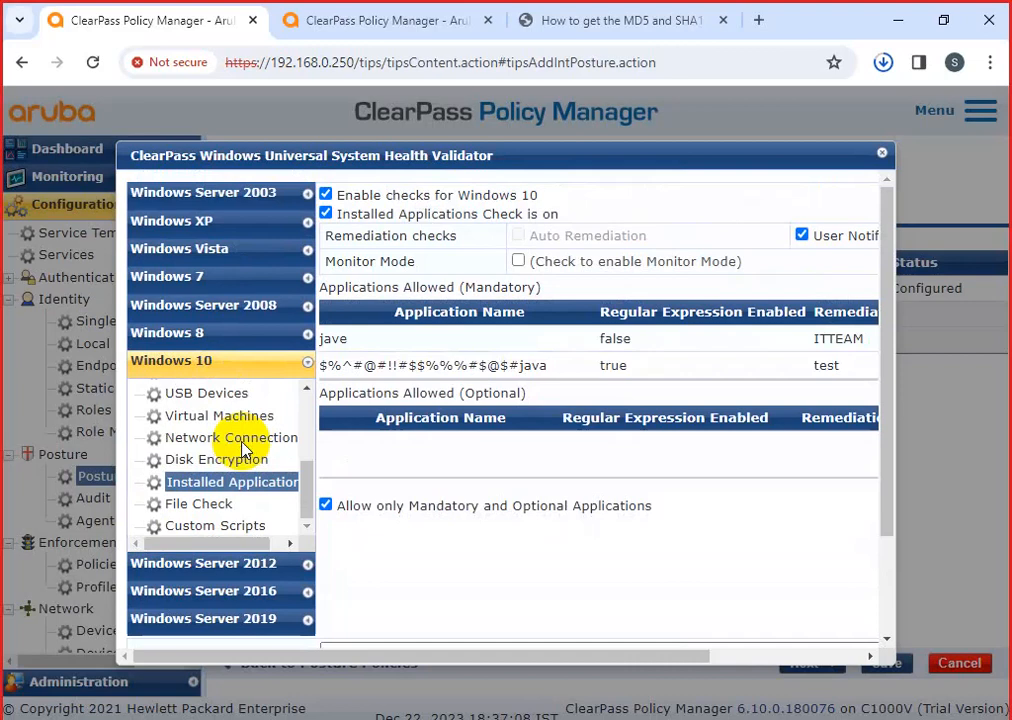
left_click(208, 340)
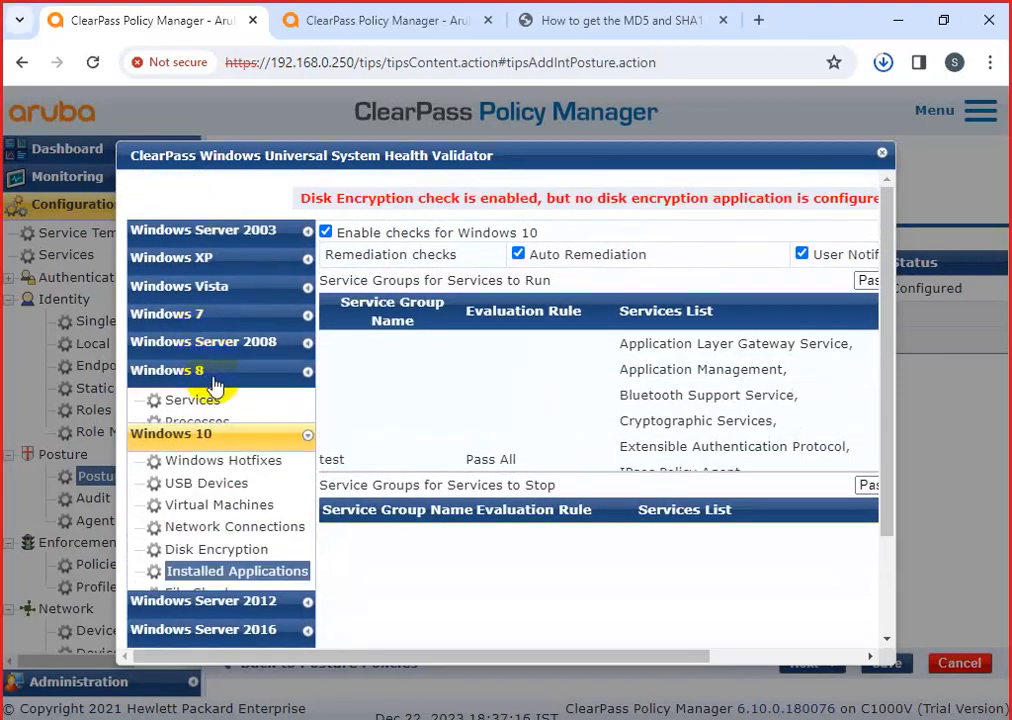
Look through the list of Windows 10 check categories, from services to file check and custom scripts
left_click(206, 345)
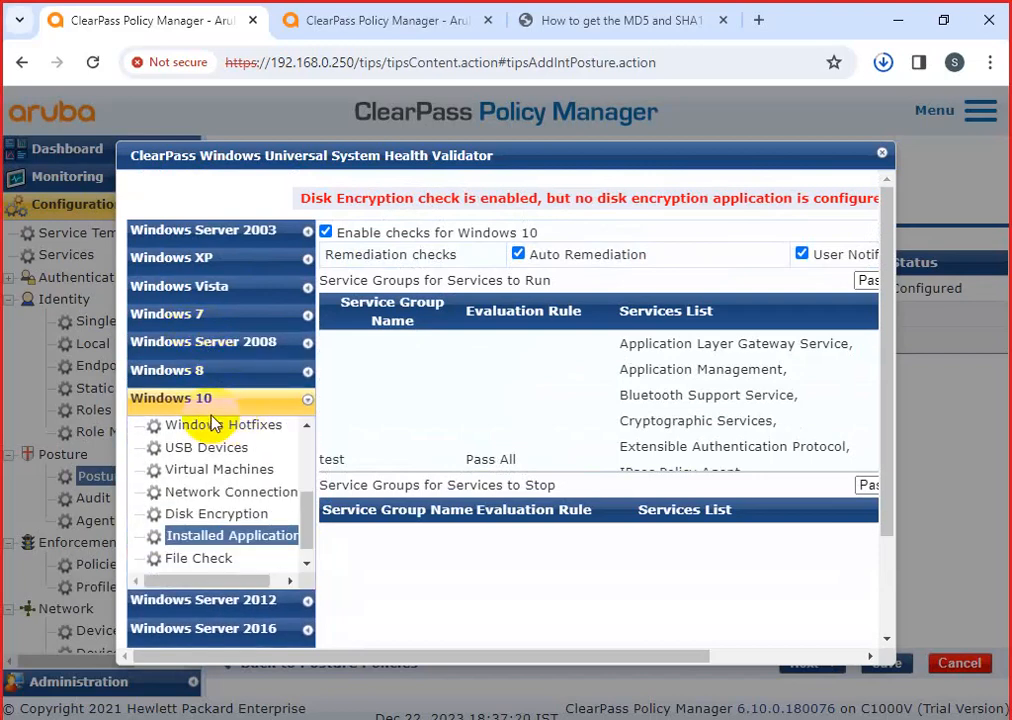
scroll(226, 470, "up", 3)
scroll(192, 515, "down", 5)
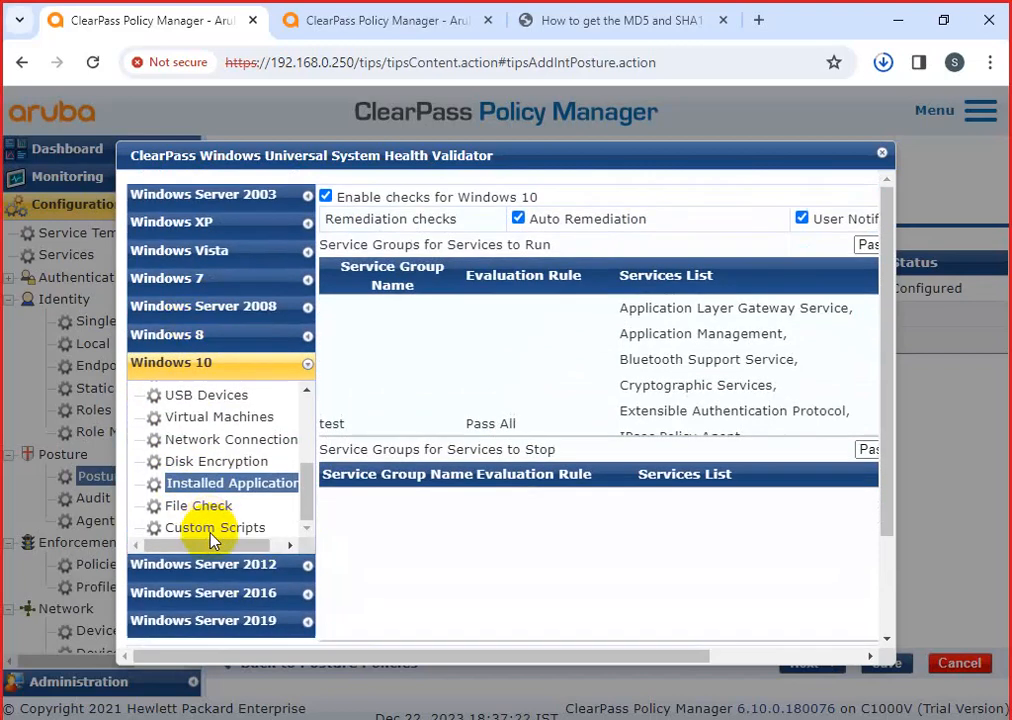
left_click(168, 279)
scroll(232, 470, "down", 1)
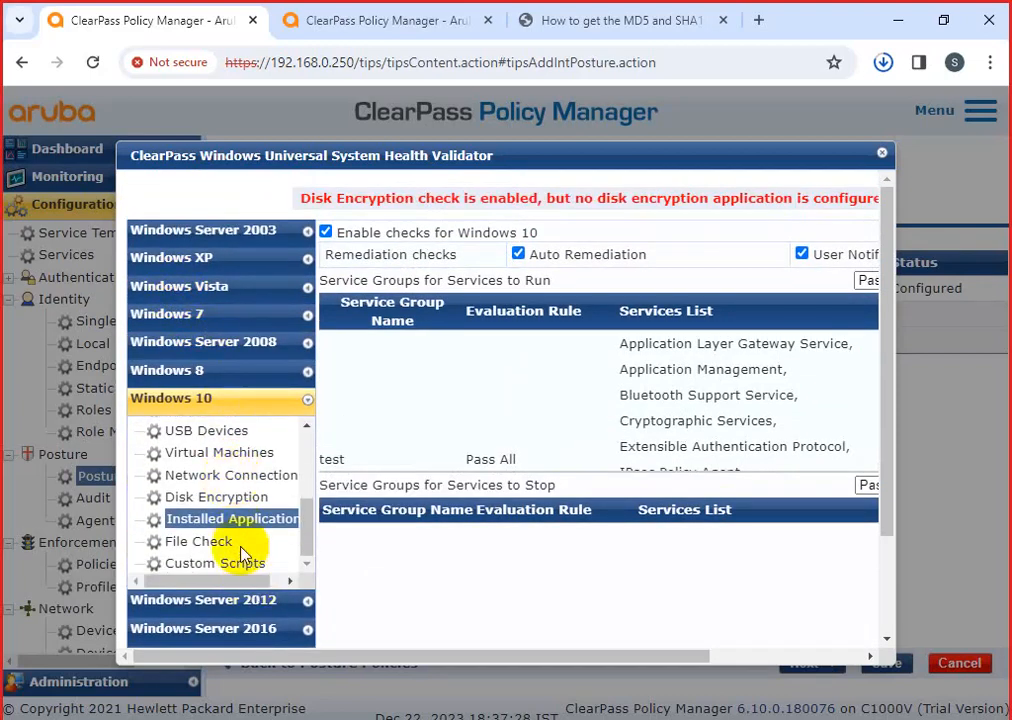
scroll(245, 490, "down", 1)
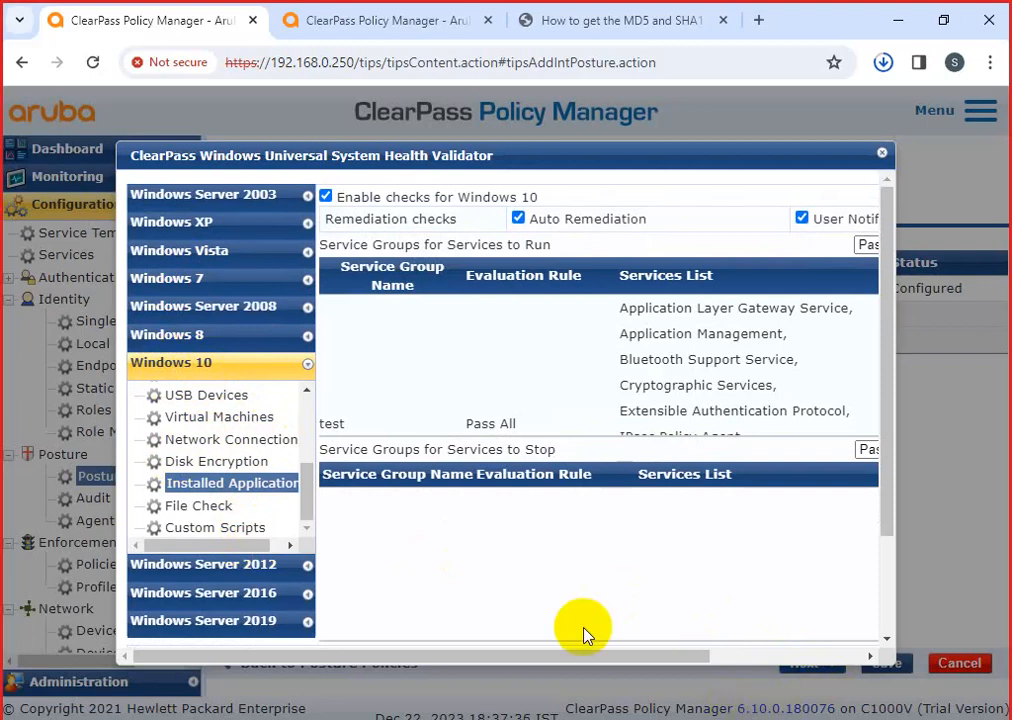
scroll(181, 452, "down", 3)
scroll(178, 412, "up", 2)
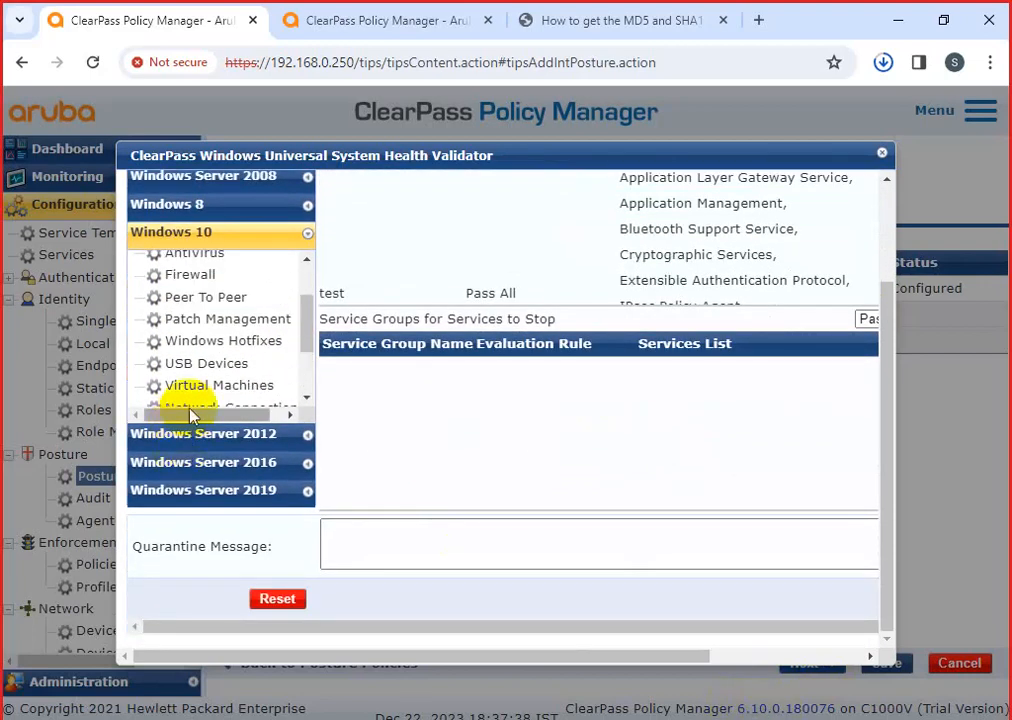
scroll(203, 334, "down", 2)
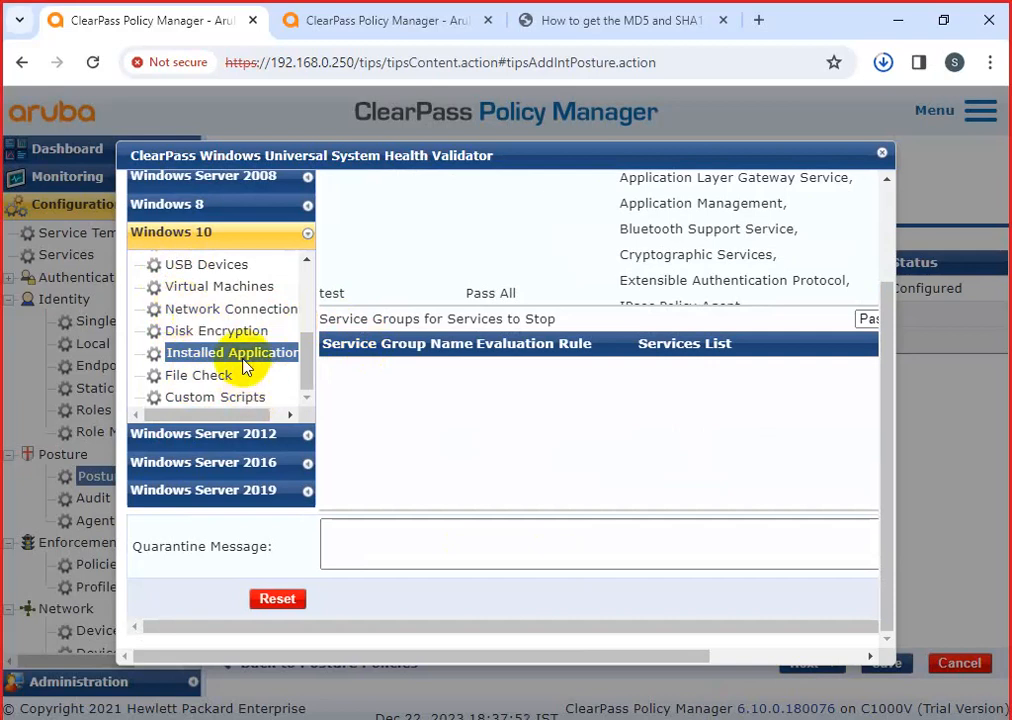
scroll(250, 364, "up", 2)
scroll(243, 366, "down", 3)
scroll(243, 366, "up", 2)
scroll(240, 364, "down", 3)
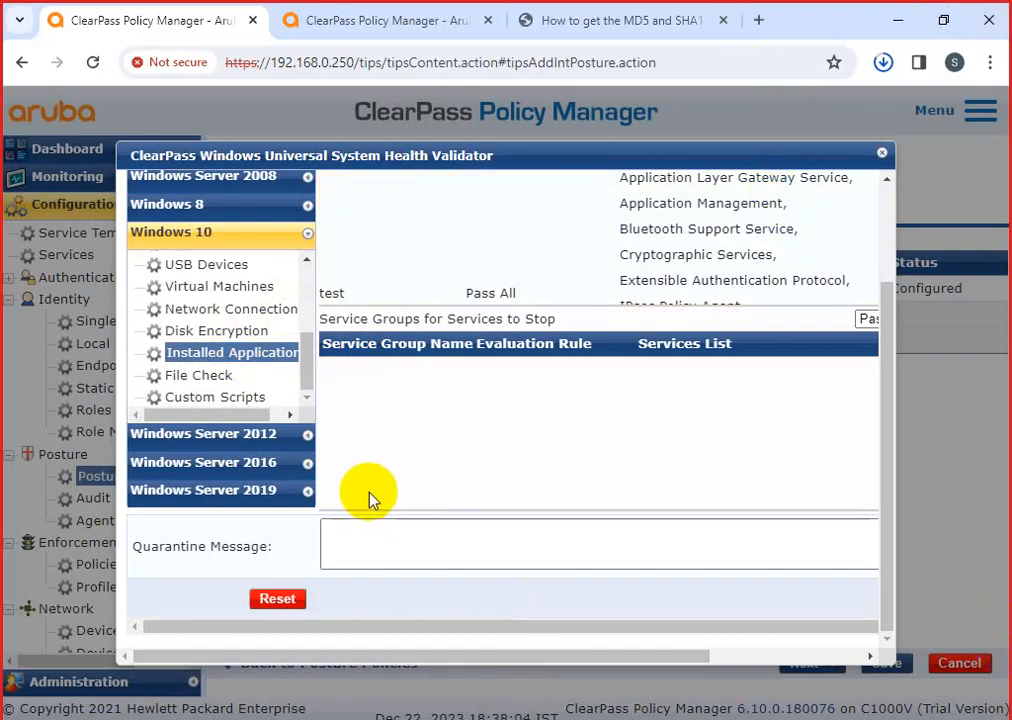
left_click(225, 437)
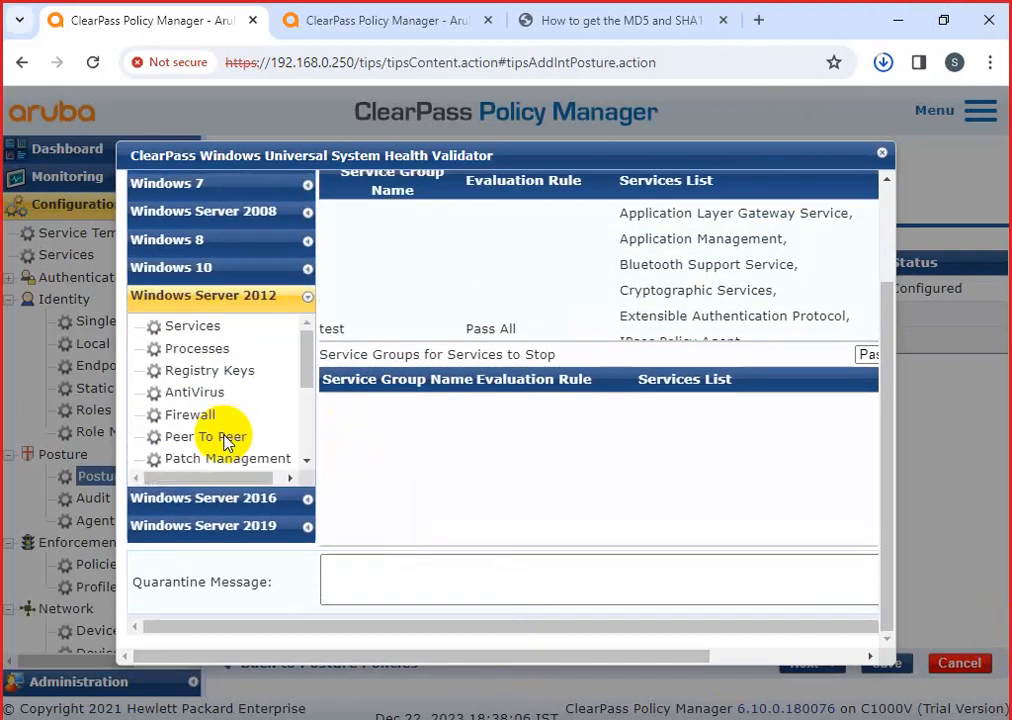
left_click(225, 268)
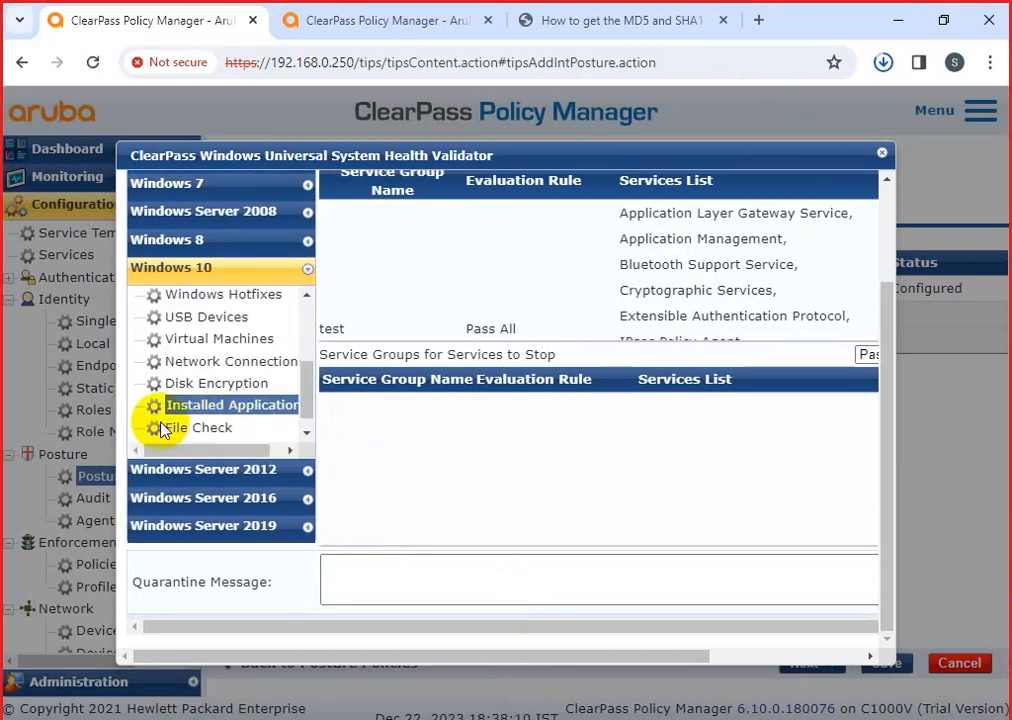
left_click(202, 470)
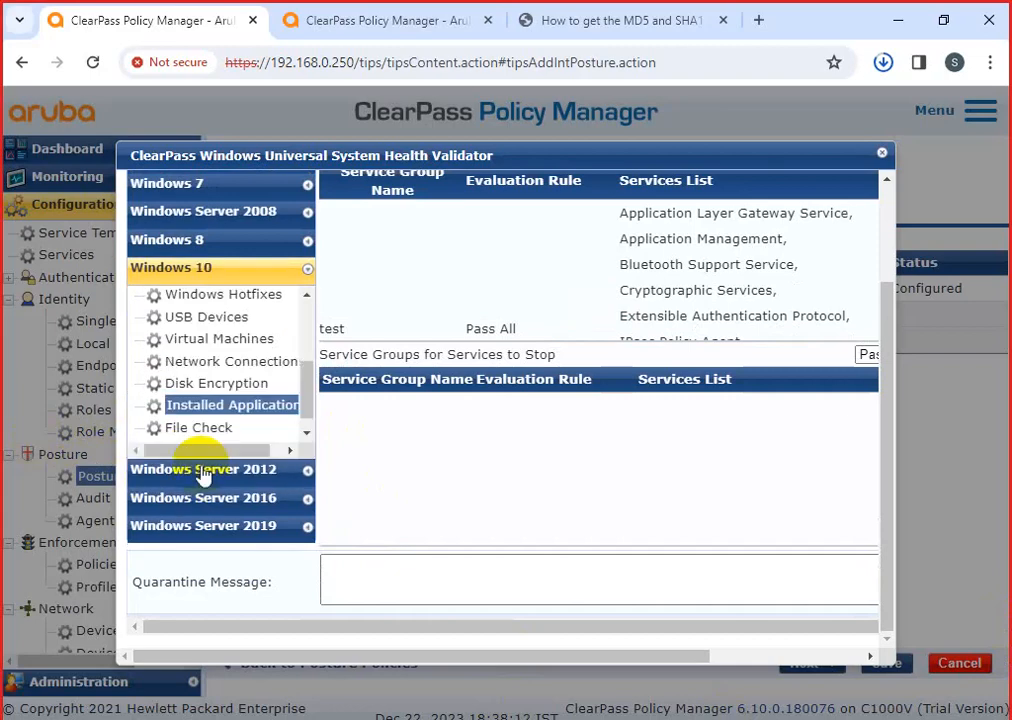
left_click(202, 467)
scroll(233, 440, "down", 3)
left_click(310, 435)
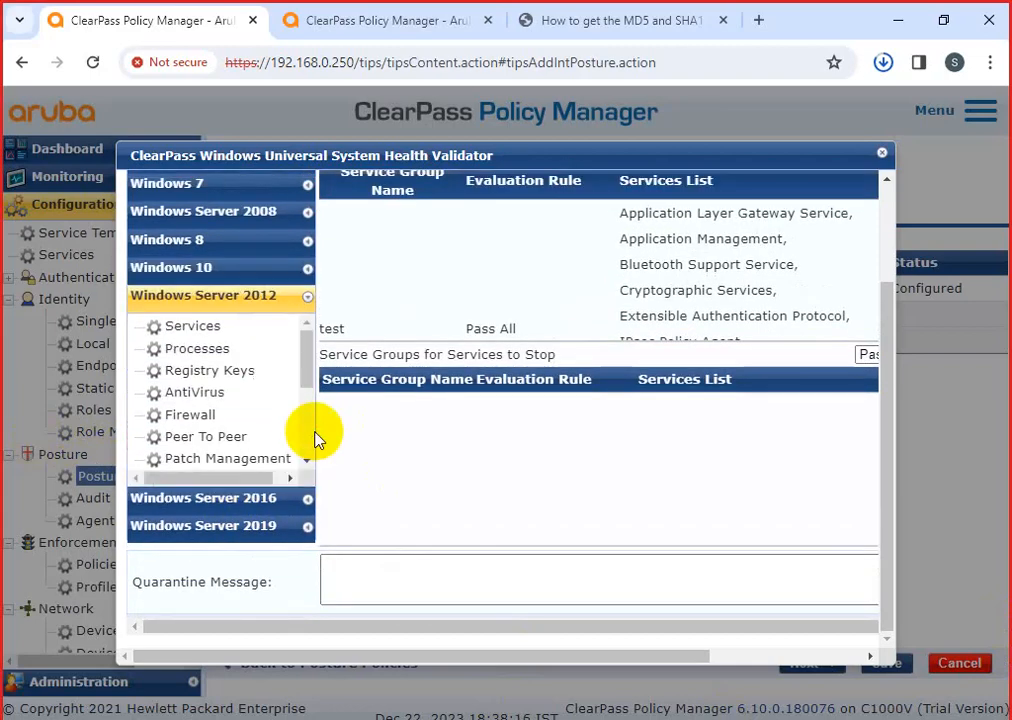
left_click(264, 472)
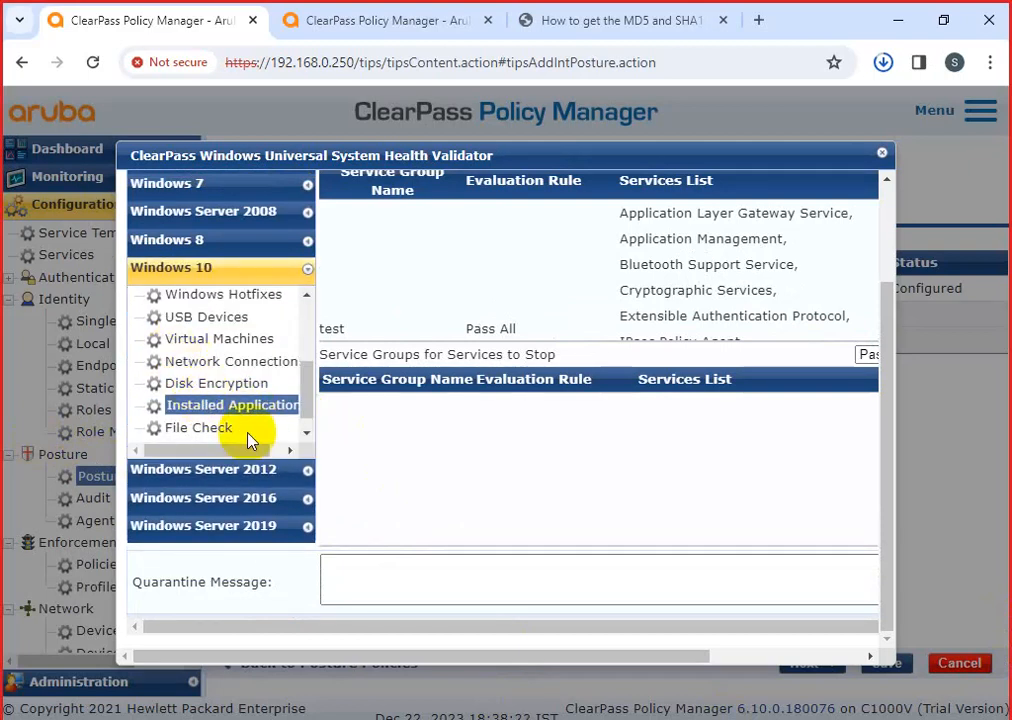
left_click(237, 474)
scroll(208, 434, "down", 1)
left_click(210, 474)
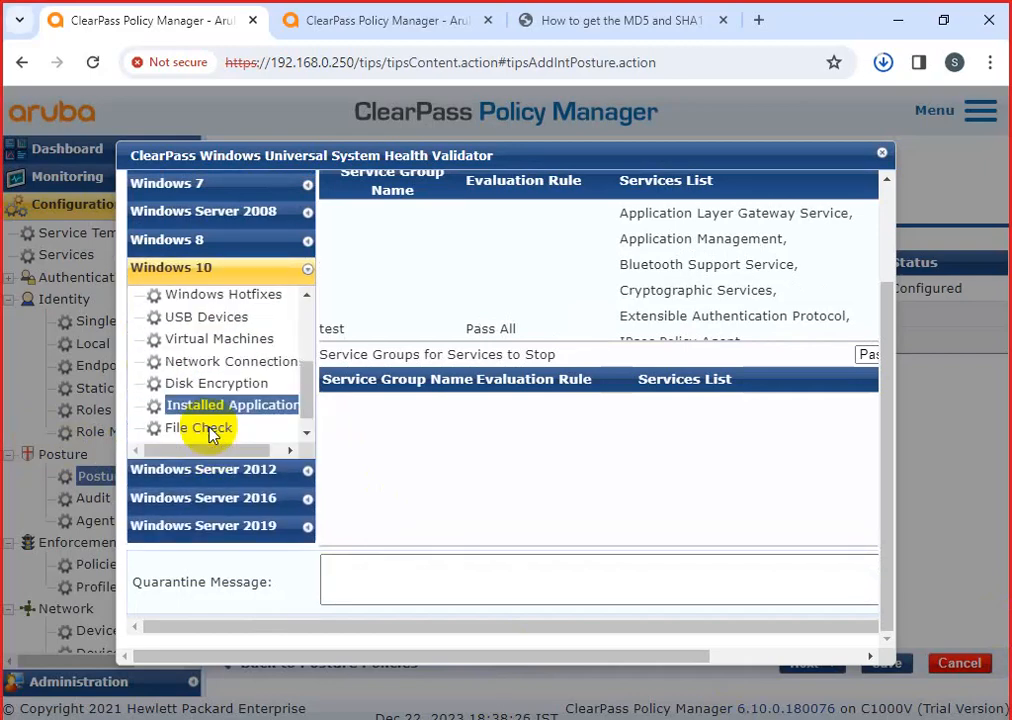
scroll(210, 433, "down", 2)
left_click(217, 440)
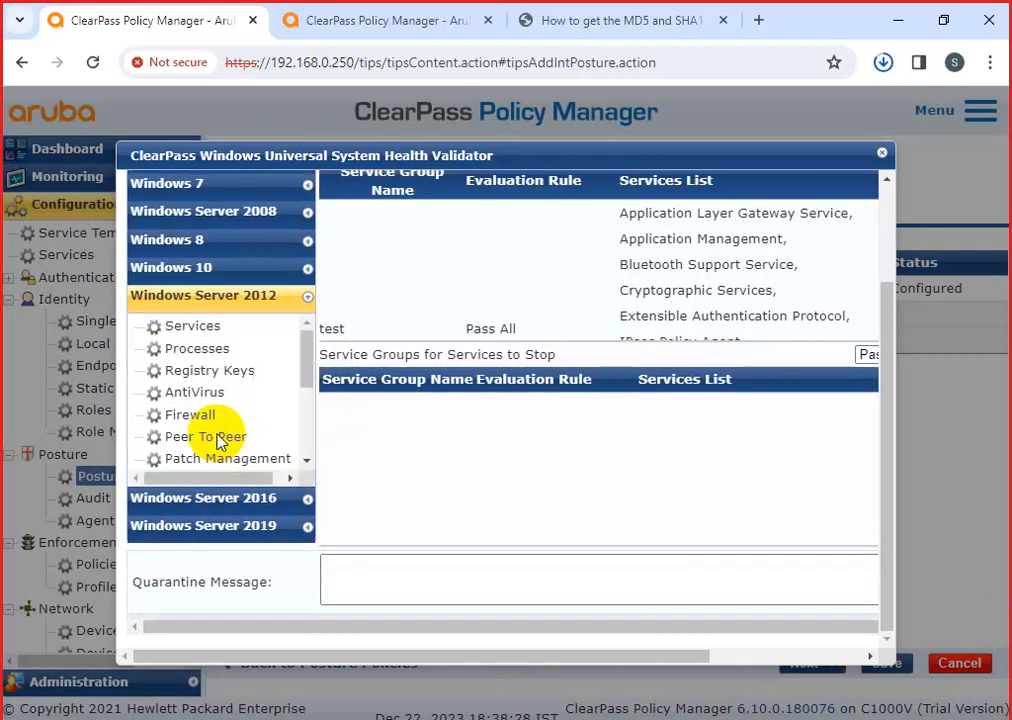
left_click(227, 473)
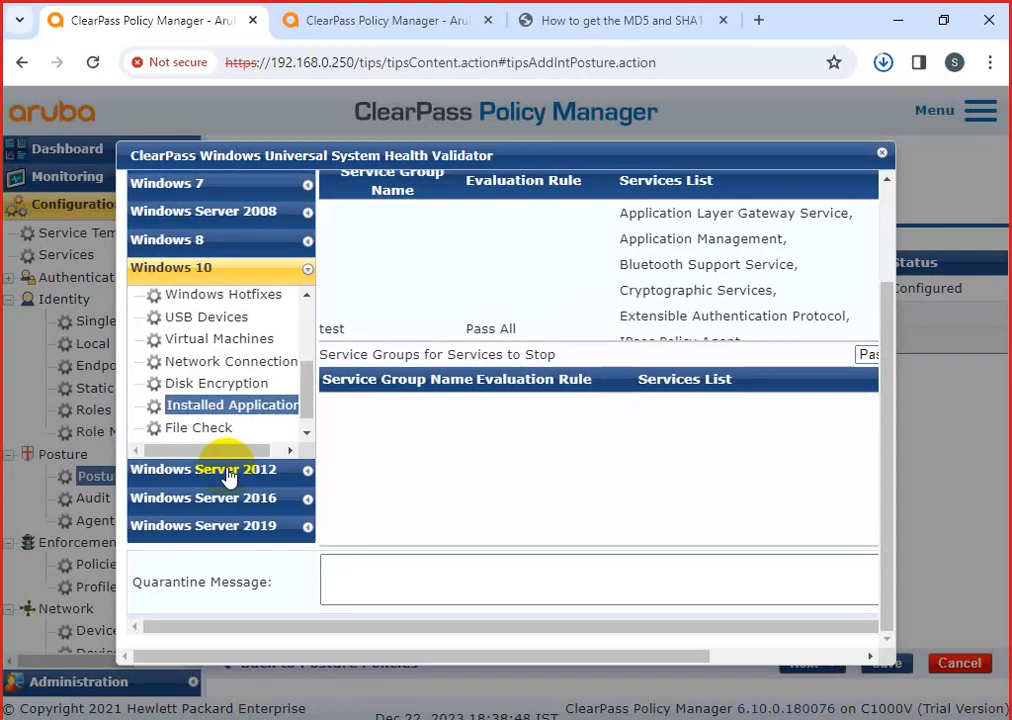
left_click(229, 477)
left_click(240, 269)
scroll(233, 372, "down", 3)
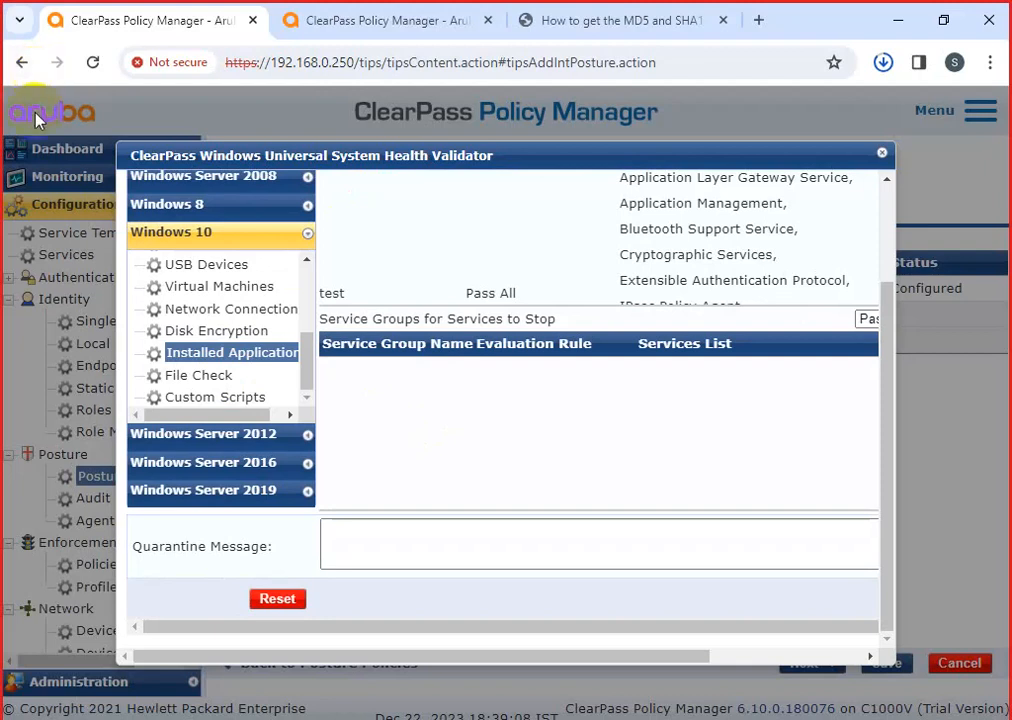
left_click(219, 438)
key("Up")
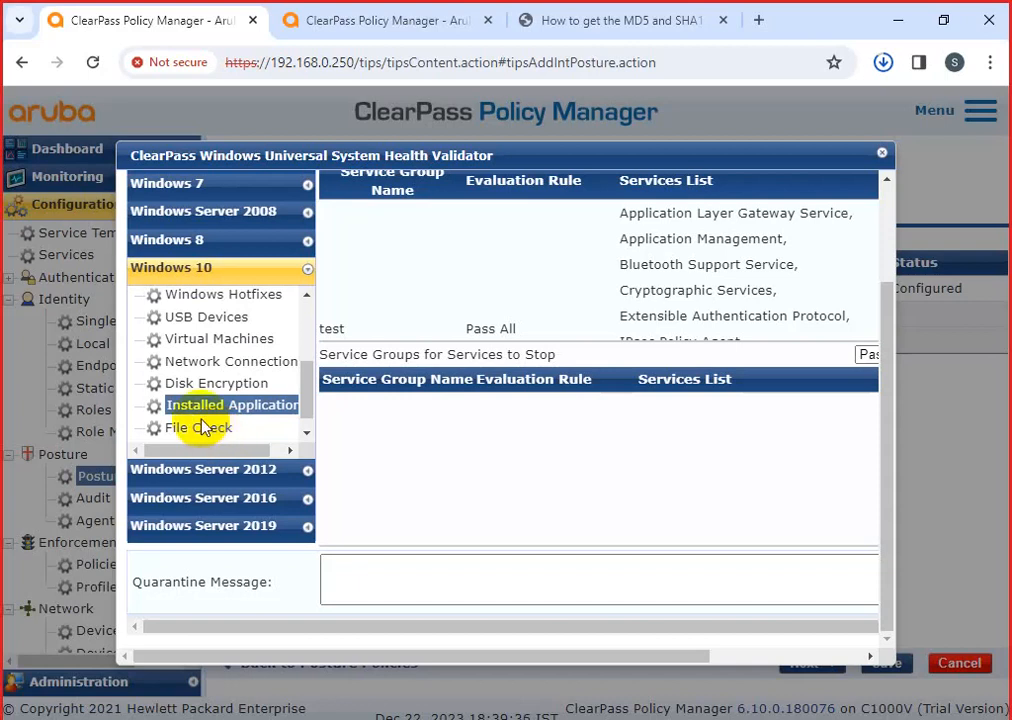
Open the Windows 10 File Check settings and enter "yhnjnnjnjnnjnjhnknjnjknhjjnhjnjnj" as a sample quarantine message
left_click(203, 430)
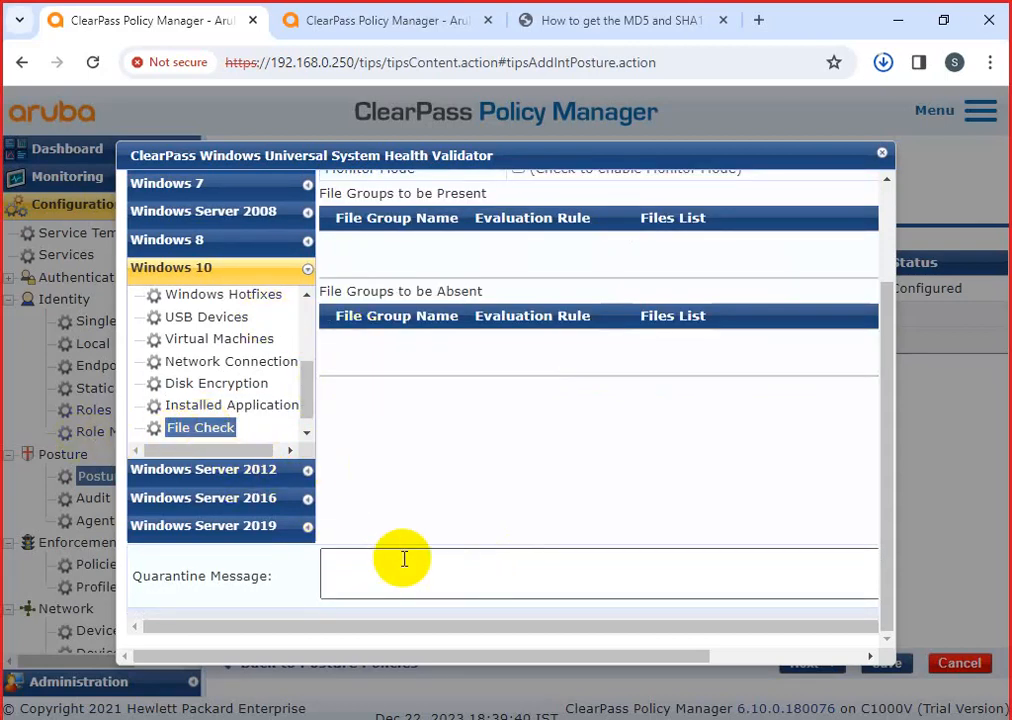
left_click(350, 572)
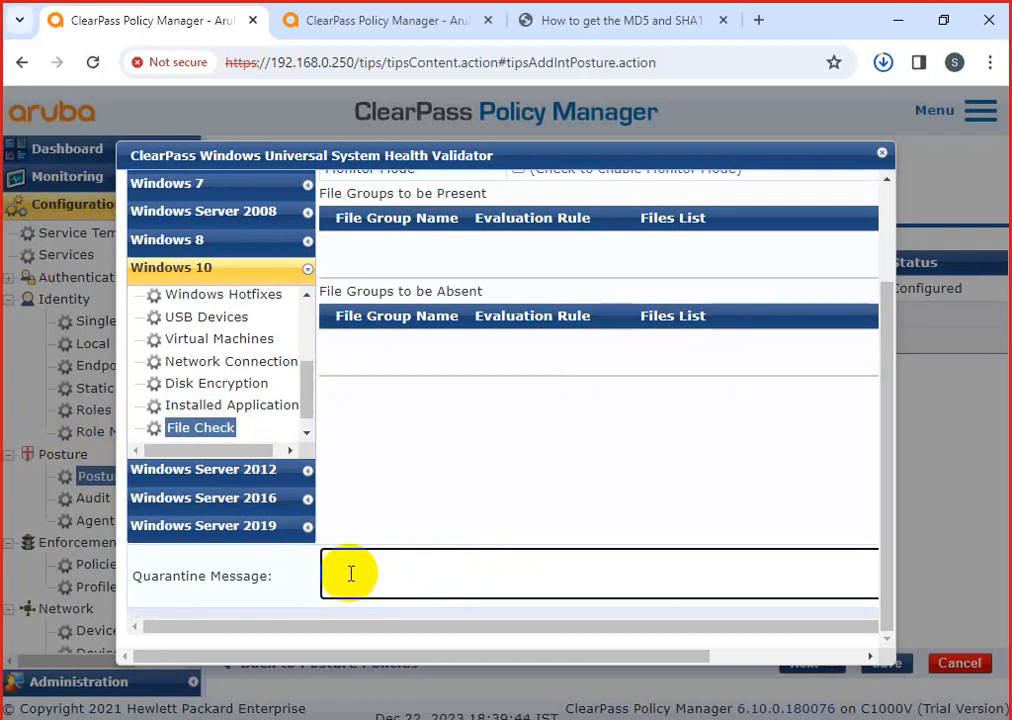
type("yhnjnnjnjnnjnjhnknjnjknhjjnhjnjnj")
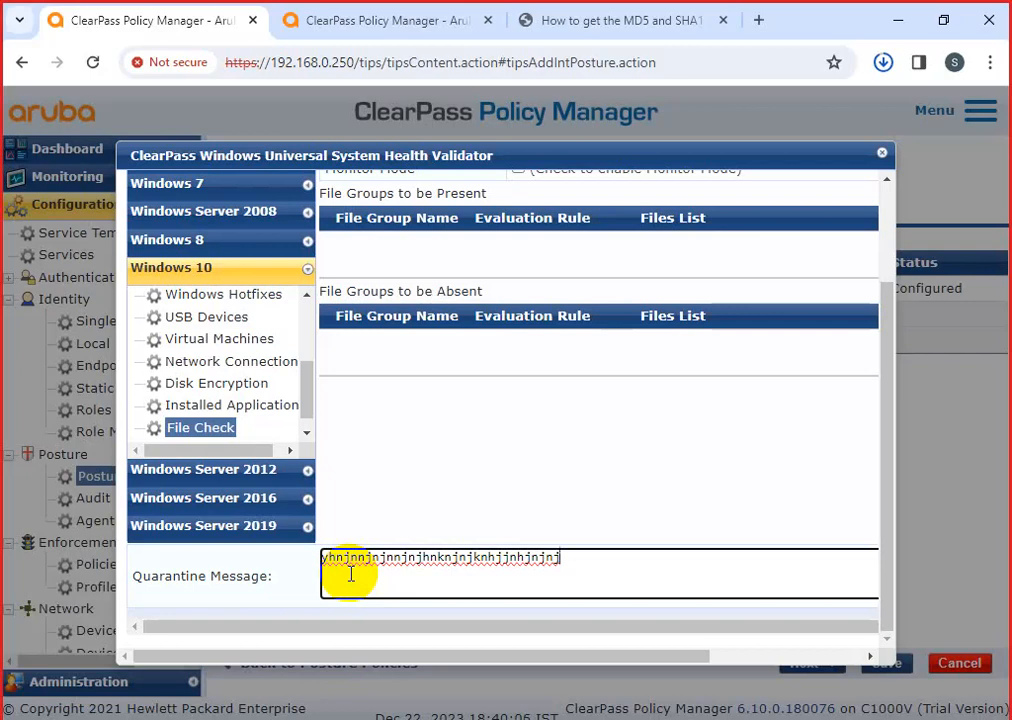
left_click(570, 549)
left_click_drag(570, 549, 322, 575)
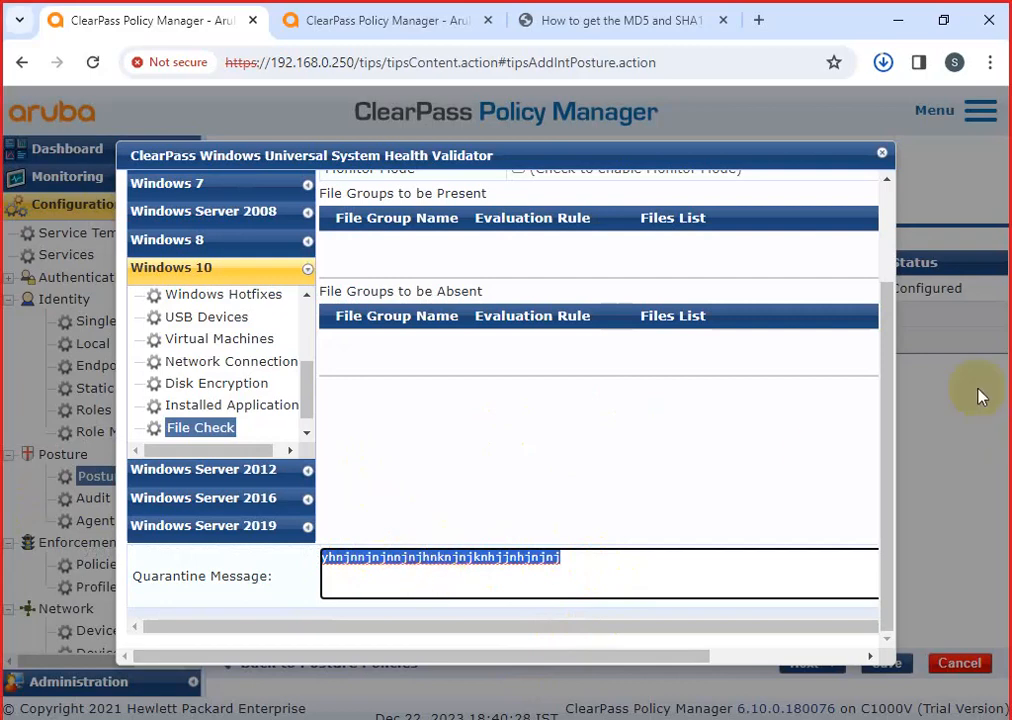
Review the Windows 10 process checks and the quarantine message, and close the health validator configuration without saving
scroll(400, 428, "up", 2)
scroll(258, 483, "up", 5)
left_click(196, 450)
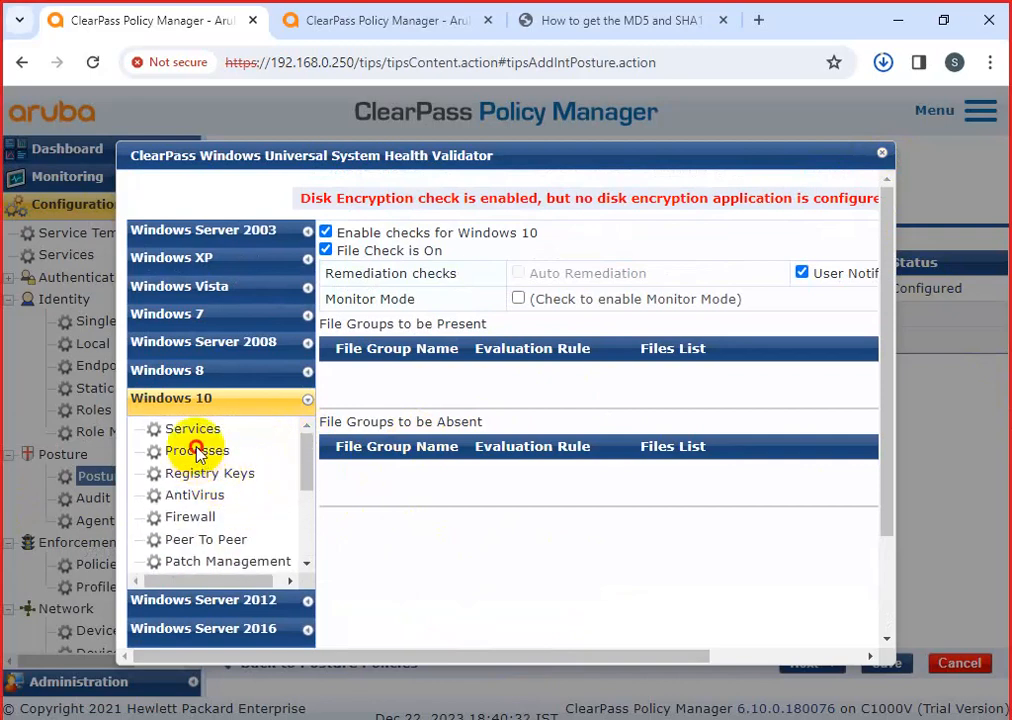
scroll(240, 505, "down", 5)
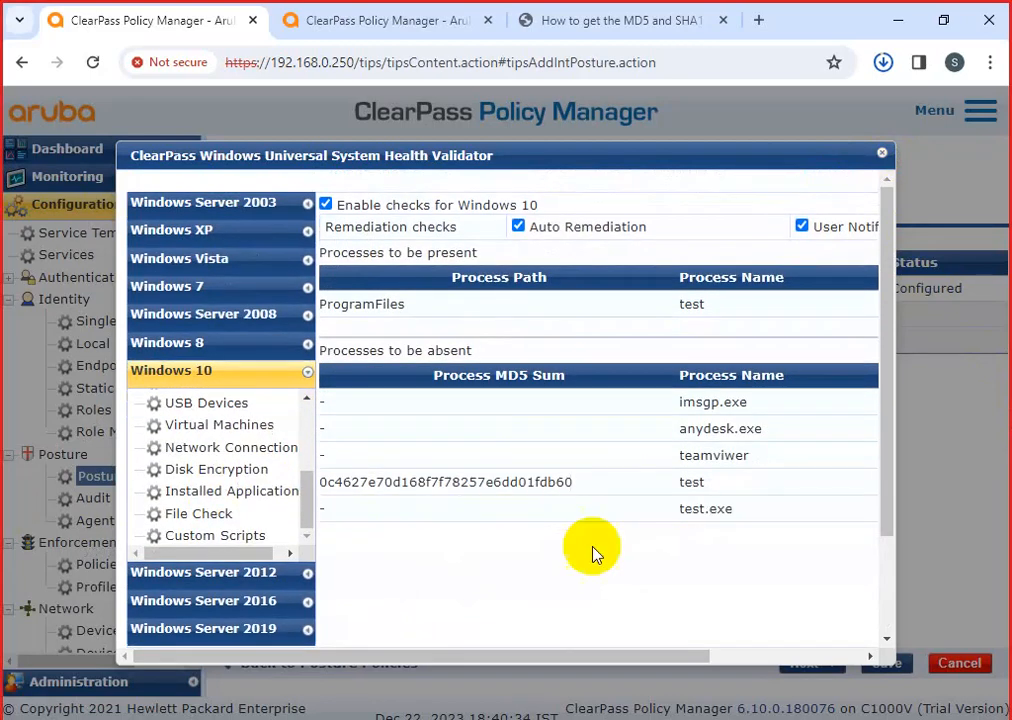
scroll(593, 553, "down", 2)
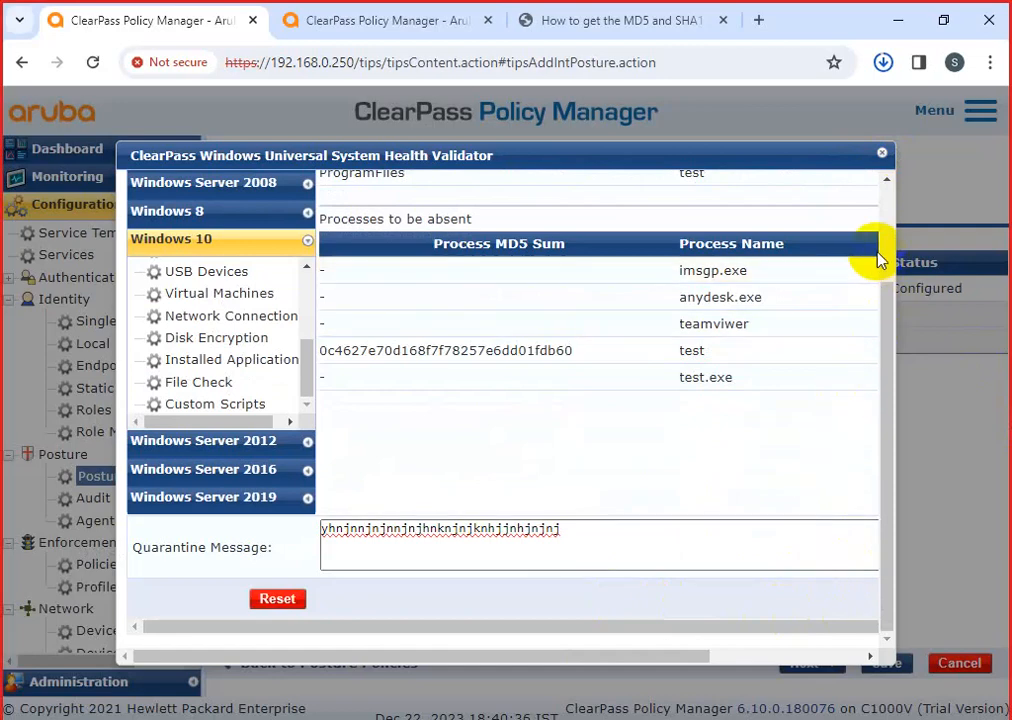
left_click_drag(881, 334, 883, 203)
scroll(237, 485, "up", 2)
scroll(240, 520, "down", 5)
left_click_drag(686, 657, 874, 657)
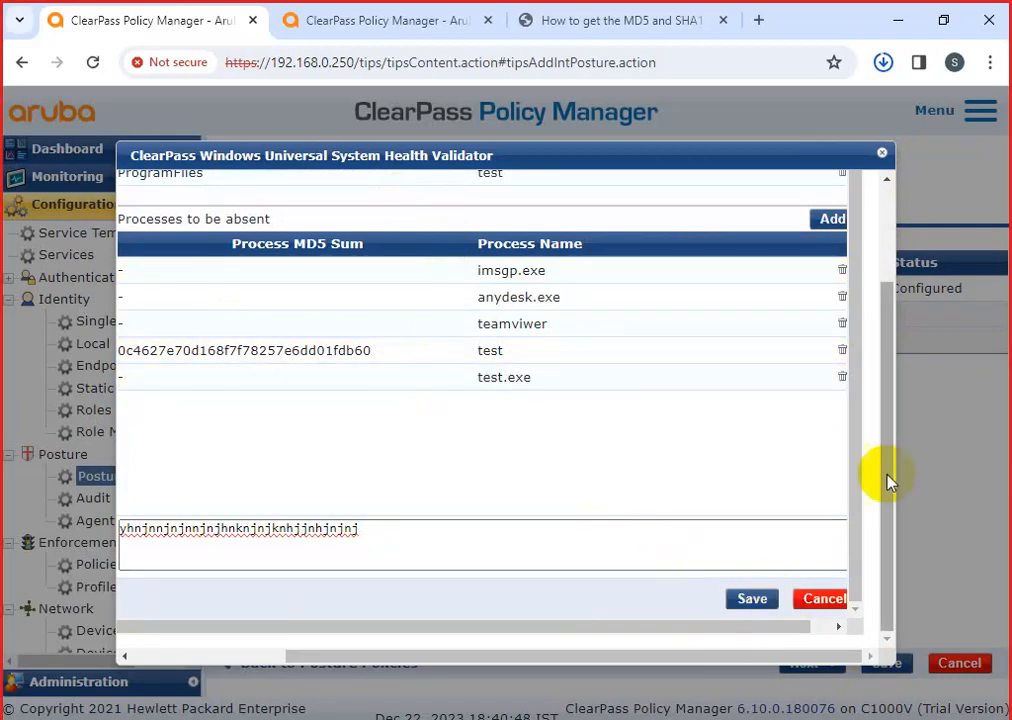
left_click(880, 155)
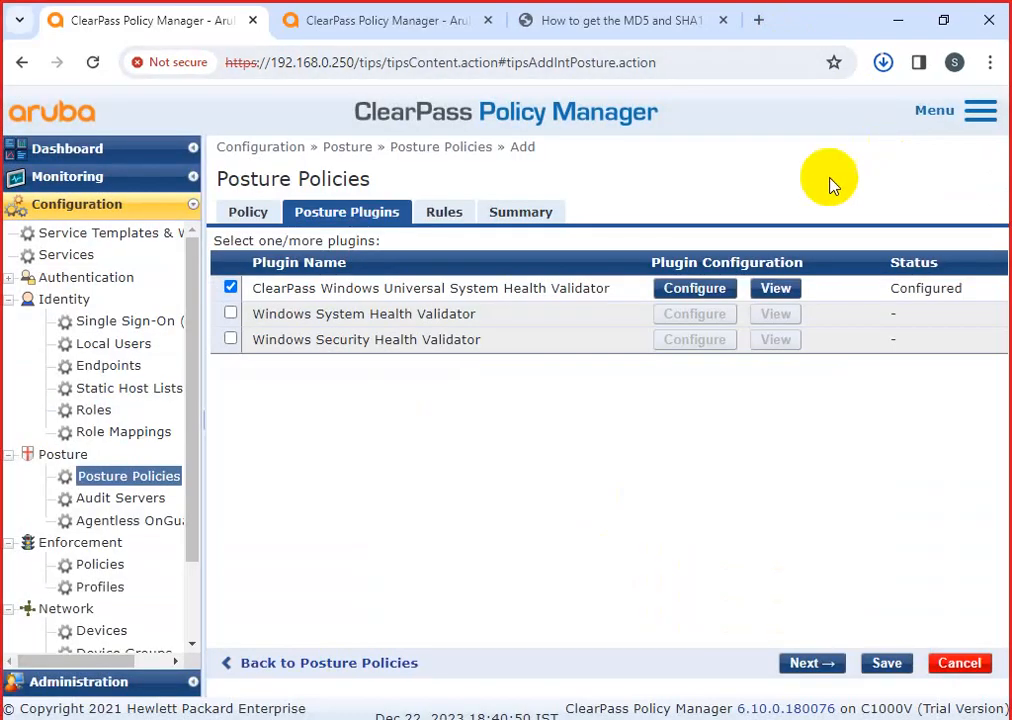
Try to save the posture policy and start adding a new rule to it
left_click(885, 668)
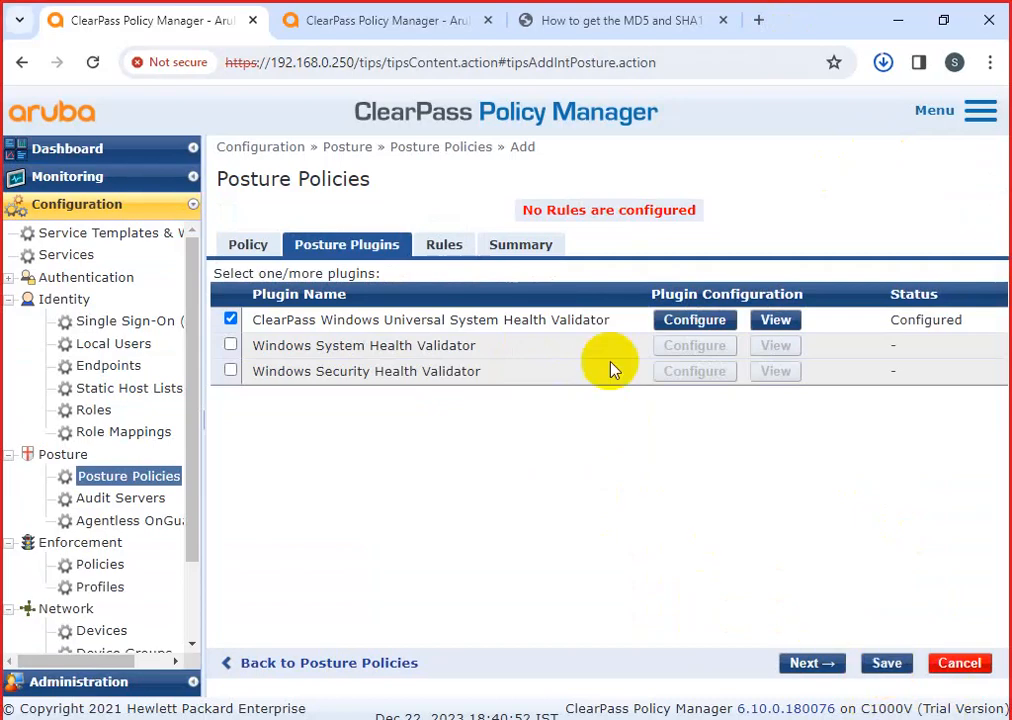
left_click(442, 246)
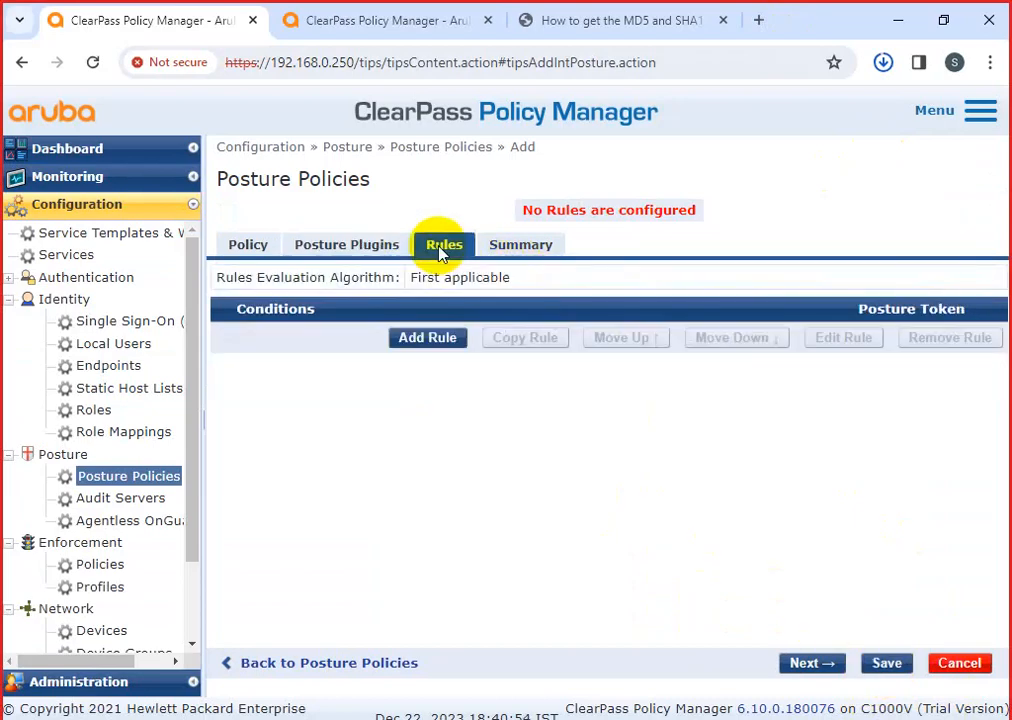
left_click(432, 342)
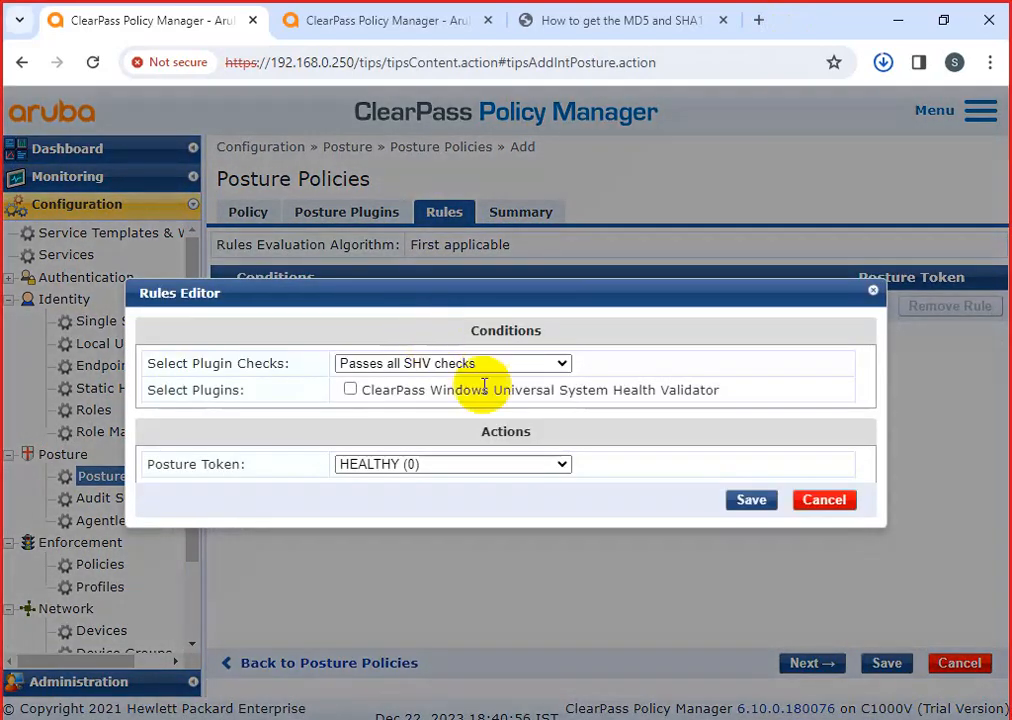
Set the new rule's plugin checks to Passes one or more SHV checks and view the available posture tokens
left_click(506, 366)
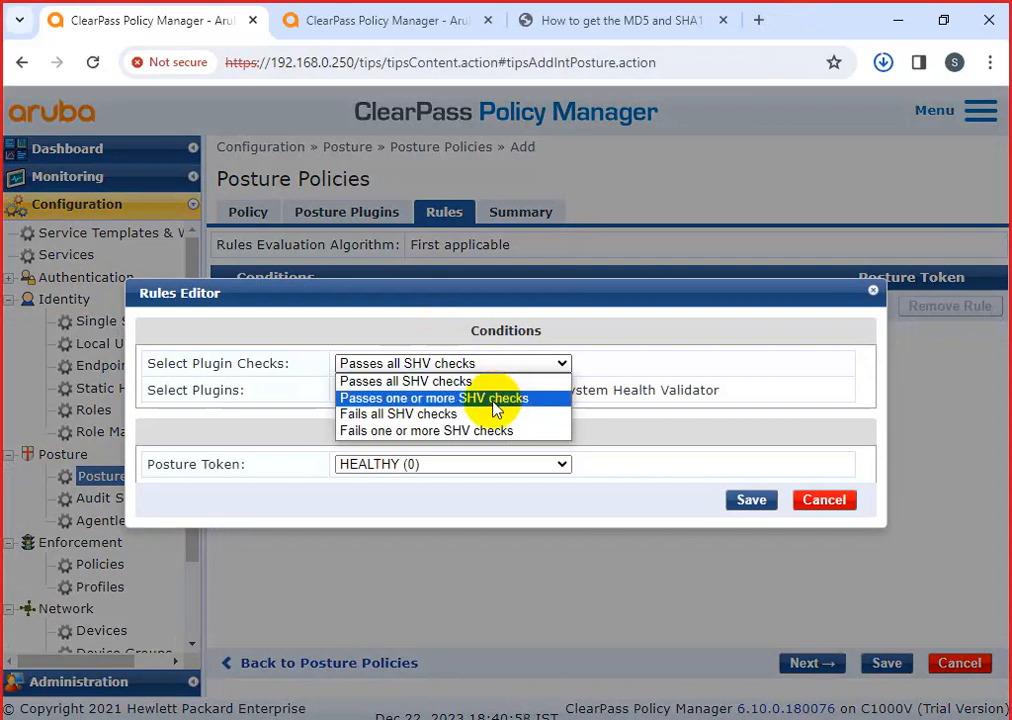
left_click(494, 400)
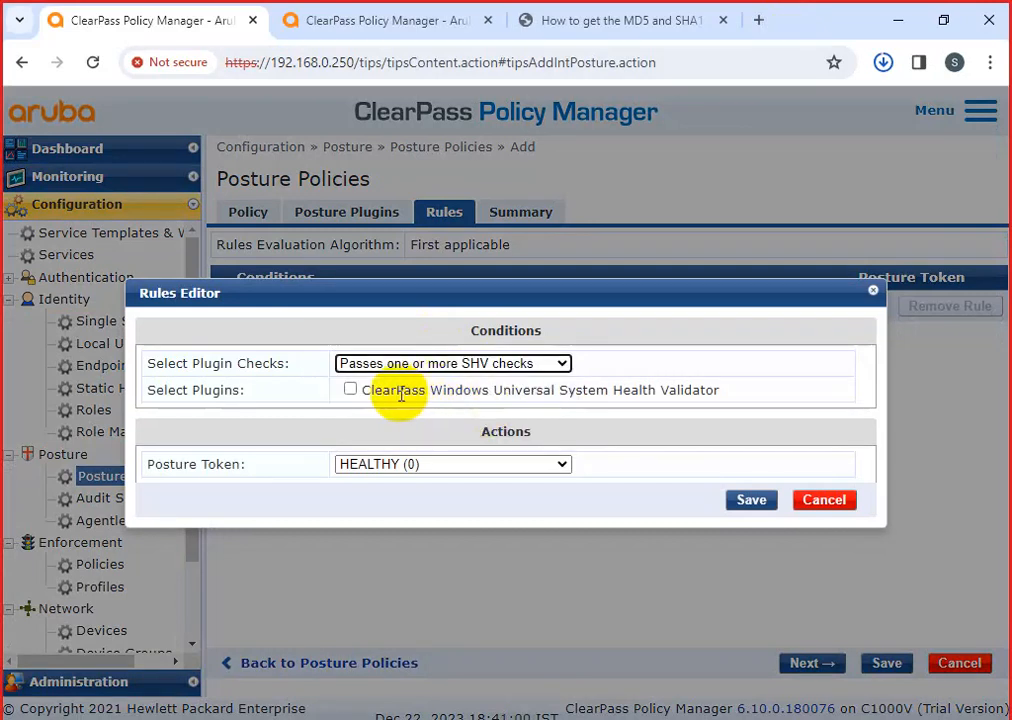
left_click(420, 465)
left_click(662, 592)
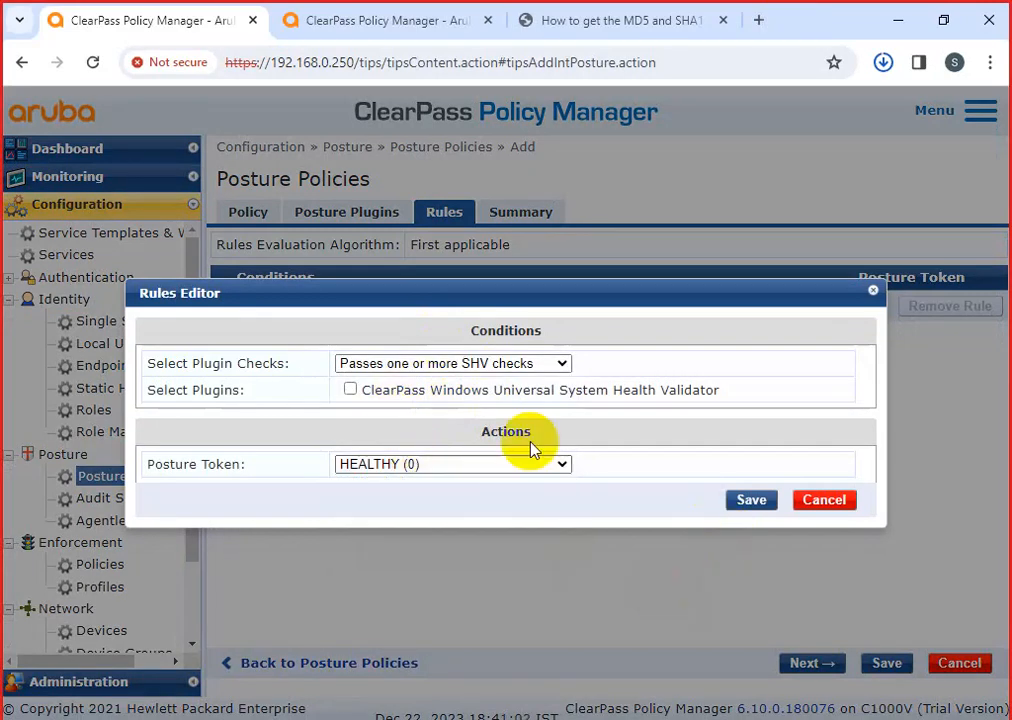
Add a rule giving the HEALTHY token when ClearPass Windows Universal System Health Validator passes all SHV checks, and save the posture policy
left_click(413, 368)
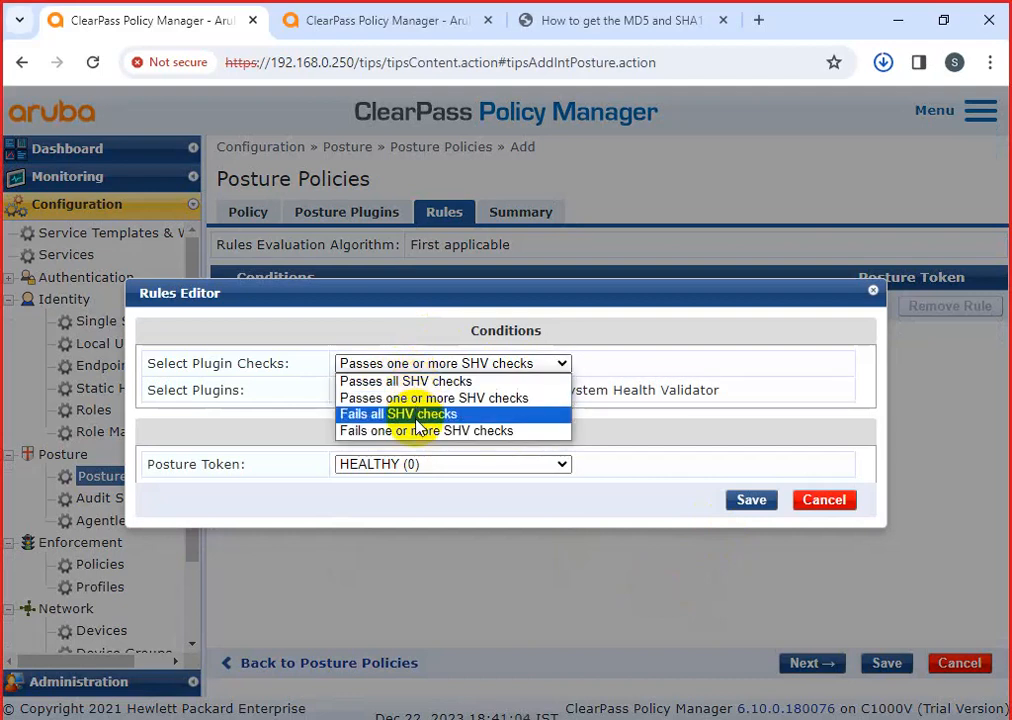
left_click(408, 382)
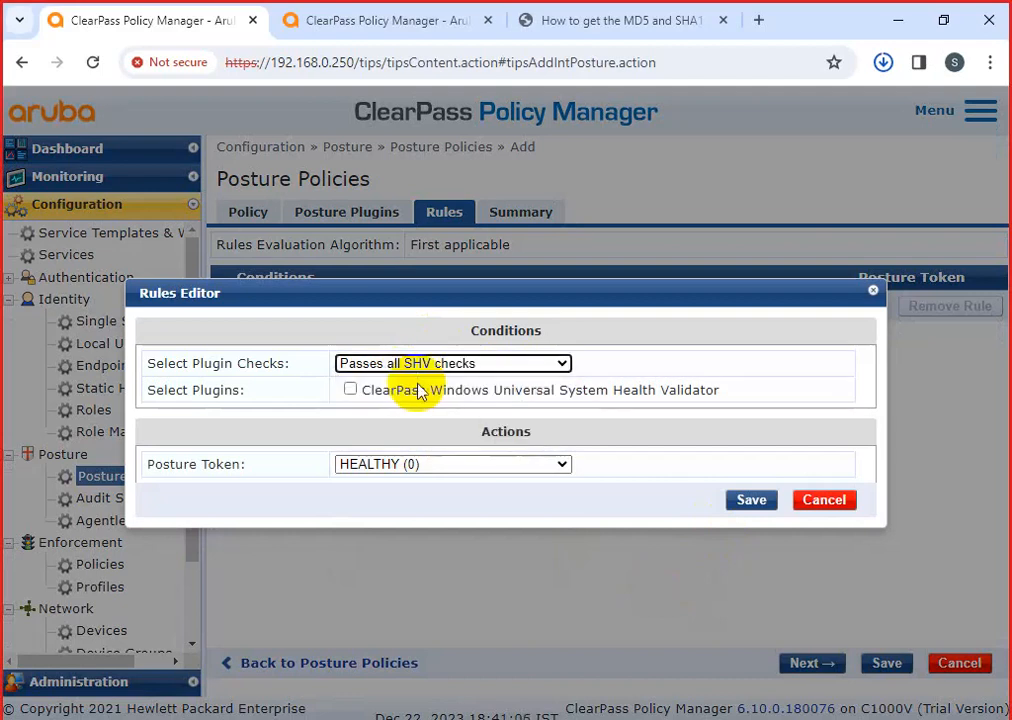
left_click(751, 502)
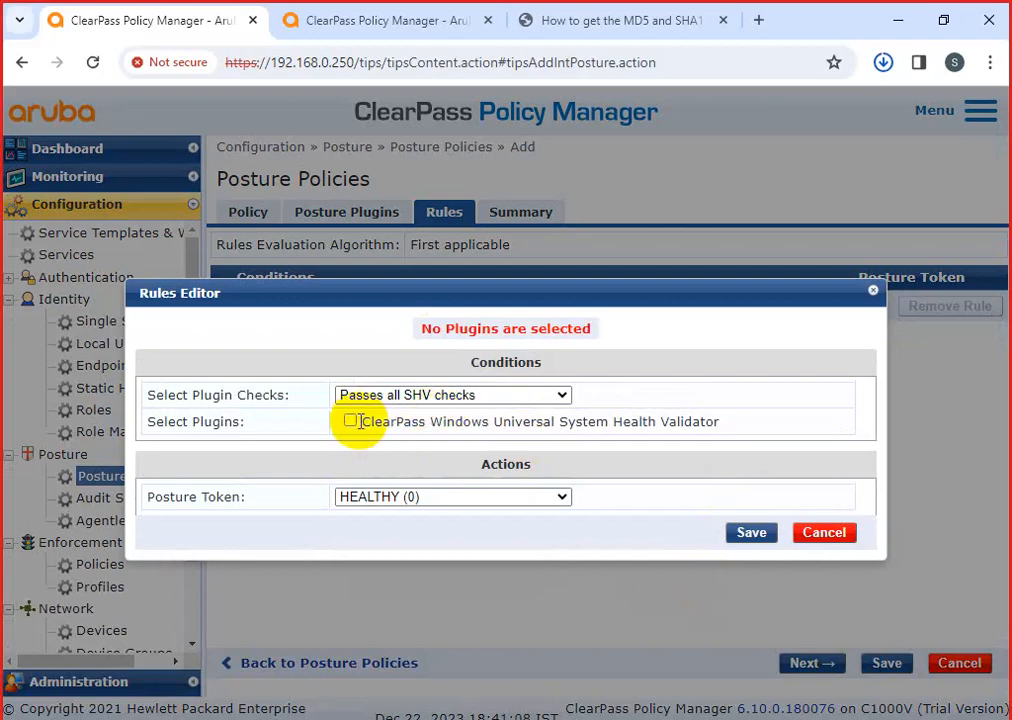
left_click(735, 537)
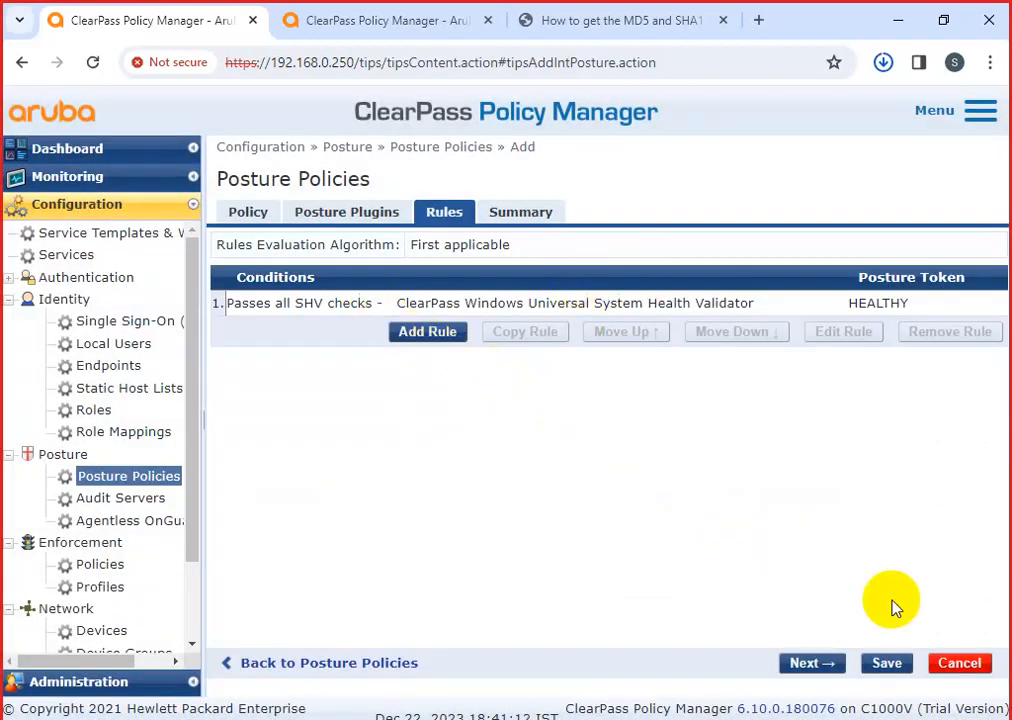
left_click(888, 663)
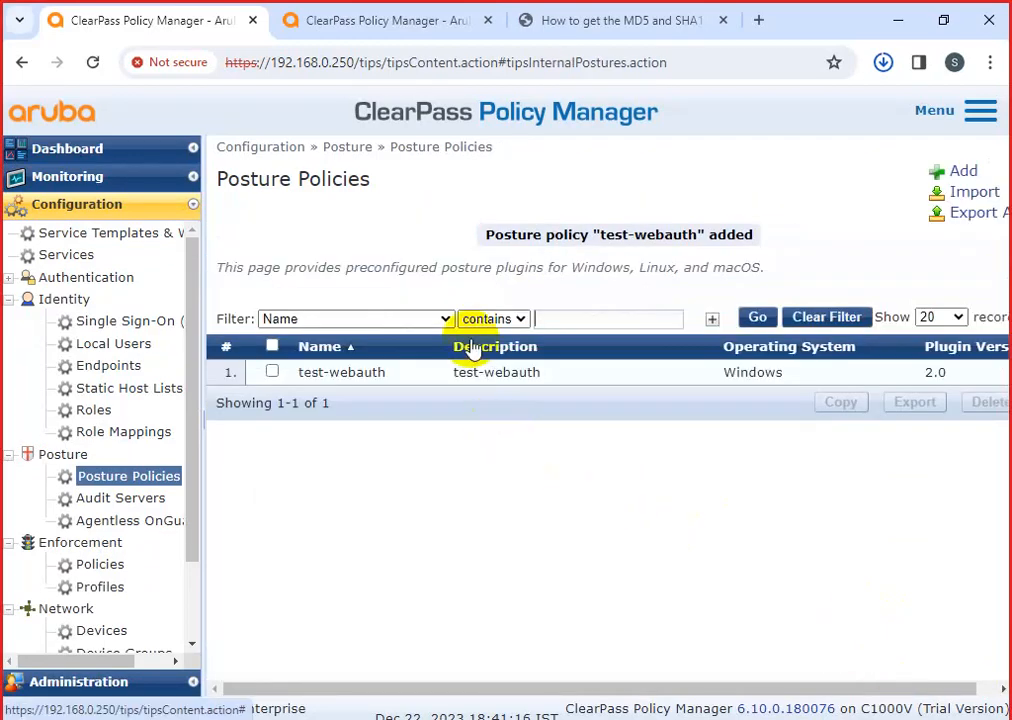
Open the webauth policy service for editing and enable its Posture Compliance option
left_click(66, 255)
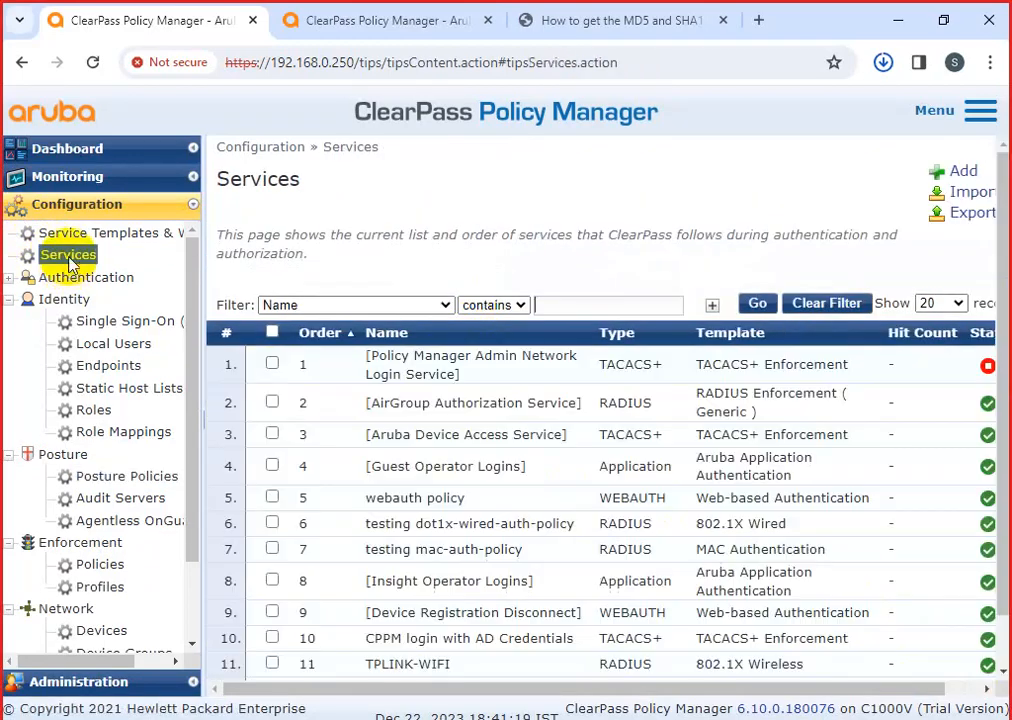
scroll(455, 500, "down", 2)
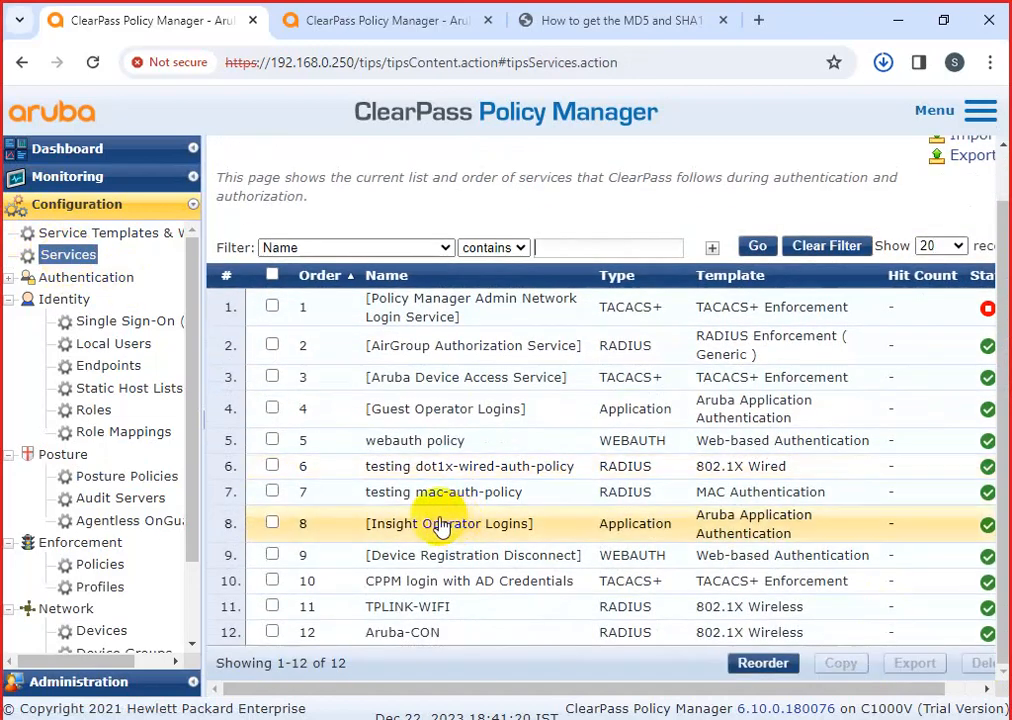
left_click(413, 441)
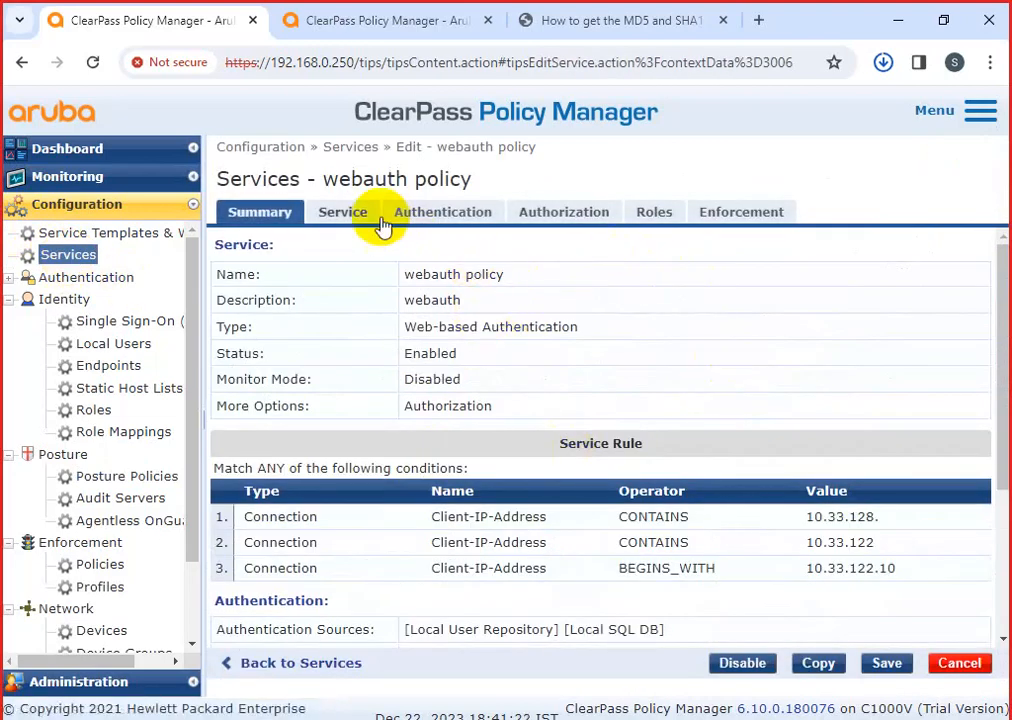
left_click(341, 211)
left_click(532, 417)
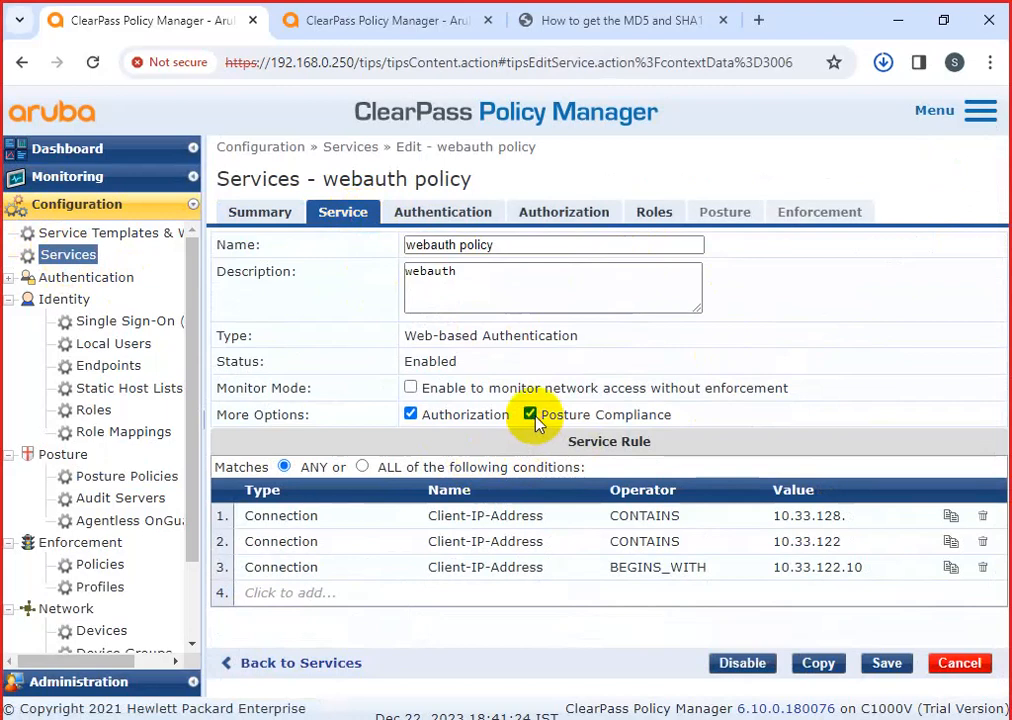
Add the test-webauth posture policy to the webauth policy service and save the service
left_click(724, 213)
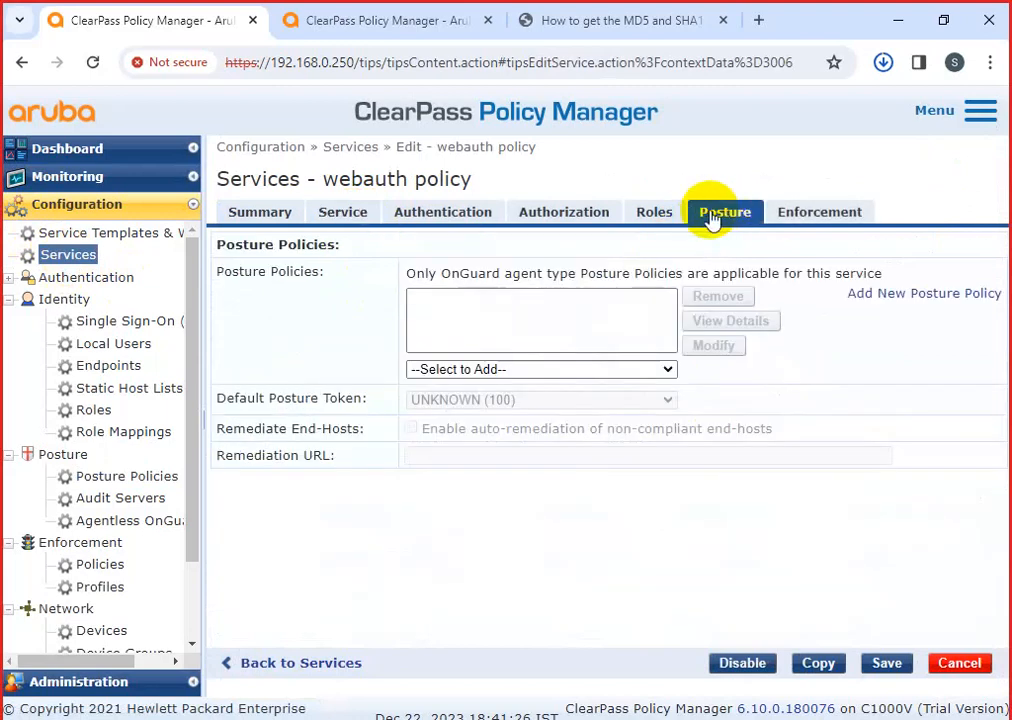
left_click(470, 369)
left_click(476, 405)
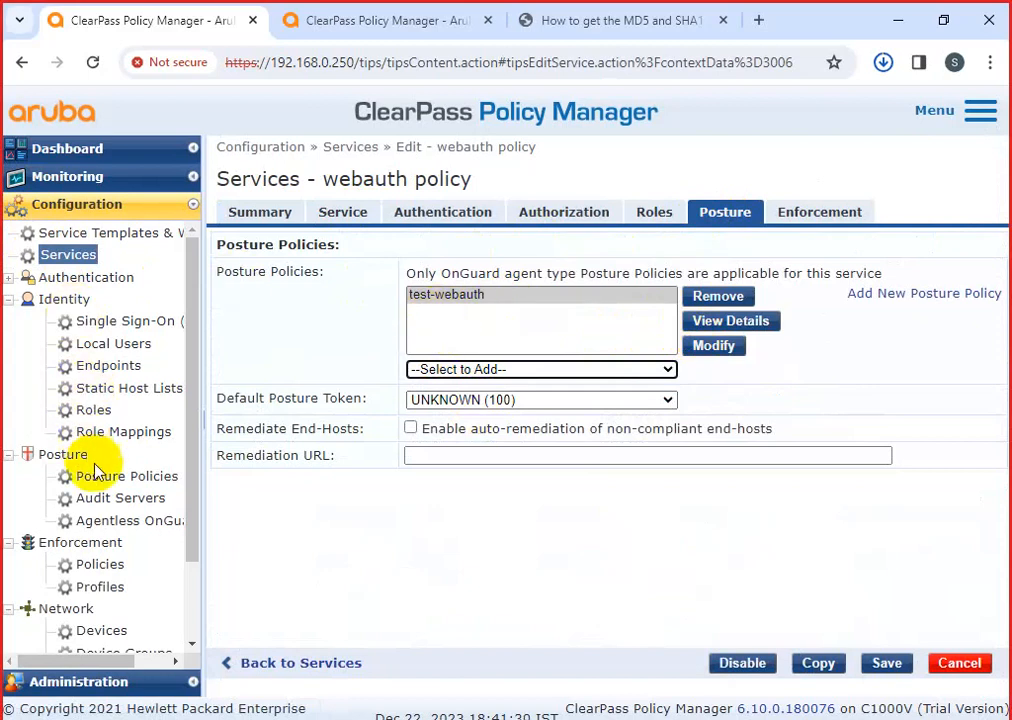
left_click(536, 371)
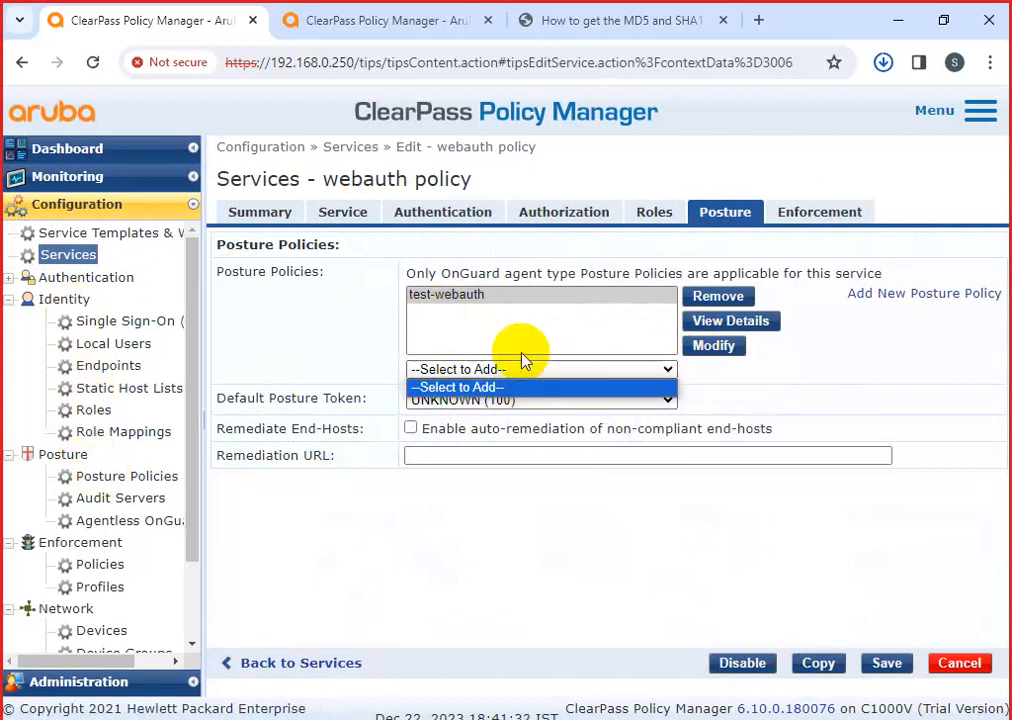
left_click(524, 334)
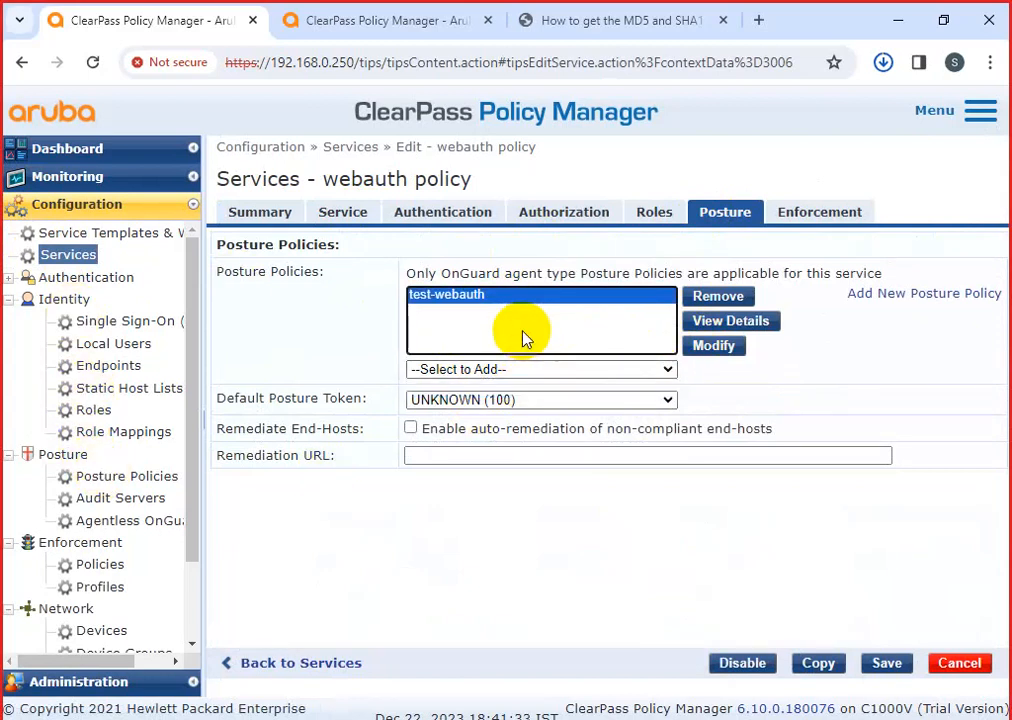
left_click(885, 664)
Reopen the webauth policy service and review its summary, service rules, authentication and authorization settings
scroll(533, 443, "down", 1)
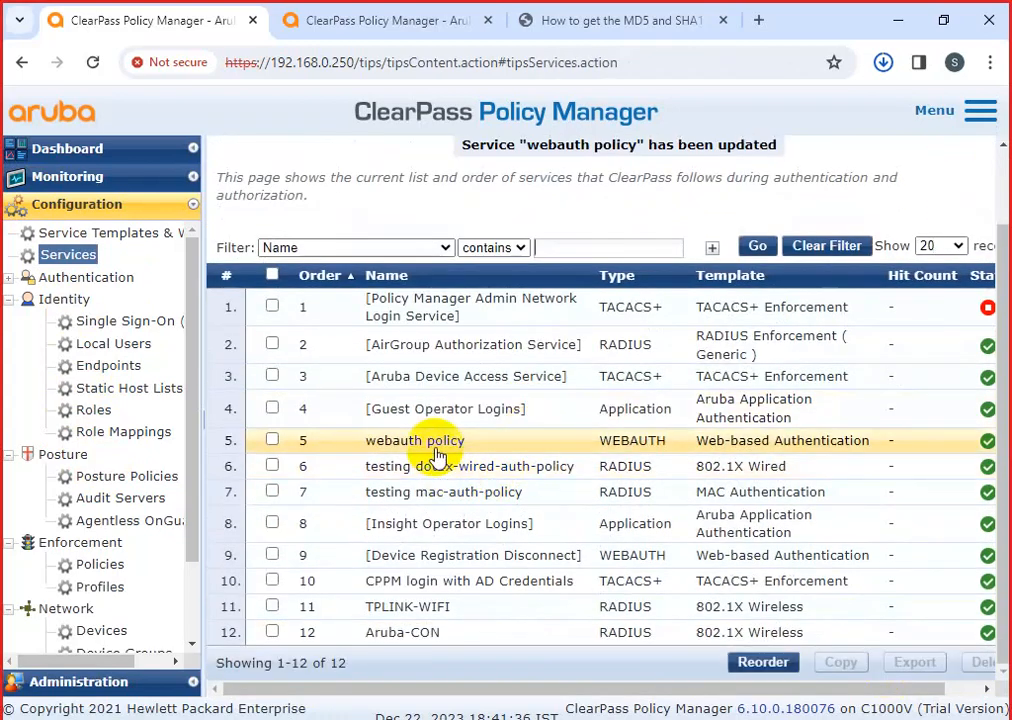
left_click(440, 442)
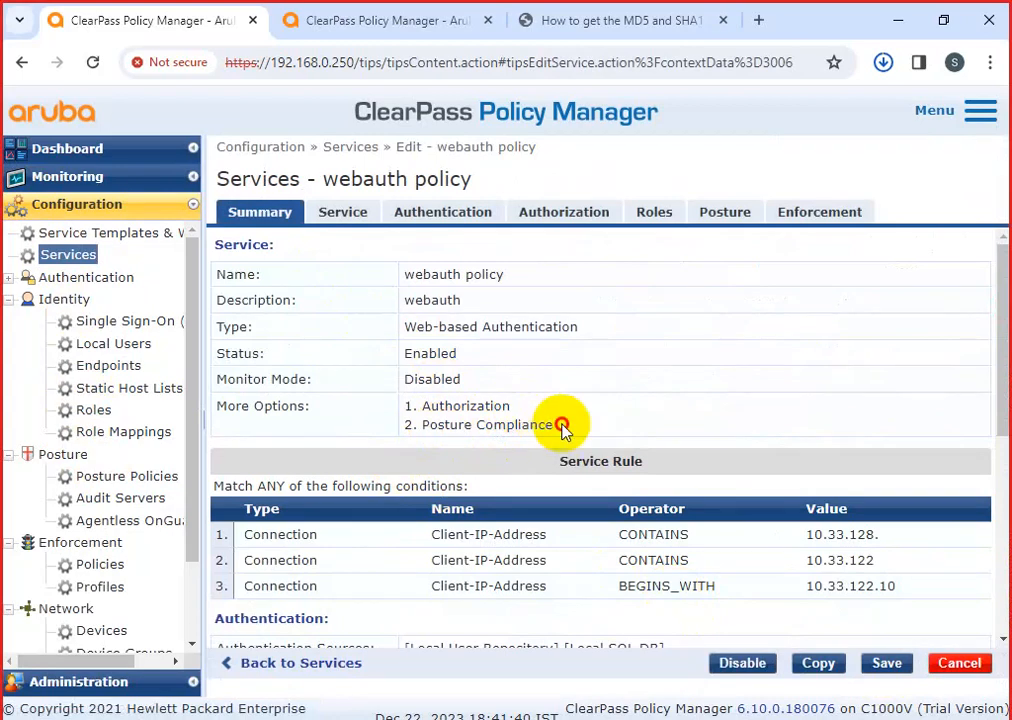
left_click_drag(563, 427, 395, 413)
scroll(666, 576, "down", 2)
left_click_drag(258, 446, 775, 522)
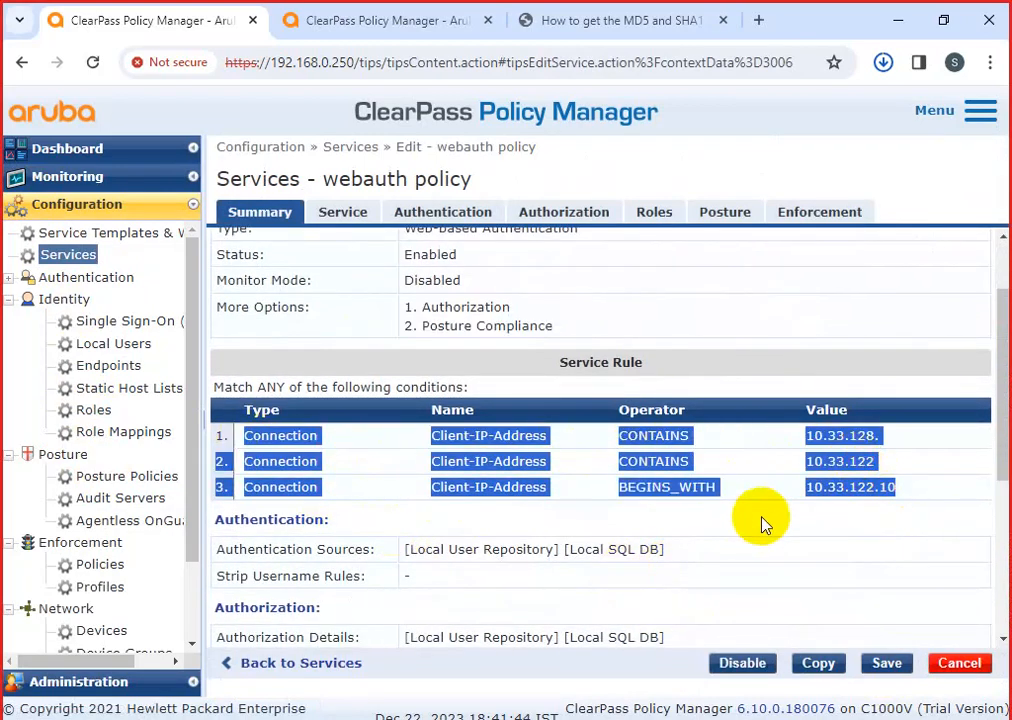
scroll(743, 540, "down", 3)
scroll(743, 555, "up", 4)
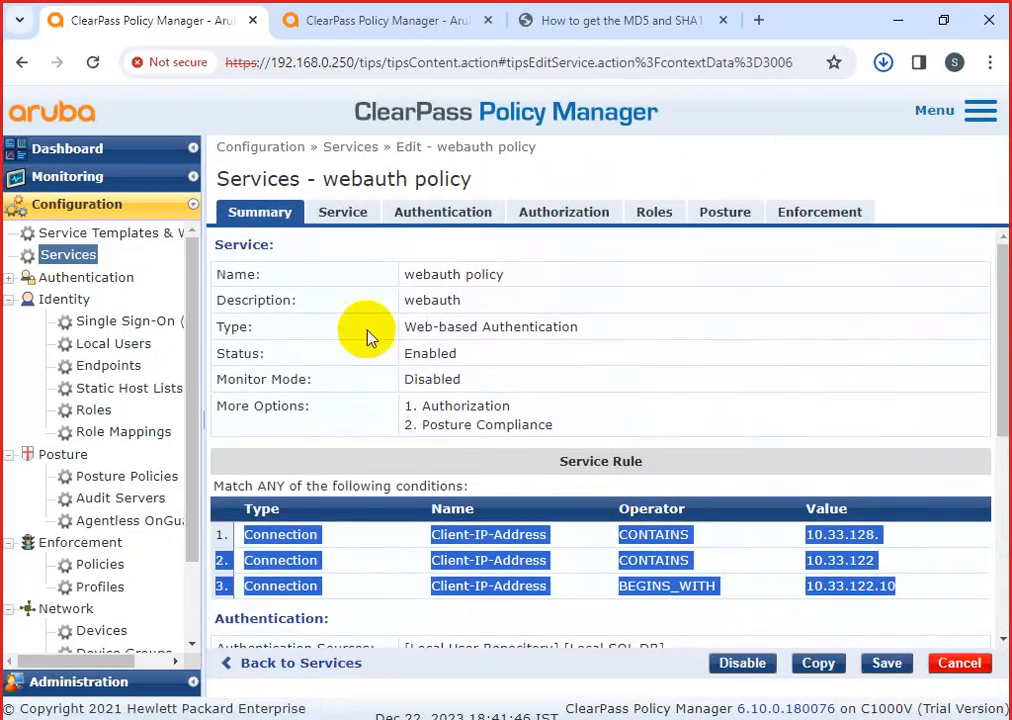
left_click(356, 228)
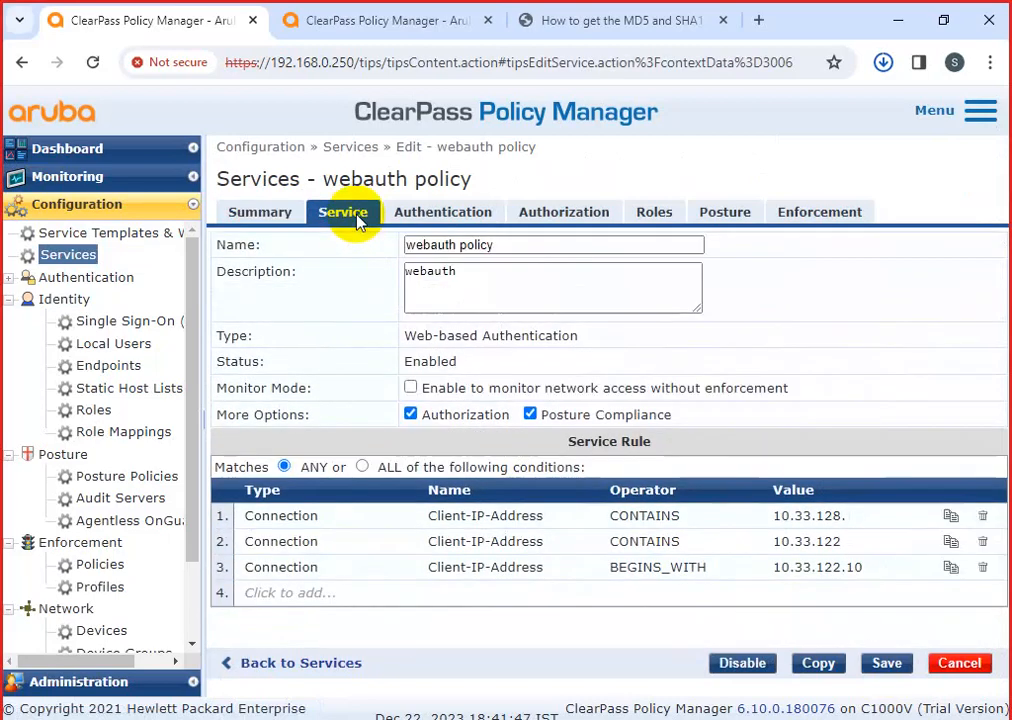
left_click(447, 217)
left_click(543, 215)
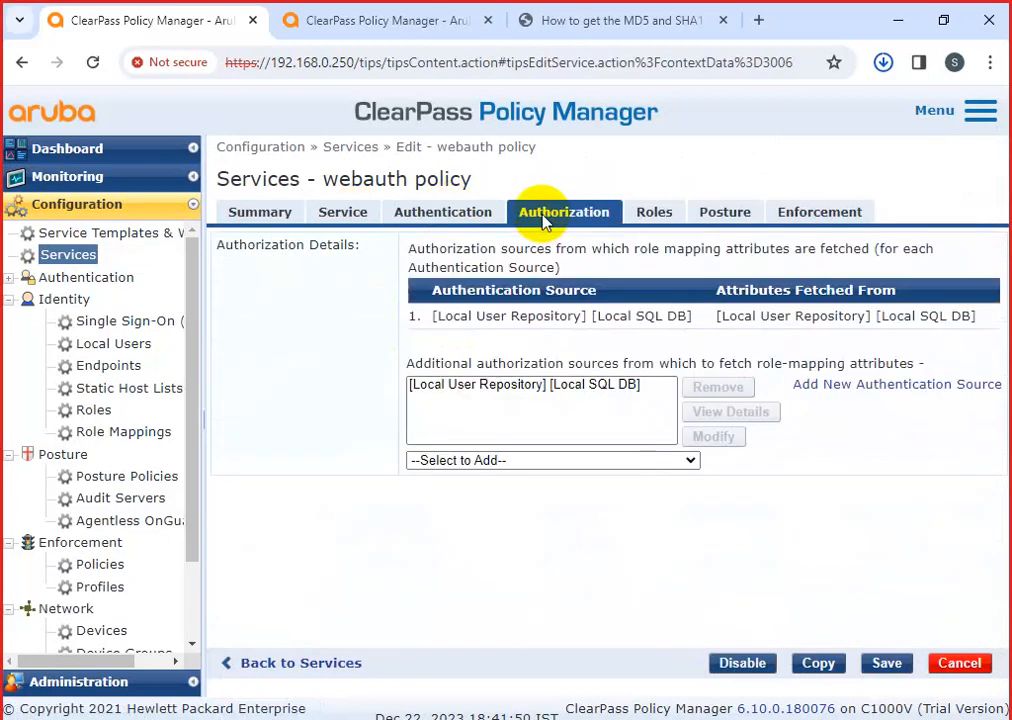
Assign the [Guest Roles] role mapping policy to the webauth policy service, review its enforcement profiles, and save the service
left_click(653, 212)
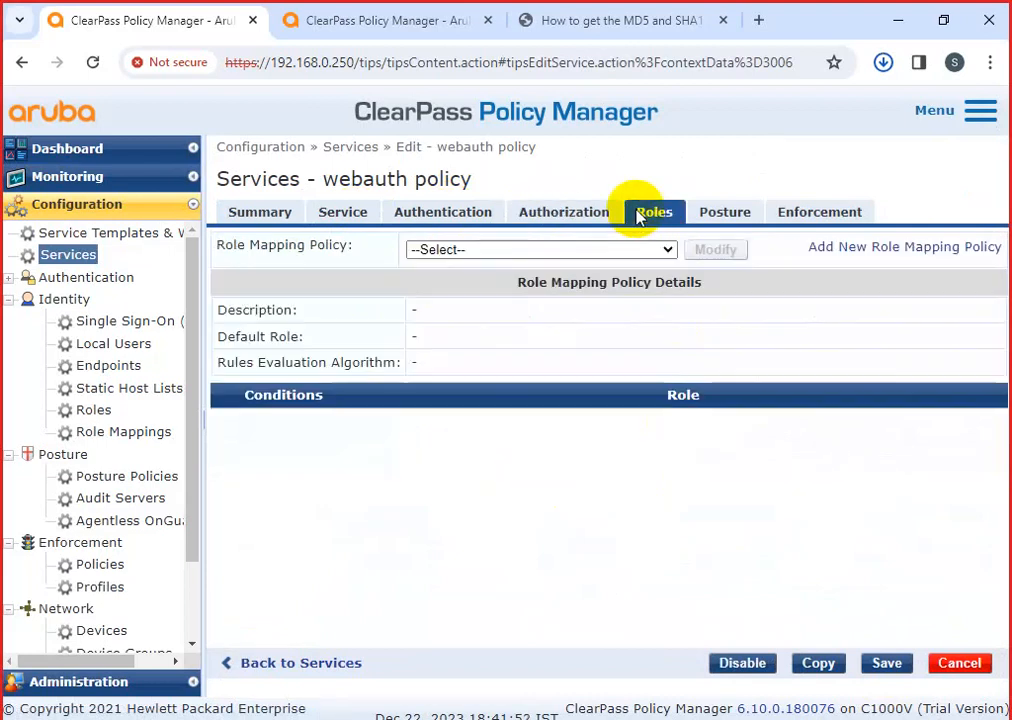
left_click(515, 252)
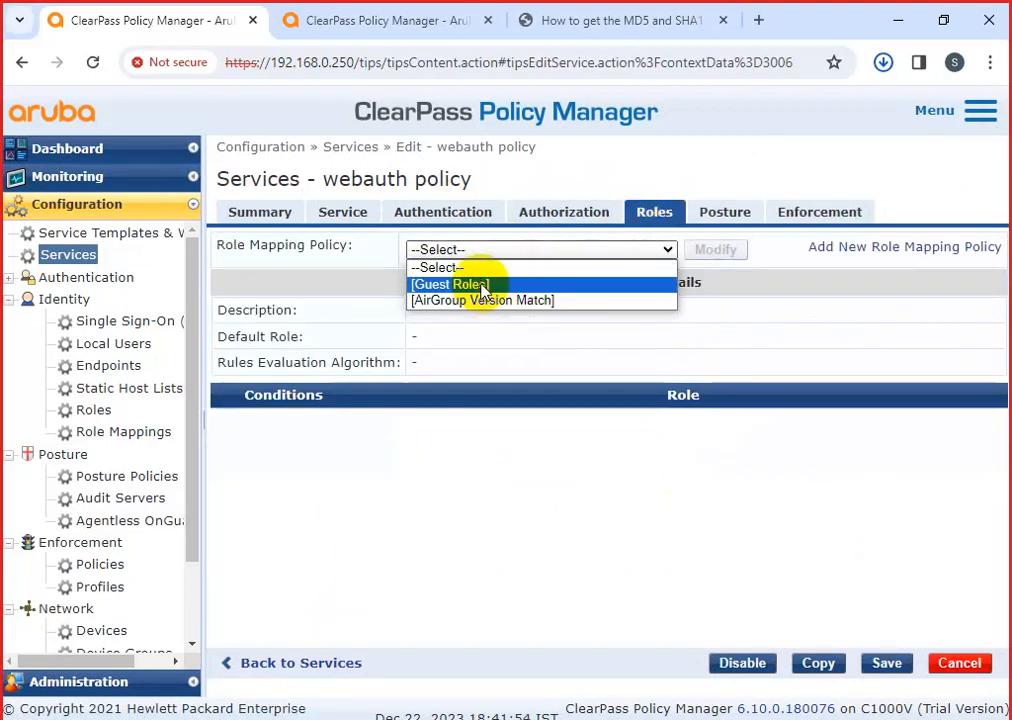
left_click(478, 285)
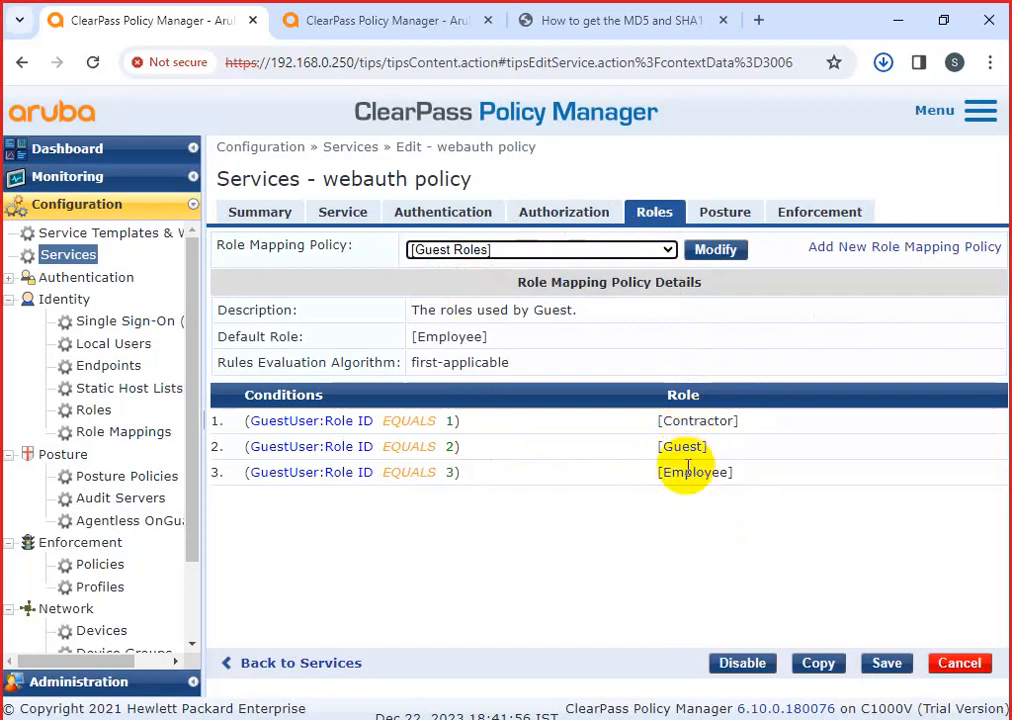
left_click(719, 220)
left_click(815, 207)
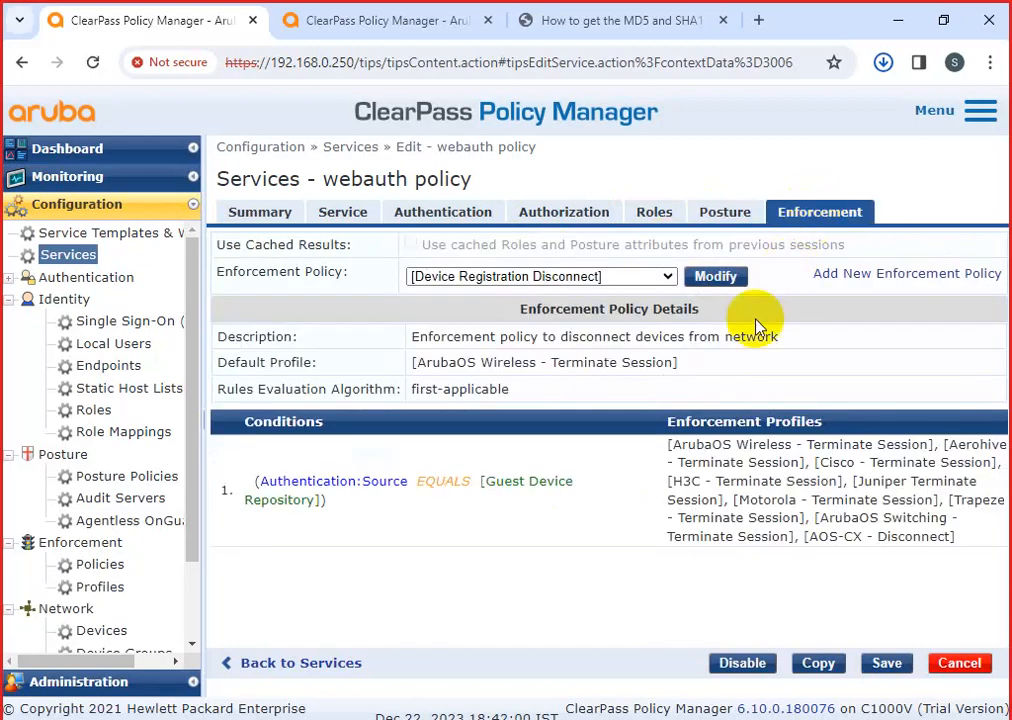
left_click_drag(667, 443, 965, 571)
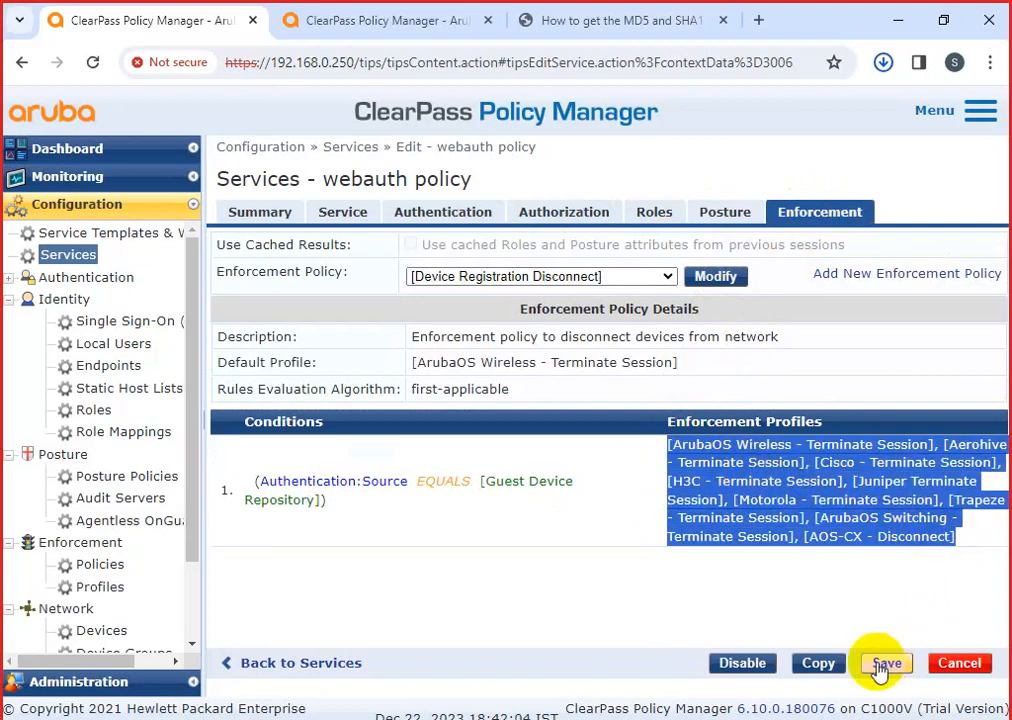
Reopen the webauth policy service and check which enforcement policies are available for it
scroll(542, 537, "down", 1)
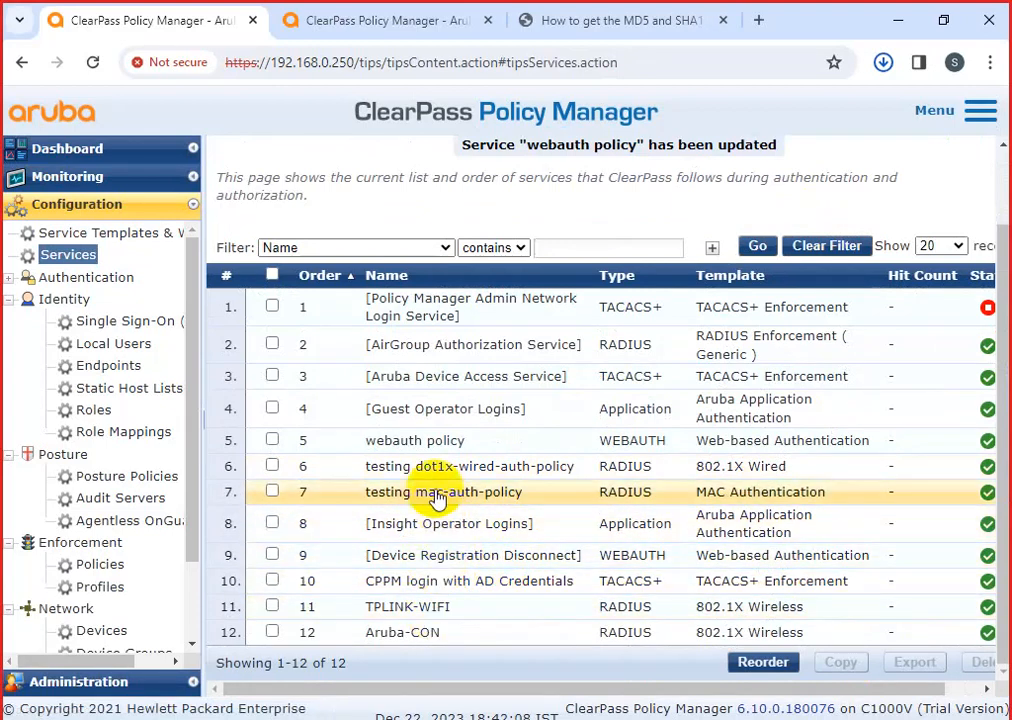
left_click(428, 445)
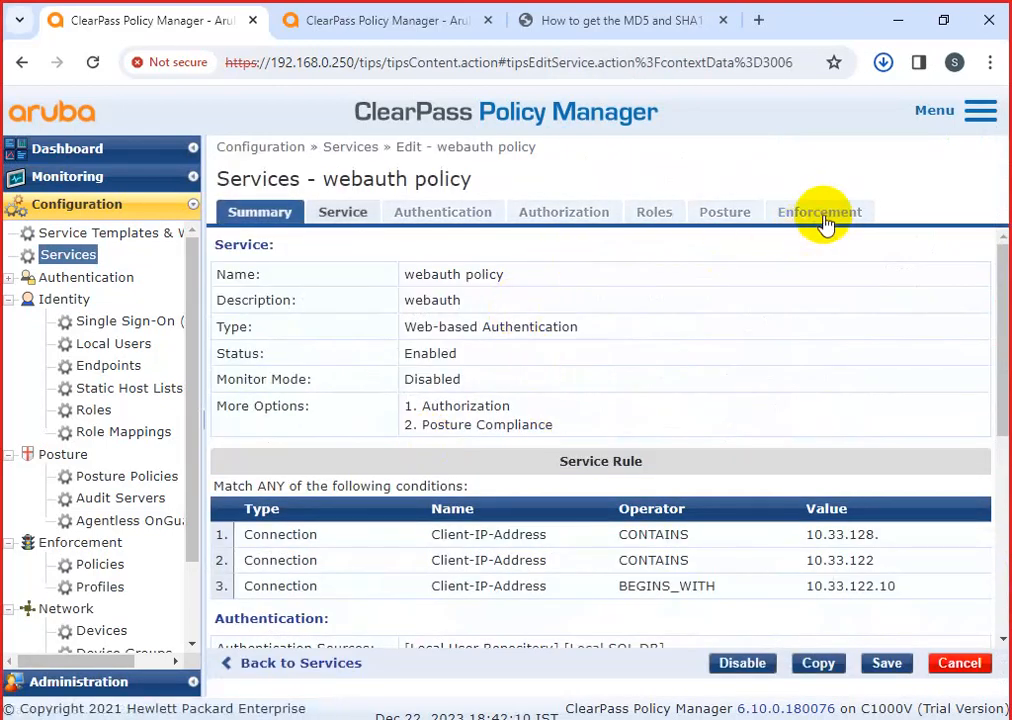
left_click(813, 224)
left_click(667, 276)
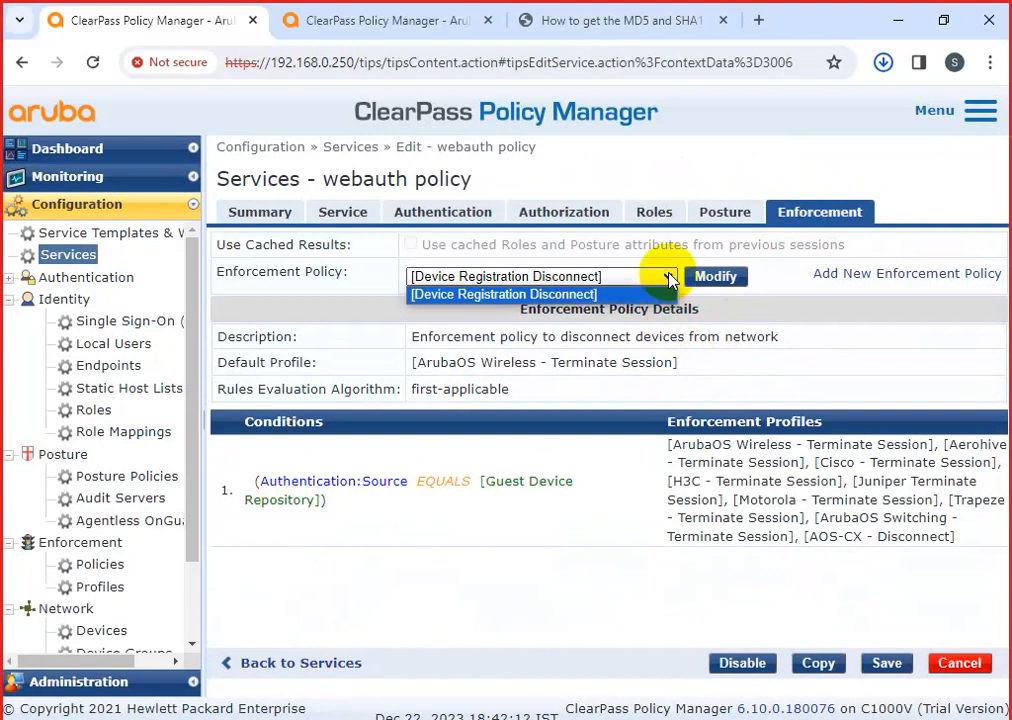
left_click(815, 333)
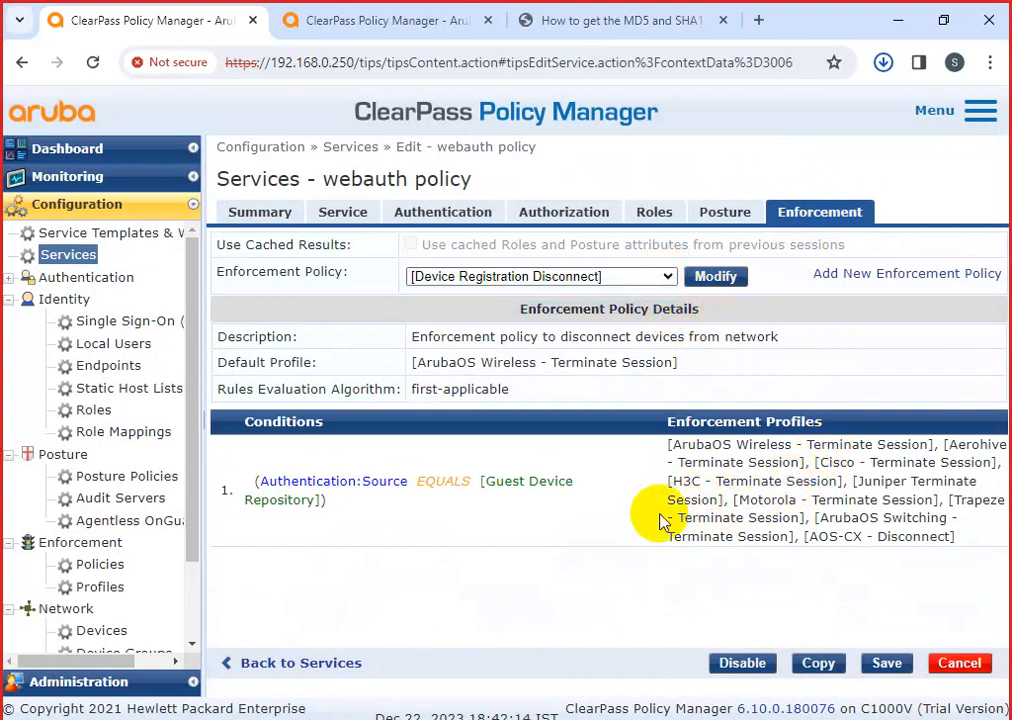
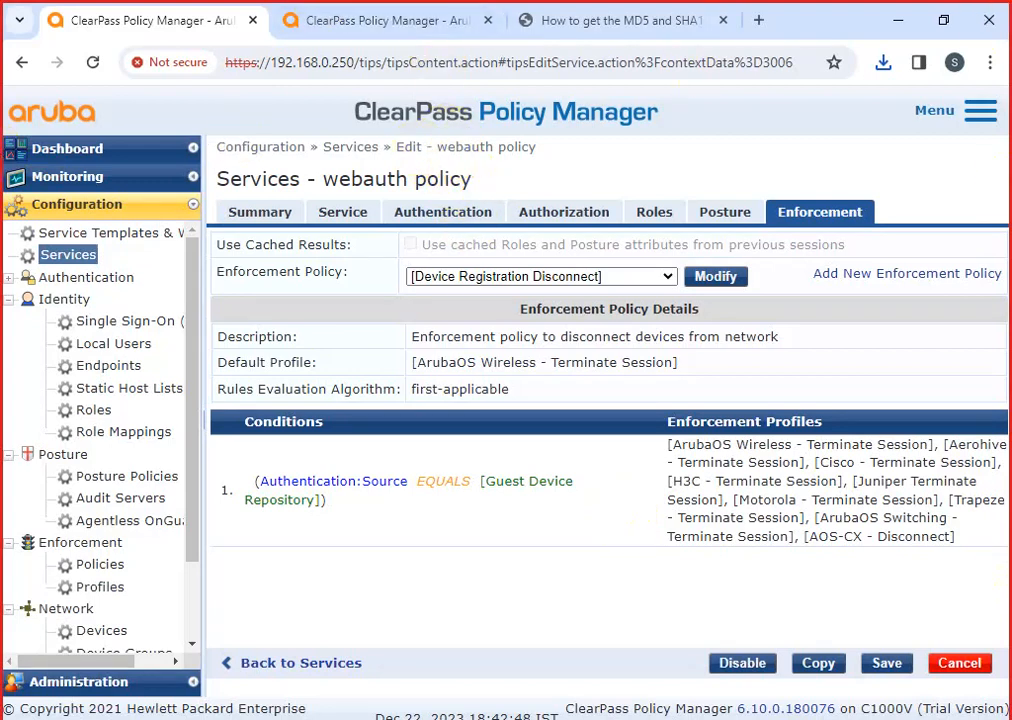
Compare the webauth policy service's enforcement settings with the list of enforcement profiles
left_click(86, 590)
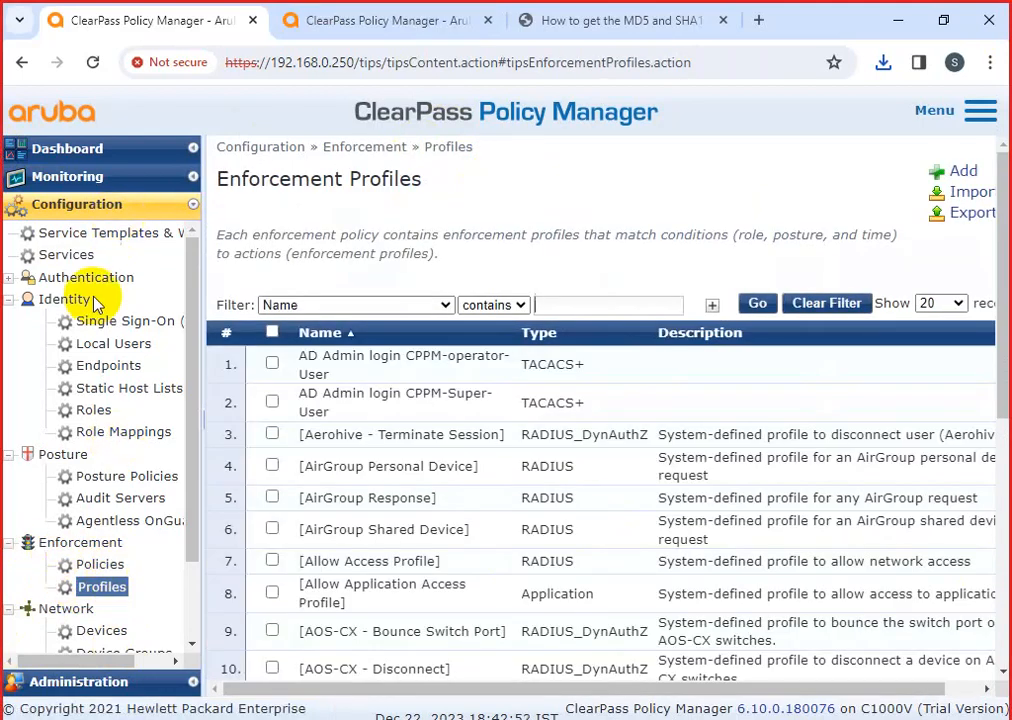
left_click(72, 254)
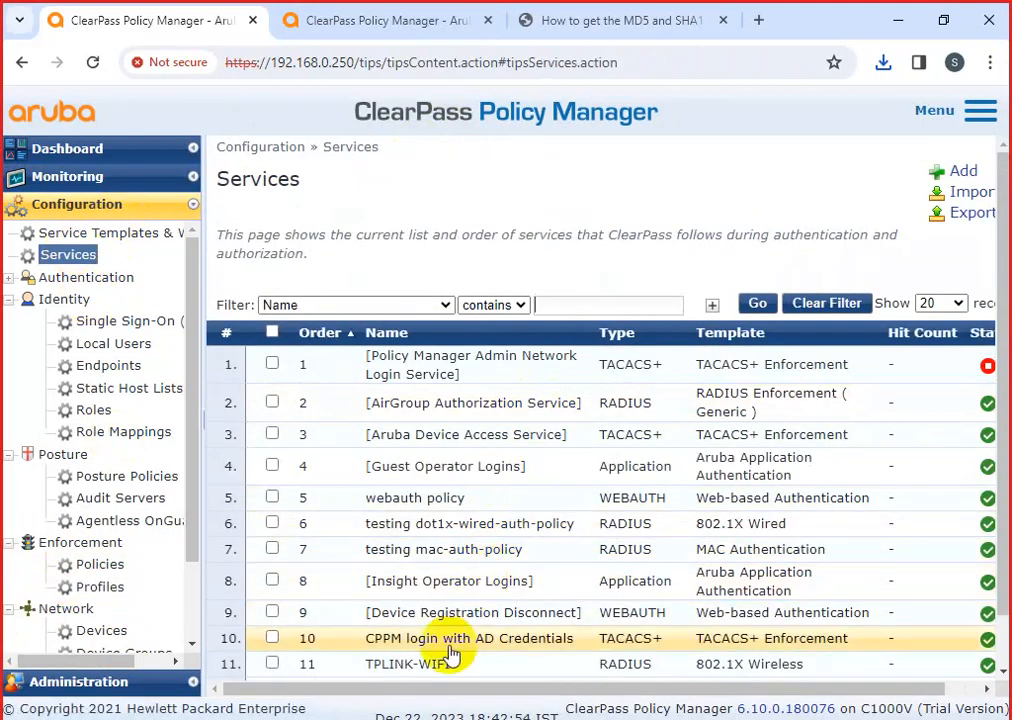
left_click(446, 497)
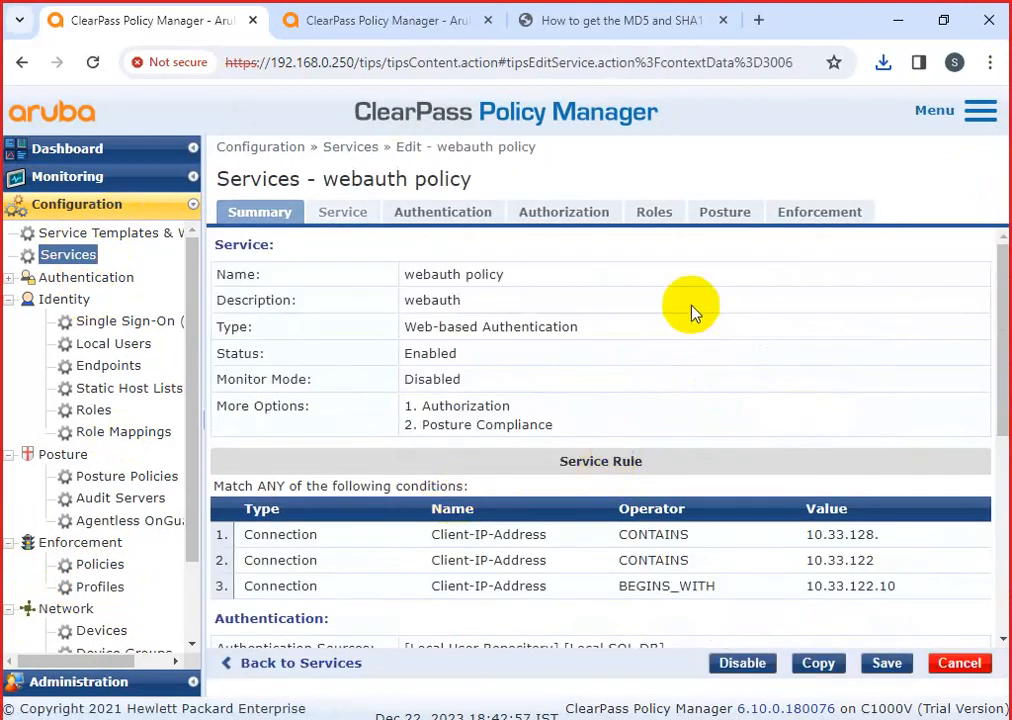
left_click(820, 205)
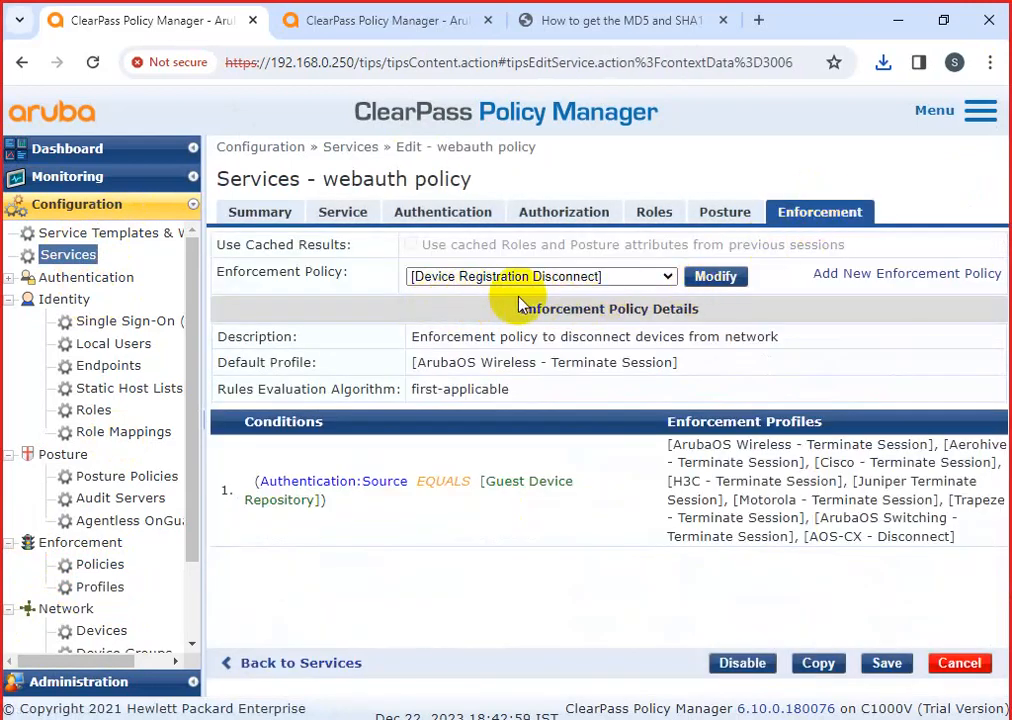
left_click(101, 588)
scroll(400, 540, "down", 3)
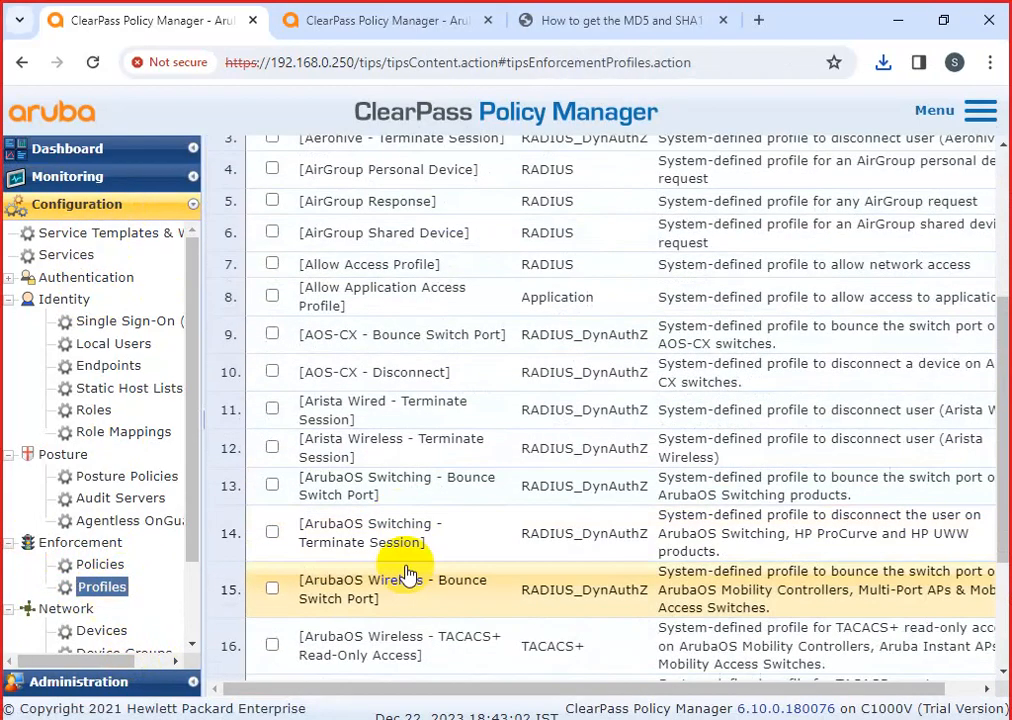
scroll(405, 575, "down", 3)
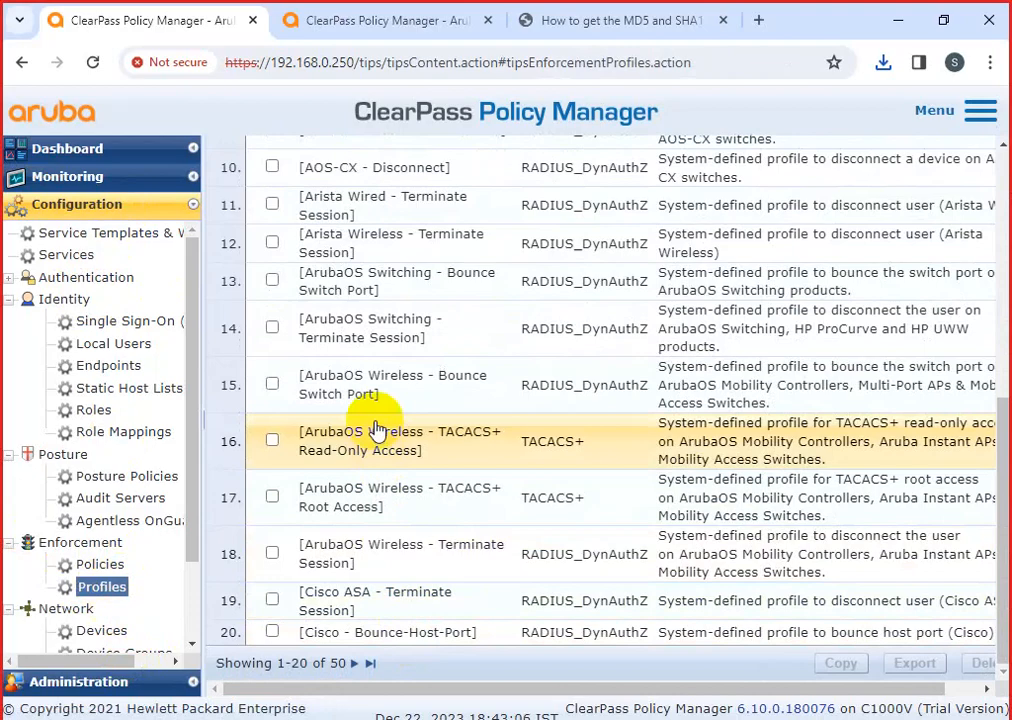
Show 100 records per page in the enforcement profiles list and look through all the profiles
scroll(340, 560, "up", 6)
left_click(945, 302)
left_click(933, 357)
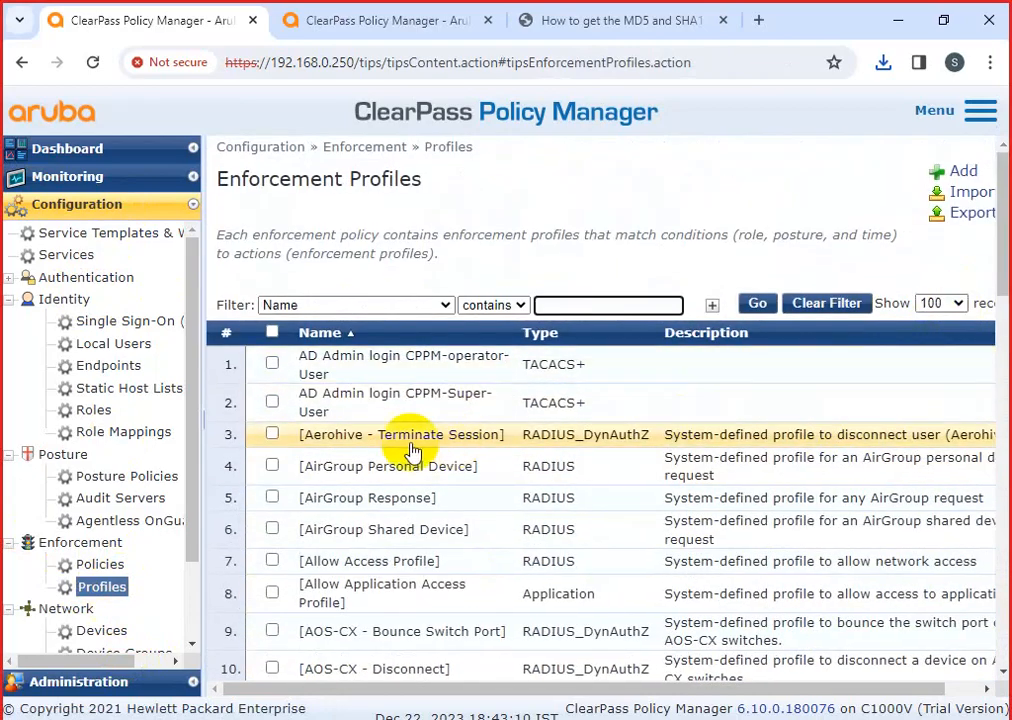
scroll(455, 450, "down", 10)
scroll(424, 588, "up", 2)
scroll(583, 560, "down", 5)
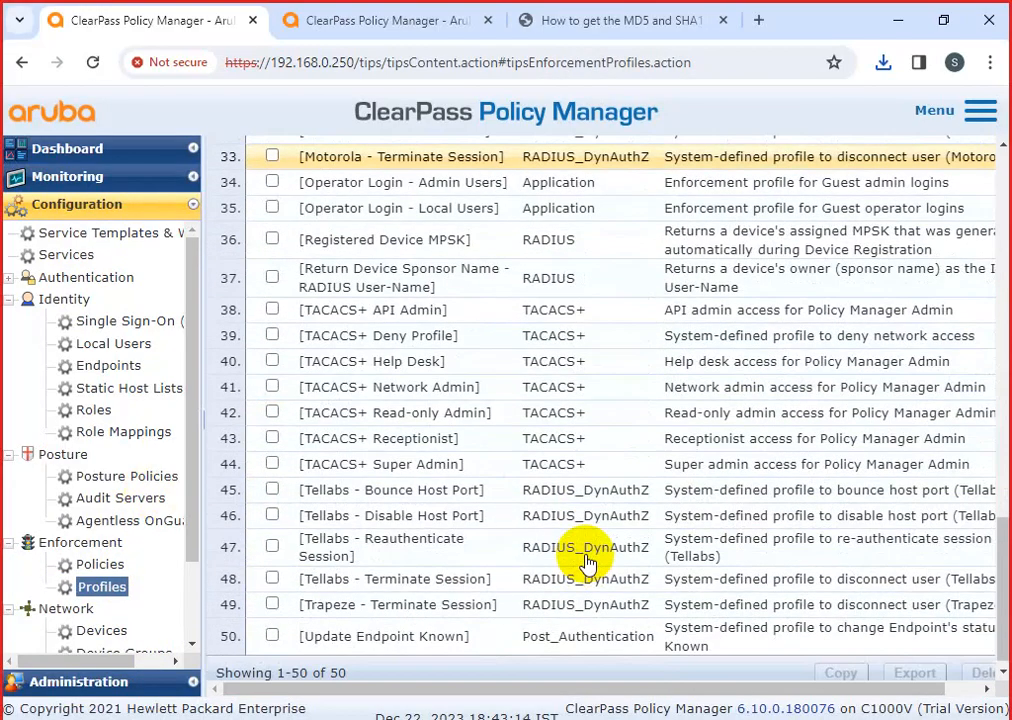
scroll(527, 548, "up", 5)
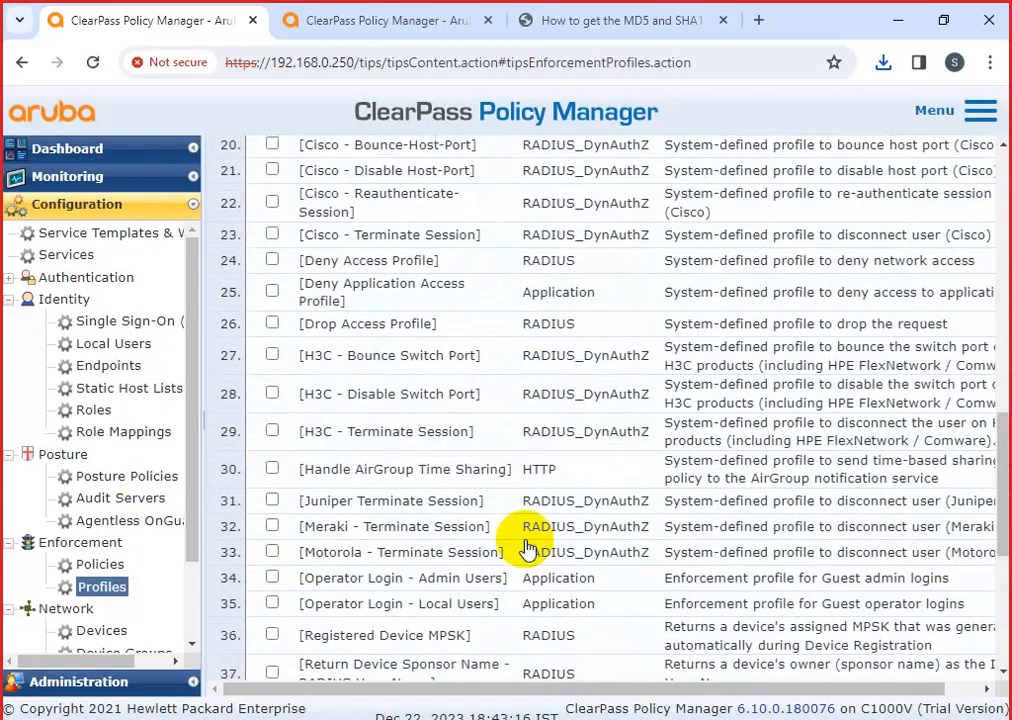
scroll(527, 548, "up", 1)
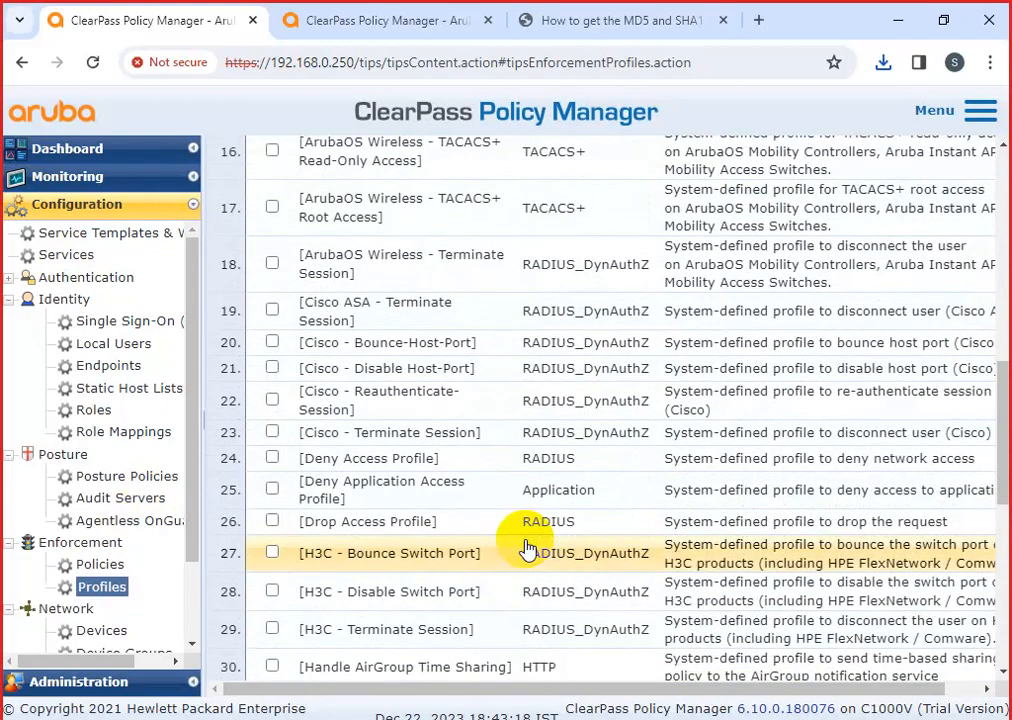
scroll(522, 542, "up", 7)
Filter the enforcement profiles by names containing "device" and review the [Registered Device MPSK] profile's summary
left_click(543, 304)
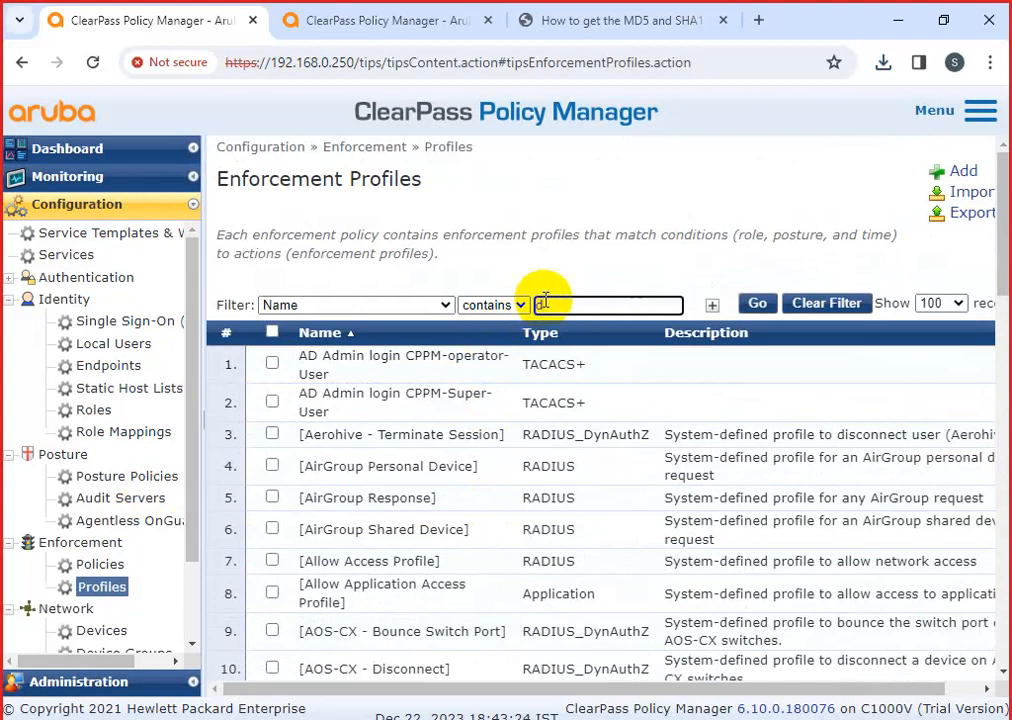
type("dvice")
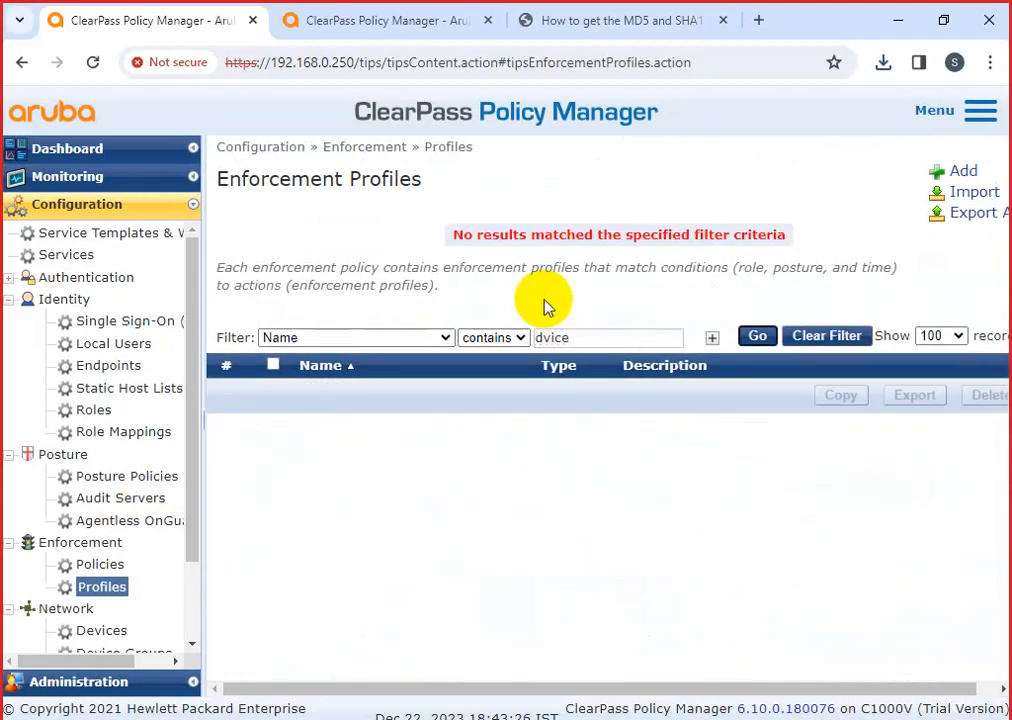
key("F12")
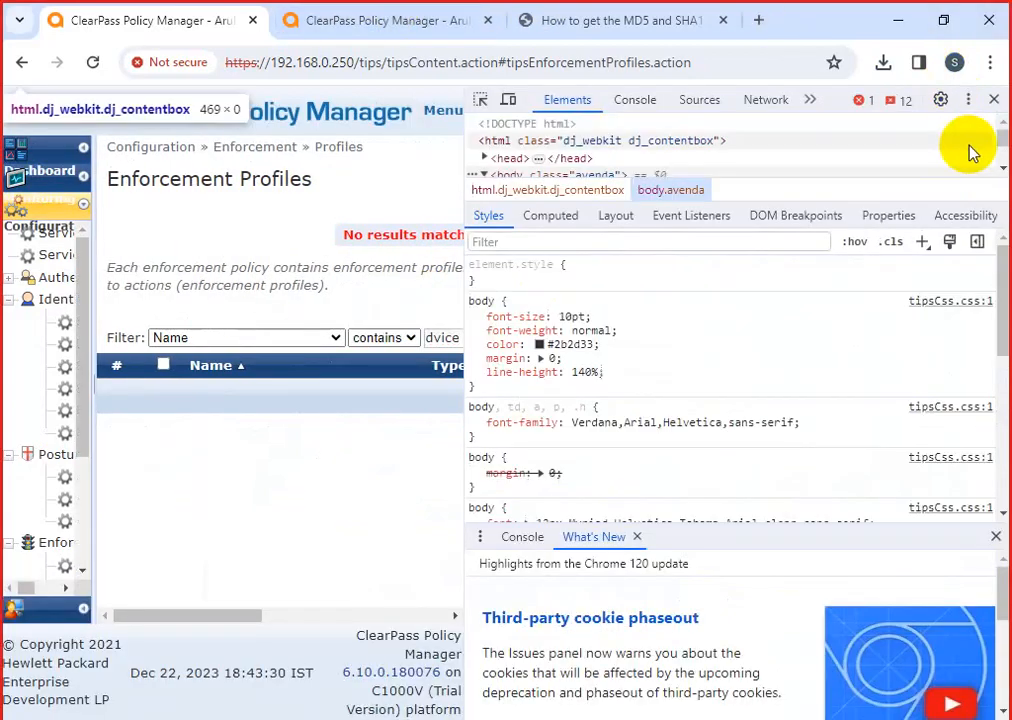
left_click(994, 99)
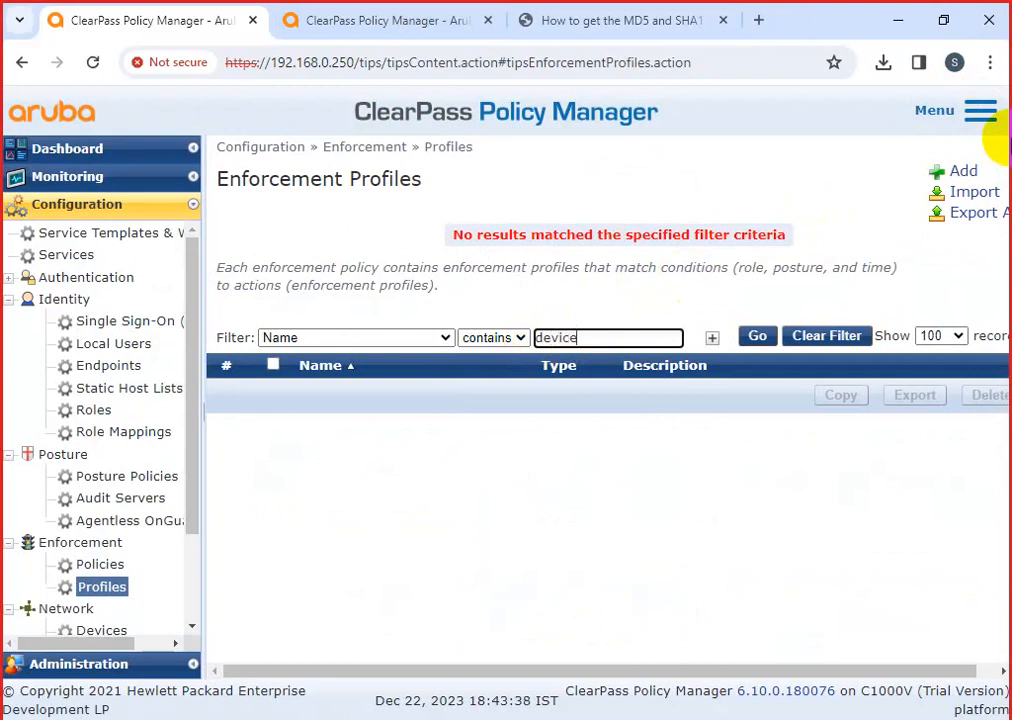
key("Return")
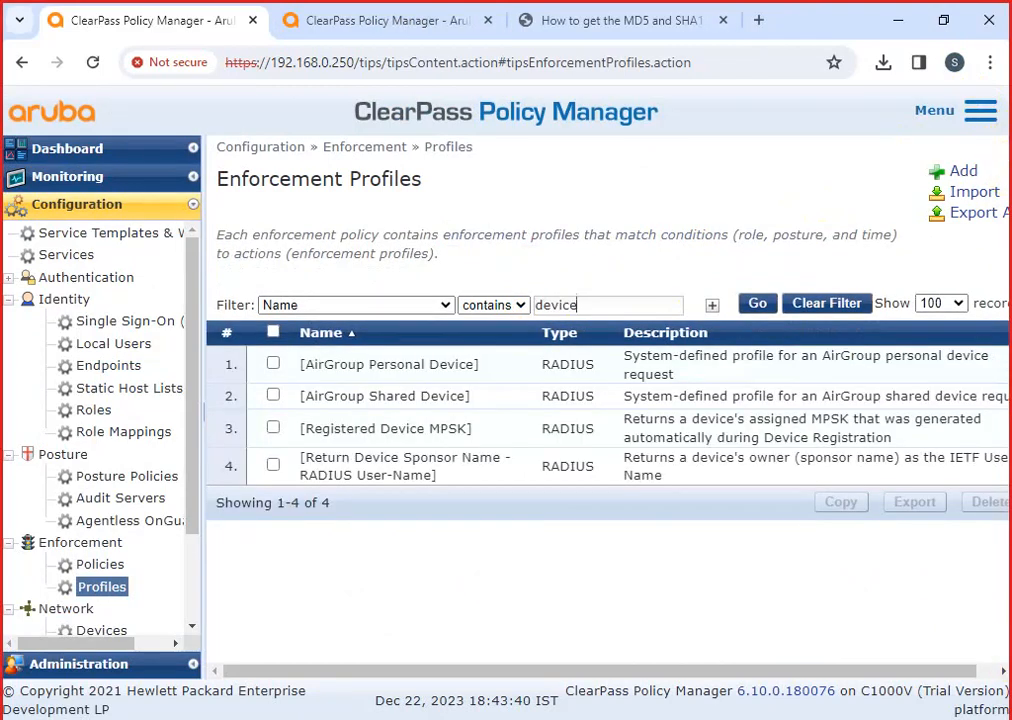
left_click(372, 436)
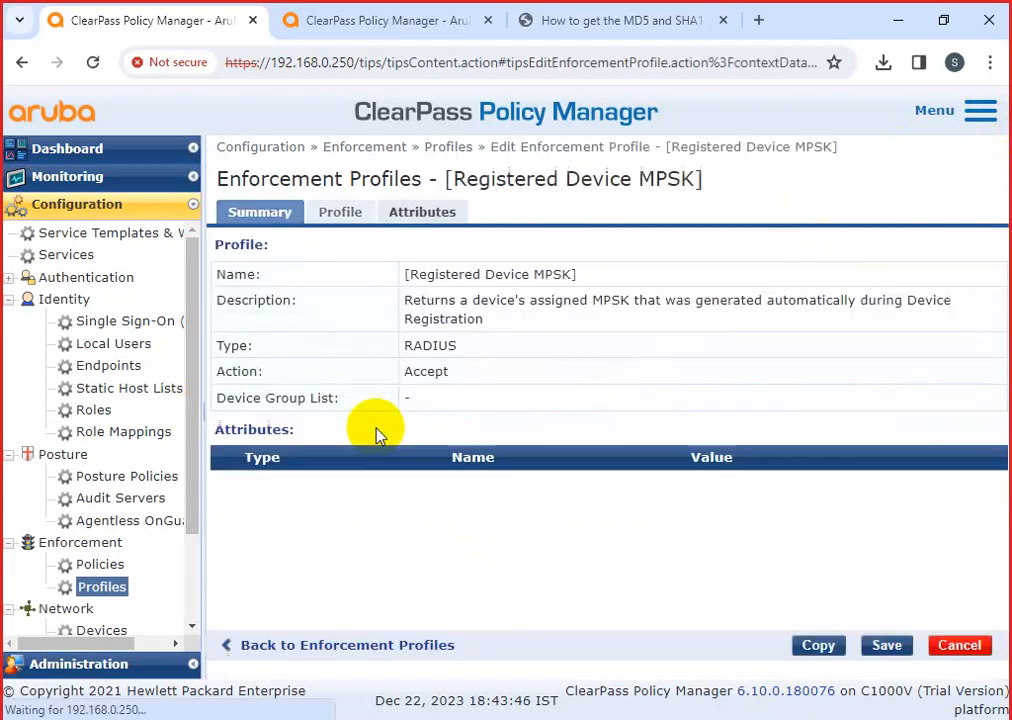
left_click(964, 644)
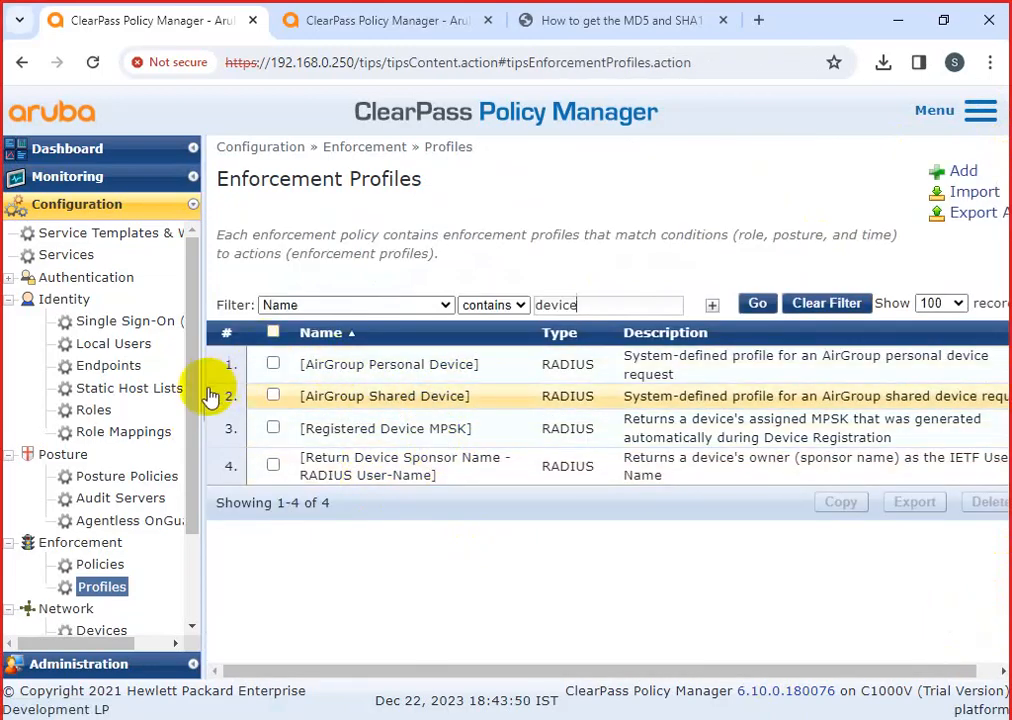
Reopen the webauth policy service and check the conditions and profiles of its enforcement policy
left_click(66, 257)
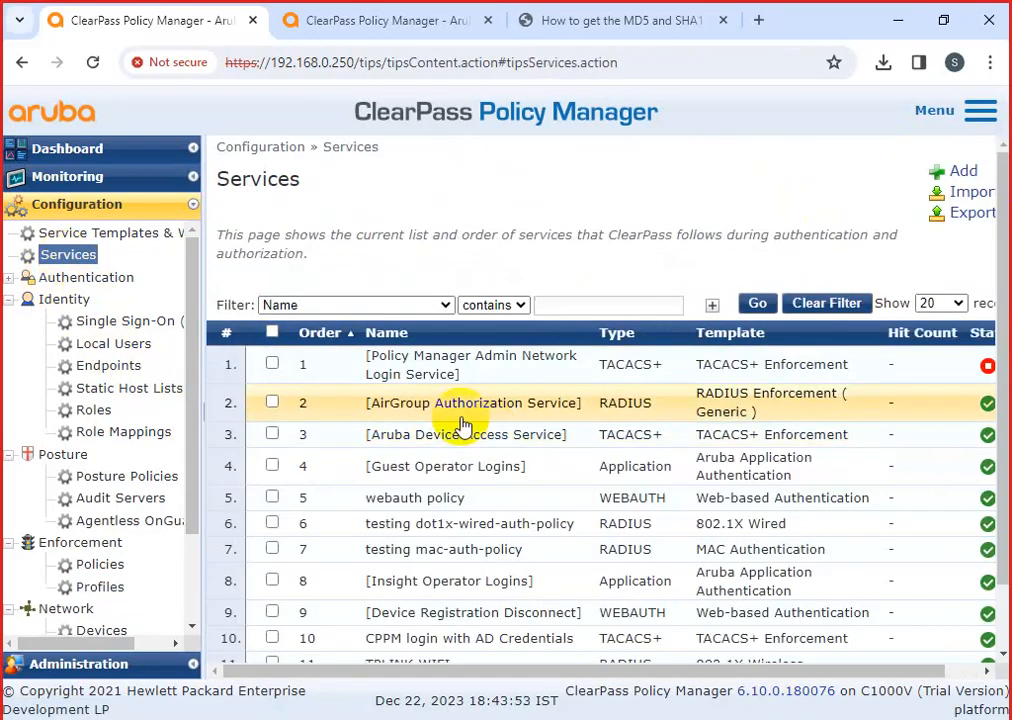
left_click(445, 500)
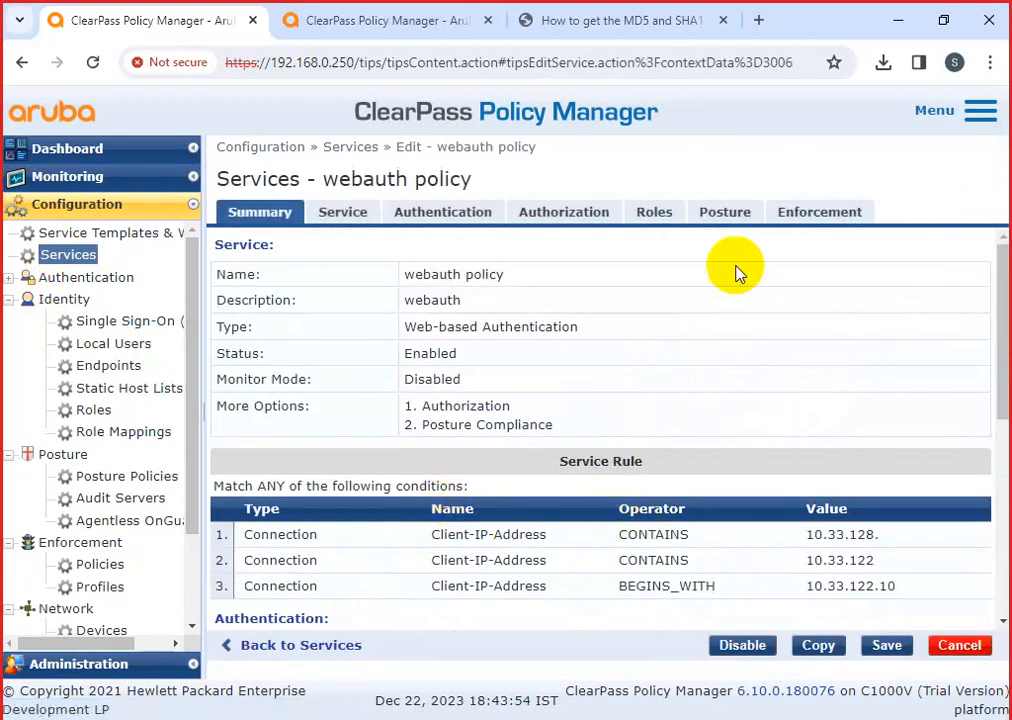
left_click(822, 212)
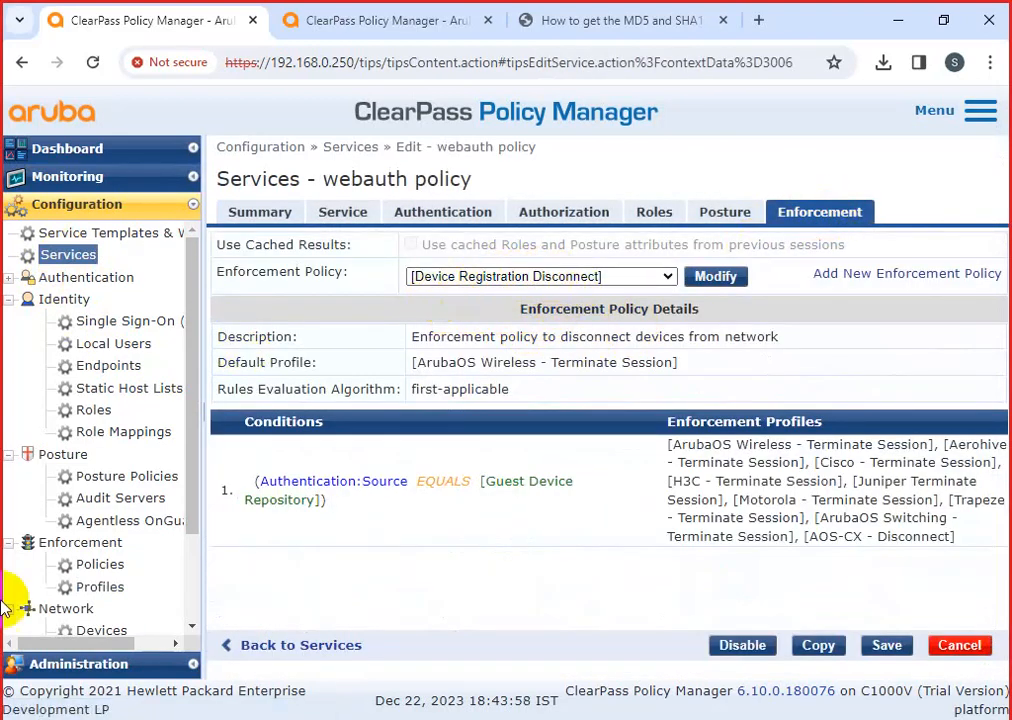
Search the enforcement profiles for "dev", clear the filter, and examine the names and types across the full list
left_click(100, 587)
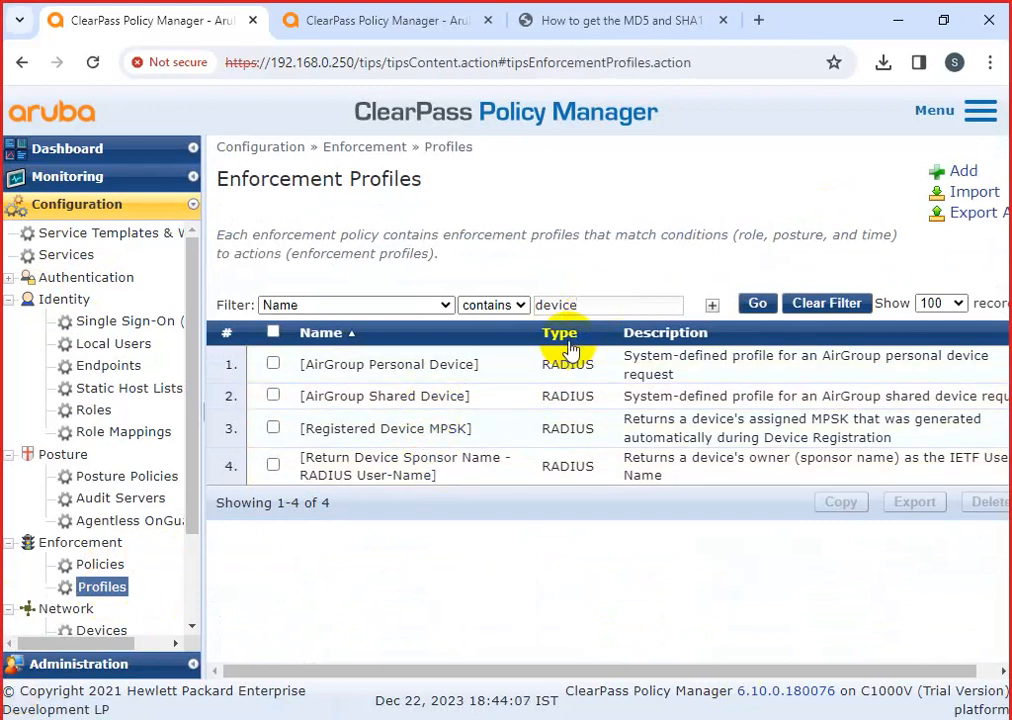
left_click(590, 301)
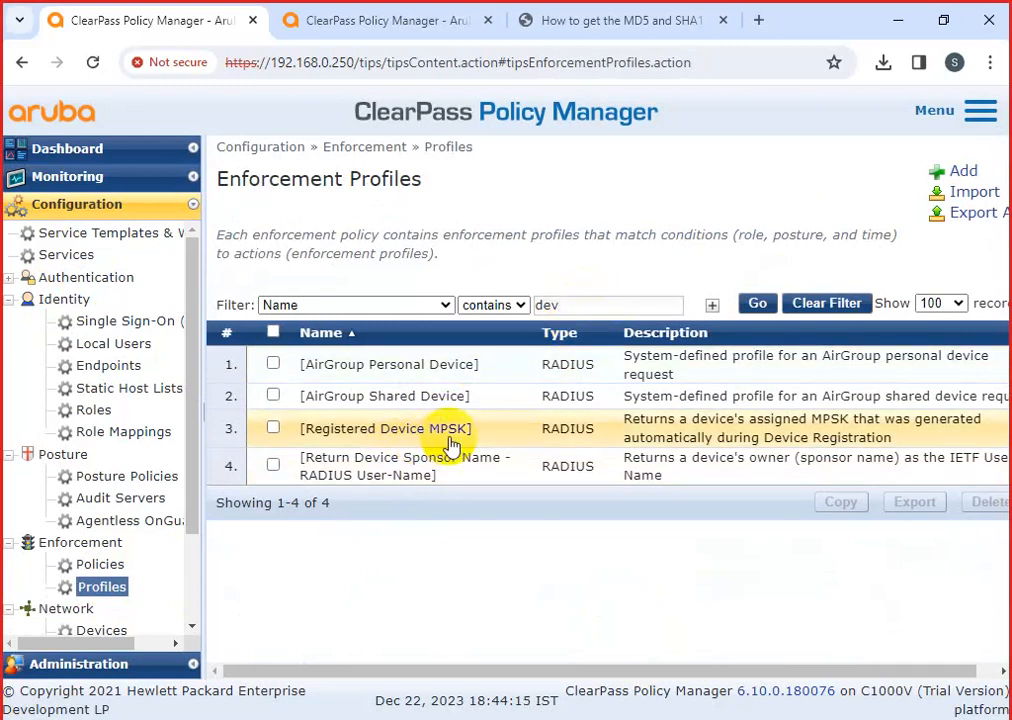
left_click(826, 303)
scroll(540, 425, "down", 1)
scroll(532, 432, "down", 2)
scroll(532, 435, "down", 3)
scroll(532, 437, "down", 3)
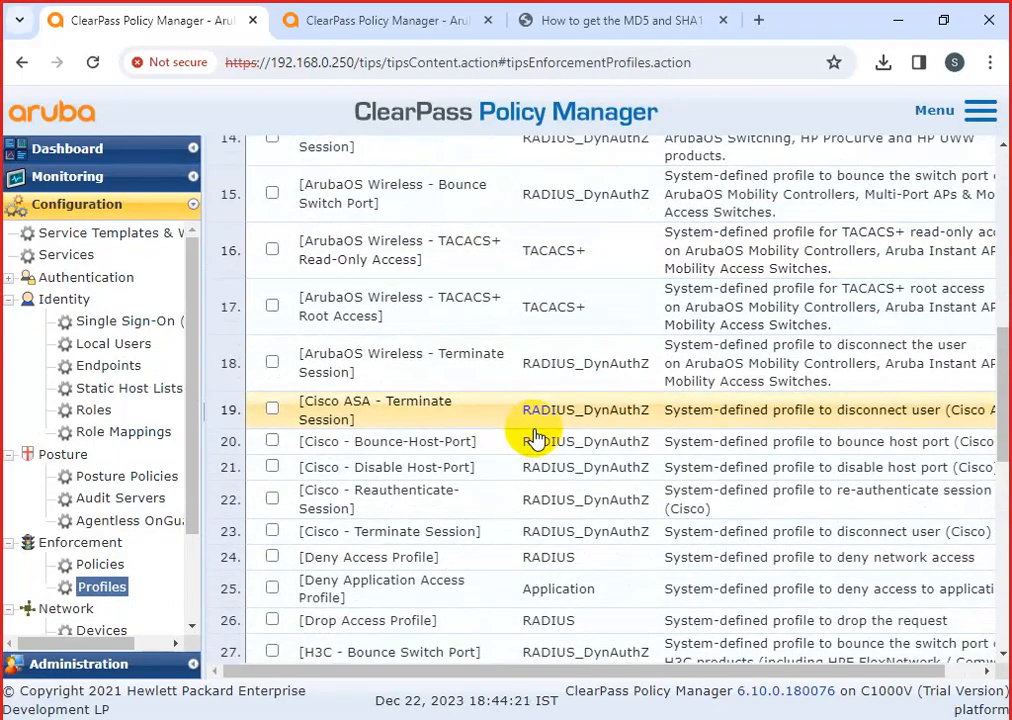
scroll(538, 442, "down", 2)
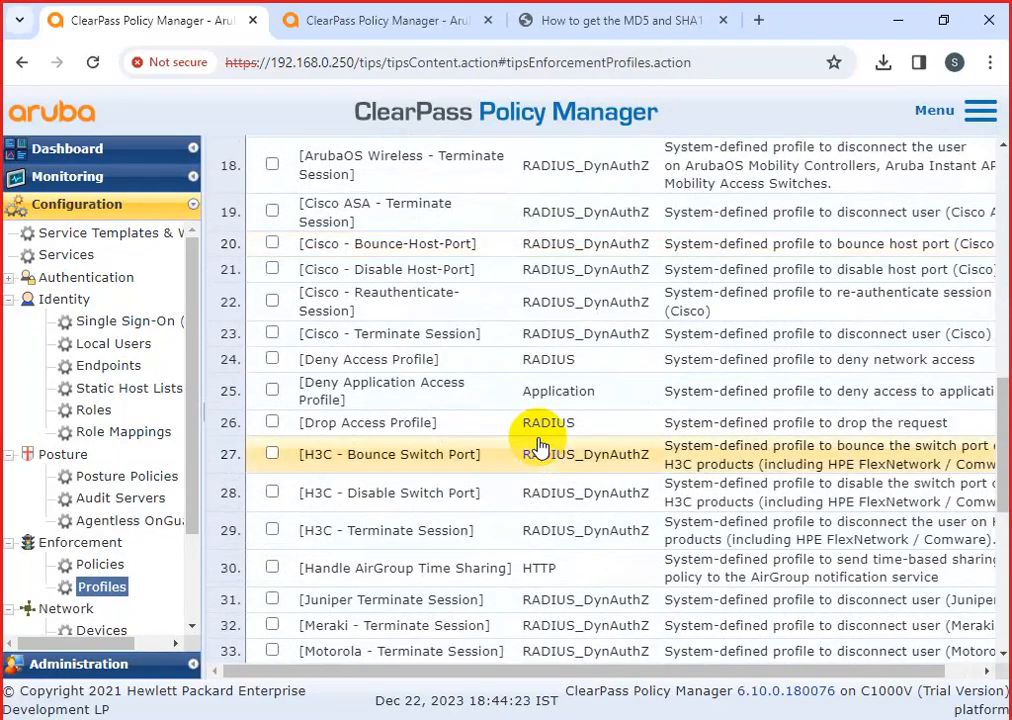
scroll(760, 590, "down", 4)
scroll(724, 570, "down", 3)
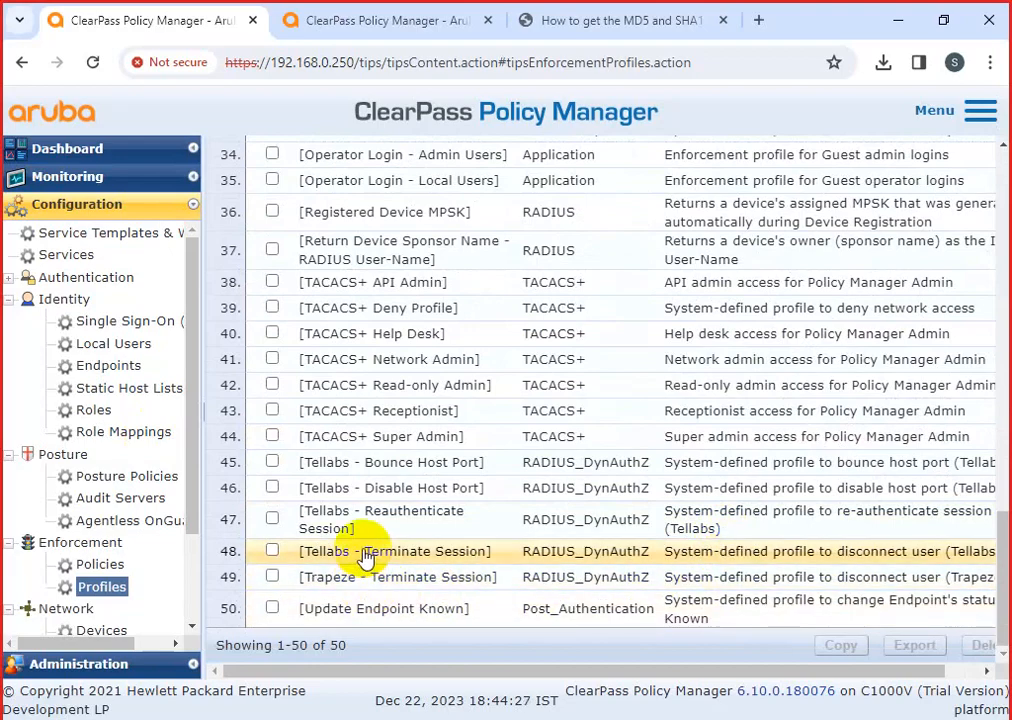
scroll(365, 560, "up", 2)
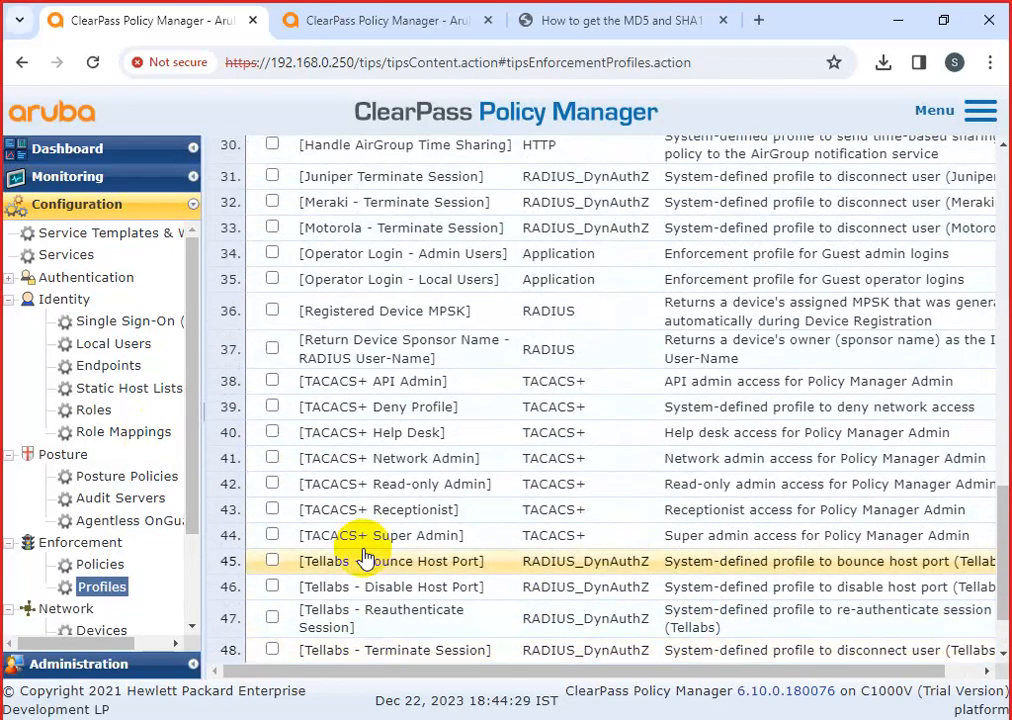
scroll(365, 560, "up", 1)
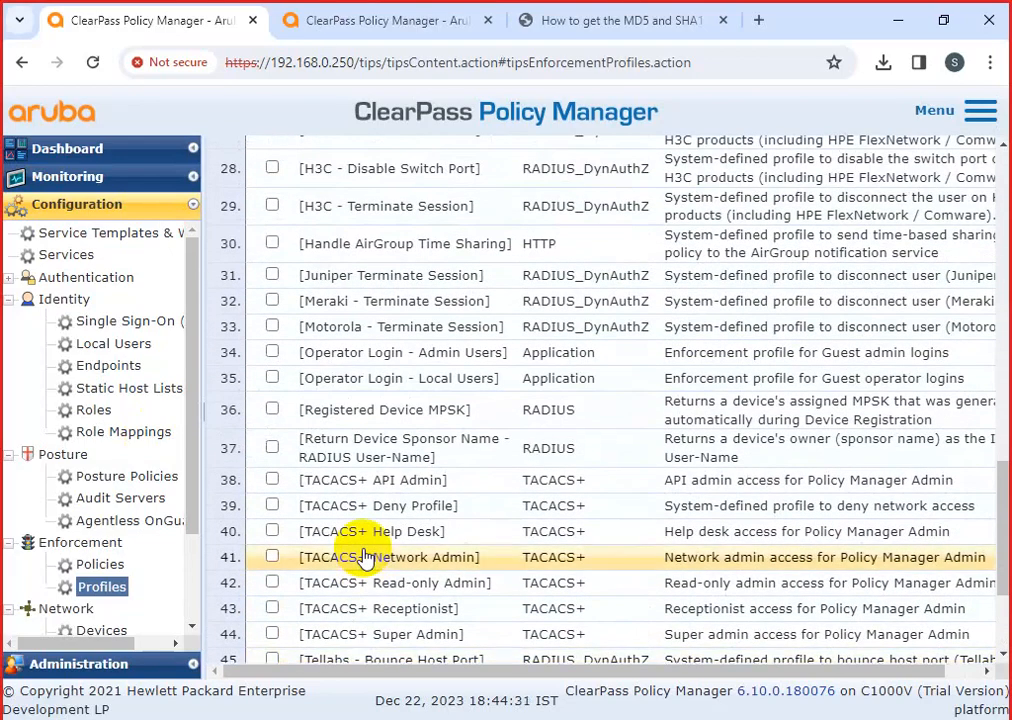
scroll(365, 560, "up", 3)
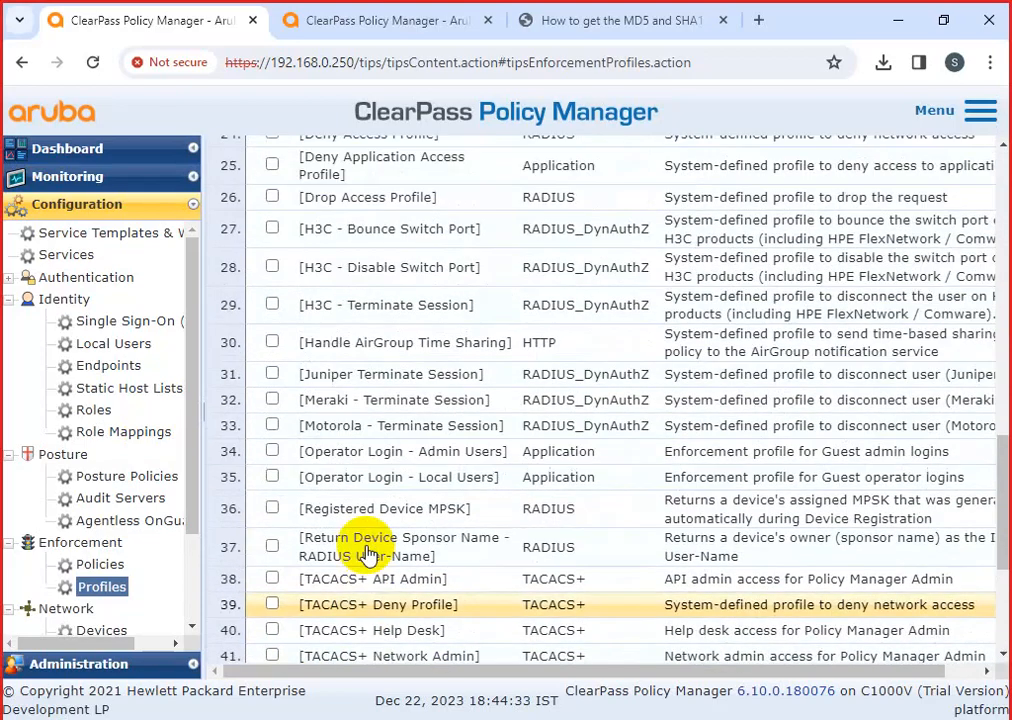
scroll(368, 580, "up", 2)
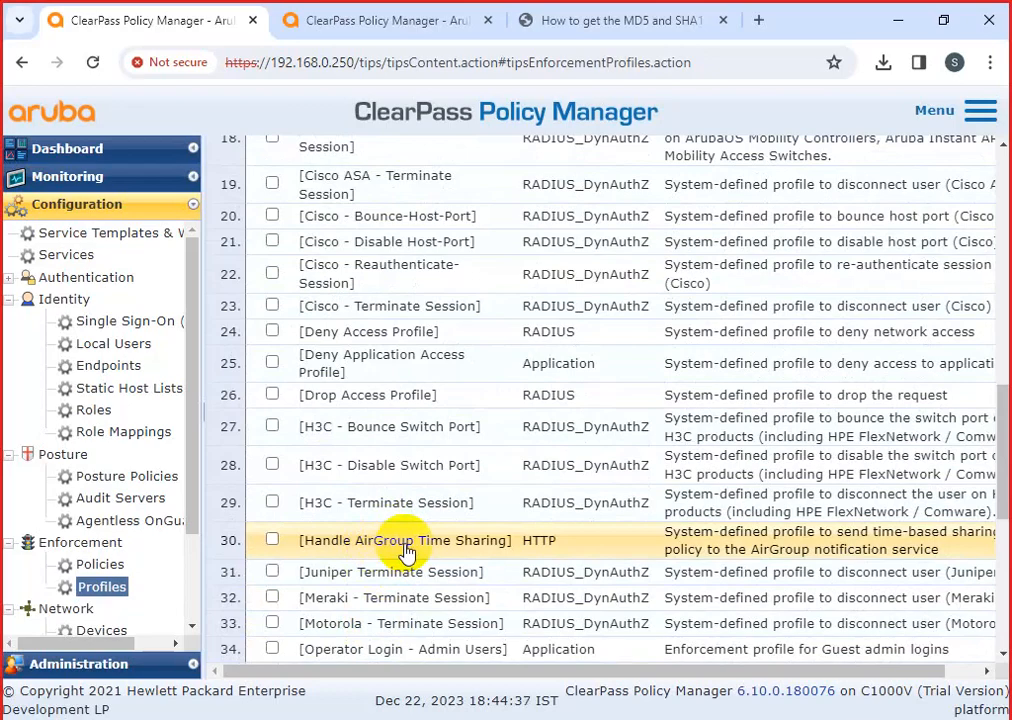
scroll(406, 550, "up", 2)
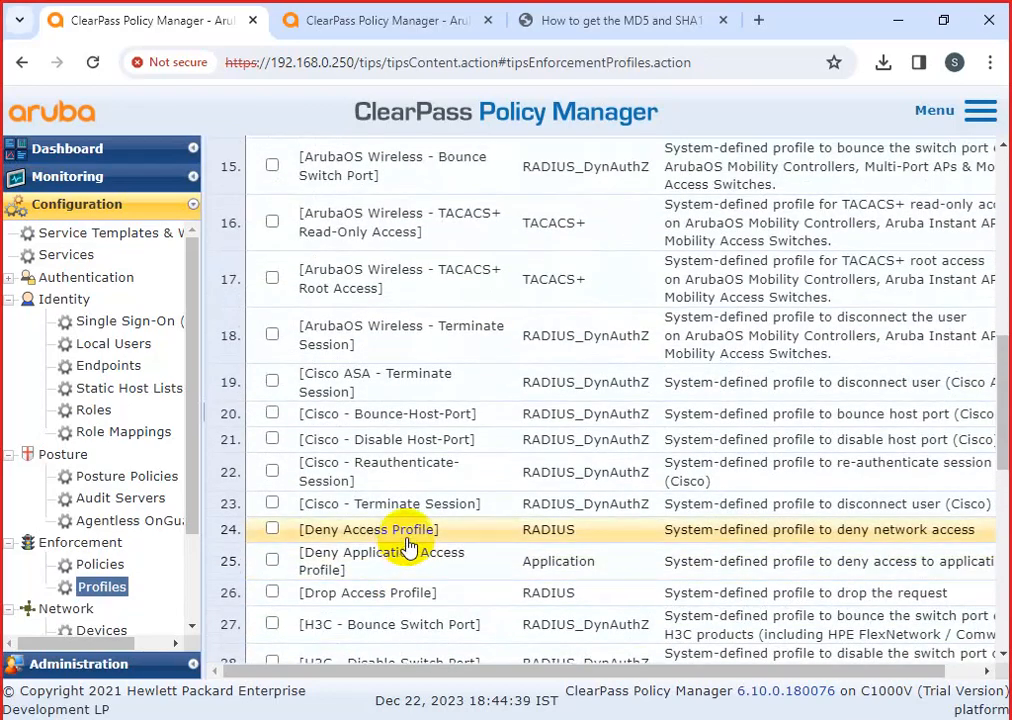
scroll(408, 545, "up", 4)
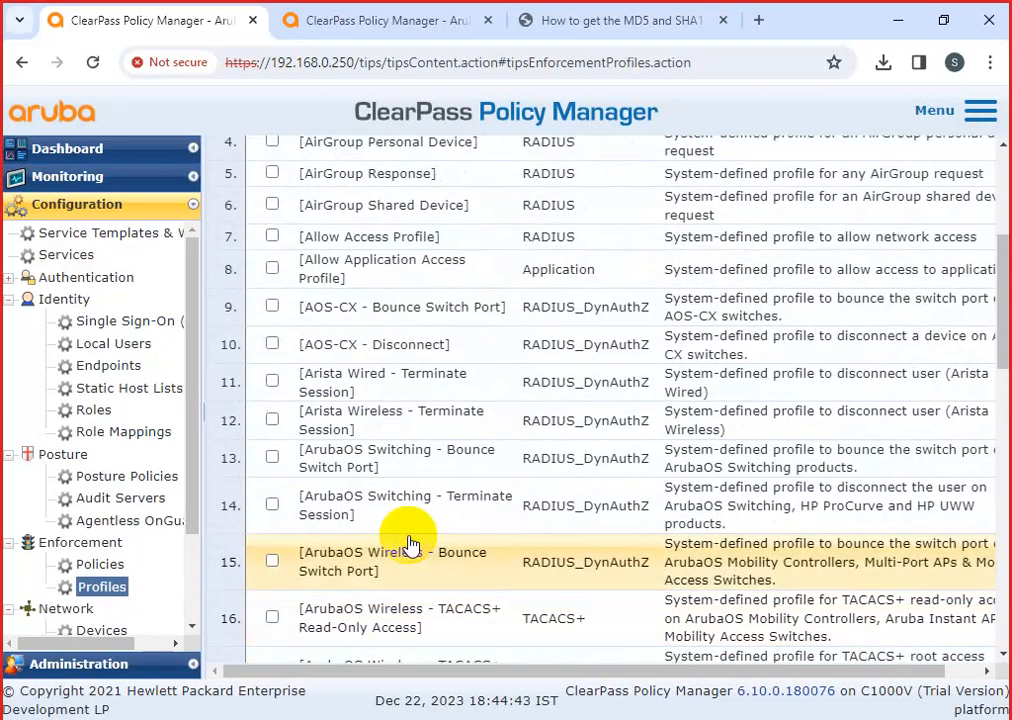
scroll(408, 545, "up", 1)
scroll(408, 545, "up", 1)
Return to the webauth policy service and identify which enforcement policy it uses
left_click(70, 255)
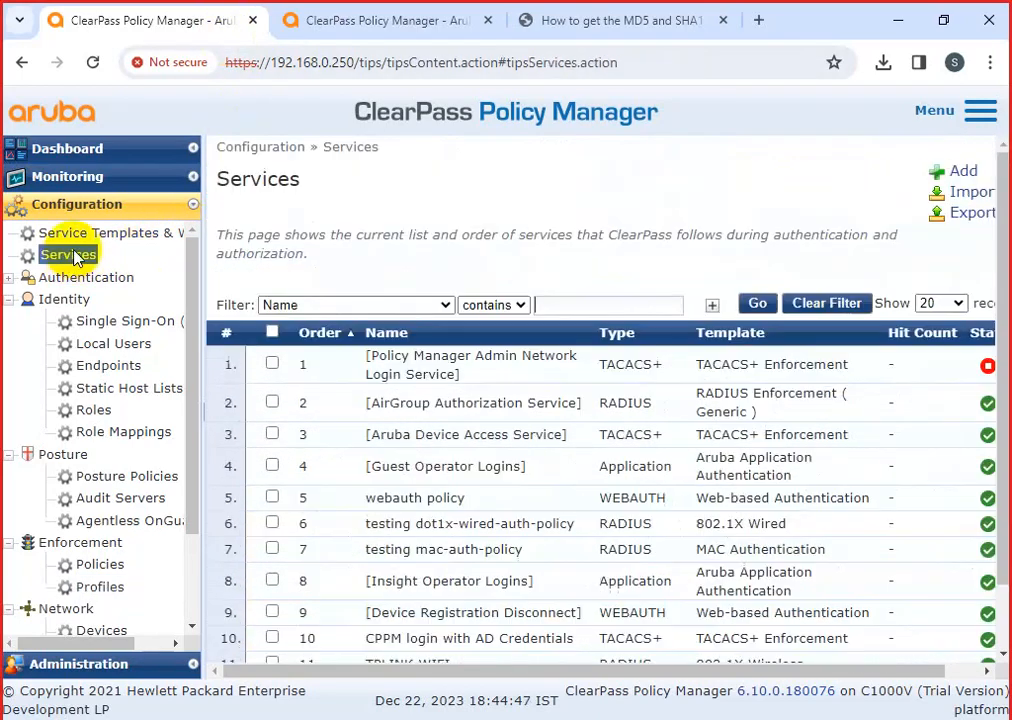
scroll(460, 445, "down", 1)
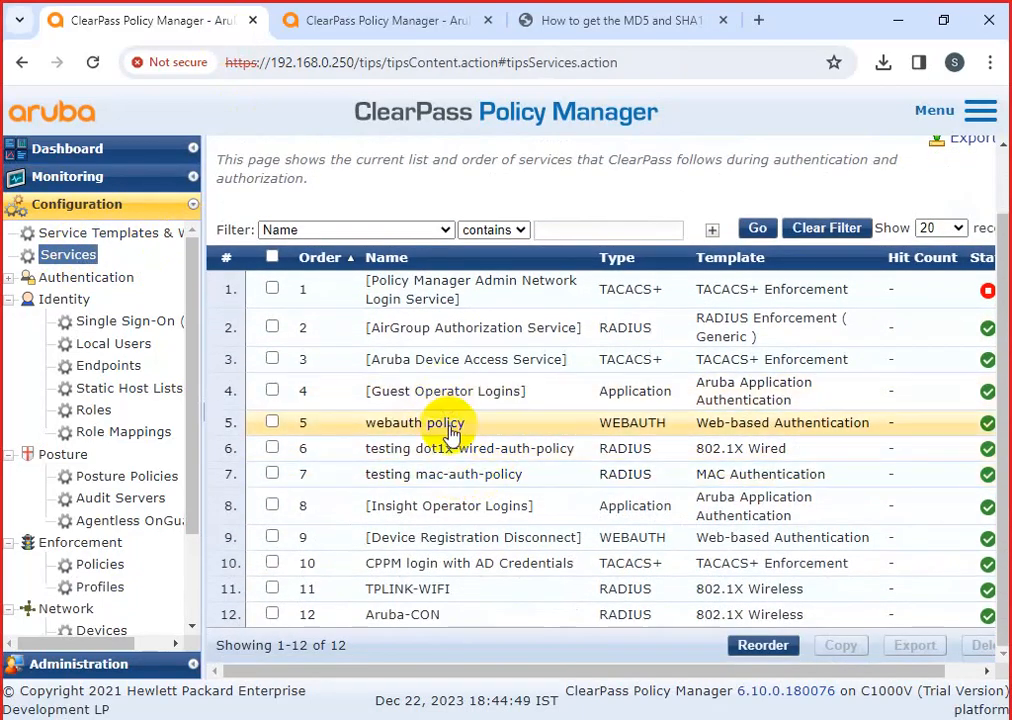
left_click(450, 427)
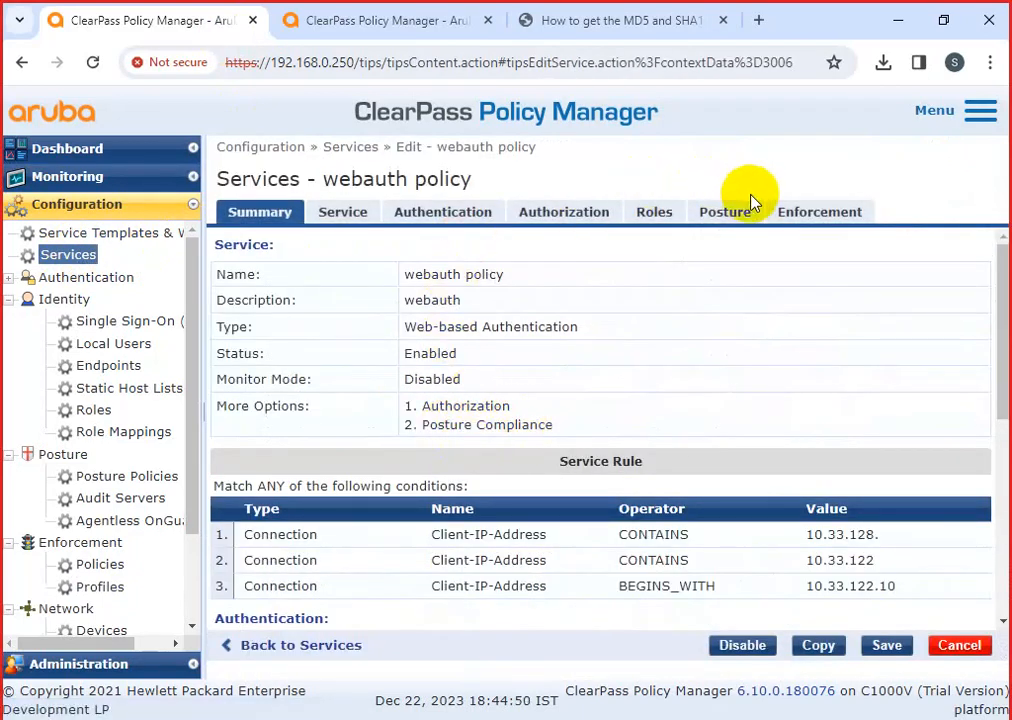
left_click(832, 210)
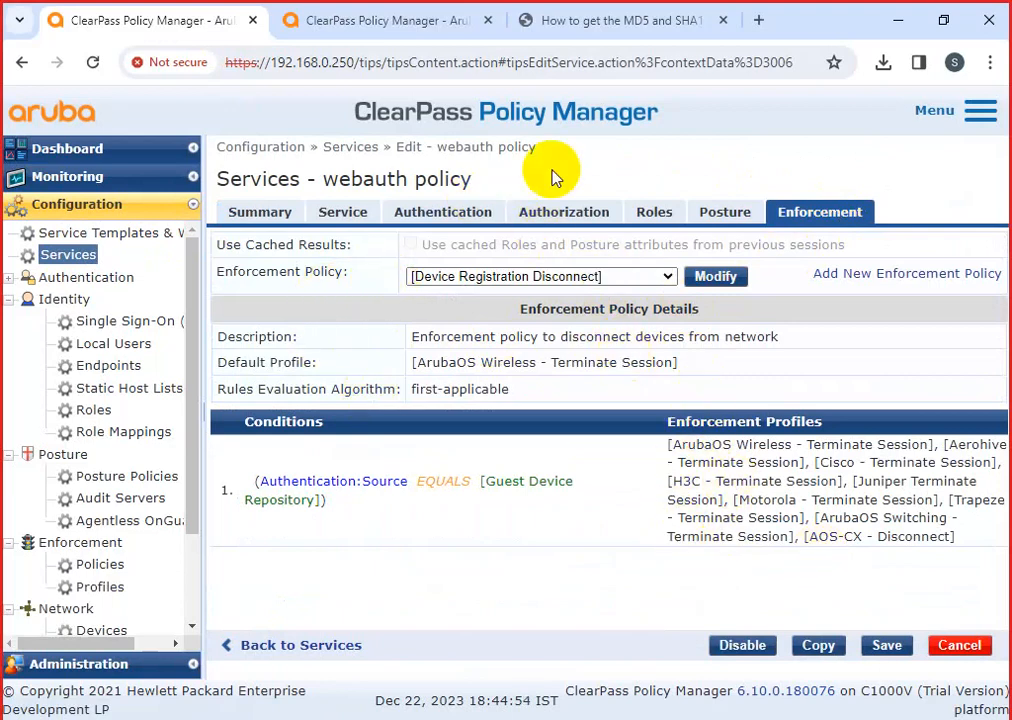
left_click(373, 22)
left_click(162, 22)
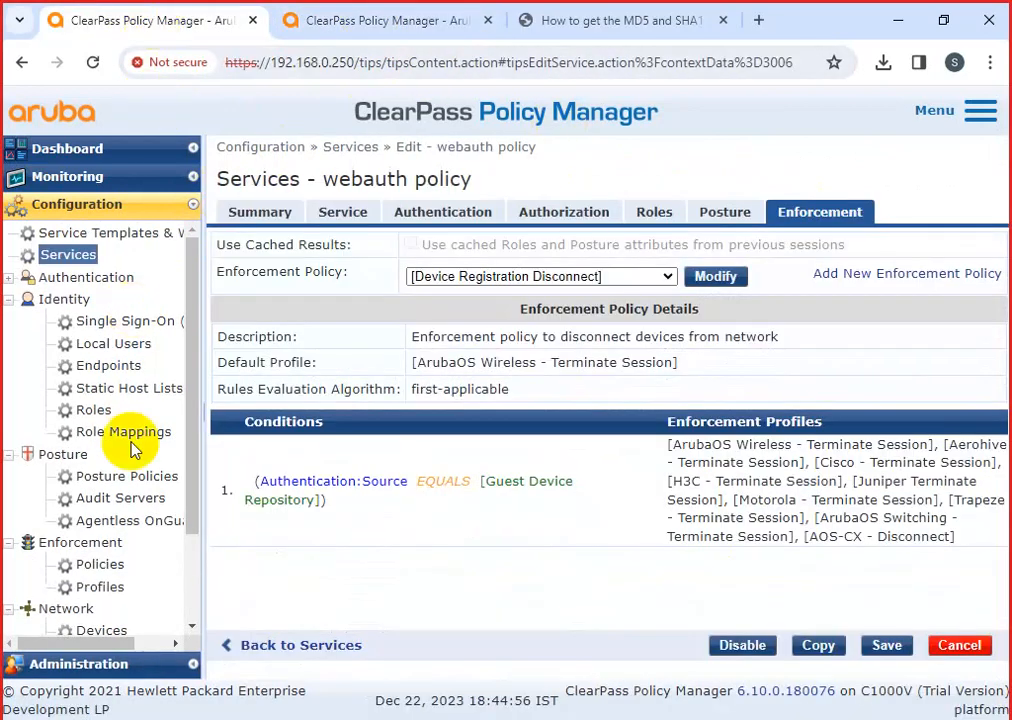
Review the summary, enforcement settings and rules of the [Device Registration Disconnect] enforcement policy, and close it without changes
left_click(115, 564)
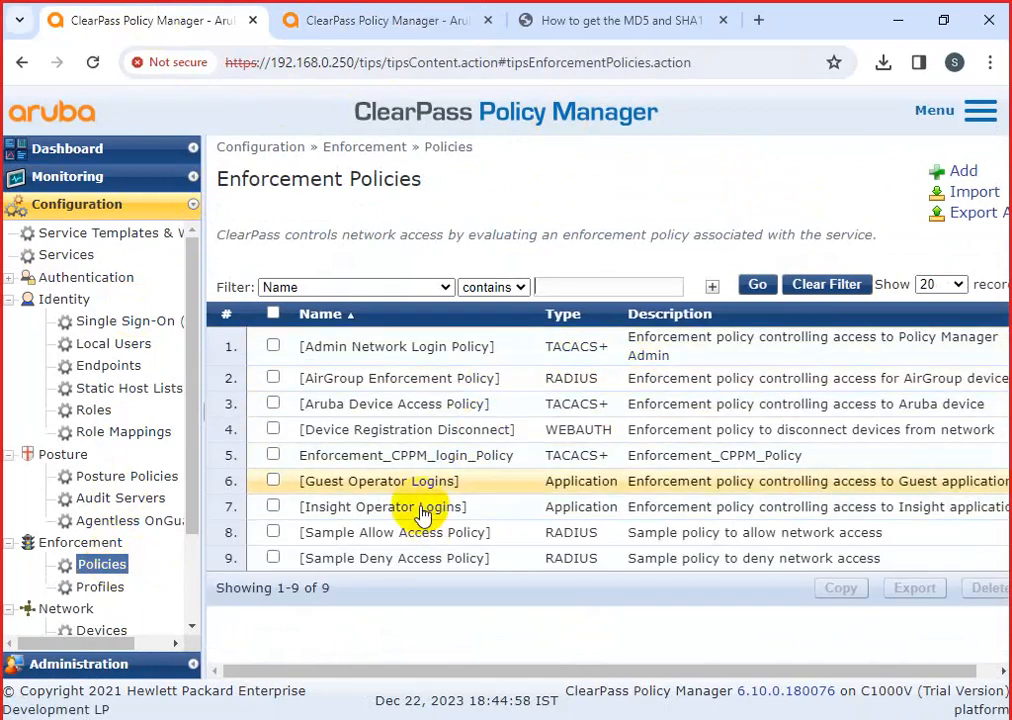
left_click(392, 434)
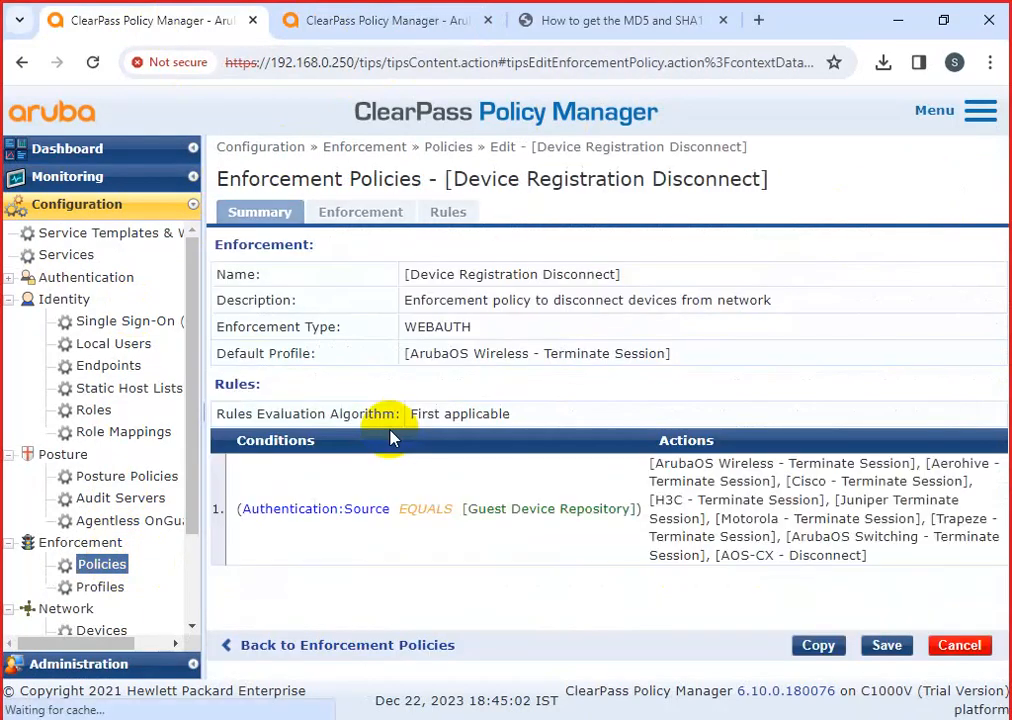
left_click(361, 215)
left_click(450, 211)
left_click(259, 212)
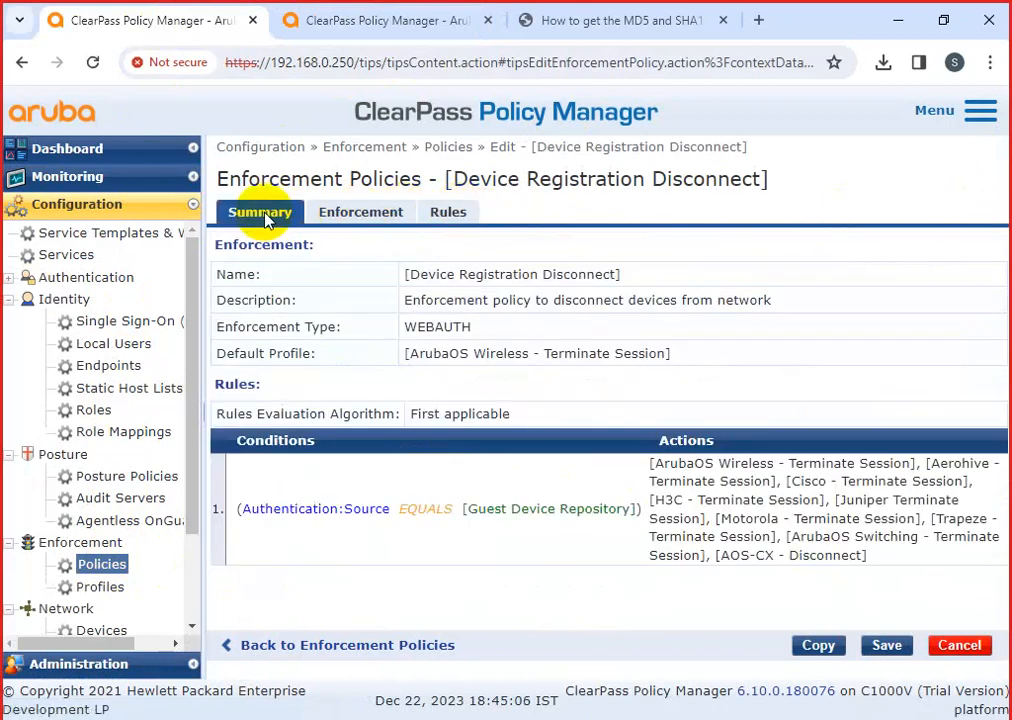
left_click(962, 648)
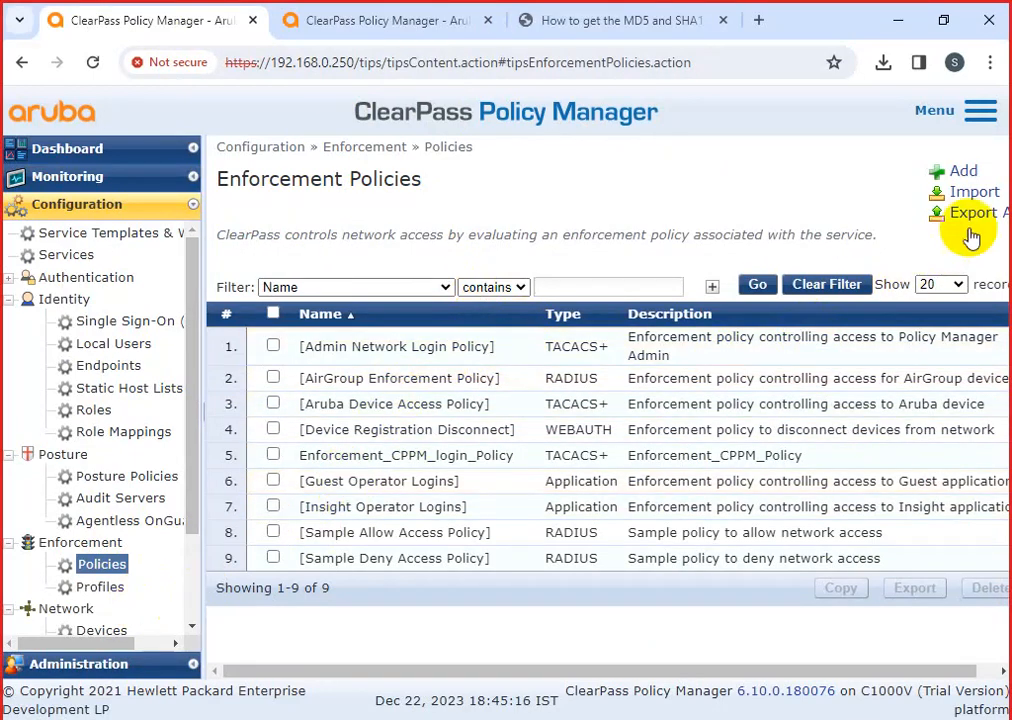
Start a new enforcement policy named "Webauth policy" with [RADIUS_DynAuthZ] [Cisco - Terminate Session] as its default profile
left_click(962, 170)
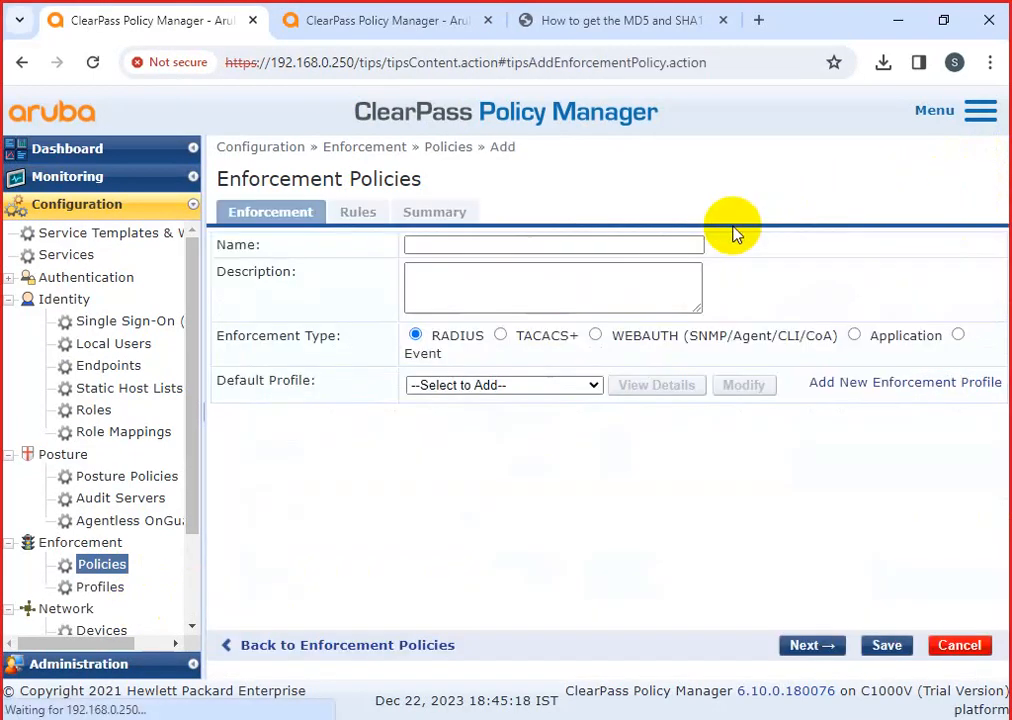
left_click(438, 242)
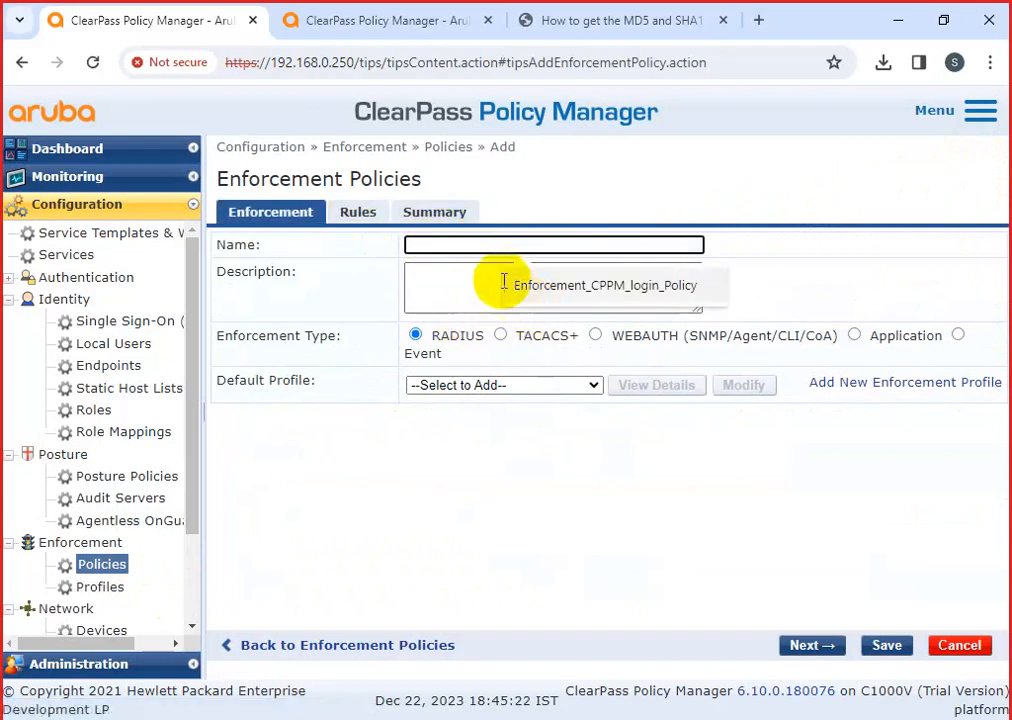
type("Webauth policy")
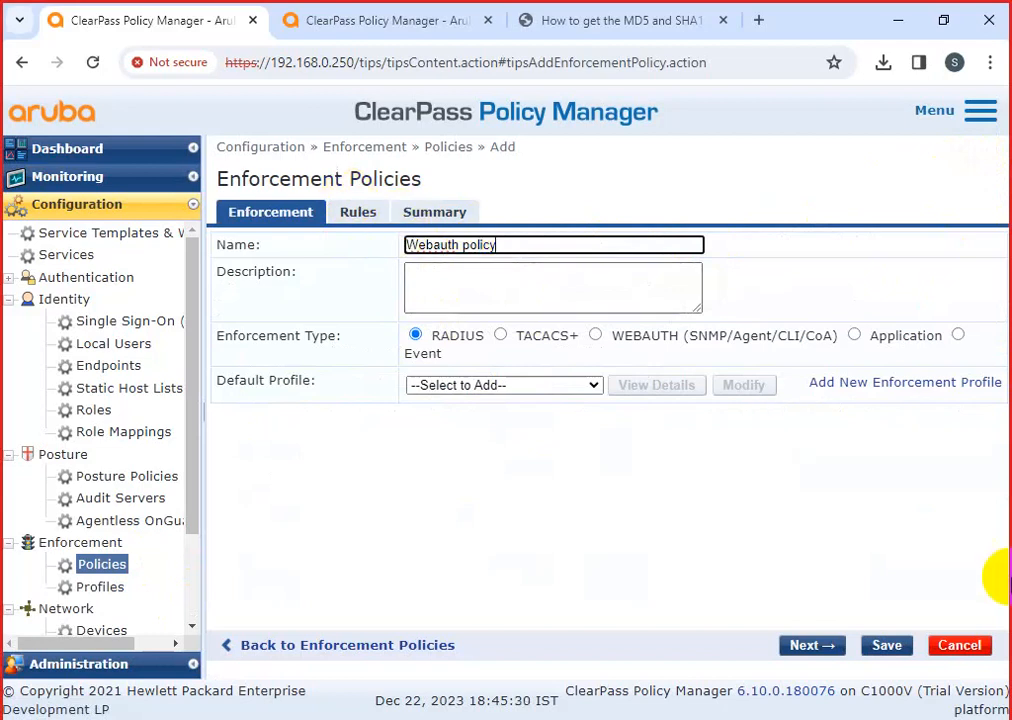
left_click(478, 386)
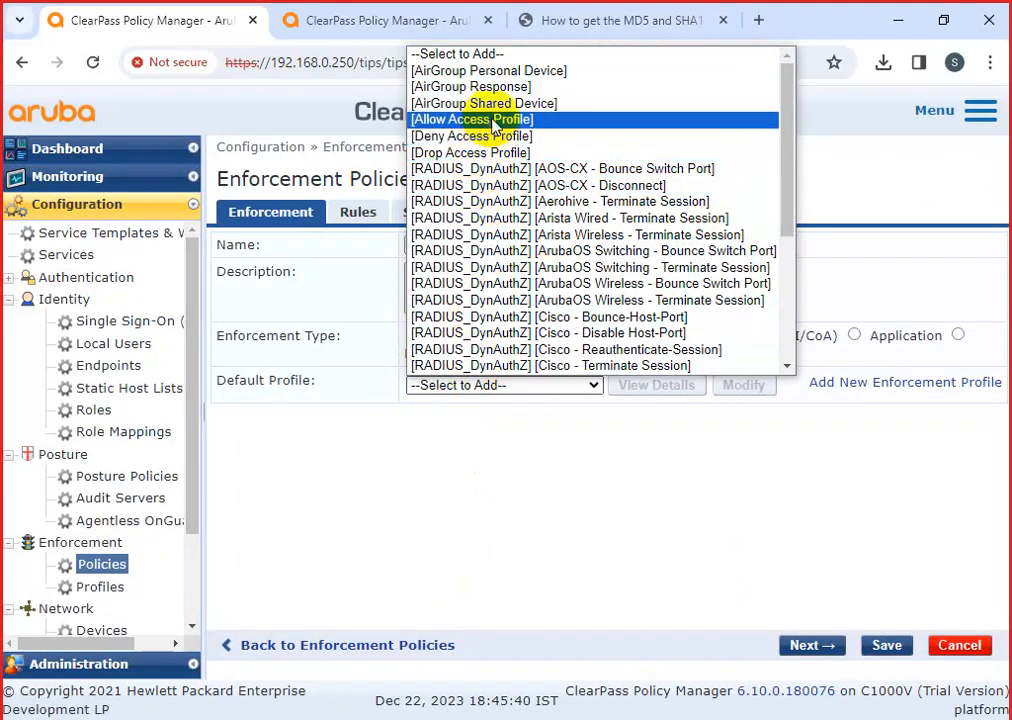
scroll(540, 278, "down", 4)
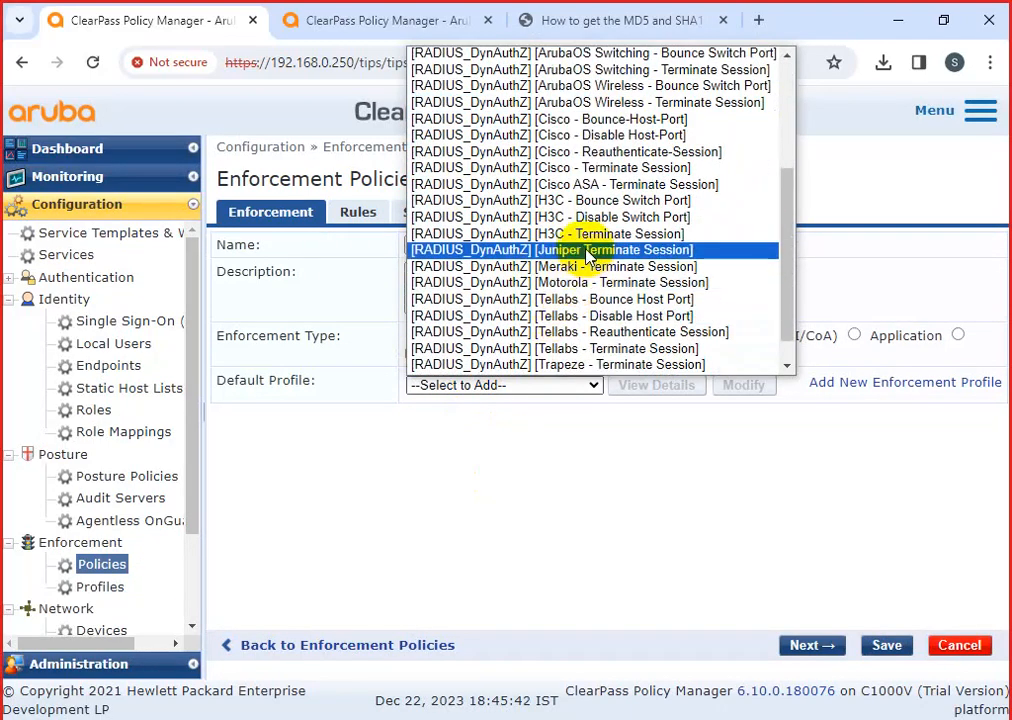
scroll(558, 285, "up", 4)
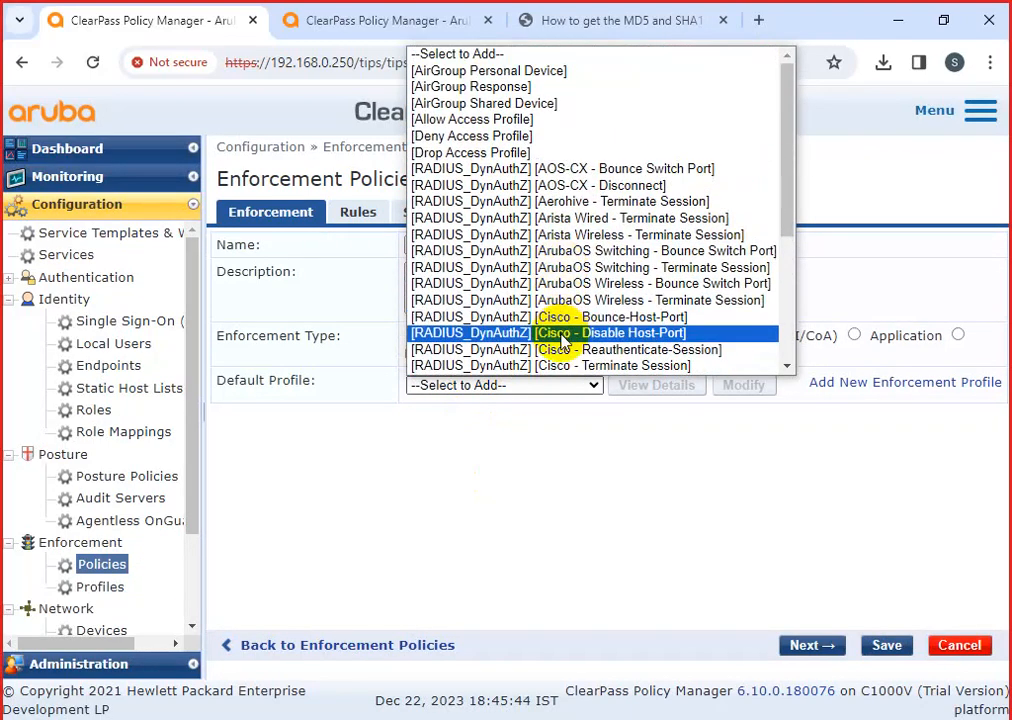
left_click(590, 366)
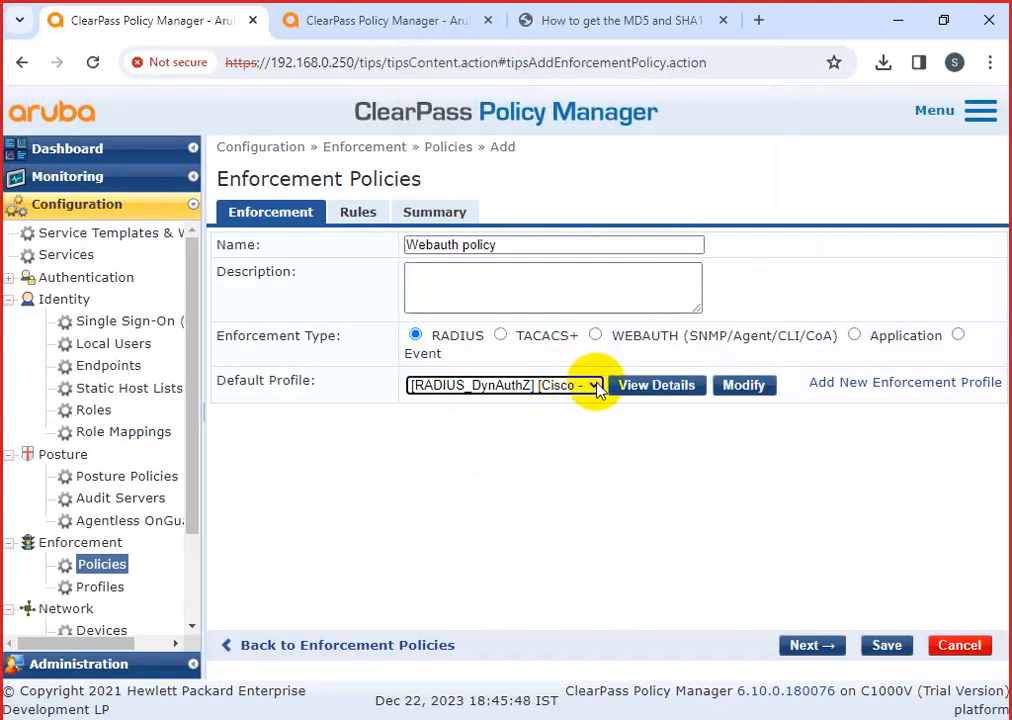
Set the enforcement policy's default profile to [Deny Access Profile]
left_click(595, 386)
scroll(503, 308, "down", 5)
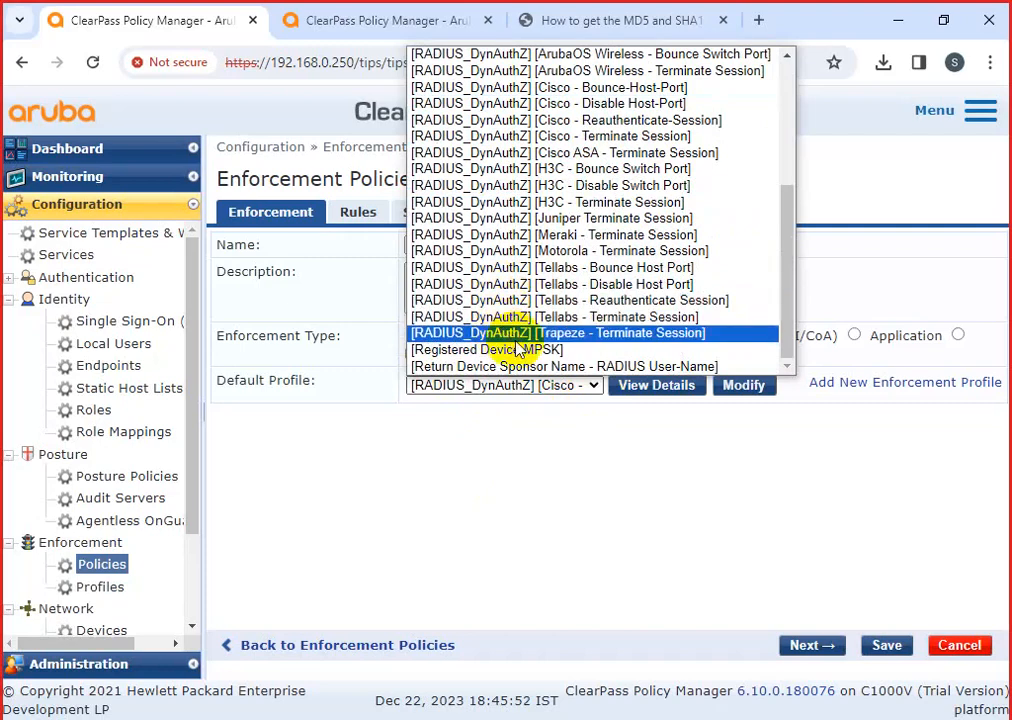
scroll(517, 348, "up", 5)
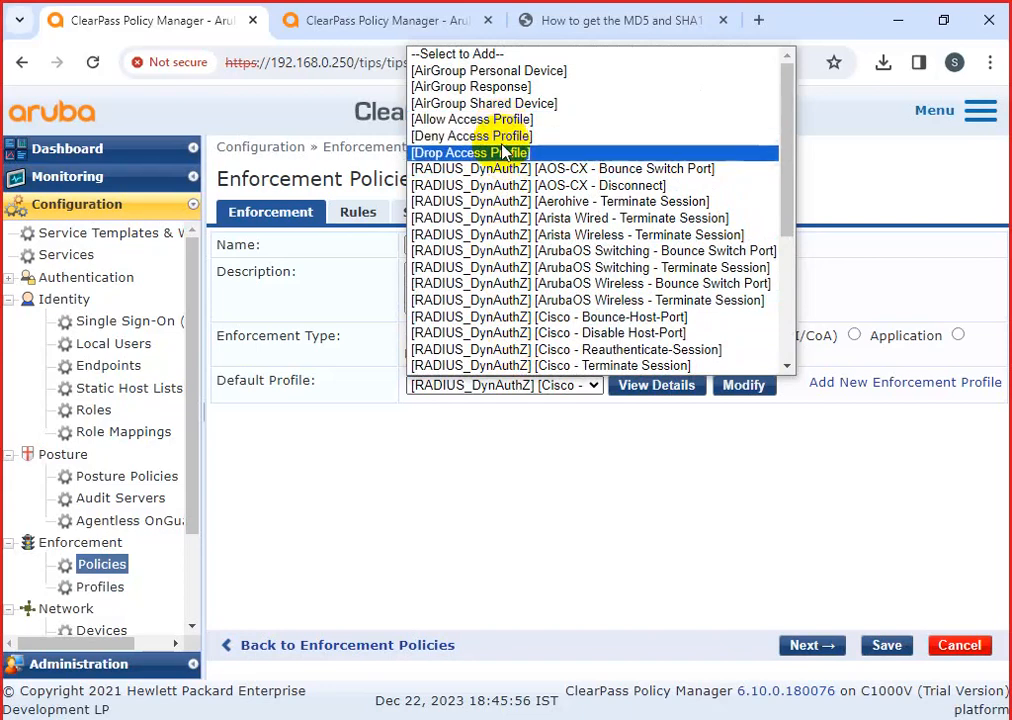
left_click(455, 137)
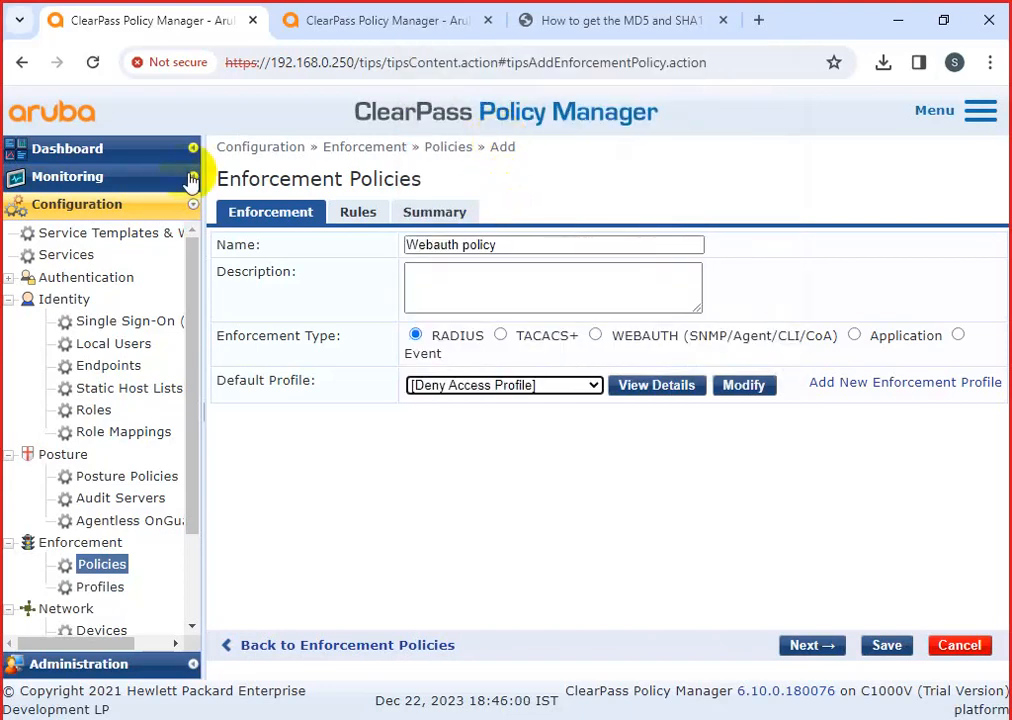
Set the enforcement policy's default profile to [RADIUS_DynAuthZ] [Cisco - Terminate Session]
left_click(472, 386)
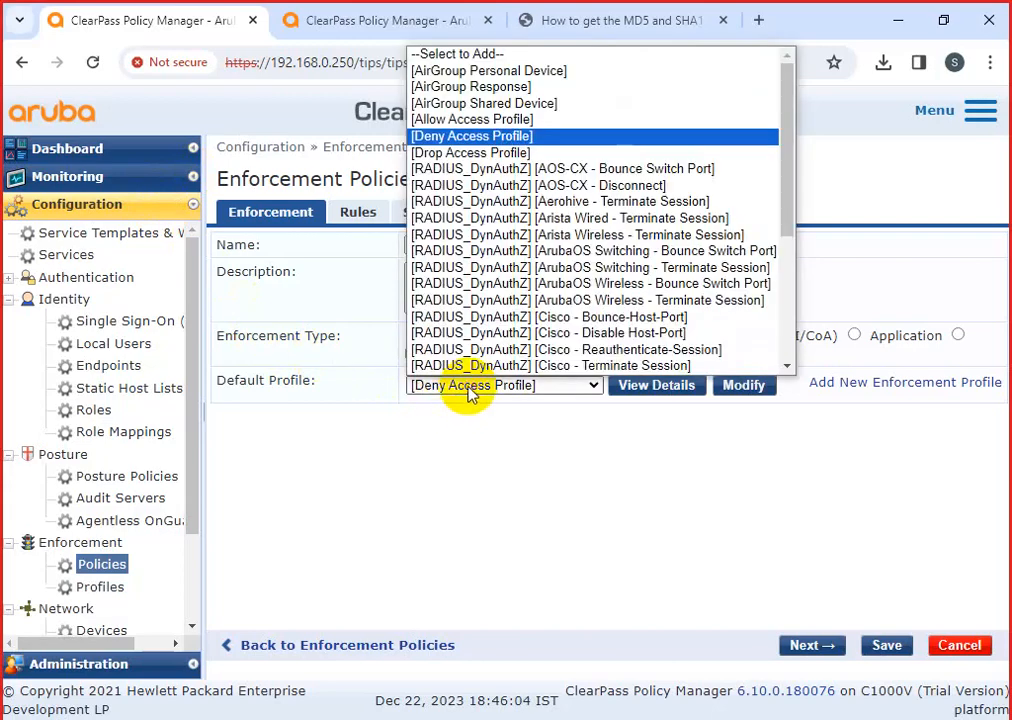
scroll(462, 296, "down", 5)
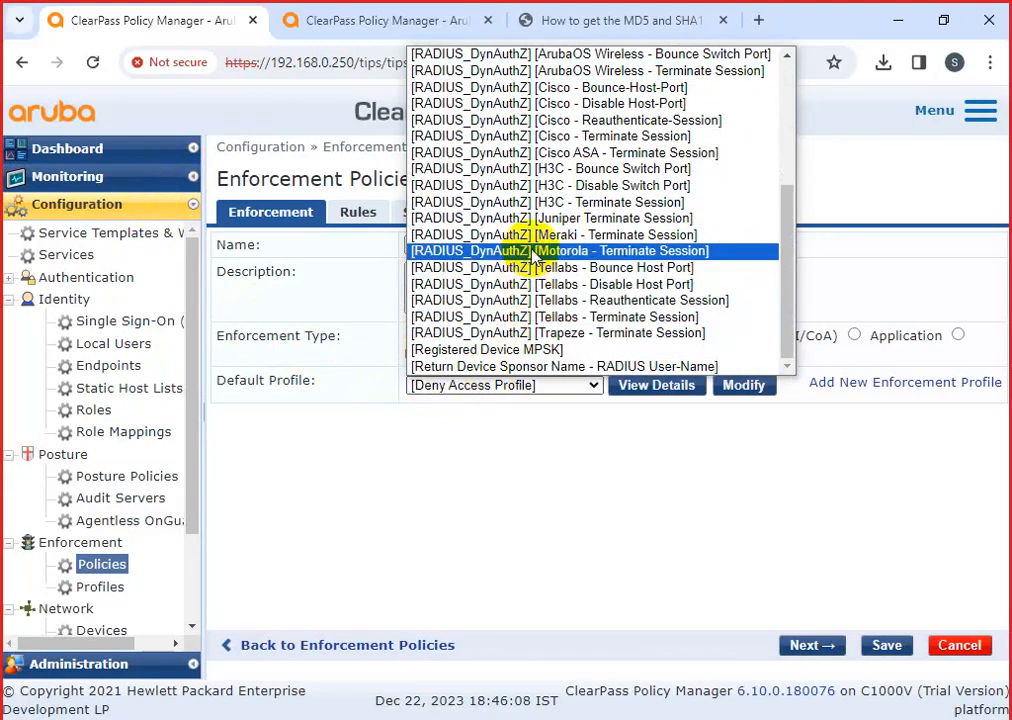
left_click(576, 142)
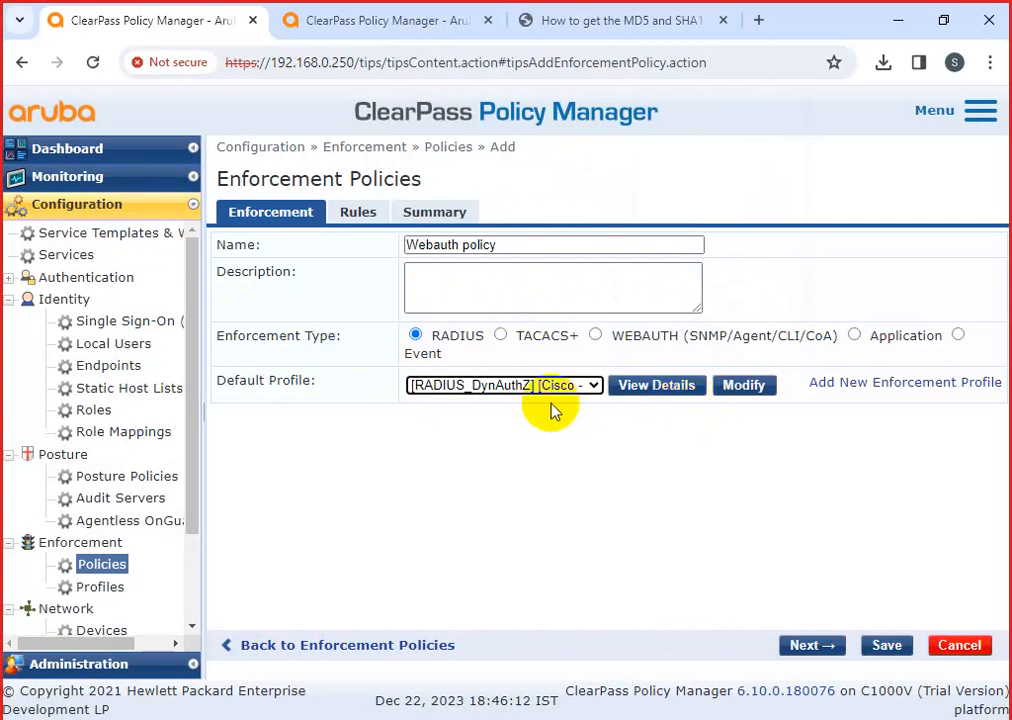
left_click(594, 388)
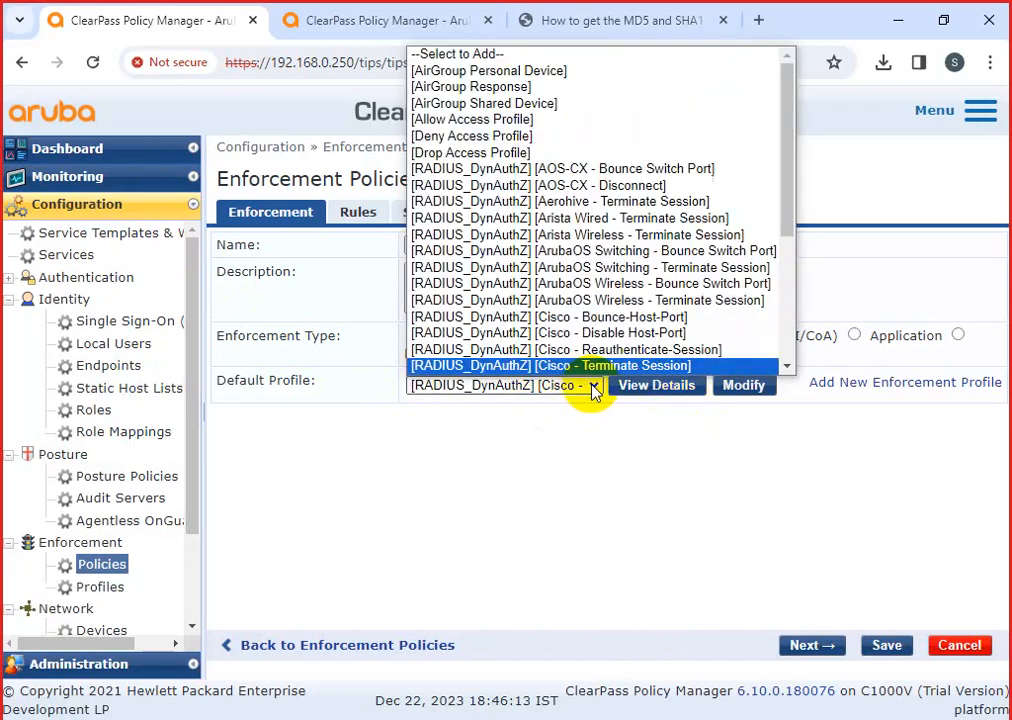
left_click(621, 445)
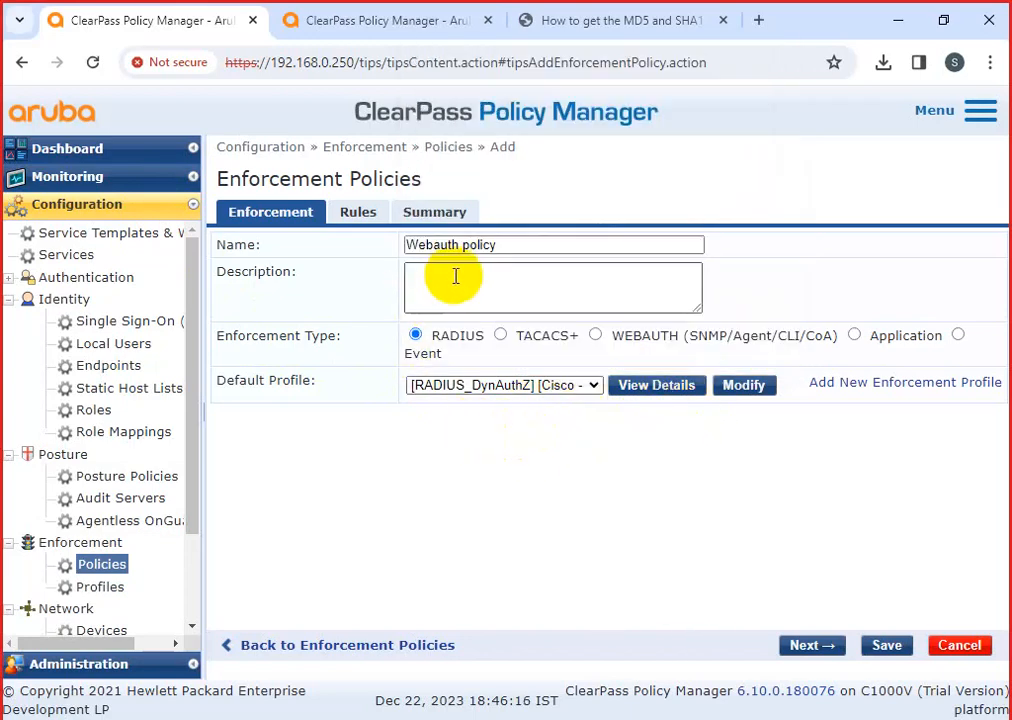
Add a rule to the Webauth policy and give its first condition the type Tips and the name Posture
left_click(358, 212)
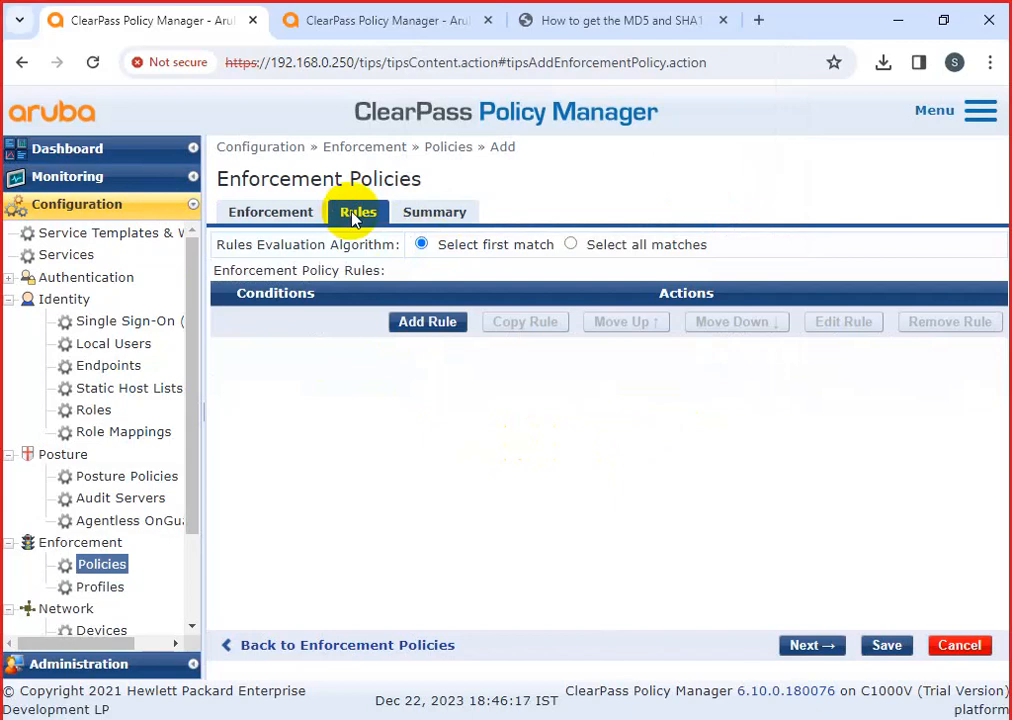
left_click(430, 322)
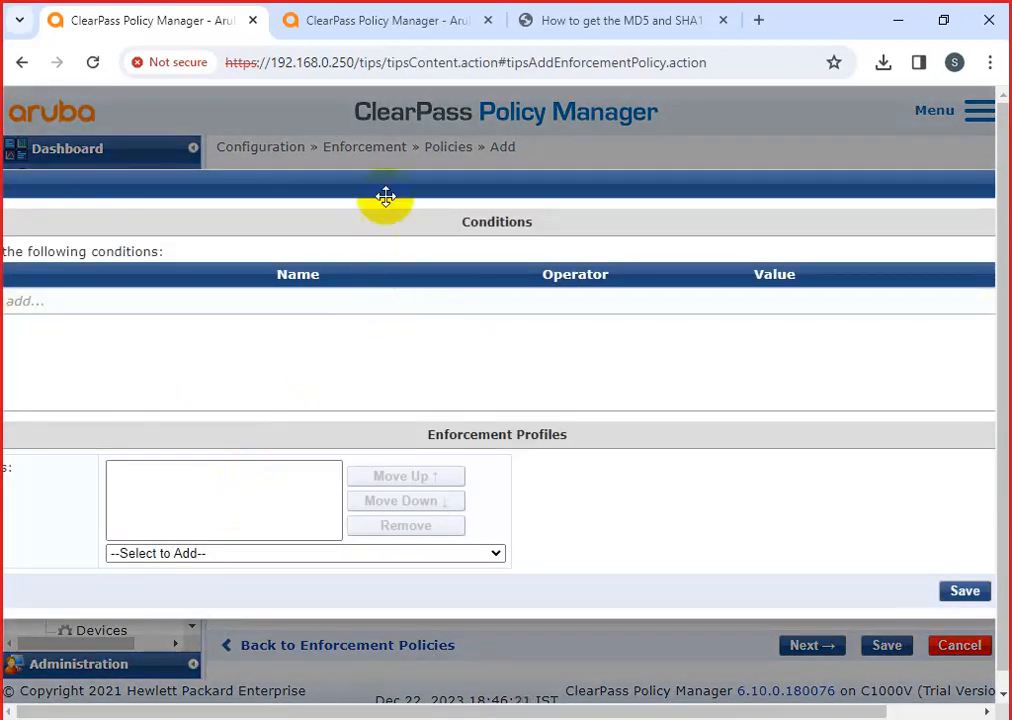
left_click_drag(386, 176, 492, 174)
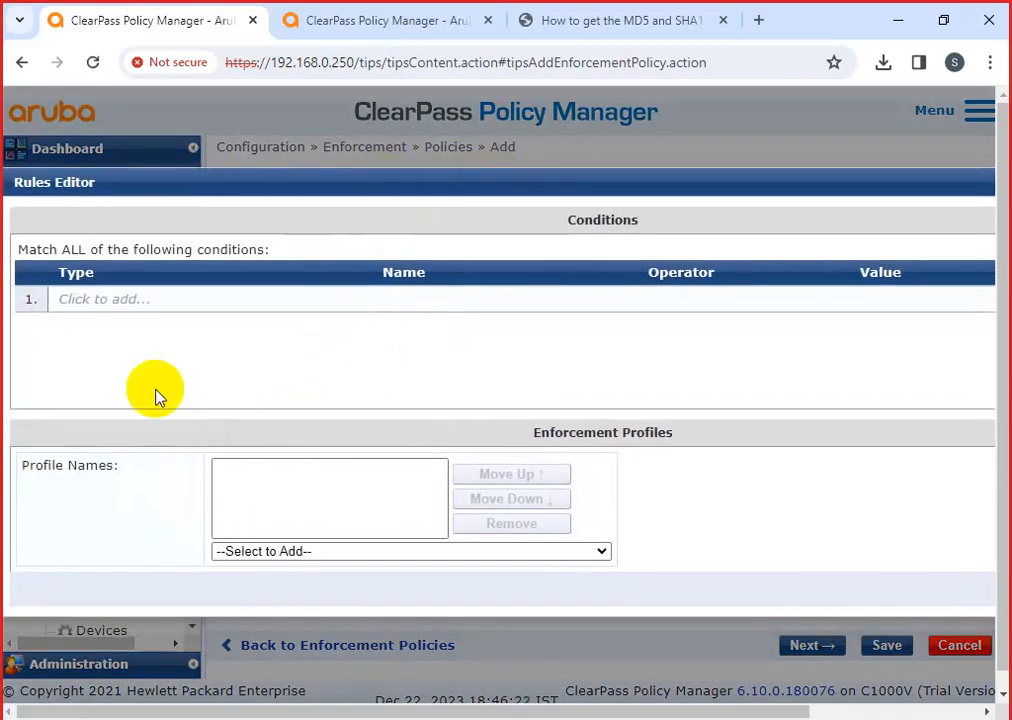
left_click(108, 299)
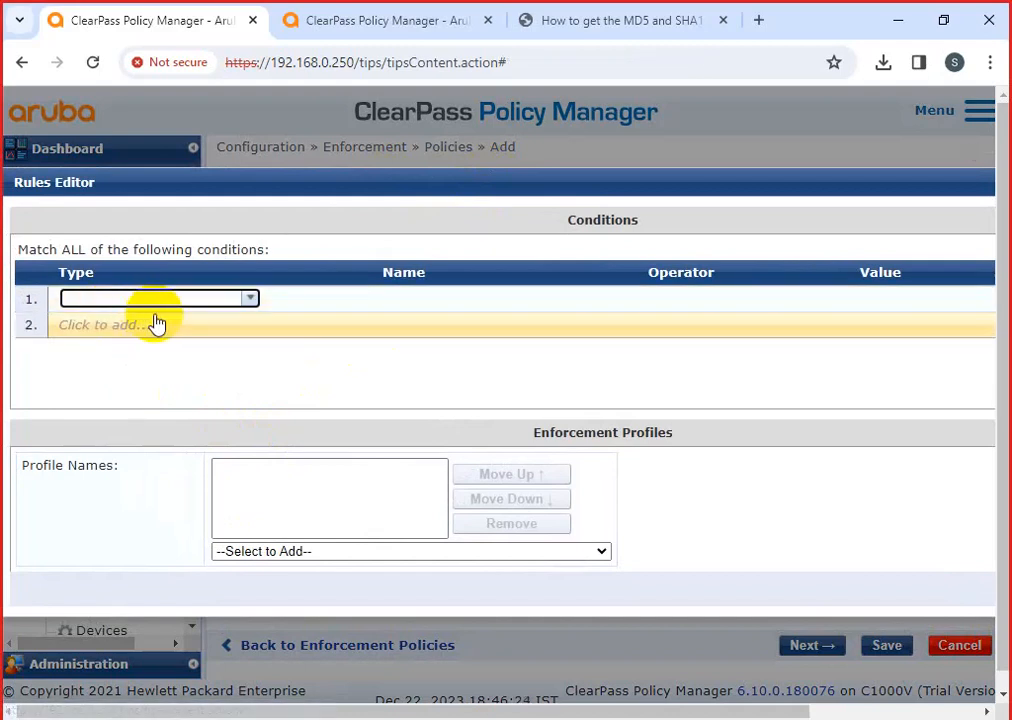
left_click(248, 297)
left_click(148, 319)
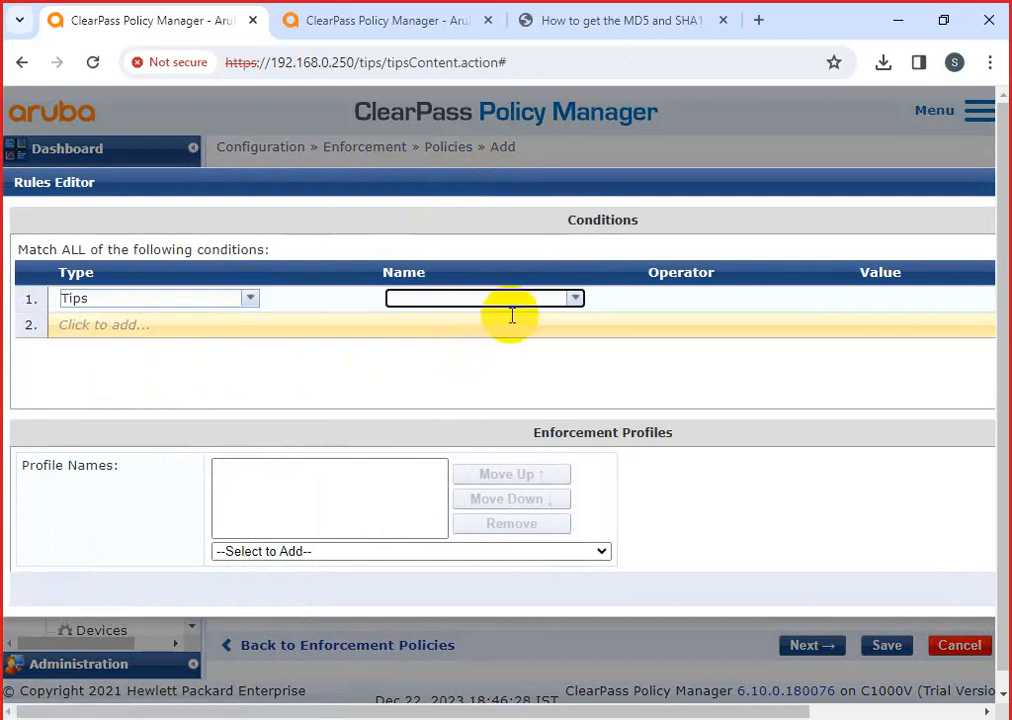
left_click(573, 300)
left_click(404, 322)
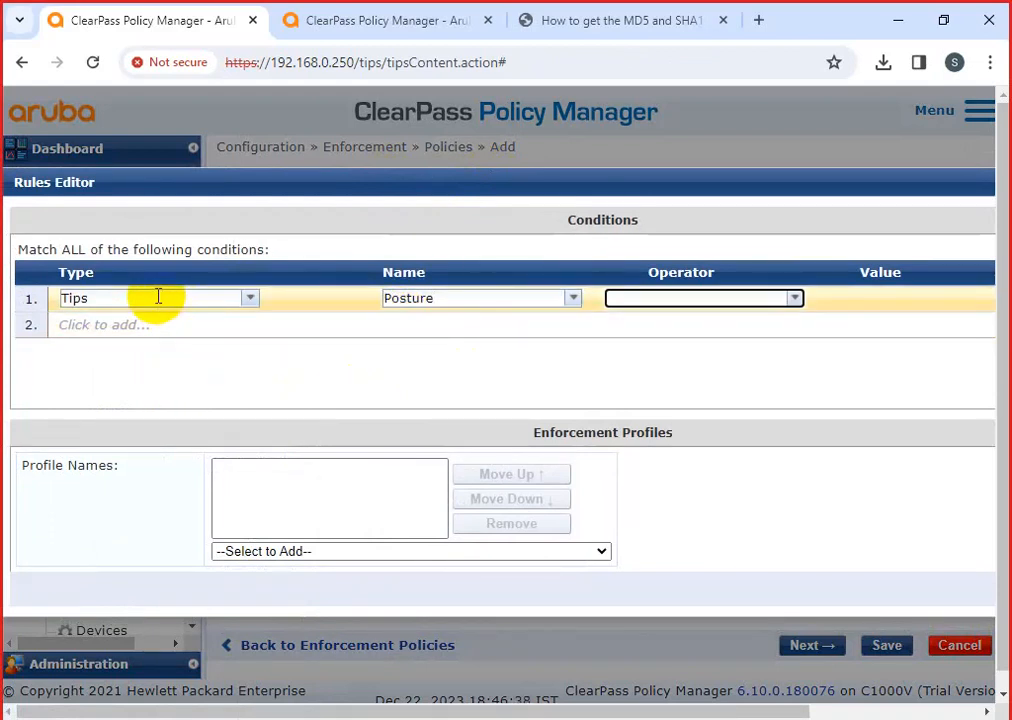
left_click(252, 300)
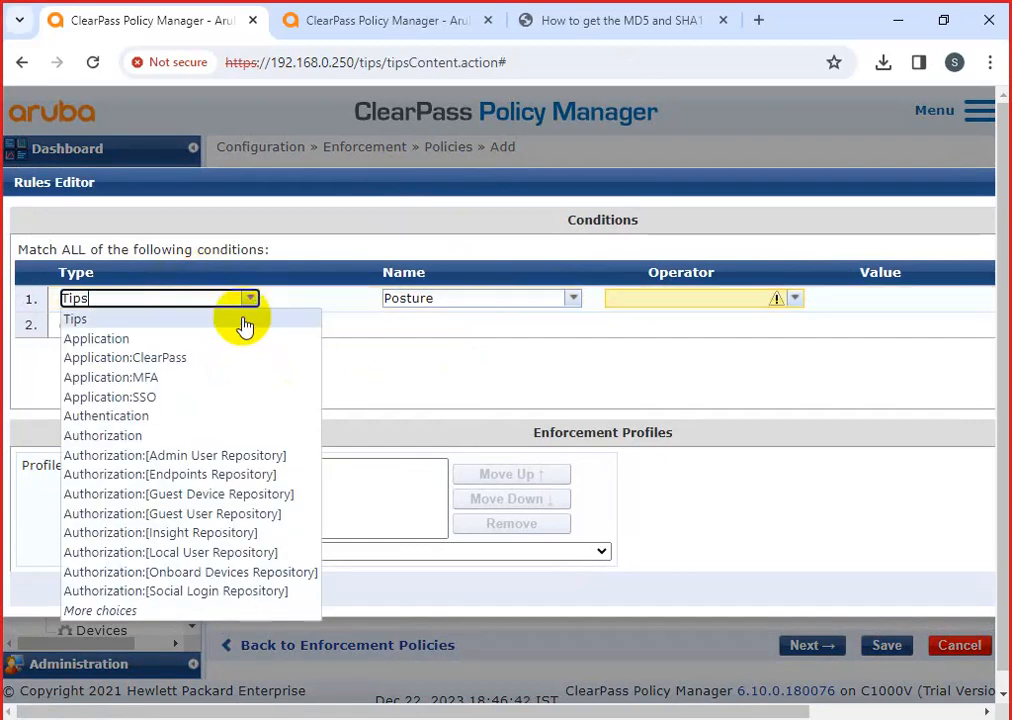
left_click(148, 619)
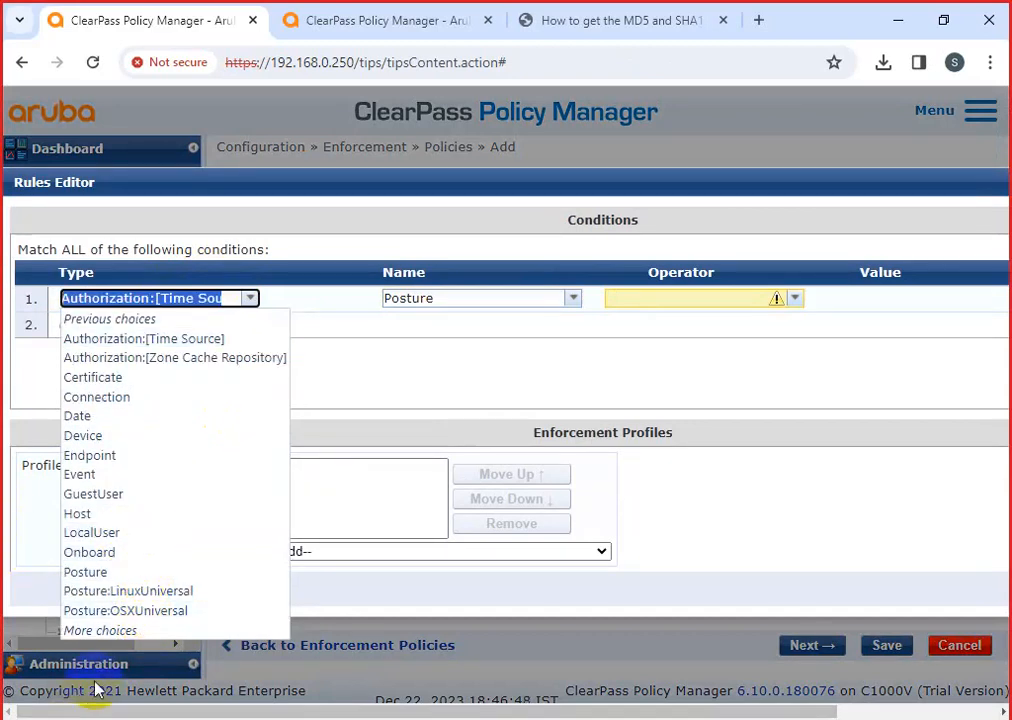
left_click(104, 630)
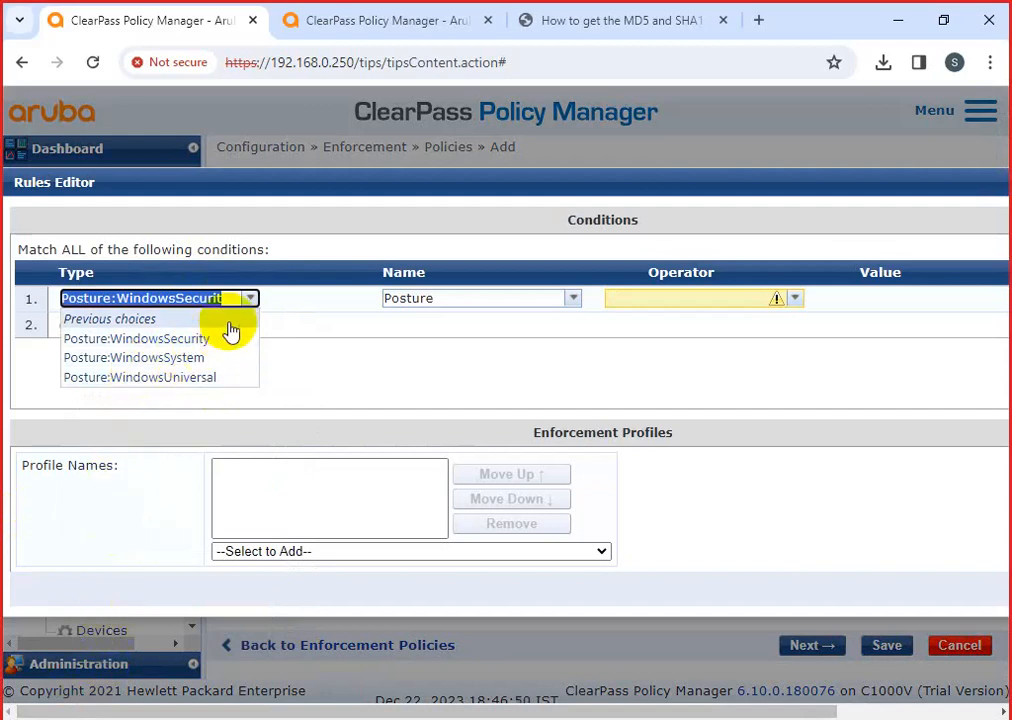
left_click(257, 300)
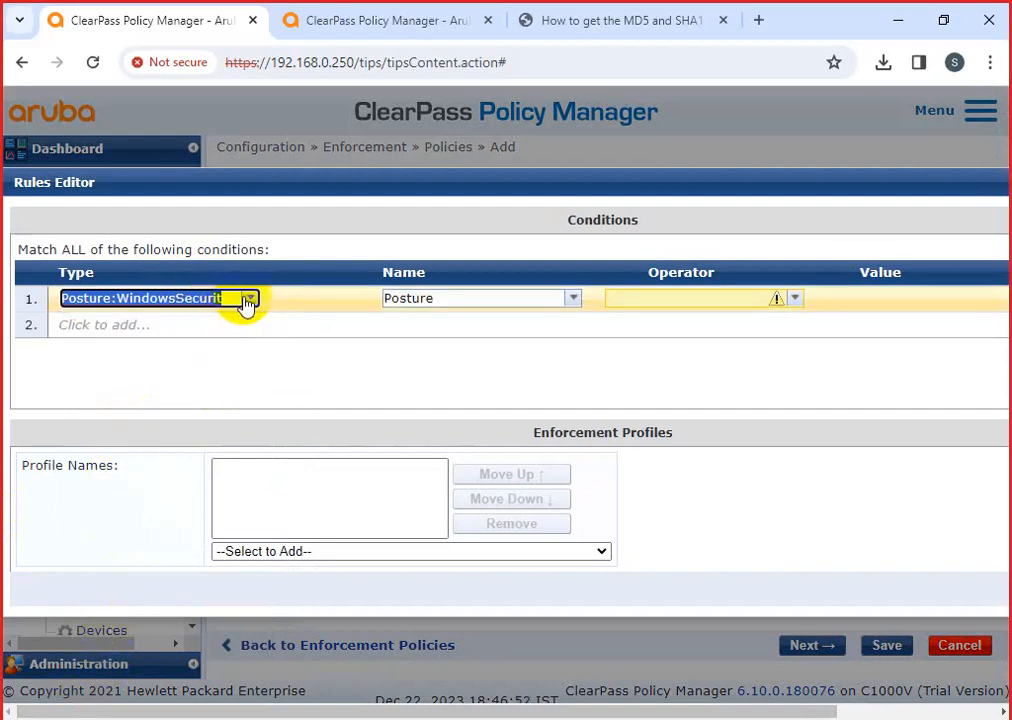
left_click(246, 299)
left_click(91, 322)
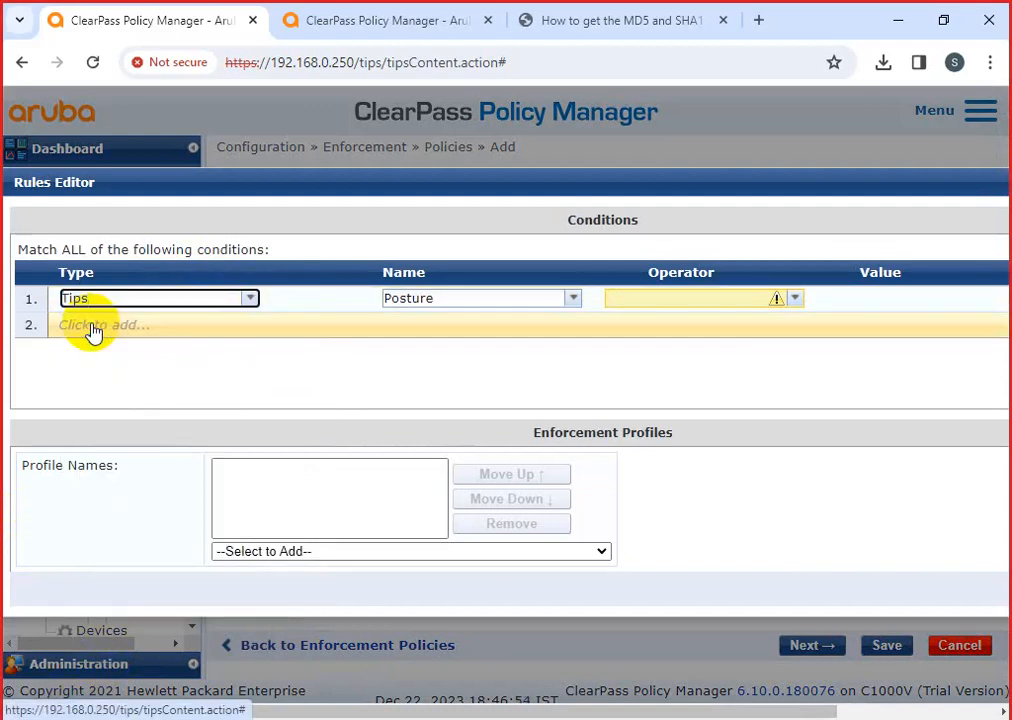
Set the operator of the Tips Posture condition to EQUALS
left_click(464, 297)
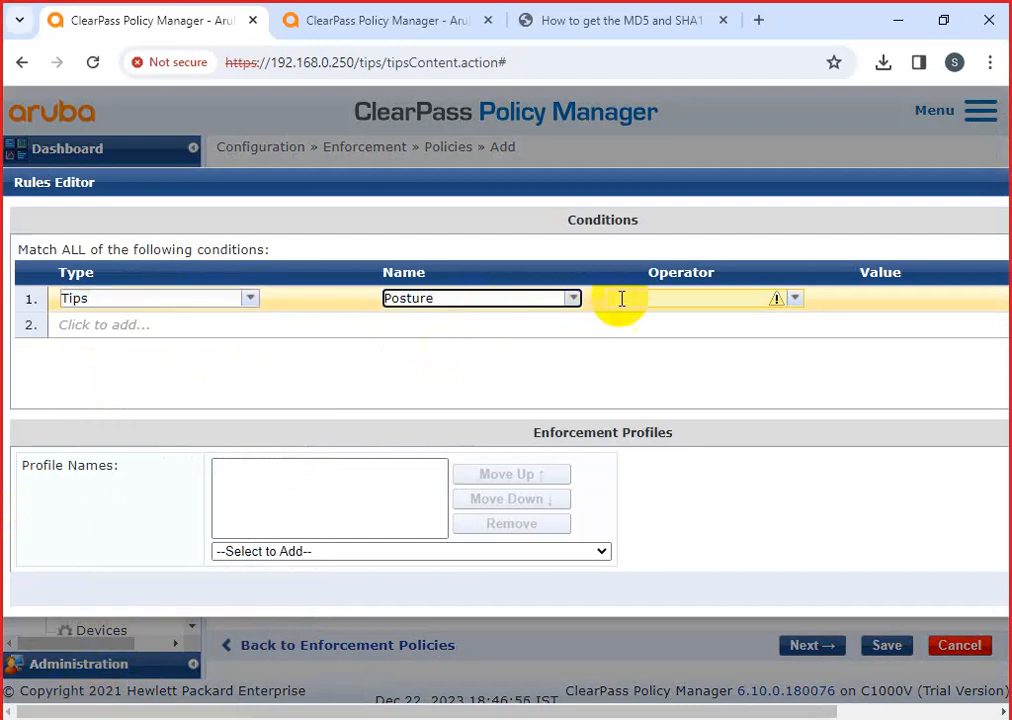
left_click(708, 297)
left_click(793, 297)
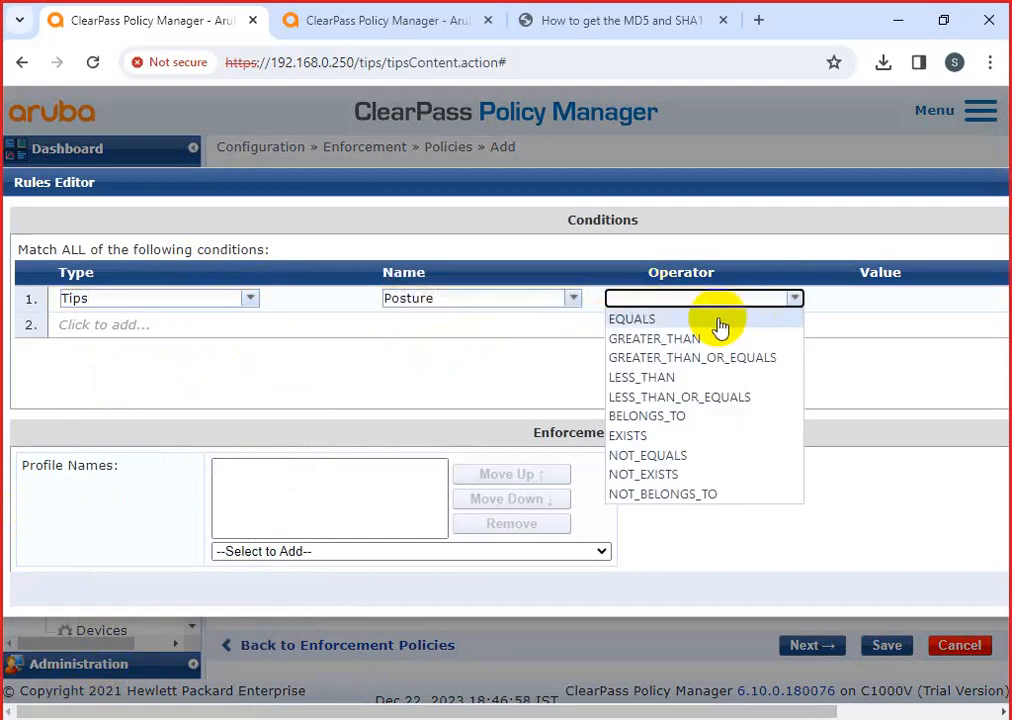
left_click(752, 325)
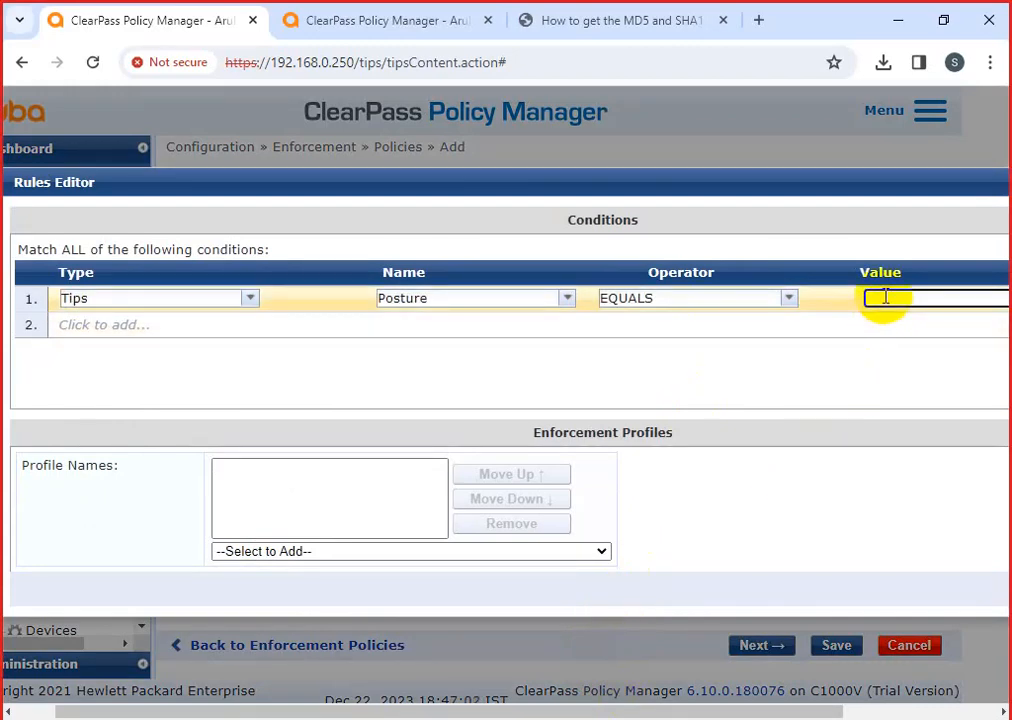
left_click_drag(788, 712, 1003, 712)
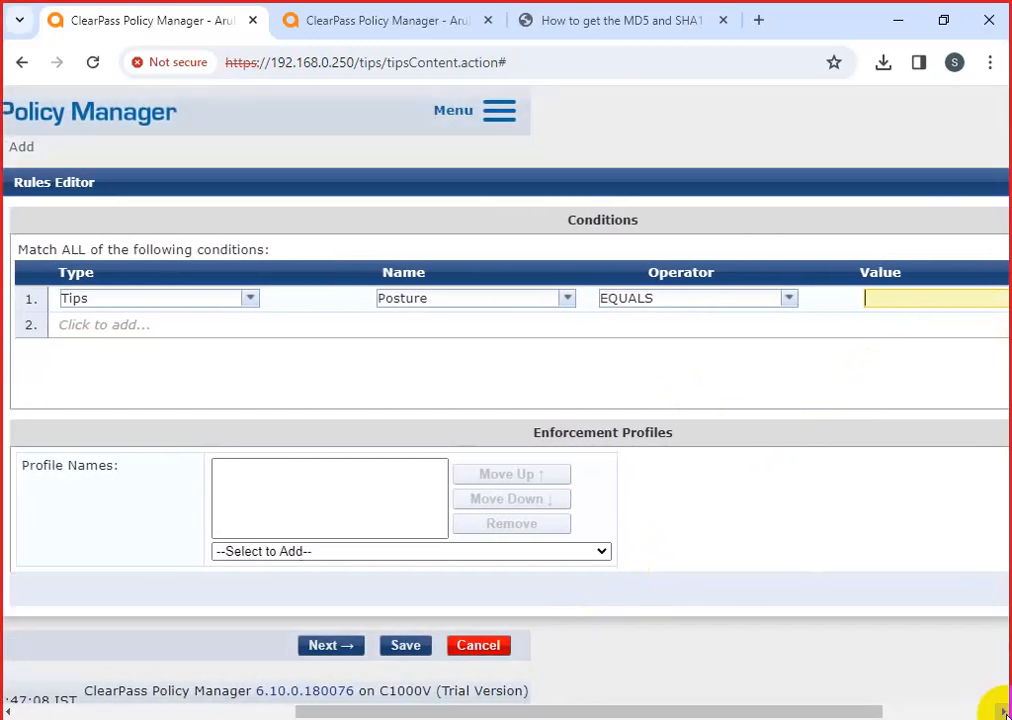
left_click(886, 299)
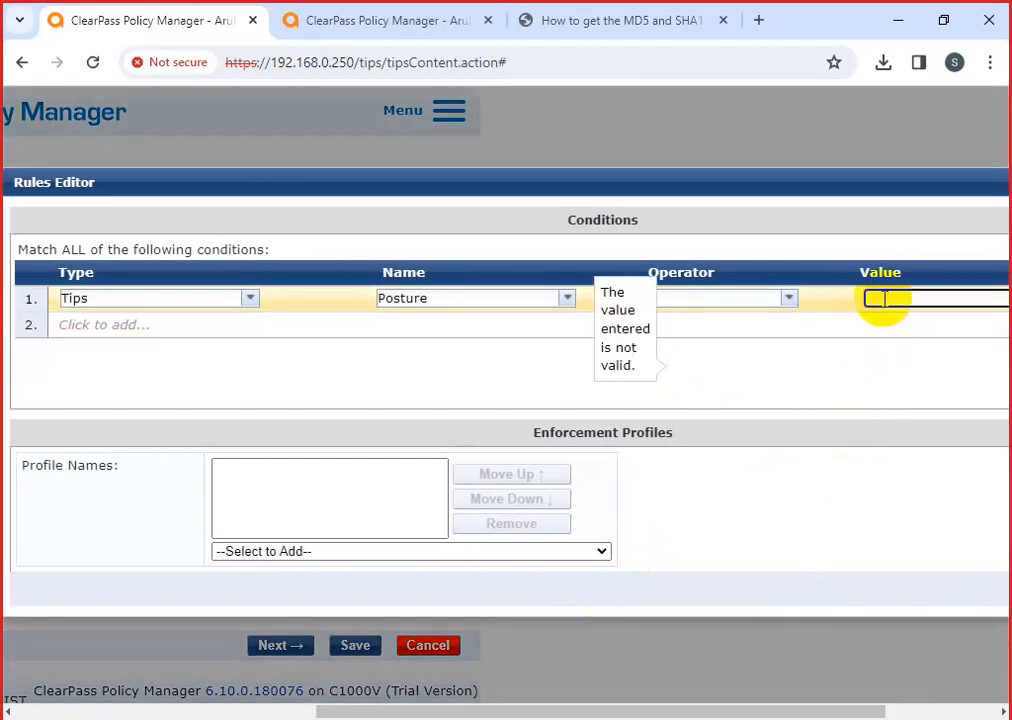
left_click(790, 306)
left_click(793, 307)
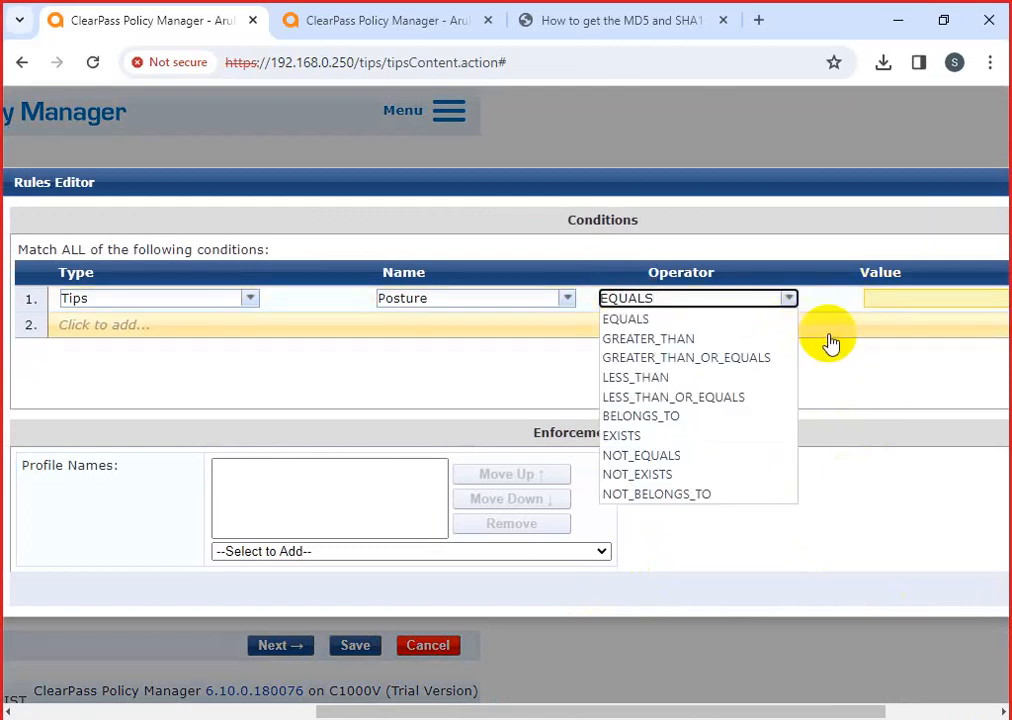
left_click(874, 327)
left_click(904, 296)
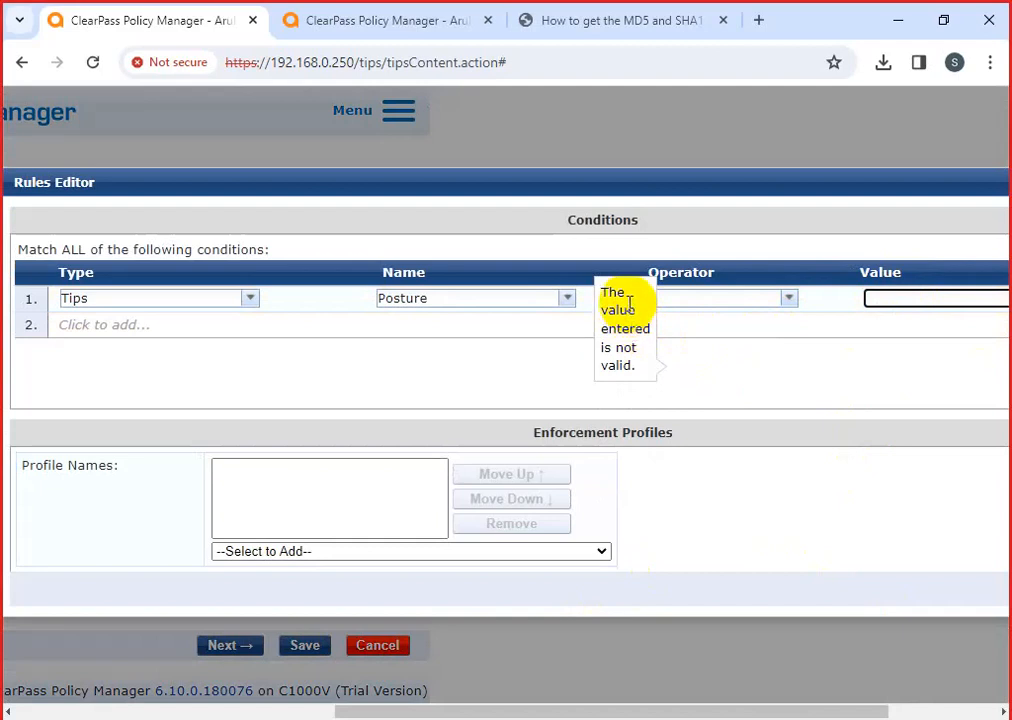
left_click(944, 20)
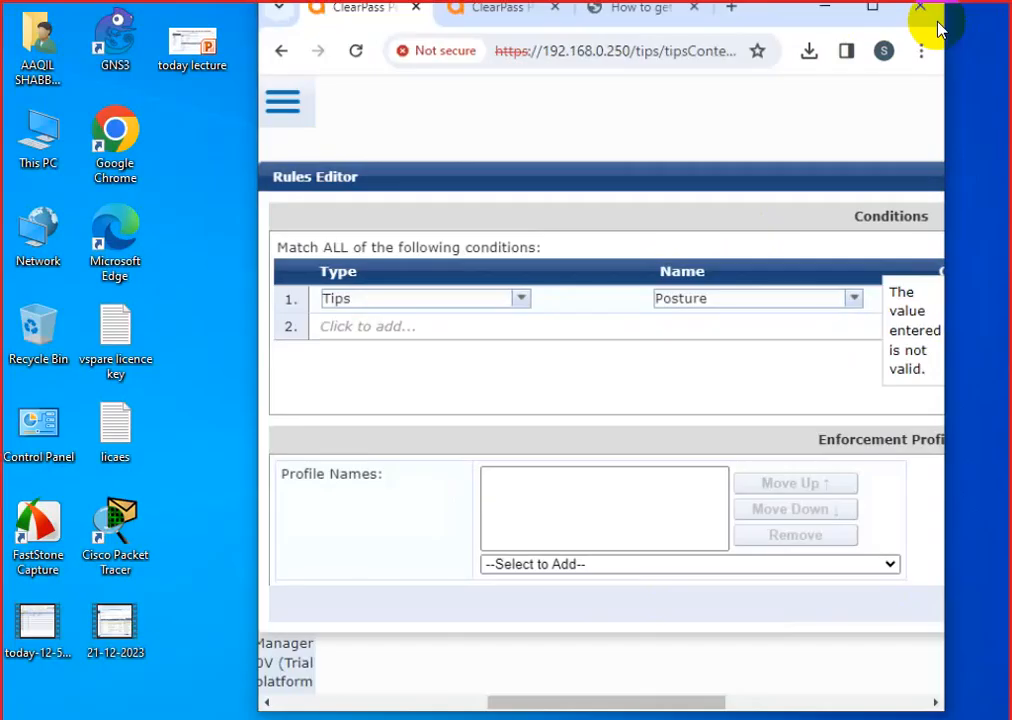
left_click_drag(635, 702, 737, 705)
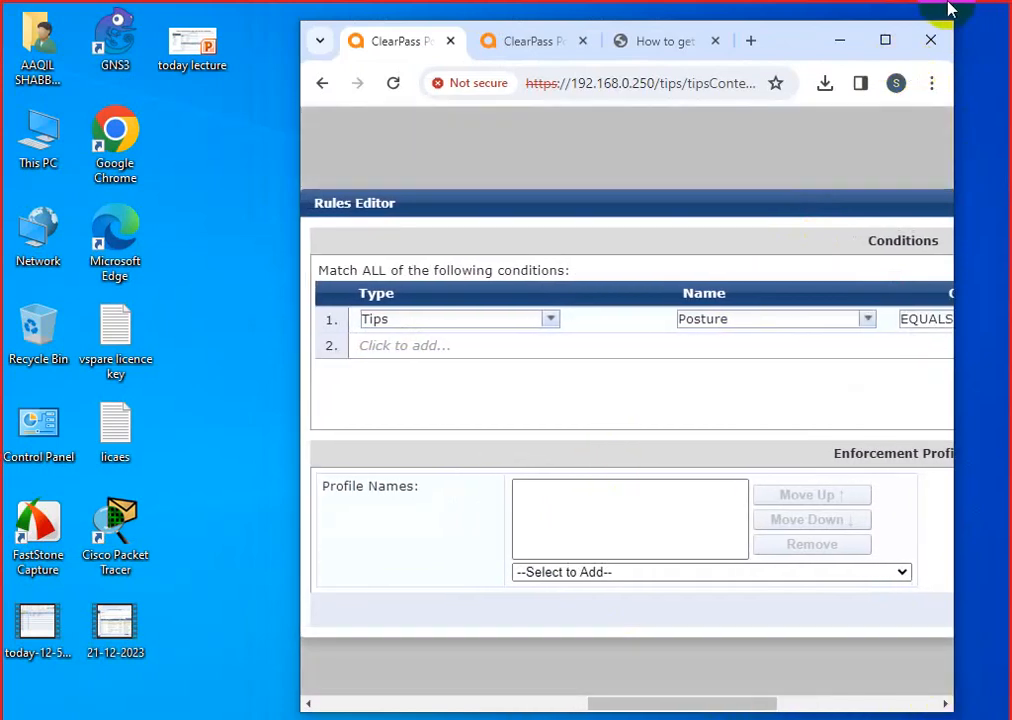
left_click(885, 40)
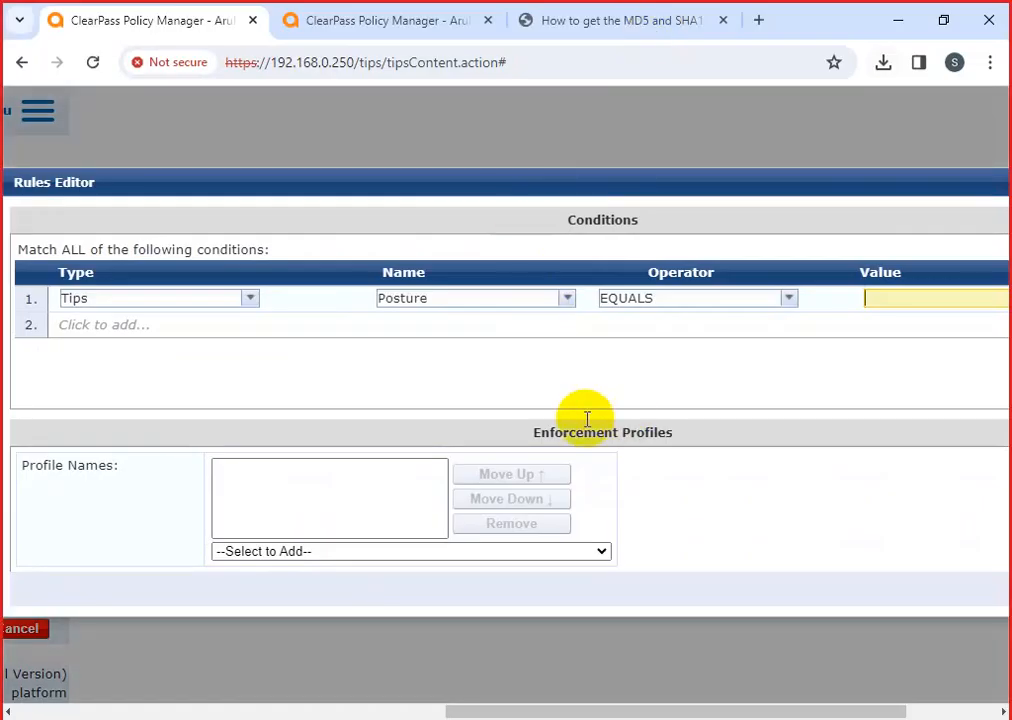
Set the value of the Tips Posture condition to QUARANTINE (20)
left_click(879, 297)
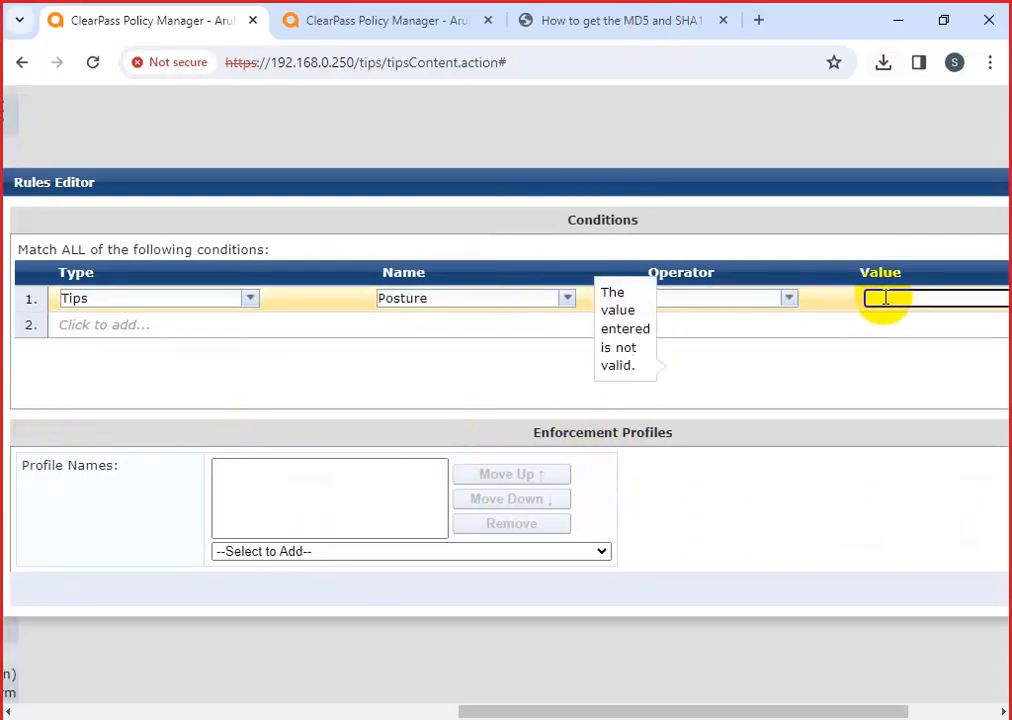
left_click(628, 325)
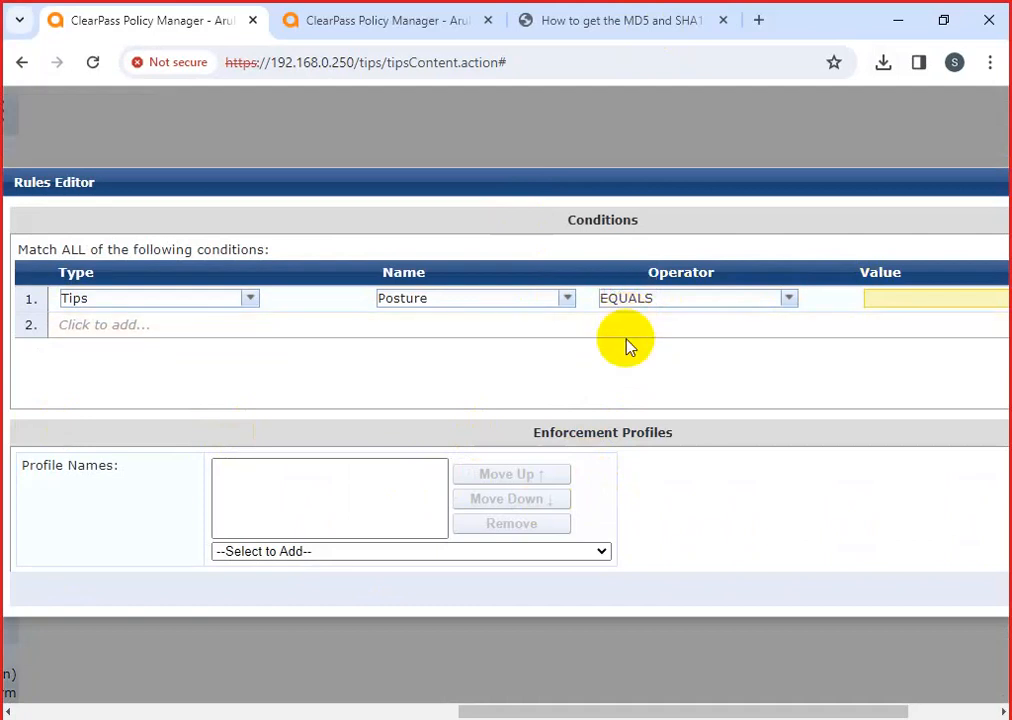
left_click(875, 301)
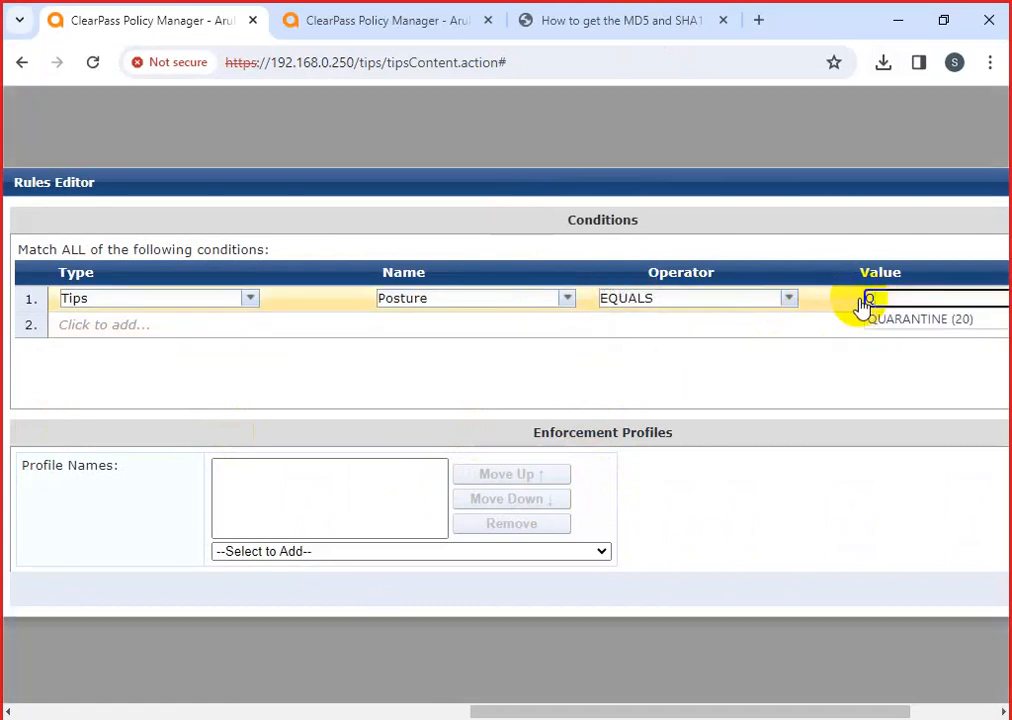
left_click(888, 321)
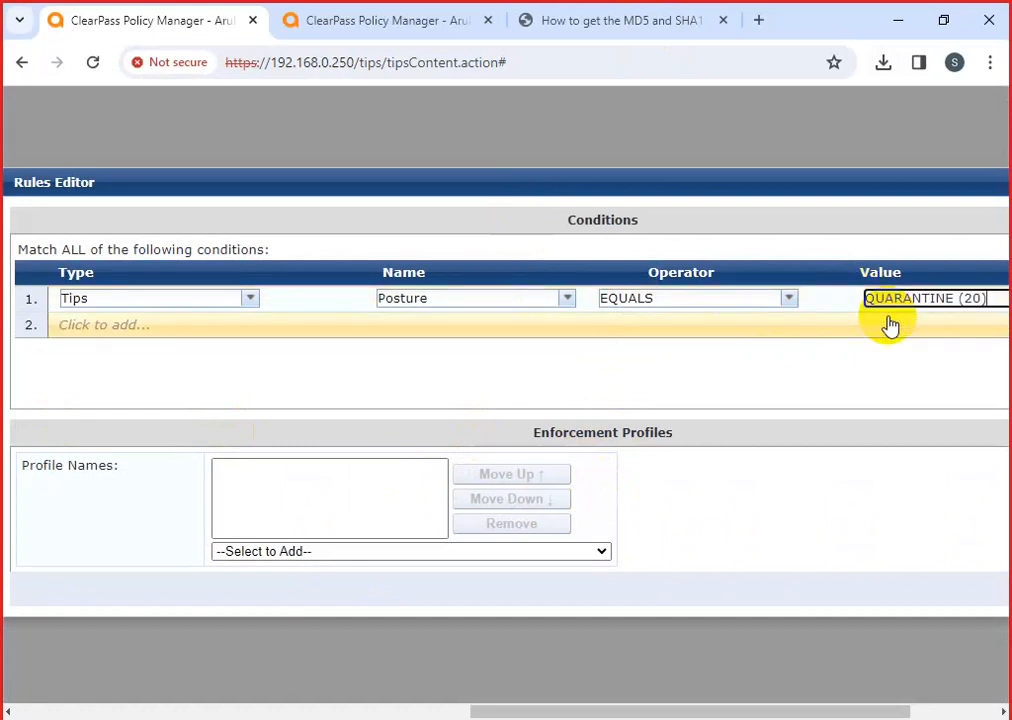
Add [RADIUS] [Deny Access Profile] as the enforcement profile of the quarantine posture rule
left_click(345, 552)
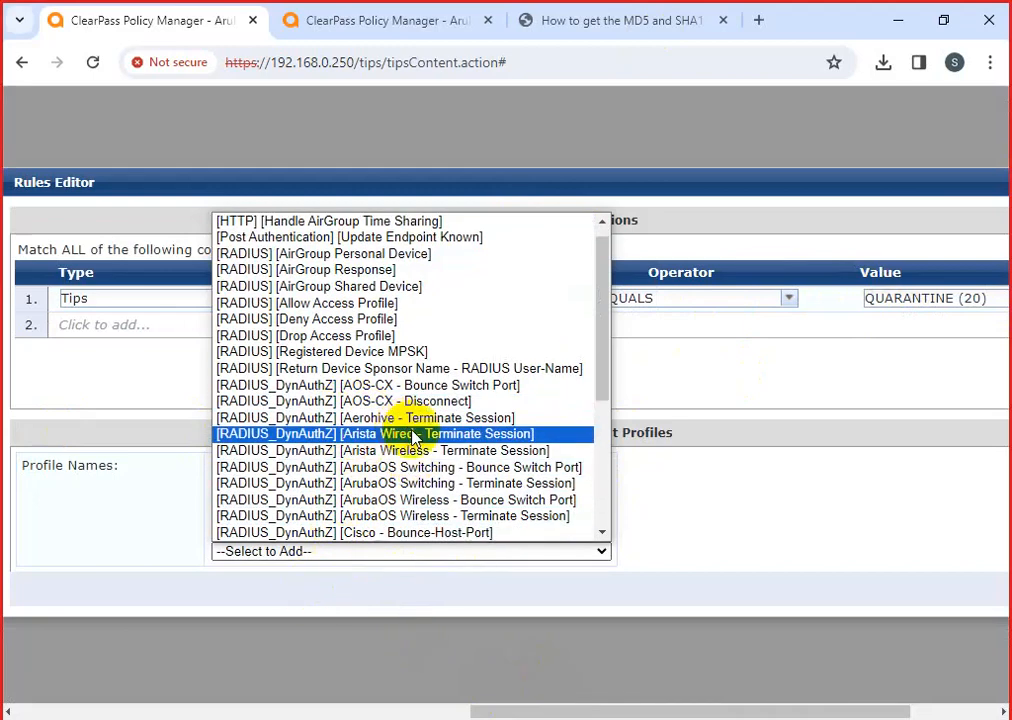
left_click(708, 385)
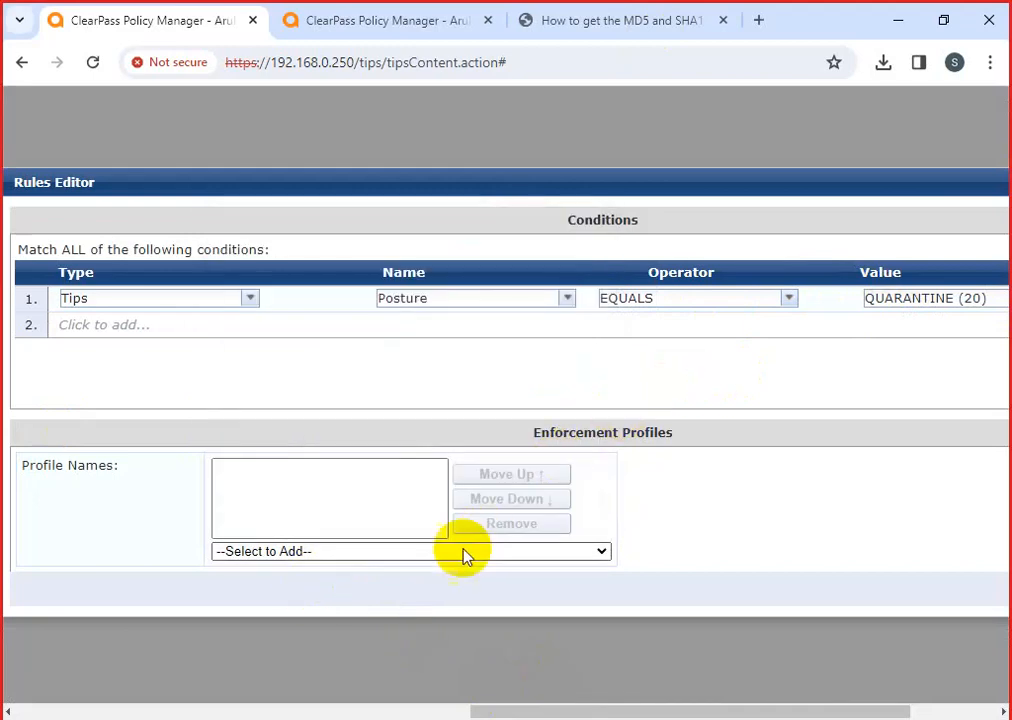
left_click(384, 552)
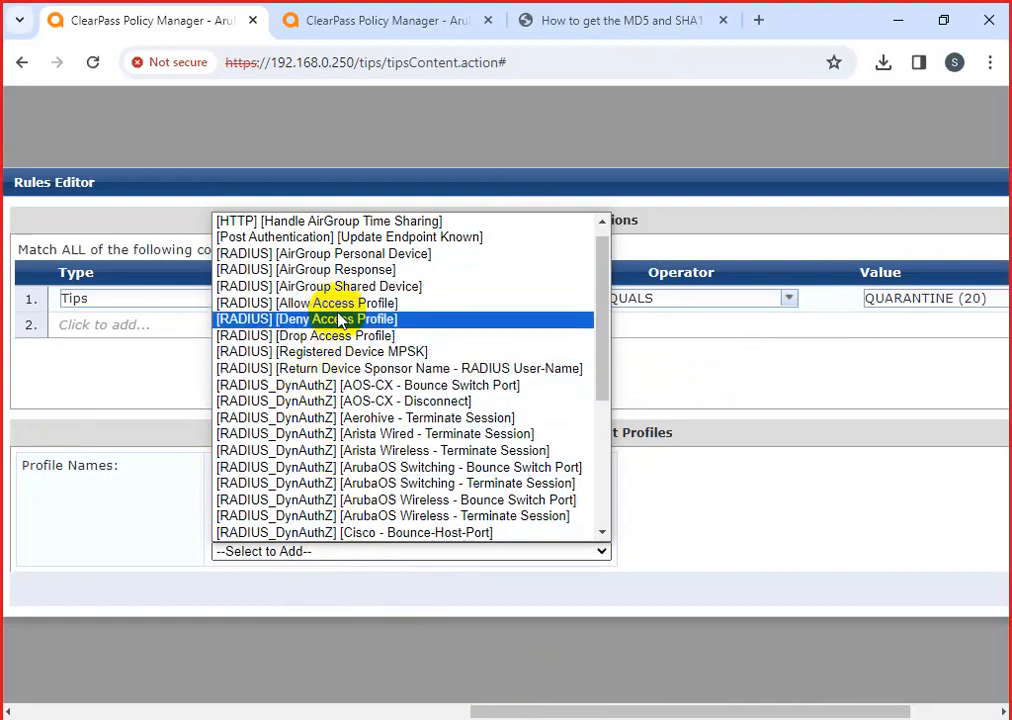
left_click(342, 319)
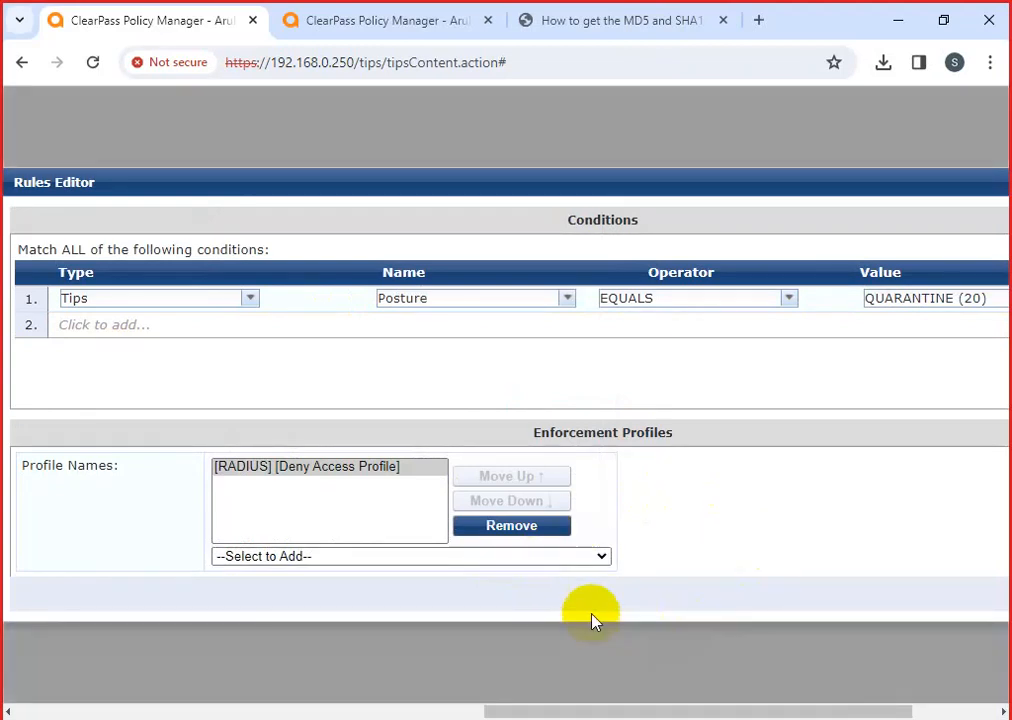
Save the Tips Posture condition and the rule that contains it
left_click_drag(764, 181, 527, 182)
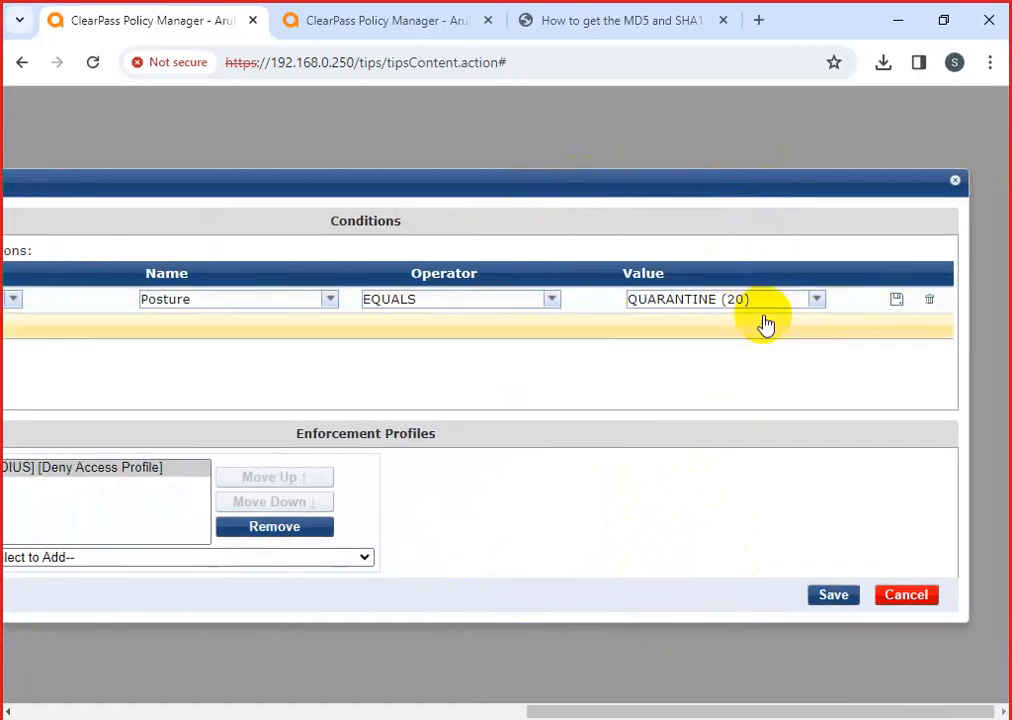
left_click(896, 300)
left_click(834, 597)
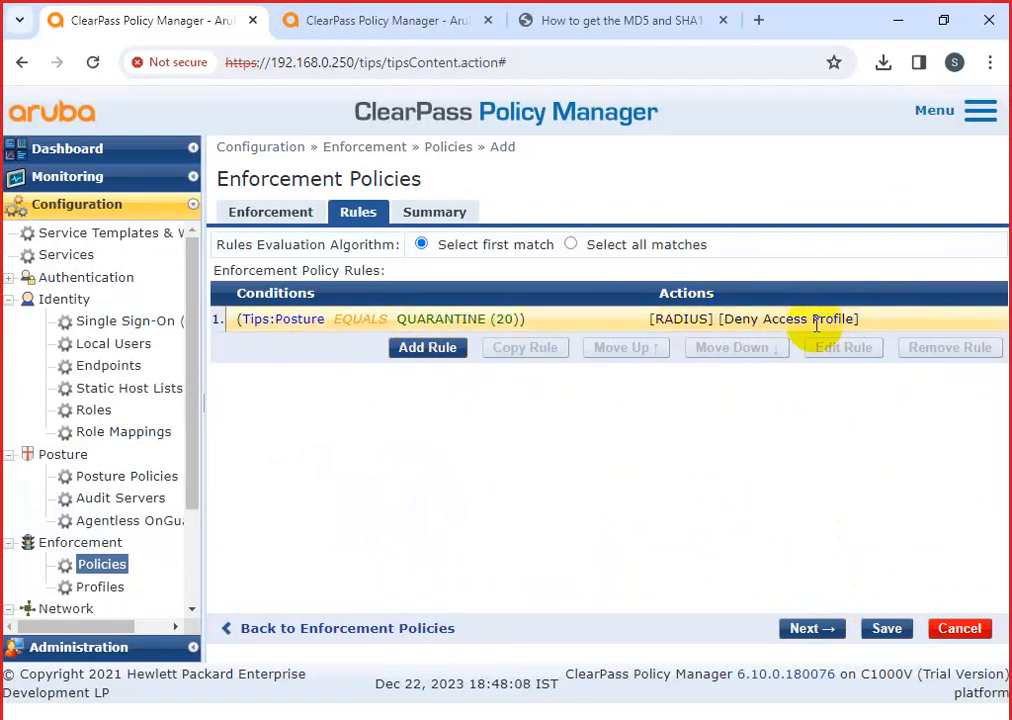
Reopen the quarantine posture rule for editing and add a second condition with the type Endpoint
left_click(442, 350)
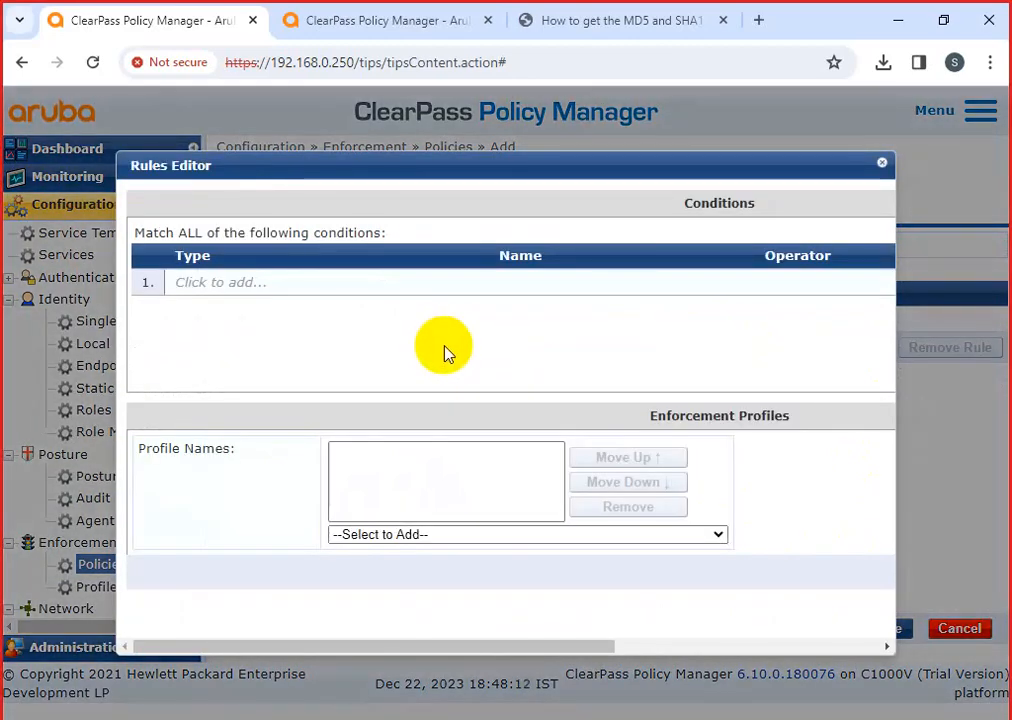
left_click(882, 163)
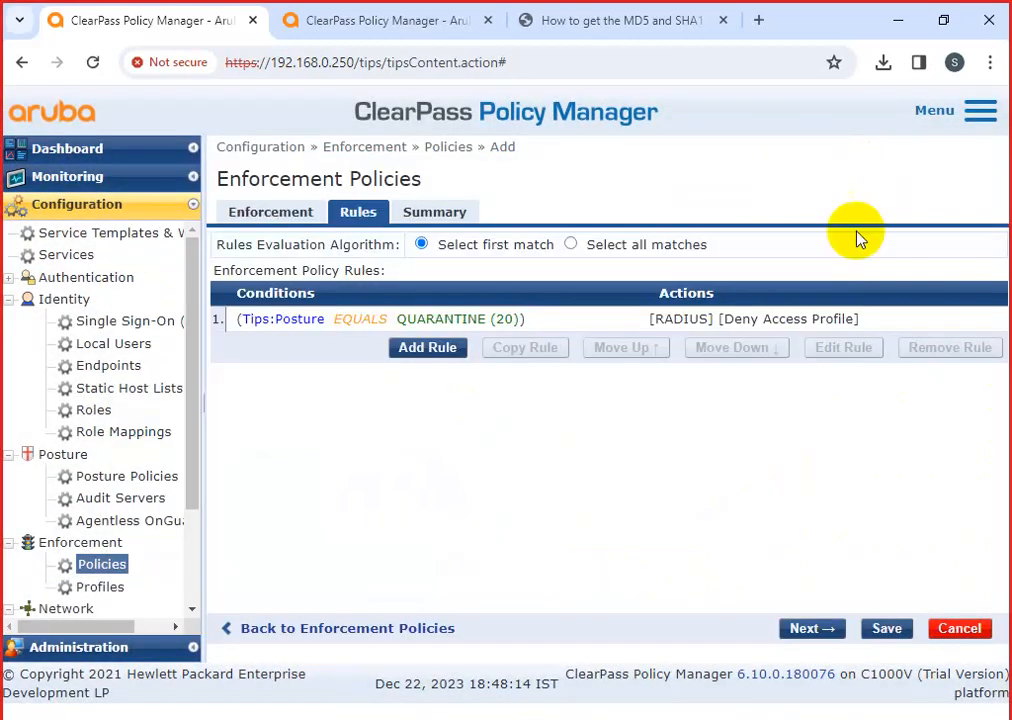
left_click(522, 320)
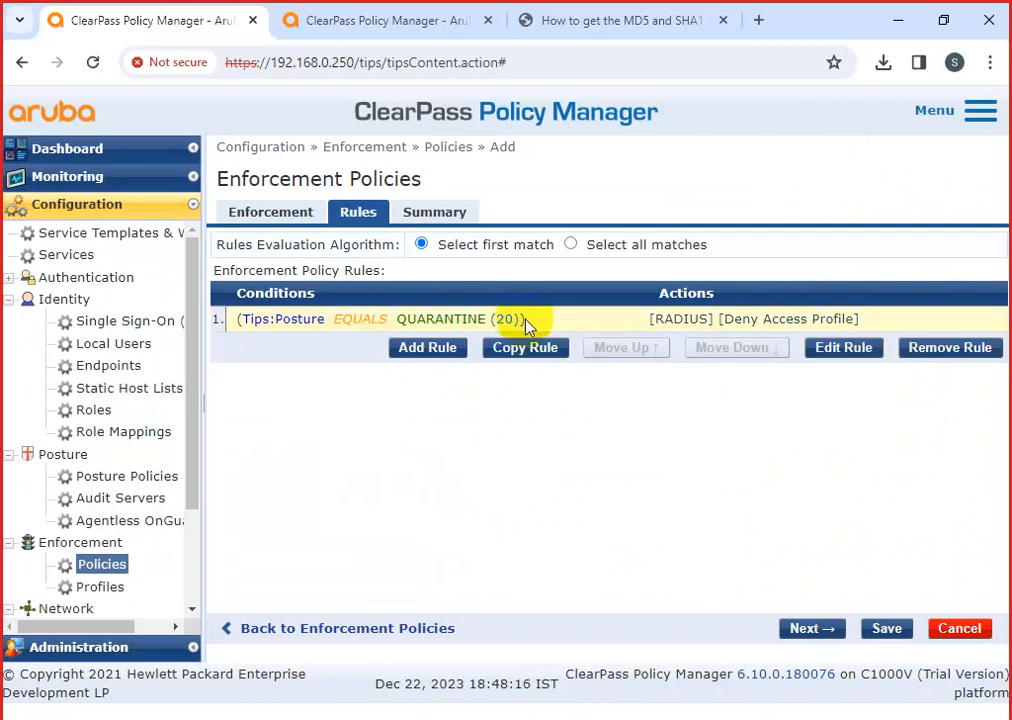
left_click(840, 355)
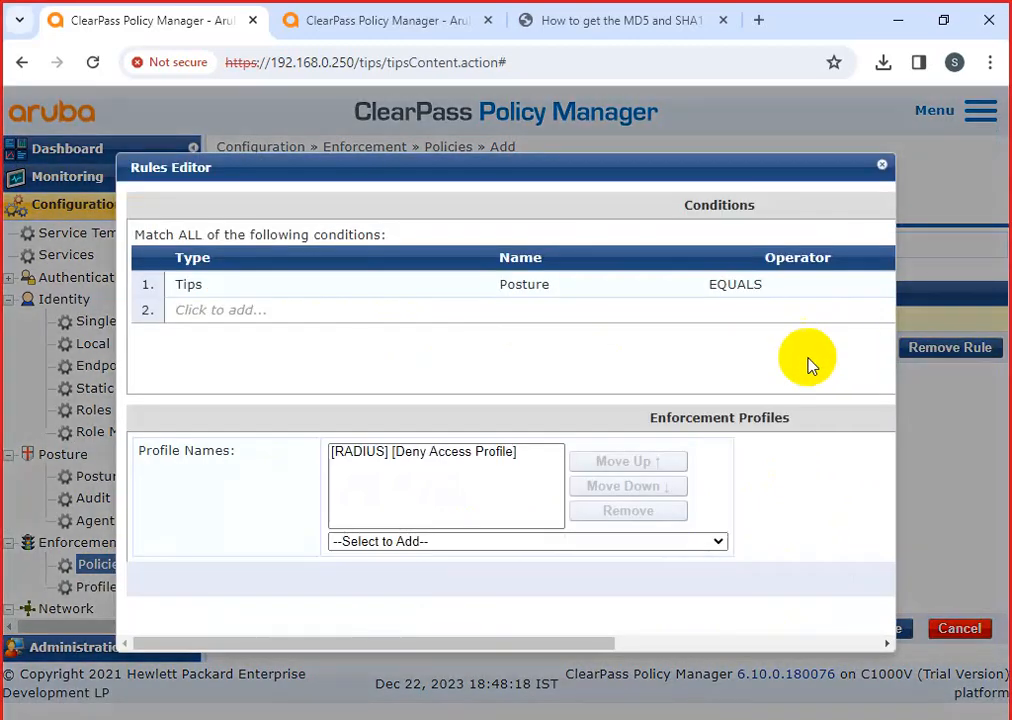
left_click(216, 312)
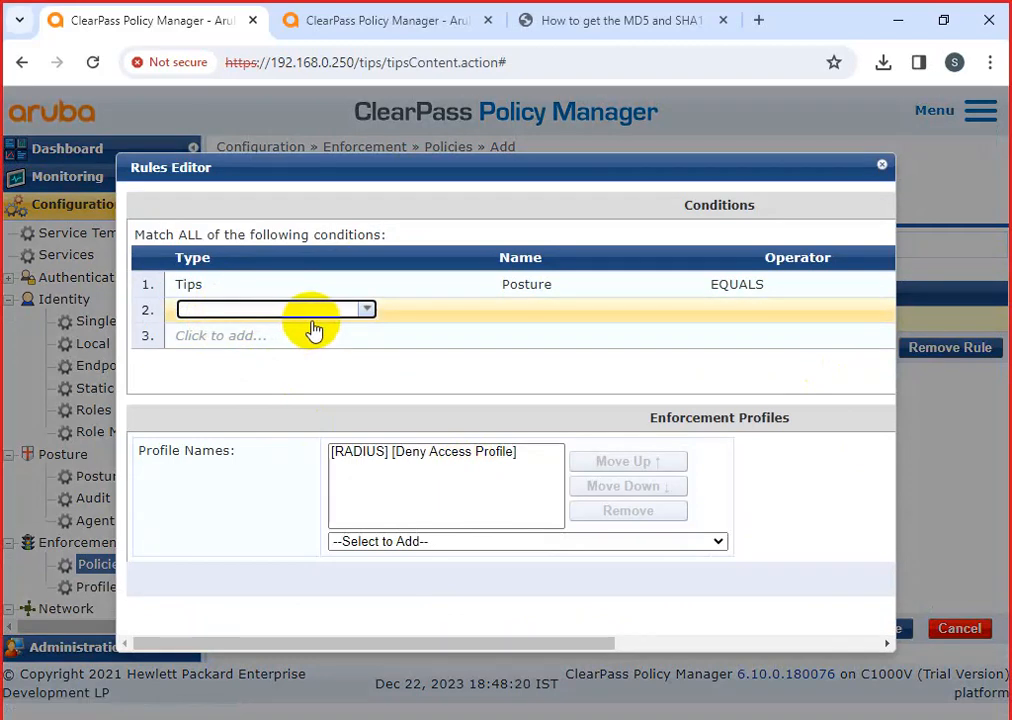
left_click(366, 310)
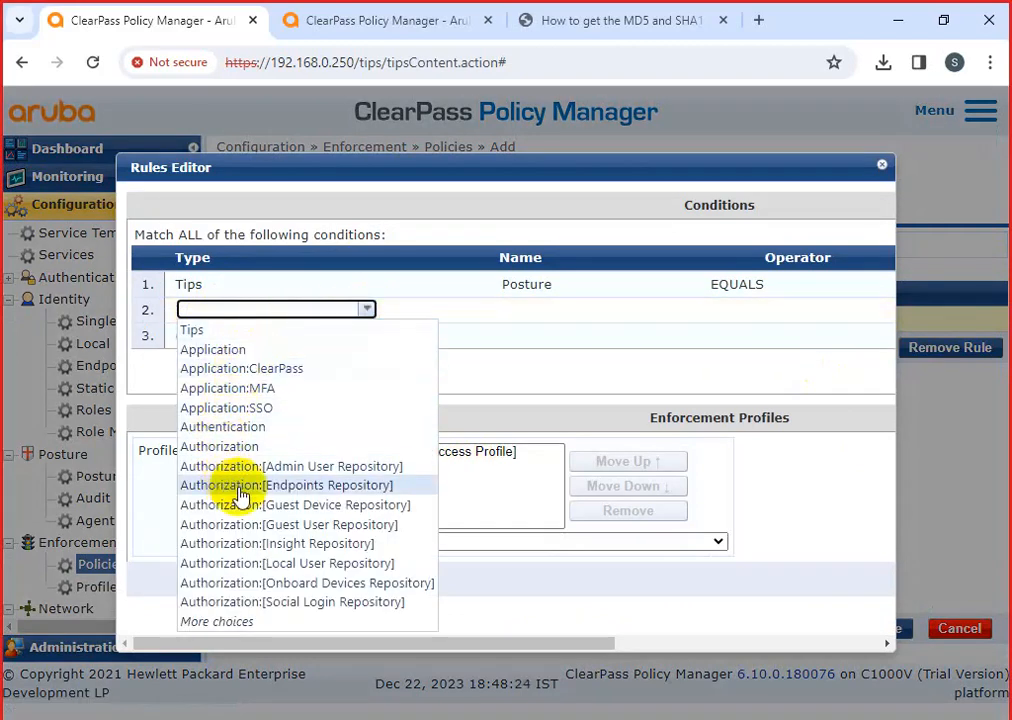
left_click(246, 619)
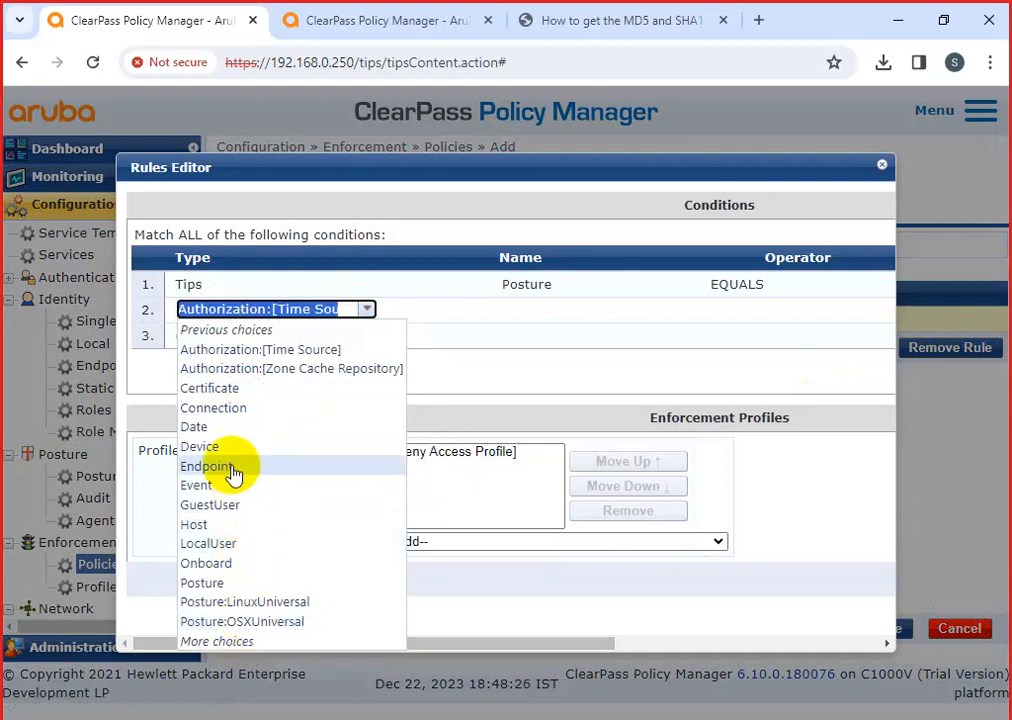
left_click(242, 641)
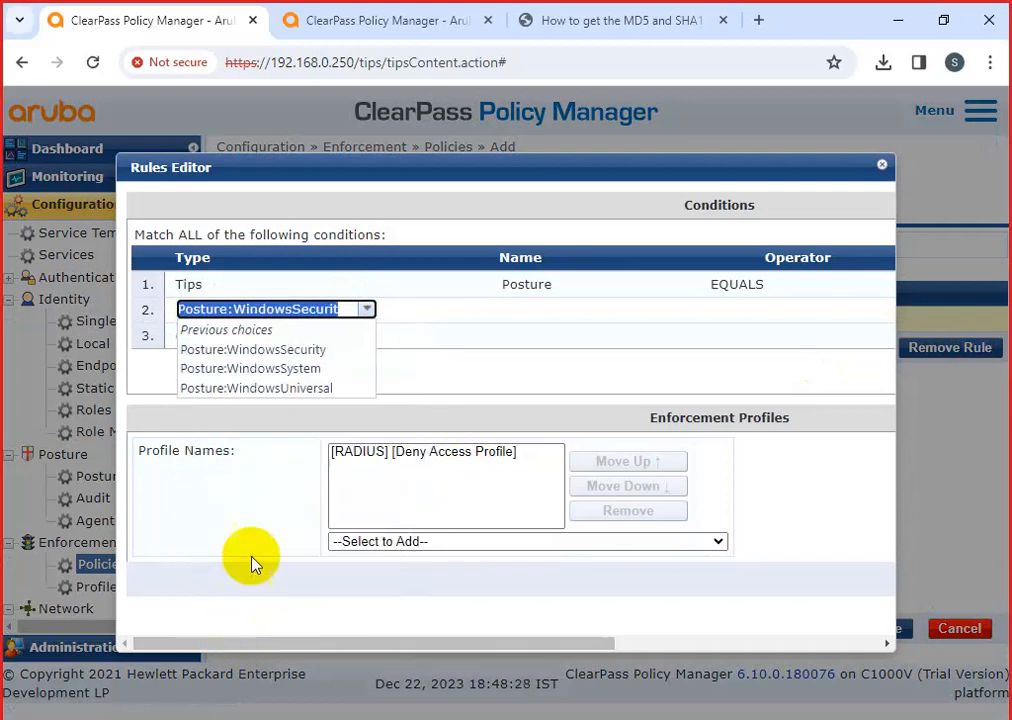
left_click(366, 312)
left_click(366, 312)
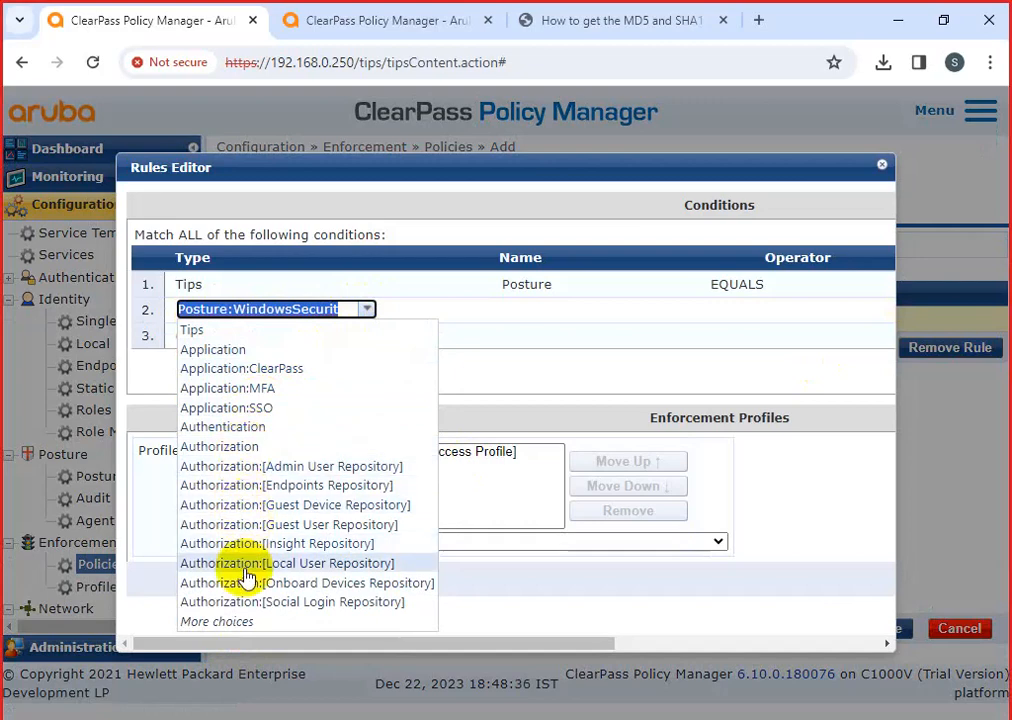
left_click(249, 635)
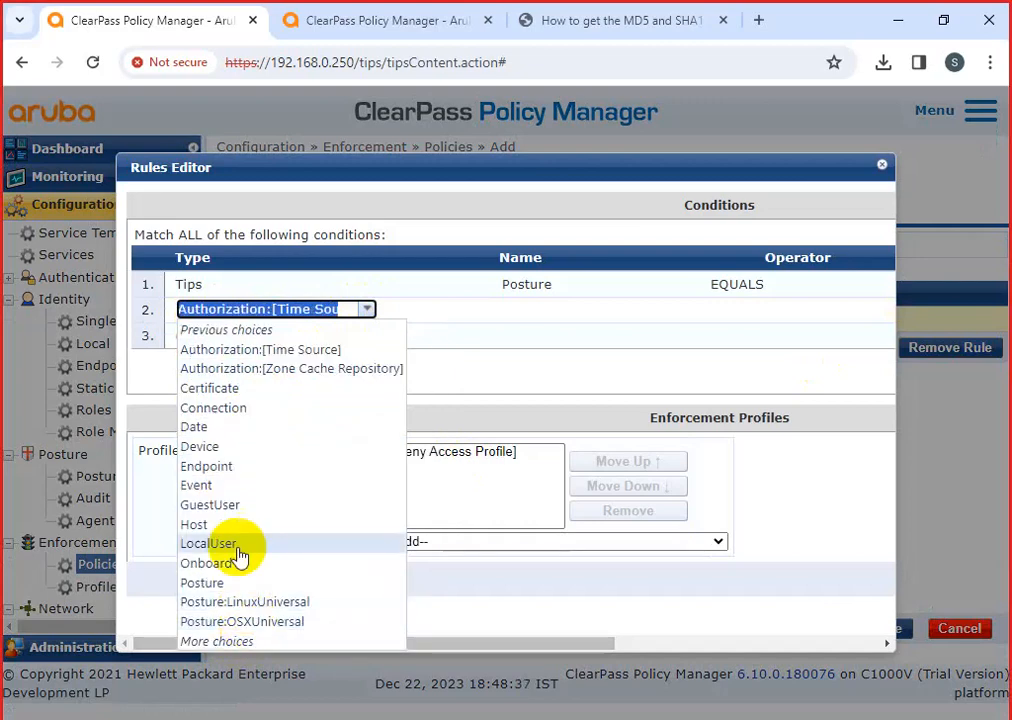
left_click(237, 470)
Look through all attribute names offered for the Endpoint condition
left_click(686, 311)
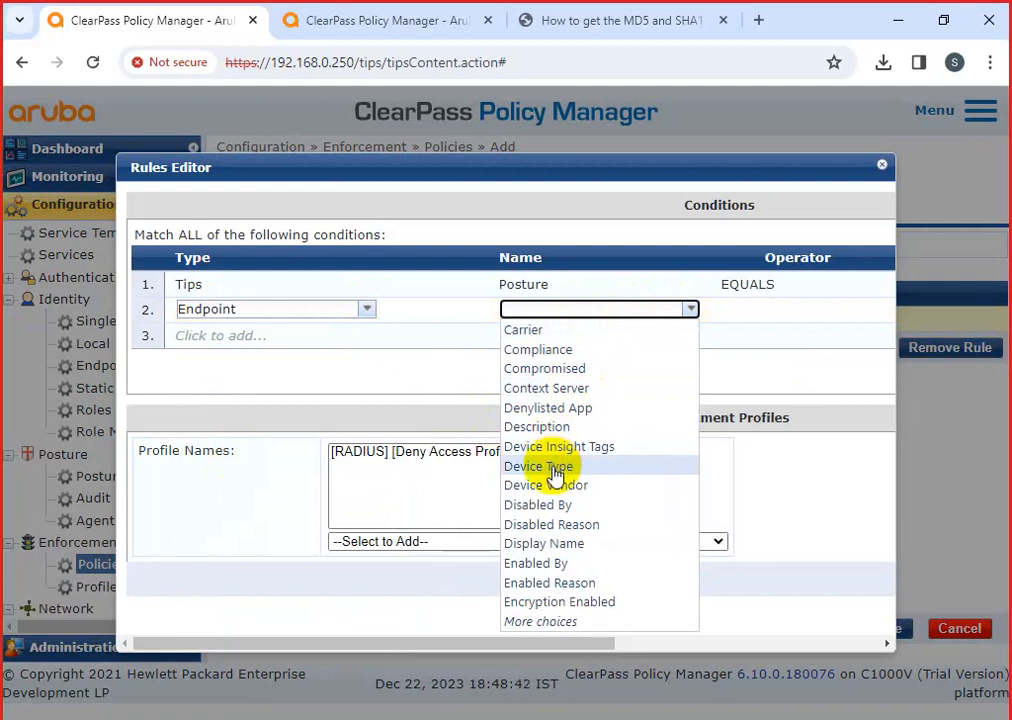
left_click(548, 622)
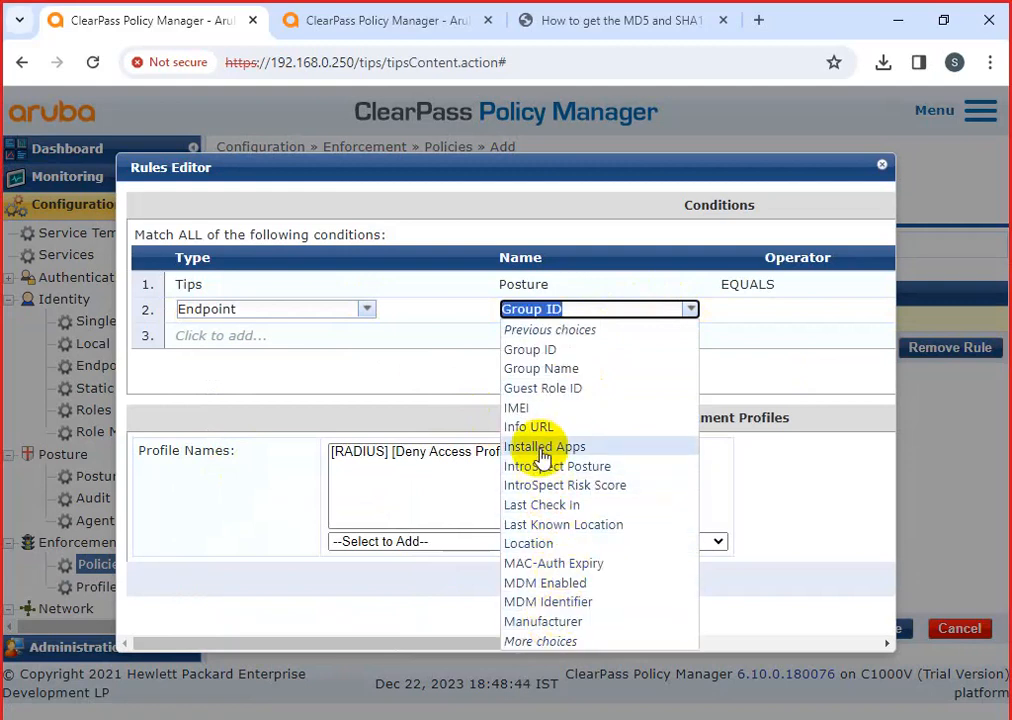
left_click(550, 641)
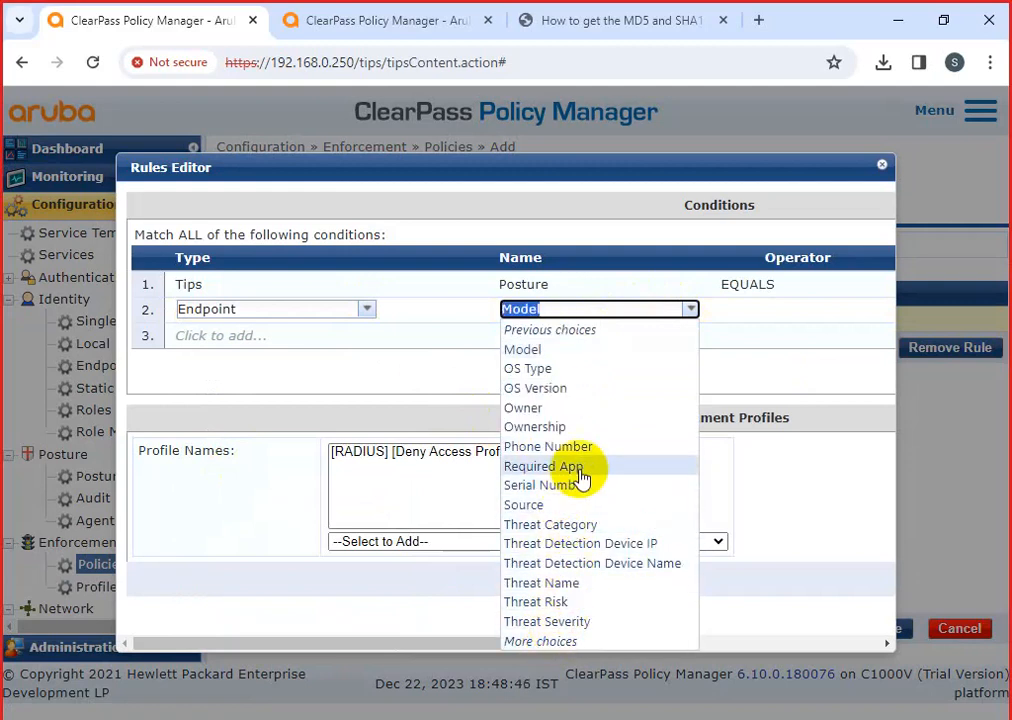
left_click(555, 643)
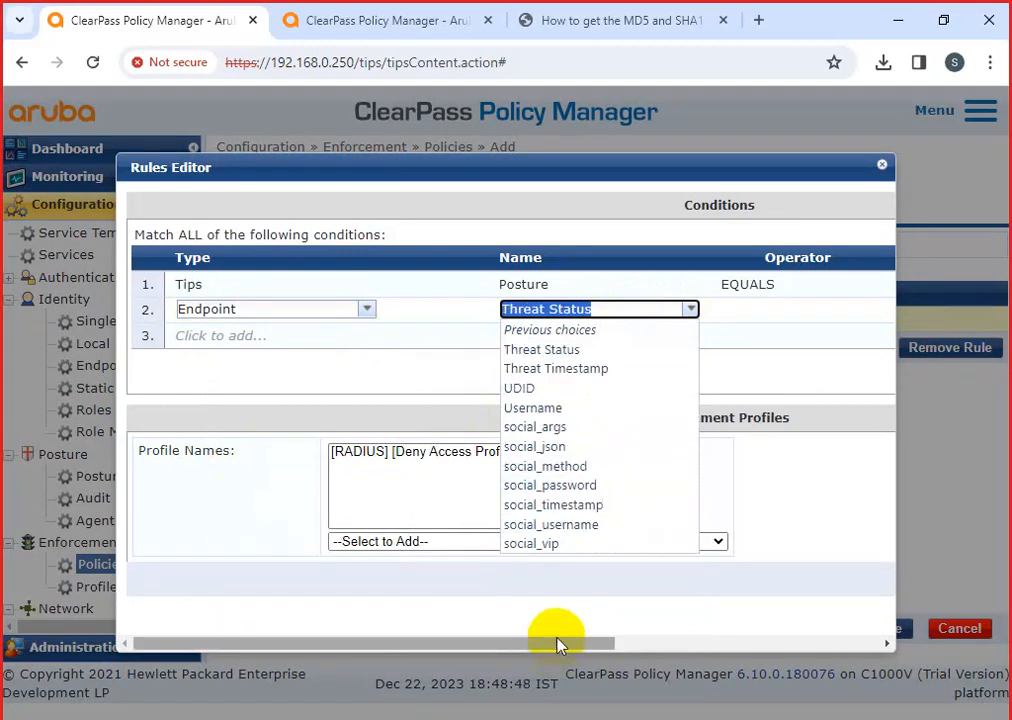
left_click(690, 310)
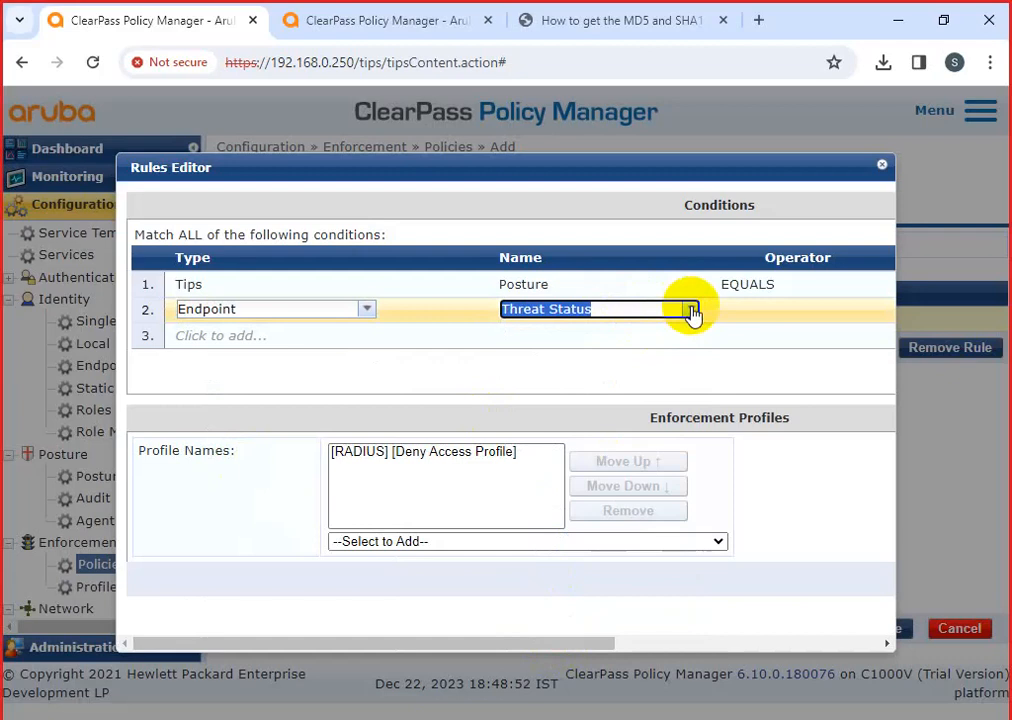
Review the condition types available for the rule's second condition and choose Endpoint again
left_click(368, 310)
left_click(356, 313)
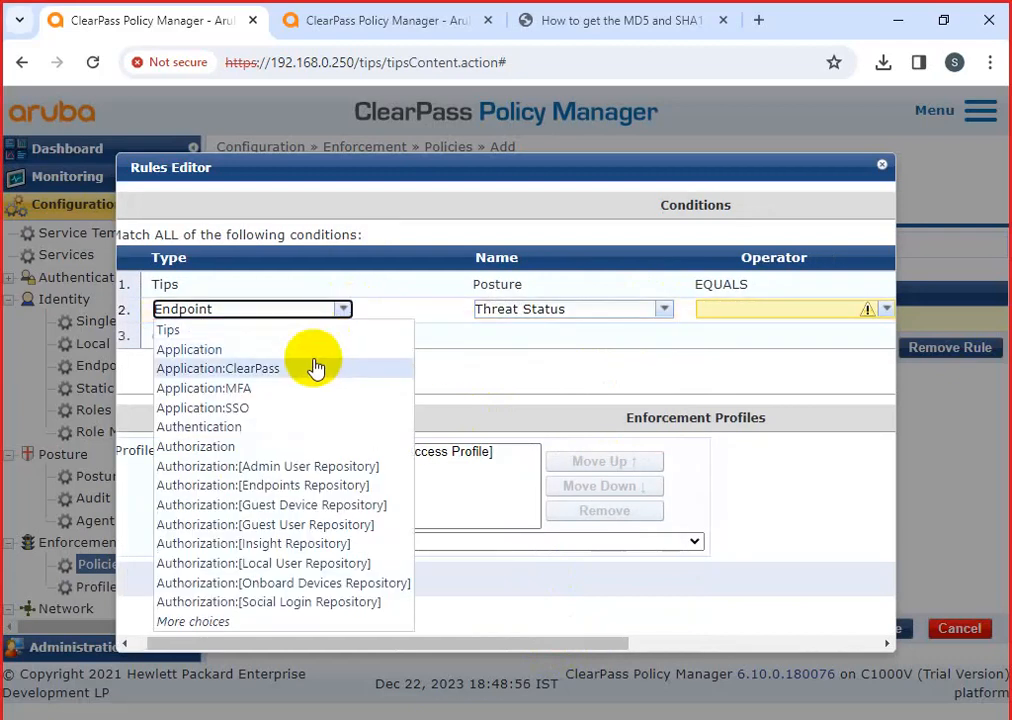
left_click(215, 630)
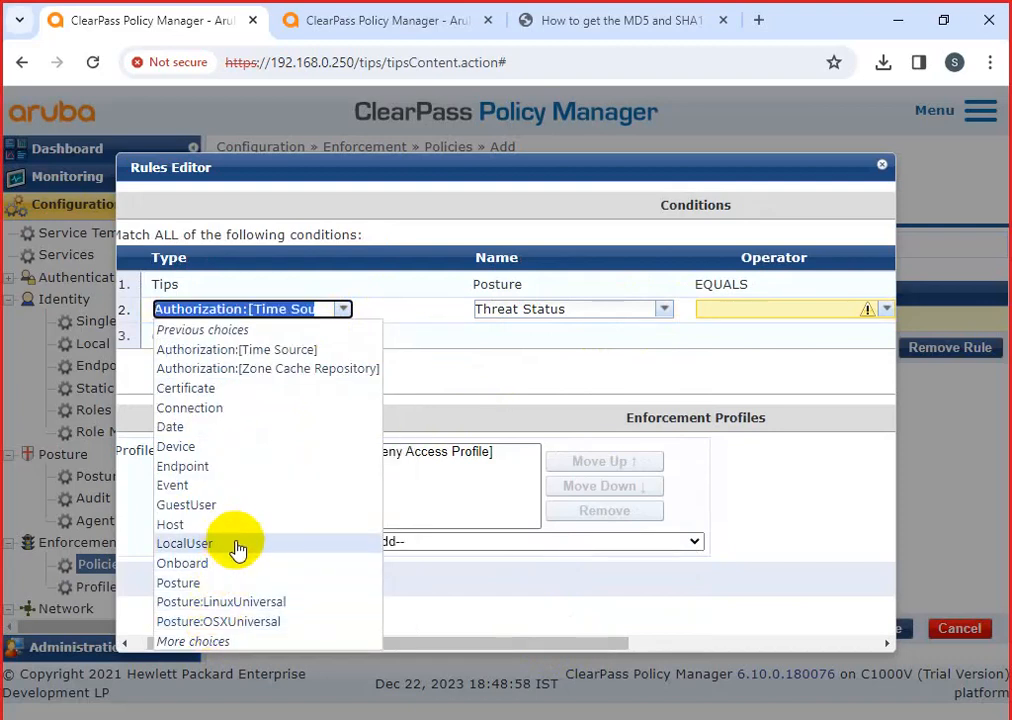
left_click(230, 642)
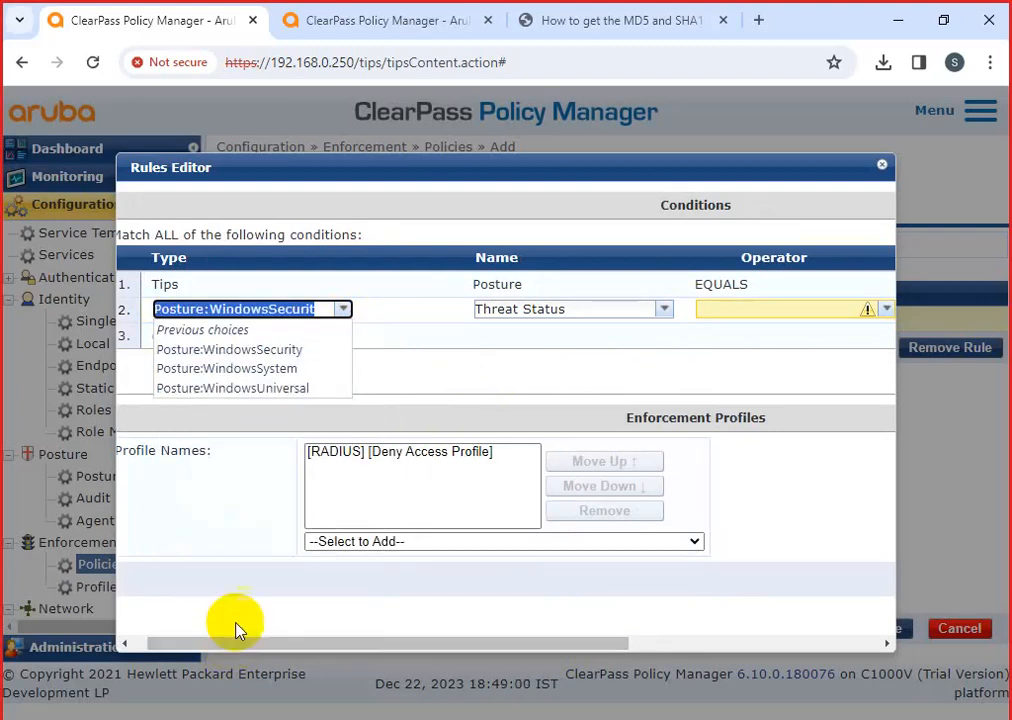
left_click(346, 311)
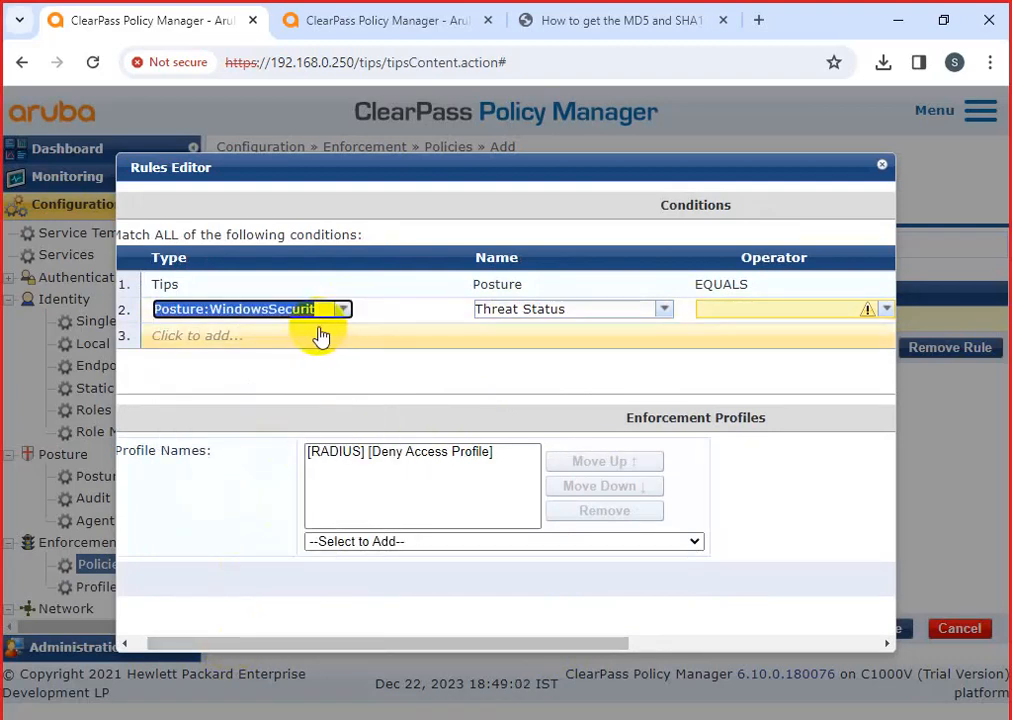
left_click(344, 310)
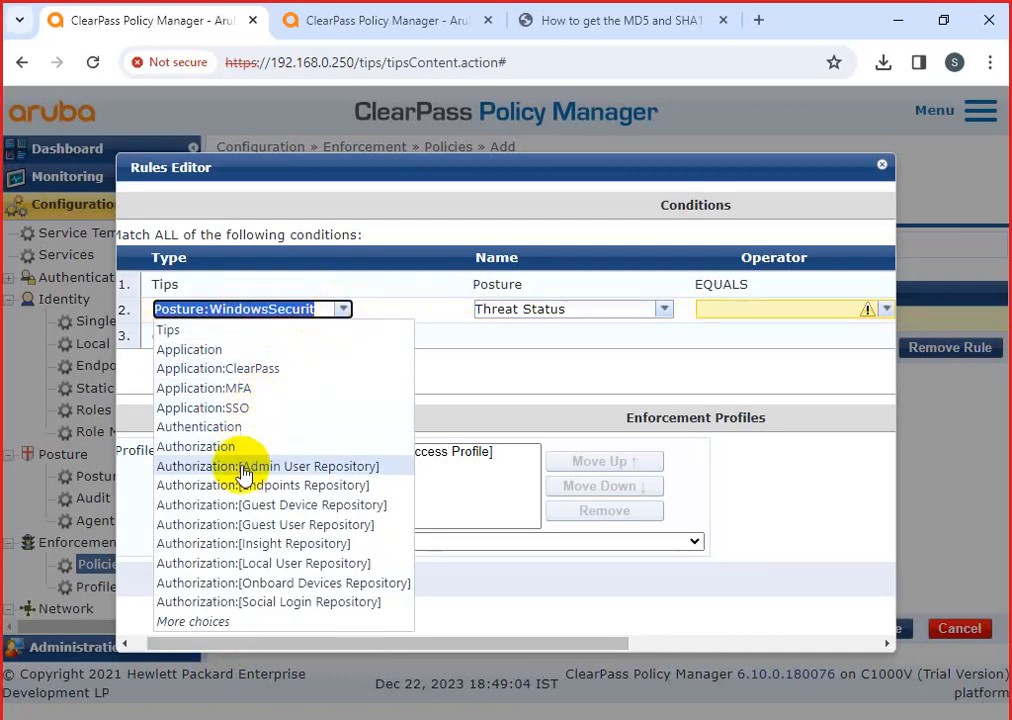
left_click(205, 621)
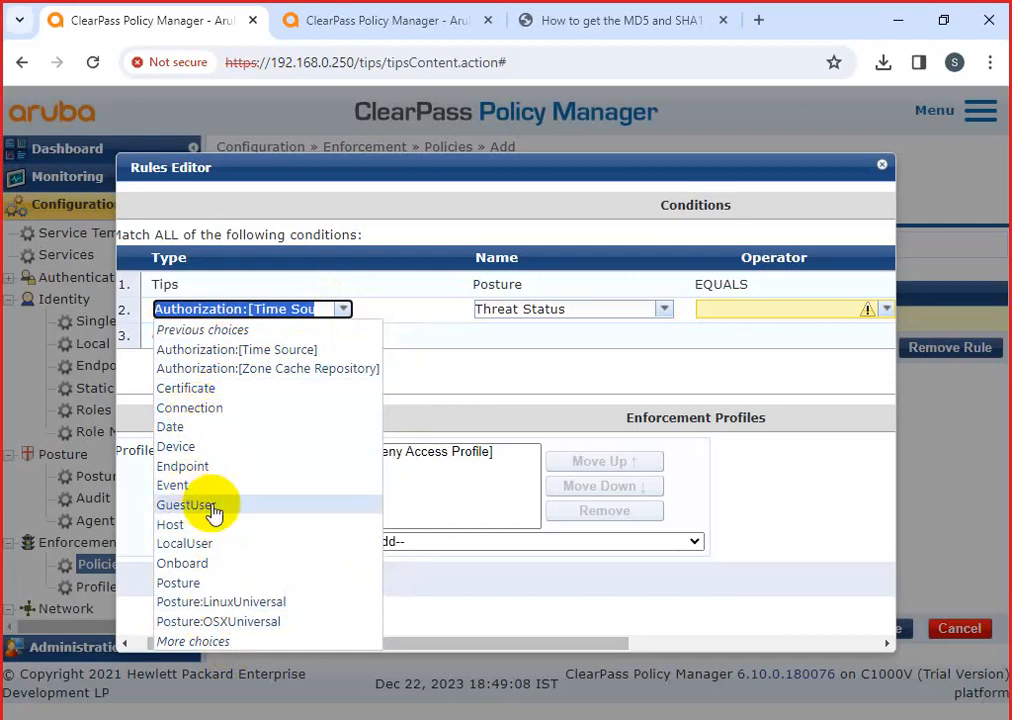
left_click(228, 643)
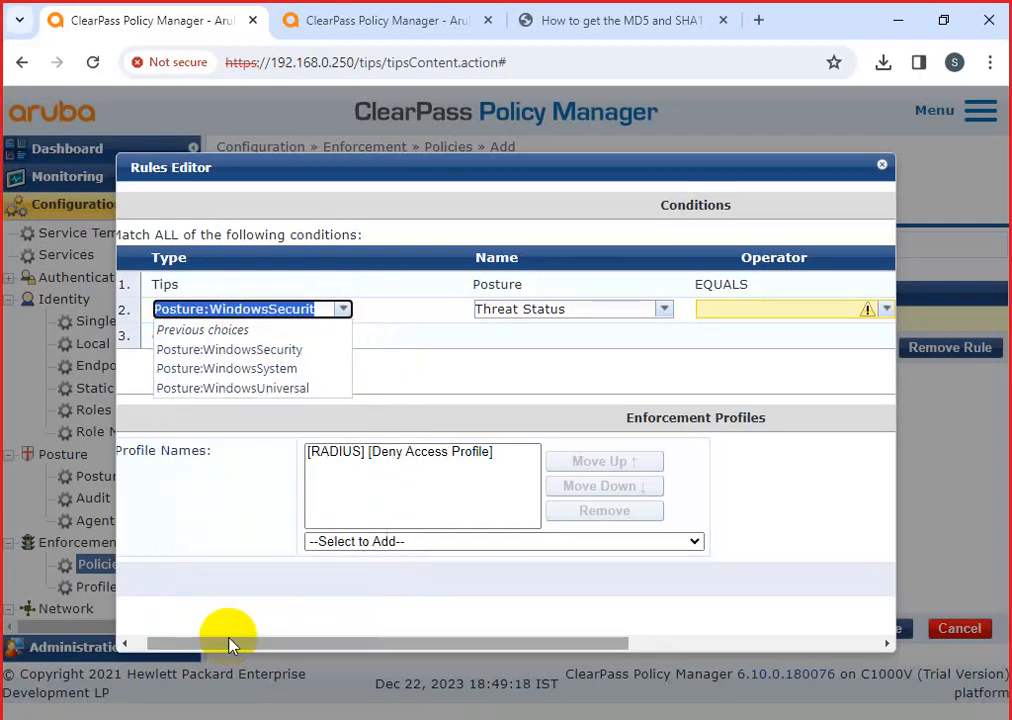
left_click(343, 311)
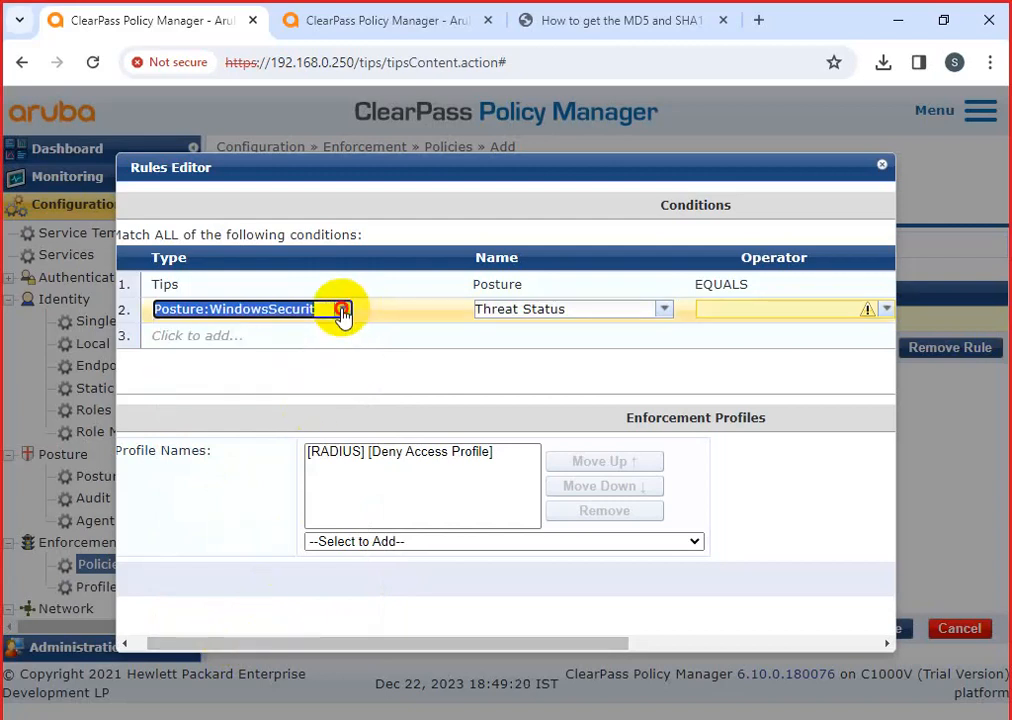
left_click(343, 311)
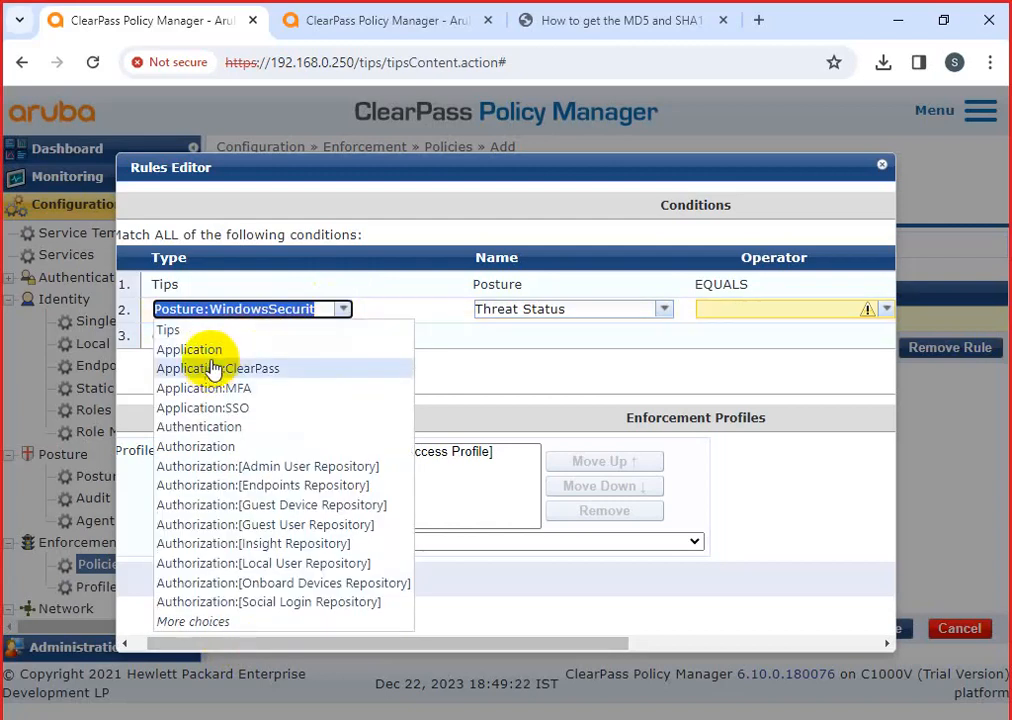
left_click(217, 624)
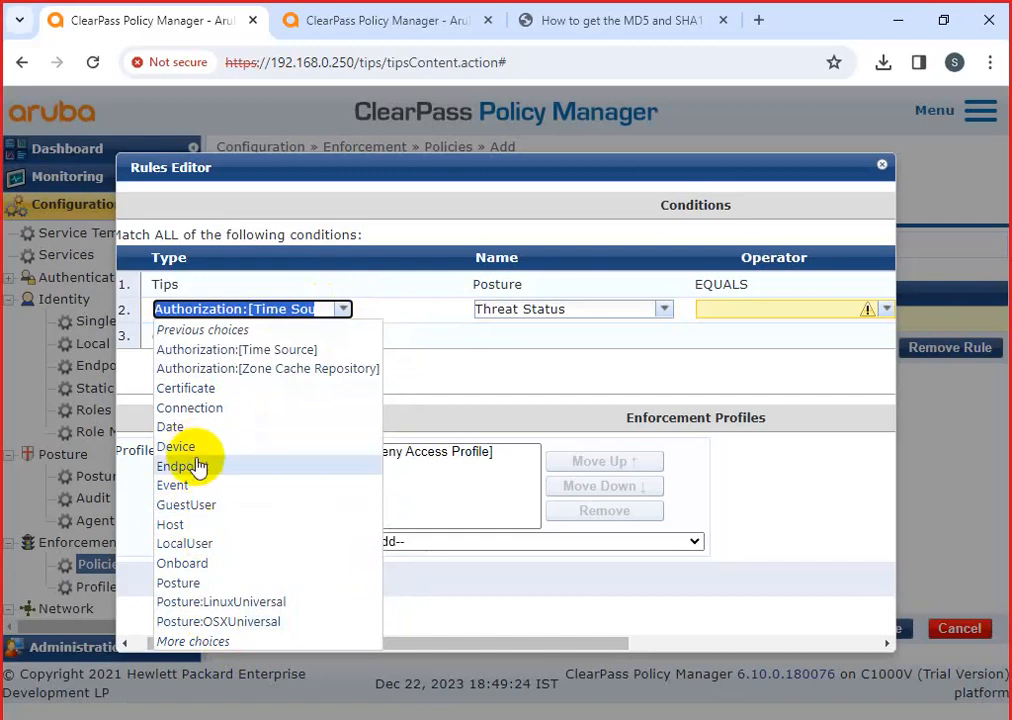
left_click(199, 468)
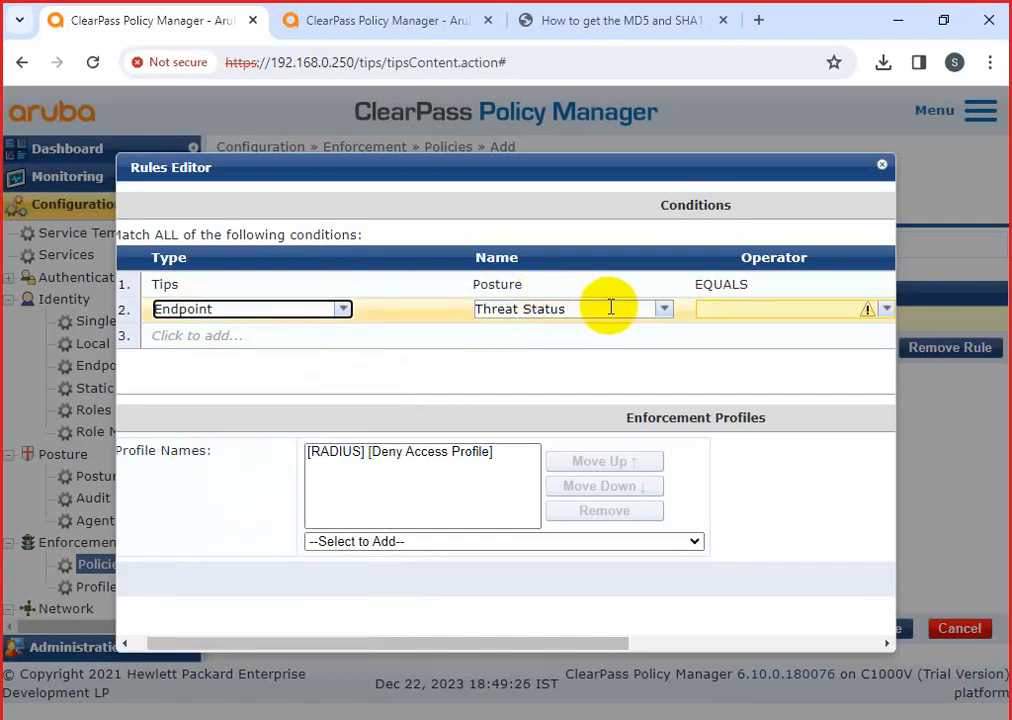
Look through the Endpoint attribute names, filter them by "he", and choose Last Check In for the second condition
left_click(663, 309)
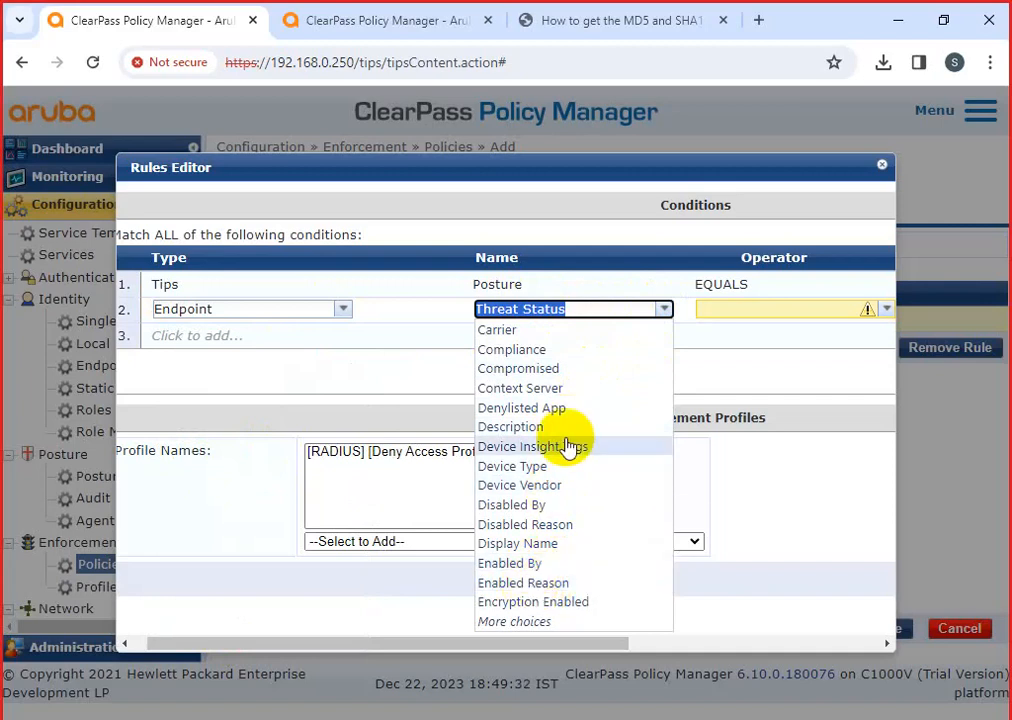
left_click(538, 620)
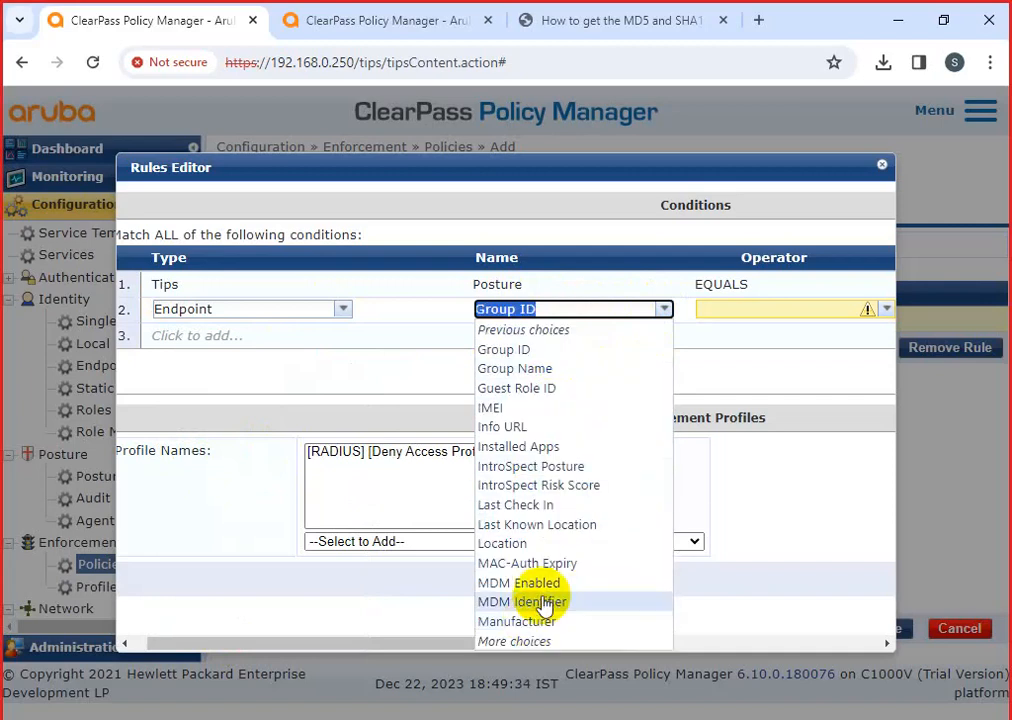
left_click(553, 645)
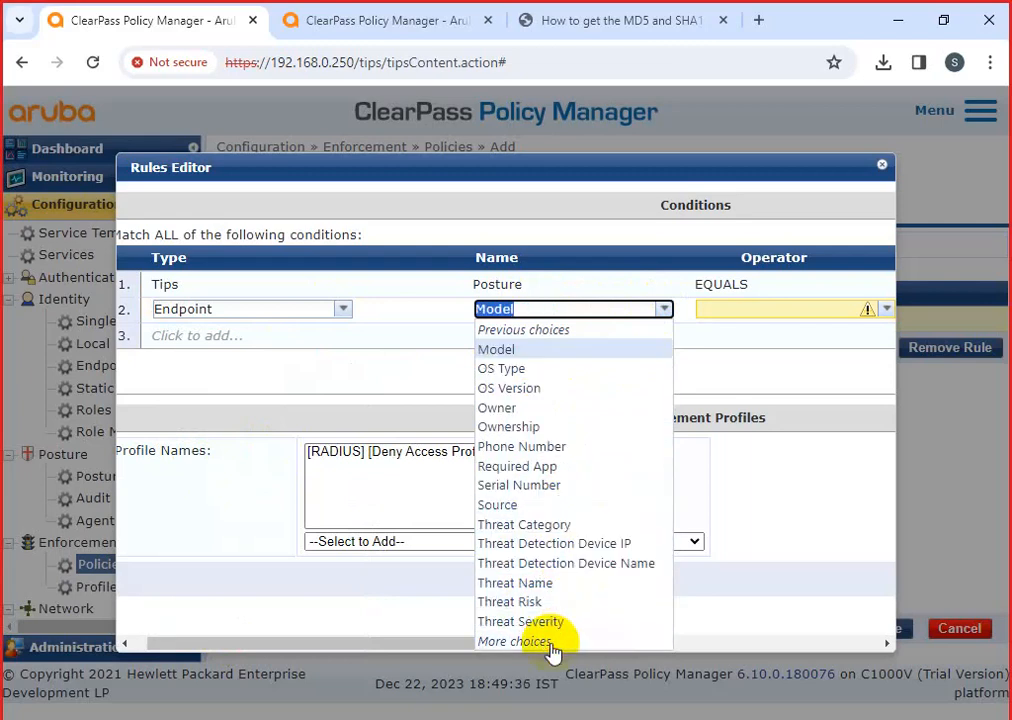
left_click(553, 645)
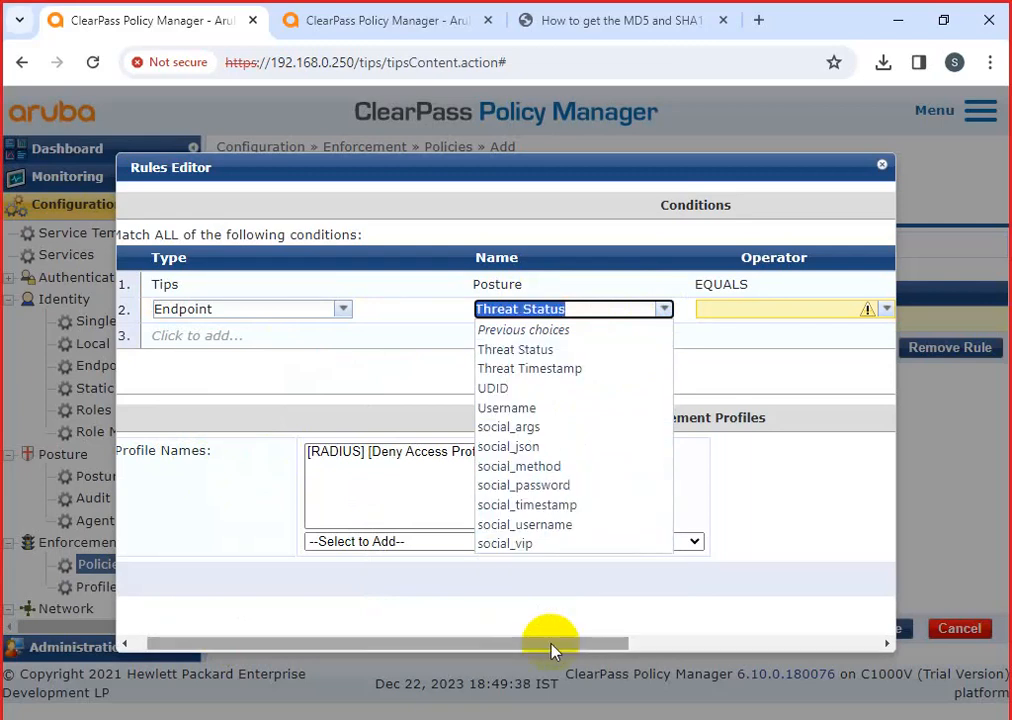
left_click(580, 304)
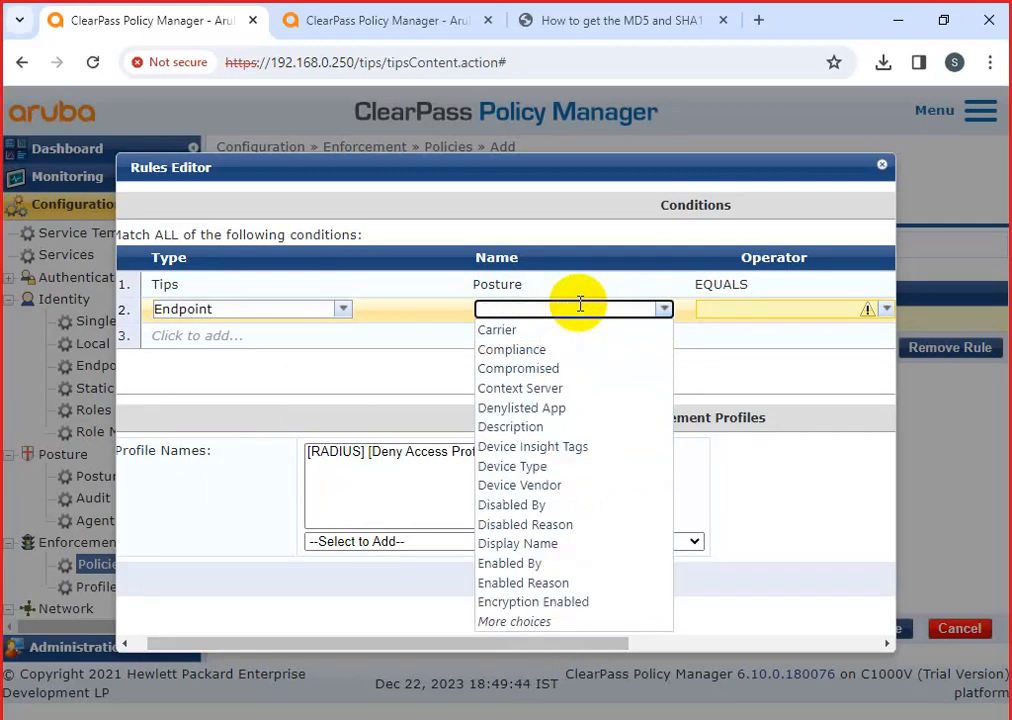
type("he")
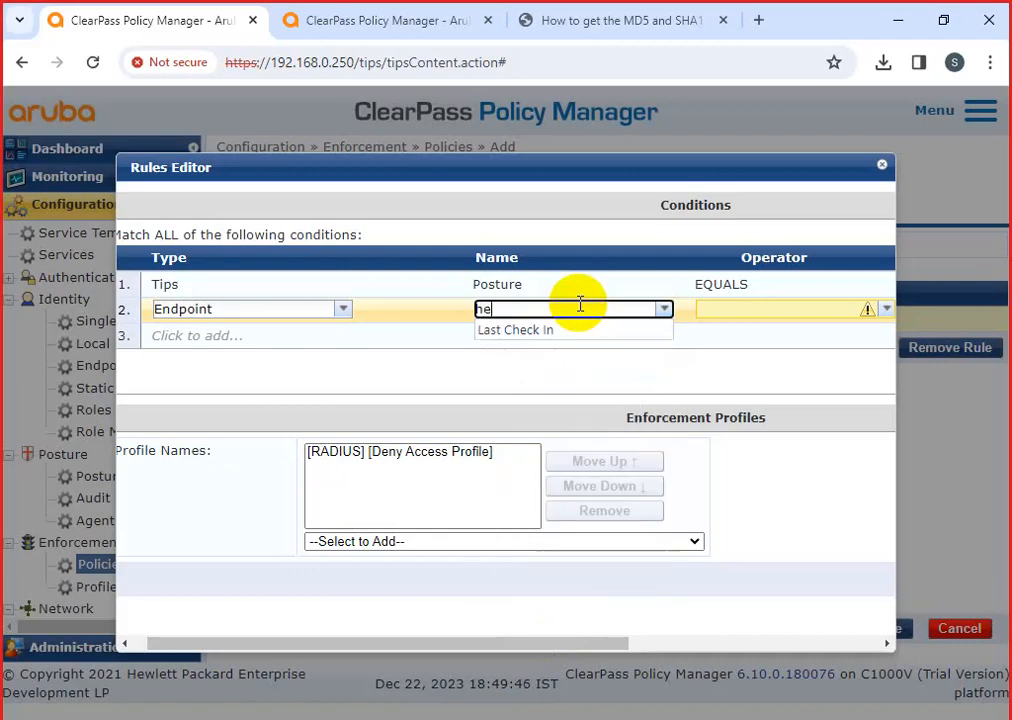
left_click(516, 331)
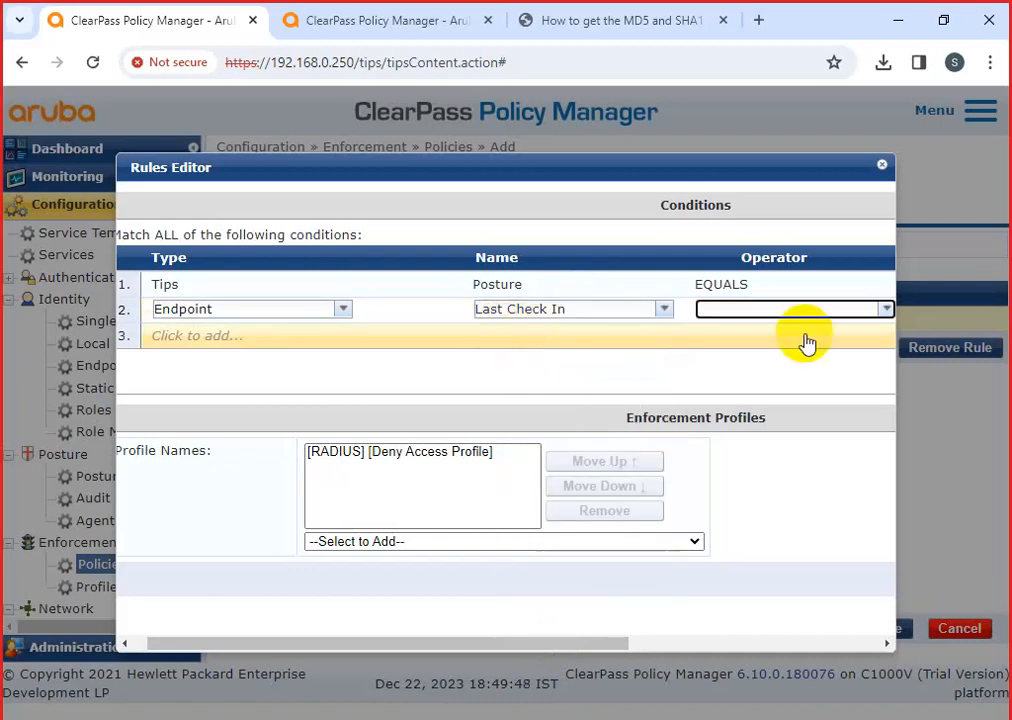
Try to save the Last Check In condition with the operator EQUALS and the value Healthy
left_click(884, 311)
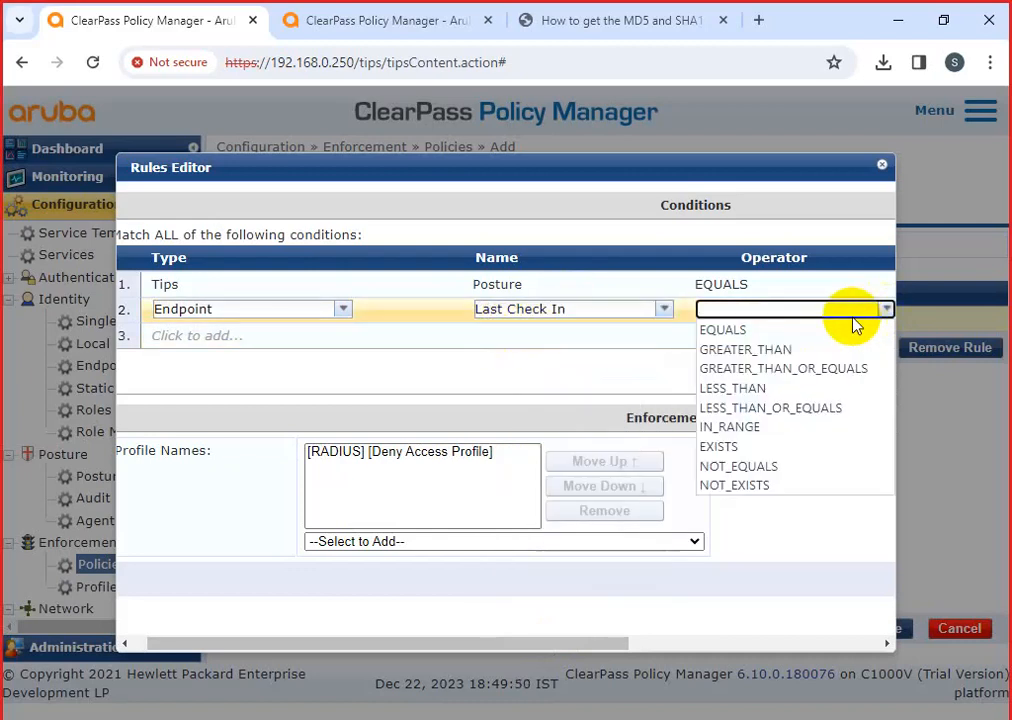
left_click(744, 338)
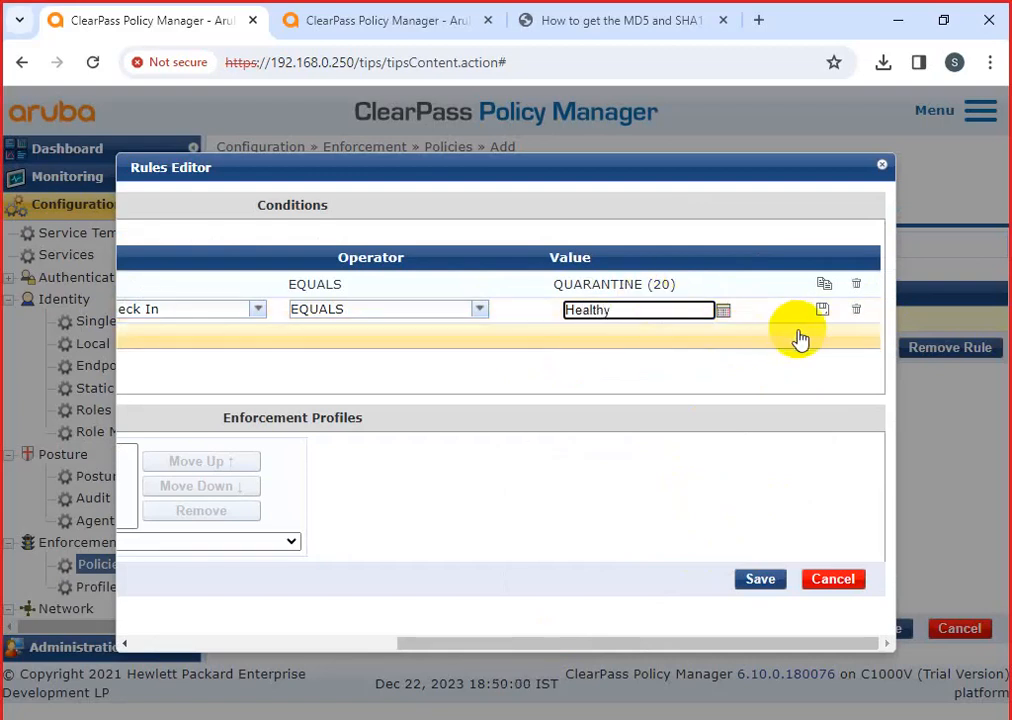
left_click(822, 309)
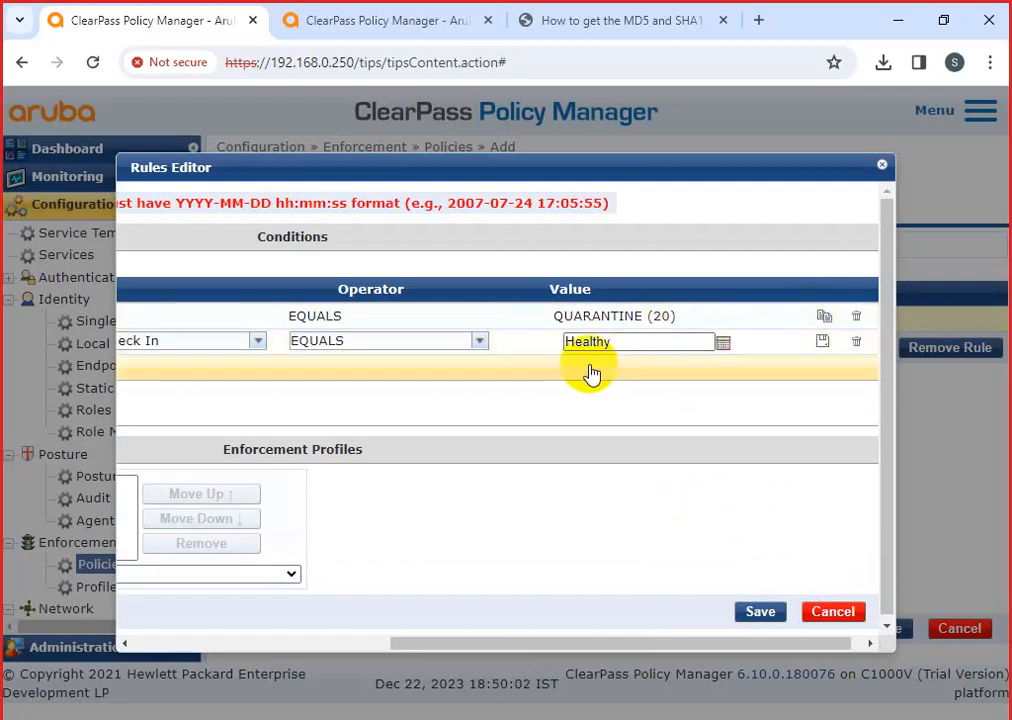
Set the Last Check In condition's operator to EXISTS and save the condition and the quarantine rule
left_click(478, 343)
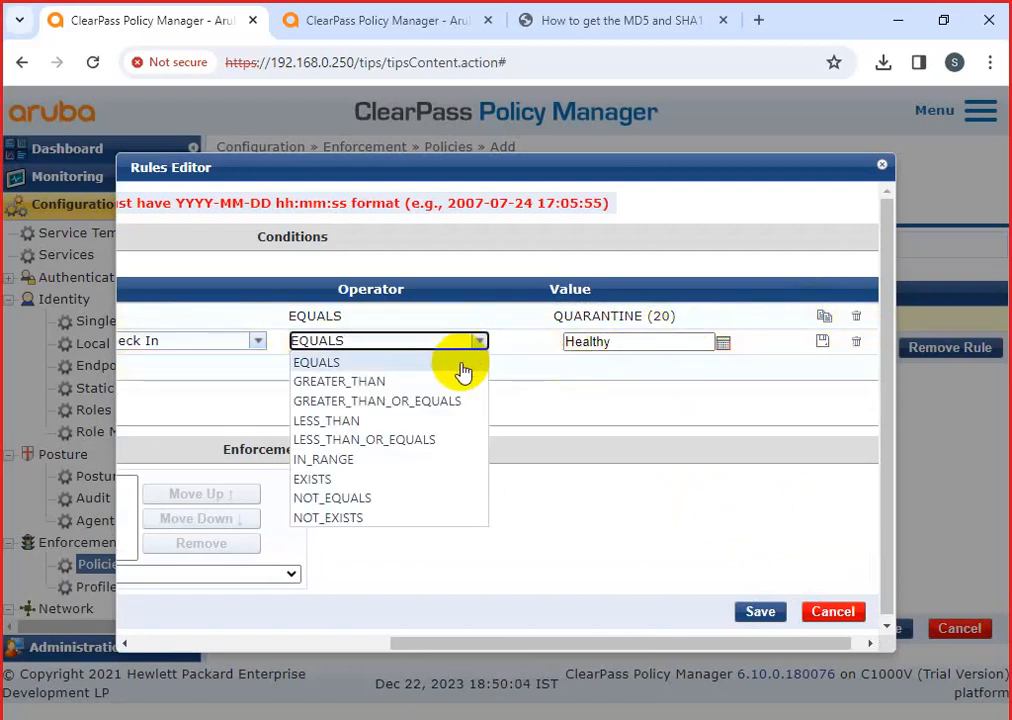
left_click(366, 483)
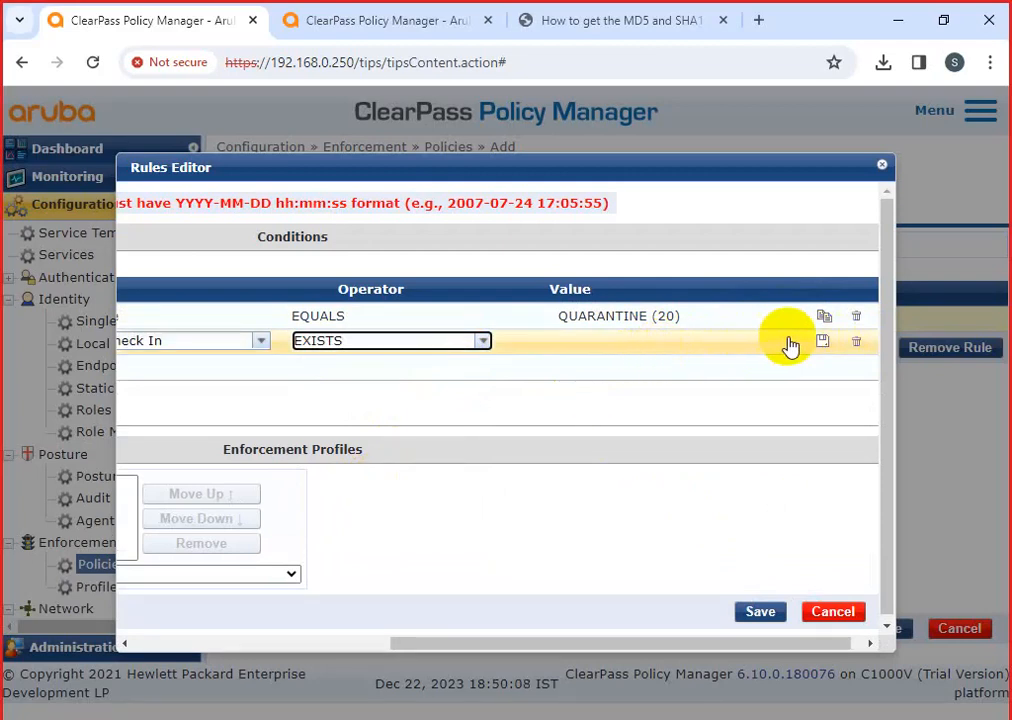
left_click(822, 341)
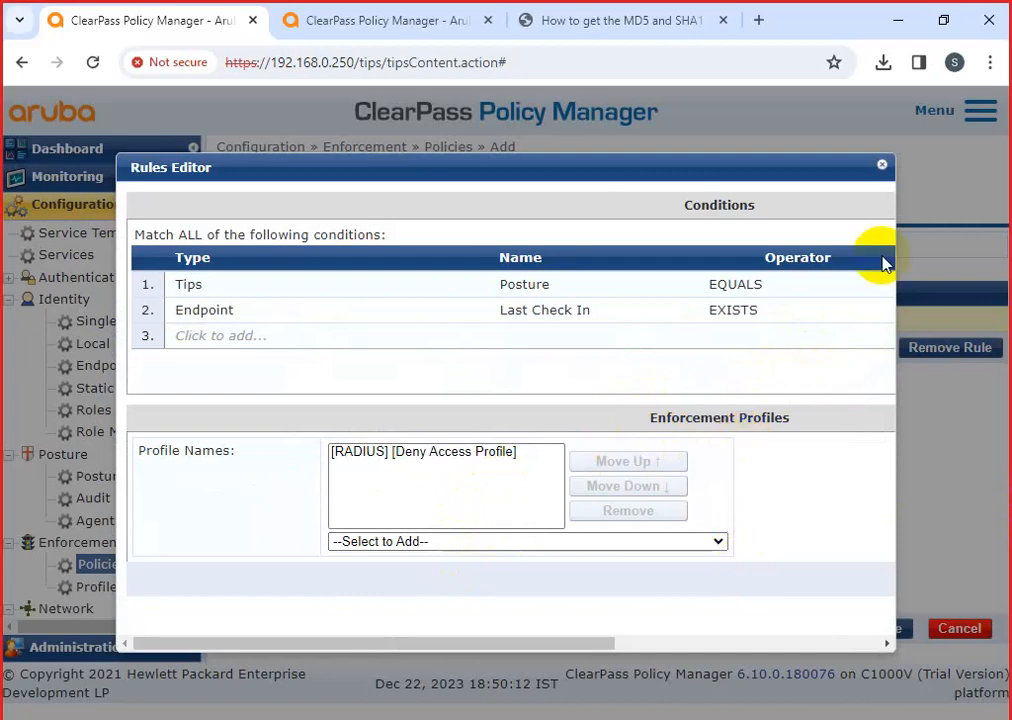
left_click_drag(617, 645, 845, 639)
left_click(805, 580)
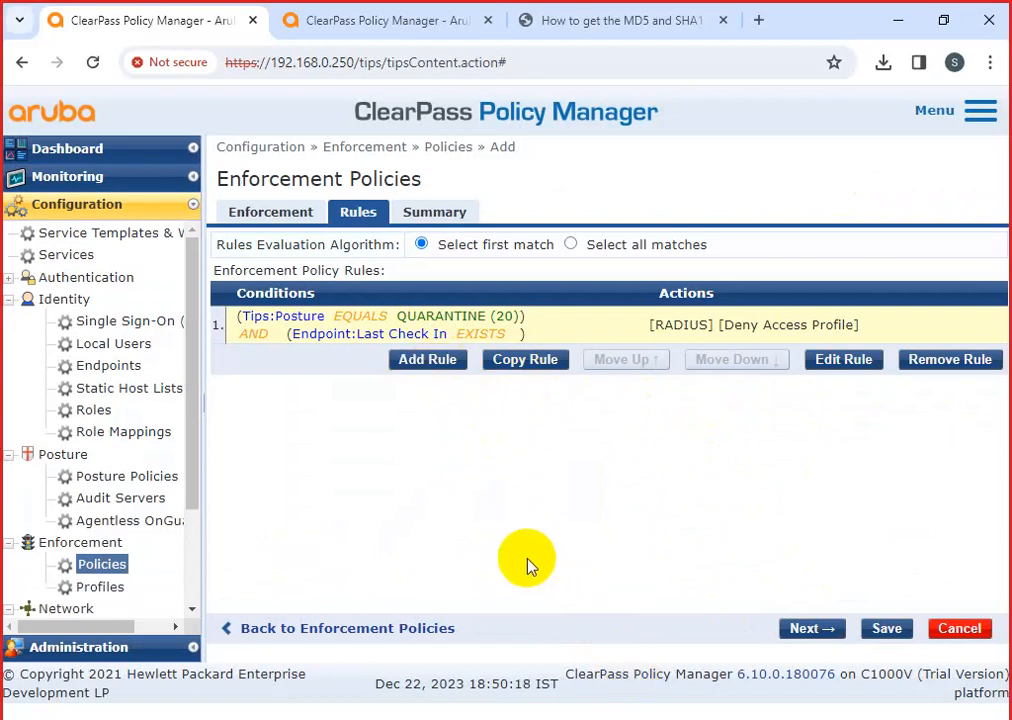
Add a second enforcement rule and set its first condition's type to Authorization
left_click(427, 359)
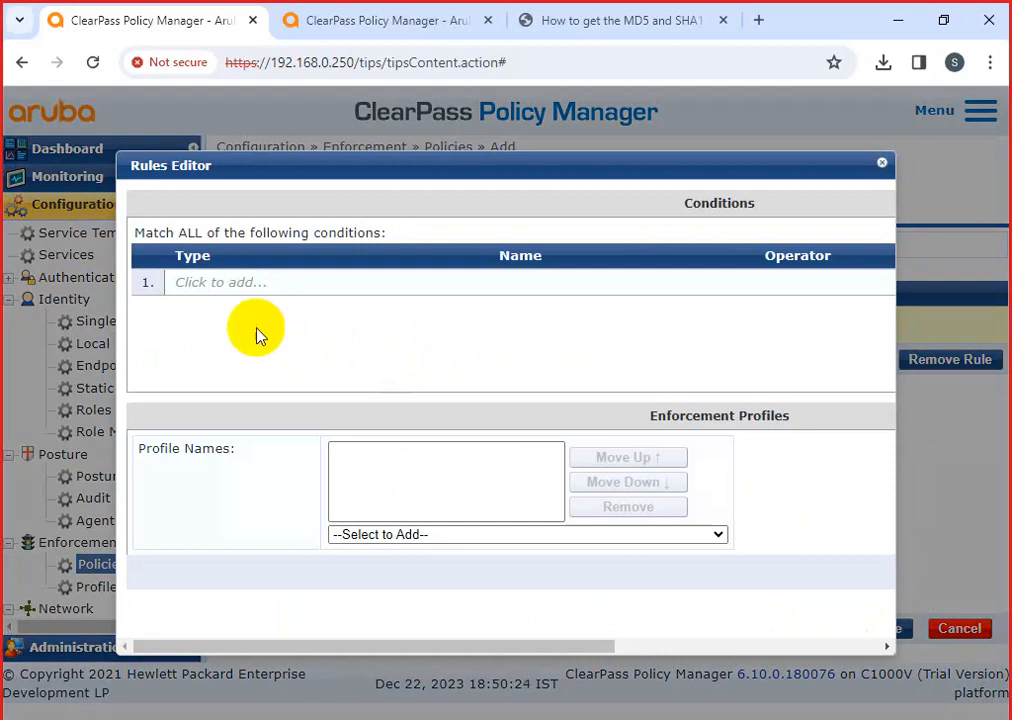
left_click(252, 284)
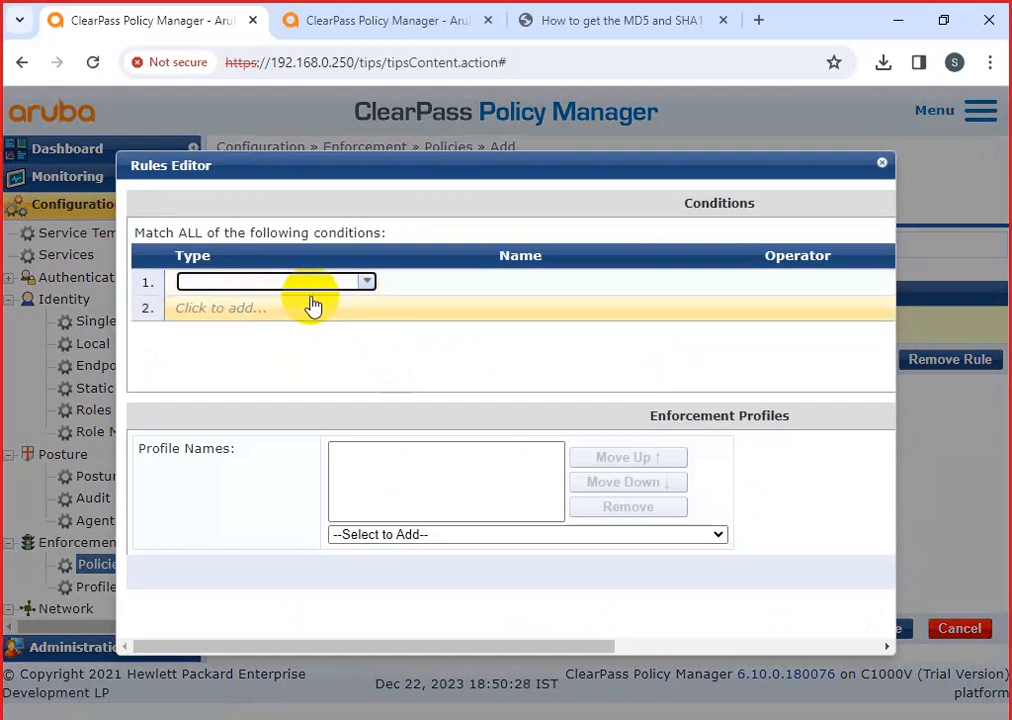
left_click(364, 283)
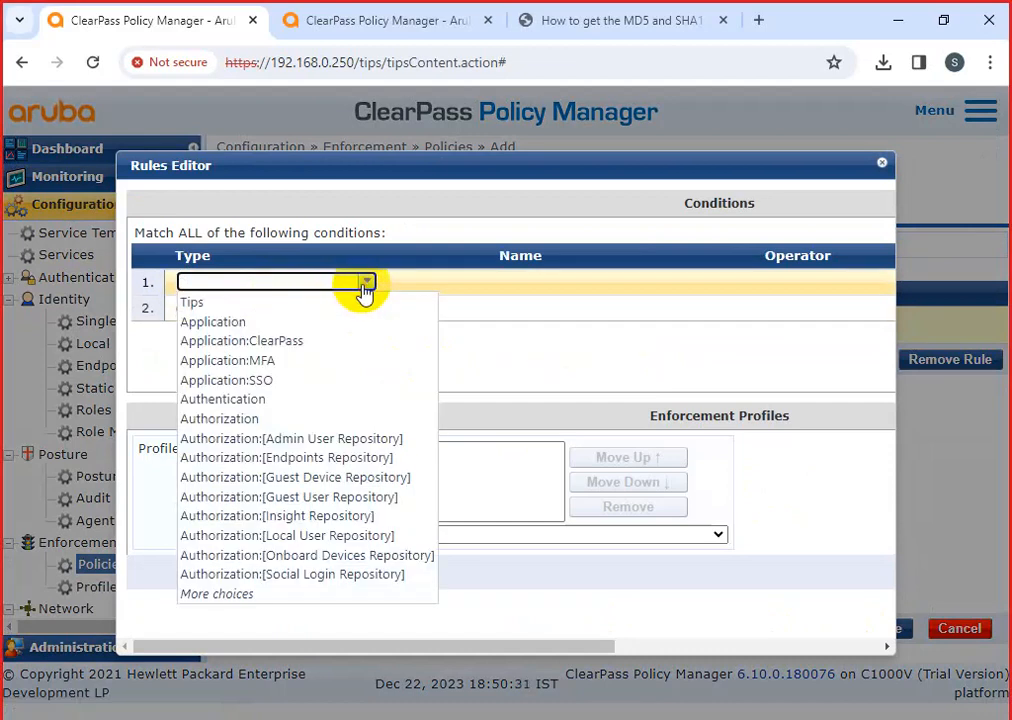
left_click(236, 596)
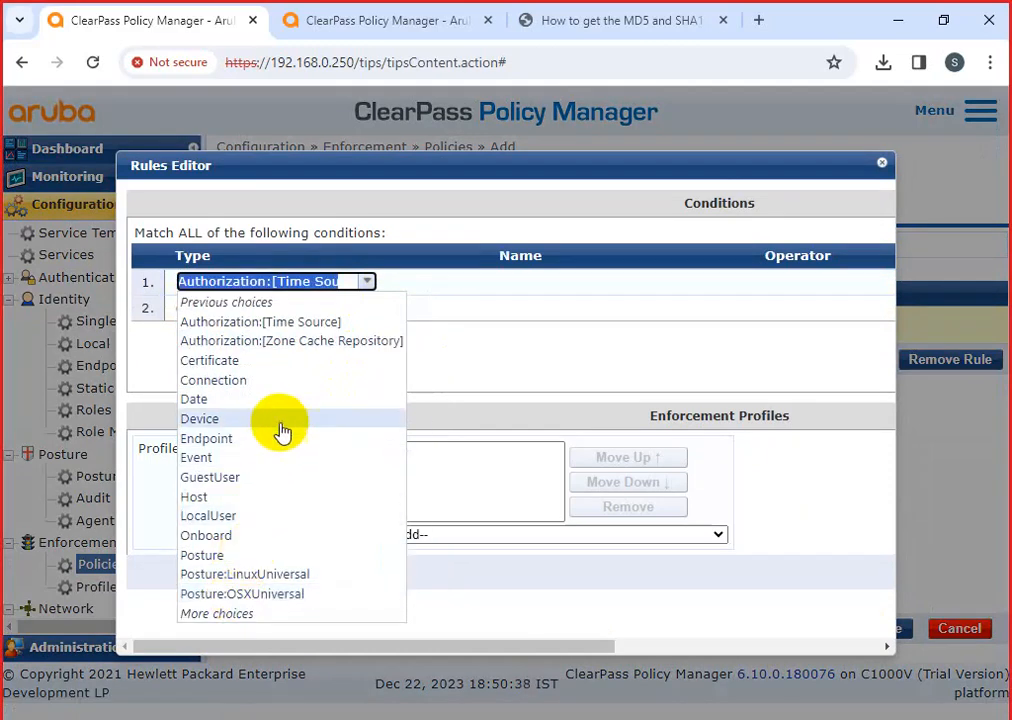
left_click(248, 613)
left_click(366, 284)
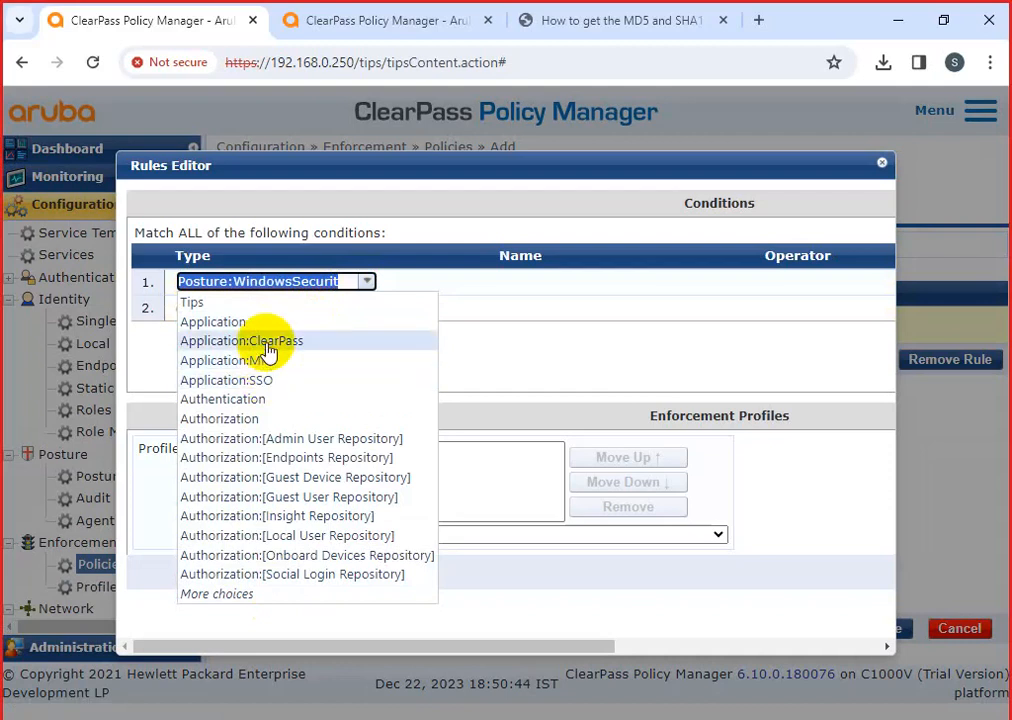
left_click(271, 420)
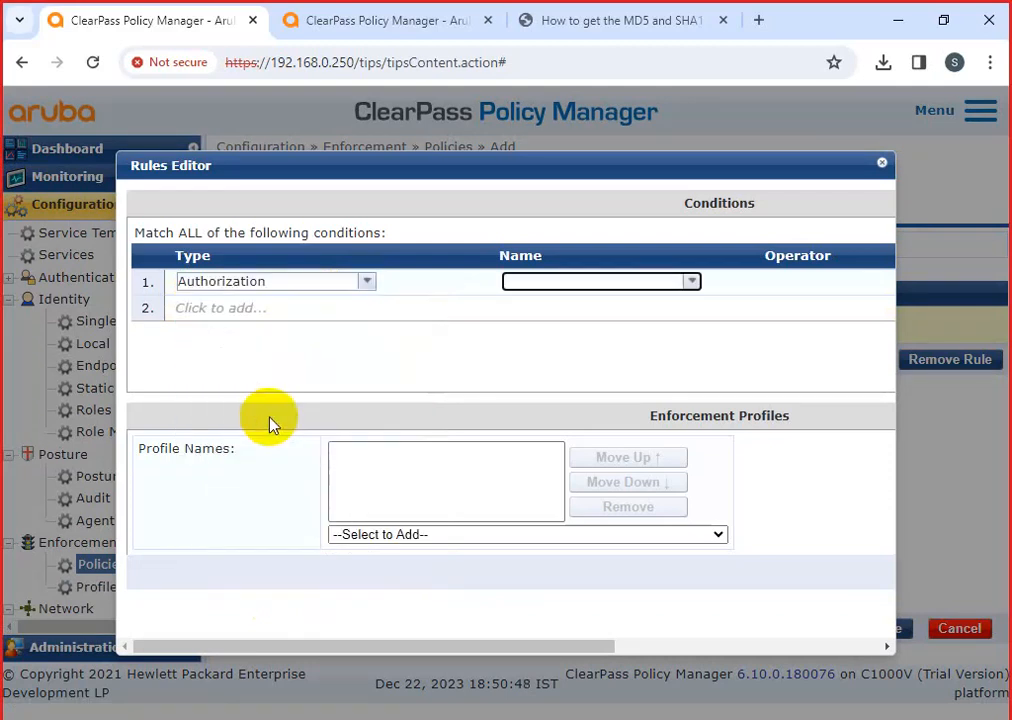
Complete the Authorization condition with the name Sources, the operator MATCHES_ANY and the value [Local User Repository]
left_click(691, 283)
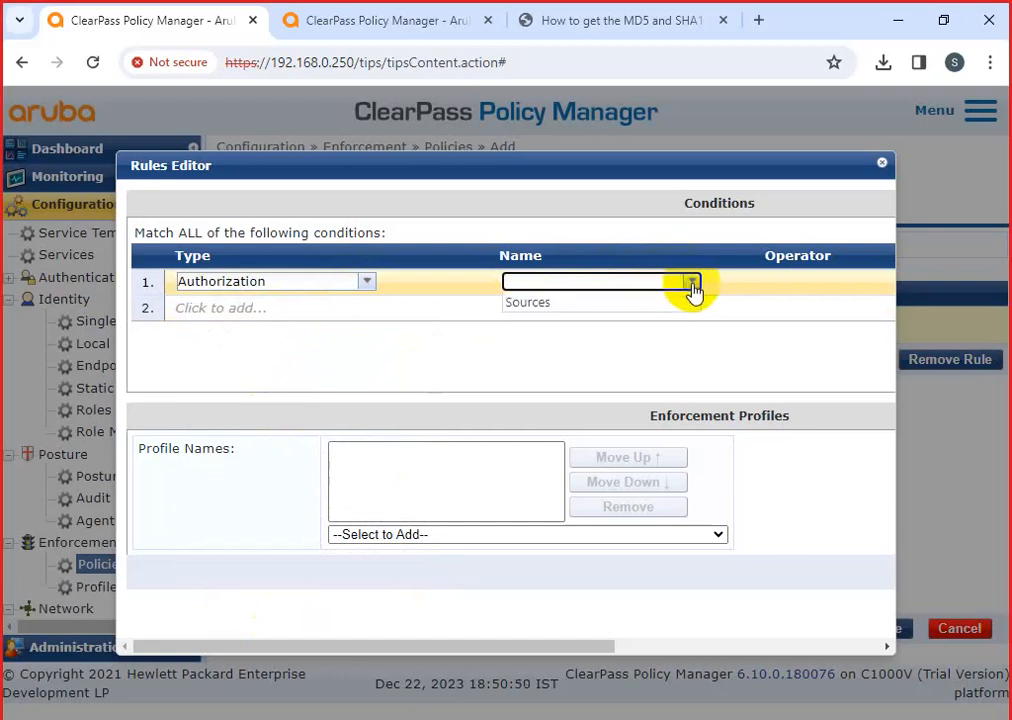
left_click(587, 302)
left_click_drag(540, 648, 640, 650)
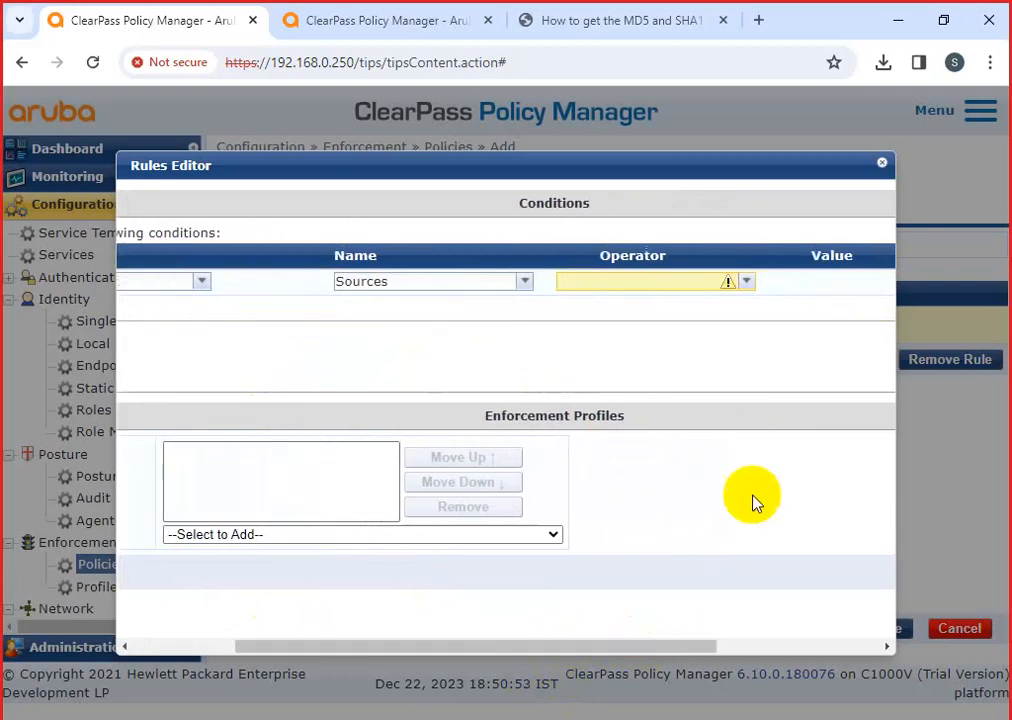
left_click(747, 282)
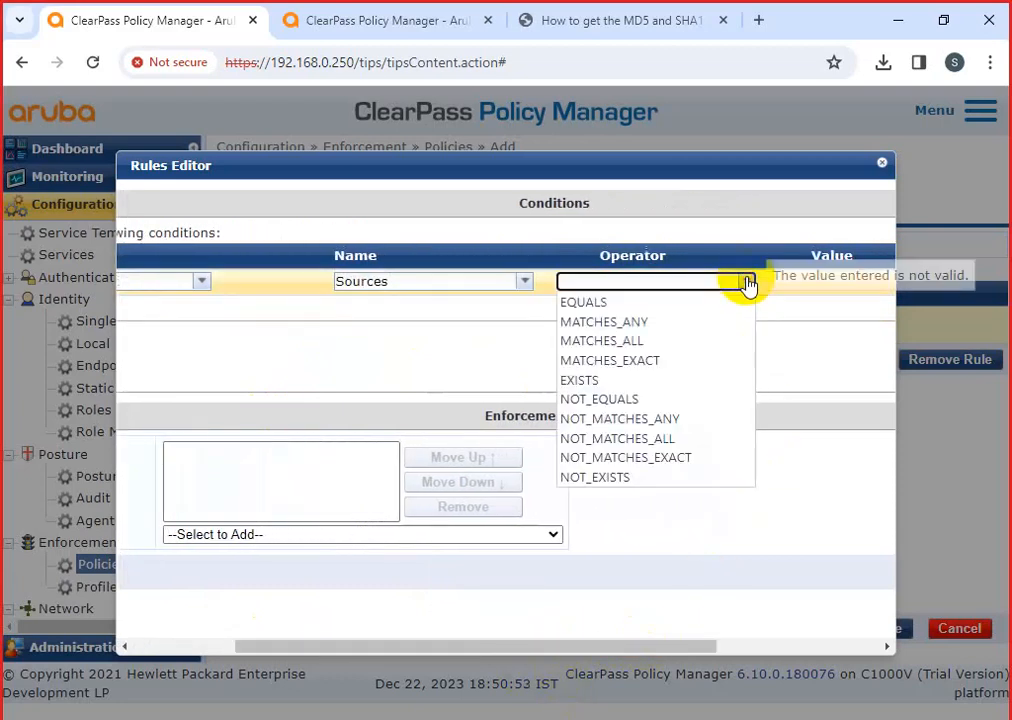
left_click(648, 322)
left_click_drag(648, 646, 741, 639)
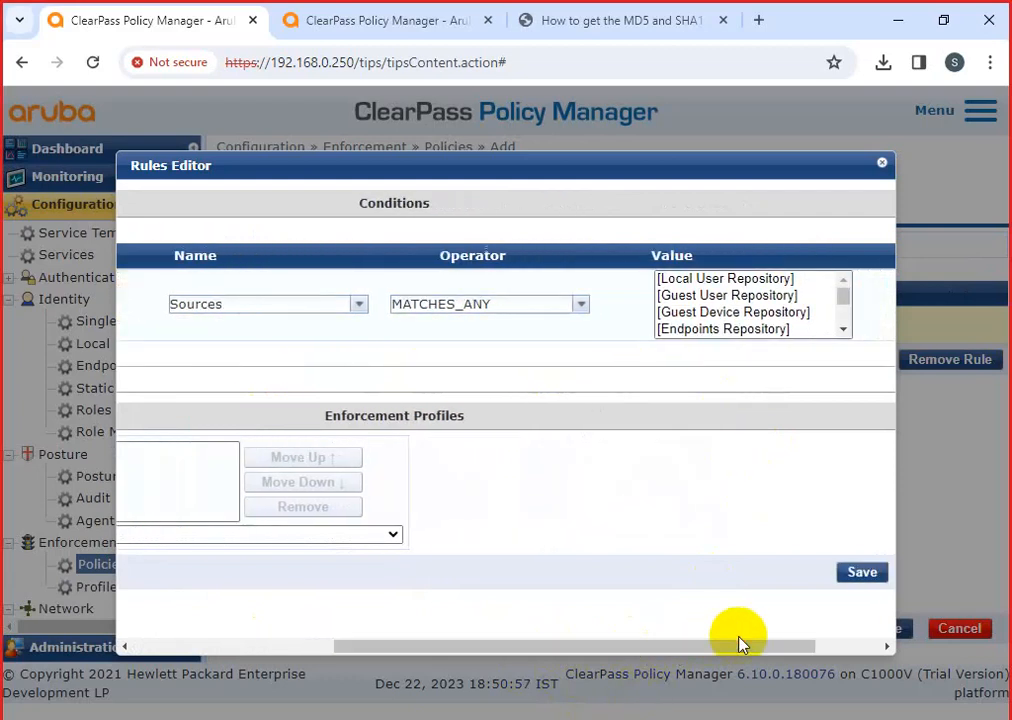
left_click(713, 279)
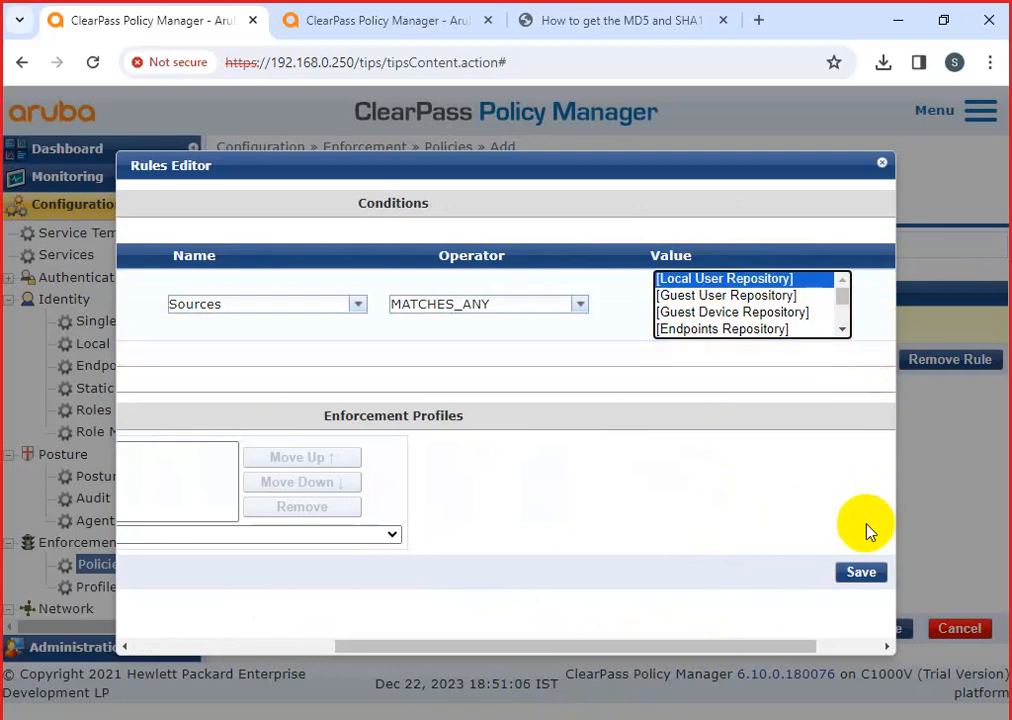
left_click(859, 574)
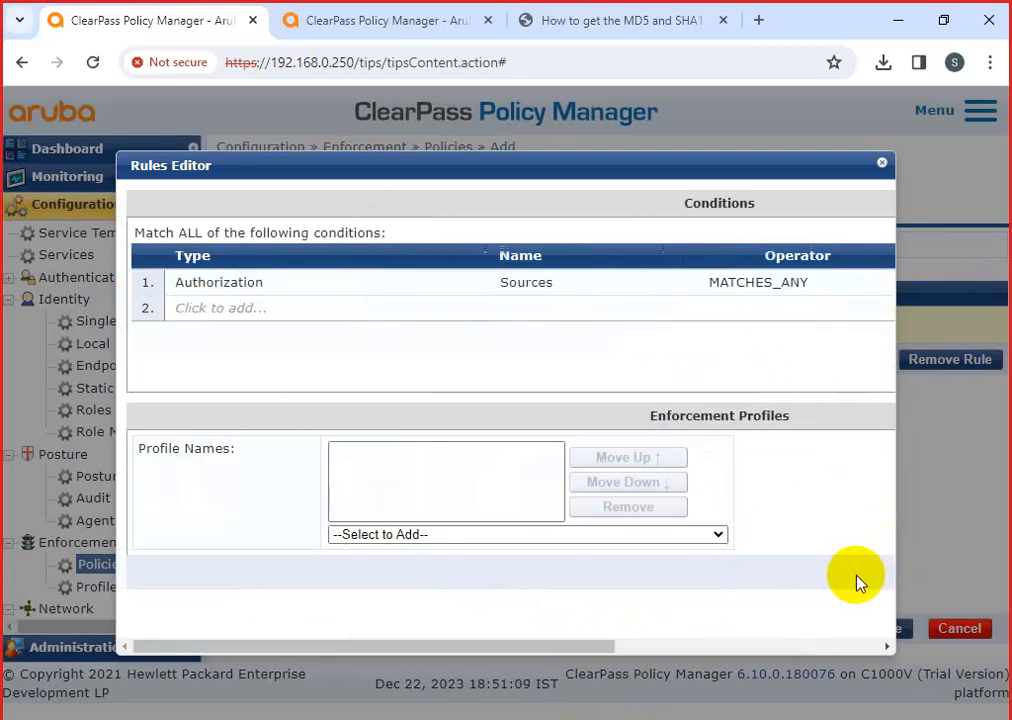
Assign [RADIUS] [Allow Access Profile] to the Local User Repository rule and save the rule and the enforcement policy
left_click(566, 536)
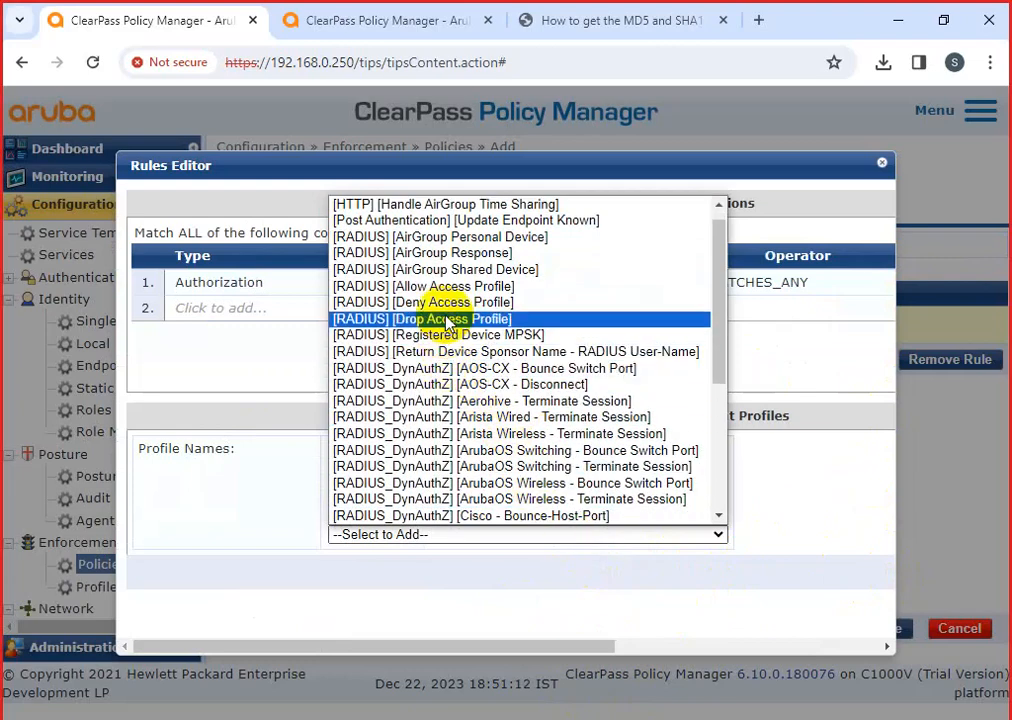
left_click(445, 288)
left_click_drag(578, 647, 805, 660)
left_click(815, 580)
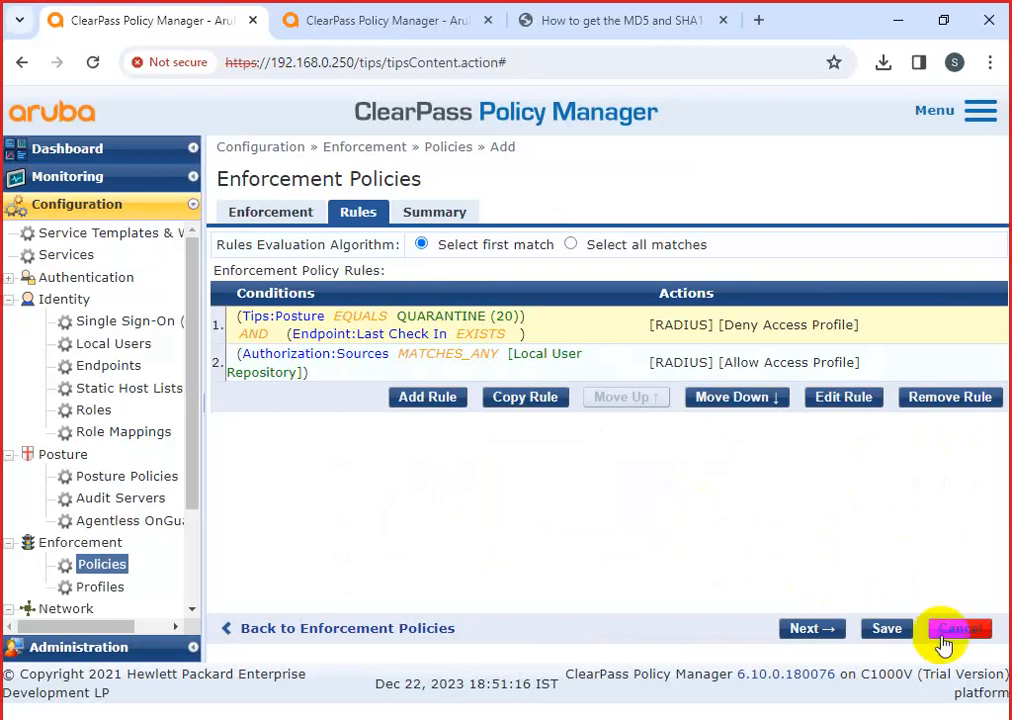
left_click(887, 628)
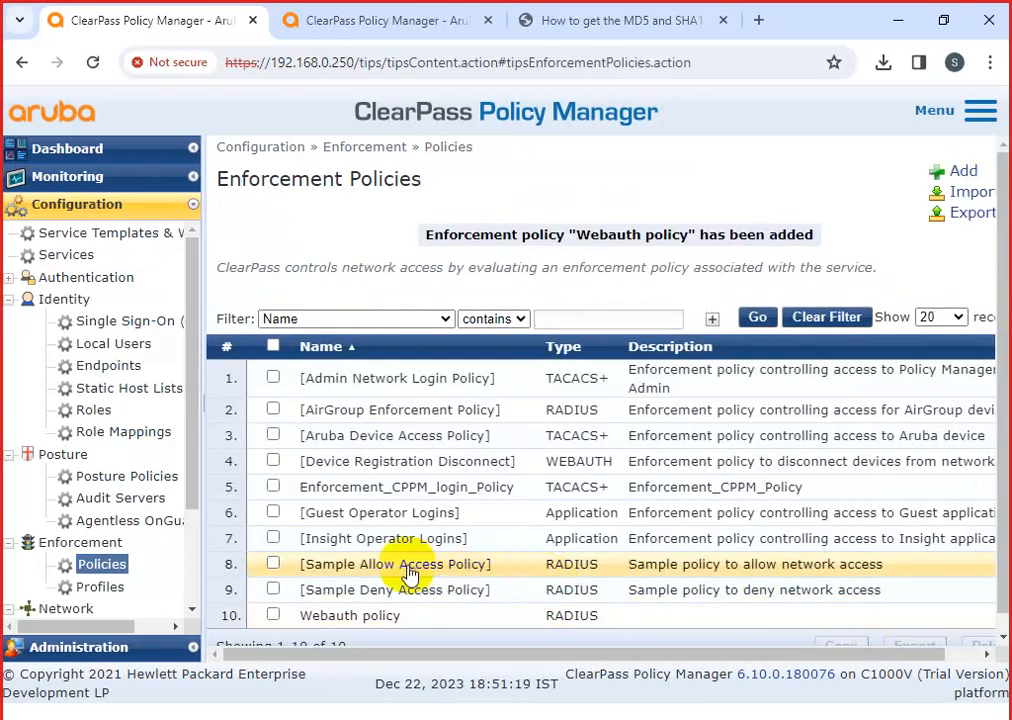
Reopen the Webauth policy to review the actions of its two rules, and return to the enforcement profiles list
left_click(108, 588)
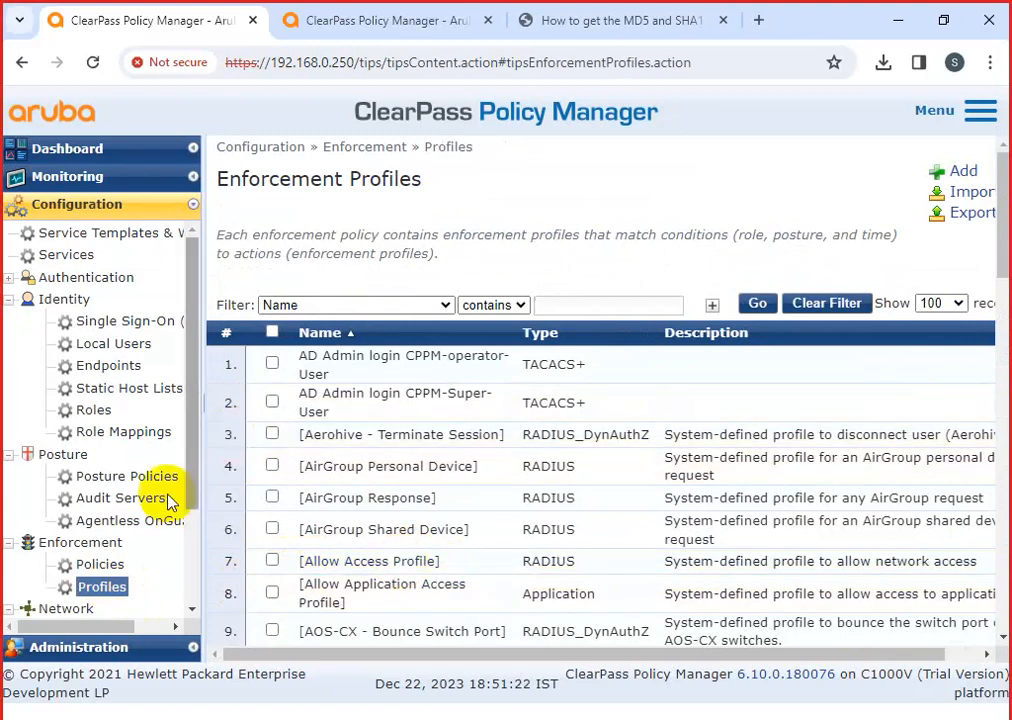
left_click(100, 564)
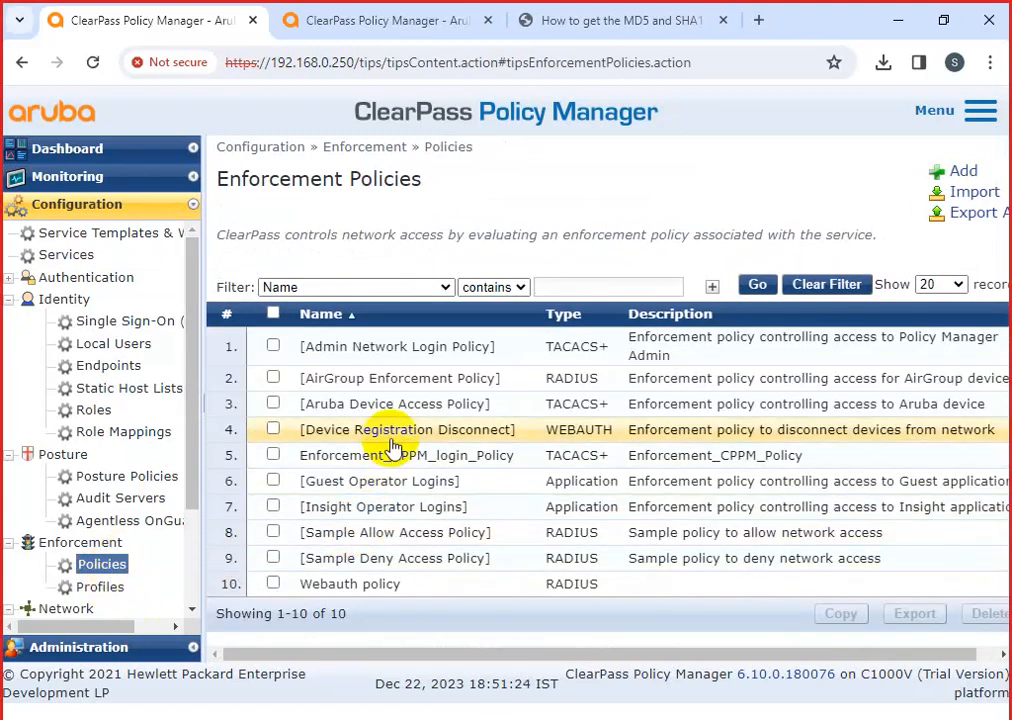
left_click(352, 594)
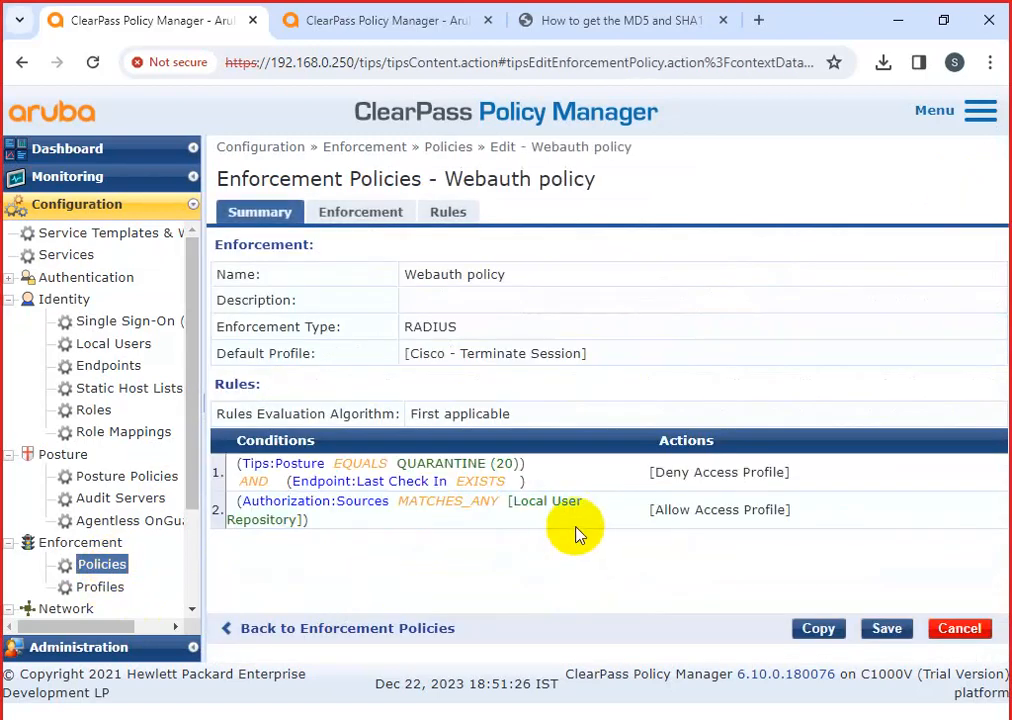
left_click_drag(793, 474, 669, 474)
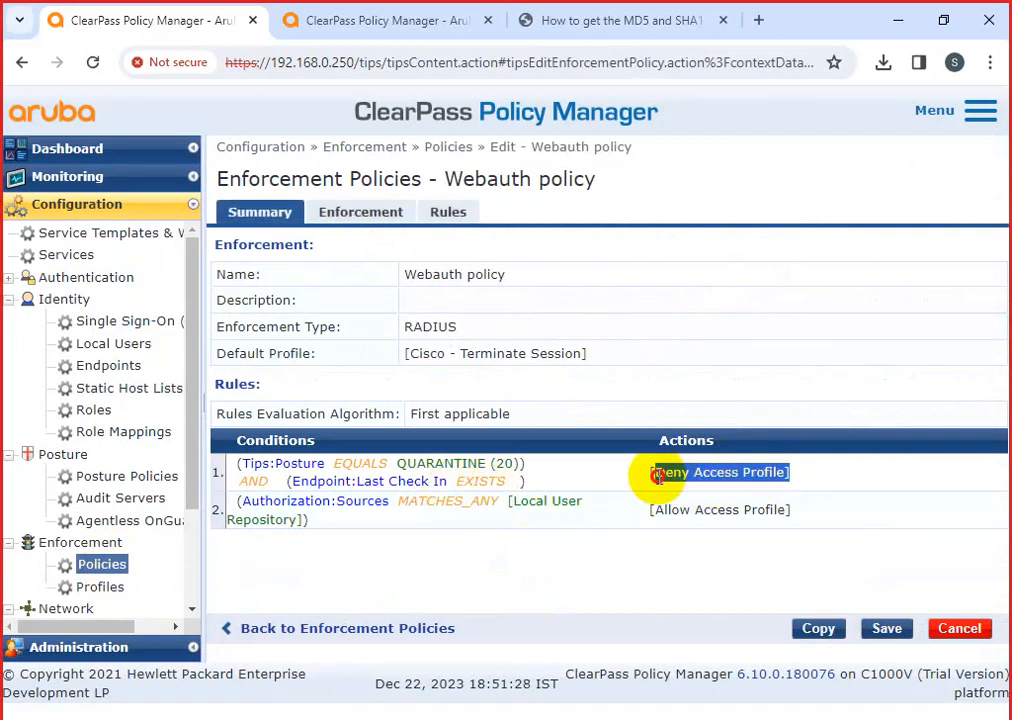
left_click_drag(795, 510, 652, 510)
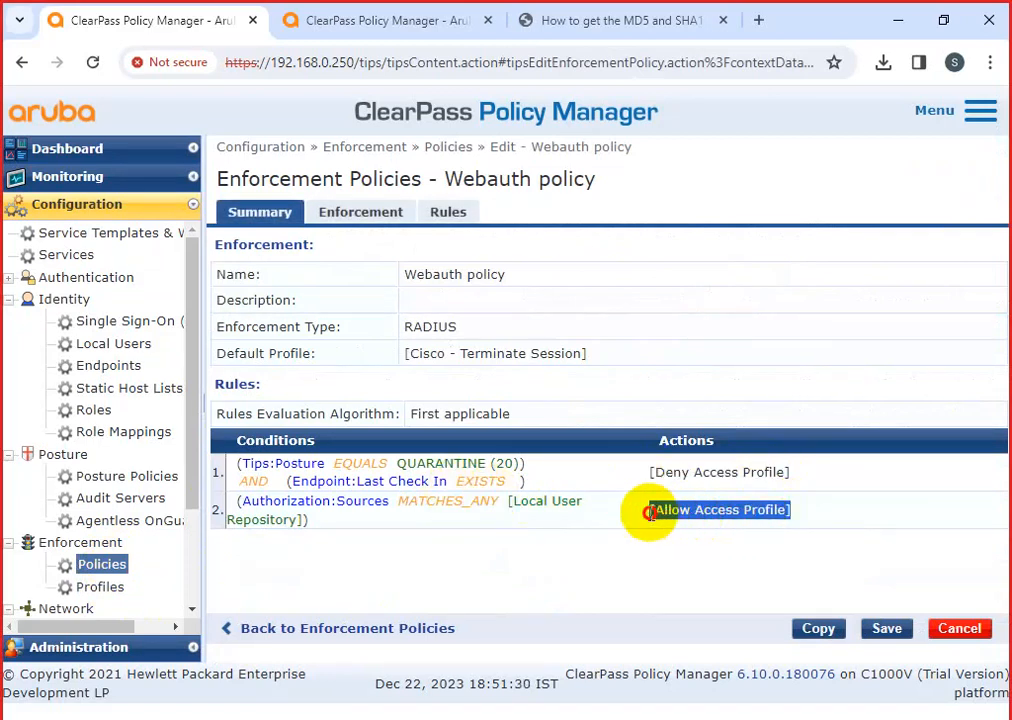
left_click(101, 586)
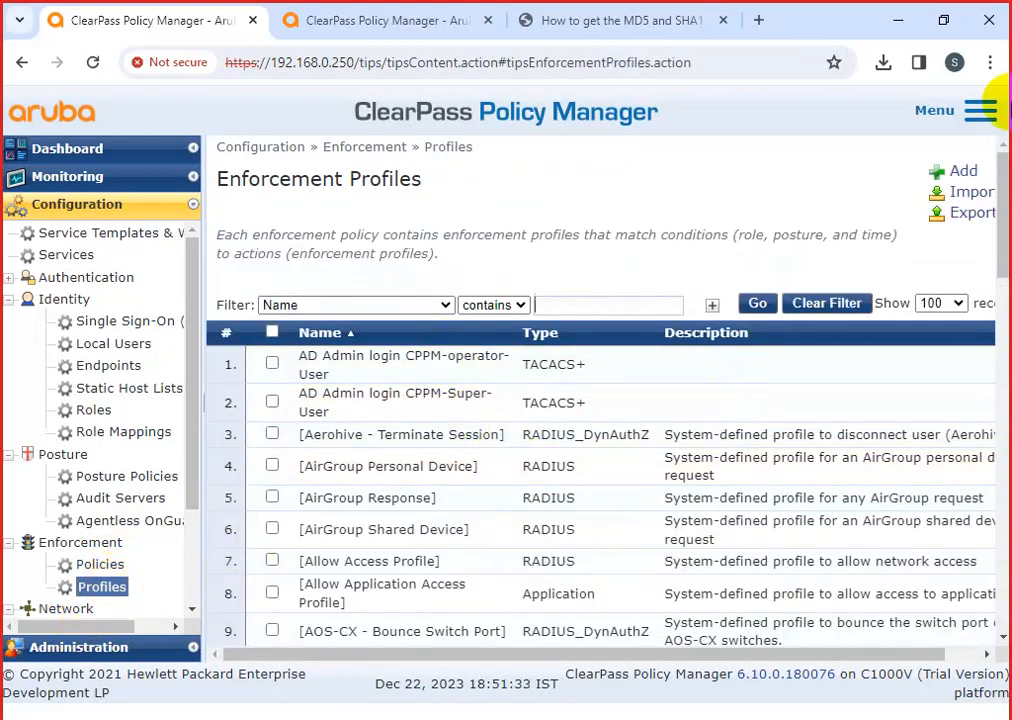
Add an enforcement profile from the Cisco Downloadable ACL Enforcement template, name it Qurntine_ACL, and show its attributes
left_click(960, 170)
left_click(468, 250)
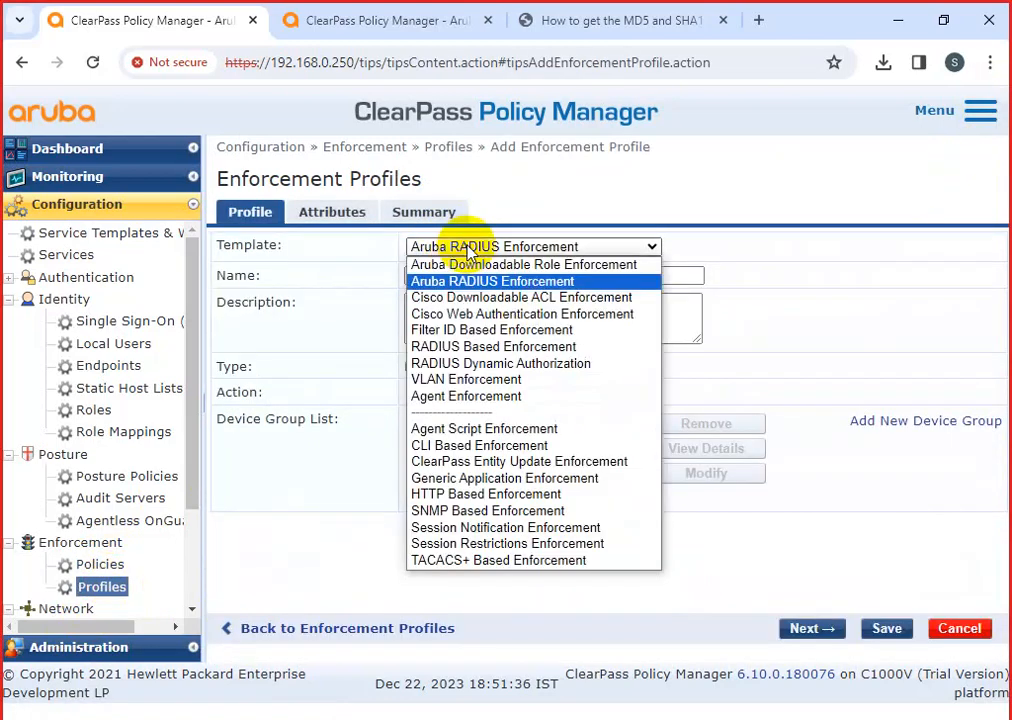
left_click(474, 297)
left_click(453, 281)
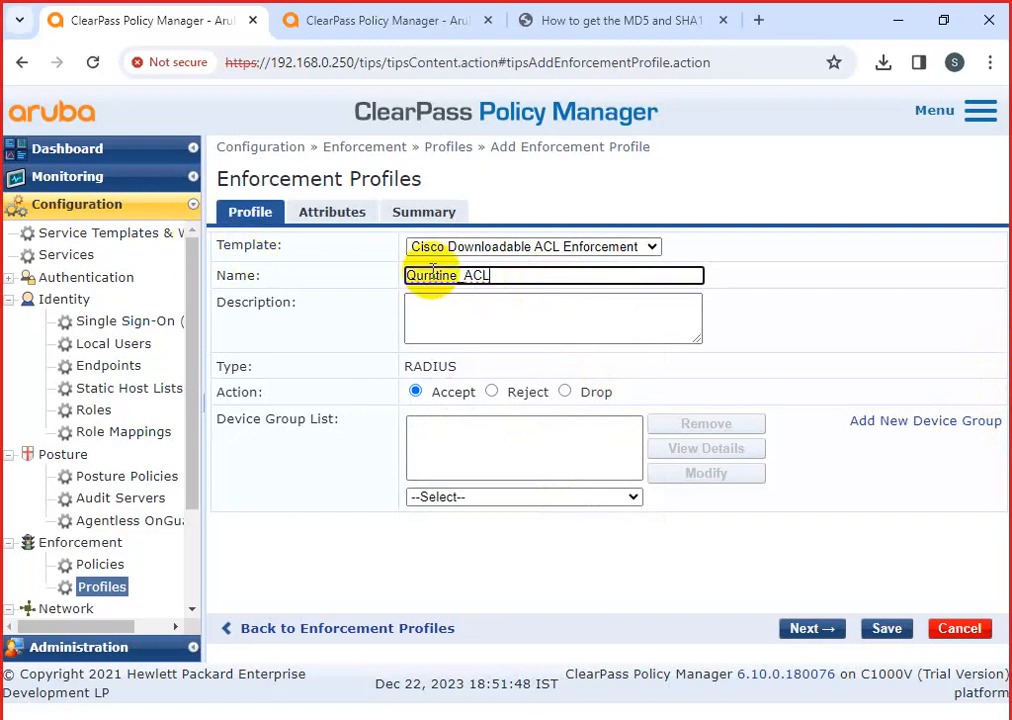
right_click(432, 270)
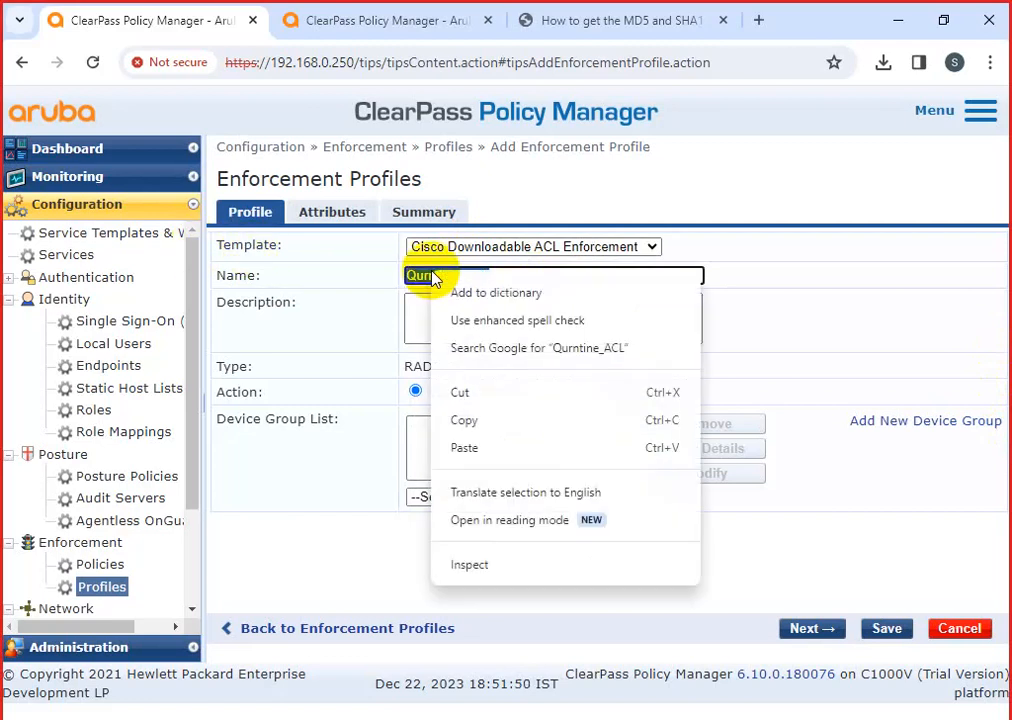
left_click(432, 321)
left_click(668, 228)
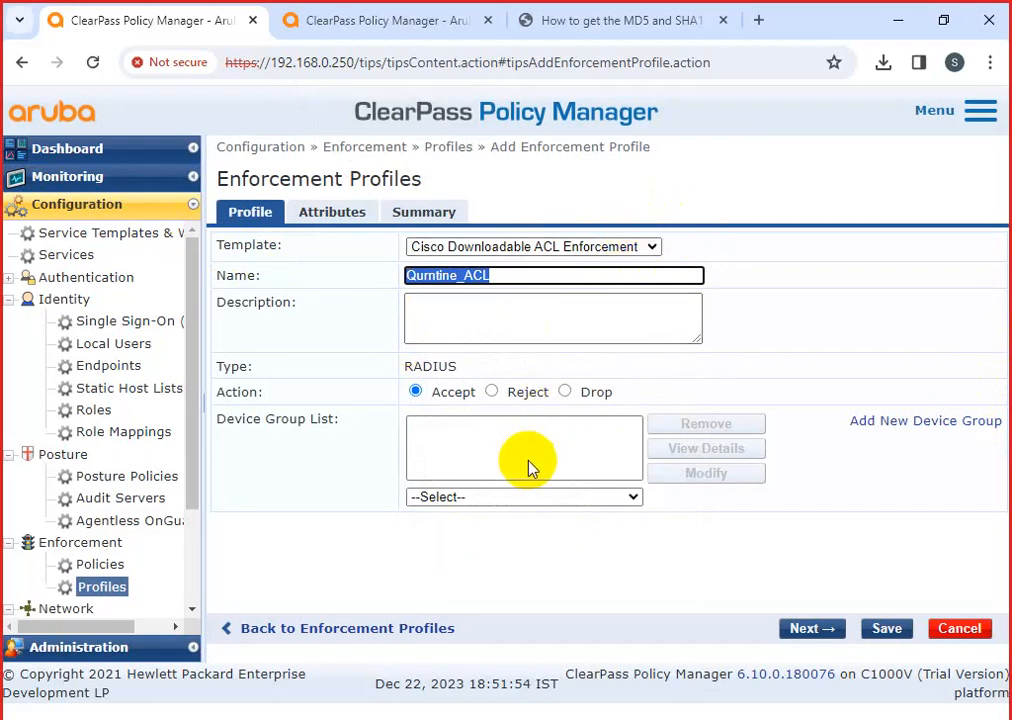
left_click(531, 500)
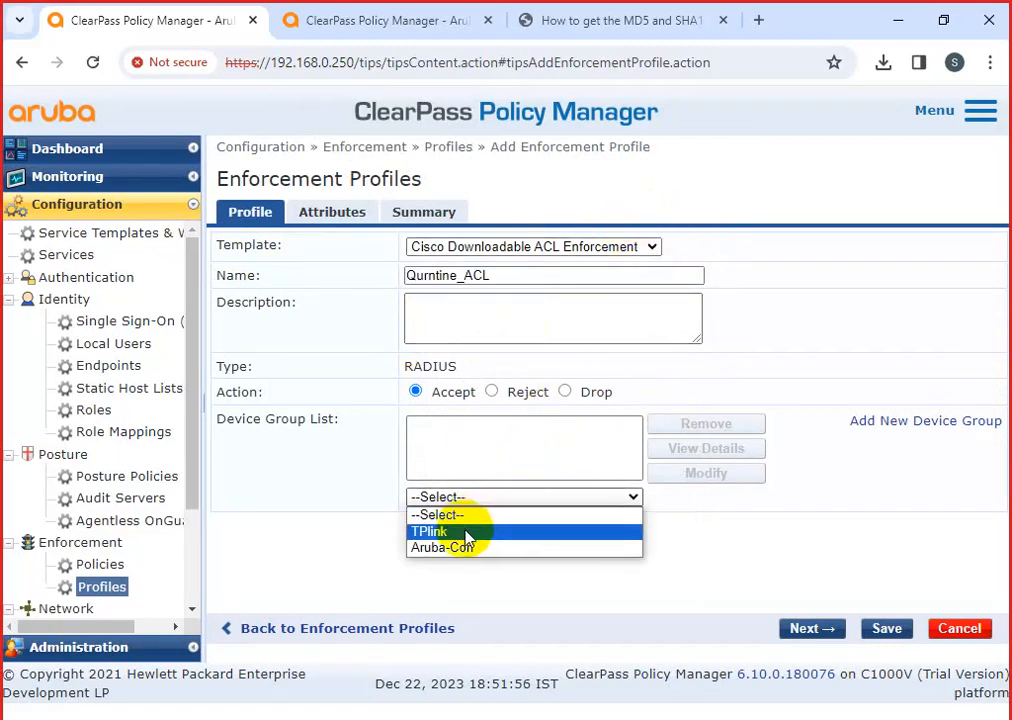
left_click(505, 428)
left_click(478, 300)
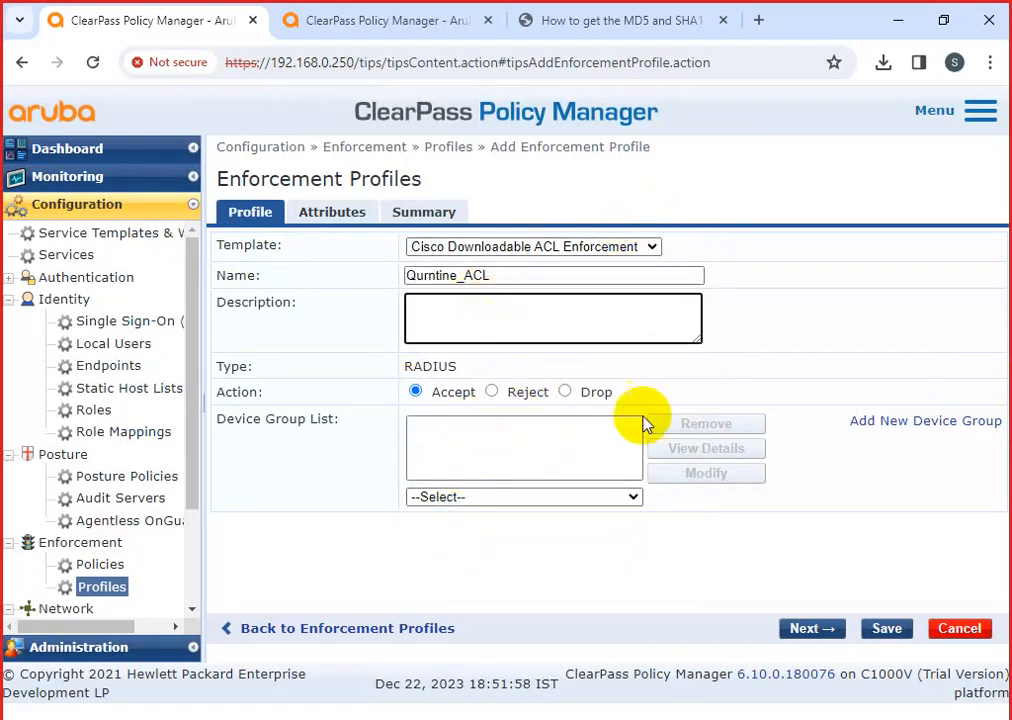
left_click(314, 213)
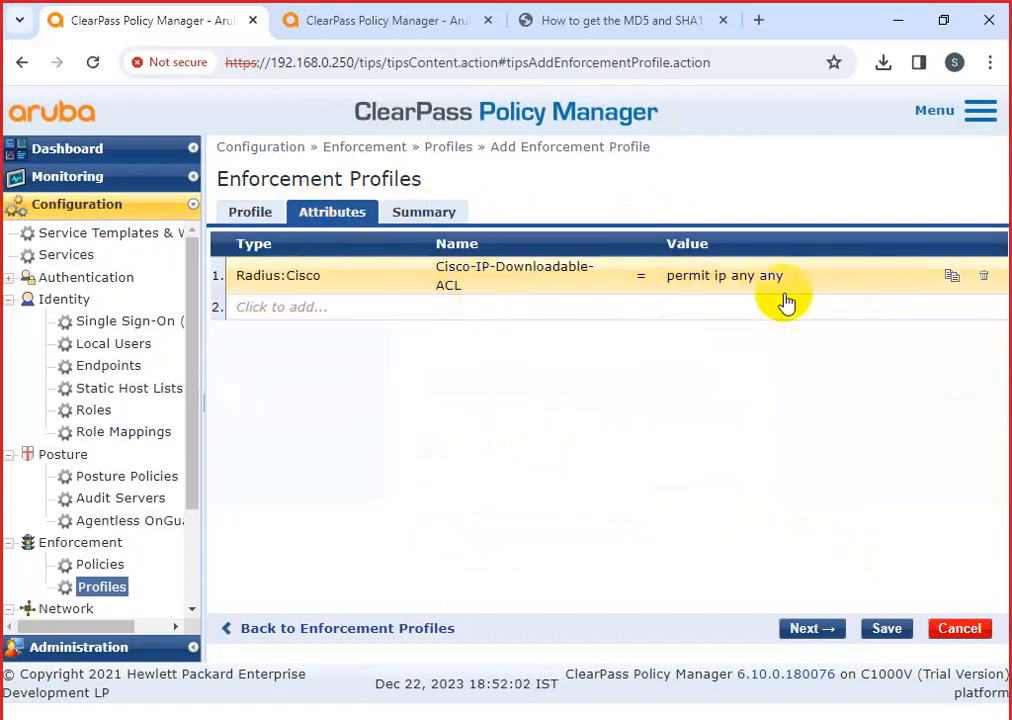
Try to save the profile with a duplicated Cisco-IP-Downloadable-ACL attribute set to 10.10.10.10,20.20.20.20, and delete the duplicate
left_click(952, 280)
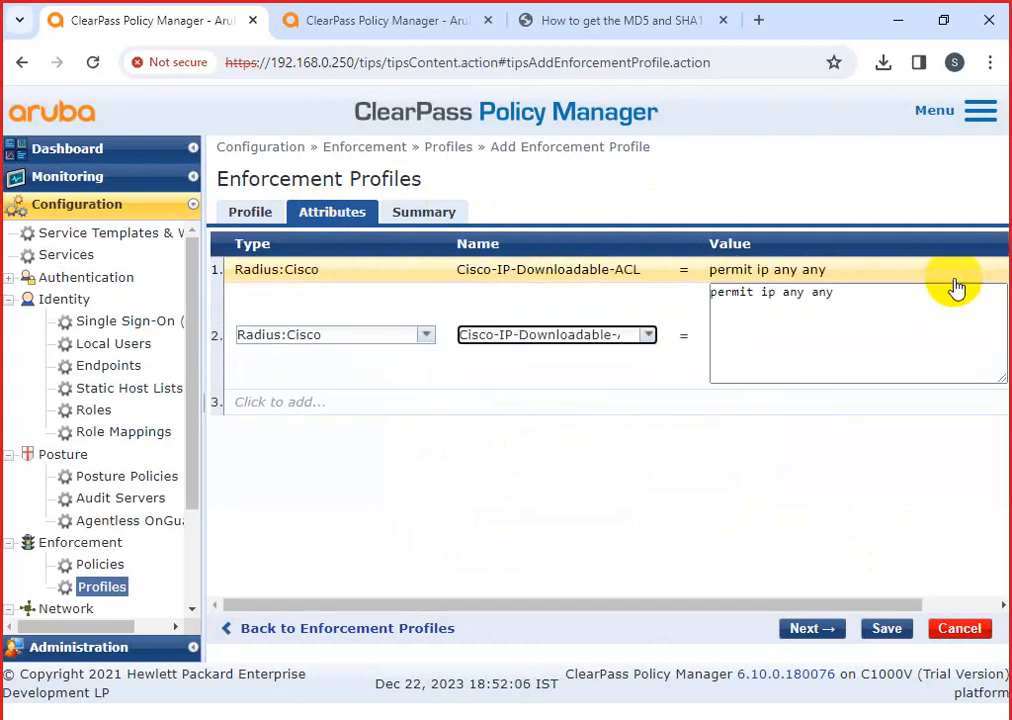
left_click_drag(845, 298, 718, 291)
key("BackSpace")
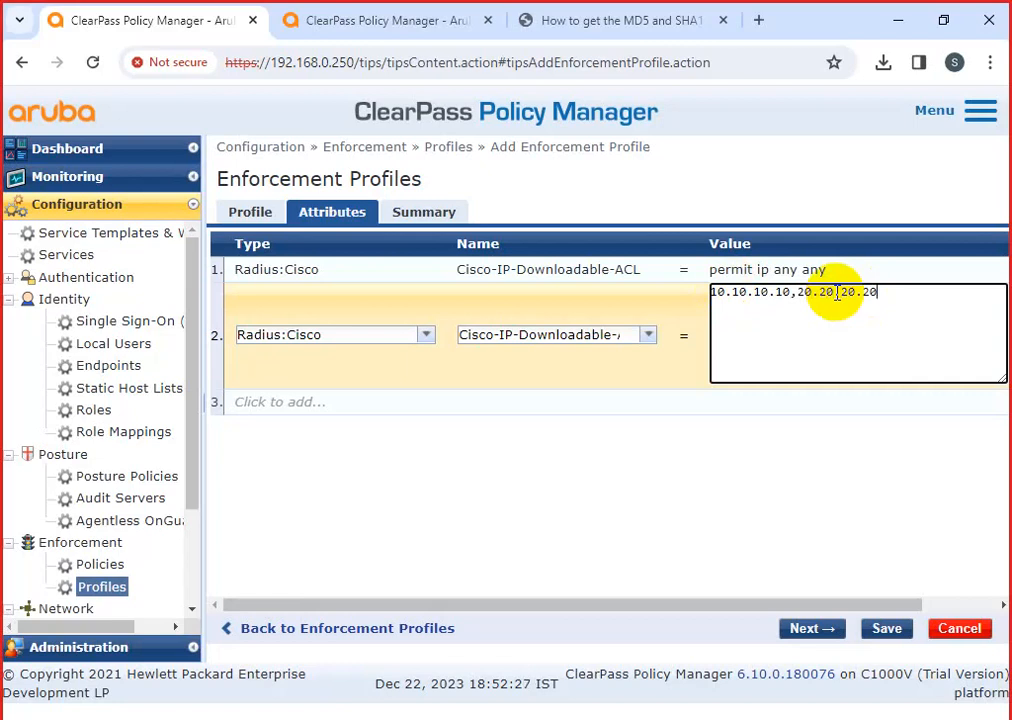
left_click(882, 632)
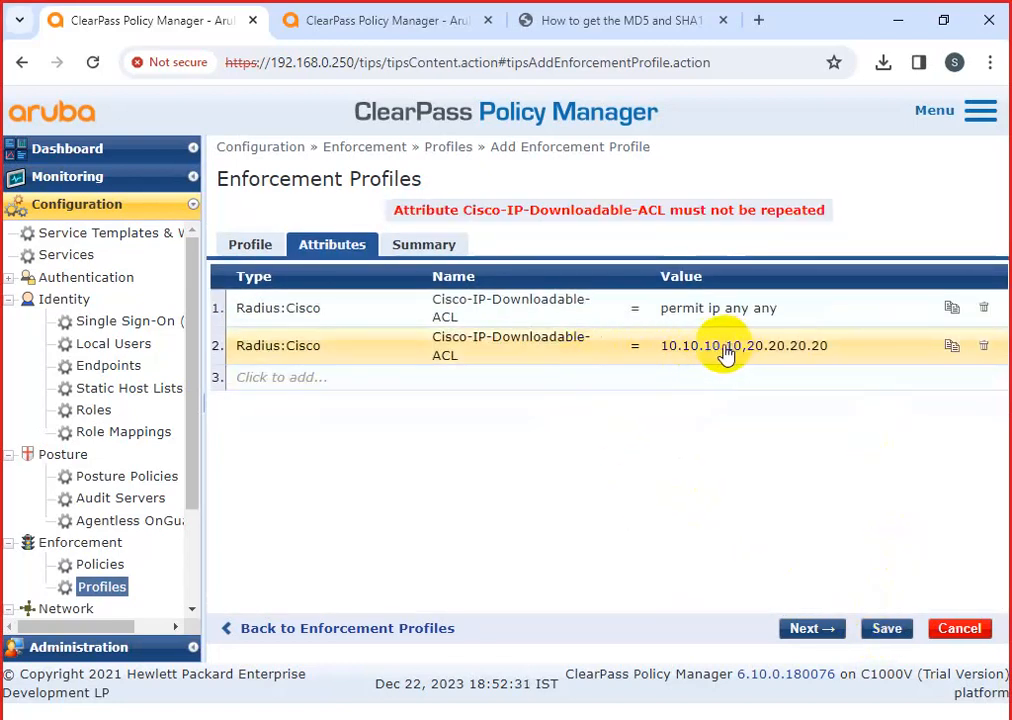
left_click(984, 346)
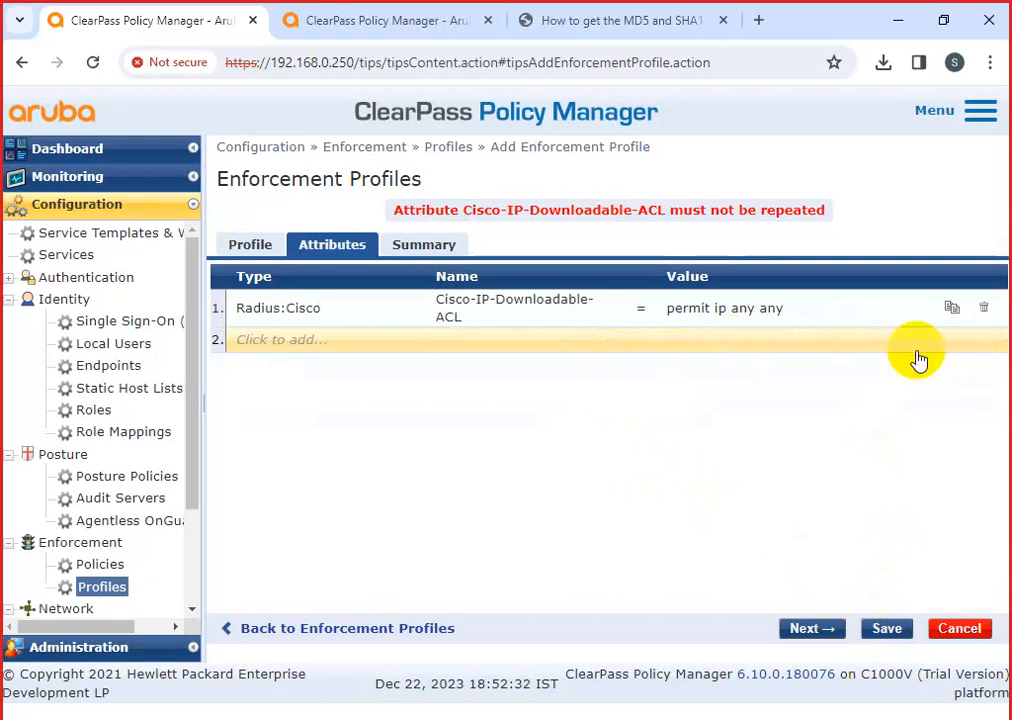
Insert the line 10.10.10.10 above "permit ip any any" in the Cisco-IP-Downloadable-ACL value and save the profile
left_click(782, 316)
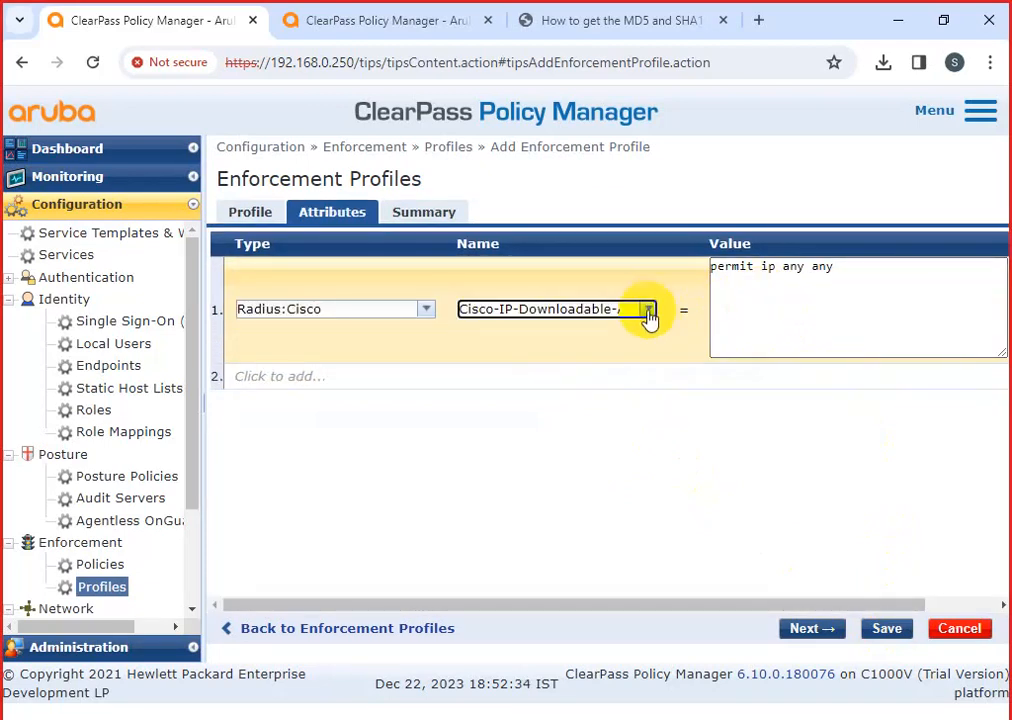
left_click(648, 310)
left_click(513, 370)
left_click(756, 297)
left_click_drag(850, 268, 704, 272)
left_click(718, 267)
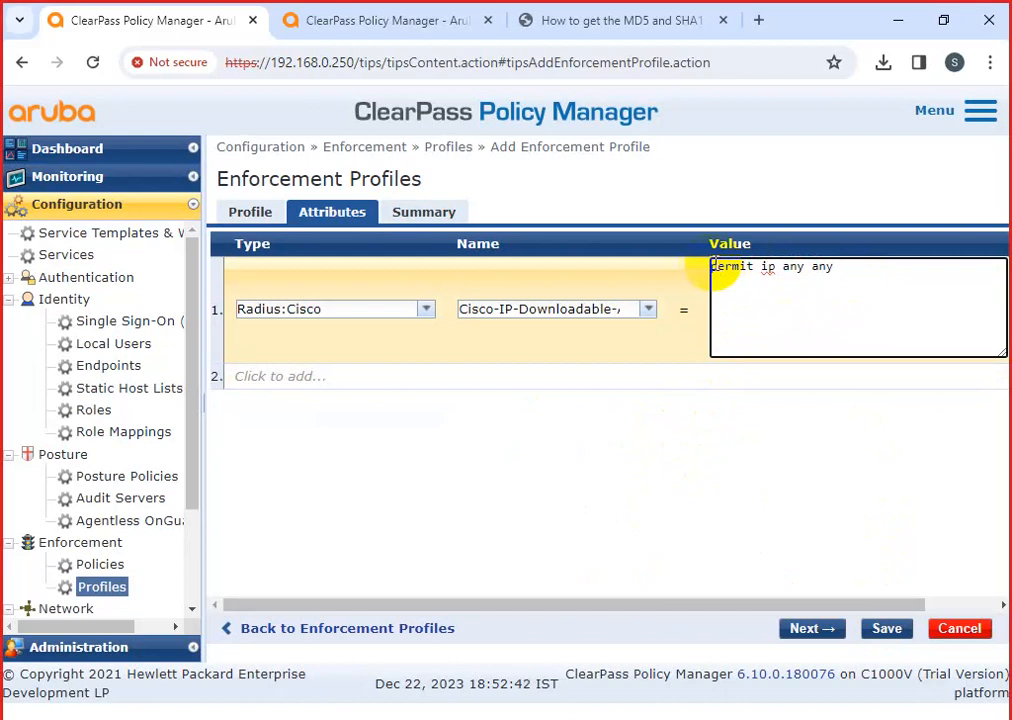
key("Return")
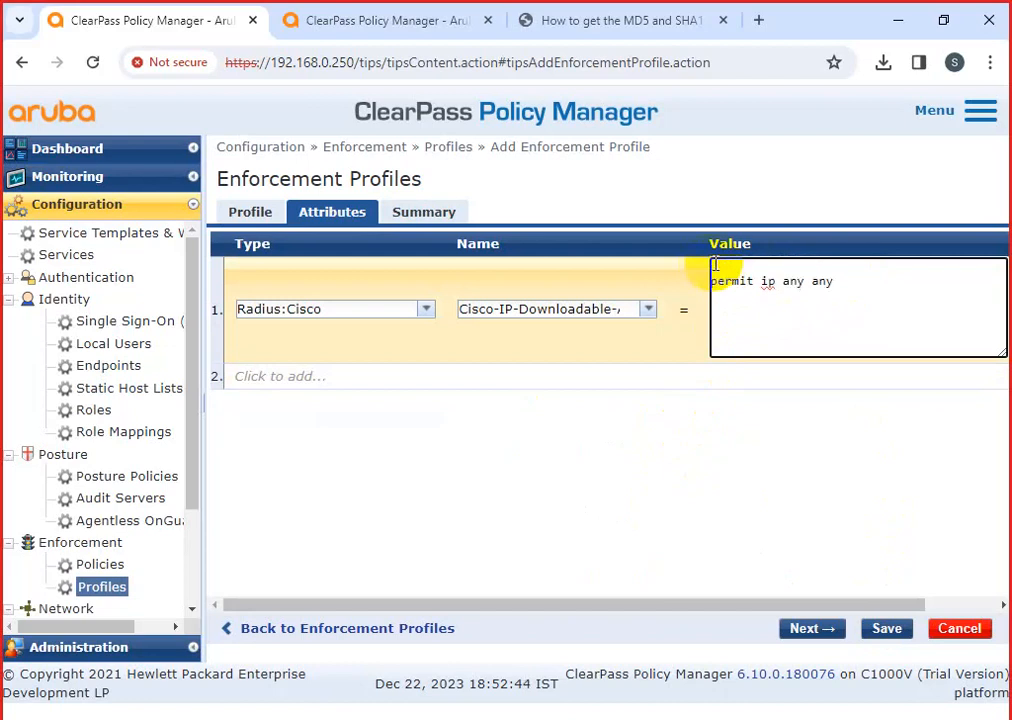
type("10.10.10.10")
left_click(890, 629)
Look for Qurntine_ACL in the enforcement profiles list, filter the names by q, and open the profile
scroll(470, 555, "down", 4)
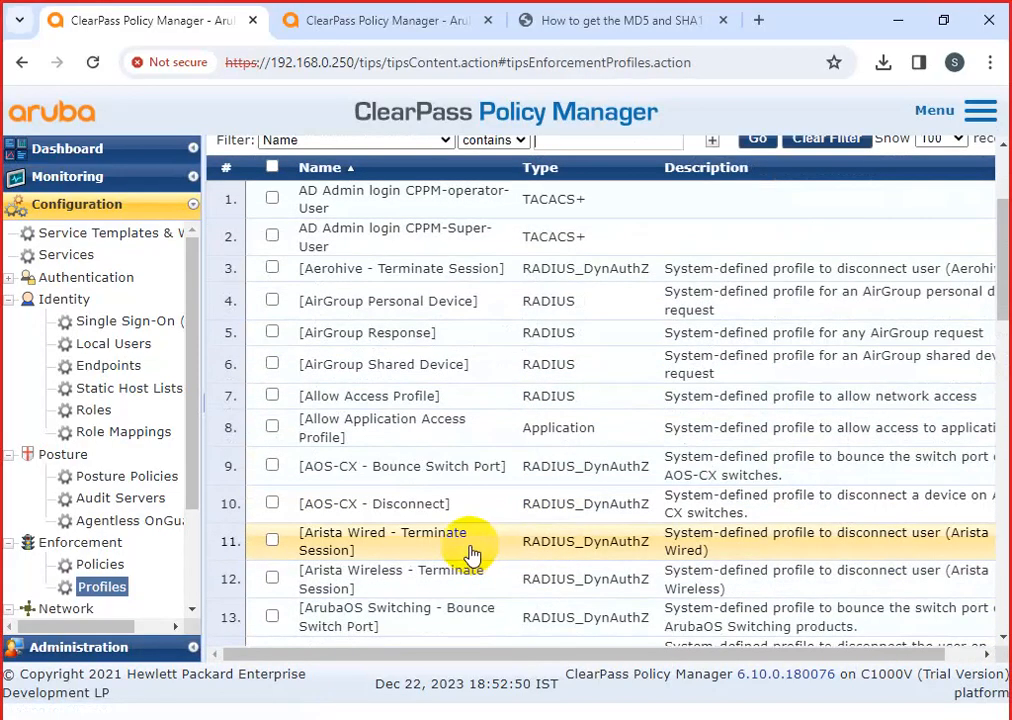
scroll(420, 494, "up", 3)
scroll(410, 470, "up", 1)
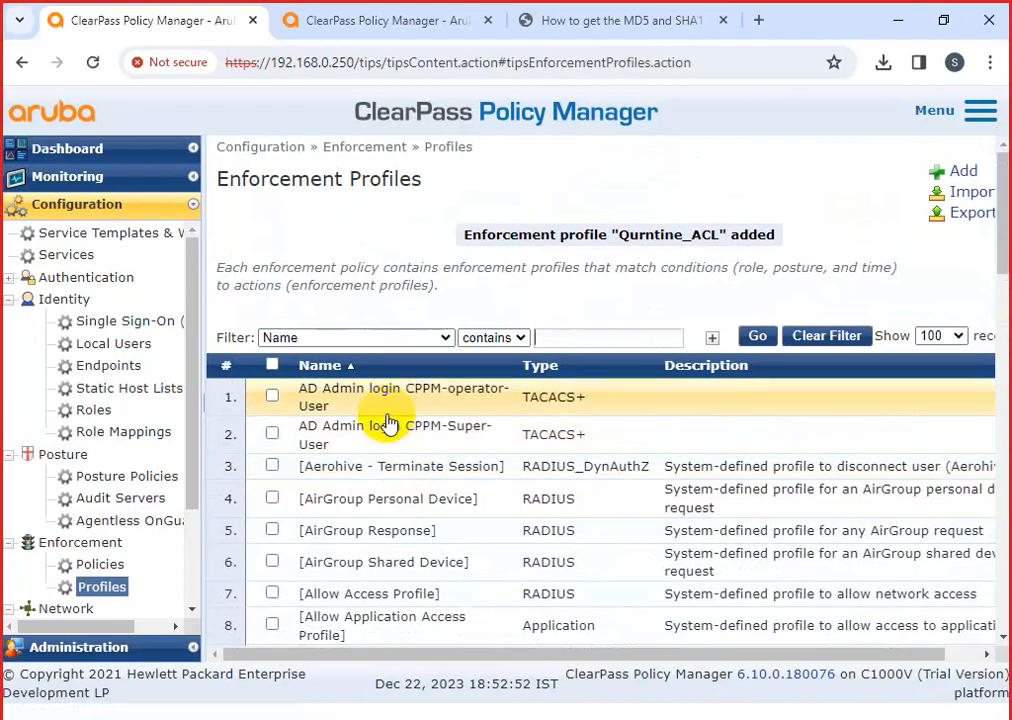
scroll(390, 424, "down", 2)
scroll(388, 423, "down", 10)
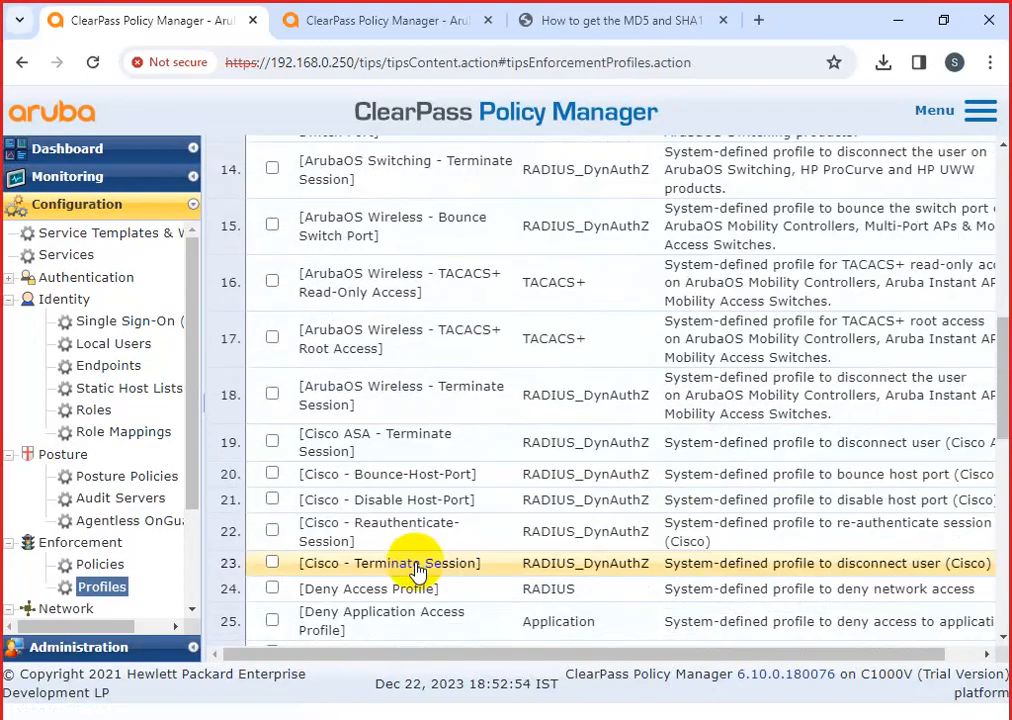
scroll(415, 595, "down", 2)
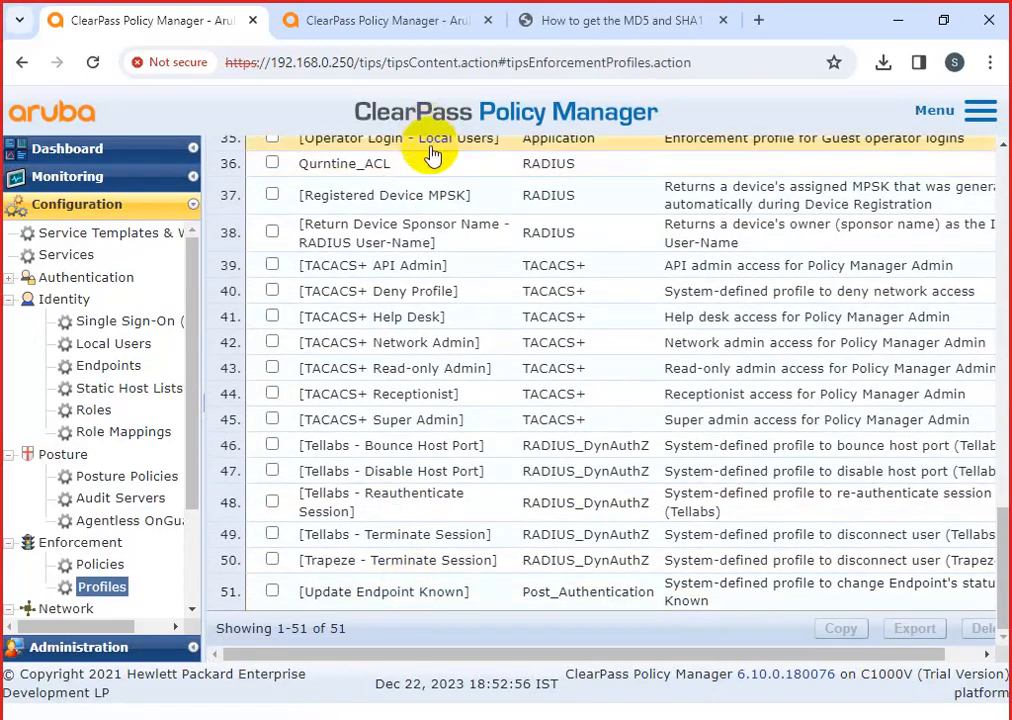
scroll(458, 226, "up", 15)
scroll(487, 169, "up", 1)
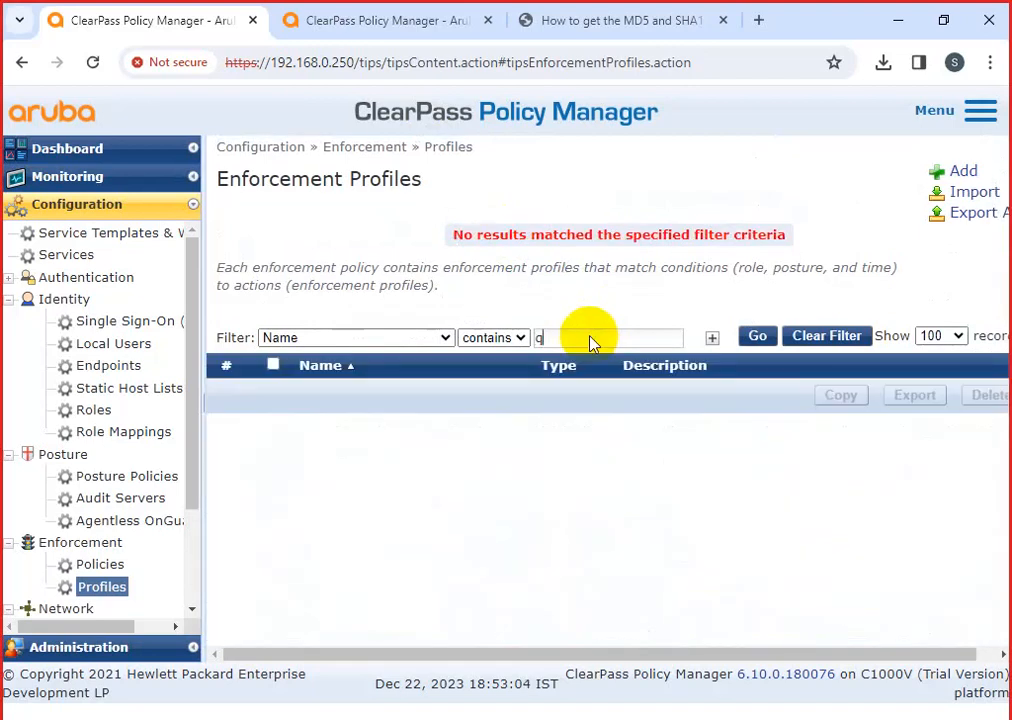
left_click(499, 369)
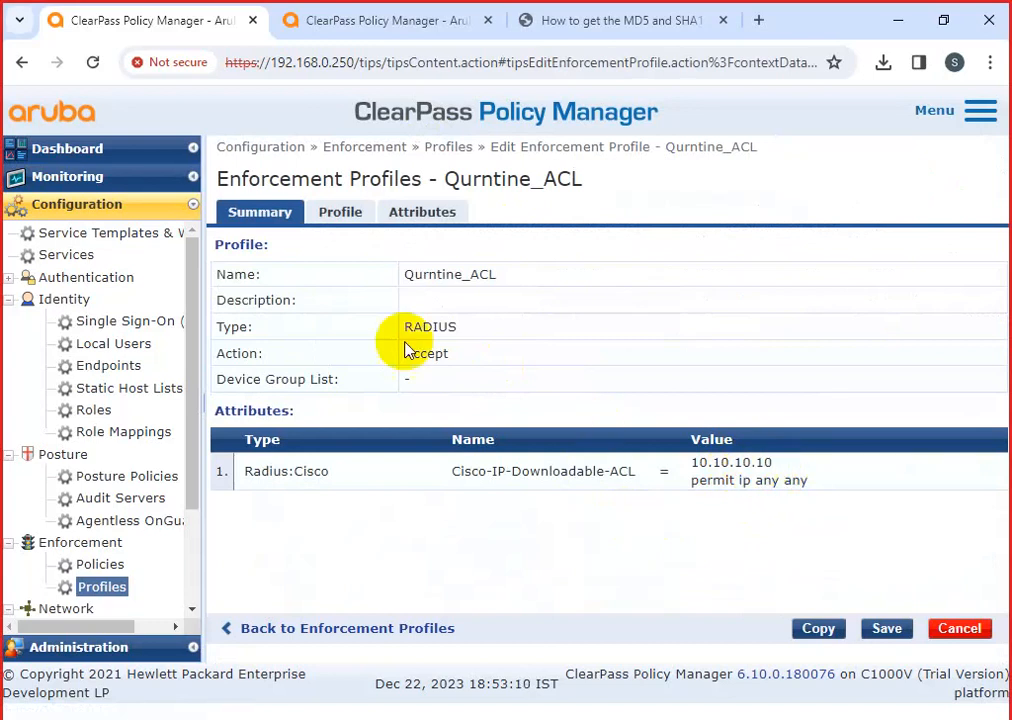
Set the first line of the profile's Cisco-IP-Downloadable-ACL value to 10.10.10.10,20.20.20.20 and save the profile
left_click(352, 213)
left_click(416, 212)
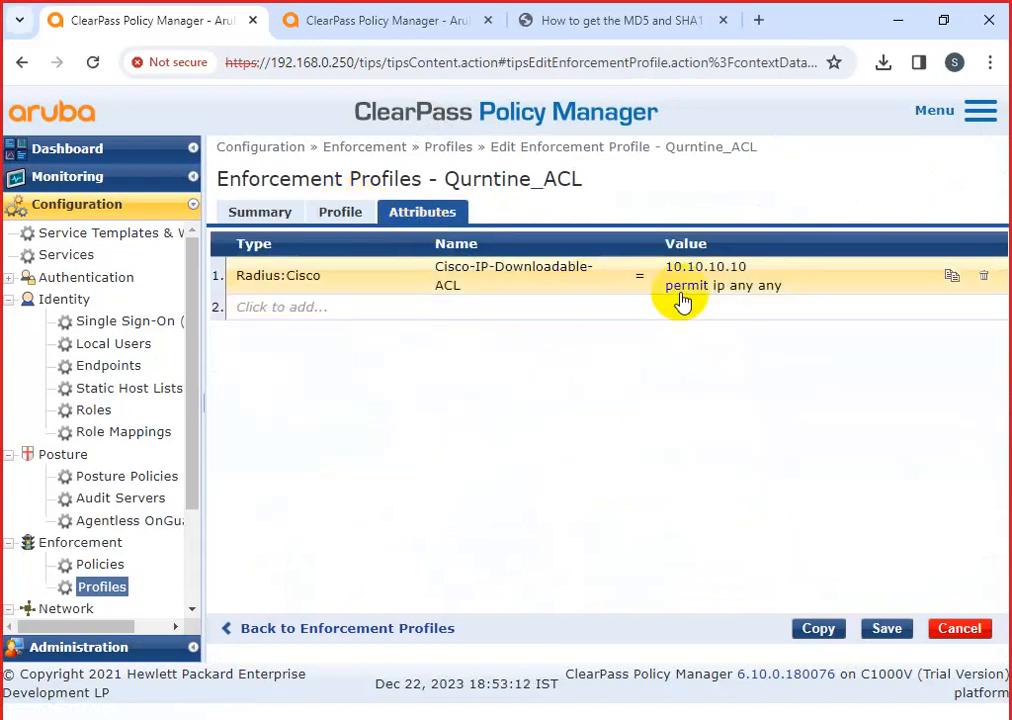
left_click(755, 266)
left_click(791, 264)
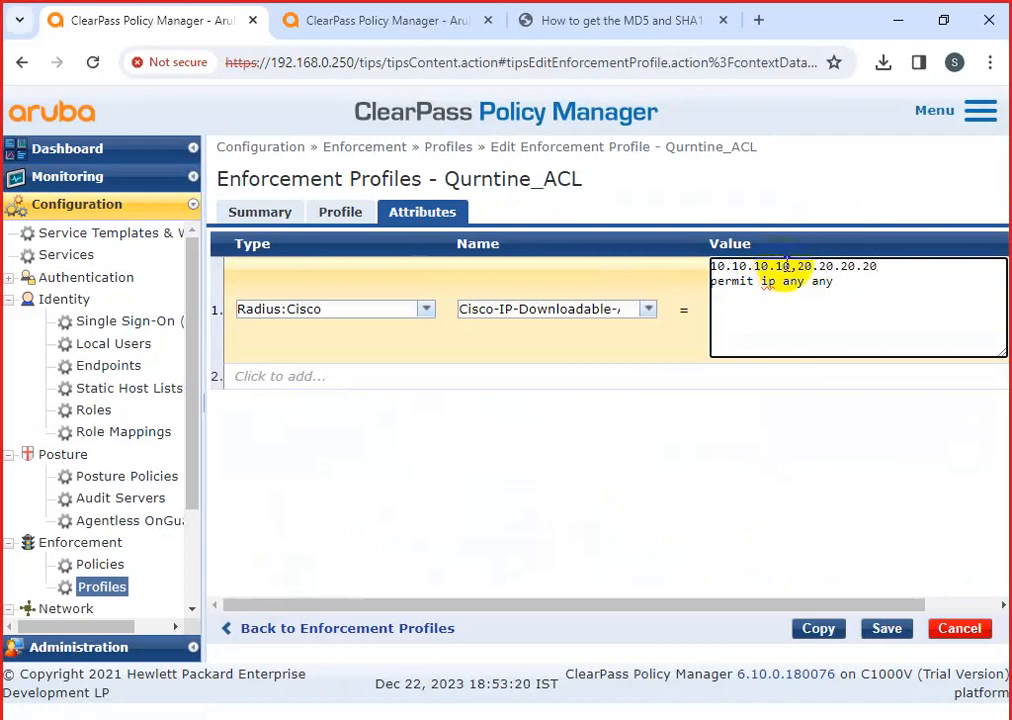
left_click(887, 628)
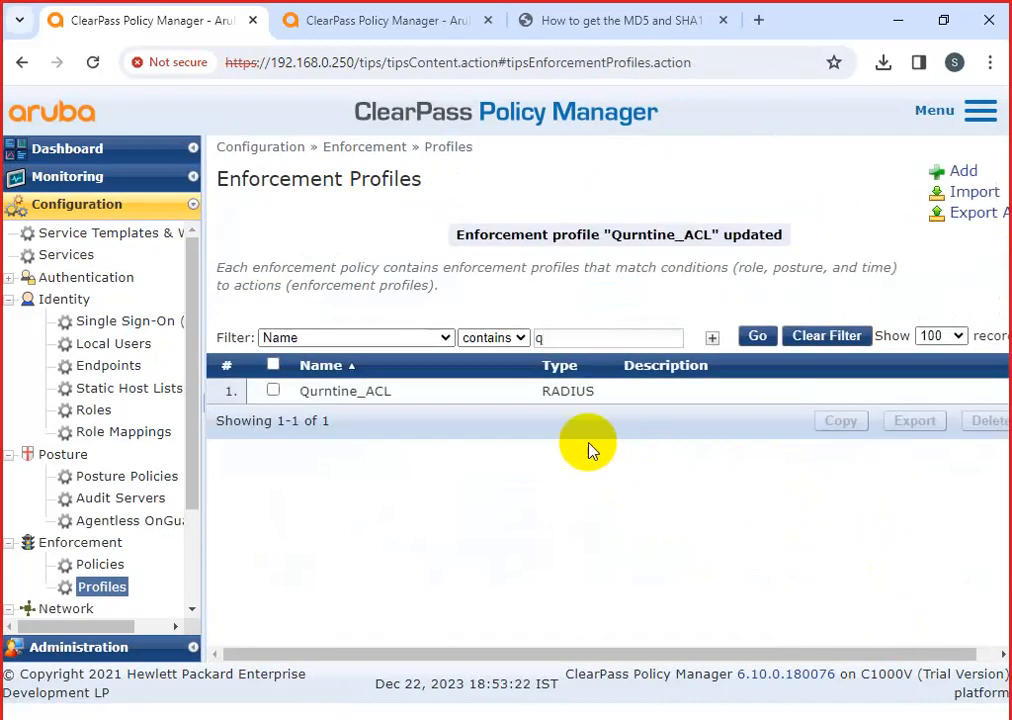
Reopen Qurntine_ACL, change the second line of its downloadable ACL value to "permit ip deny deny", and save the profile
left_click(572, 390)
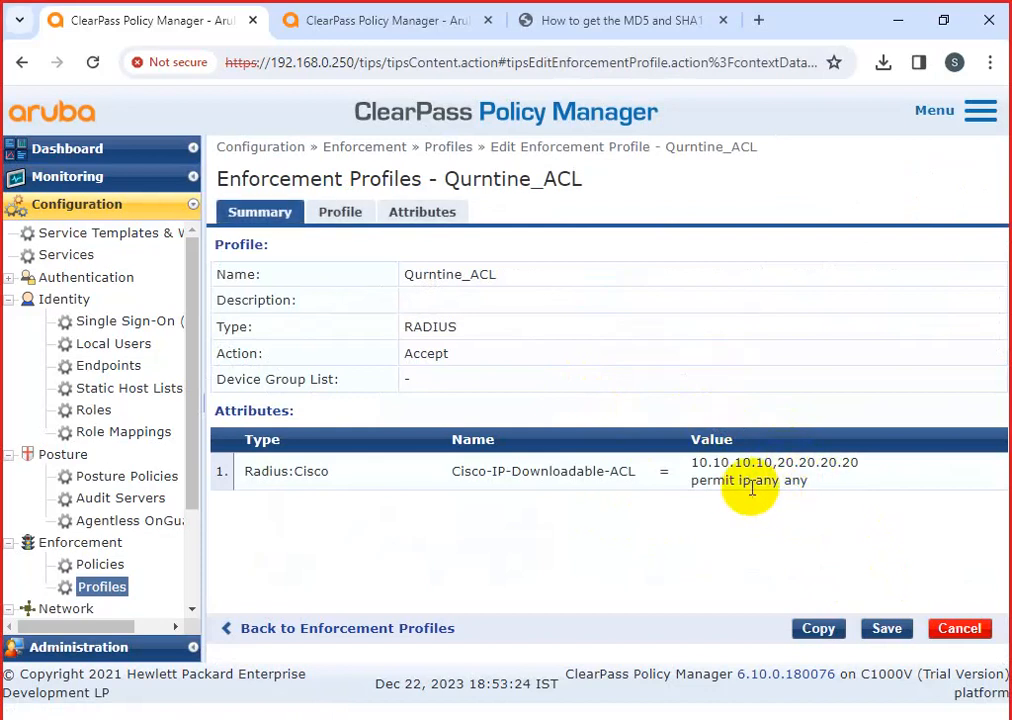
left_click_drag(692, 463, 820, 497)
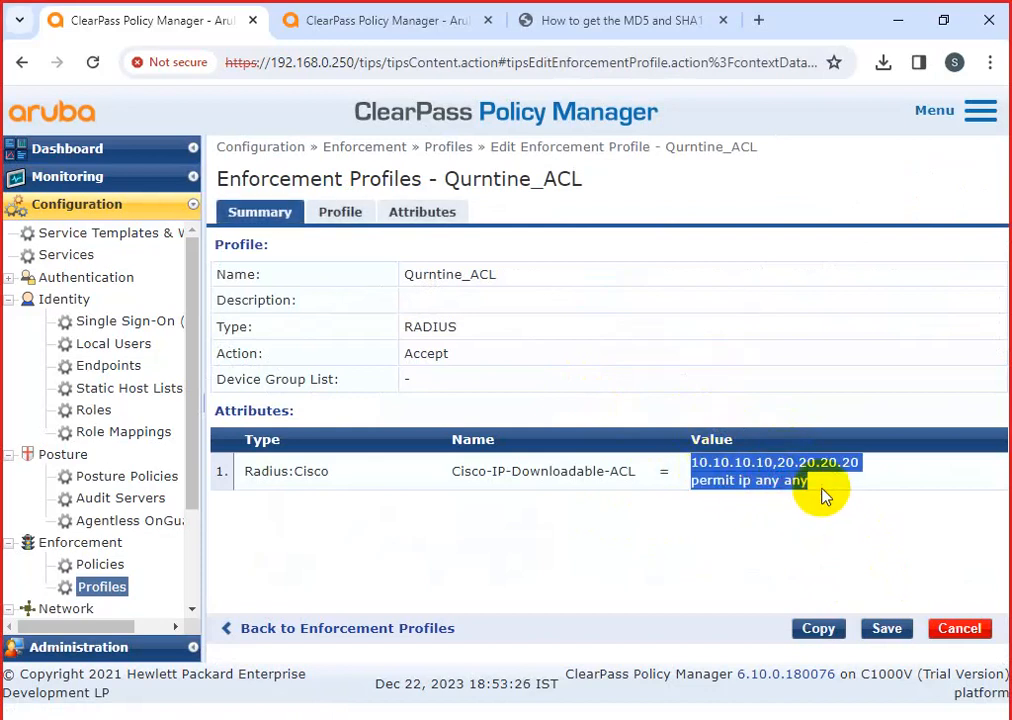
left_click(752, 481)
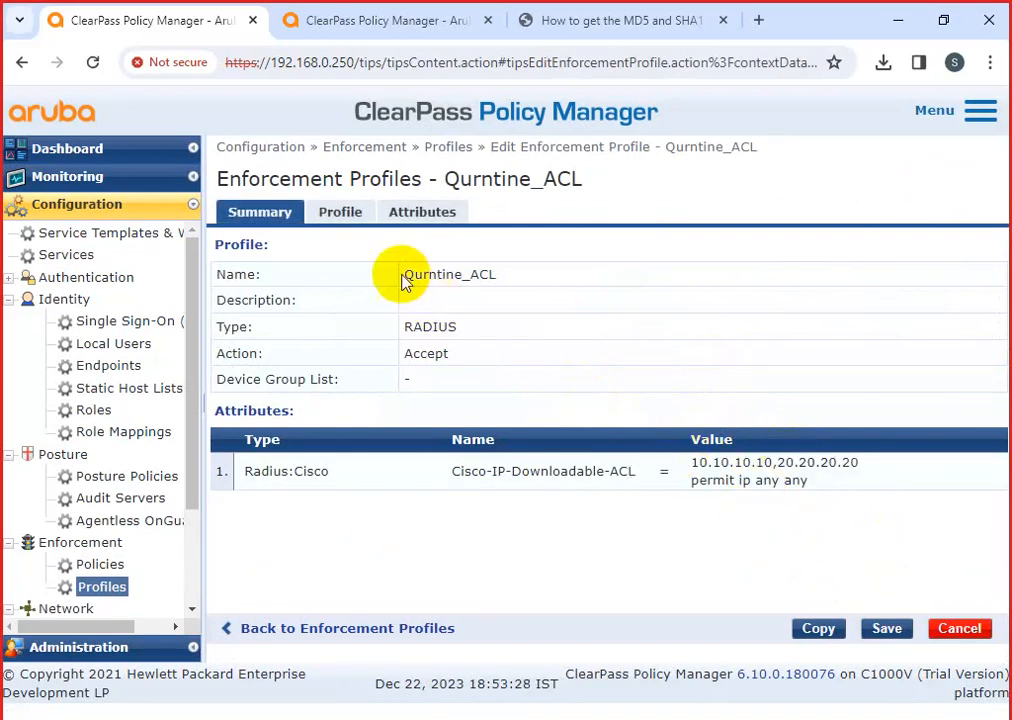
left_click(340, 212)
left_click(422, 212)
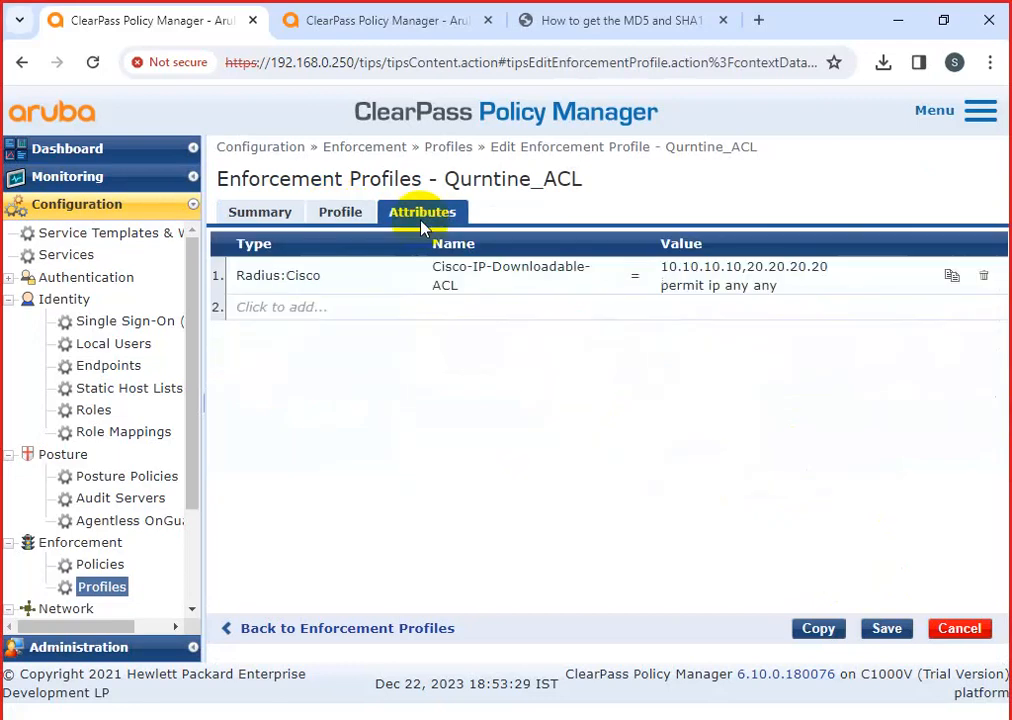
left_click(788, 290)
left_click(833, 281)
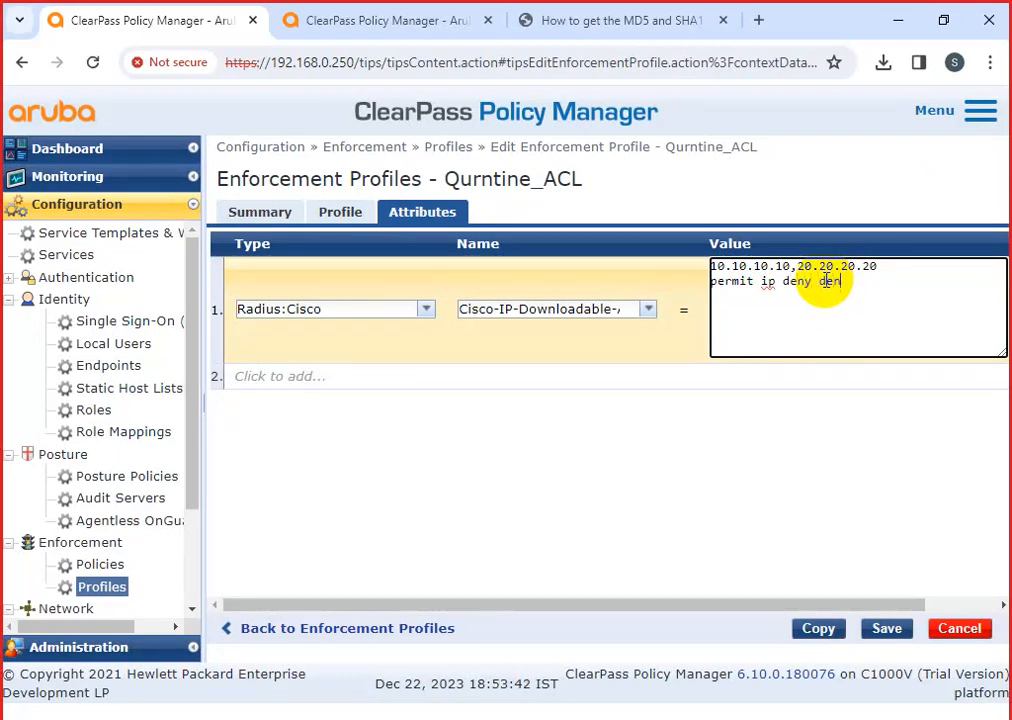
left_click(880, 630)
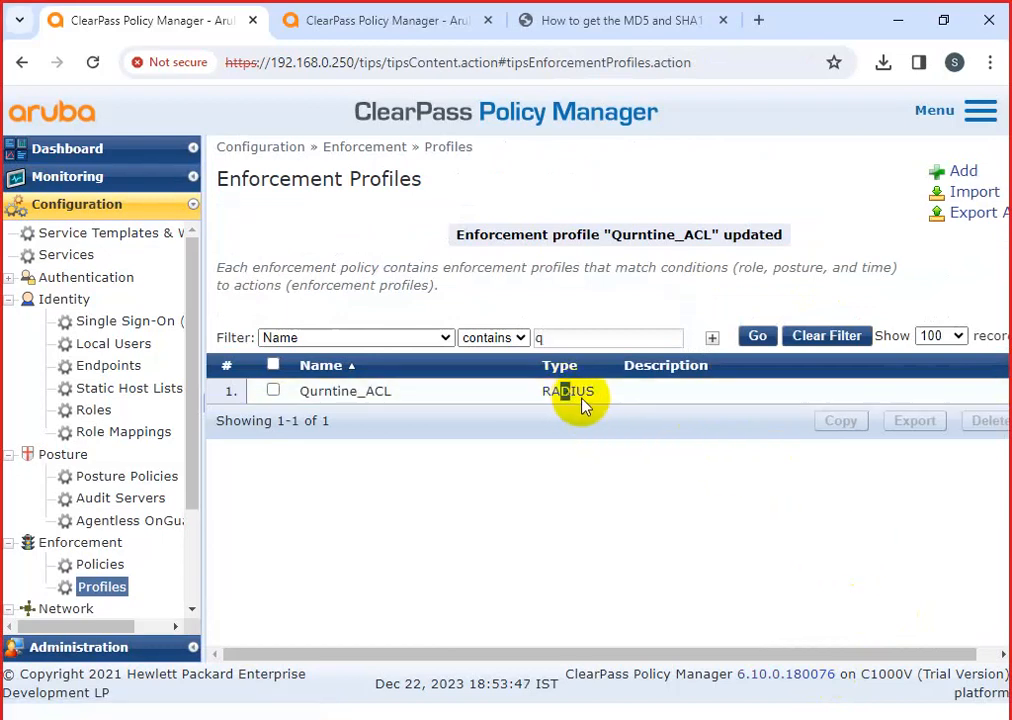
Reopen Qurntine_ACL to review its downloadable ACL value and save the profile again
left_click(575, 392)
left_click_drag(693, 462, 885, 483)
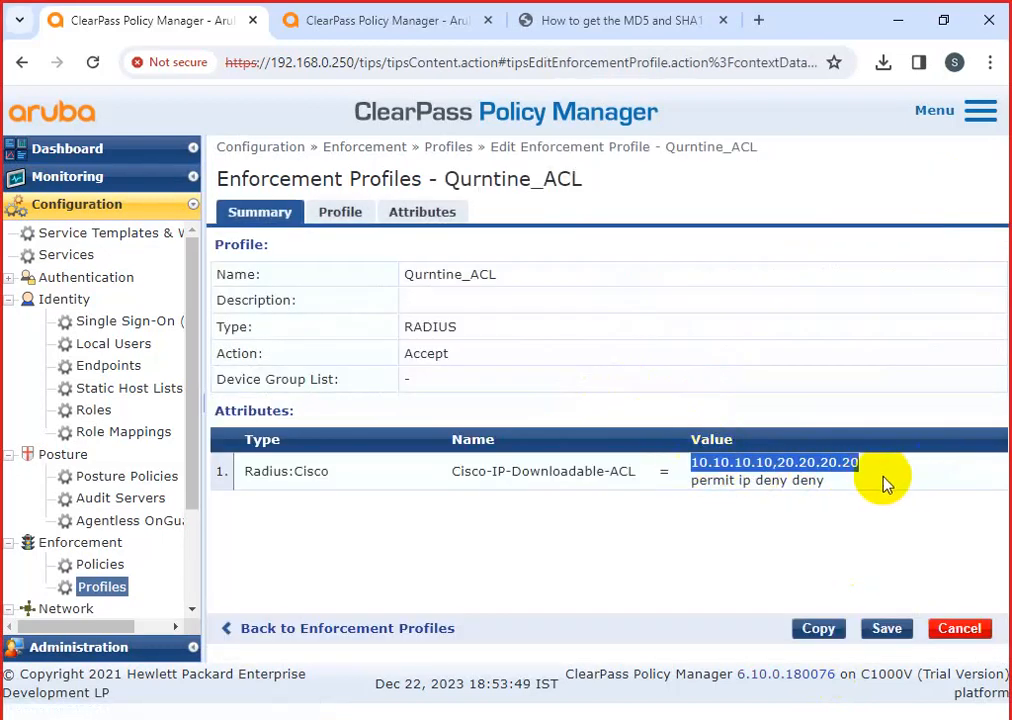
left_click(887, 629)
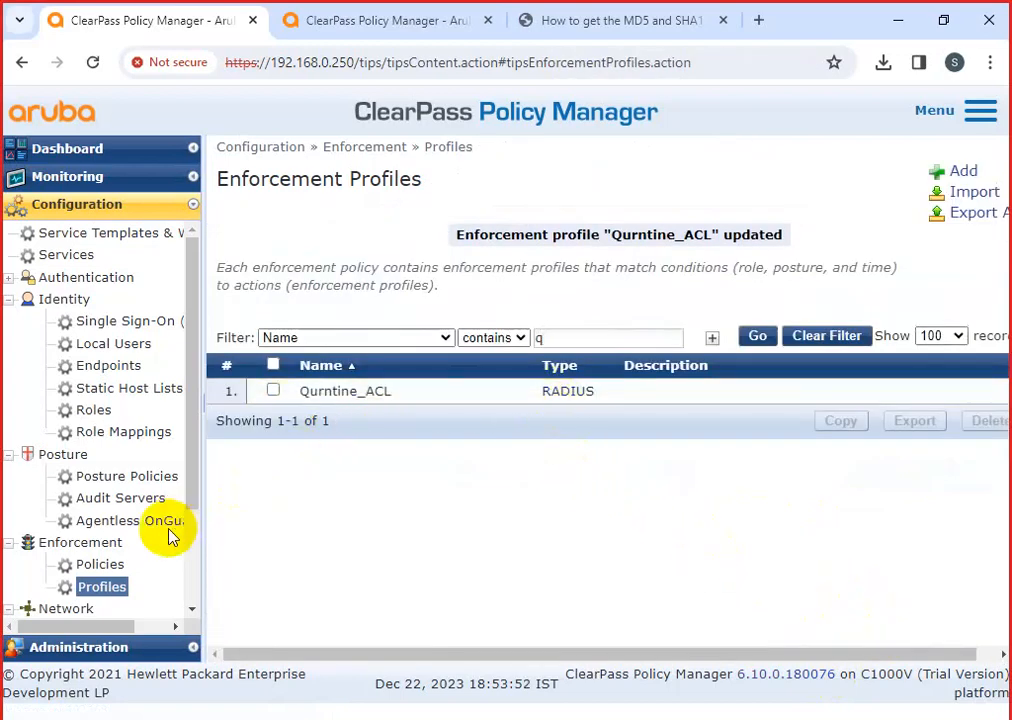
Open the Webauth policy from the enforcement policies, check its enforcement settings, and display its rules
left_click(108, 566)
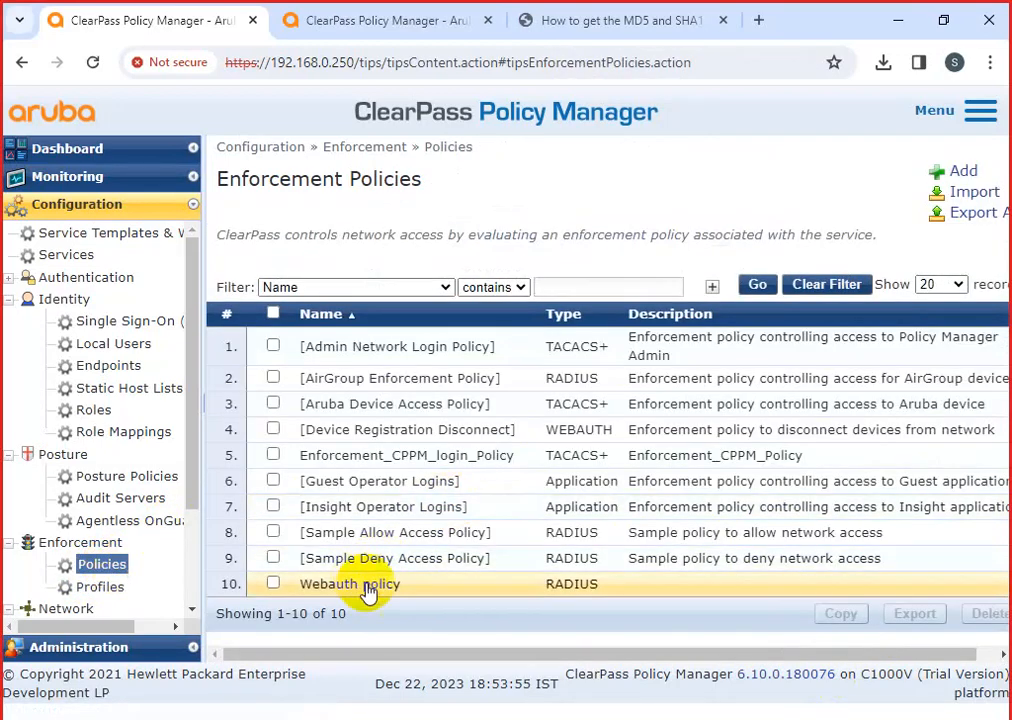
left_click(368, 583)
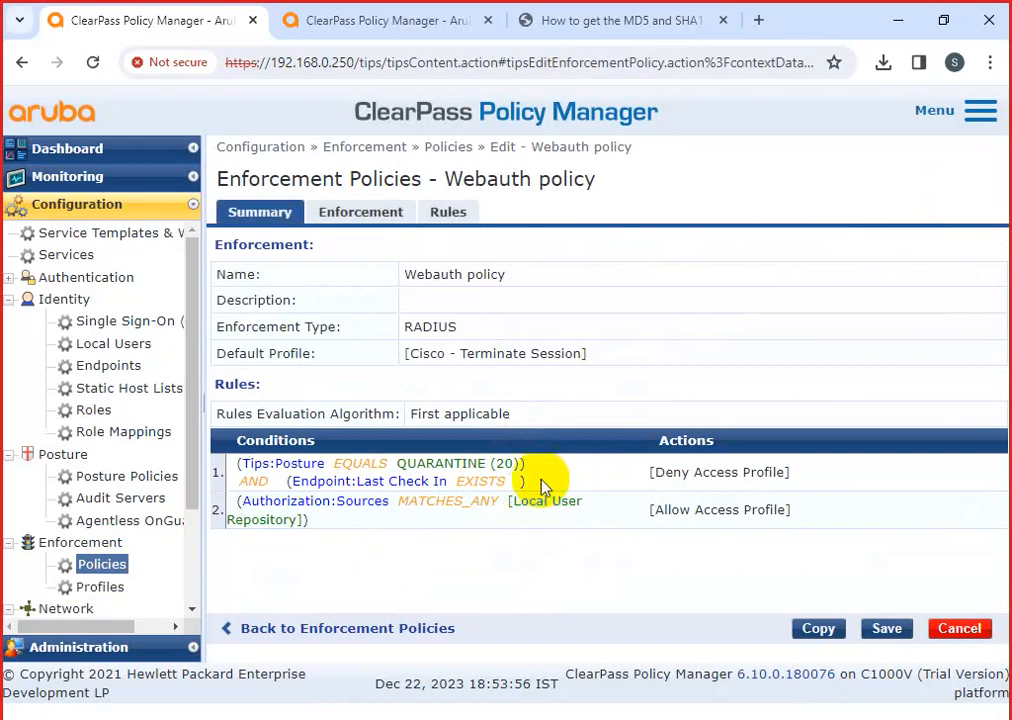
left_click(448, 214)
left_click(396, 213)
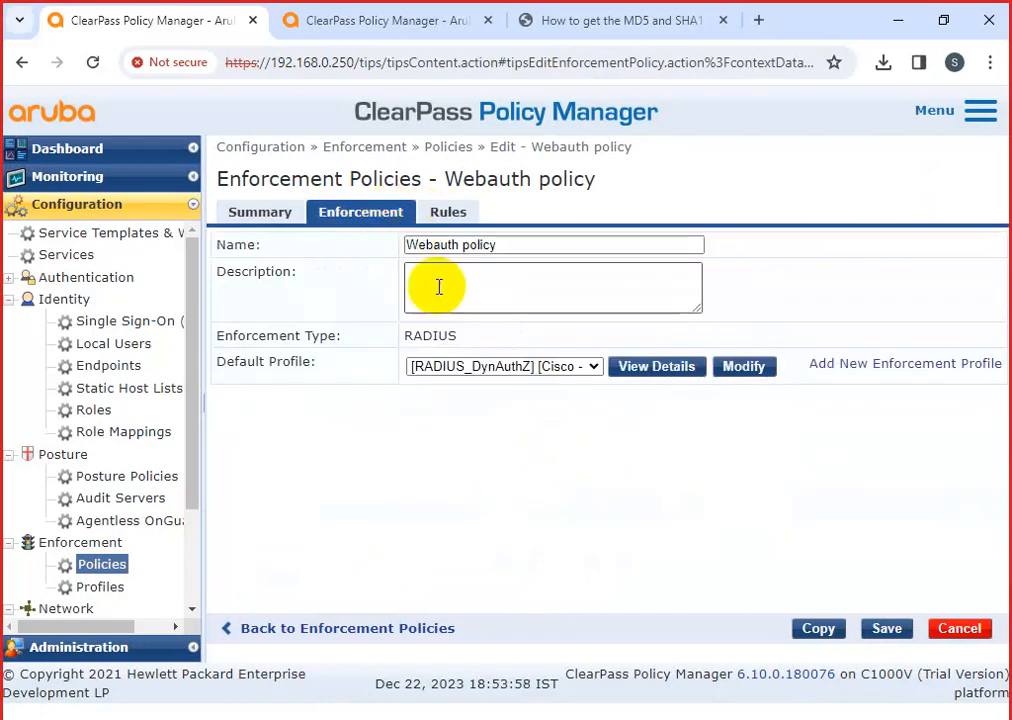
left_click(440, 214)
Edit the quarantine posture rule of the Webauth policy and remove [Deny Access Profile] from its enforcement profiles
left_click(508, 330)
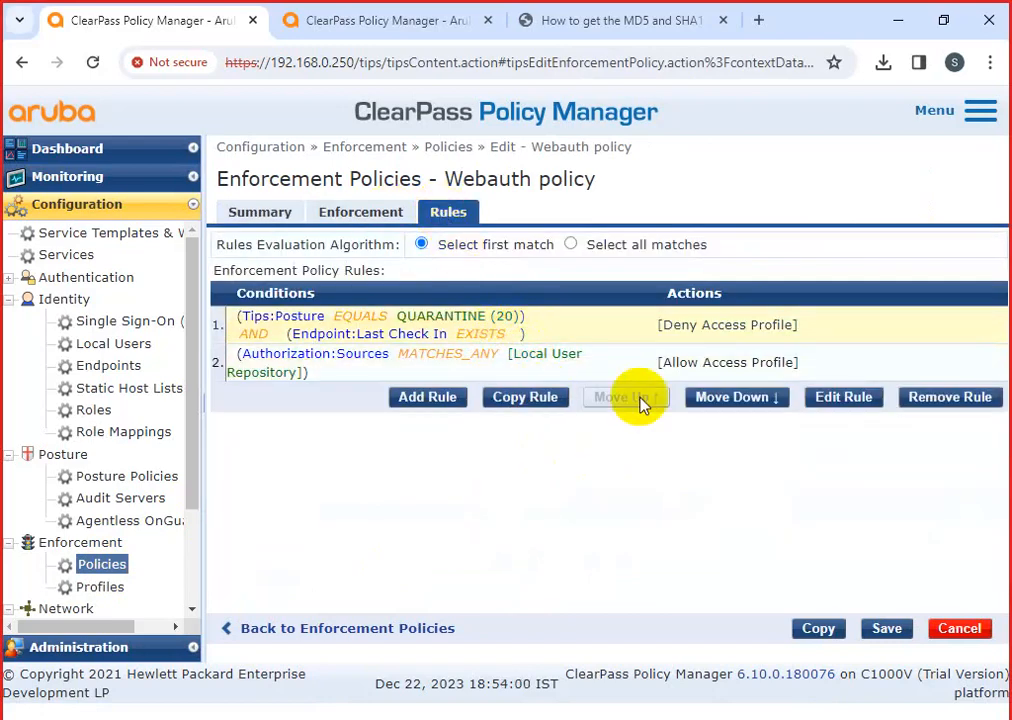
left_click(840, 397)
left_click(256, 472)
left_click(383, 530)
scroll(282, 428, "down", 3)
scroll(316, 503, "up", 2)
left_click(320, 515)
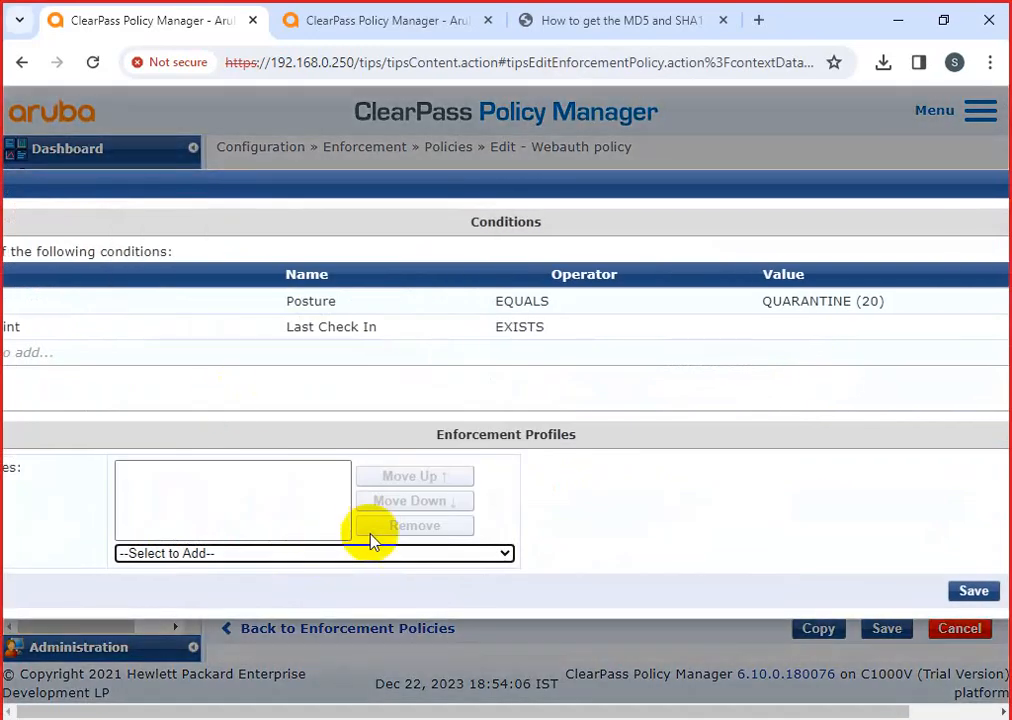
Add [RADIUS] Qurntine_ACL as the quarantine rule's enforcement profile, and save both the rule and the Webauth policy
left_click(366, 551)
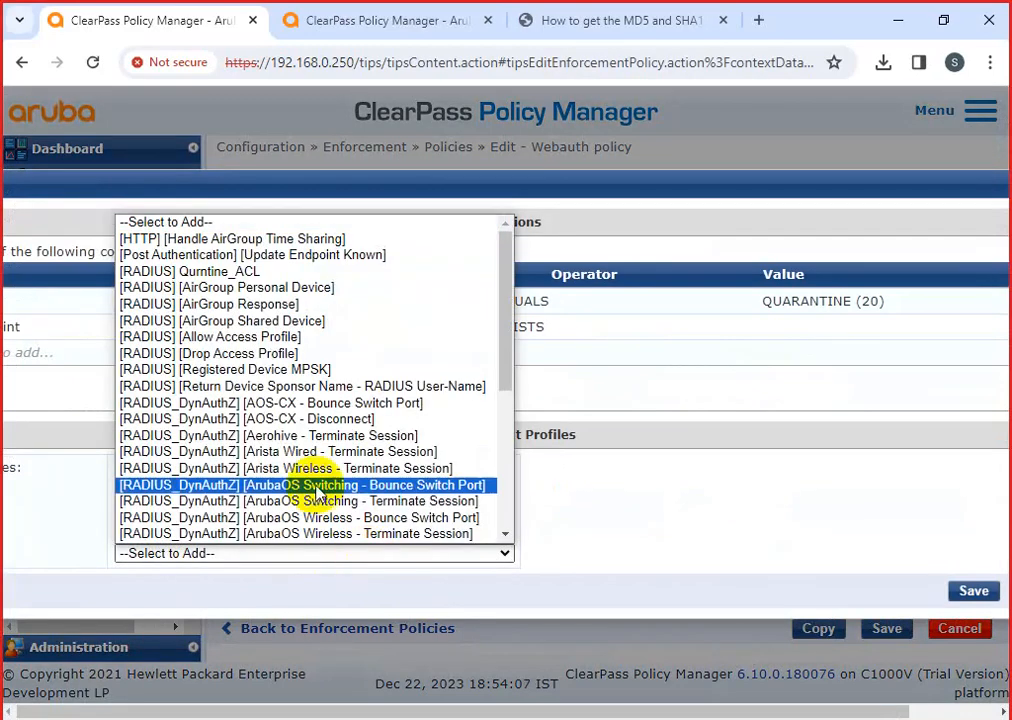
left_click(255, 272)
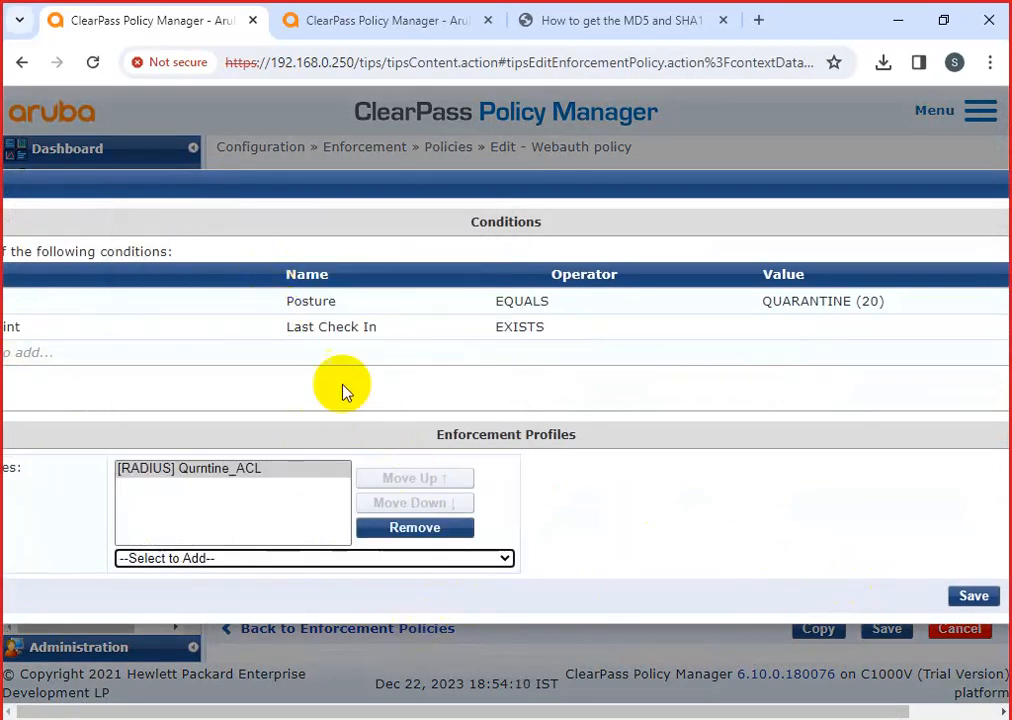
left_click(960, 595)
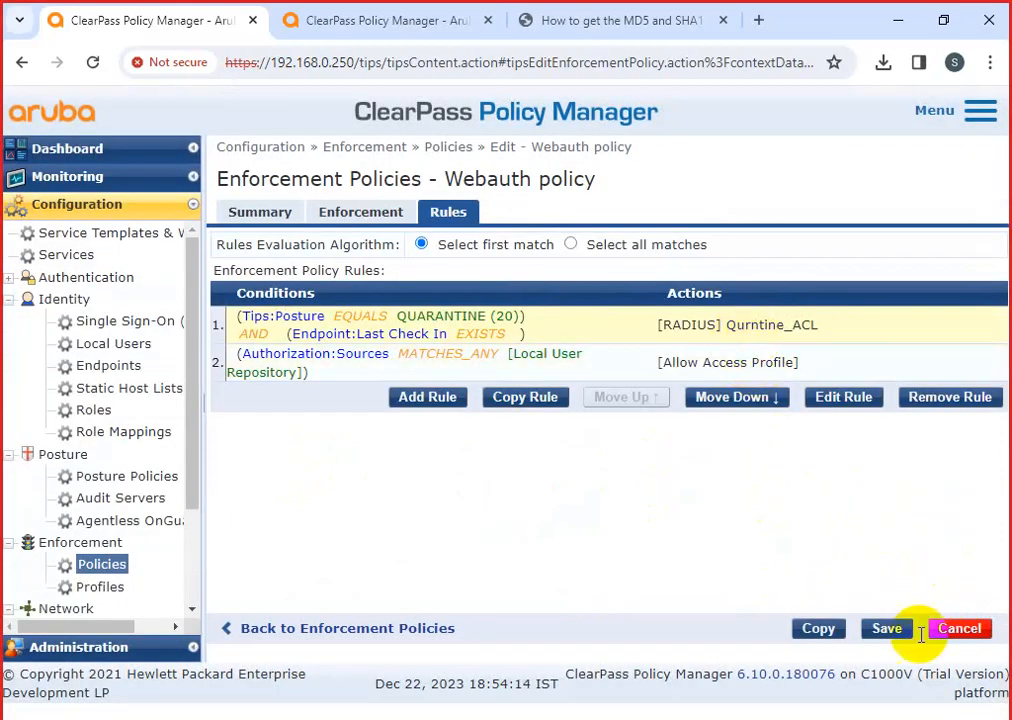
left_click(889, 630)
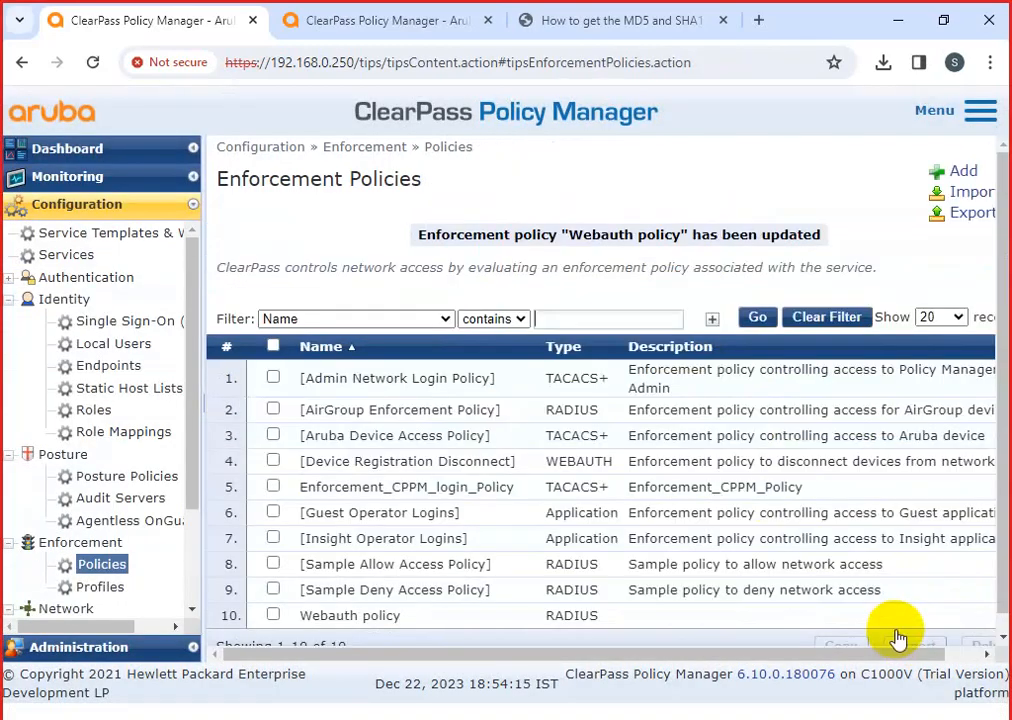
Reopen the Webauth policy to review the quarantine rule's action and the enforcement settings, and save the policy again
left_click(385, 616)
left_click_drag(748, 476, 643, 481)
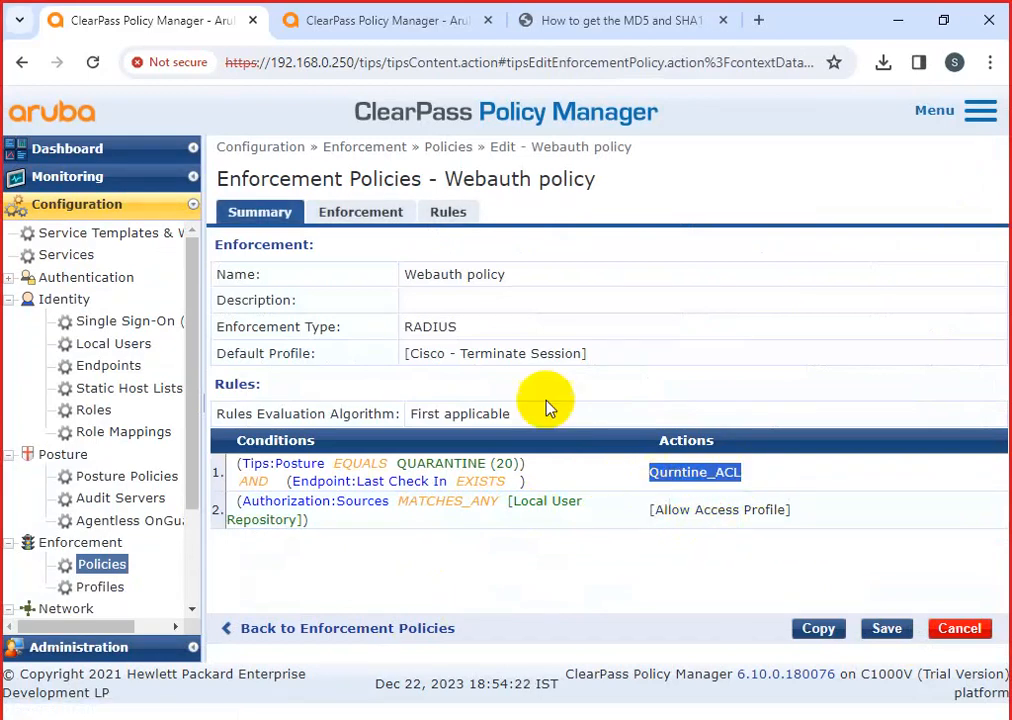
left_click(448, 214)
left_click(368, 216)
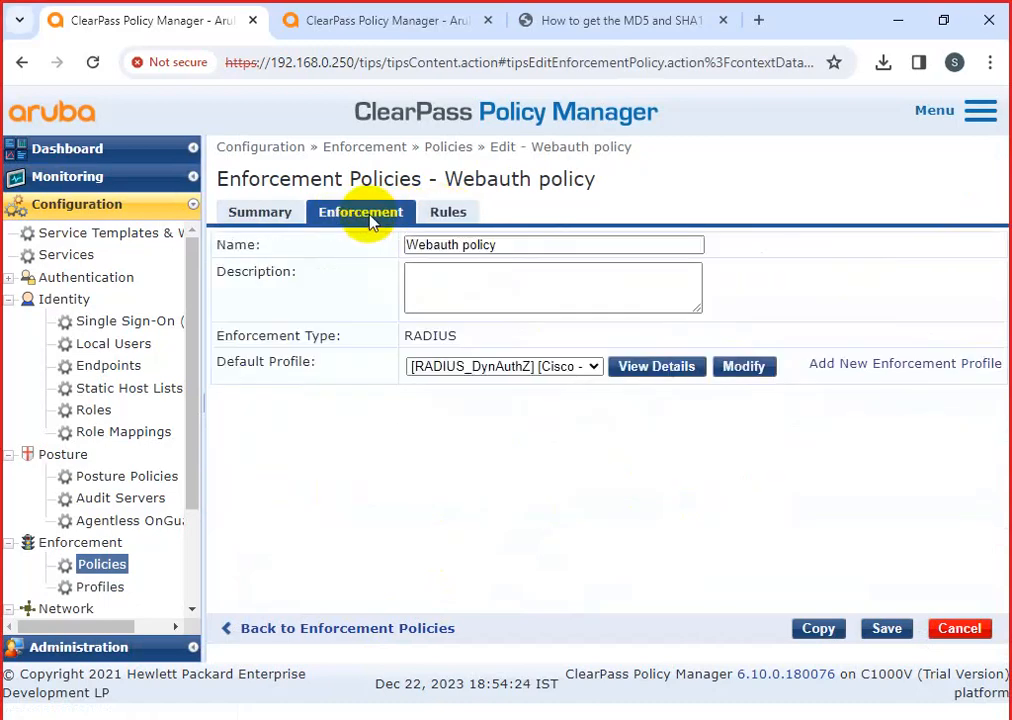
left_click(887, 630)
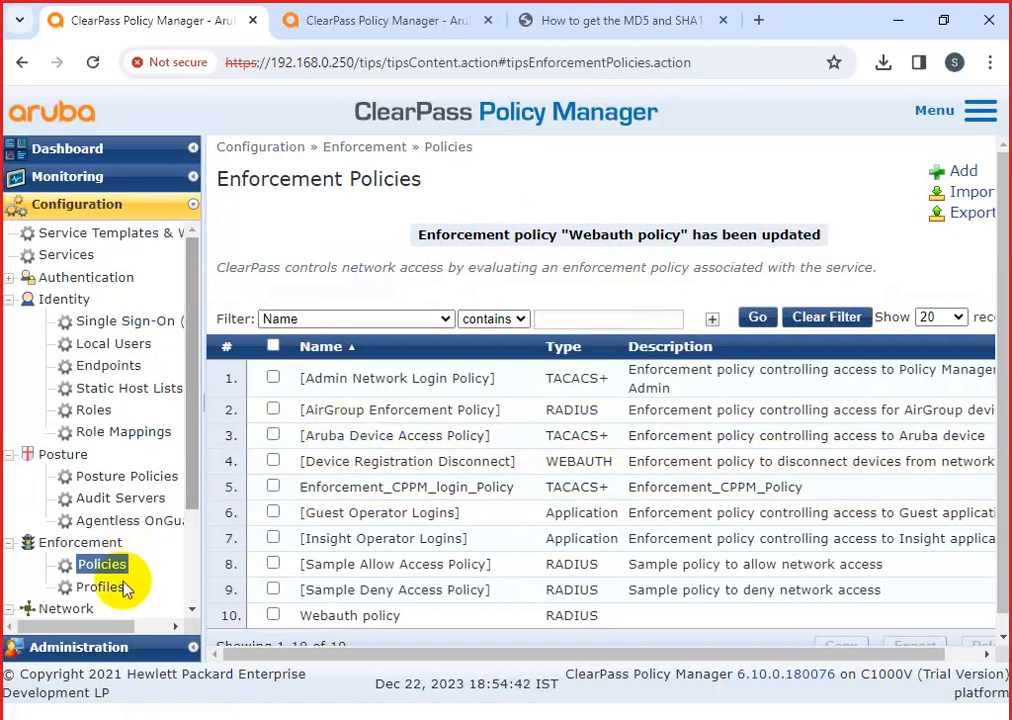
Open the webauth policy service and examine the first Client-IP-Address condition of its service rule
left_click(85, 257)
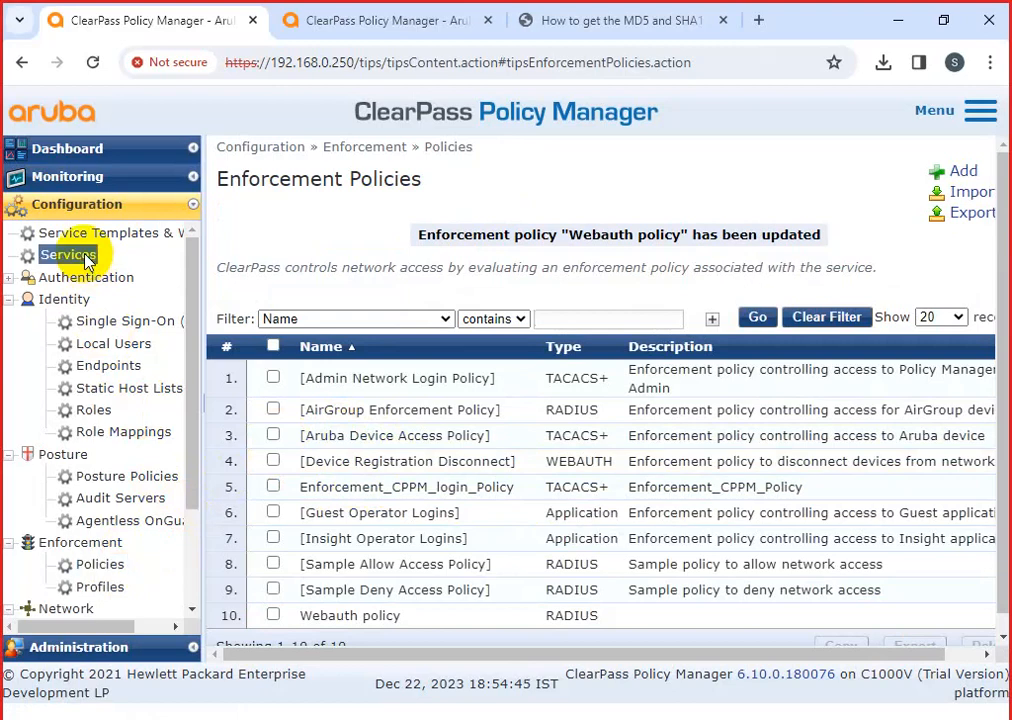
scroll(445, 520, "down", 2)
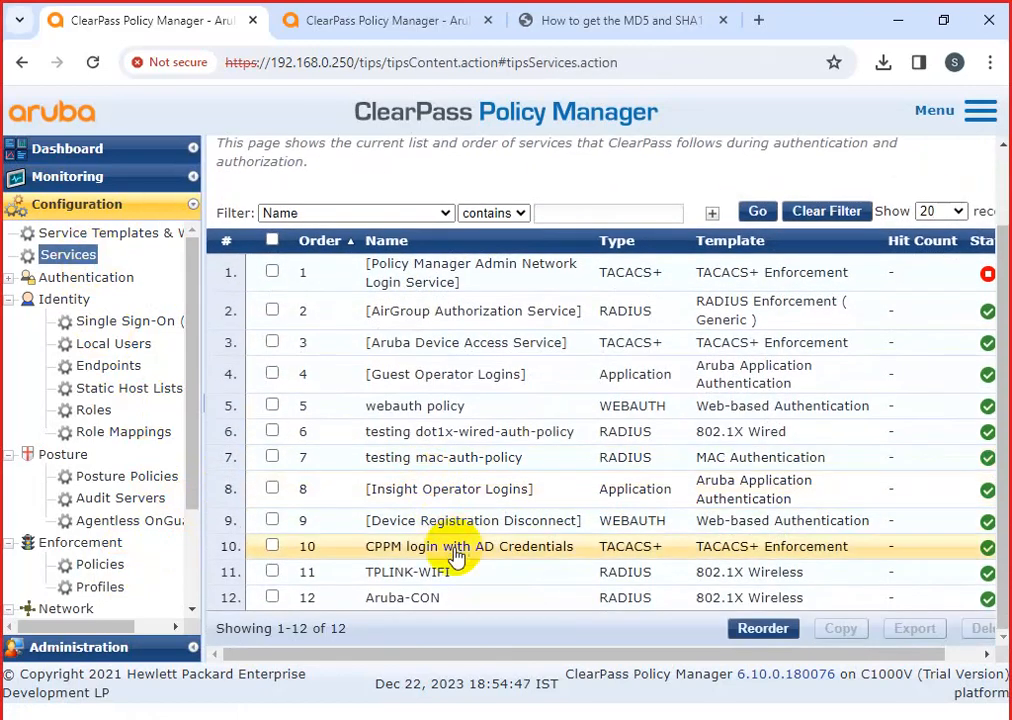
left_click(432, 409)
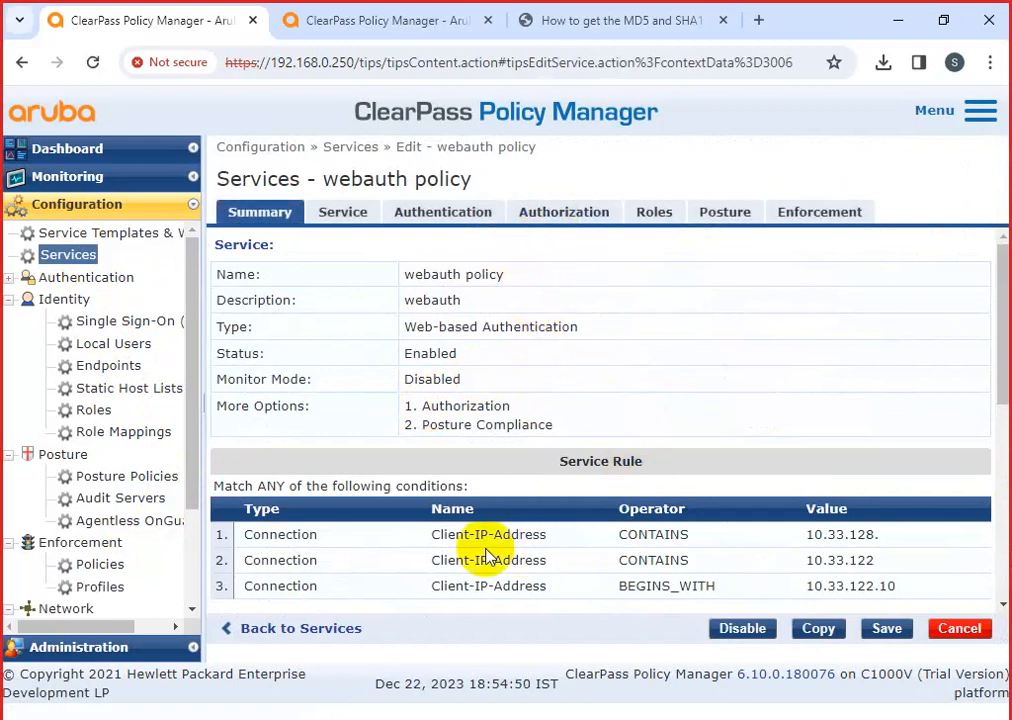
left_click_drag(246, 536, 897, 541)
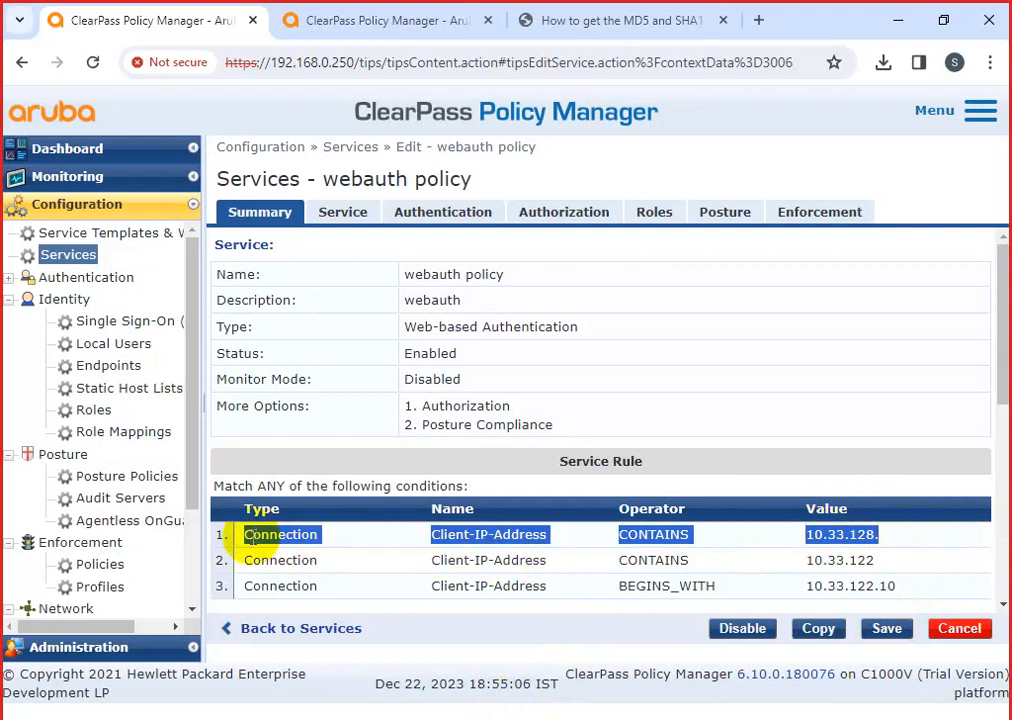
left_click_drag(250, 536, 908, 540)
left_click(910, 539)
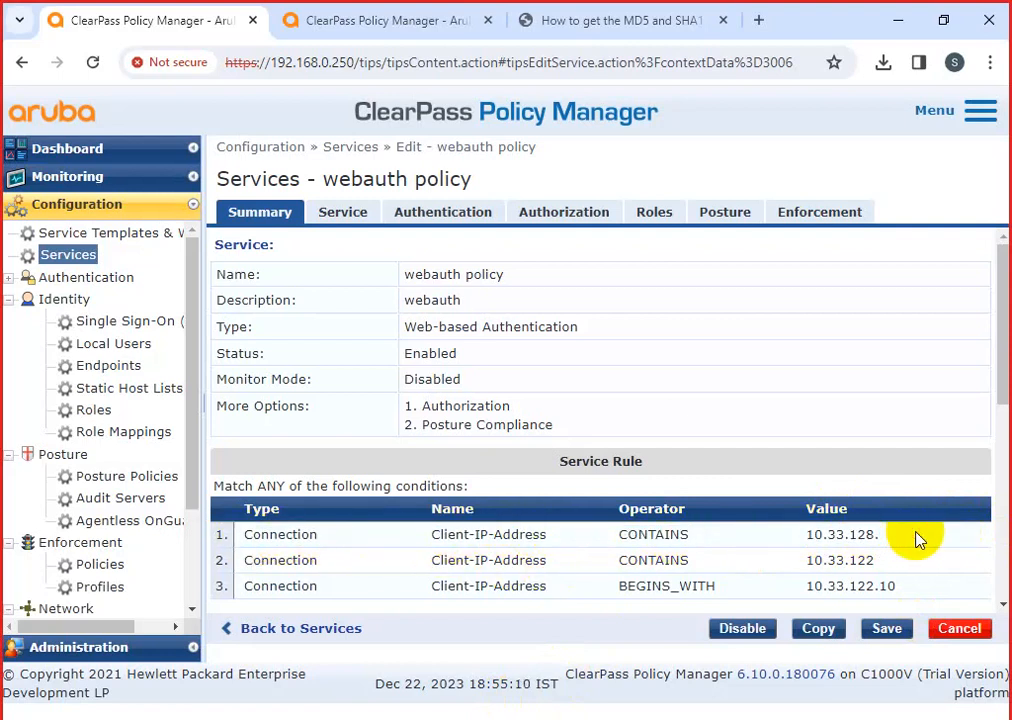
left_click_drag(244, 535, 887, 540)
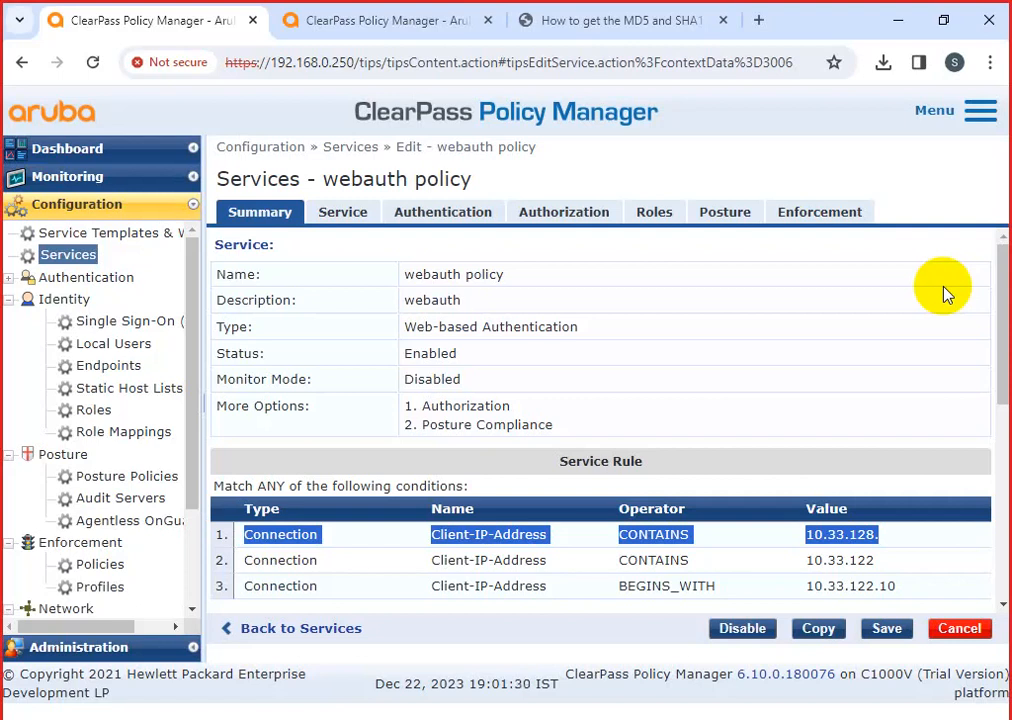
View the details of the test-webauth posture policy assigned to the webauth policy service, and close them
left_click(743, 208)
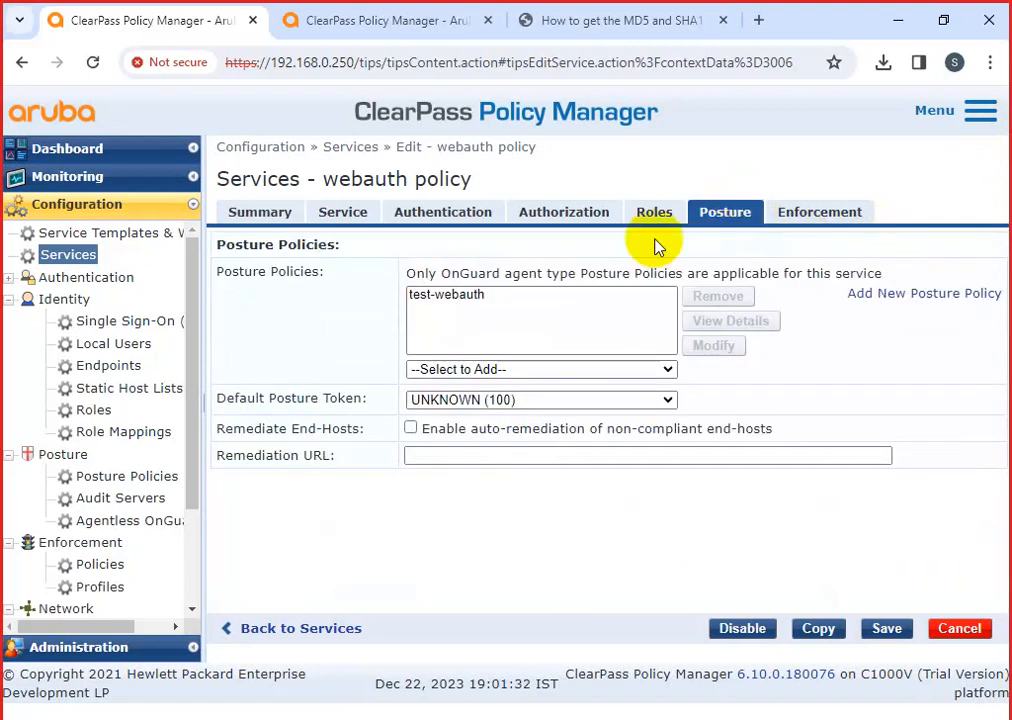
left_click(546, 298)
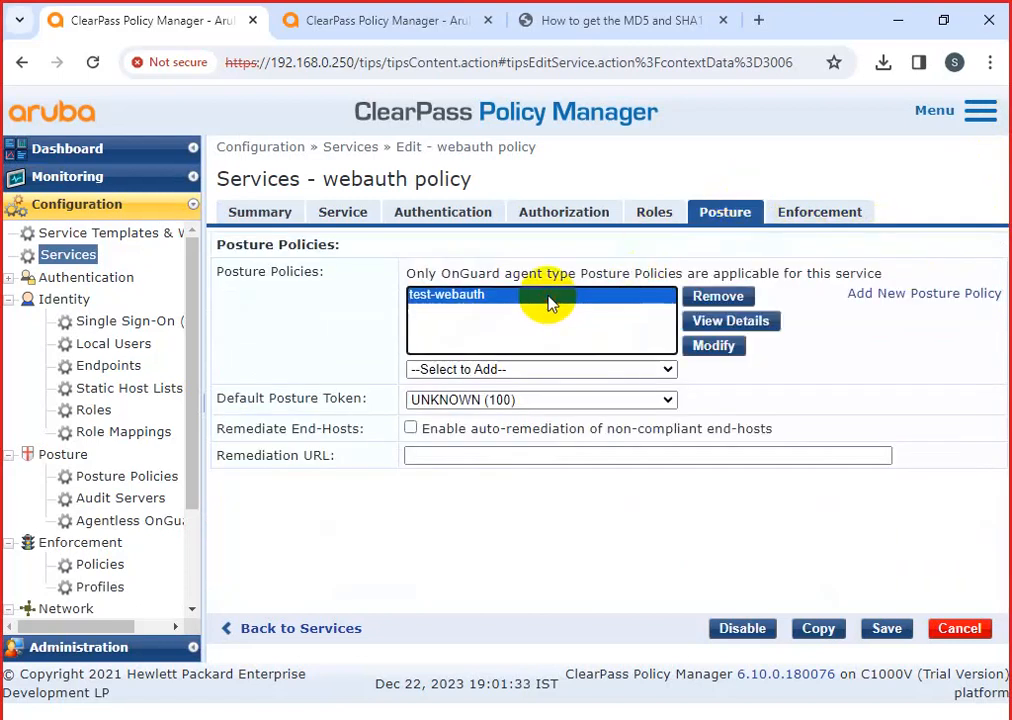
left_click(730, 320)
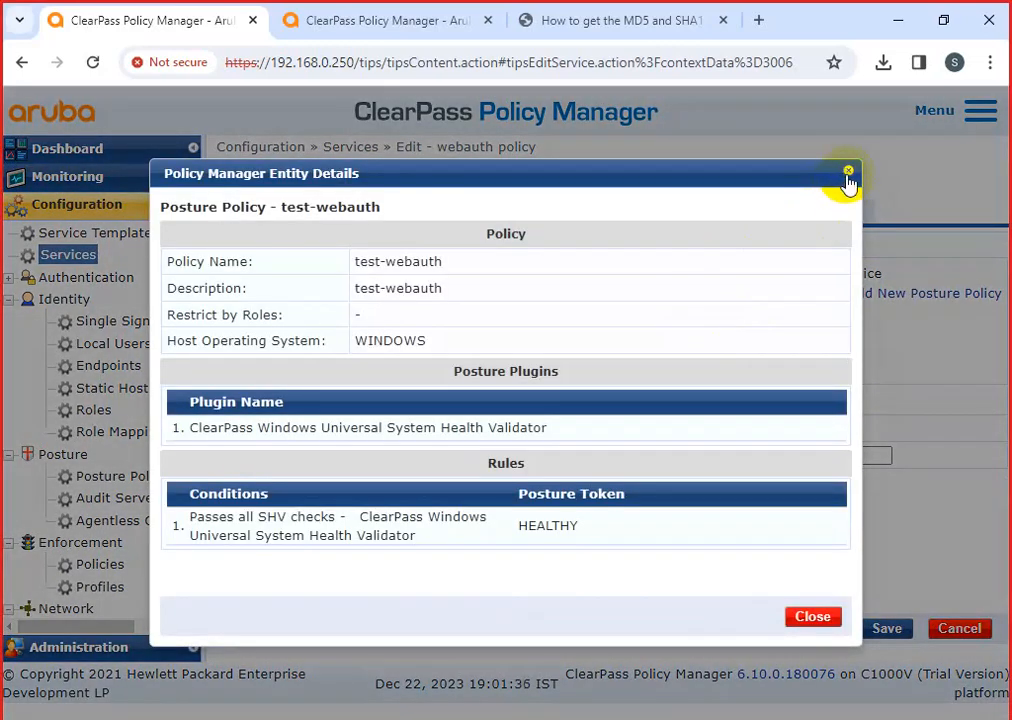
left_click(846, 177)
Open test-webauth for modification and bring up the configuration of its ClearPass Windows Universal System Health Validator plugin
left_click(712, 406)
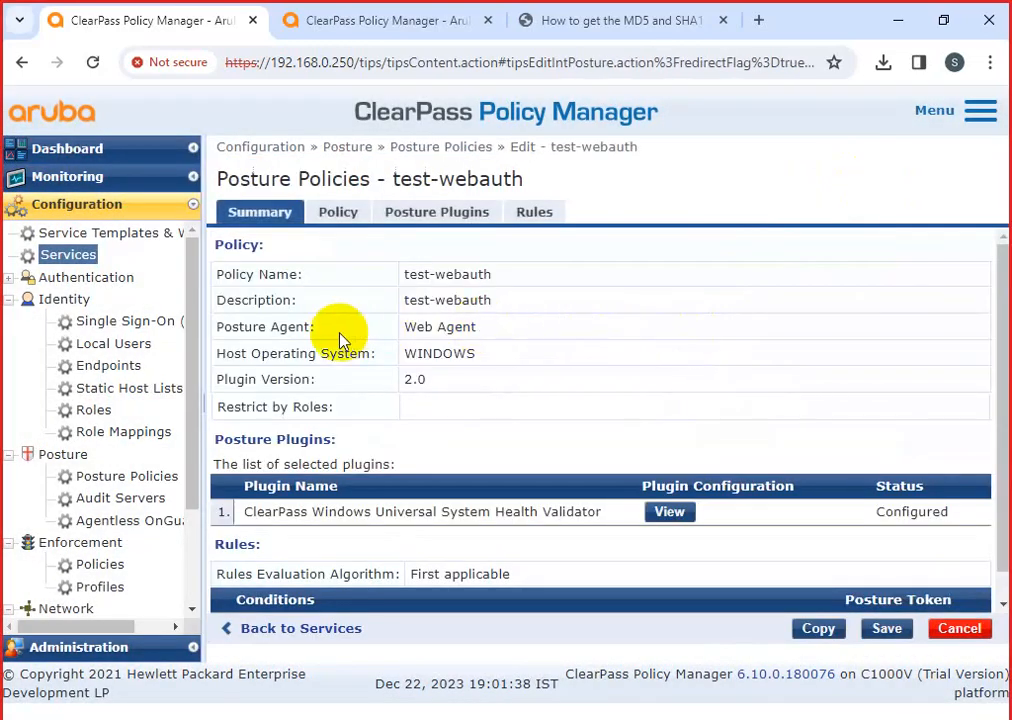
left_click(427, 213)
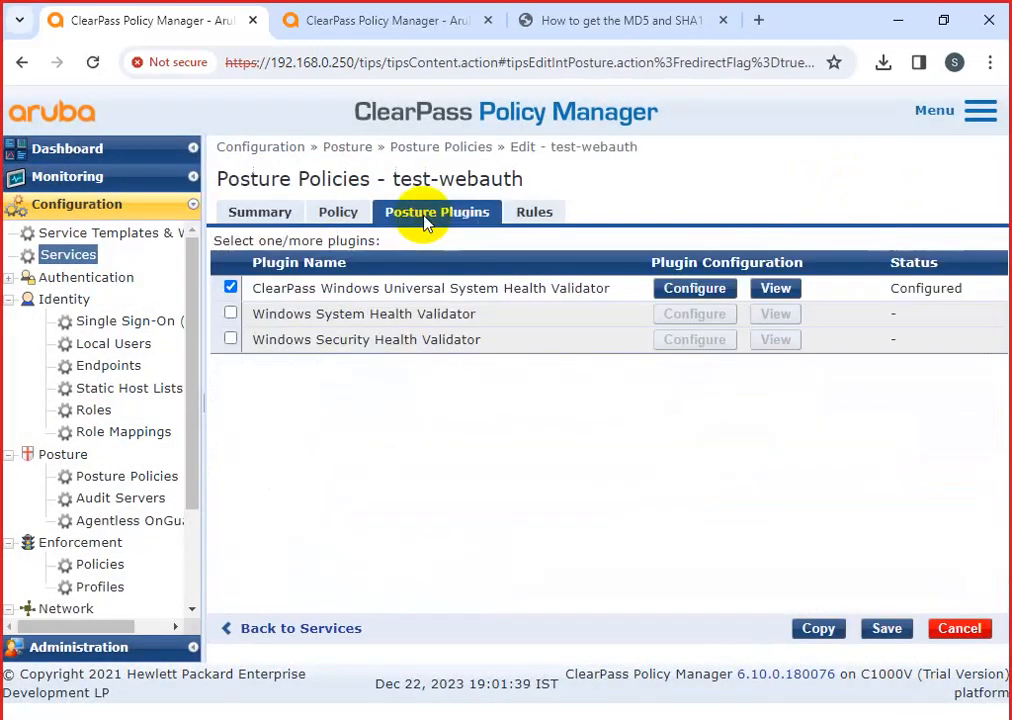
left_click(702, 288)
Examine the validator's Windows 10 checks for services, processes, registry keys, antivirus, firewall and peer-to-peer applications
left_click(100, 398)
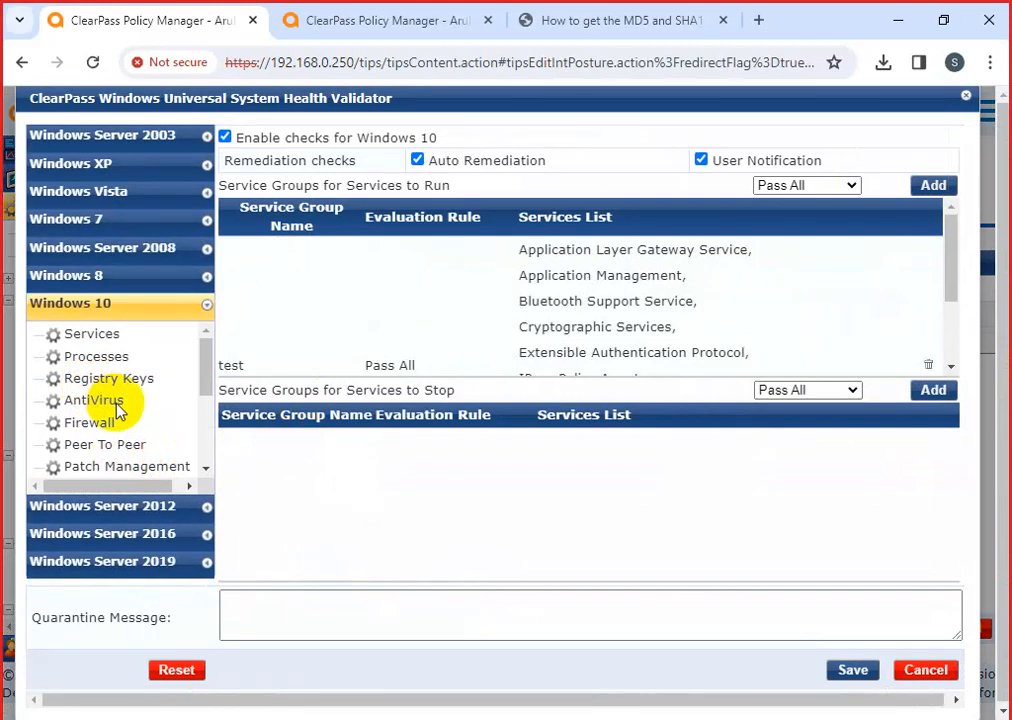
left_click(120, 358)
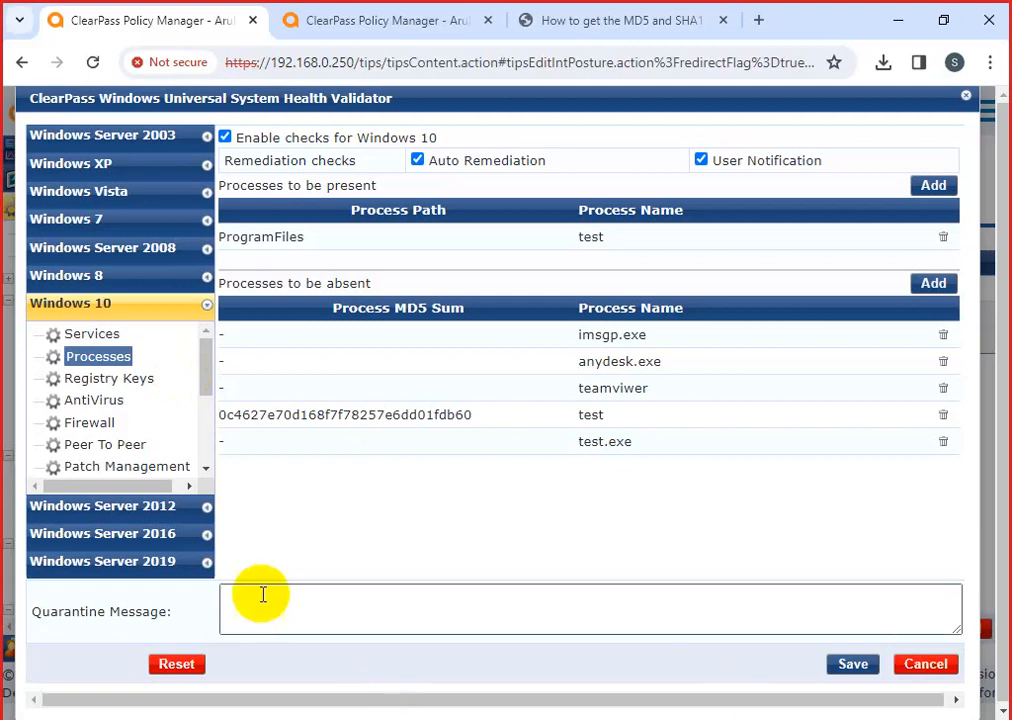
left_click(156, 390)
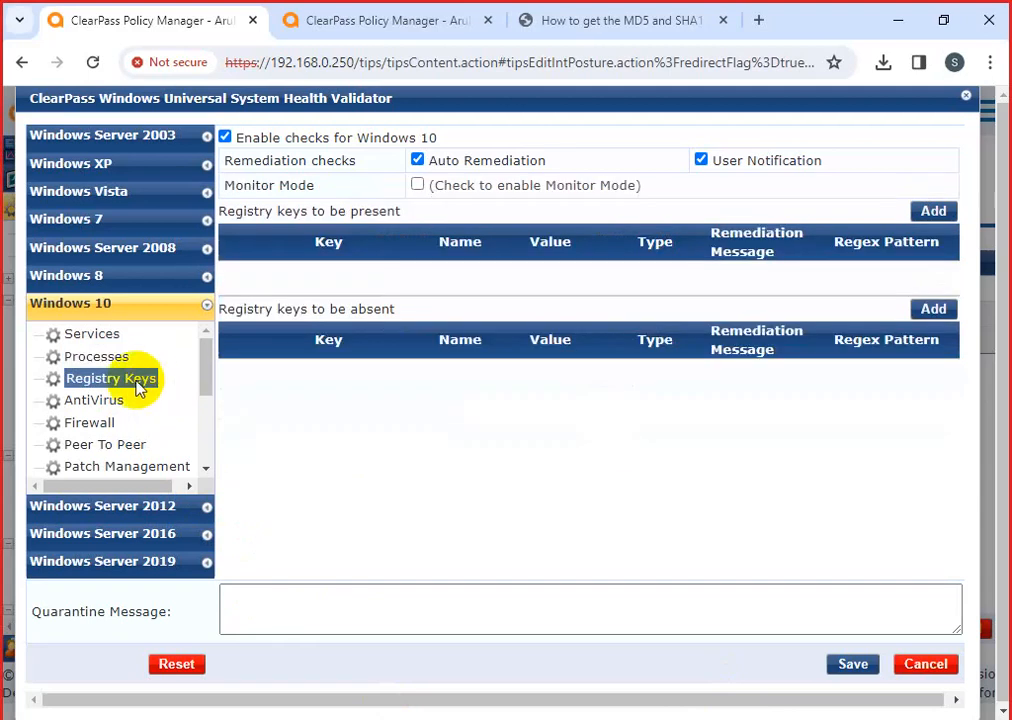
left_click(121, 402)
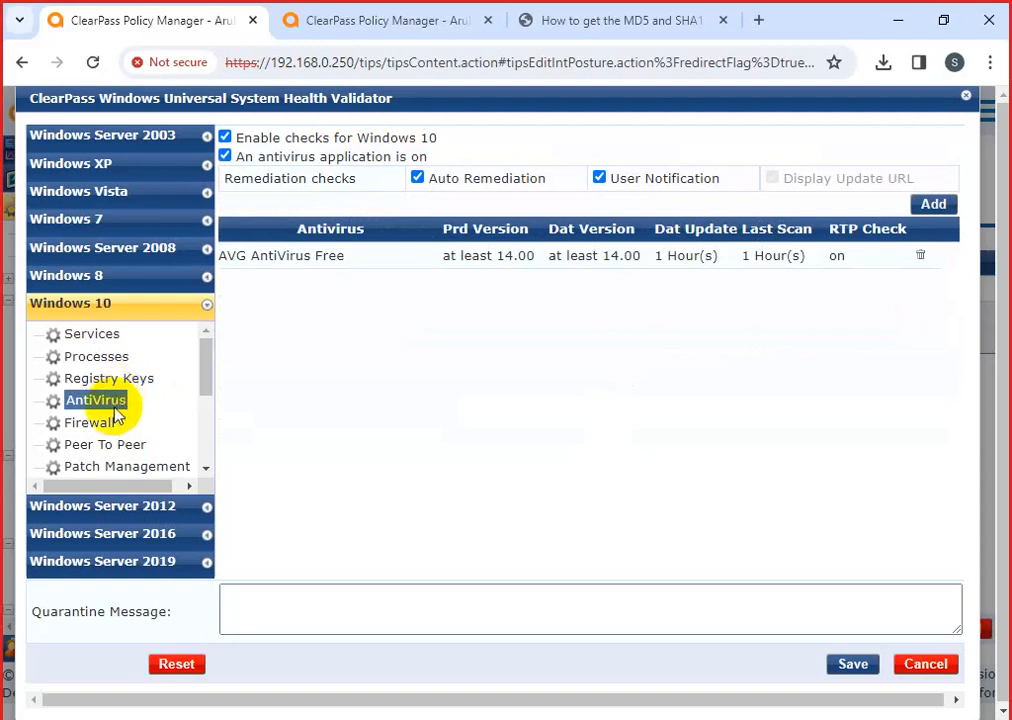
left_click(114, 425)
left_click(130, 446)
scroll(134, 420, "down", 1)
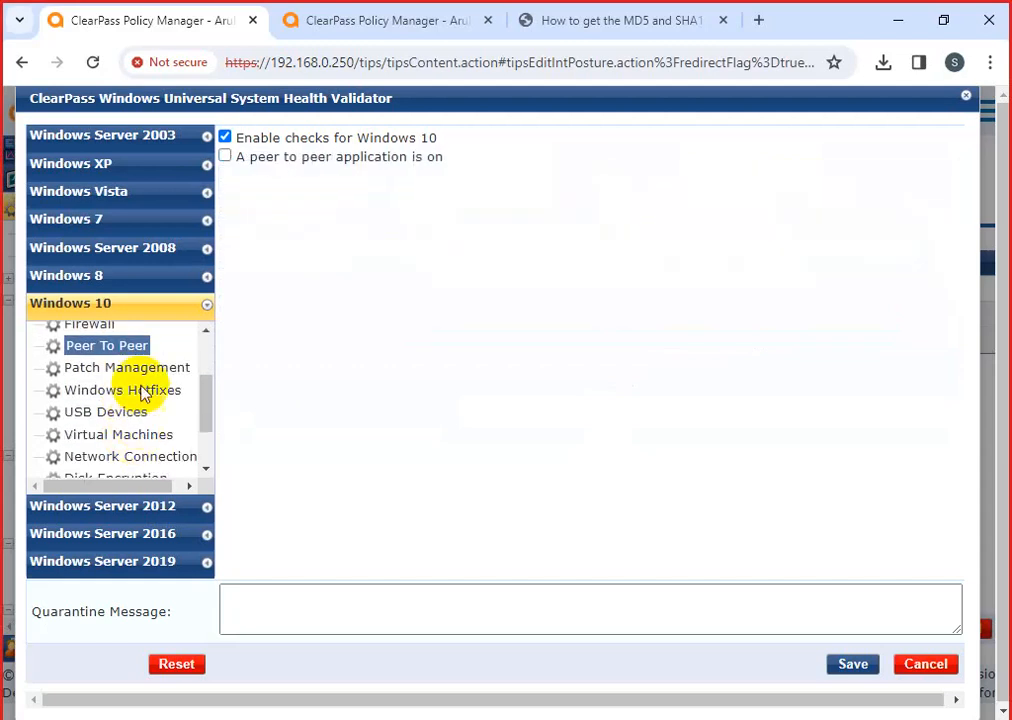
Examine the Windows 10 patch management, hotfixes, USB devices and installed applications checks, and close the validator without saving
left_click(150, 370)
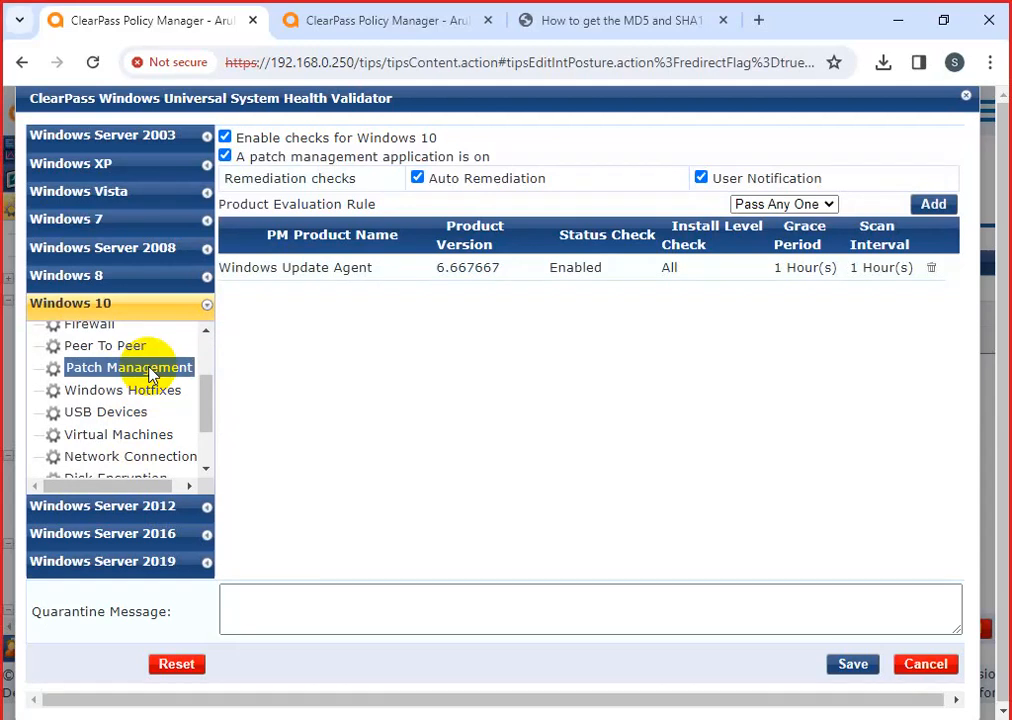
left_click(113, 390)
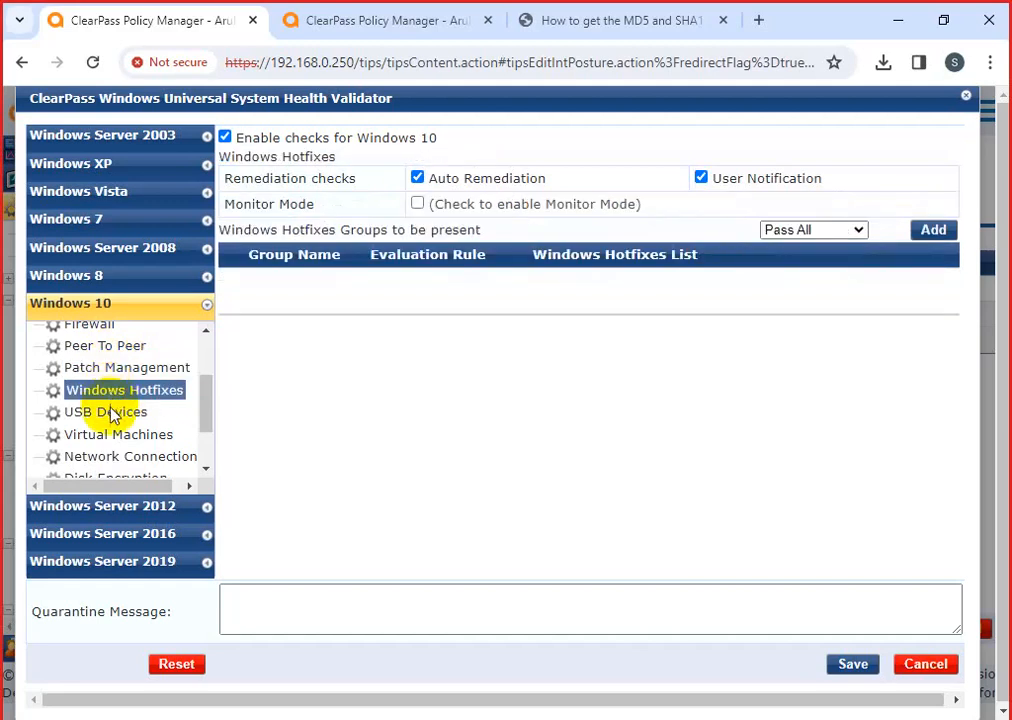
left_click(113, 412)
scroll(140, 437, "down", 2)
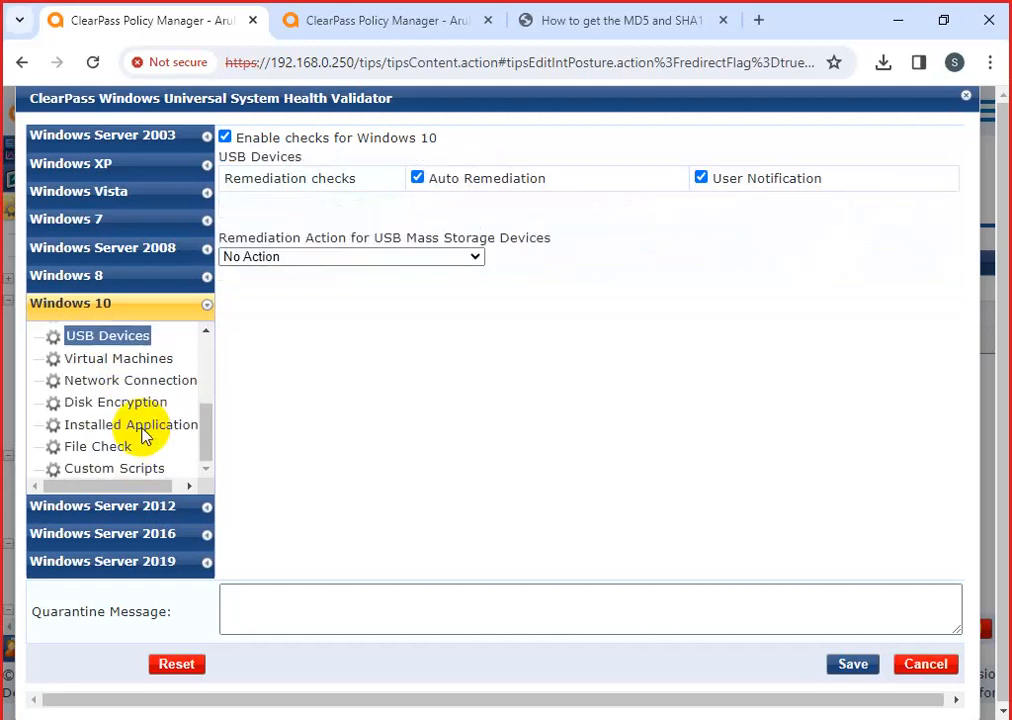
left_click(140, 428)
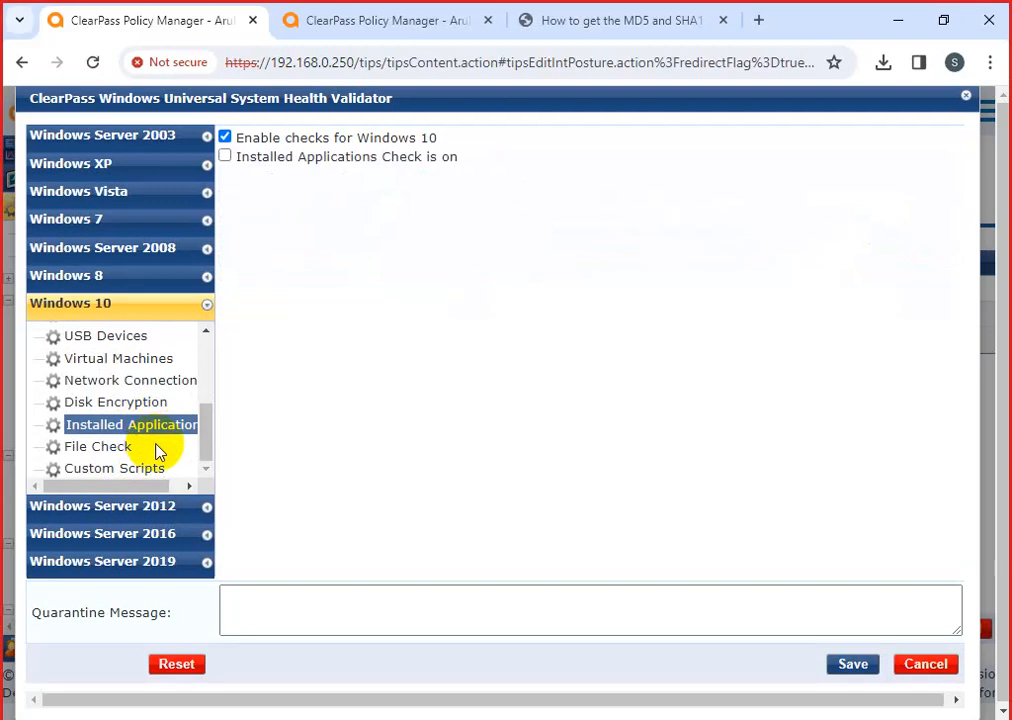
left_click(942, 666)
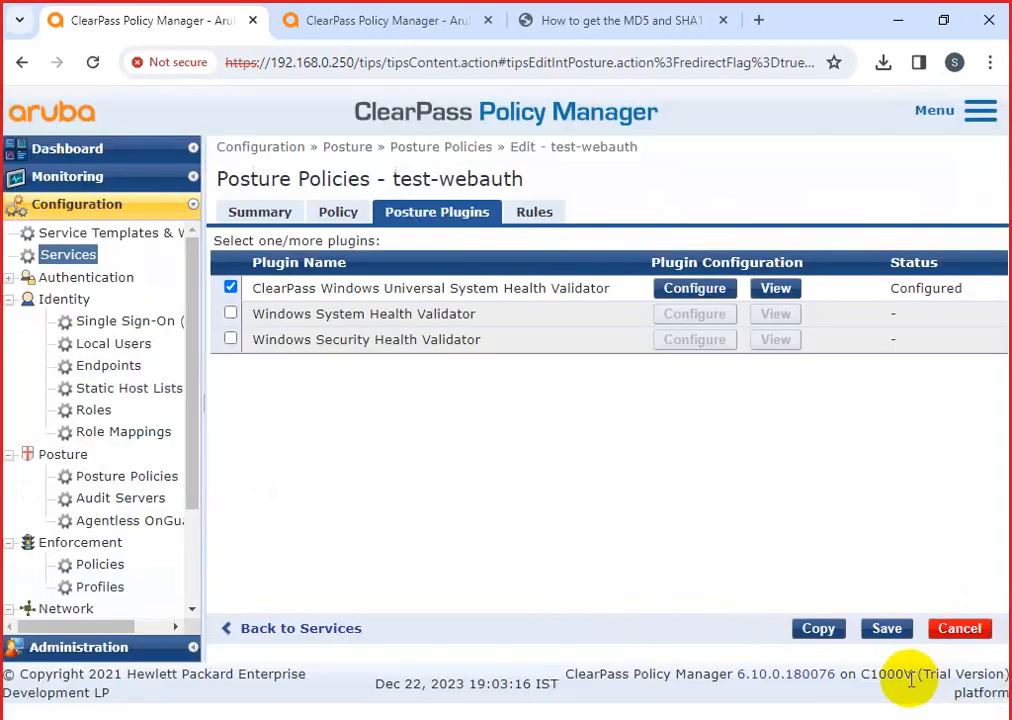
Review the rules and the summary of the test-webauth posture policy
left_click(538, 214)
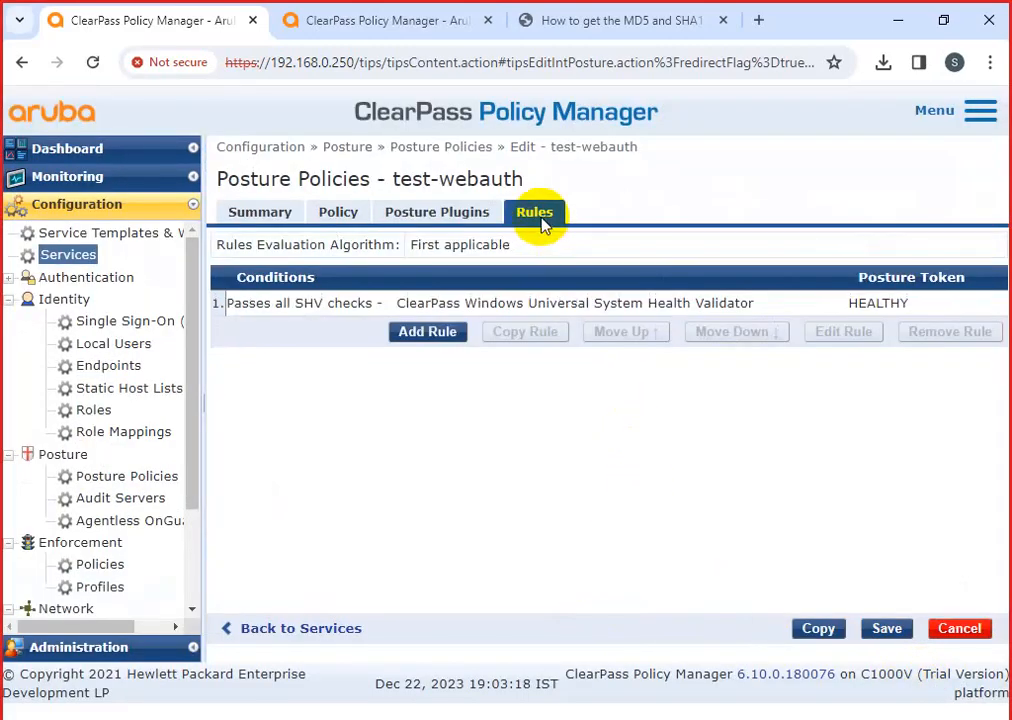
left_click(259, 212)
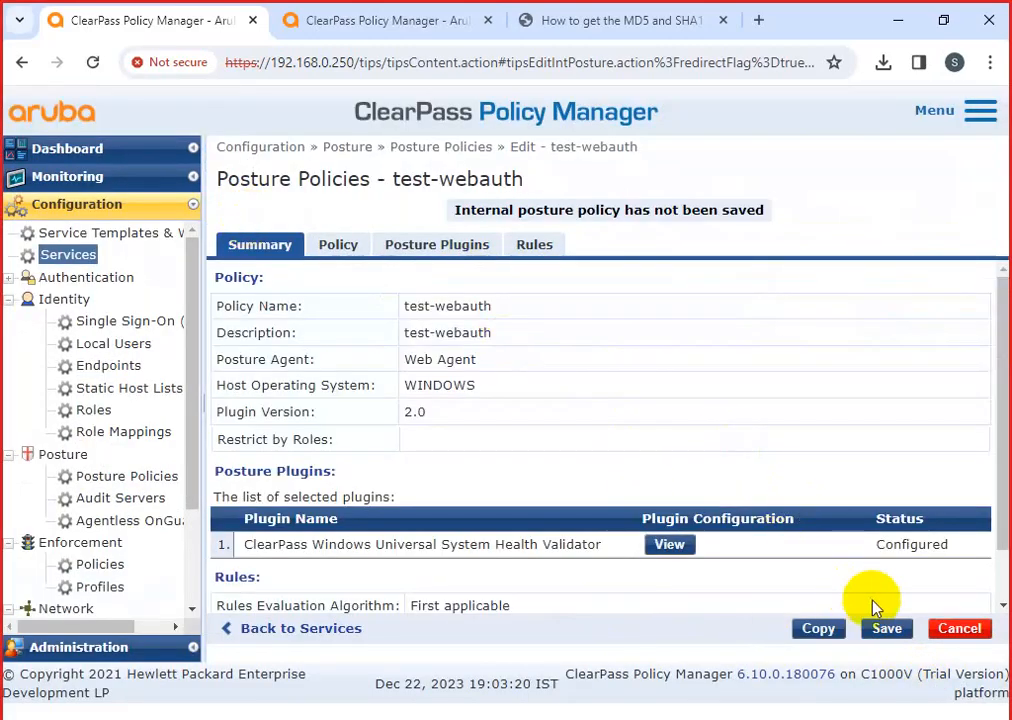
Leave the test-webauth posture policy without saving and check the enforcement policies selectable for the webauth policy service
left_click(955, 628)
left_click(601, 441)
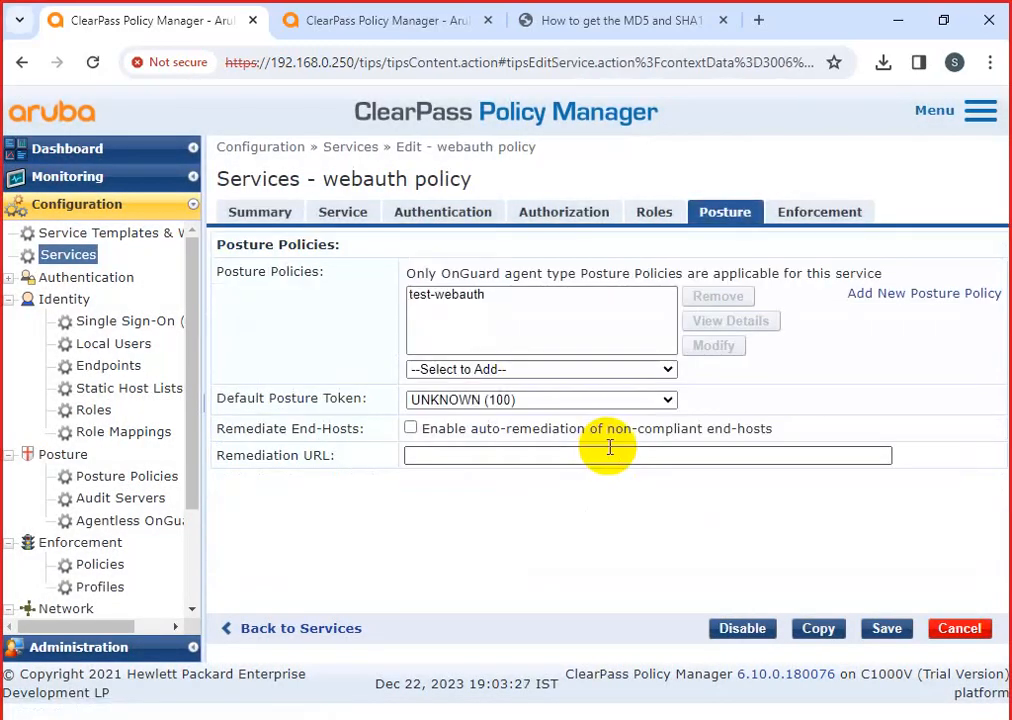
left_click(798, 210)
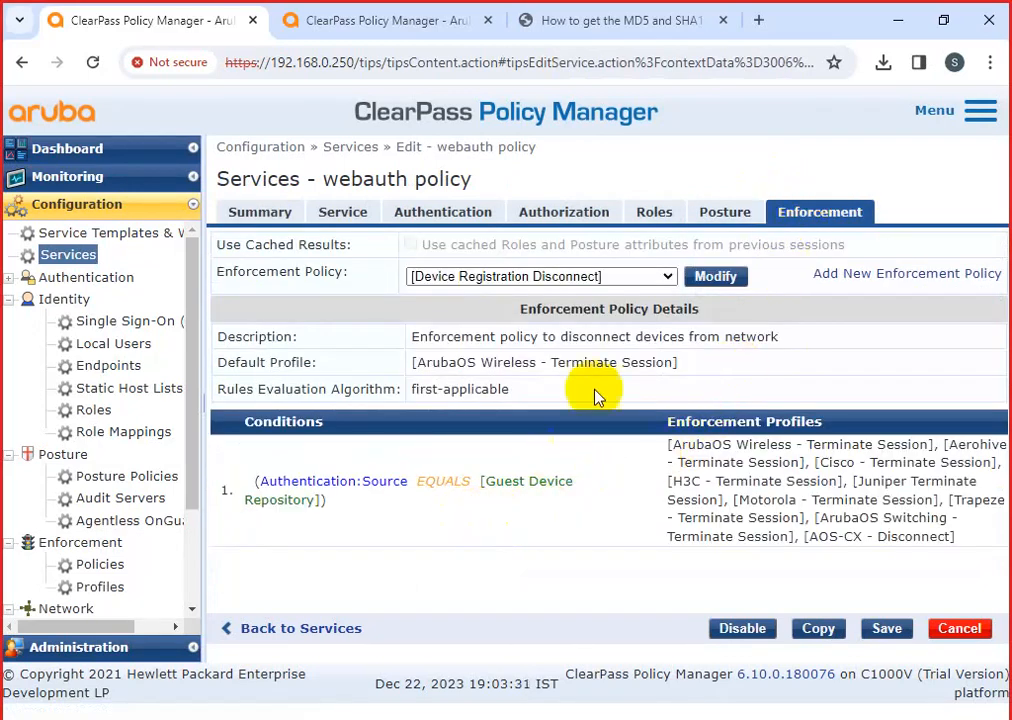
left_click(646, 279)
left_click(562, 280)
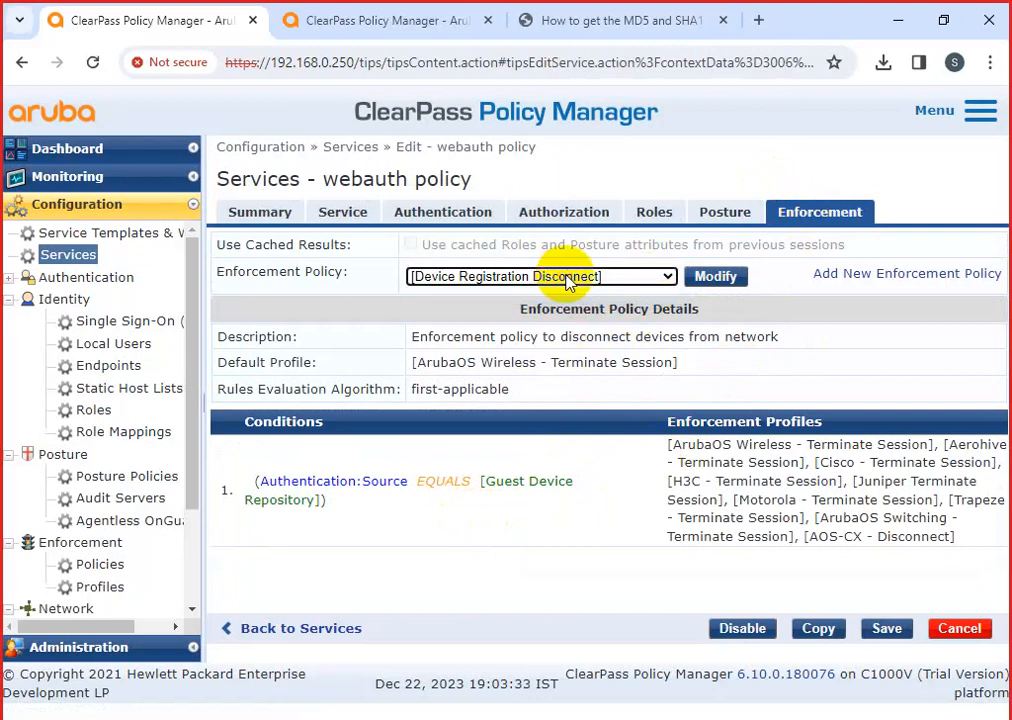
left_click(315, 216)
left_click(262, 212)
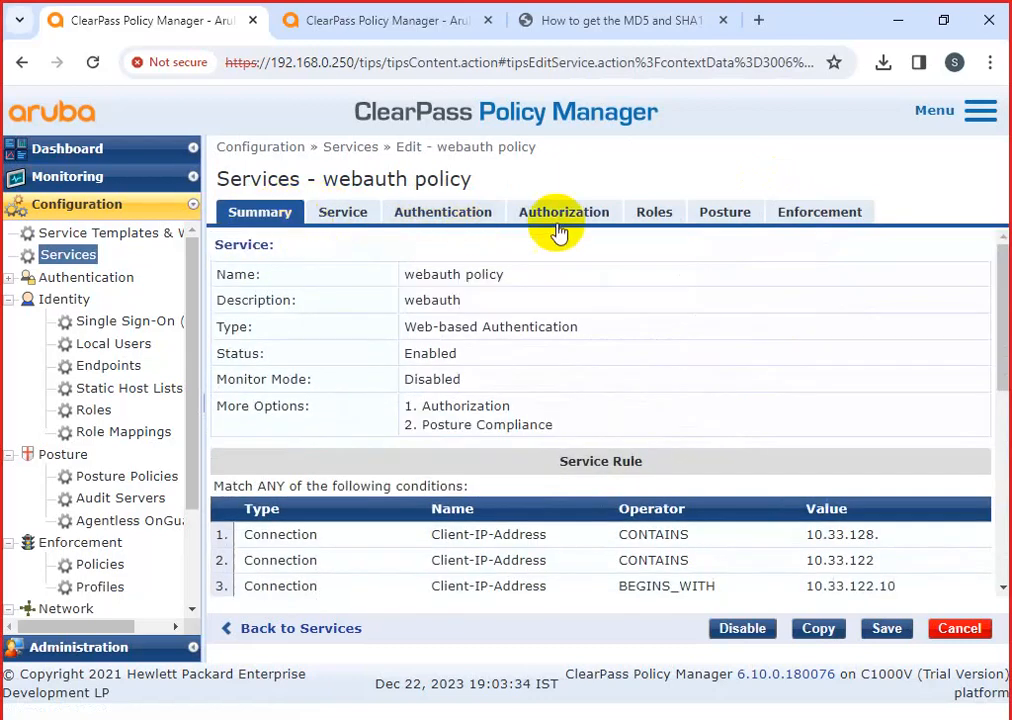
left_click(808, 212)
left_click(668, 278)
left_click(644, 280)
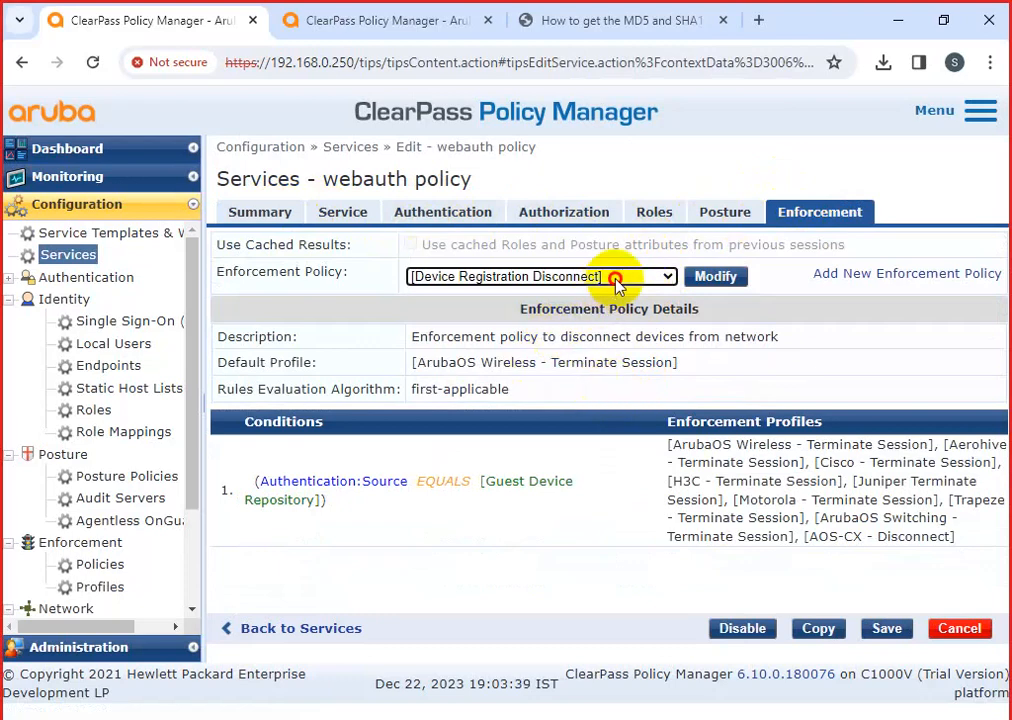
left_click(673, 278)
Review the summary, rules and enforcement settings of the Webauth policy enforcement policy, and save it
left_click(118, 566)
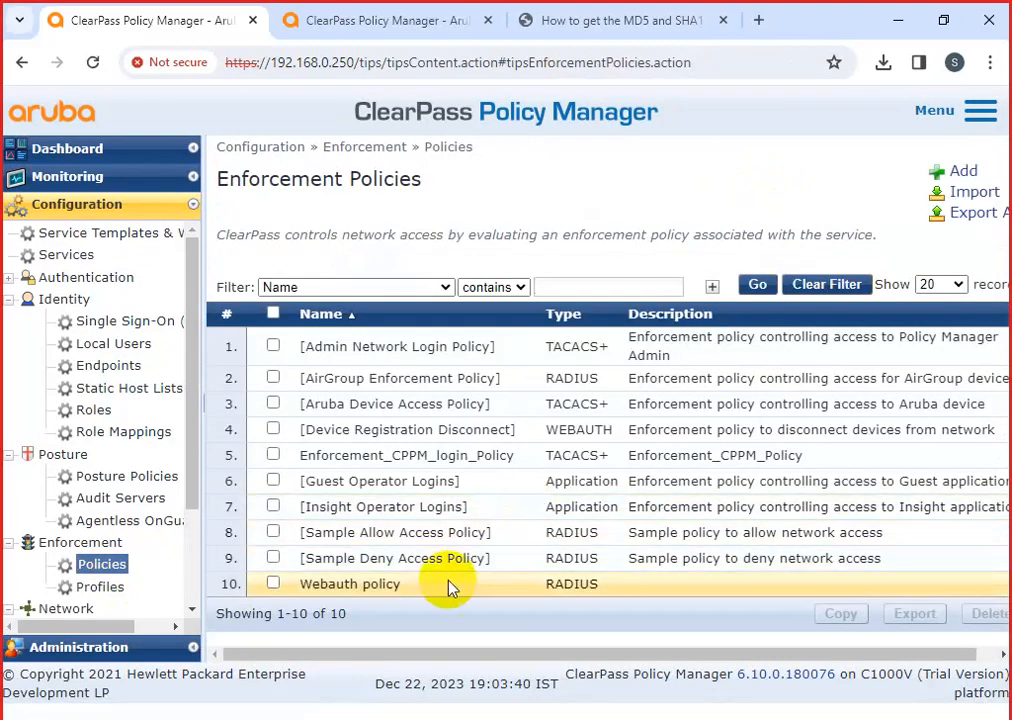
left_click(414, 592)
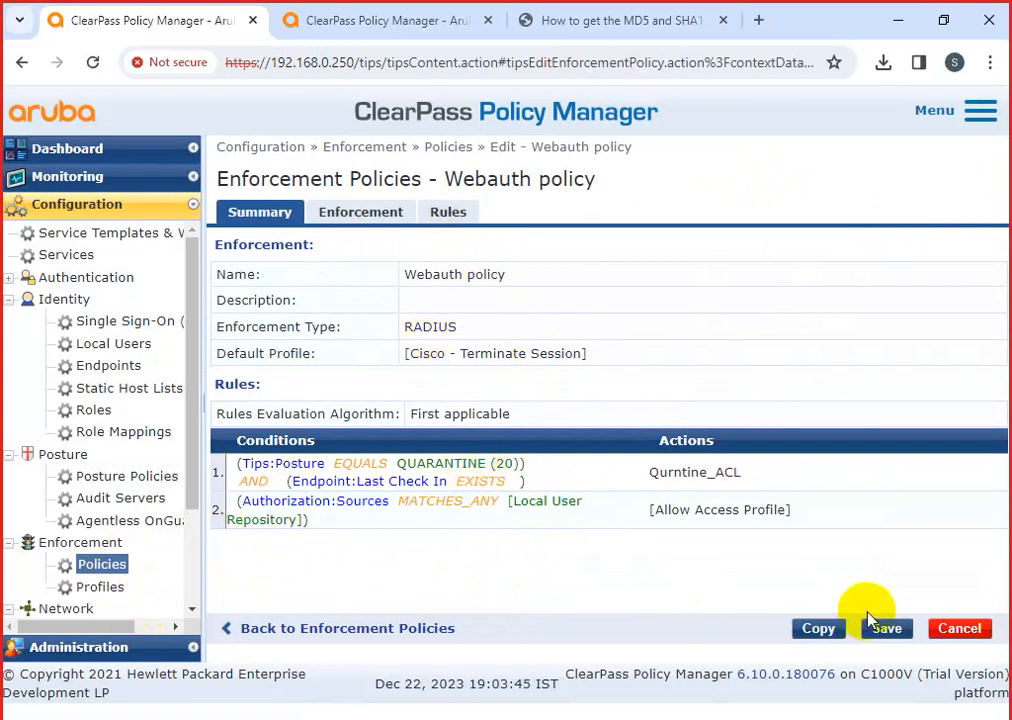
left_click(955, 630)
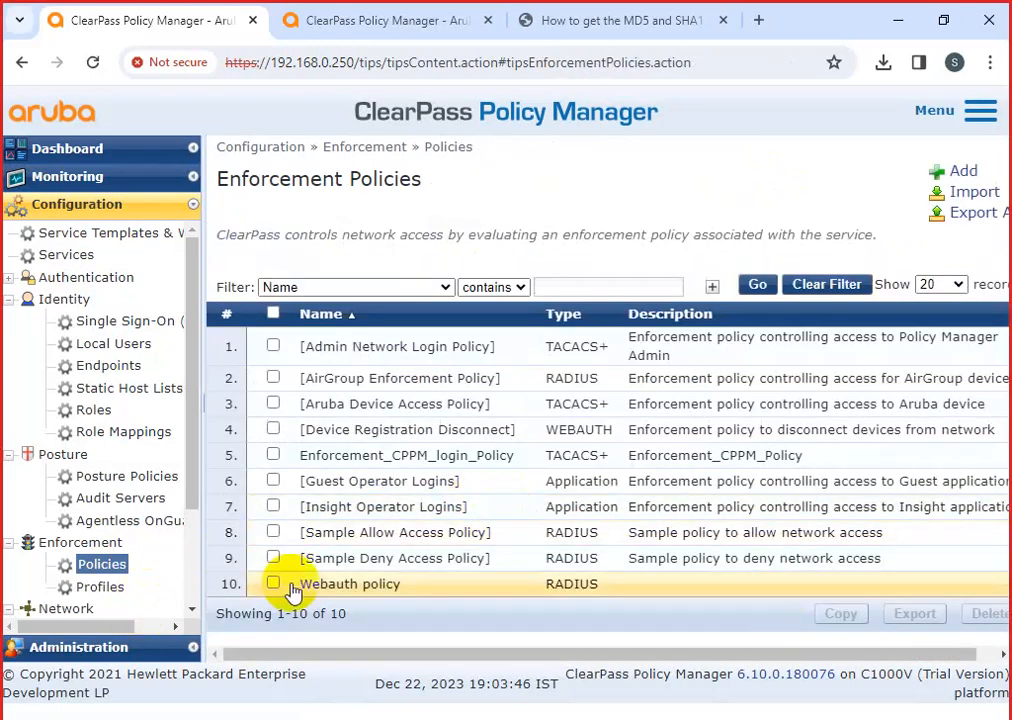
left_click(345, 590)
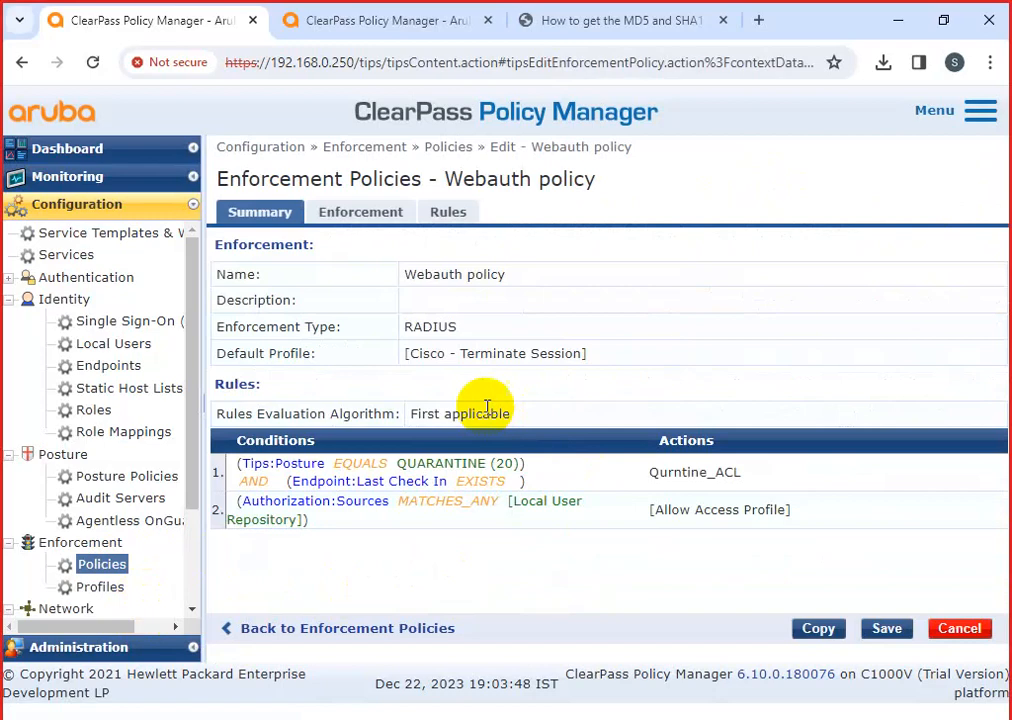
left_click(447, 218)
left_click(392, 220)
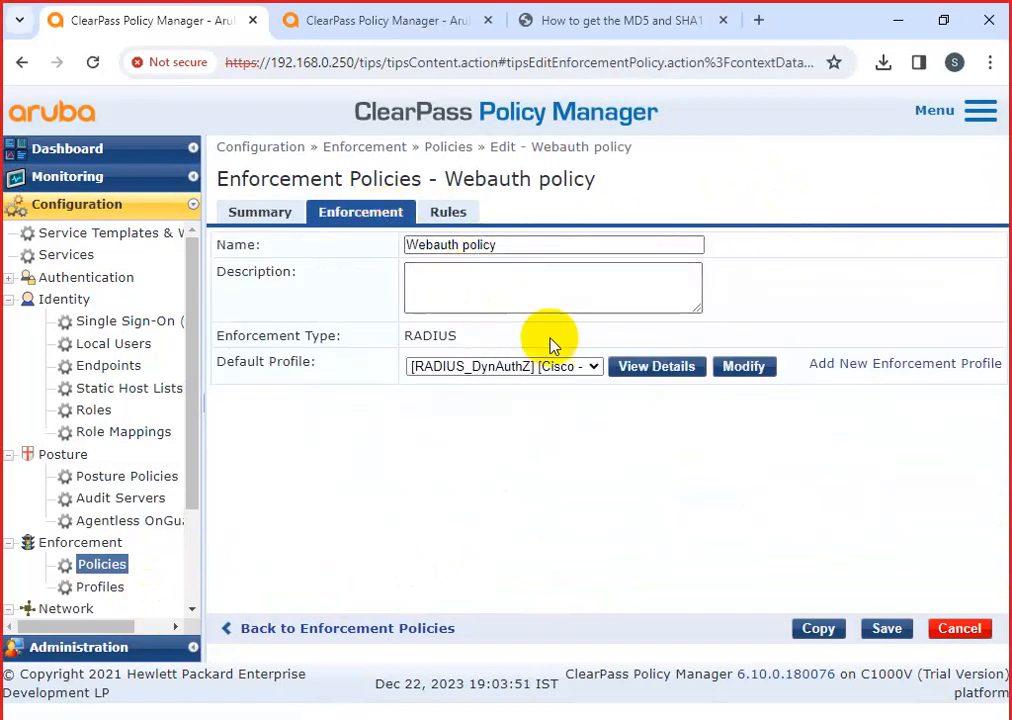
left_click(887, 628)
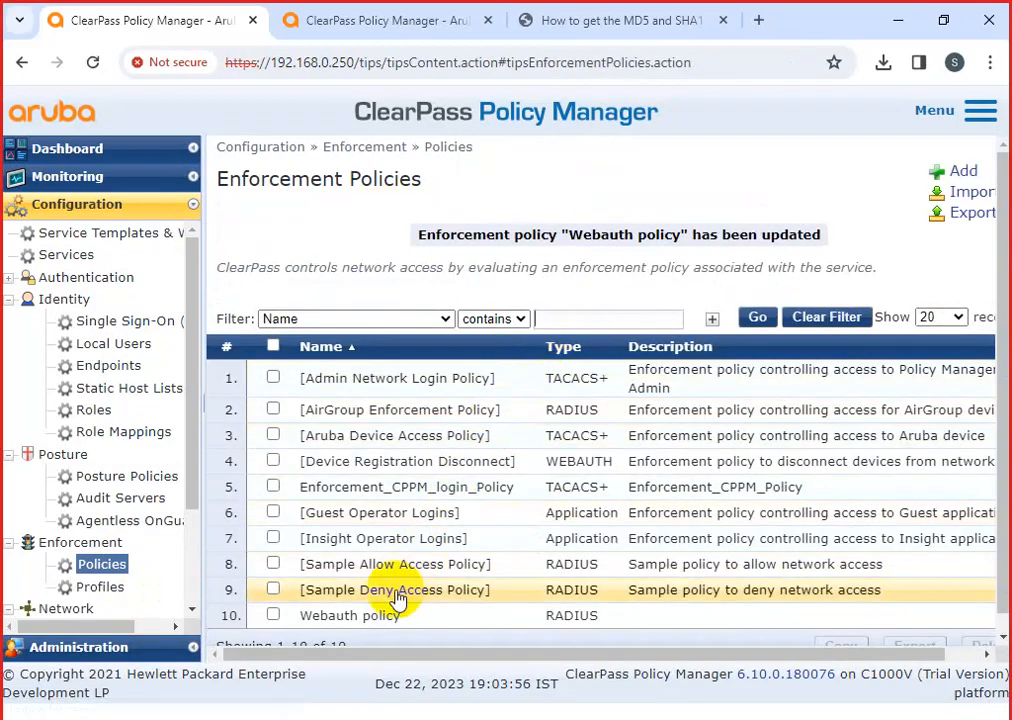
Set the default profile of the Webauth policy enforcement policy to Qurntine_ACL and save the policy
left_click(370, 615)
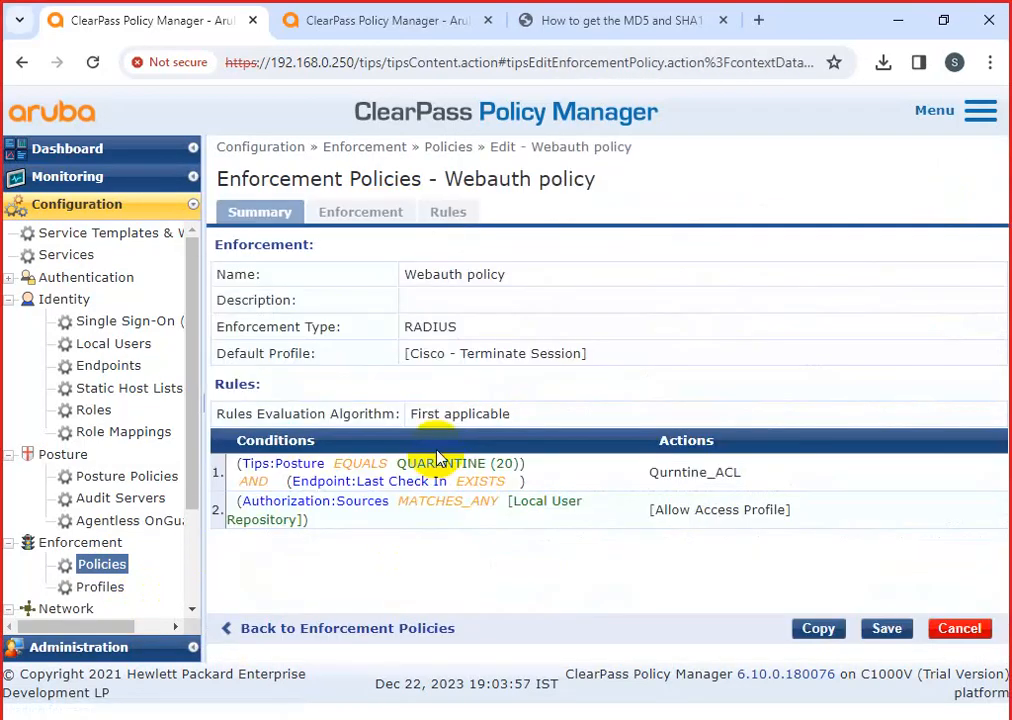
left_click(376, 216)
left_click(490, 367)
scroll(540, 497, "down", 2)
scroll(535, 525, "down", 1)
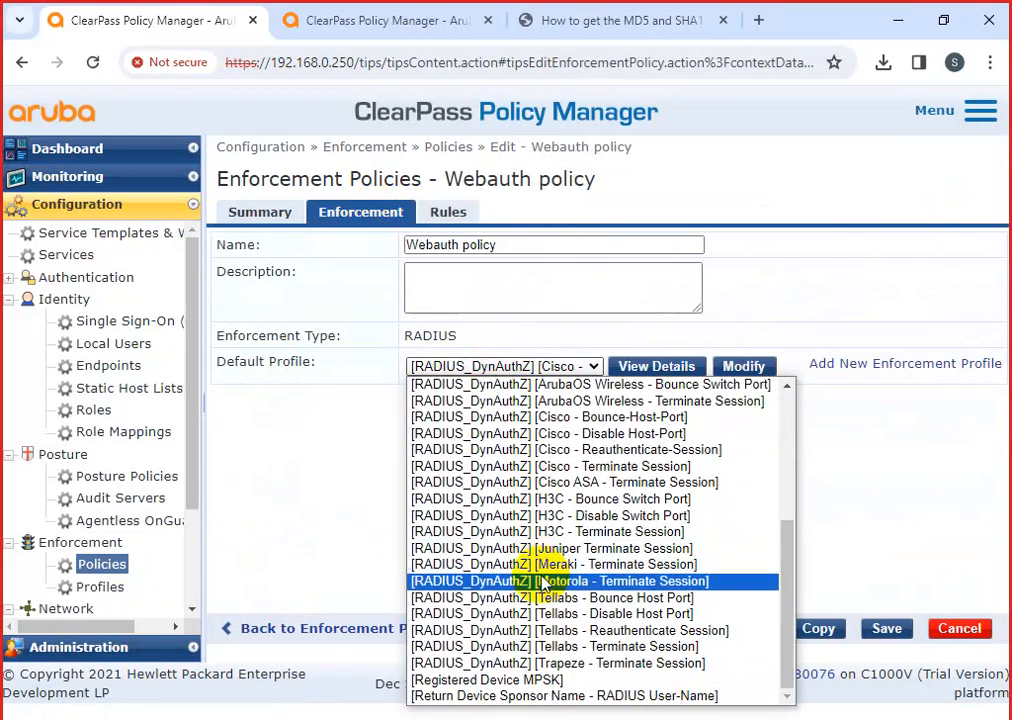
scroll(548, 664, "up", 4)
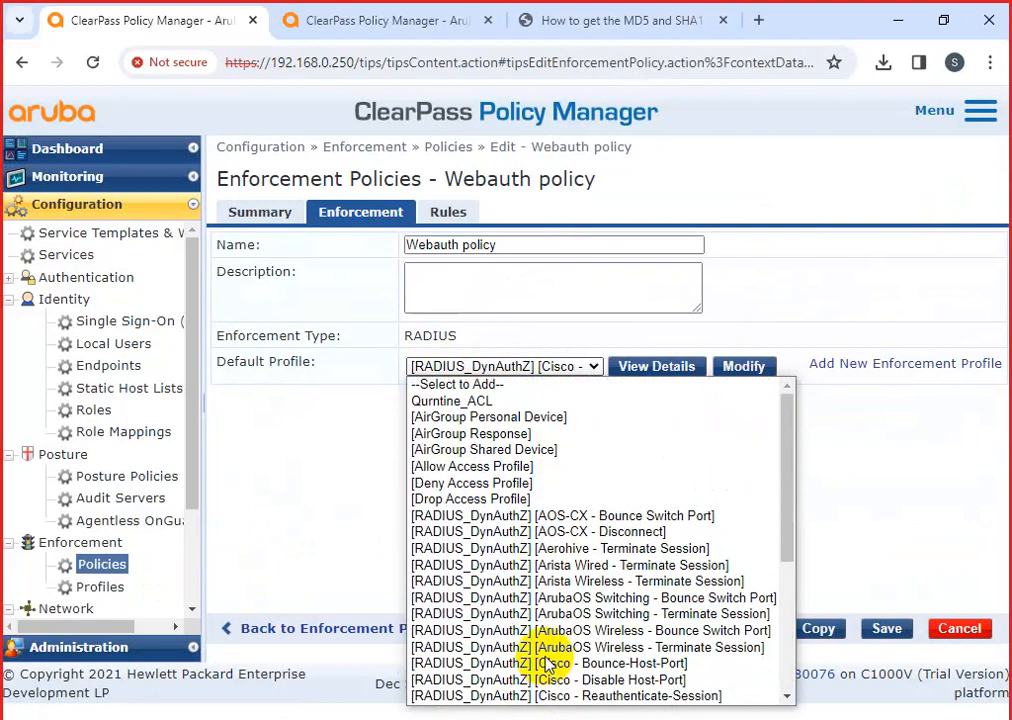
left_click(460, 401)
left_click(882, 634)
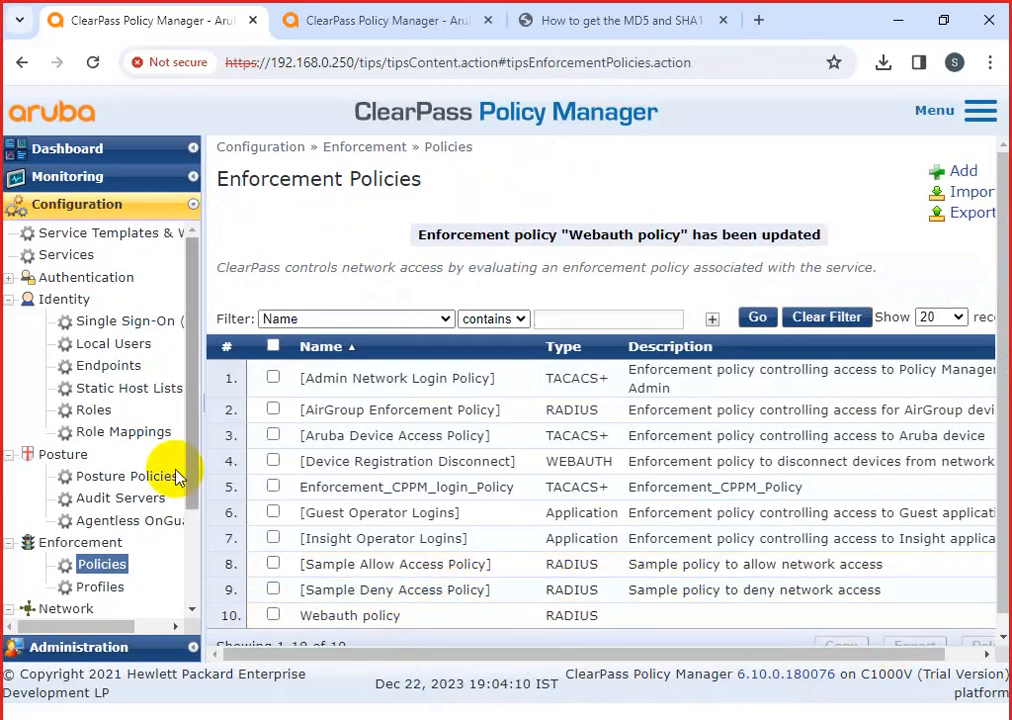
Reopen the webauth policy service and check again which enforcement policies it can use
left_click(64, 255)
scroll(535, 500, "down", 2)
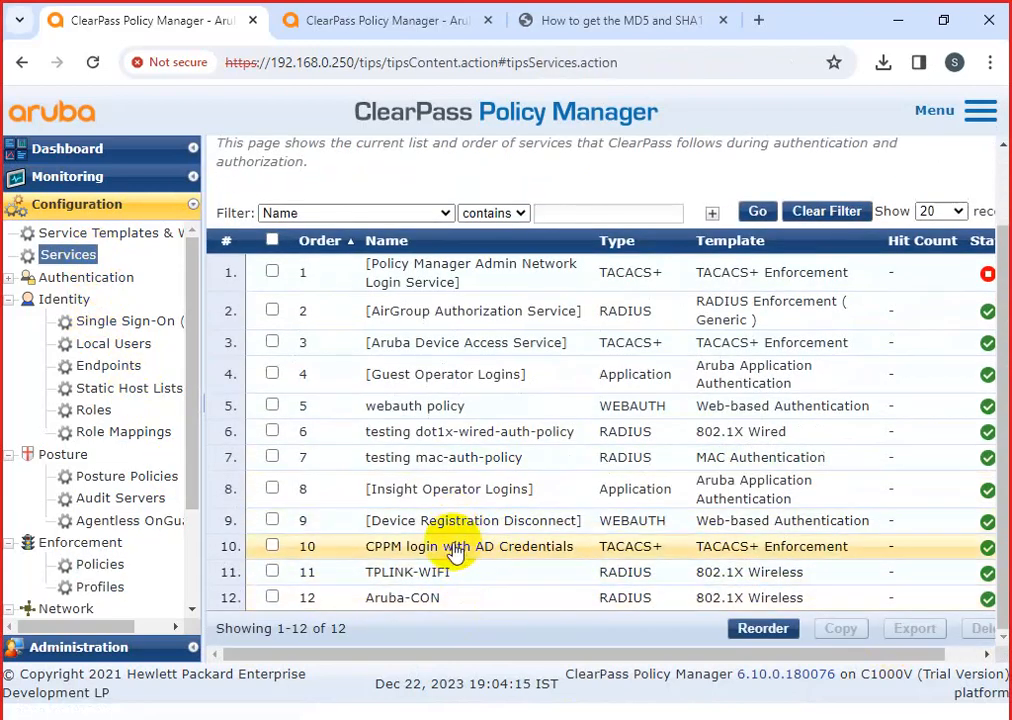
left_click(437, 408)
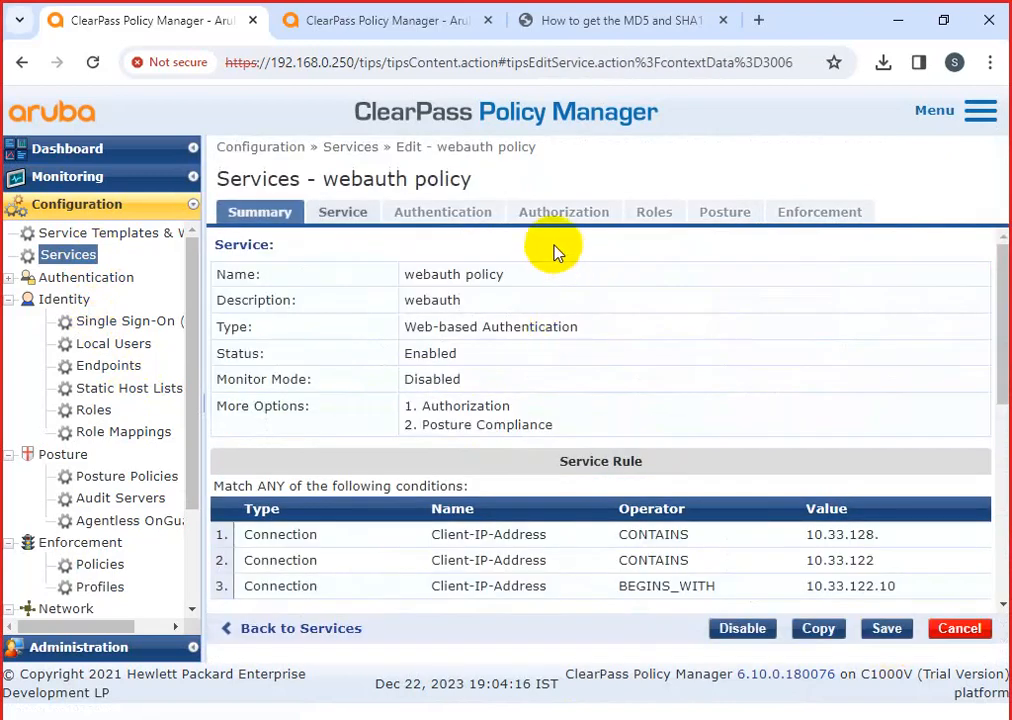
left_click(798, 213)
left_click(593, 276)
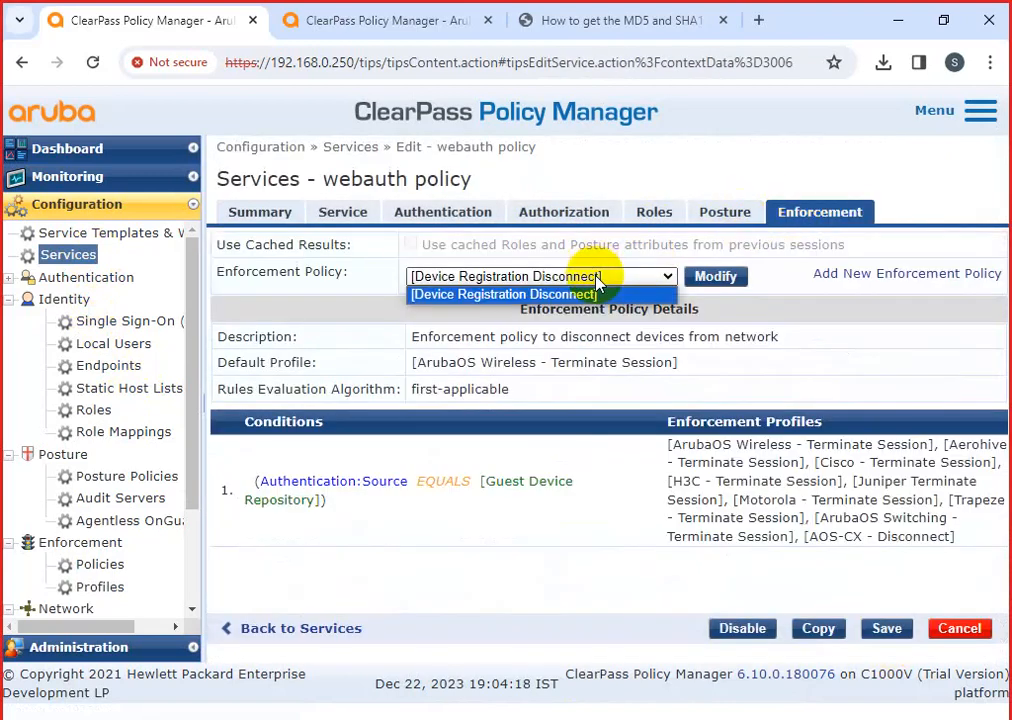
left_click(600, 292)
Open [Device Registration Disconnect] for modification, examine its rules and the selectable default profiles, and leave without saving
left_click(715, 276)
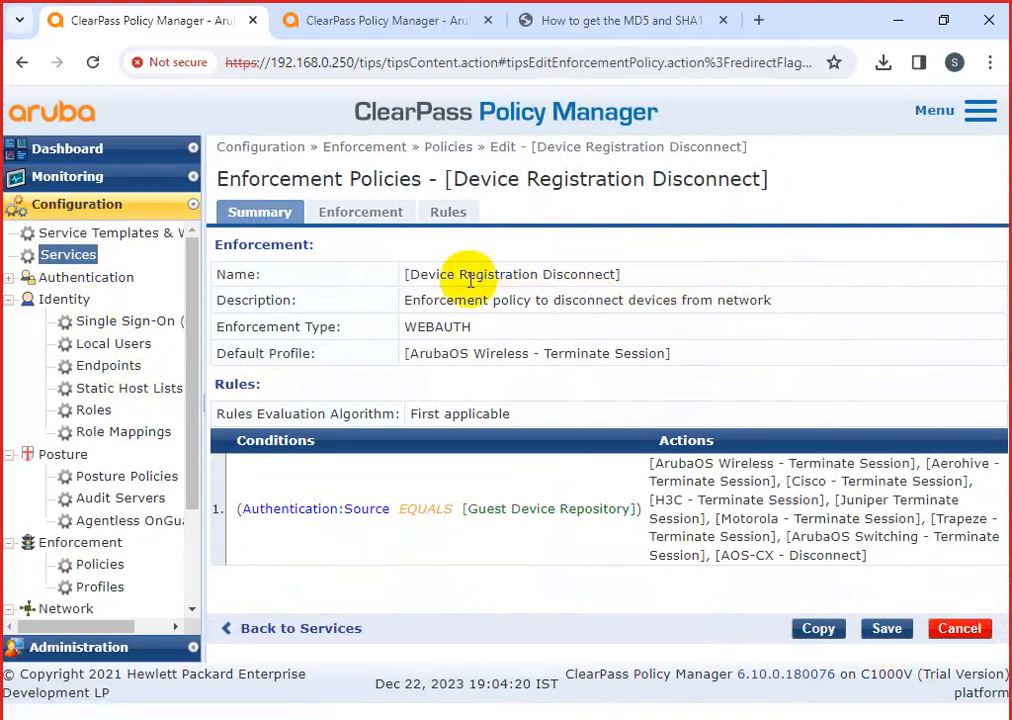
left_click(378, 218)
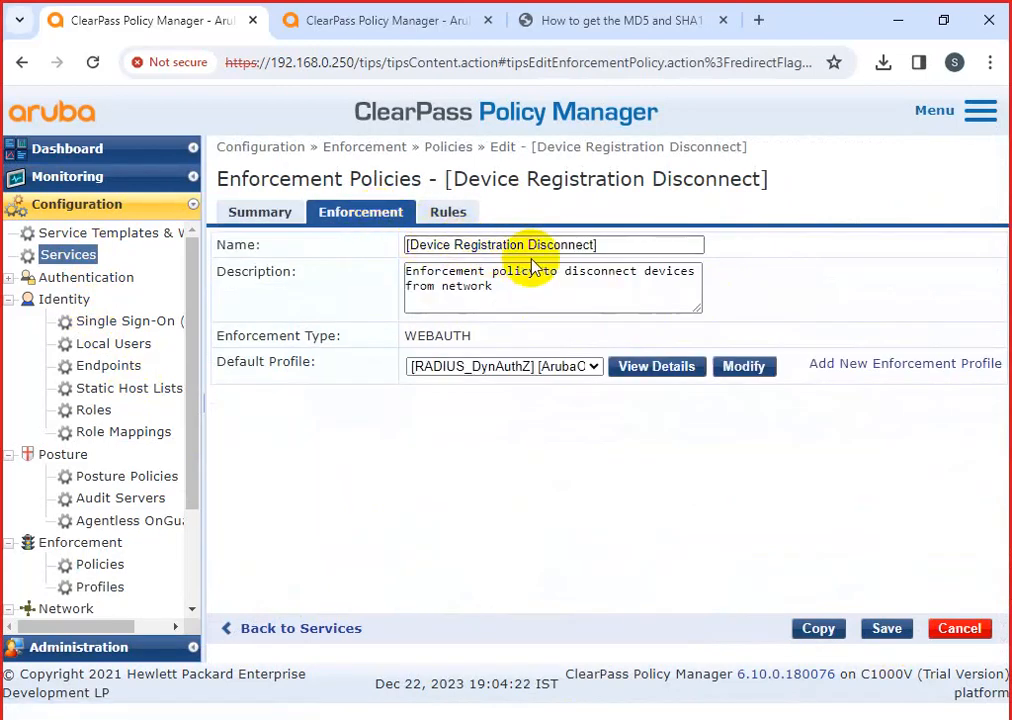
left_click(445, 214)
left_click(381, 222)
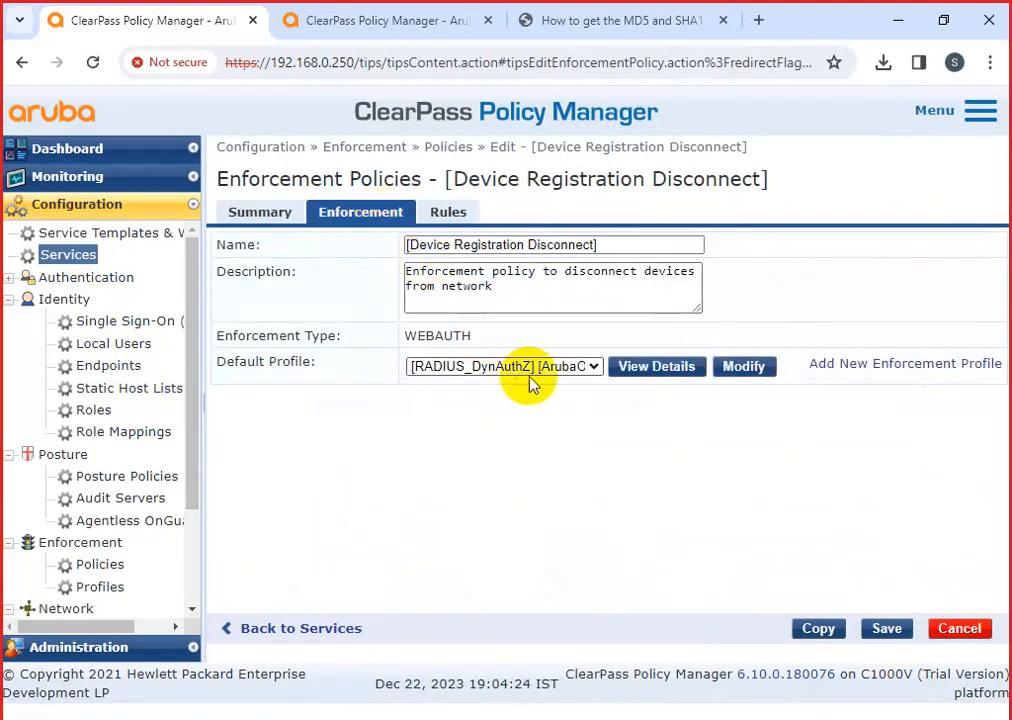
left_click(585, 366)
scroll(597, 540, "down", 1)
scroll(597, 540, "down", 2)
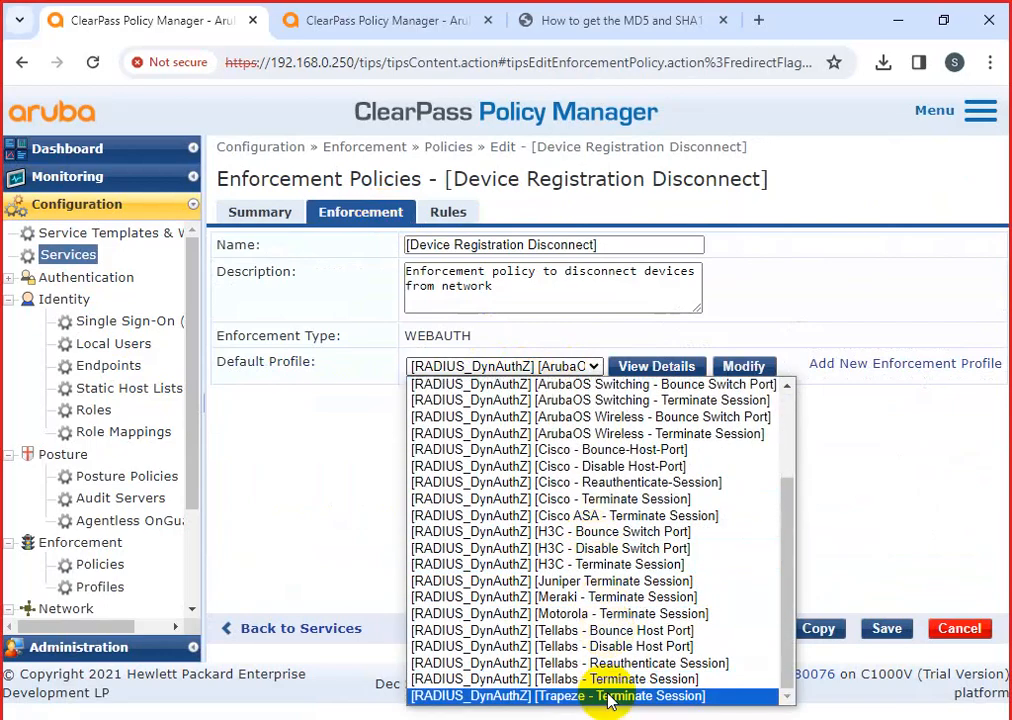
scroll(594, 655, "up", 3)
scroll(597, 641, "down", 3)
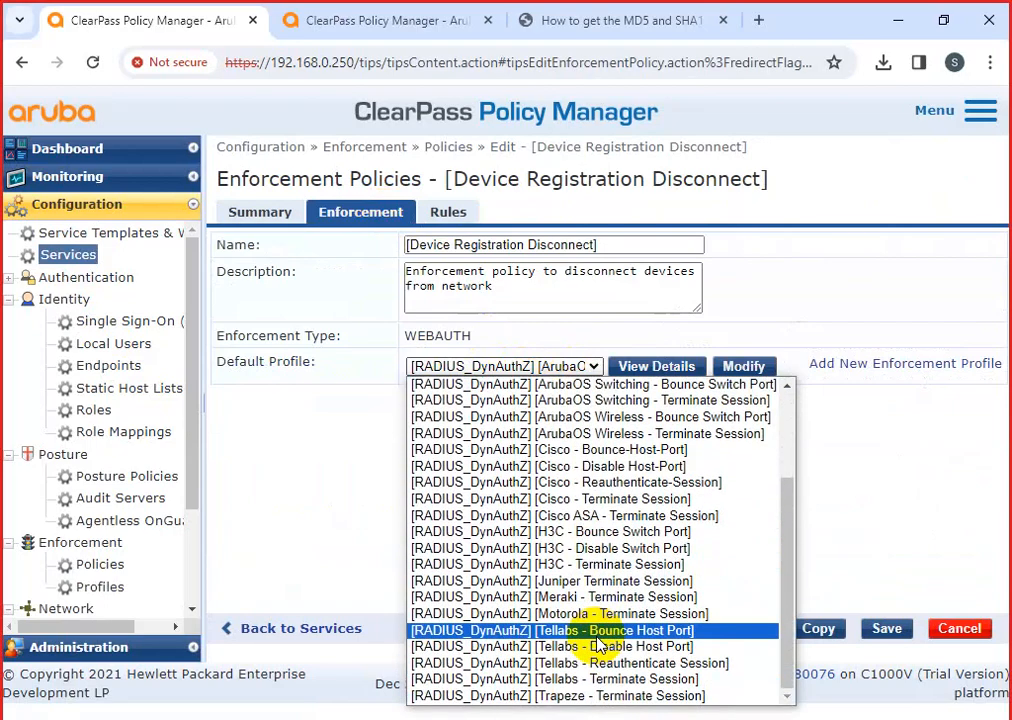
scroll(600, 645, "up", 5)
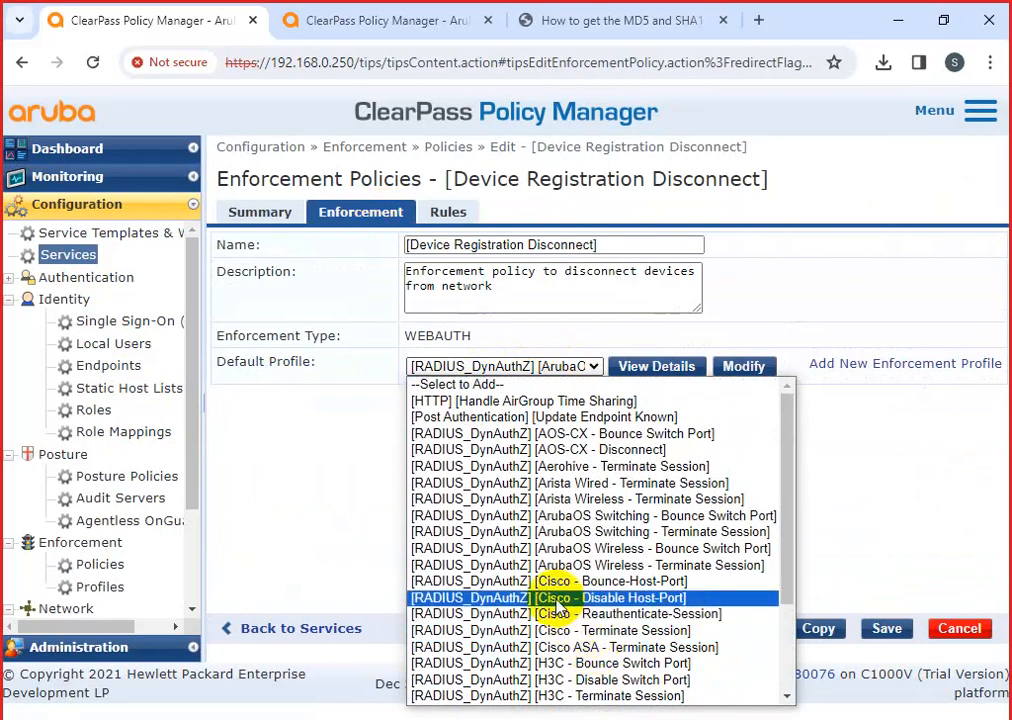
left_click(962, 629)
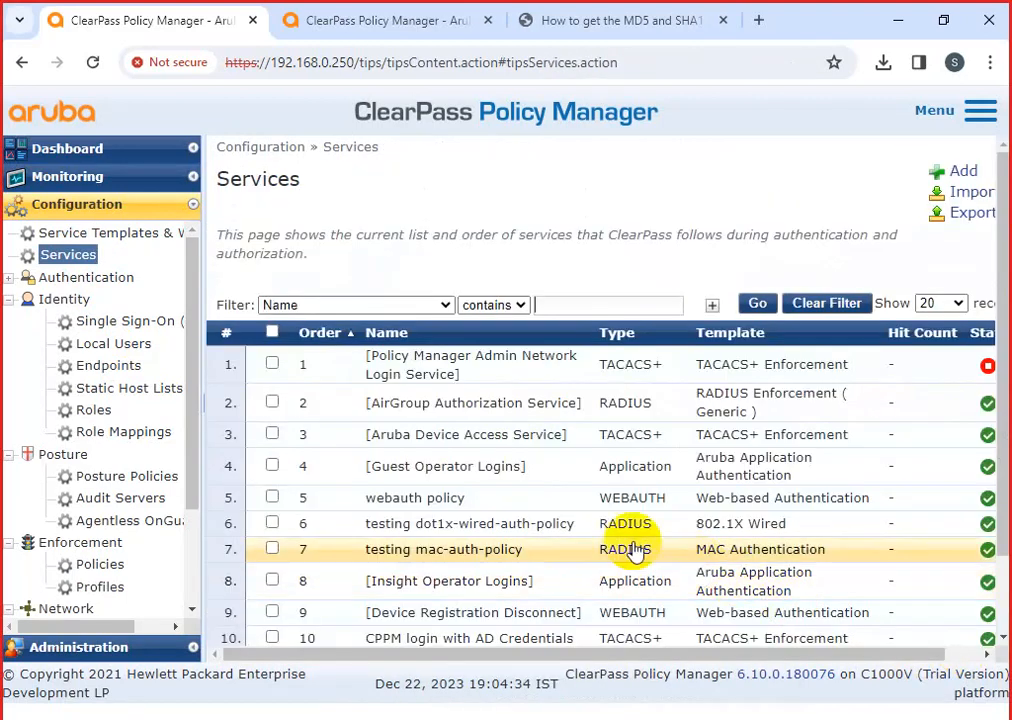
Reopen the webauth policy service and review its authentication sources, authorization sources and role mapping
scroll(600, 555, "down", 1)
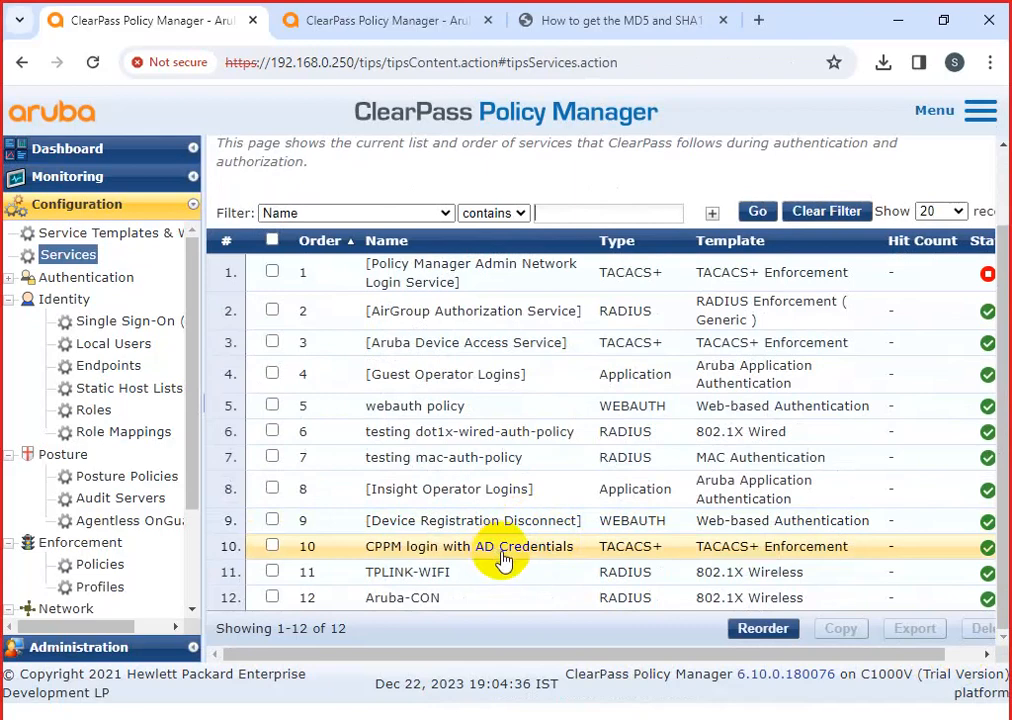
scroll(501, 560, "up", 1)
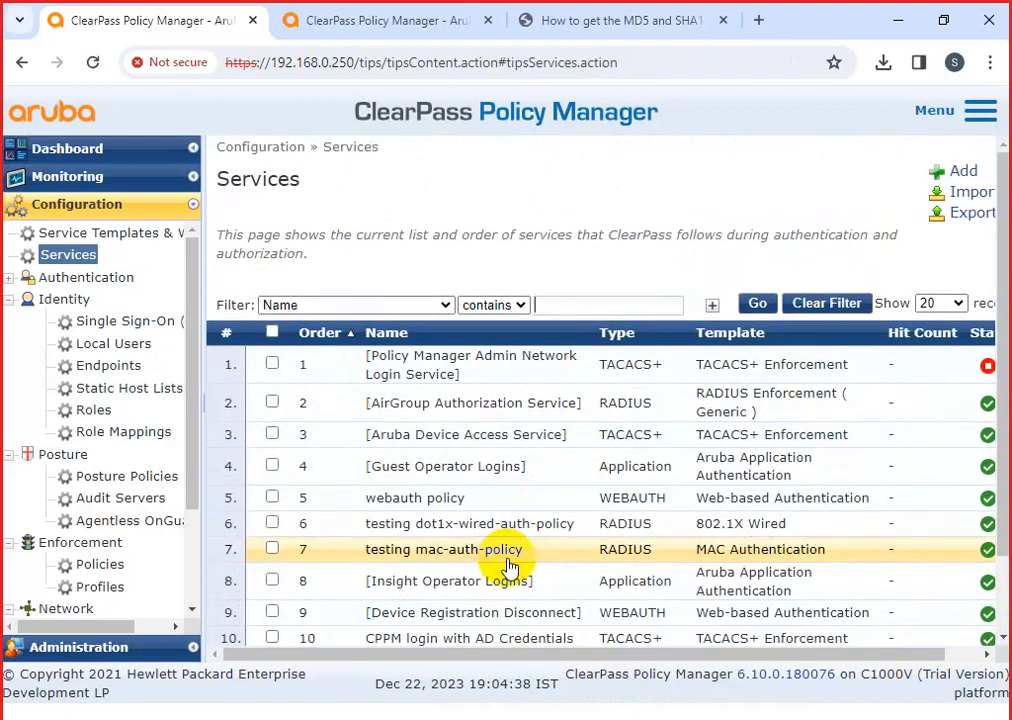
left_click(425, 508)
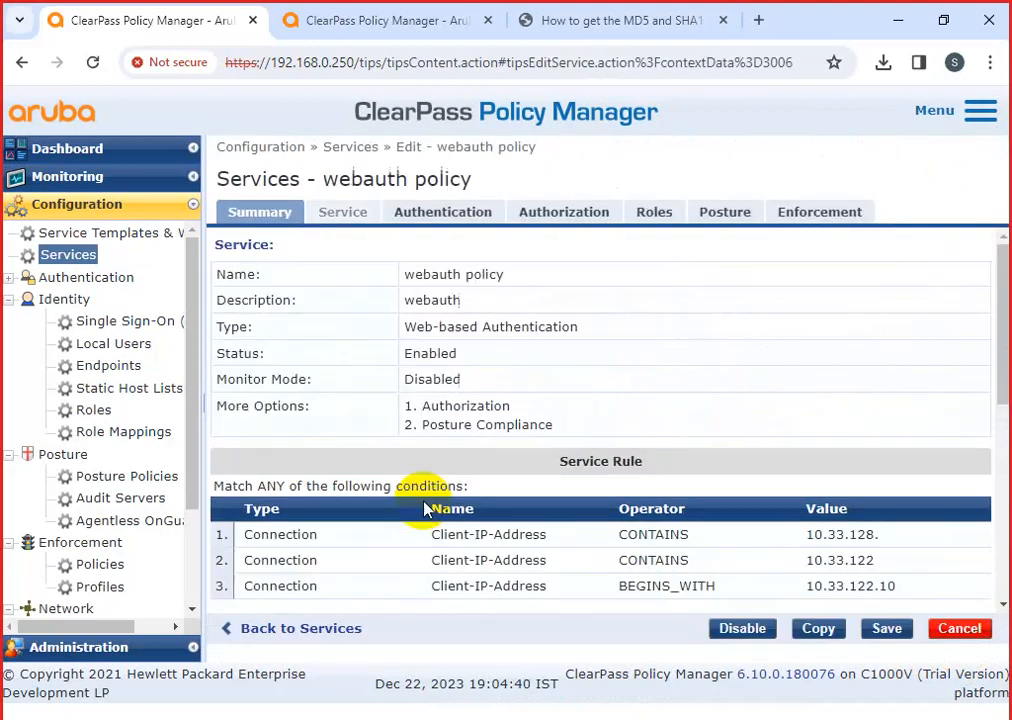
left_click(350, 210)
left_click(465, 212)
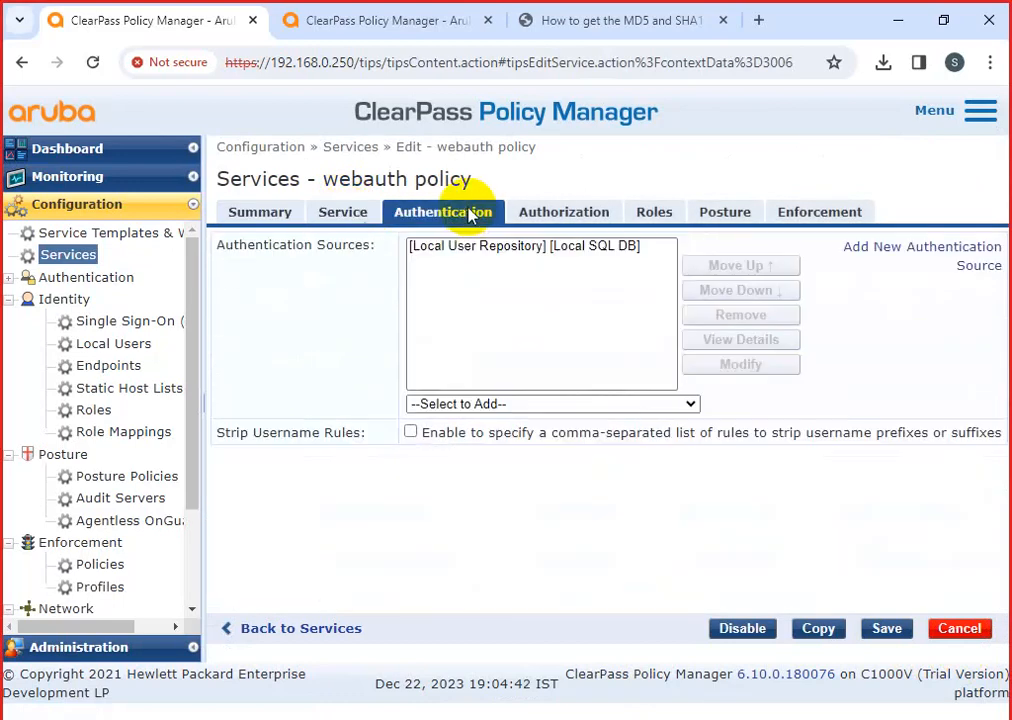
left_click(565, 212)
left_click(455, 218)
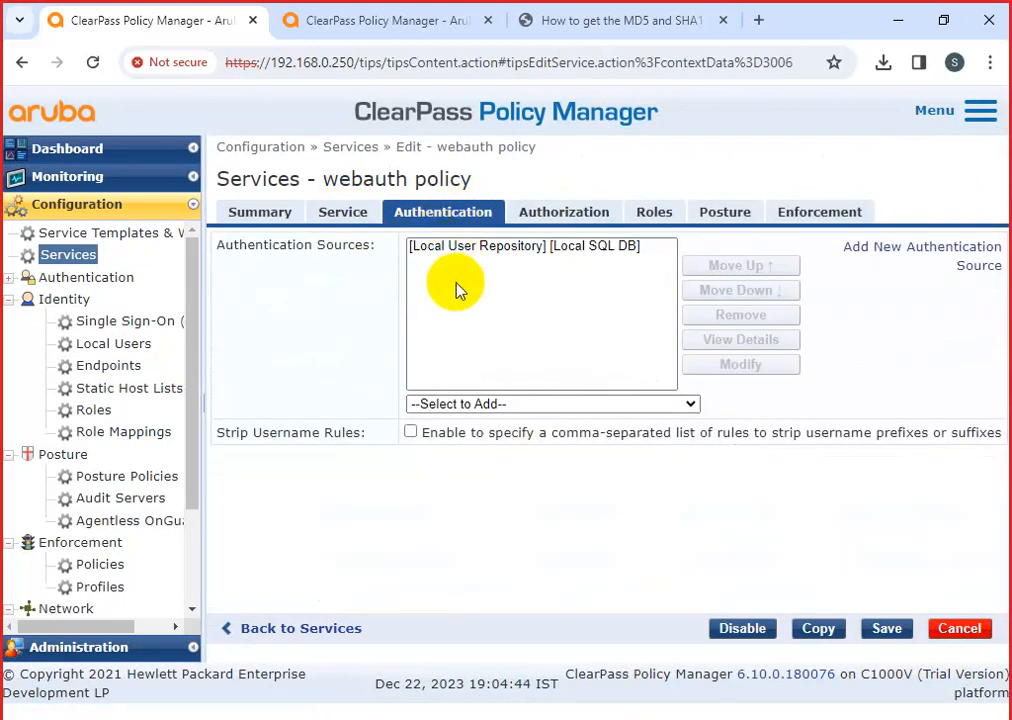
left_click(565, 210)
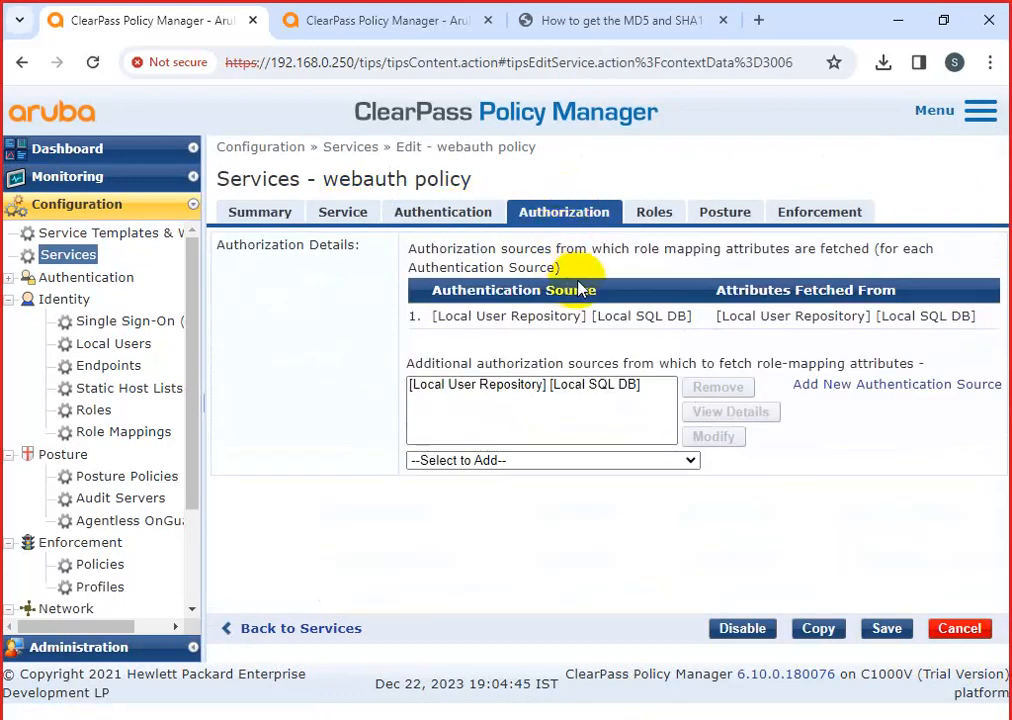
left_click(654, 213)
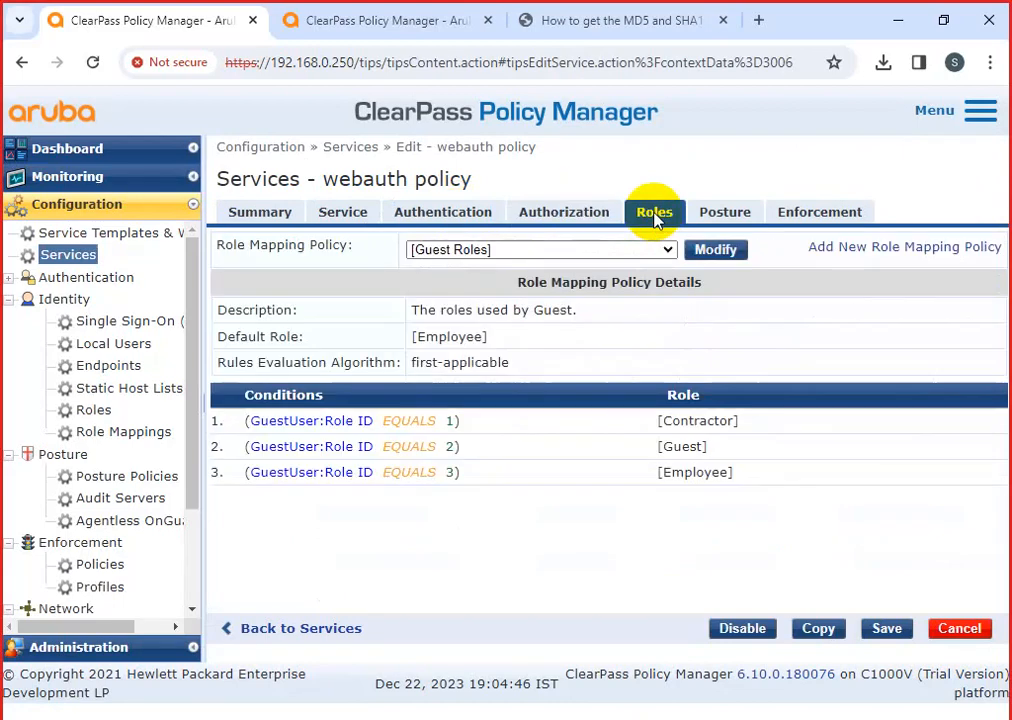
Check the webauth policy service's assigned and selectable posture policies, and its enforcement policy details
left_click(725, 214)
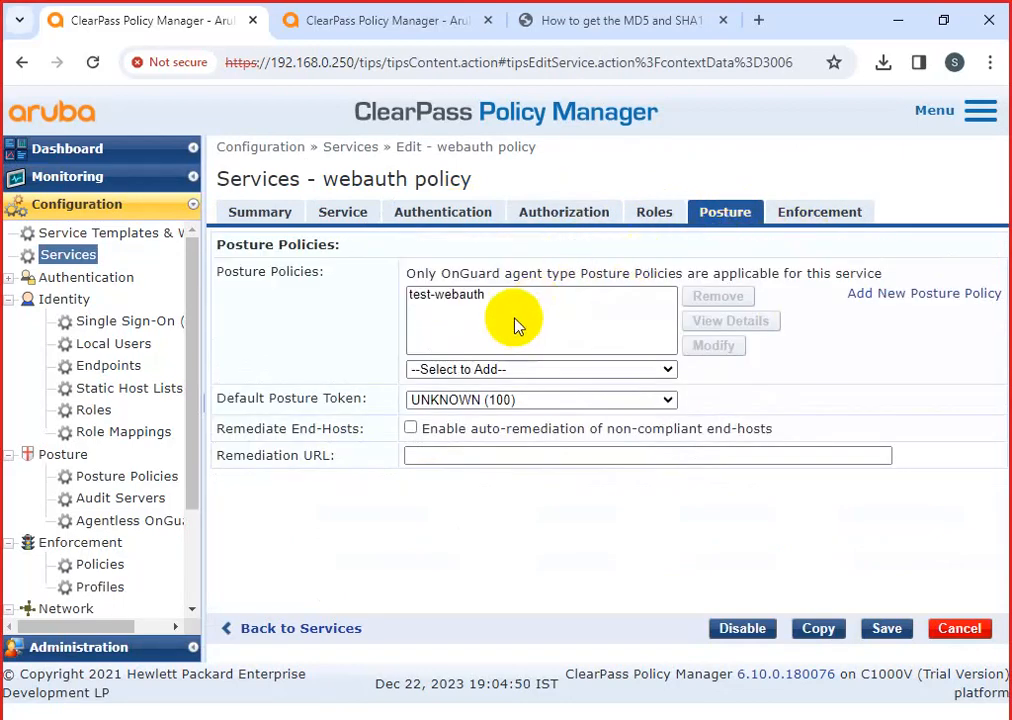
left_click(575, 369)
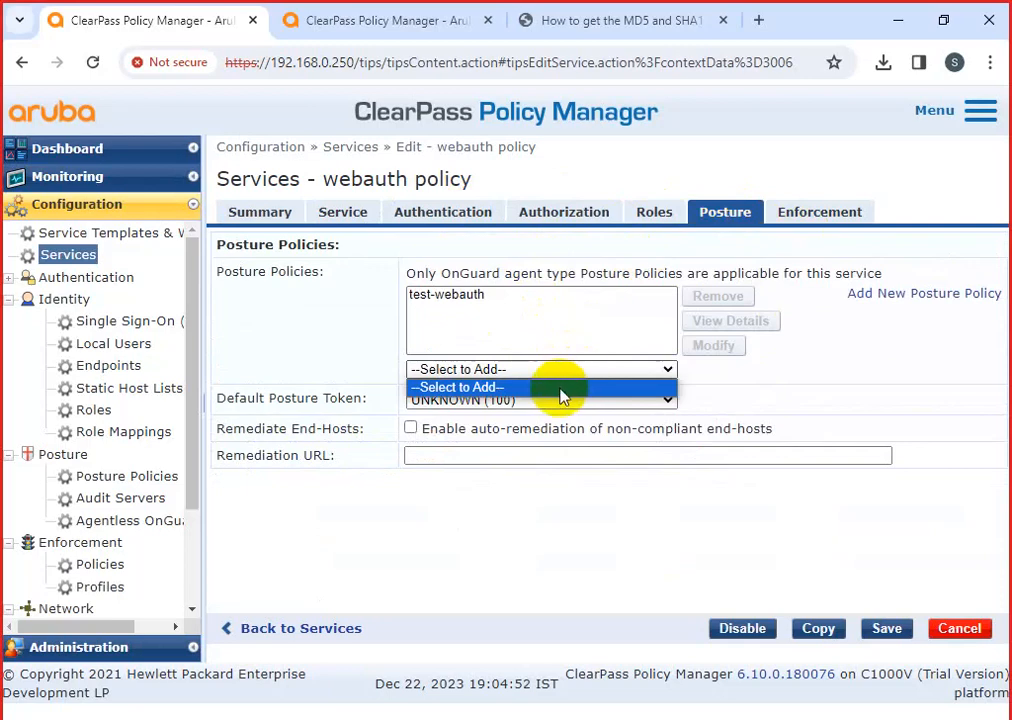
left_click(820, 214)
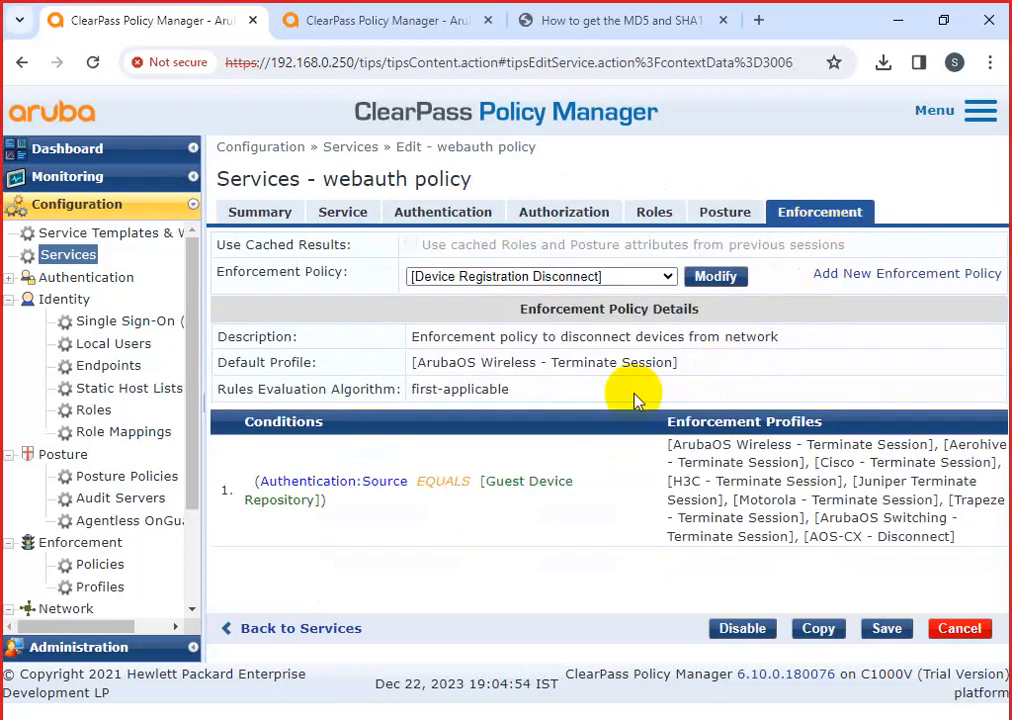
Leave the webauth policy service without saving, check the configured static host lists, and return to the services list
left_click(962, 630)
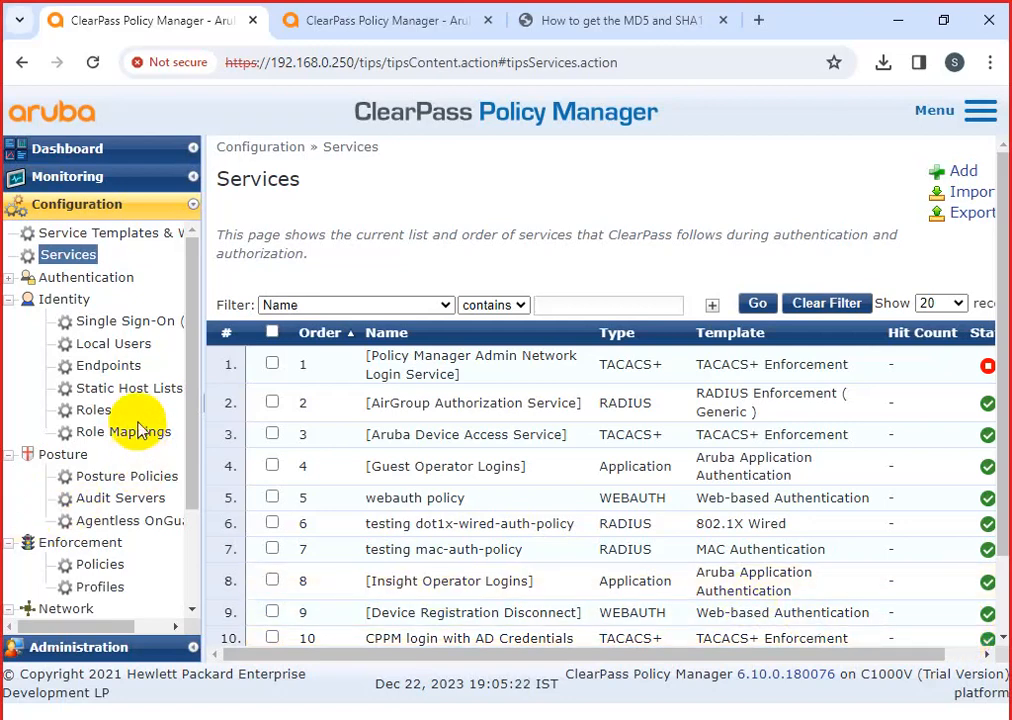
left_click(105, 386)
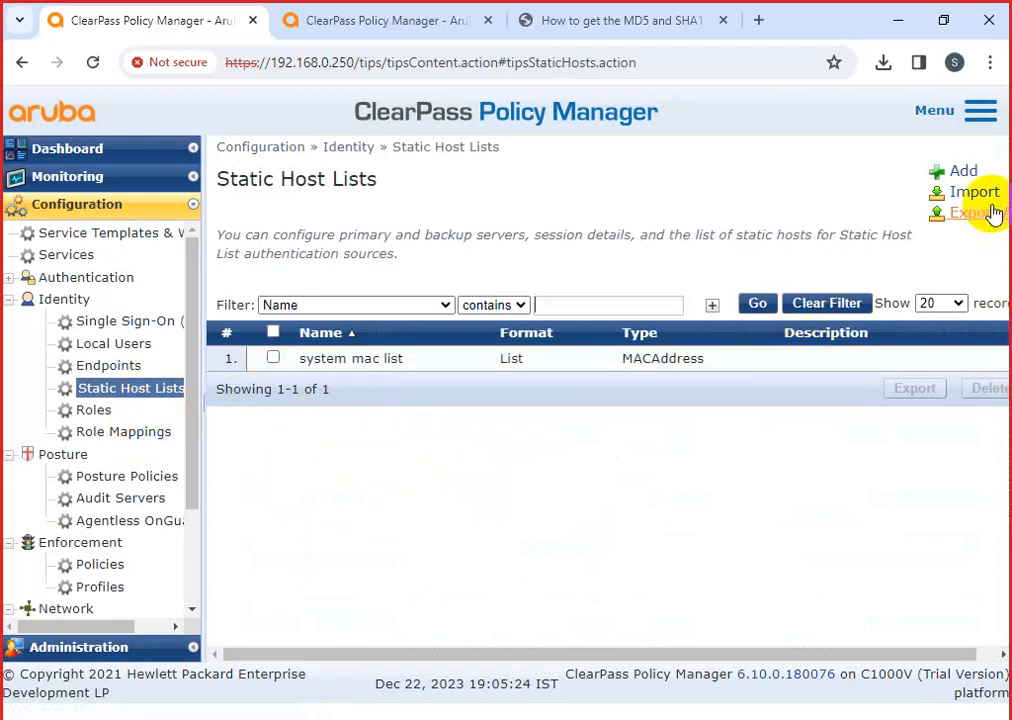
left_click(66, 257)
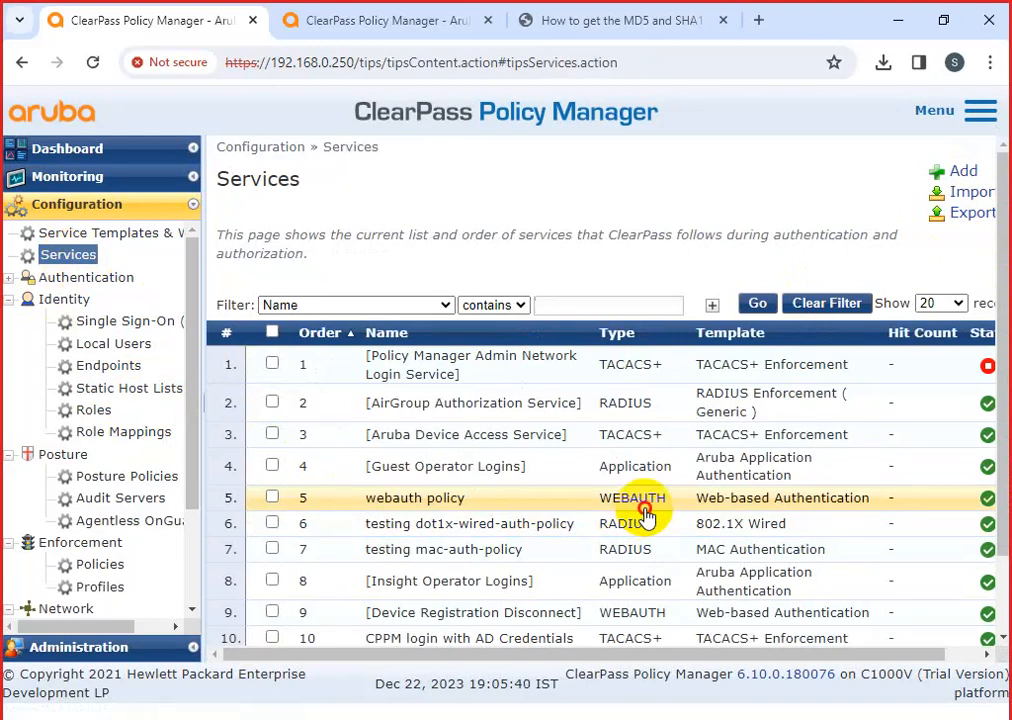
Review the webauth policy service's summary, service rules, authentication, authorization, roles, posture and enforcement settings, and leave without saving
left_click(645, 516)
scroll(575, 545, "down", 5)
scroll(575, 545, "up", 5)
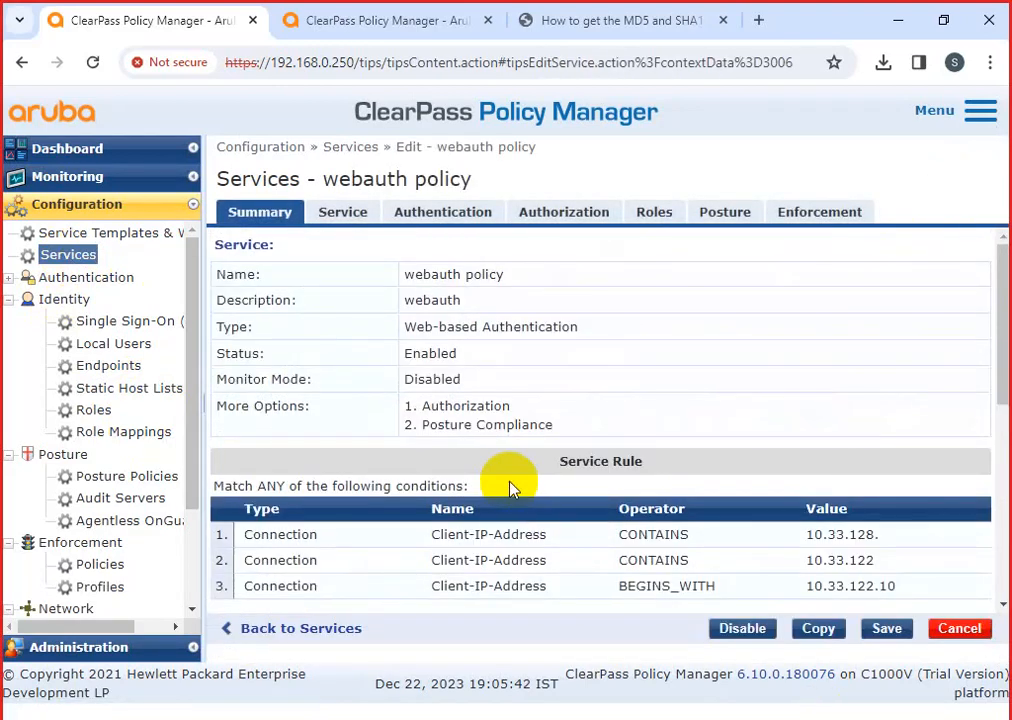
left_click(352, 211)
left_click(445, 216)
left_click(560, 211)
left_click(653, 210)
left_click(722, 211)
left_click(817, 222)
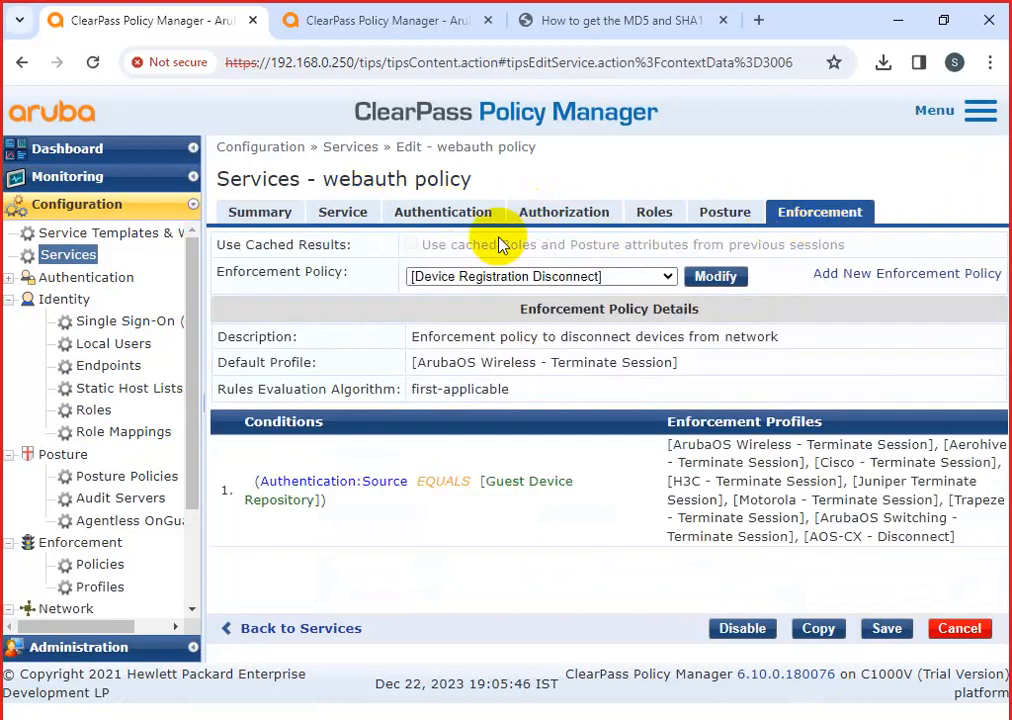
left_click(274, 218)
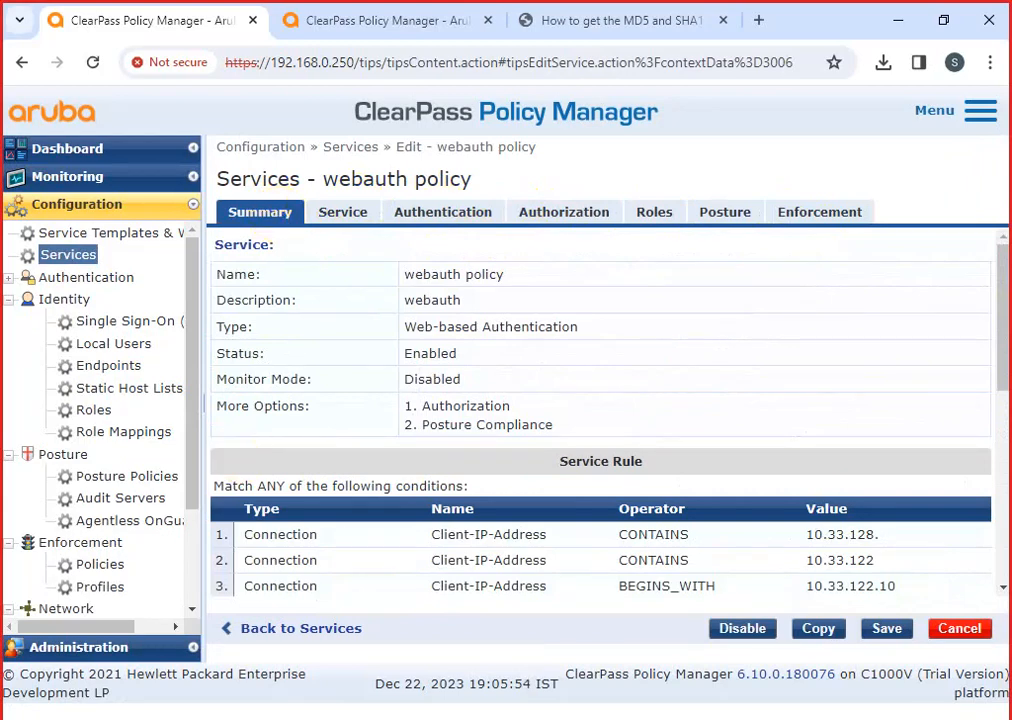
left_click(953, 628)
Review the testing dot1x-wired-auth-policy service's summary, service rules and general options, and leave without saving
scroll(330, 512, "down", 1)
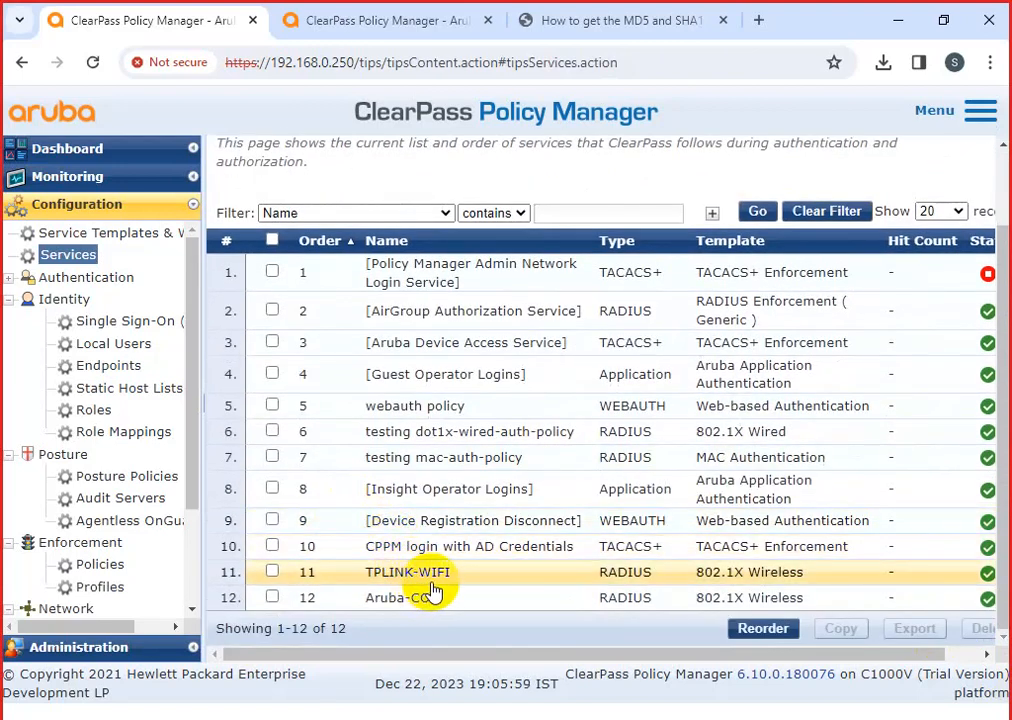
left_click(453, 441)
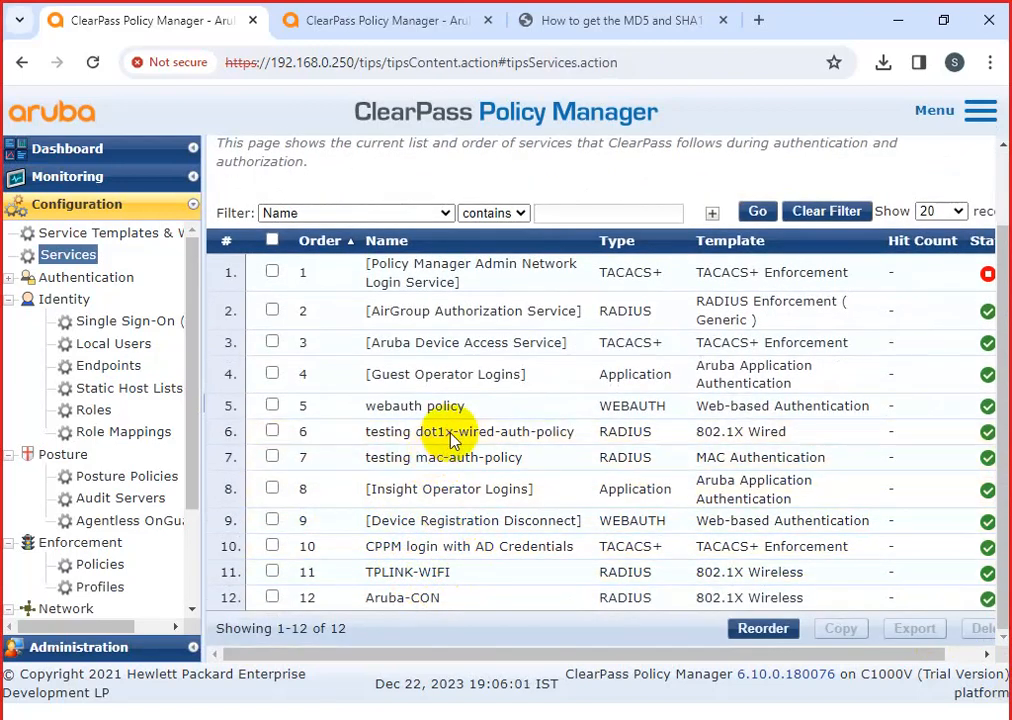
scroll(476, 445, "down", 4)
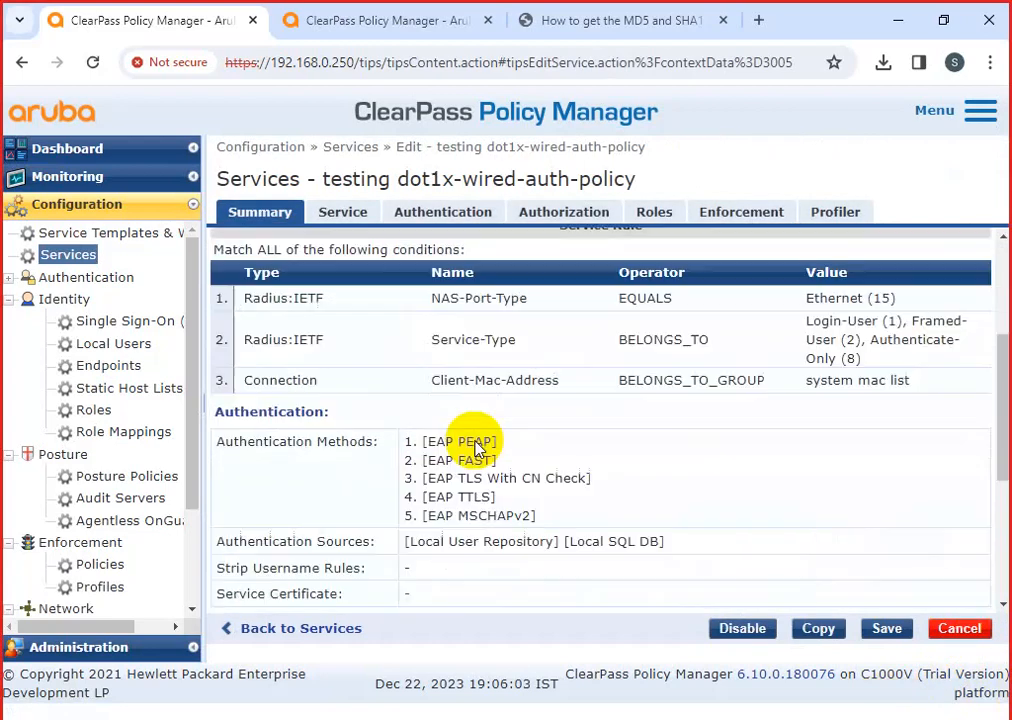
scroll(476, 450, "up", 4)
scroll(470, 470, "down", 2)
scroll(445, 430, "down", 4)
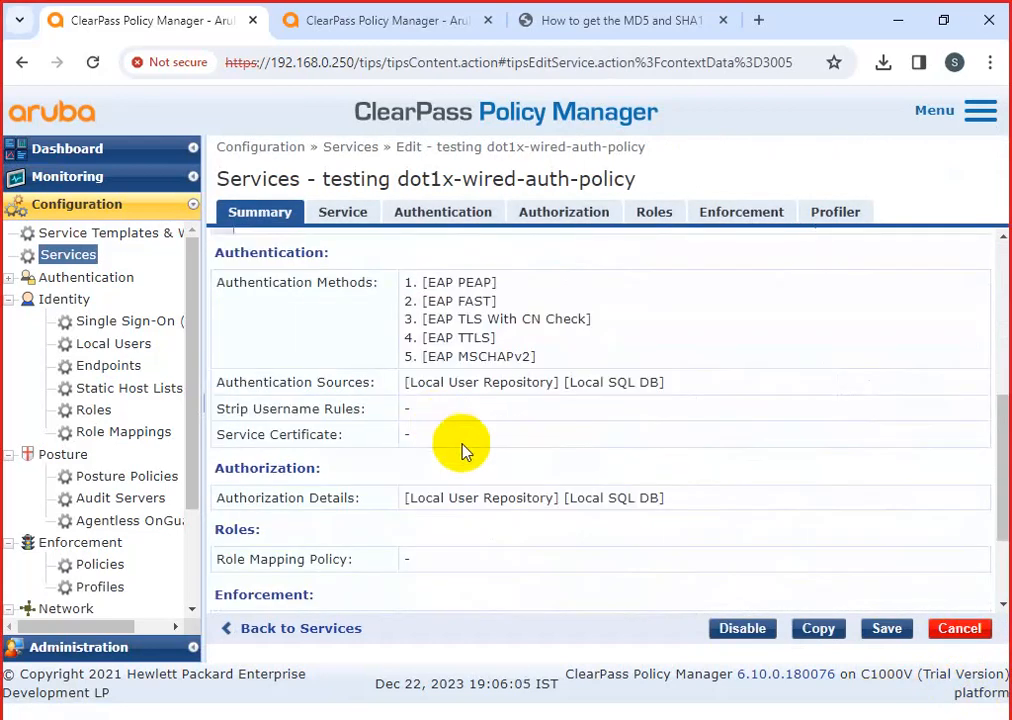
scroll(468, 456, "down", 3)
scroll(478, 465, "up", 8)
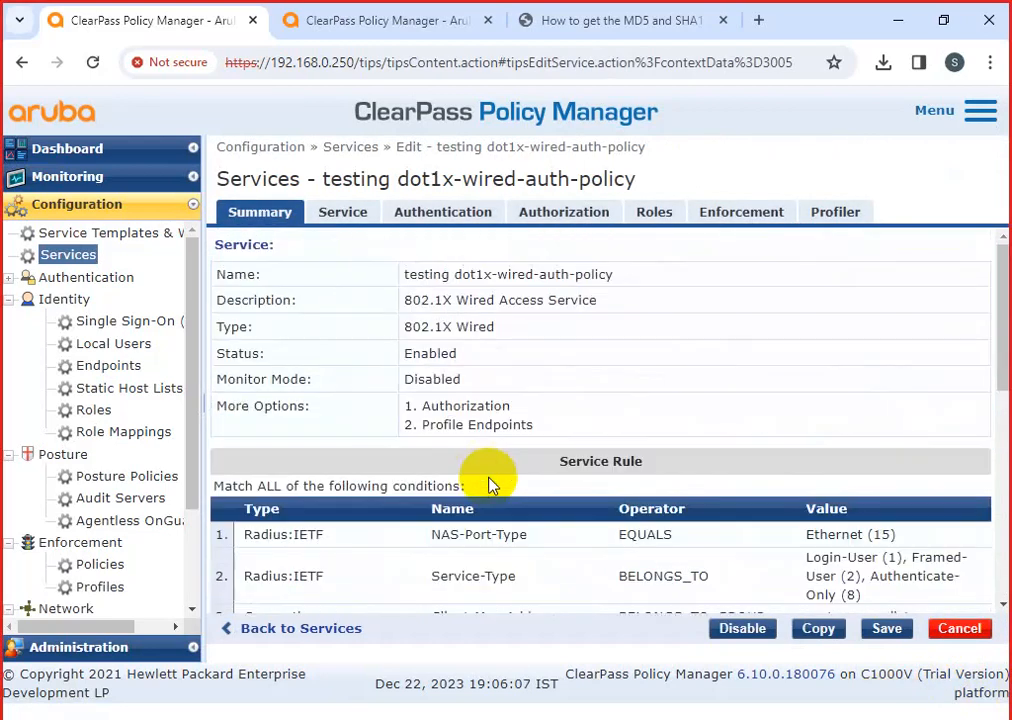
left_click(345, 212)
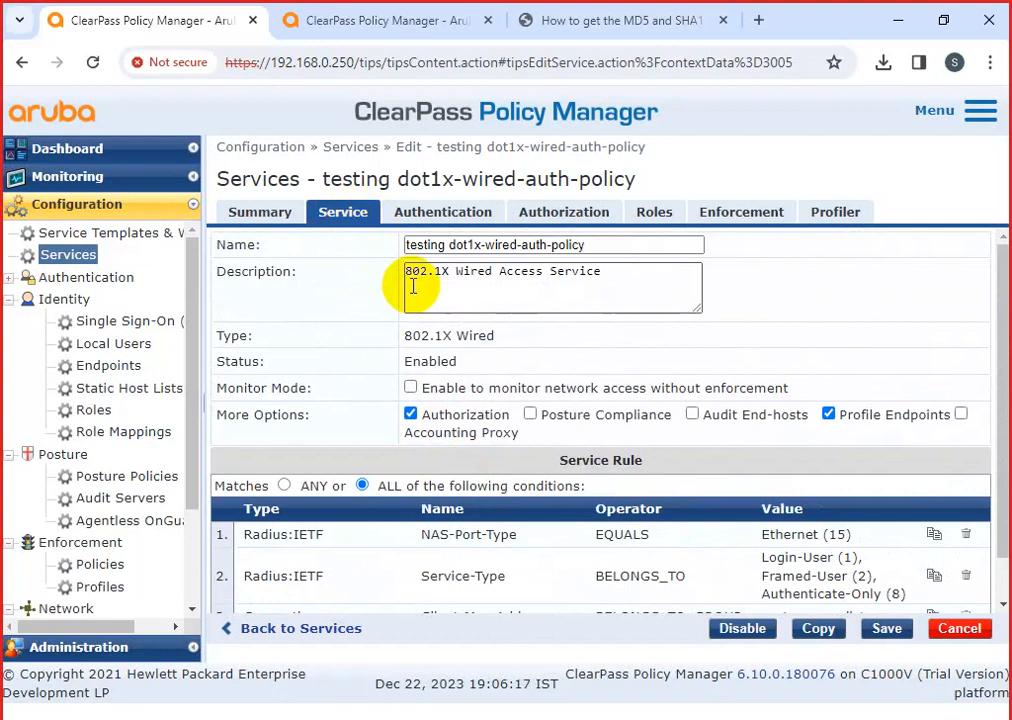
left_click(960, 629)
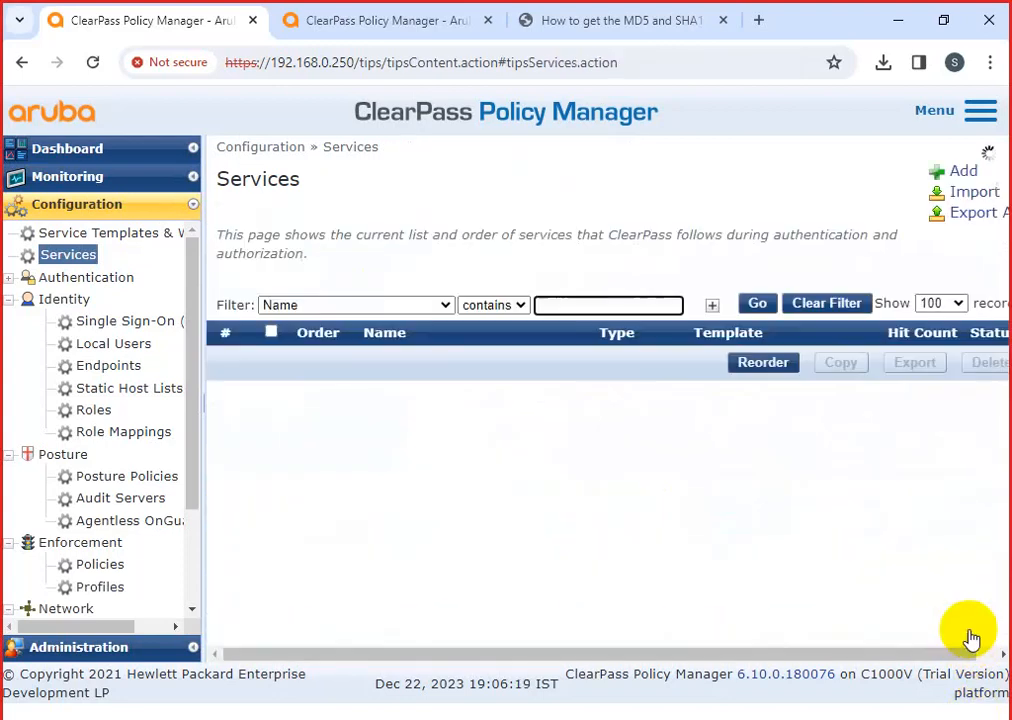
Look at the testing mac-auth-policy service's summary and disable the service from the services list
scroll(592, 574, "down", 2)
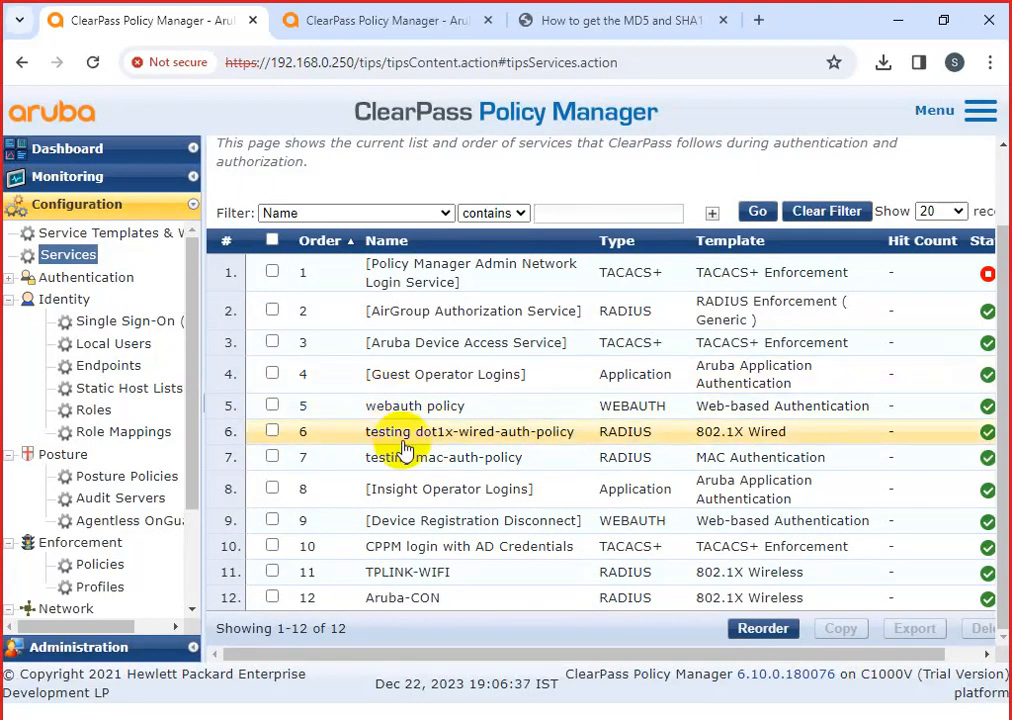
left_click(415, 466)
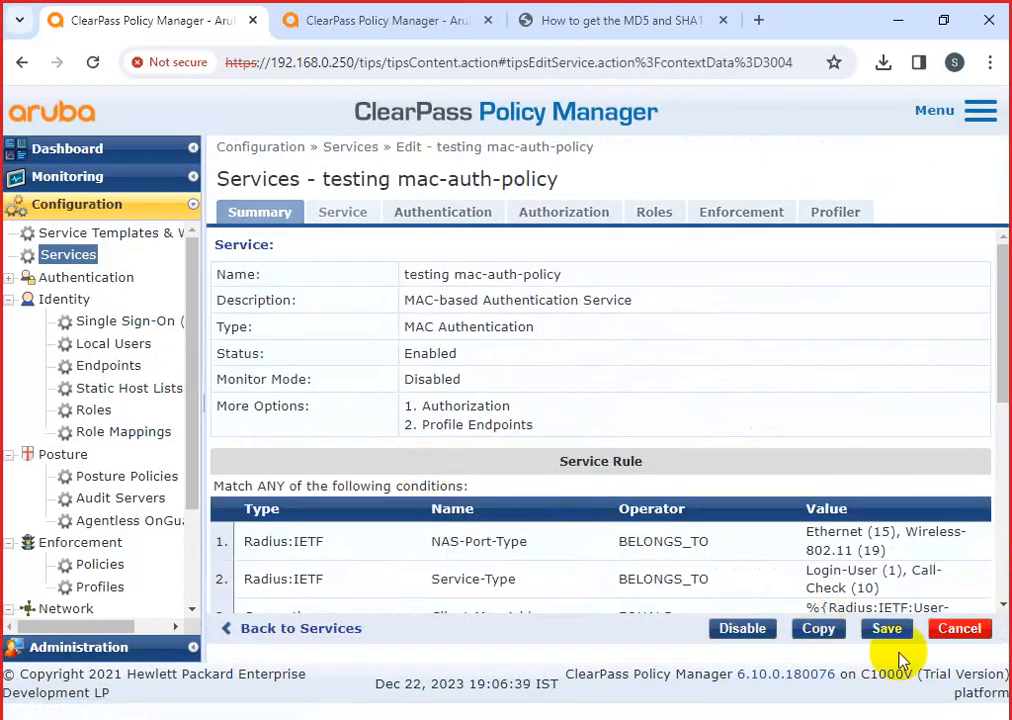
left_click(968, 628)
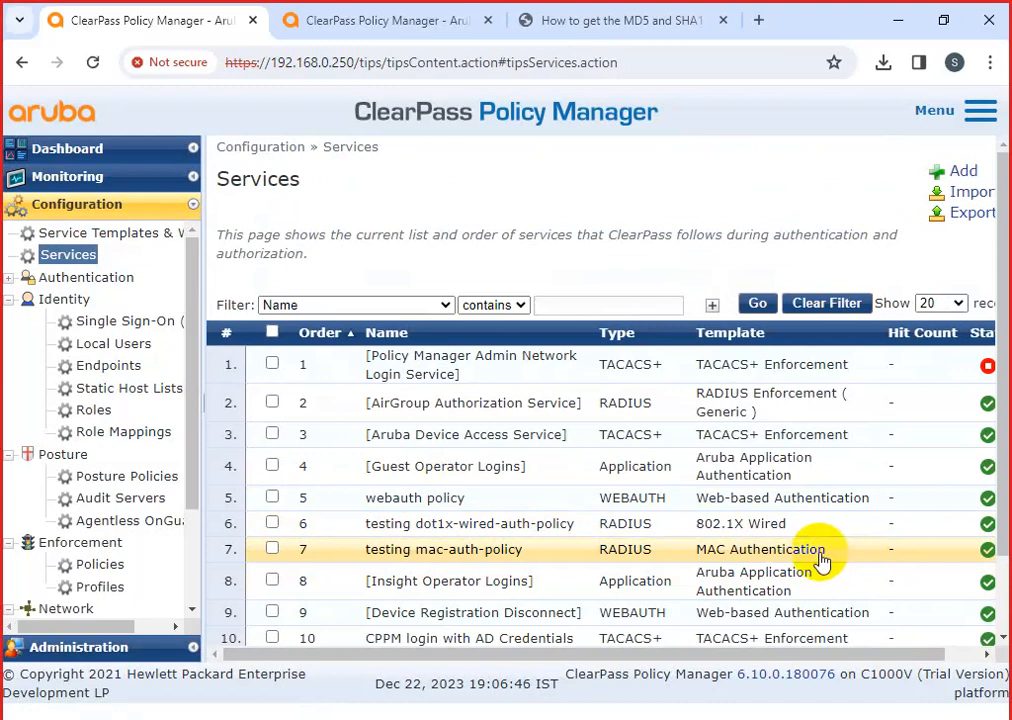
left_click(987, 549)
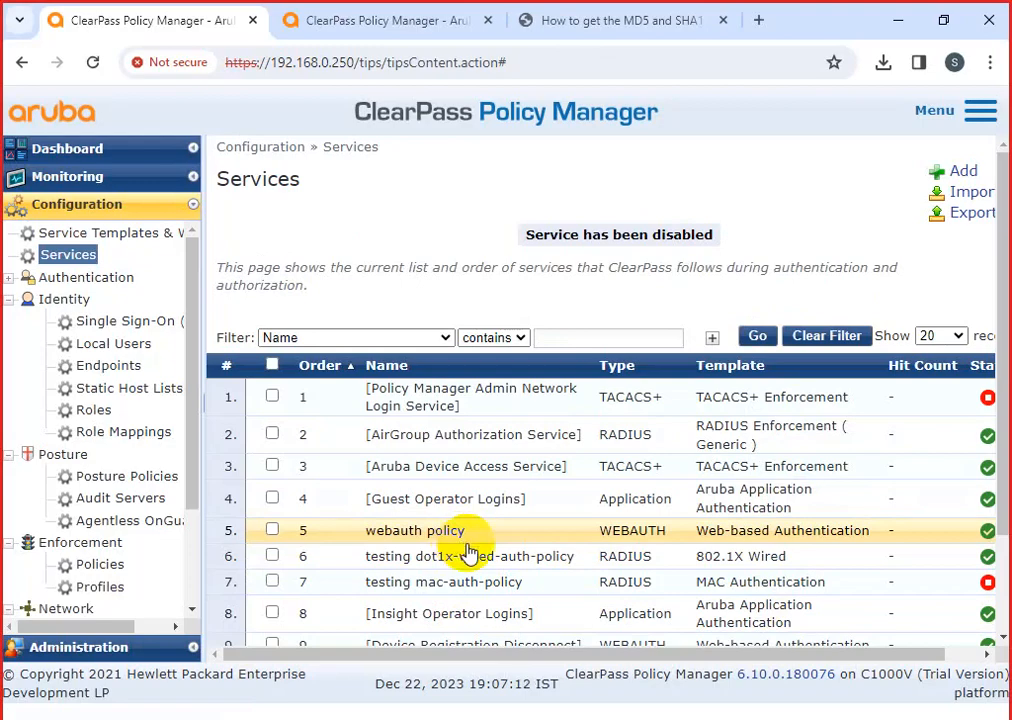
Reopen the testing mac-auth-policy service to check its status and summary, and leave without saving
left_click(466, 582)
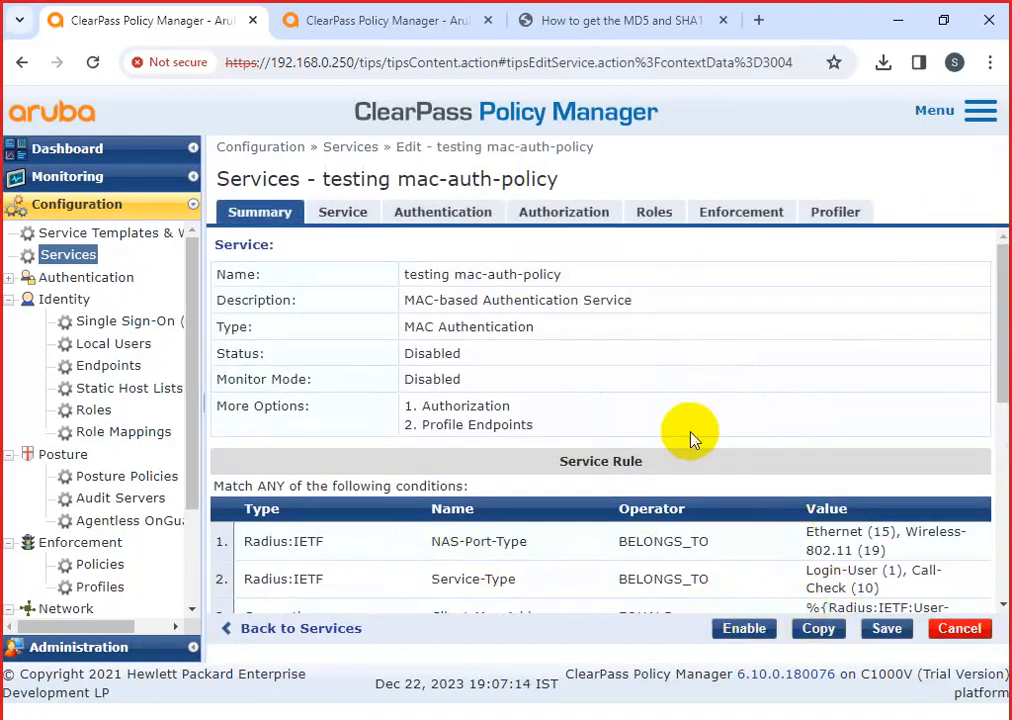
scroll(691, 438, "down", 3)
scroll(689, 445, "up", 3)
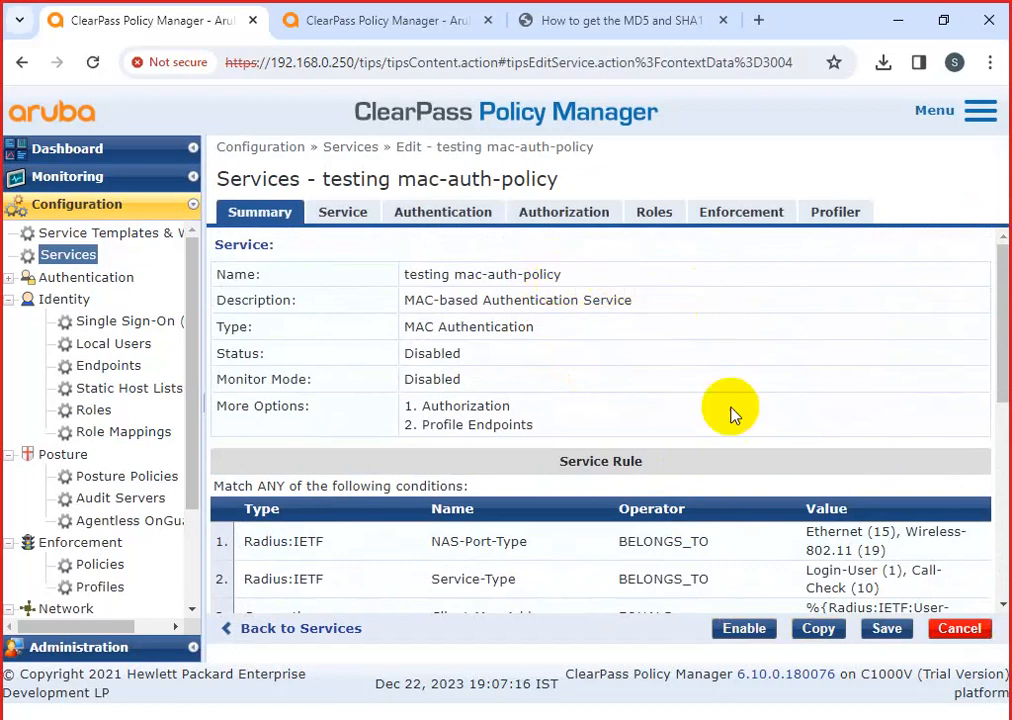
left_click(959, 628)
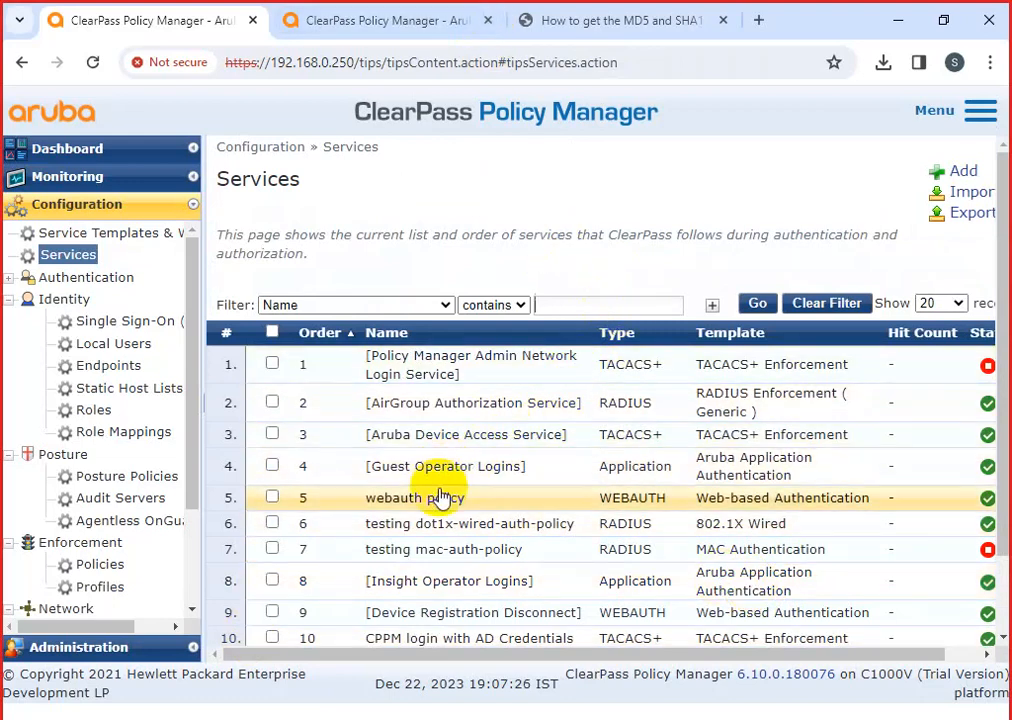
Switch to ClearPass Insight and look over its dashboard and the available dashboard categories
left_click(981, 110)
left_click(866, 236)
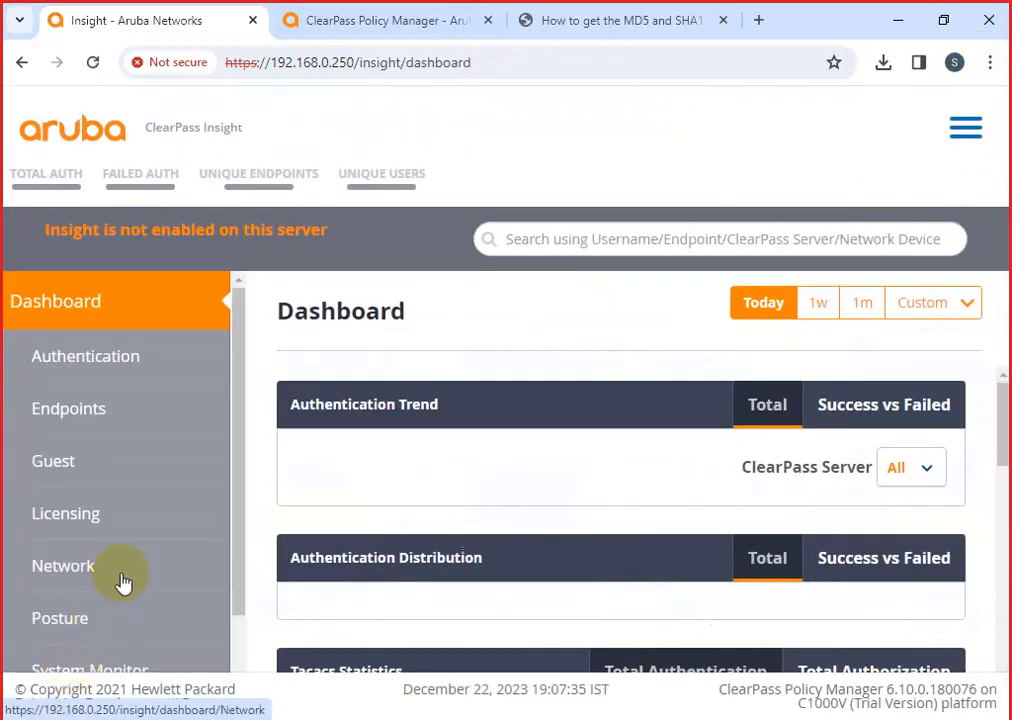
scroll(160, 463, "down", 1)
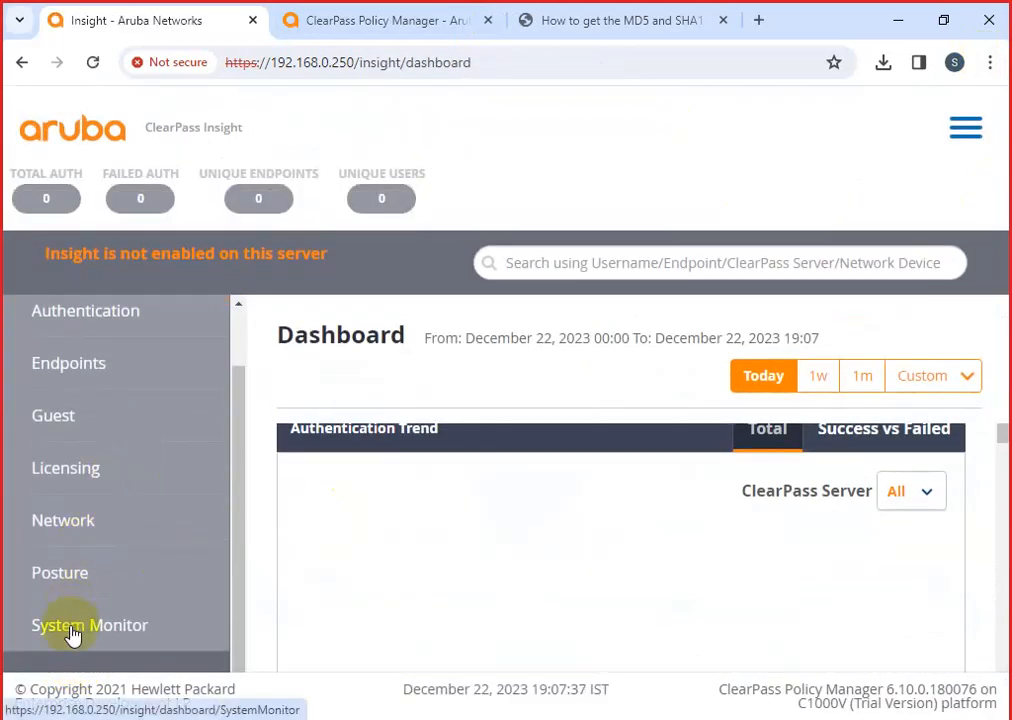
scroll(74, 610, "up", 1)
scroll(86, 475, "down", 1)
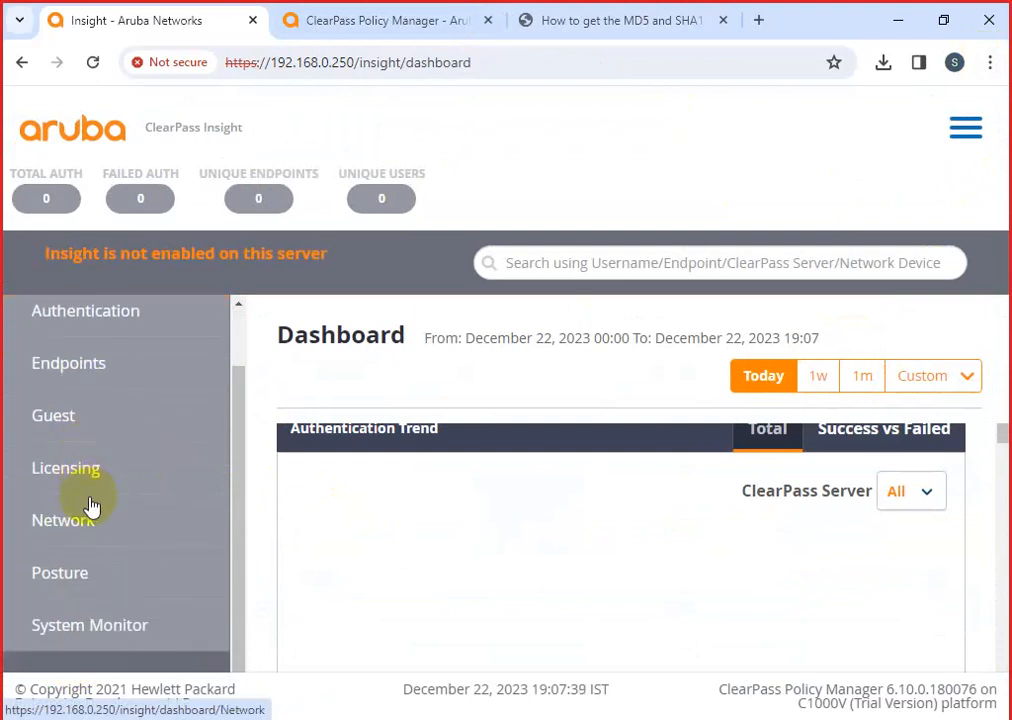
scroll(90, 507, "up", 1)
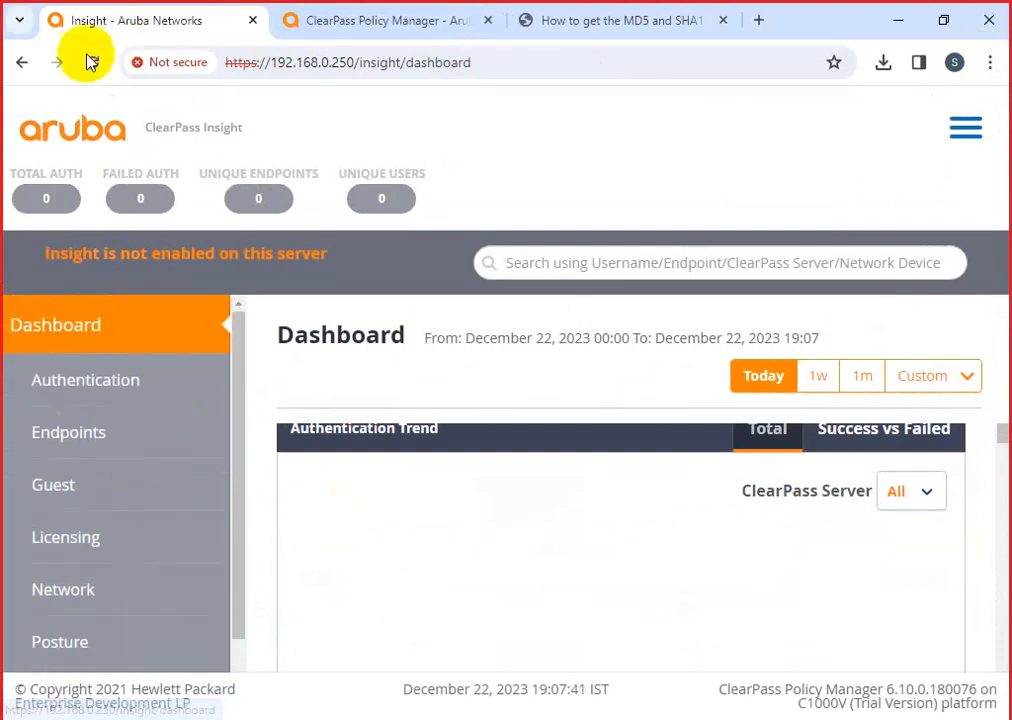
Return to ClearPass Policy Manager, enable Insight on the CPPM_LAB server, make it the Insight primary server, and save the configuration
left_click(980, 142)
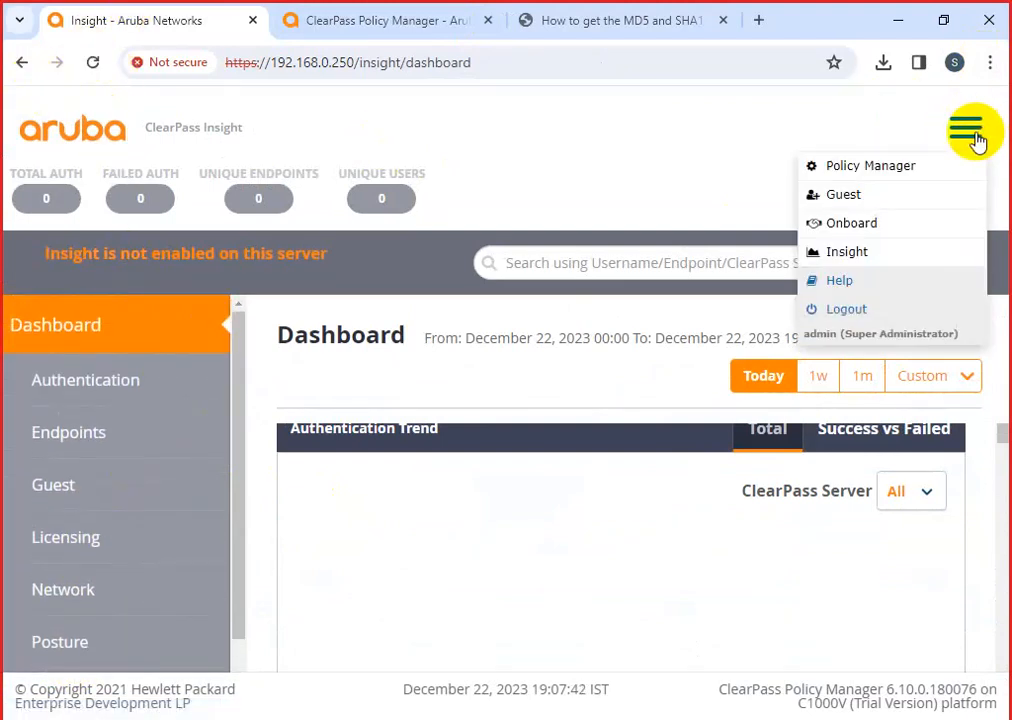
left_click(878, 168)
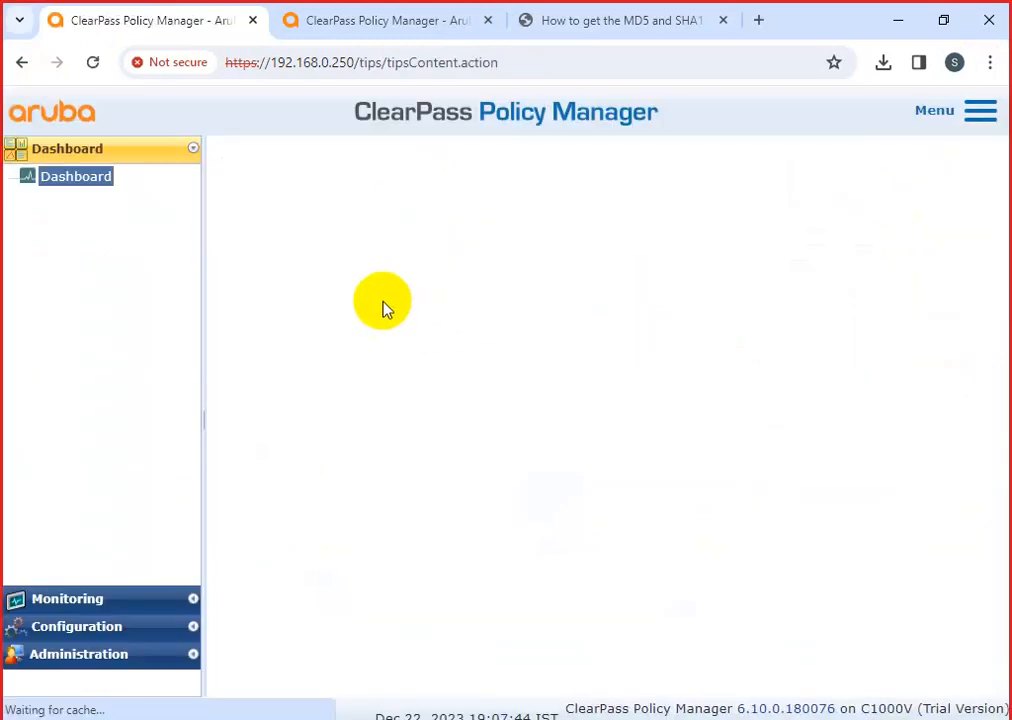
left_click(79, 681)
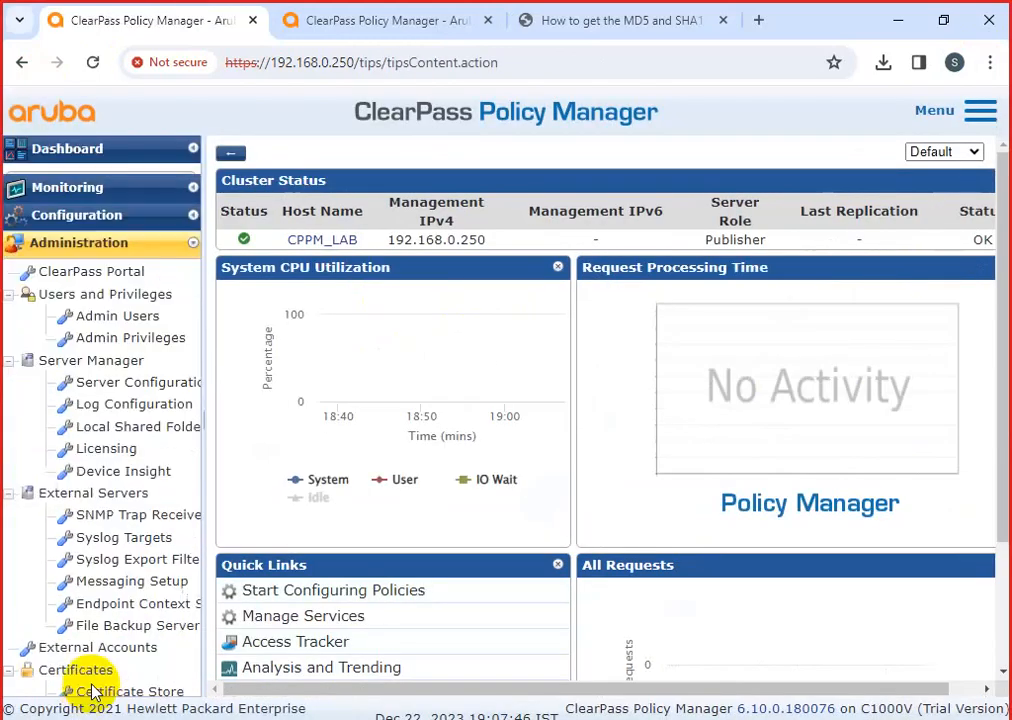
left_click(95, 373)
left_click(481, 396)
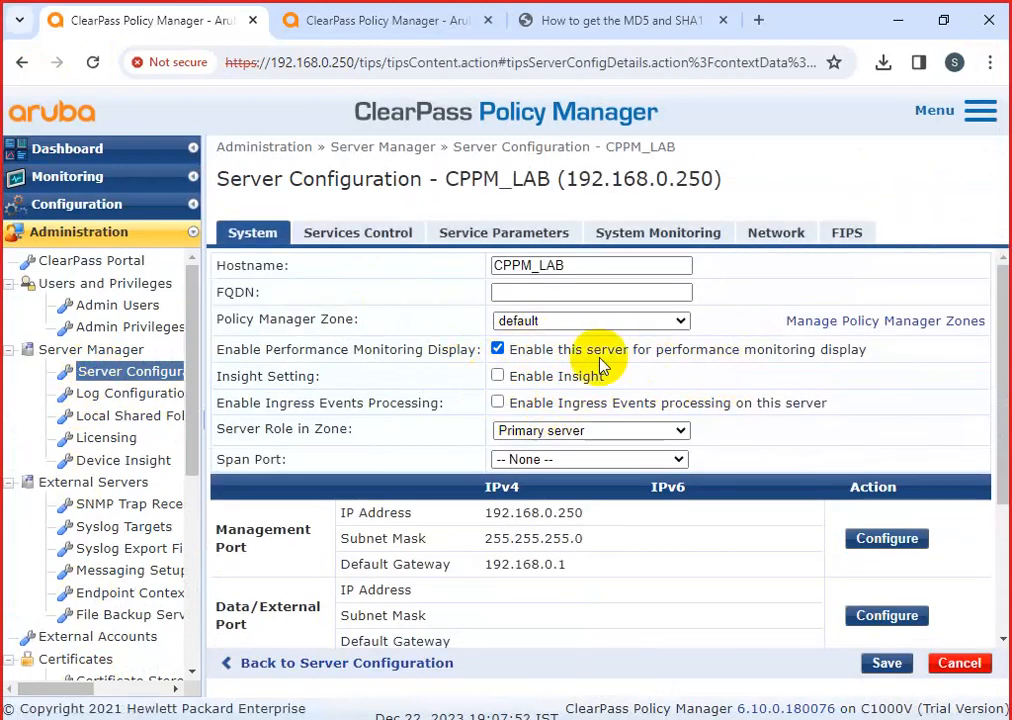
left_click(497, 376)
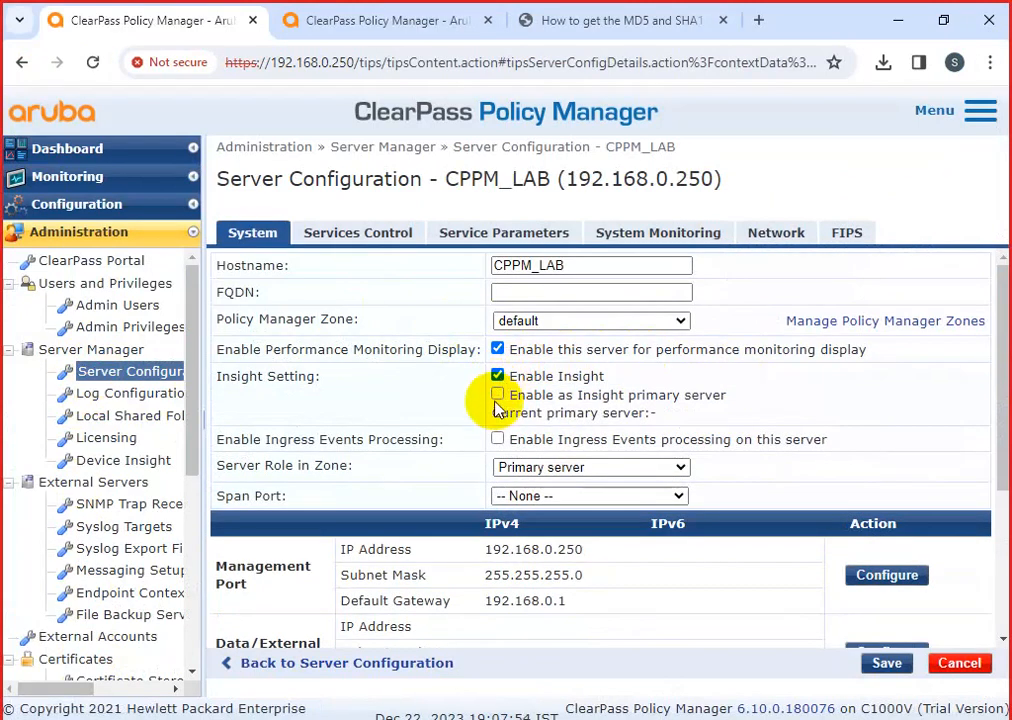
left_click(498, 396)
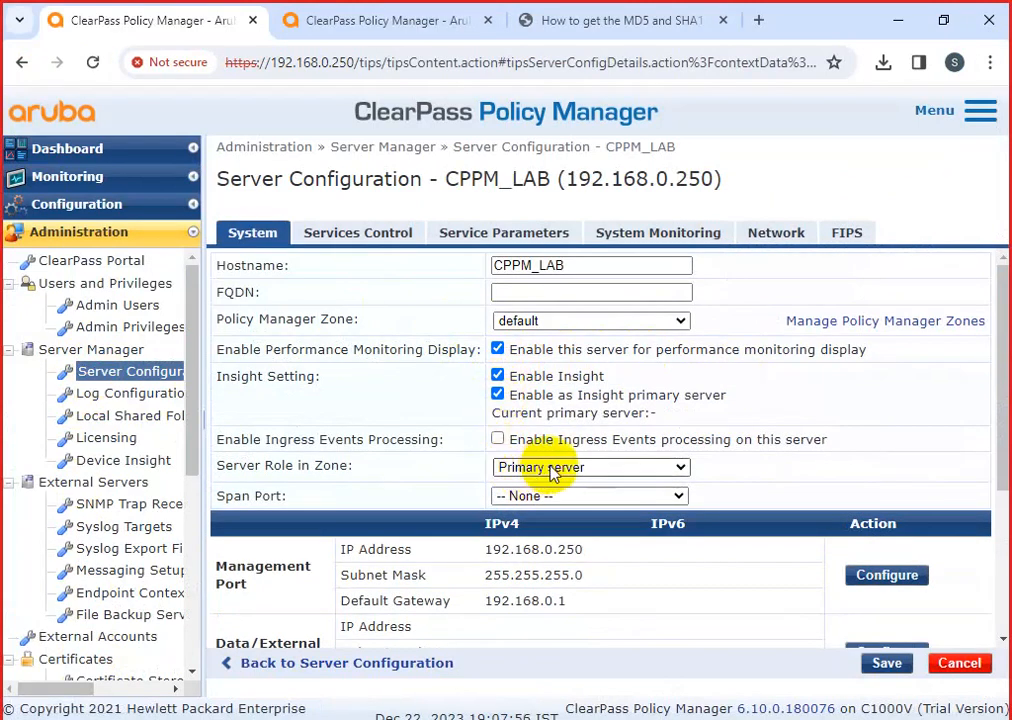
left_click(887, 663)
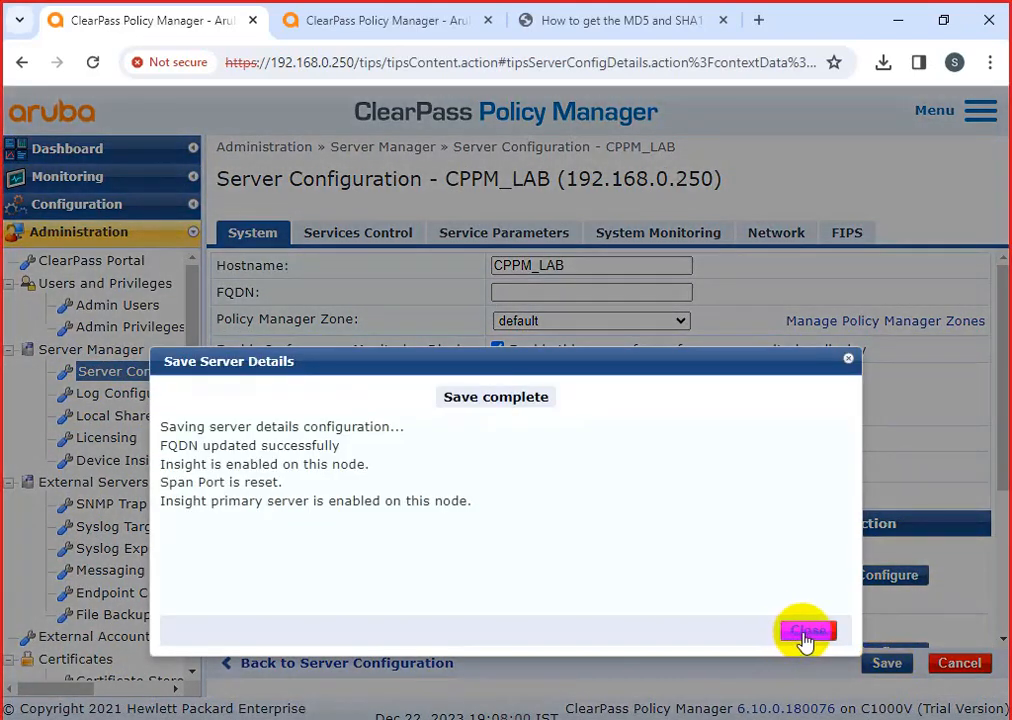
left_click(805, 634)
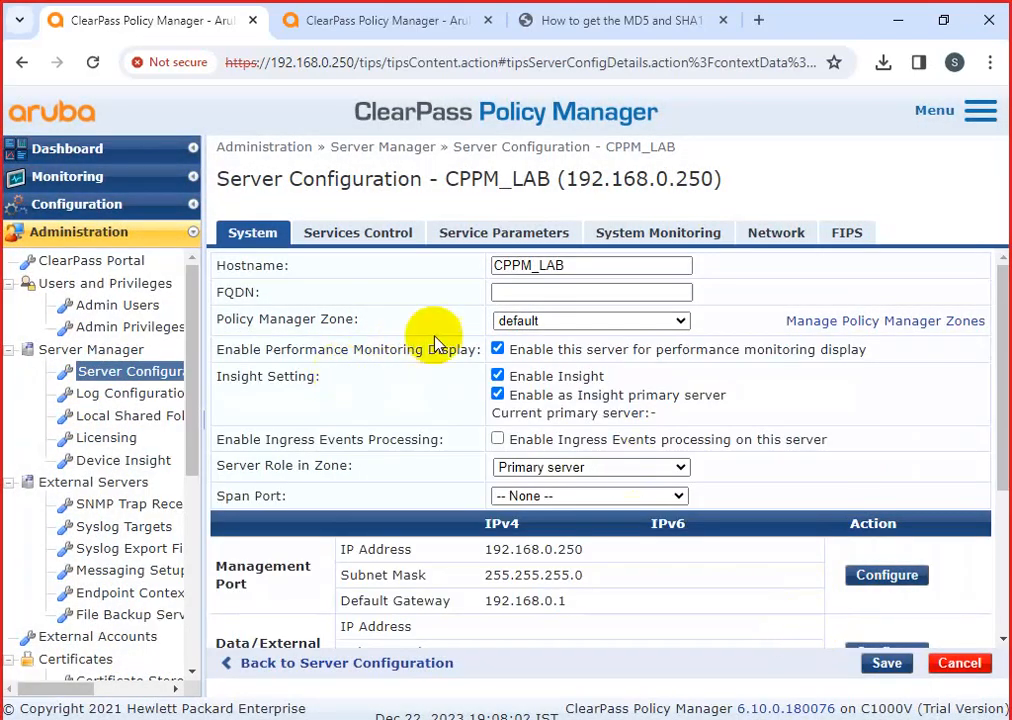
Switch back to ClearPass Insight and examine the sections offered alongside its dashboard
left_click(978, 110)
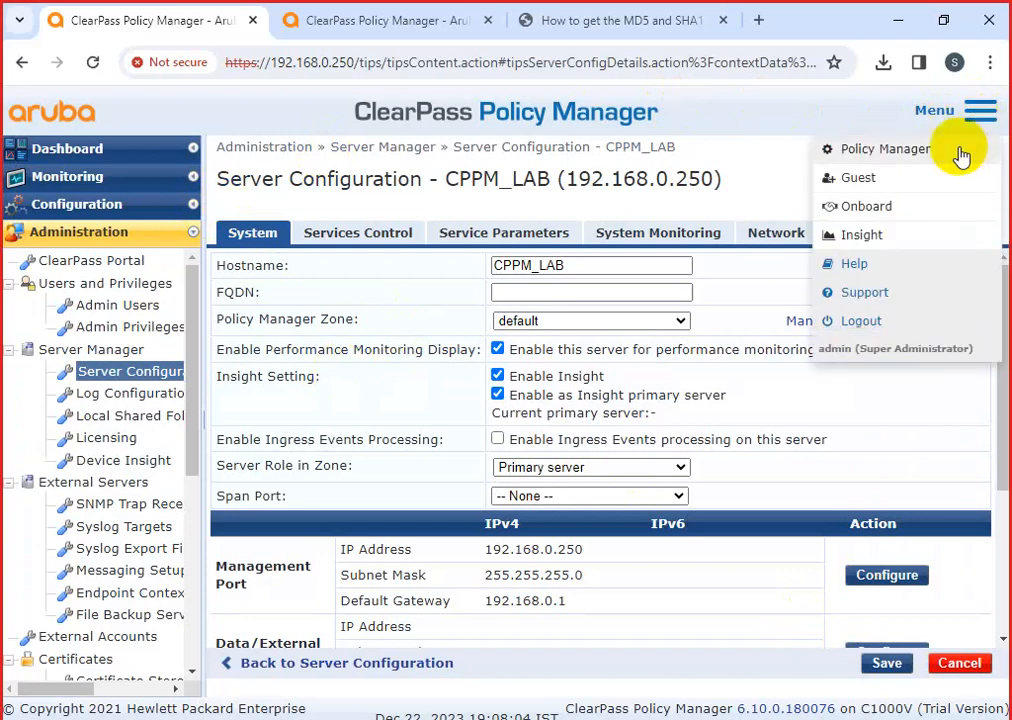
left_click(903, 240)
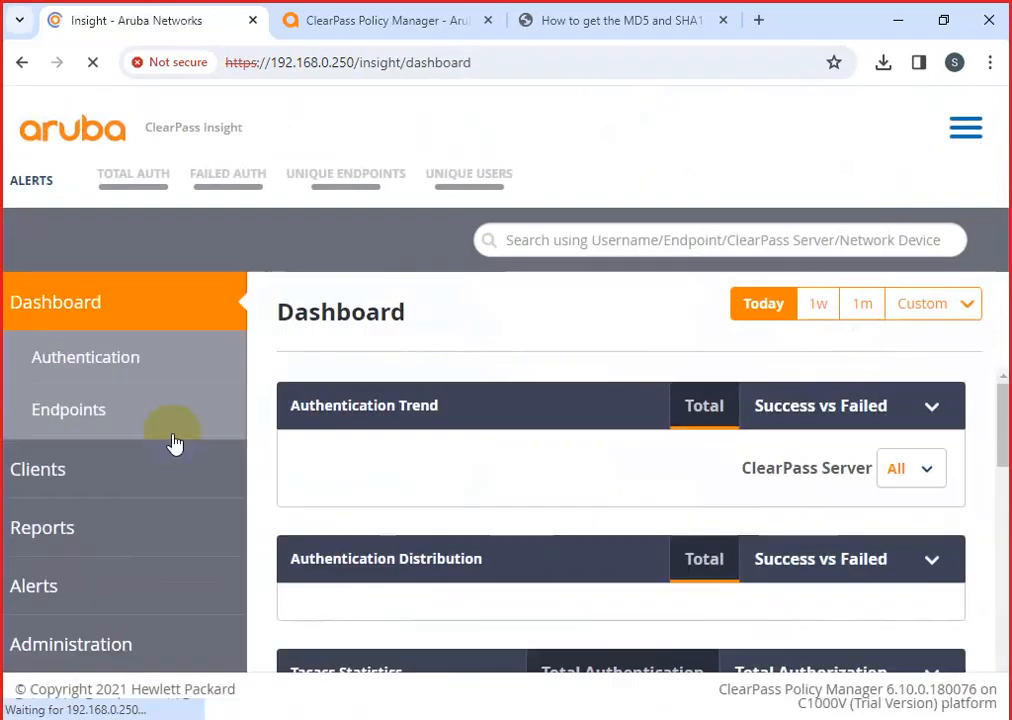
scroll(140, 482, "down", 1)
scroll(140, 482, "down", 3)
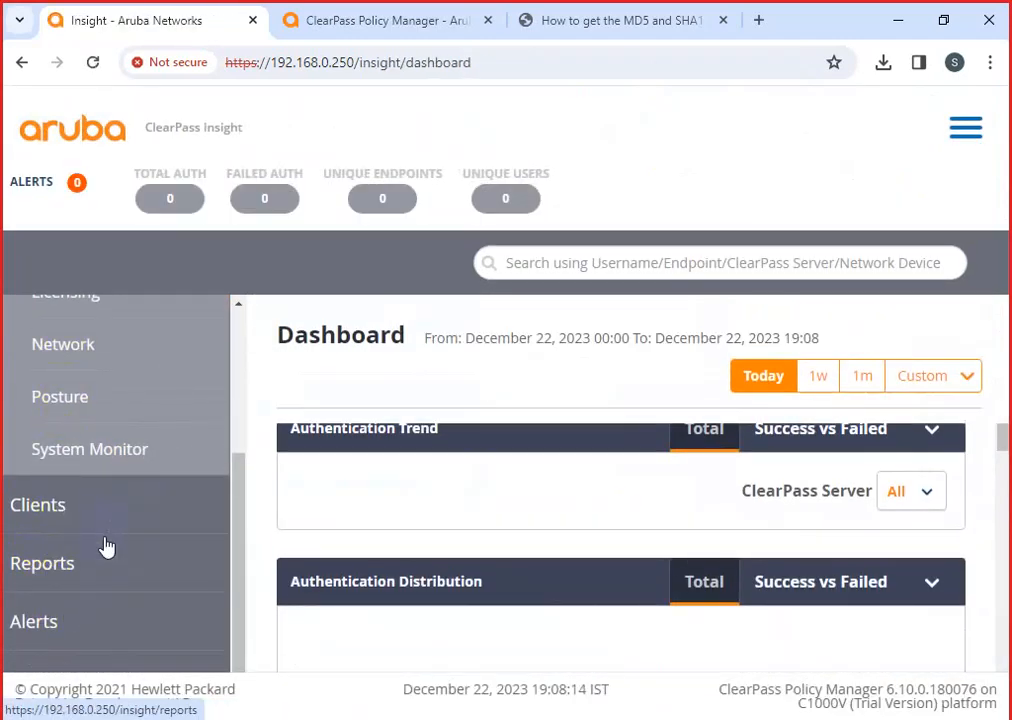
Open the Reports section of ClearPass Insight and look at its Configured Reports page
scroll(102, 572, "up", 3)
scroll(99, 577, "down", 2)
scroll(97, 578, "up", 2)
scroll(95, 574, "down", 3)
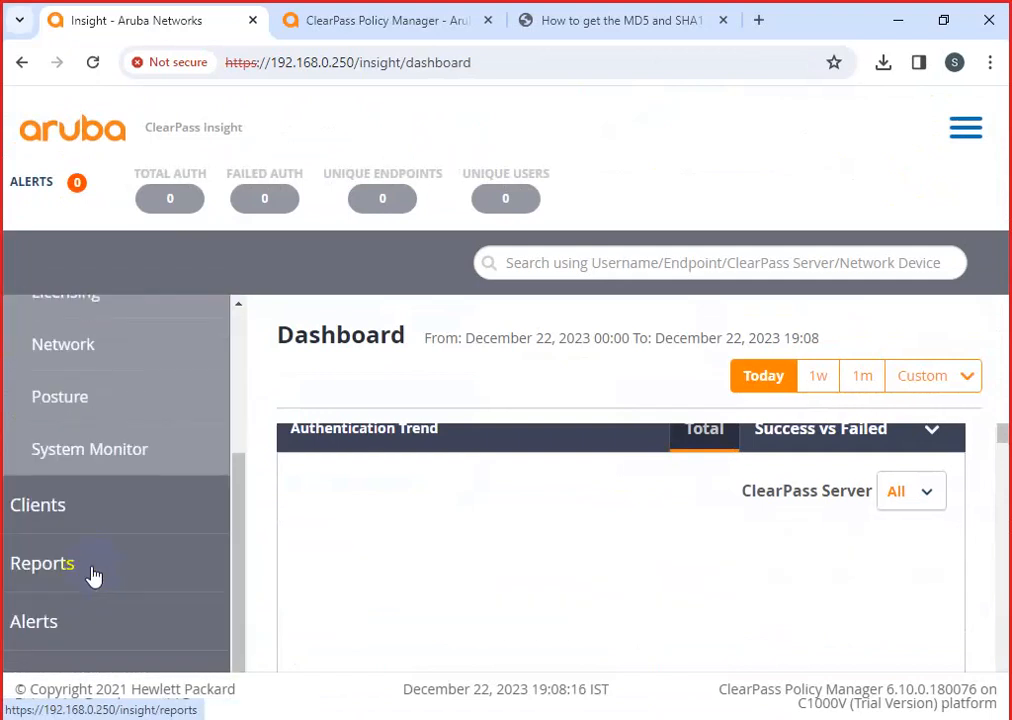
left_click(52, 573)
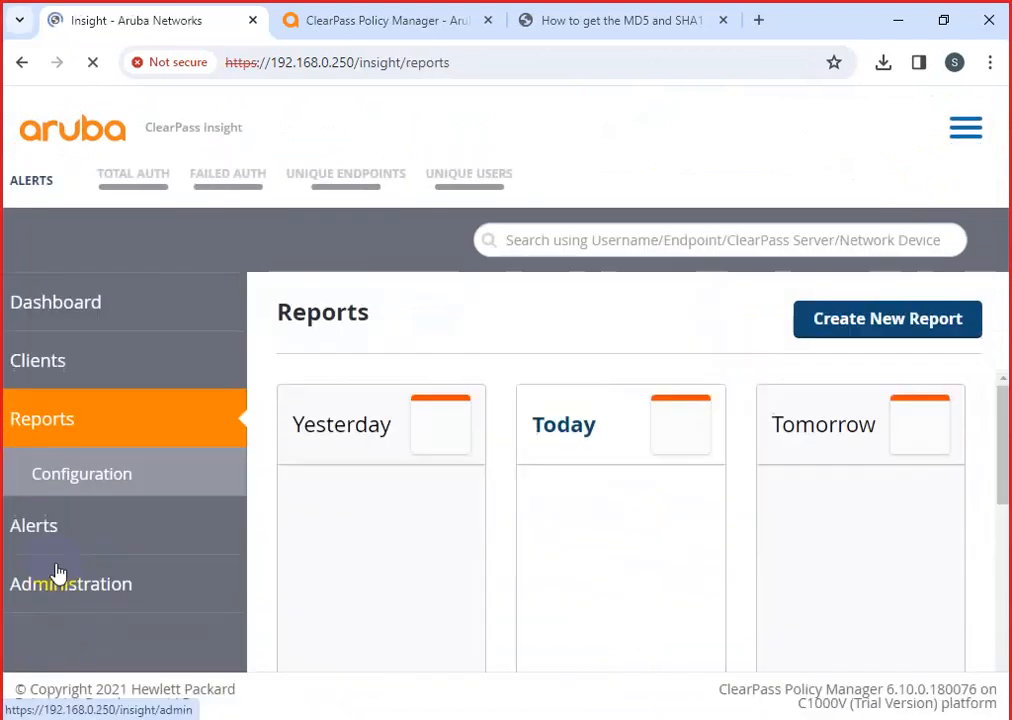
left_click(81, 472)
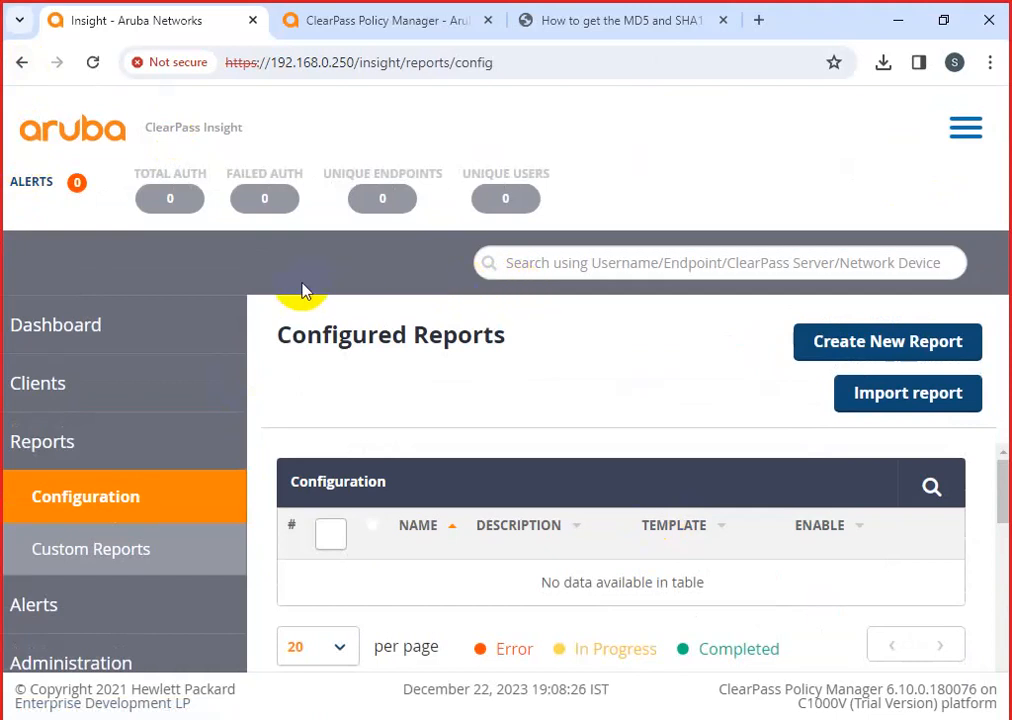
Switch to ClearPass Policy Manager and open the CPPM_LAB server from the cluster status in a new tab
left_click(966, 130)
left_click(866, 165)
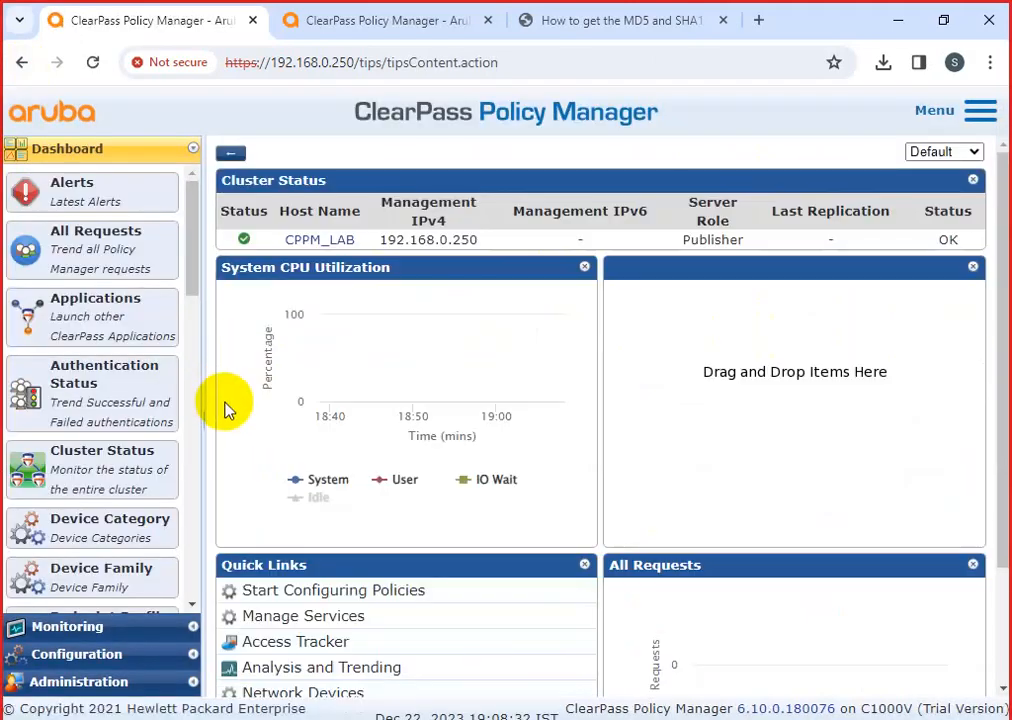
left_click(322, 239)
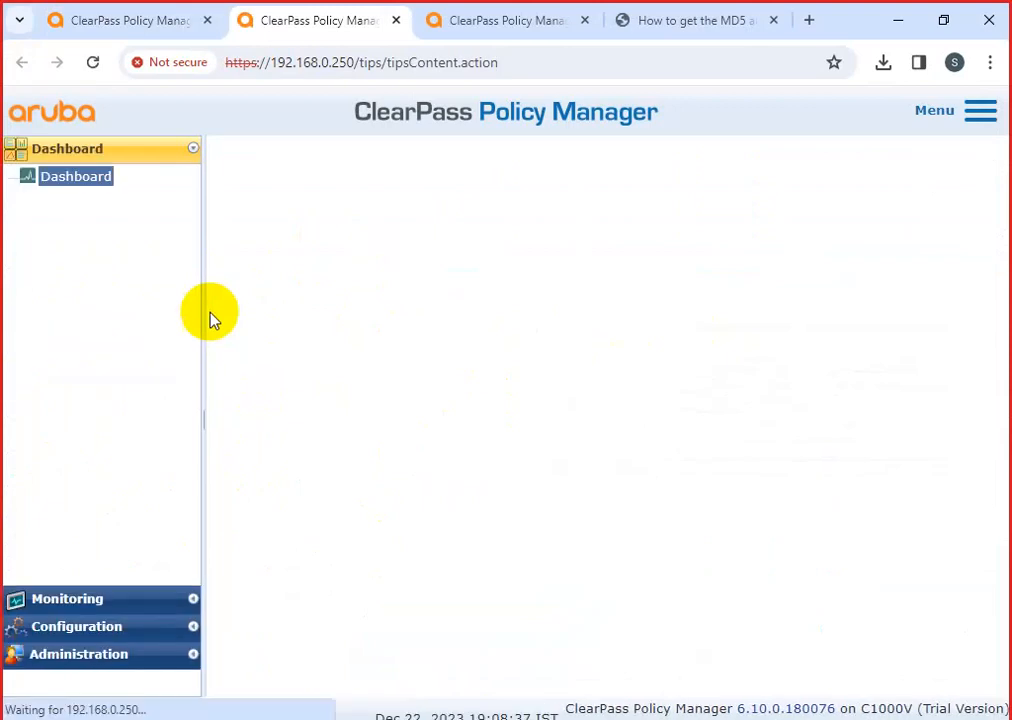
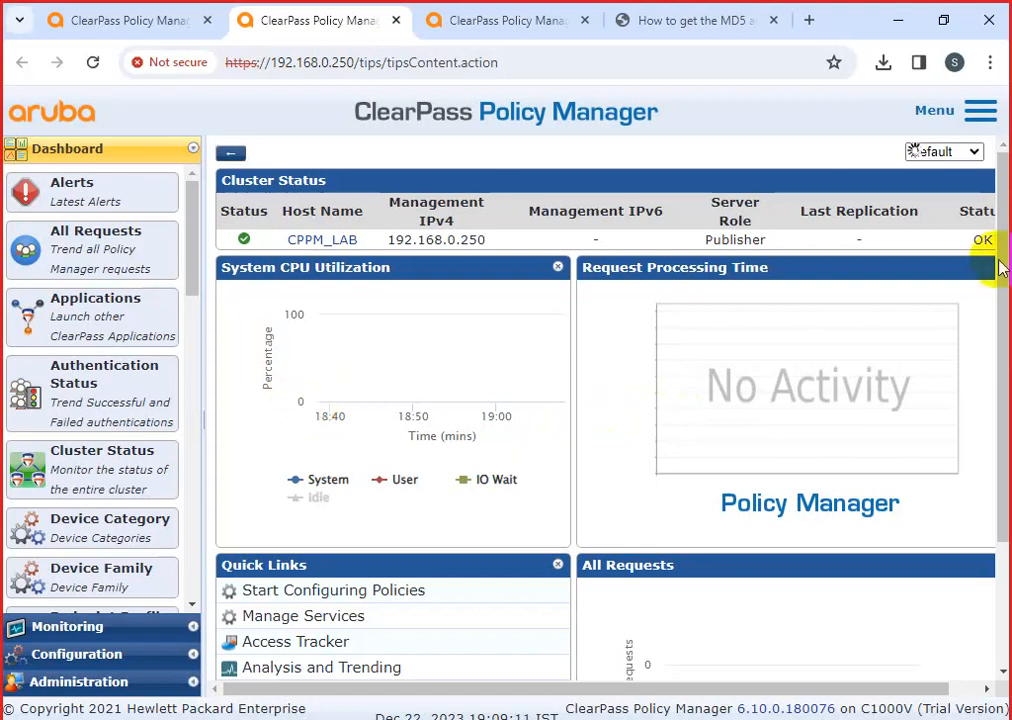
Switch to ClearPass Insight and open its Administration page at the Database Settings
left_click(977, 116)
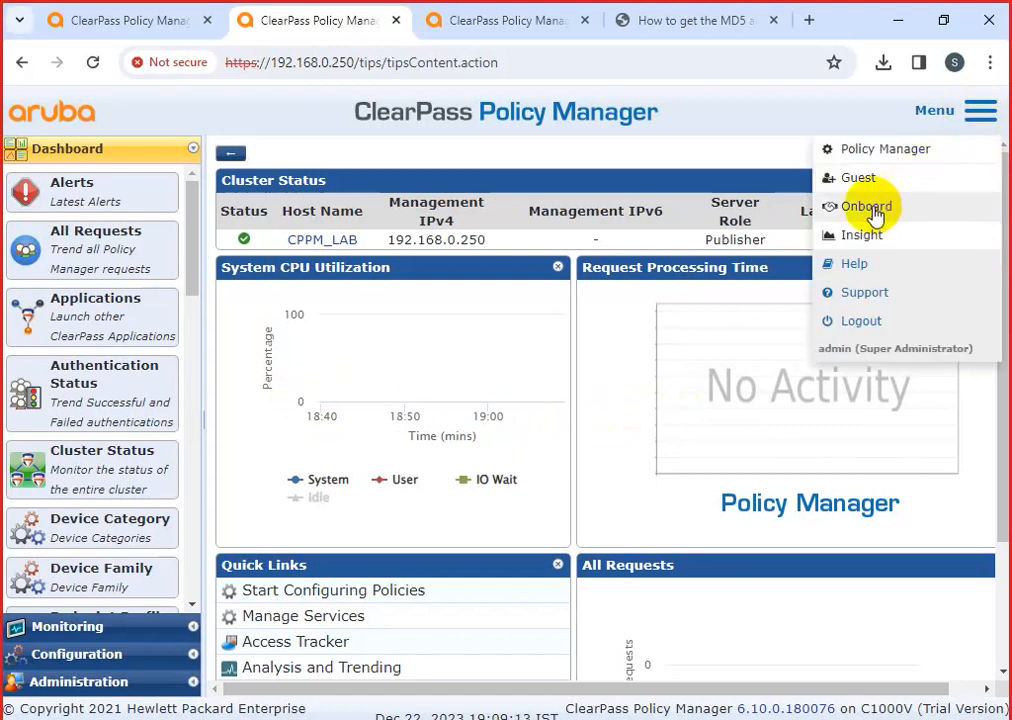
left_click(866, 238)
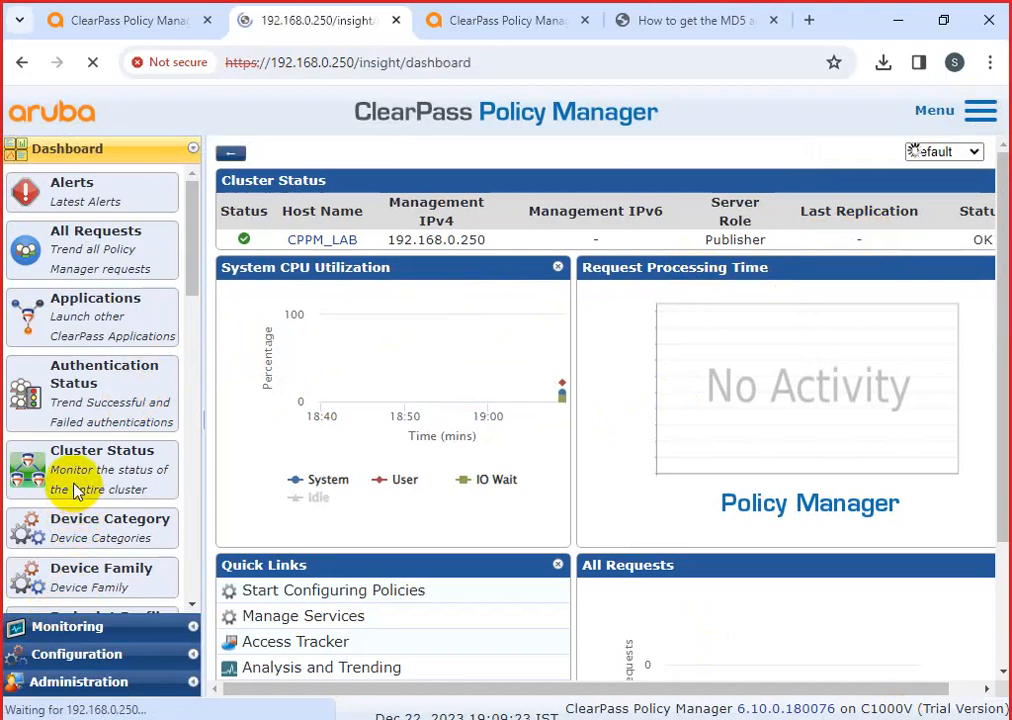
scroll(50, 530, "down", 5)
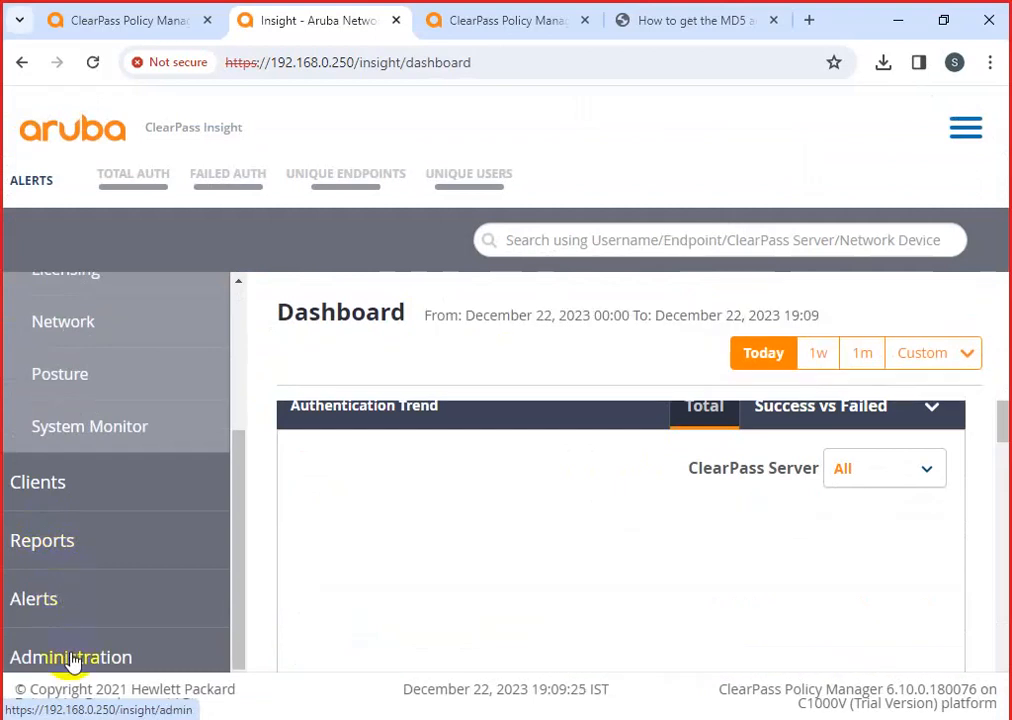
left_click(72, 660)
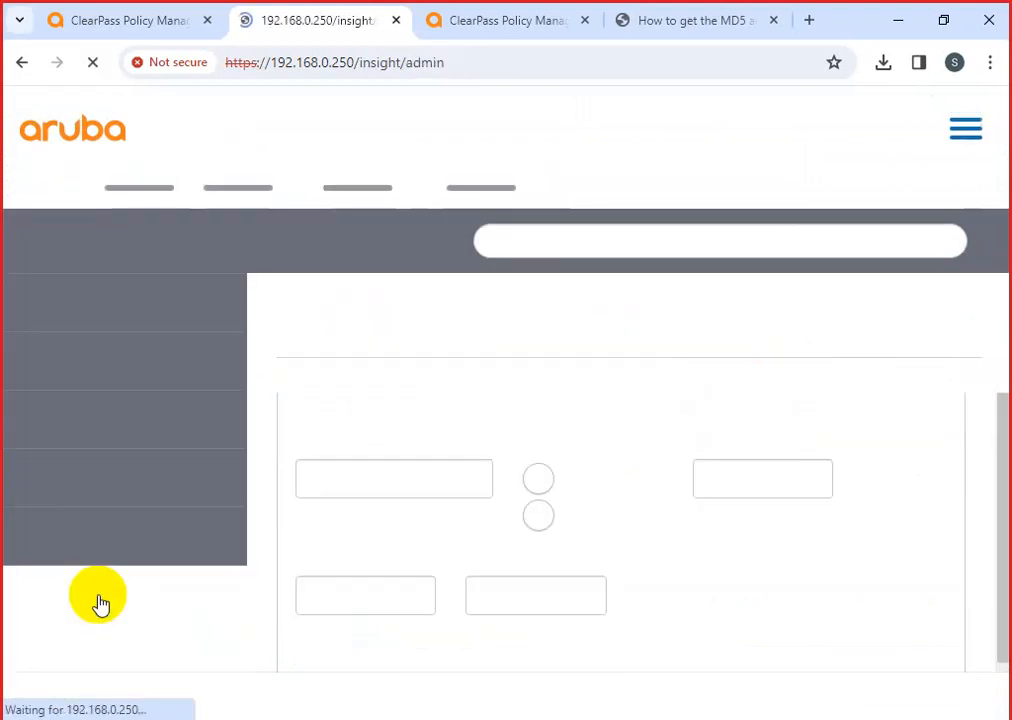
scroll(404, 548, "down", 3)
scroll(590, 560, "down", 6)
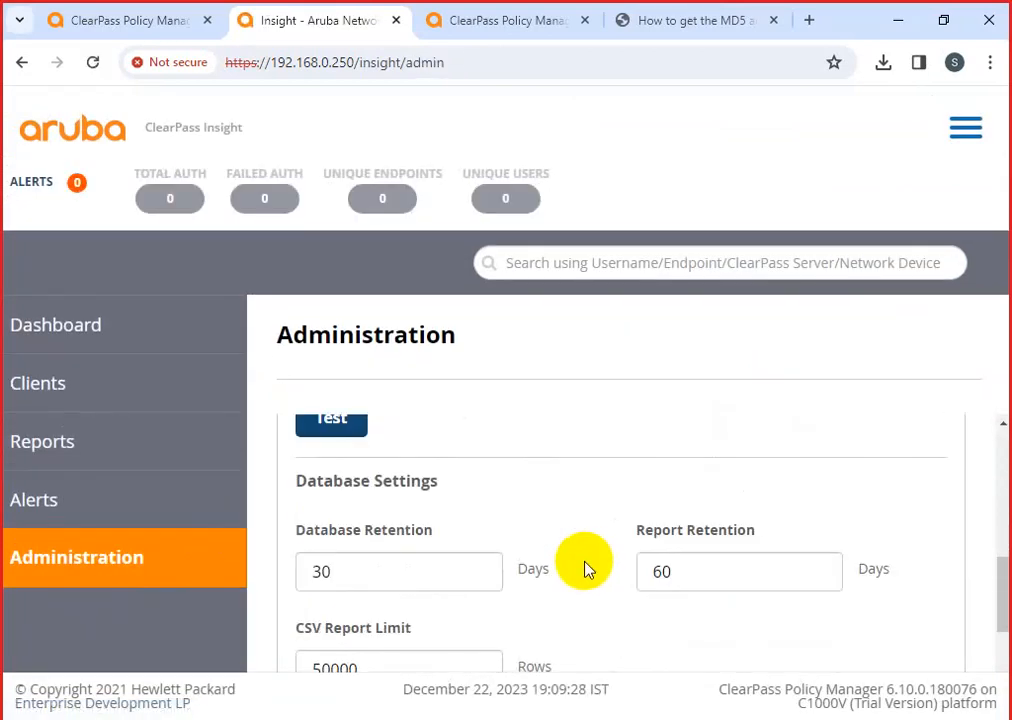
Clear the Report Retention value in the Database Settings
left_click(645, 473)
double_click(645, 473)
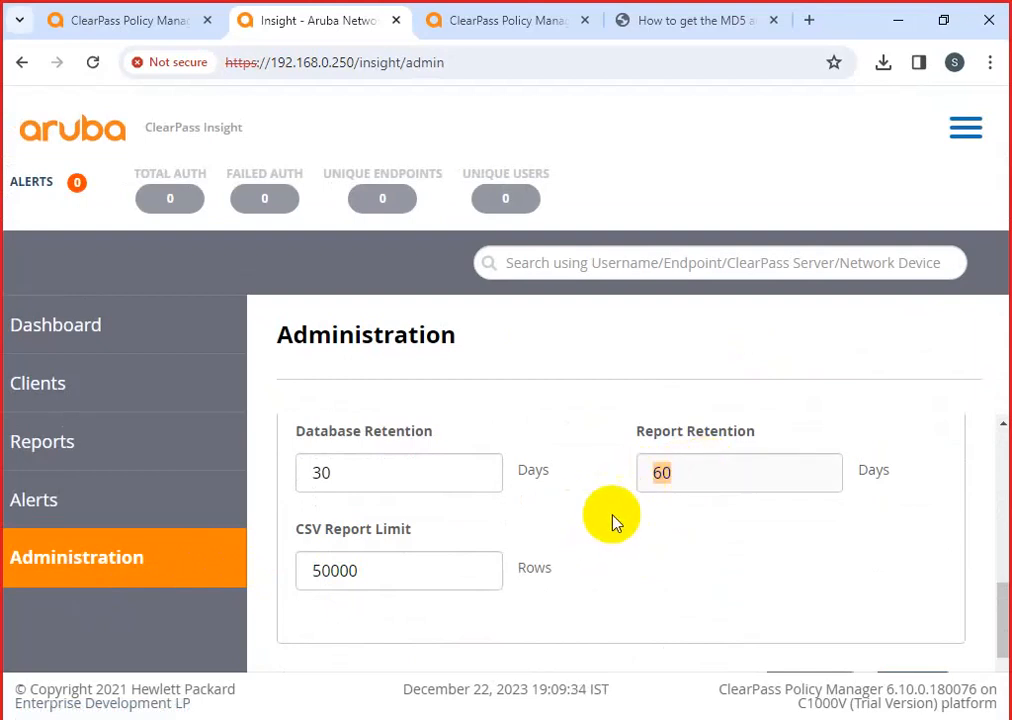
mouse_move(683, 471)
left_mouse_down()
mouse_move(655, 478)
mouse_move(680, 472)
left_mouse_up()
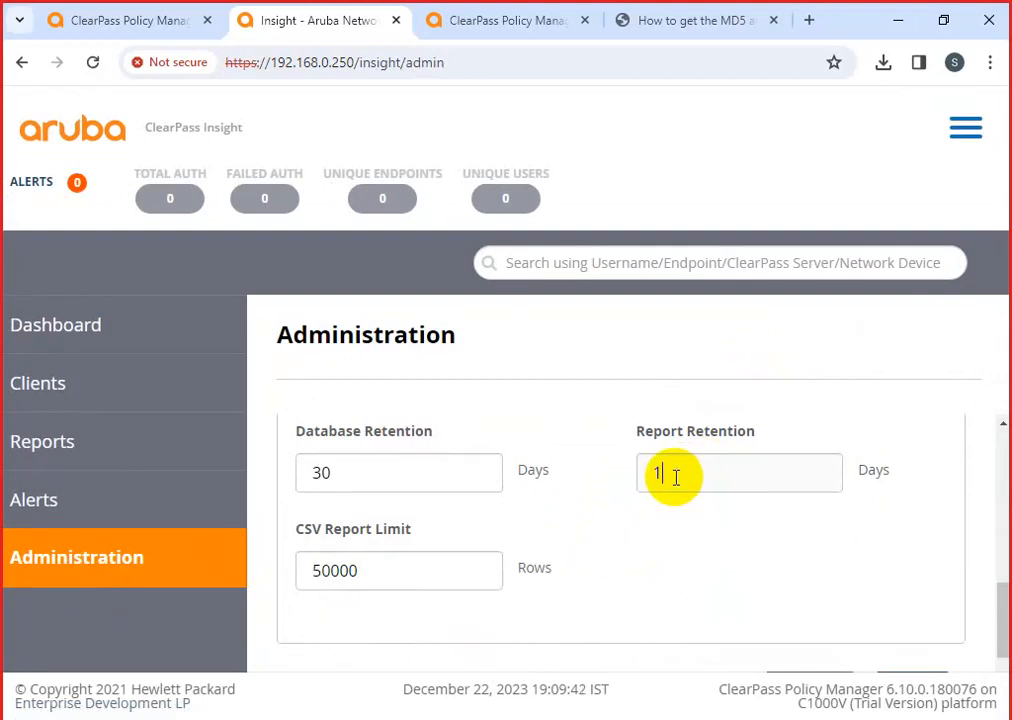
Examine the File Transfer Settings and Database Settings on the Administration page
scroll(563, 528, "up", 3)
scroll(560, 515, "down", 2)
scroll(557, 511, "down", 1)
scroll(557, 511, "up", 4)
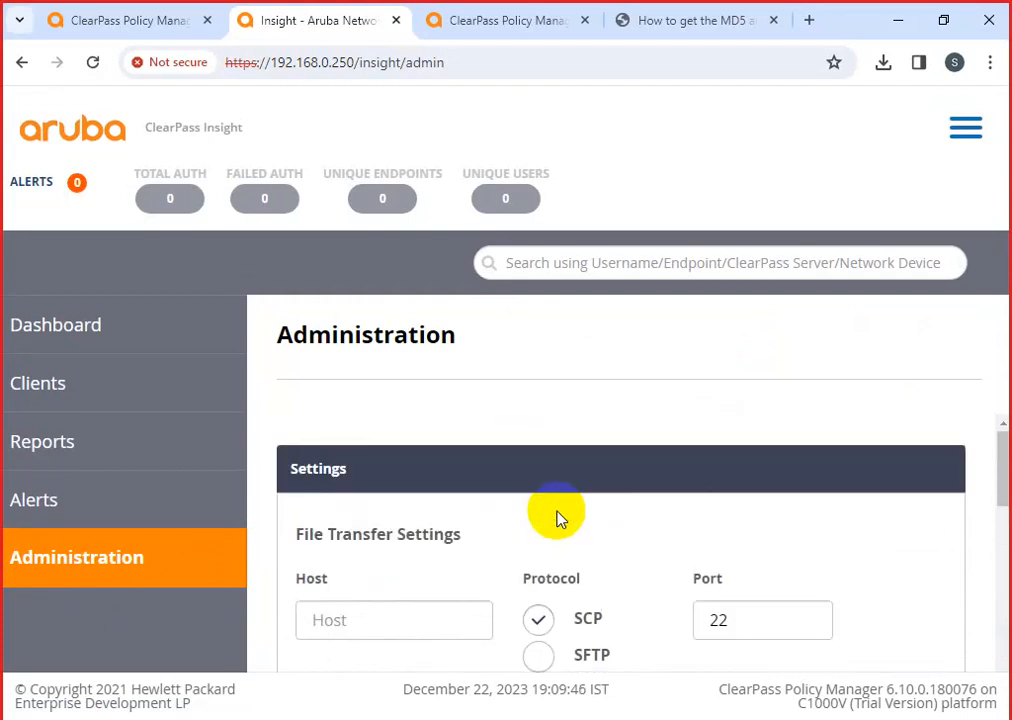
scroll(558, 515, "down", 1)
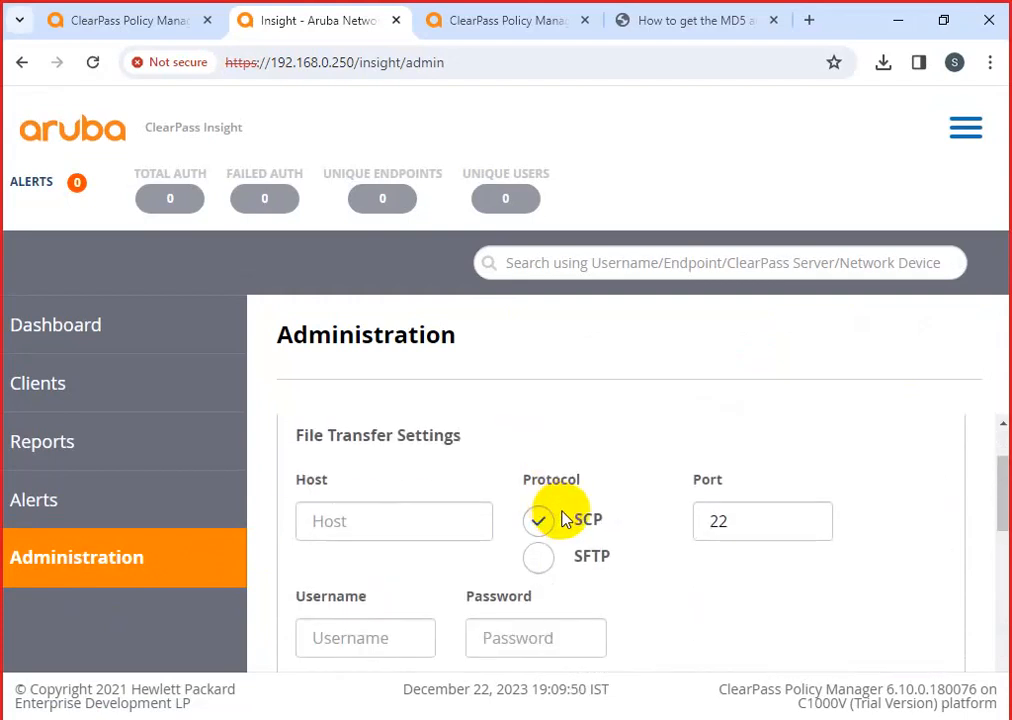
scroll(560, 518, "down", 5)
scroll(558, 528, "up", 2)
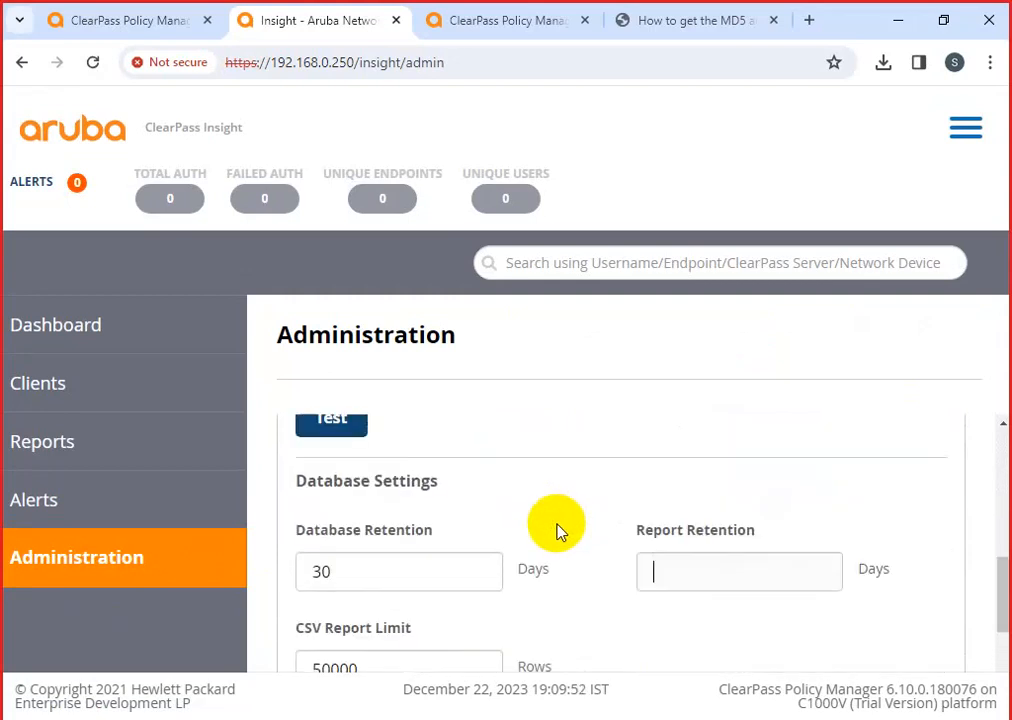
scroll(557, 530, "up", 2)
scroll(558, 531, "down", 2)
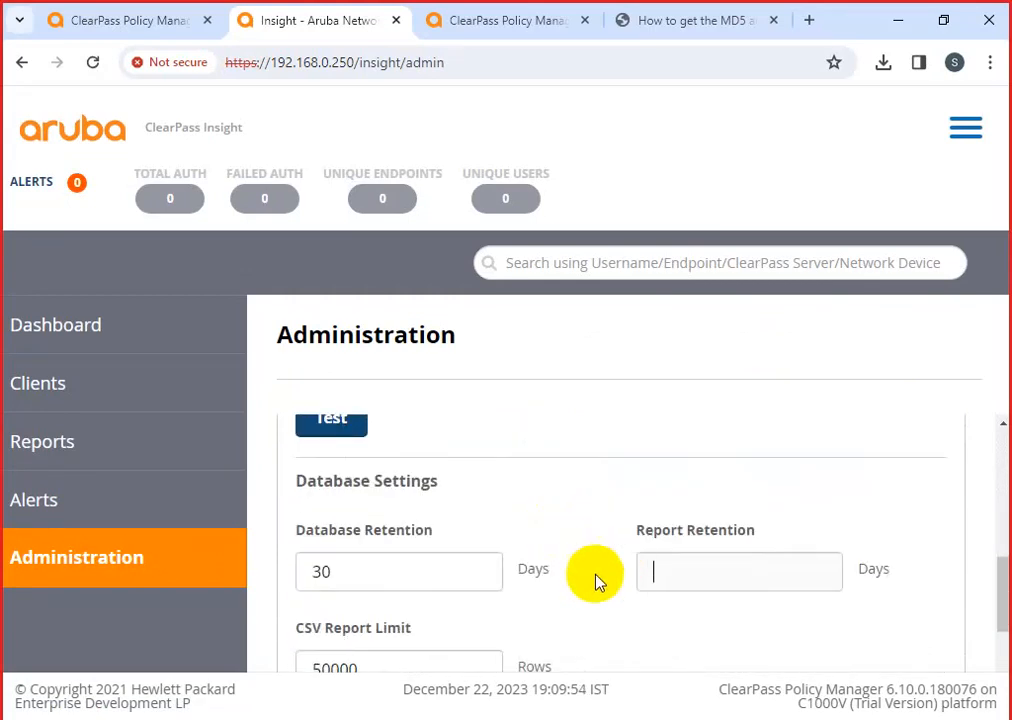
scroll(508, 578, "up", 5)
scroll(509, 580, "down", 4)
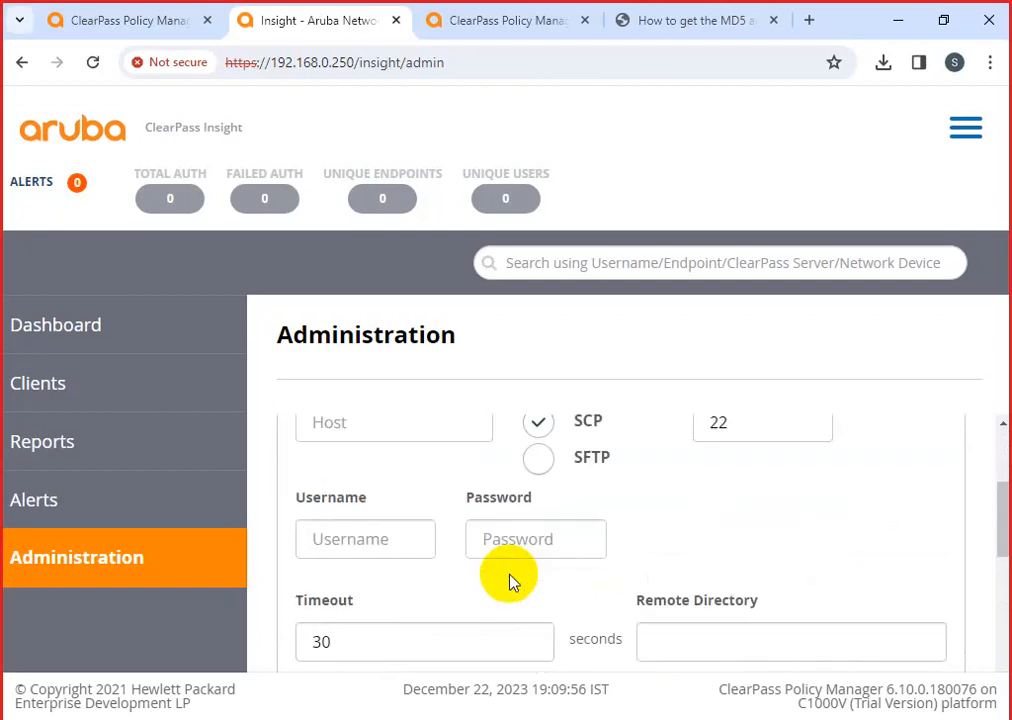
scroll(504, 545, "down", 1)
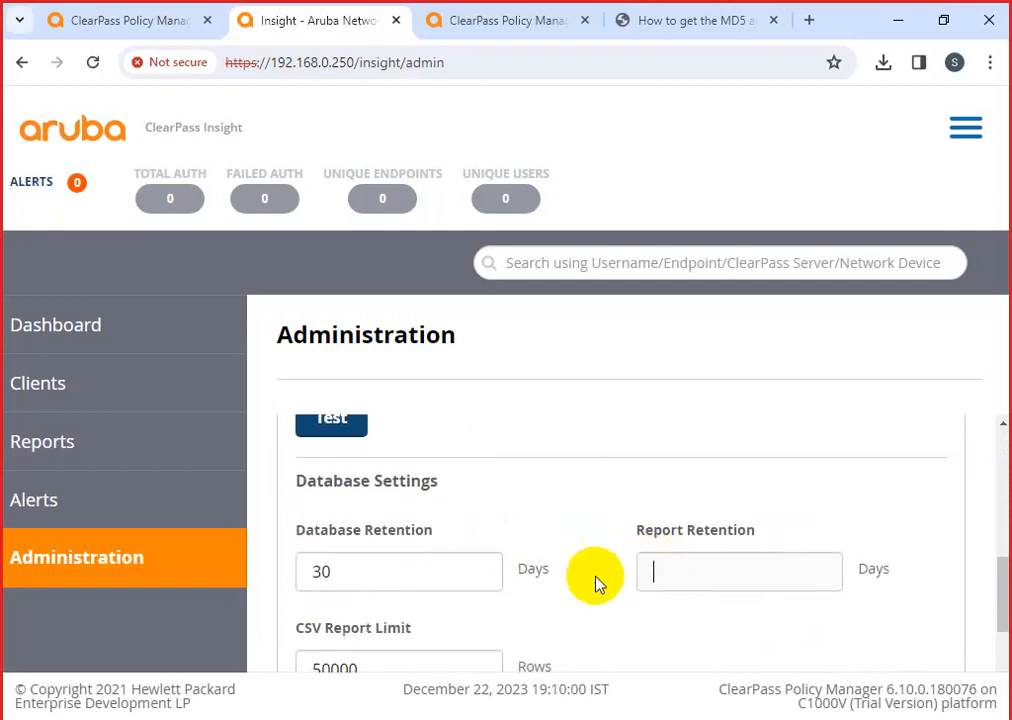
Set the Report Retention to 32 days and save the Insight administration settings
scroll(617, 573, "down", 1)
double_click(325, 580)
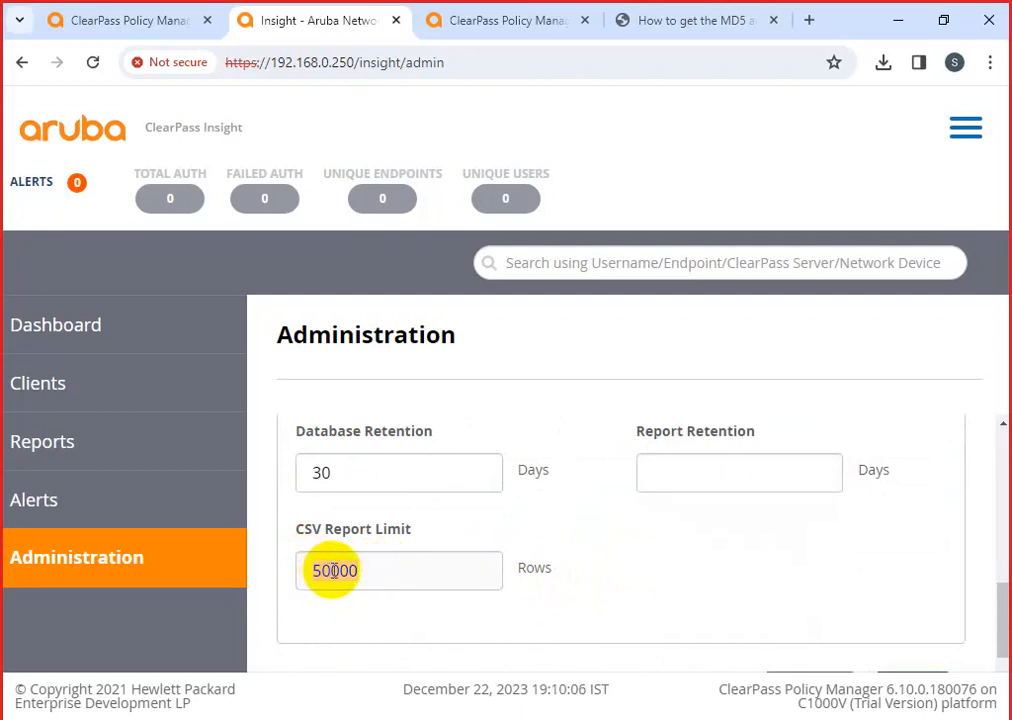
left_click_drag(373, 465, 293, 478)
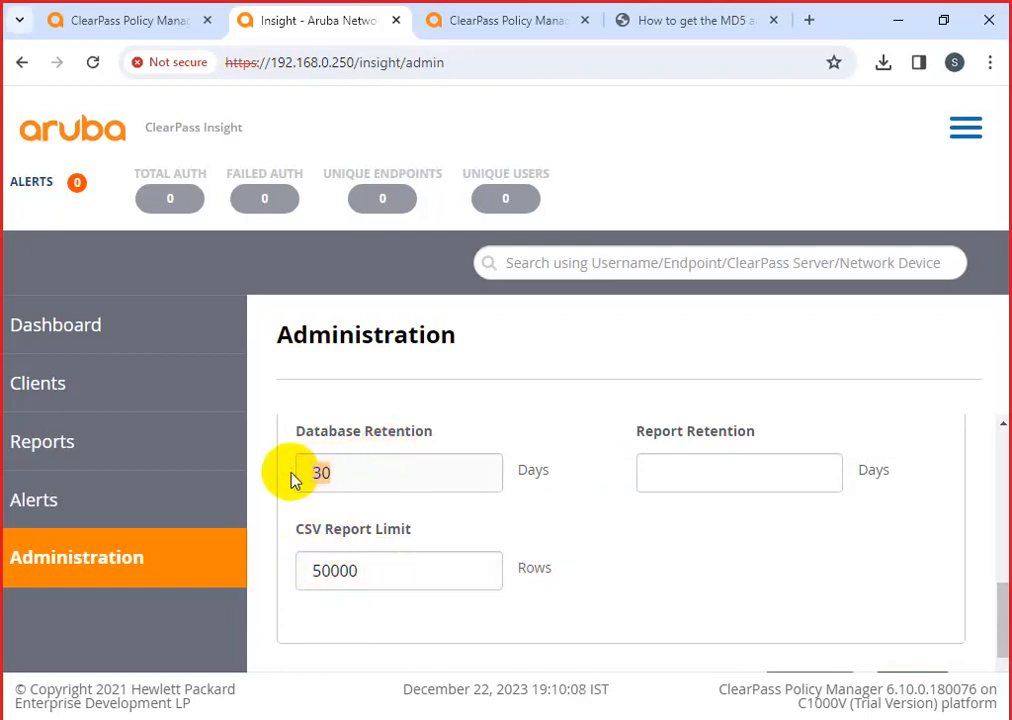
left_click(669, 465)
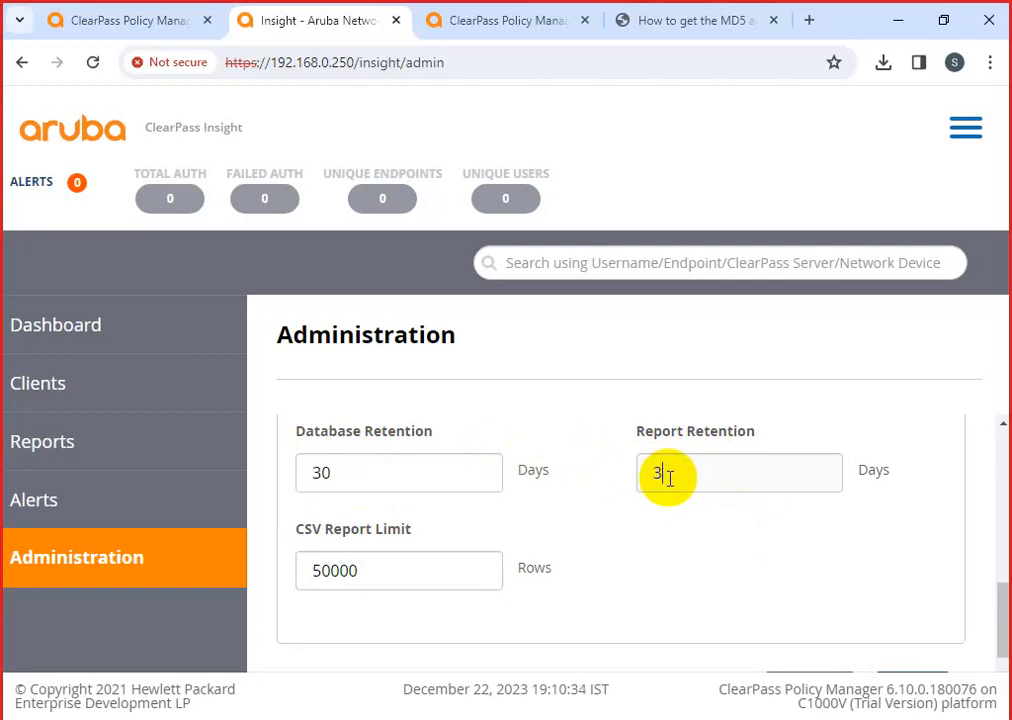
type("32")
scroll(689, 528, "down", 2)
left_click(908, 560)
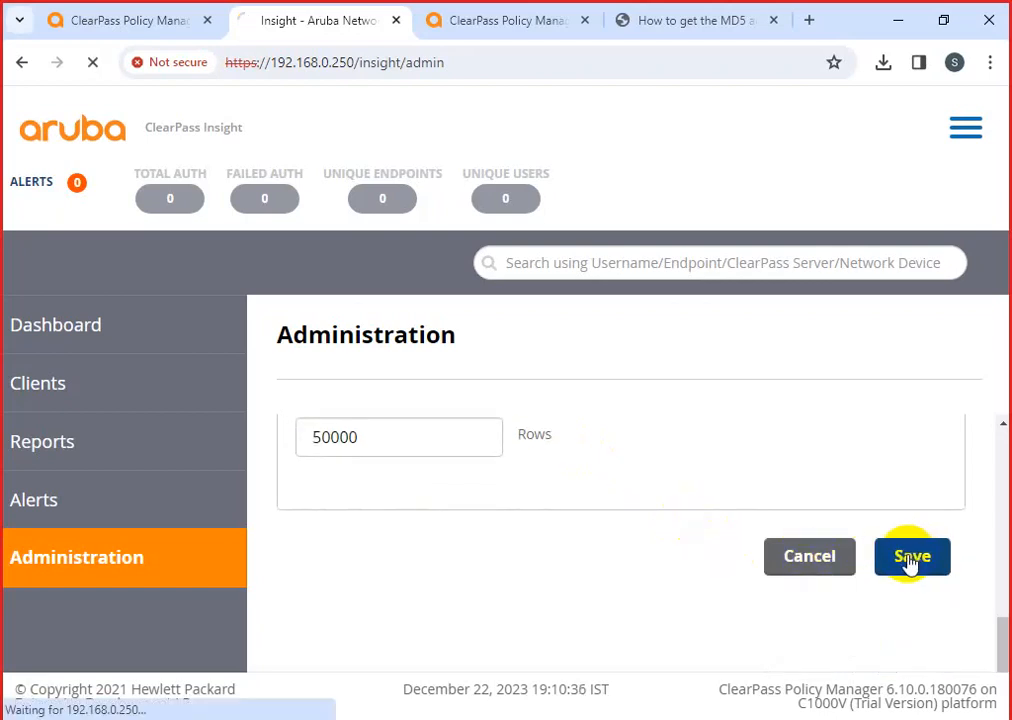
scroll(690, 555, "down", 1)
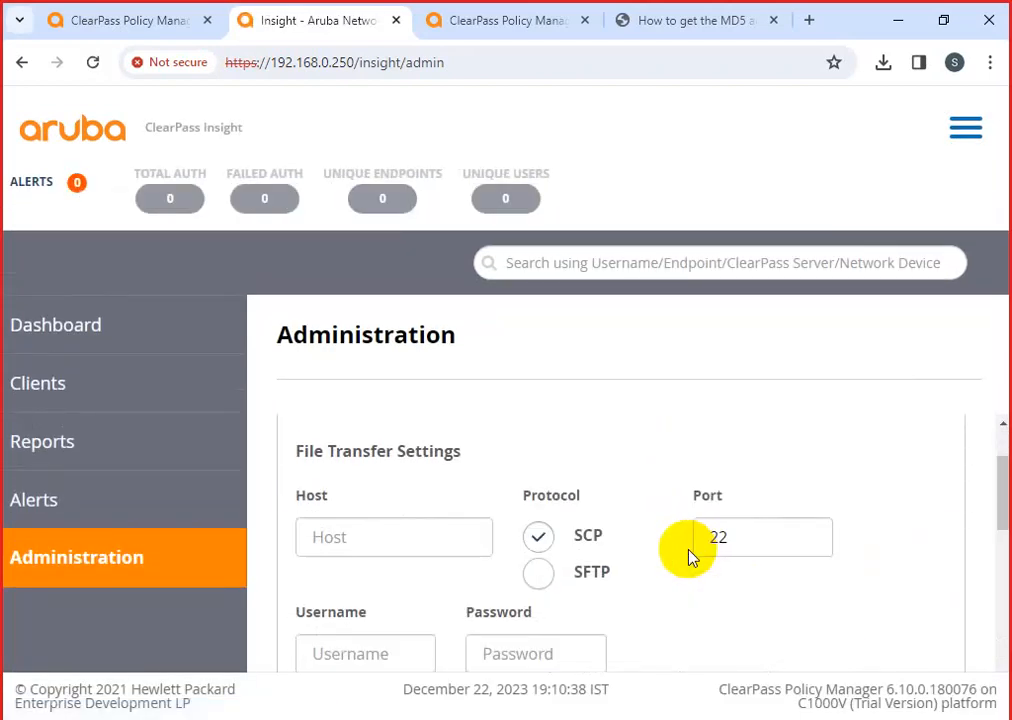
scroll(688, 557, "down", 2)
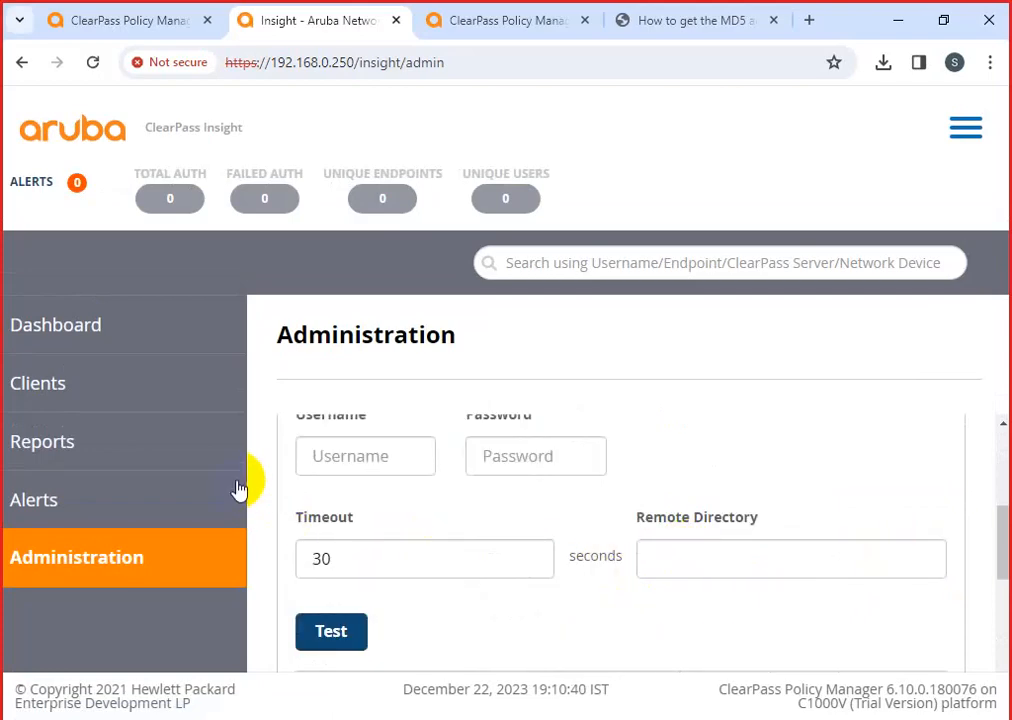
Switch to ClearPass Policy Manager and examine the System Monitor's memory usage and the disk's used and total space
left_click(127, 34)
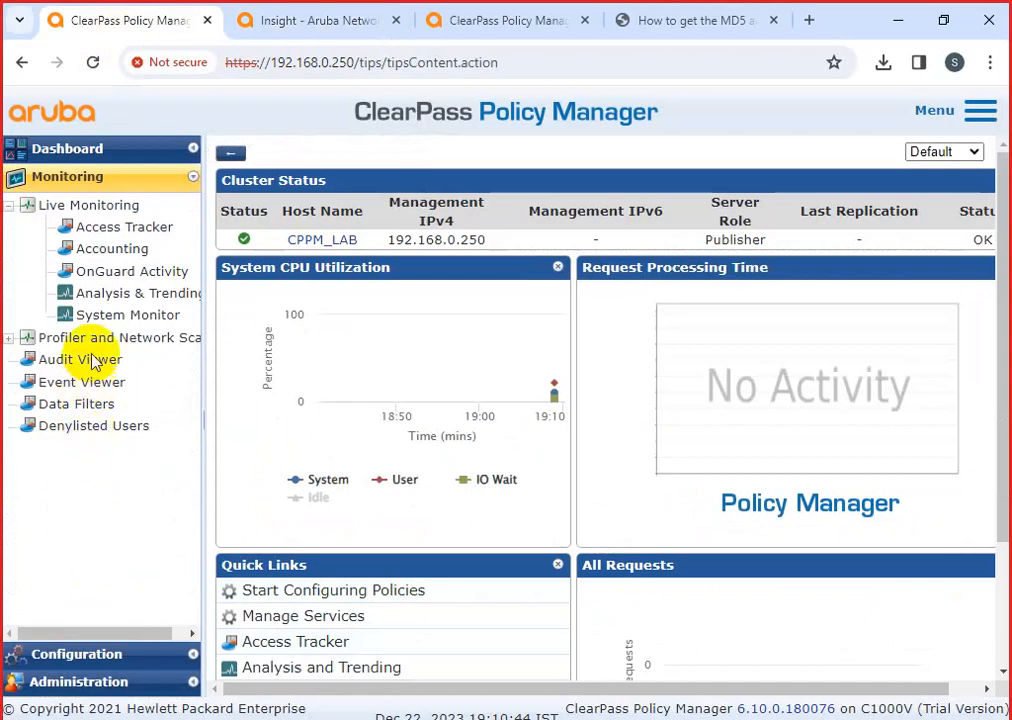
left_click(110, 315)
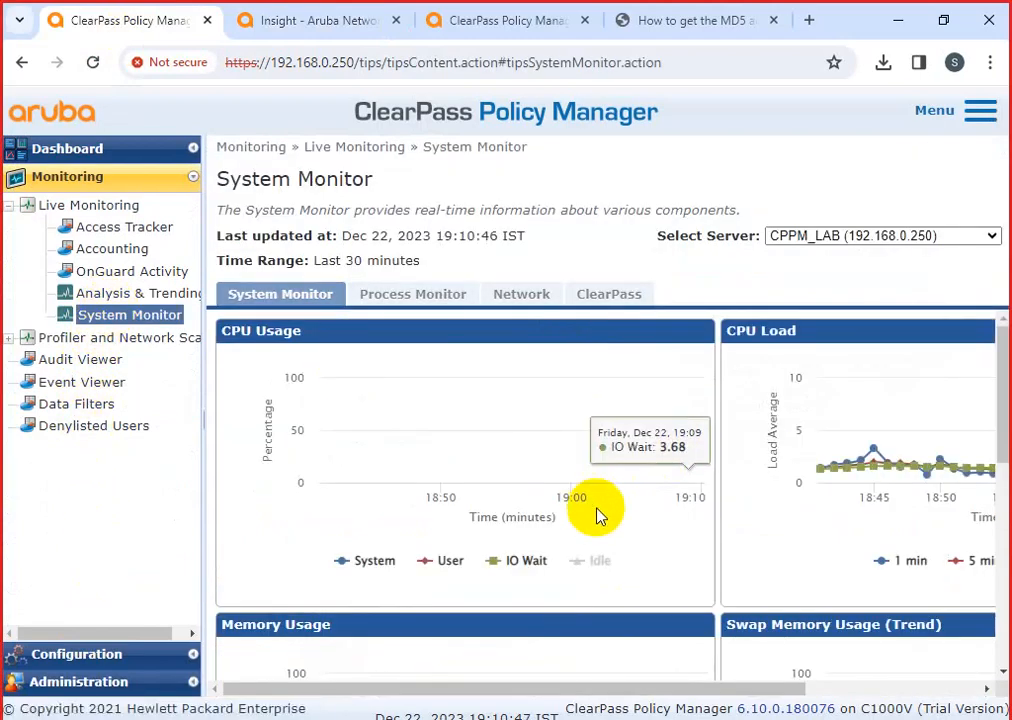
scroll(565, 520, "down", 5)
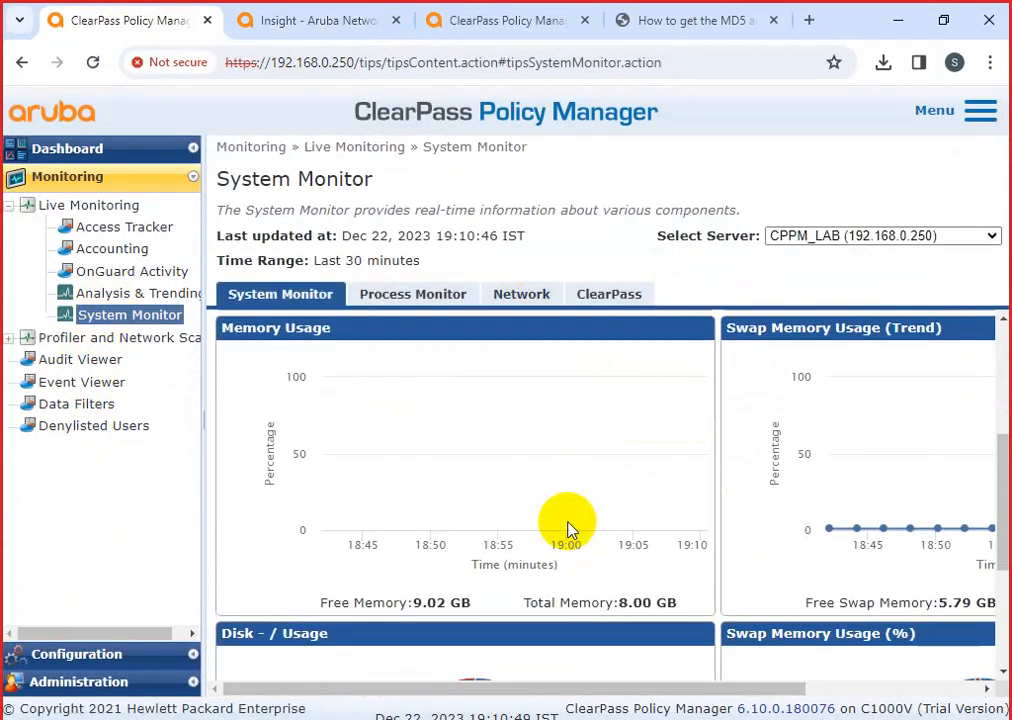
left_click_drag(333, 407, 982, 395)
scroll(499, 538, "down", 1)
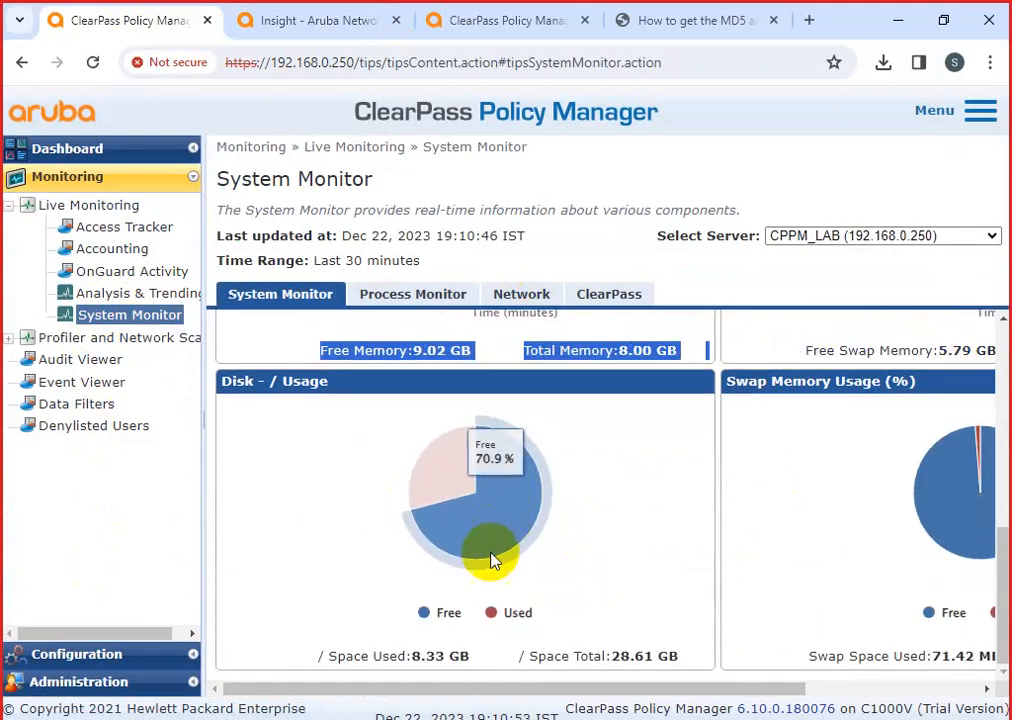
left_click(328, 651)
left_click_drag(328, 651, 497, 662)
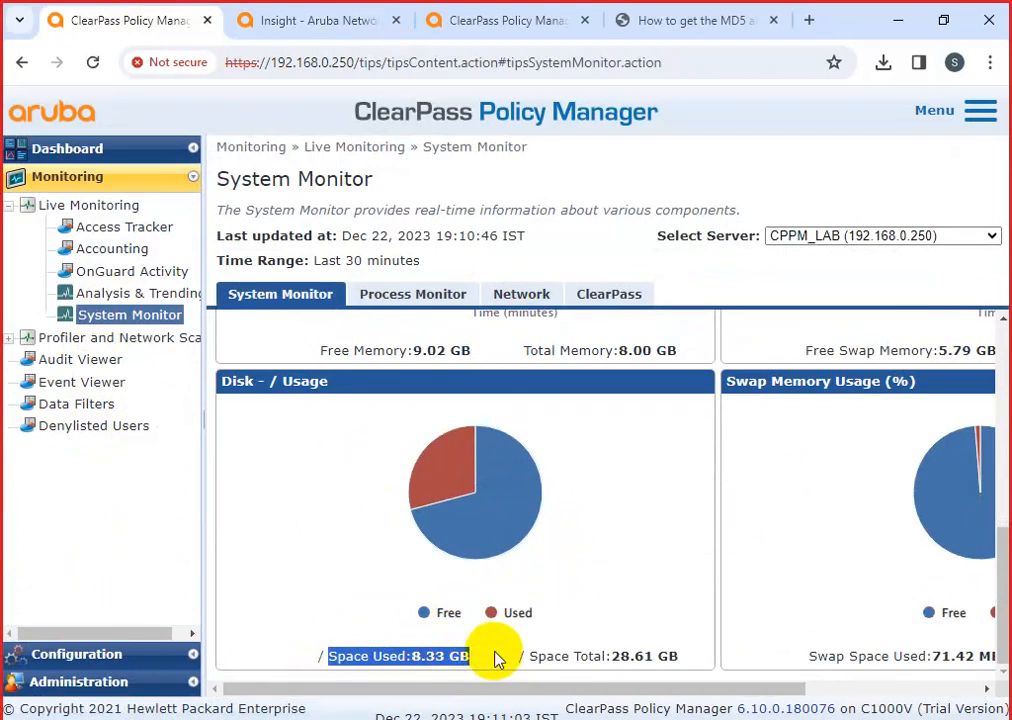
left_click_drag(529, 656, 690, 675)
left_click_drag(330, 658, 686, 656)
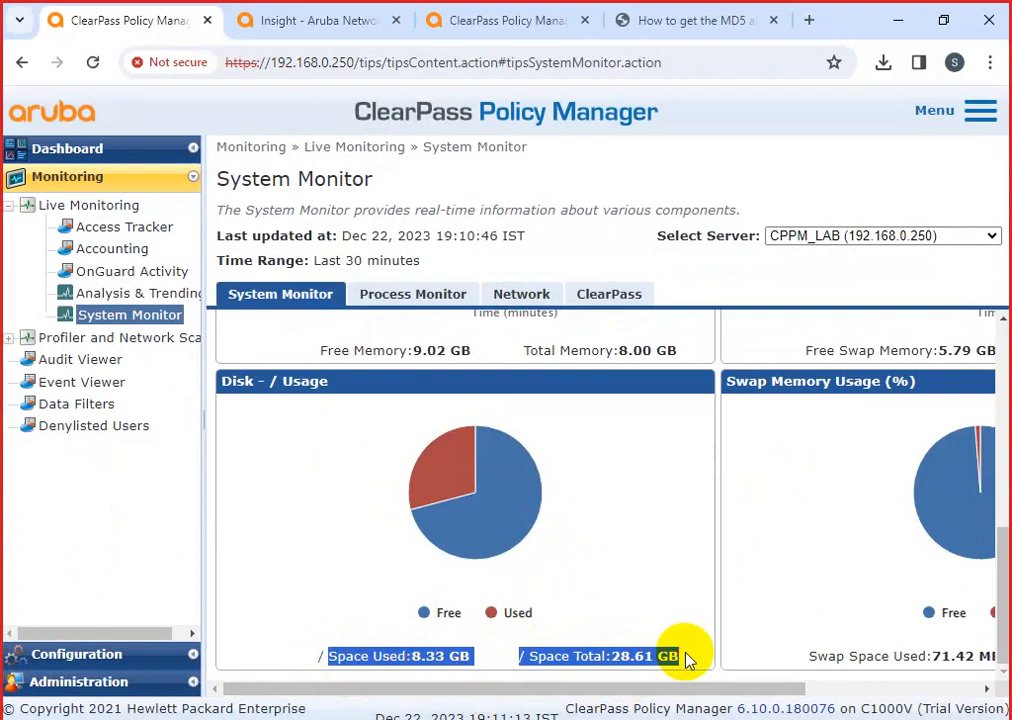
Switch to ClearPass Insight to review the File Transfer Settings, including the remote directory, and return to Policy Manager's System Monitor
left_click(323, 21)
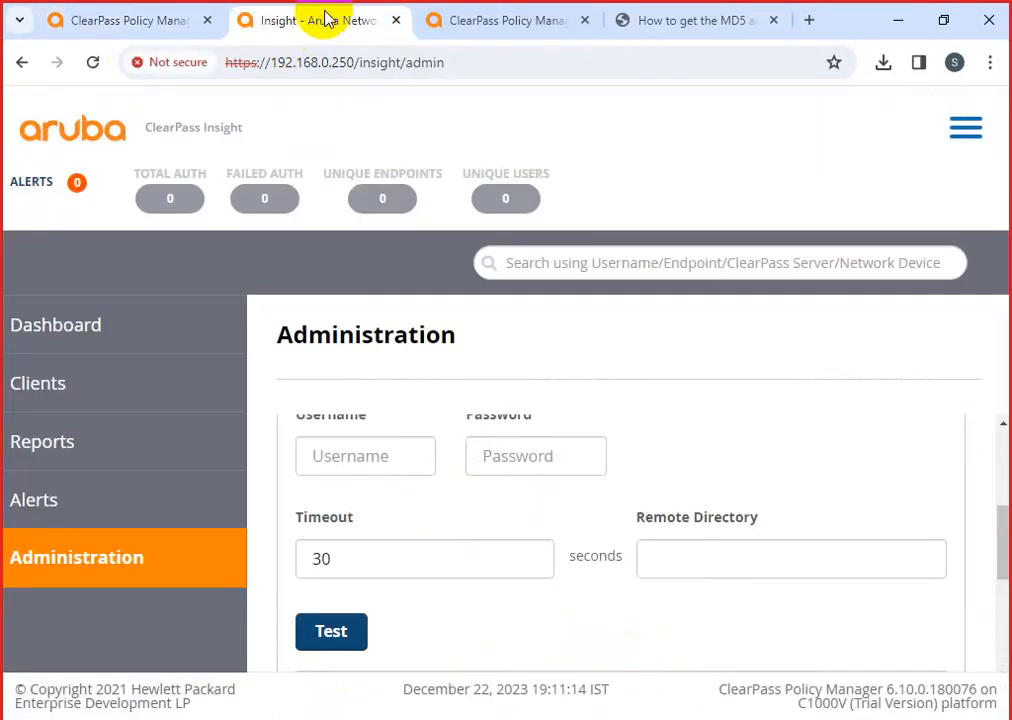
left_click(672, 558)
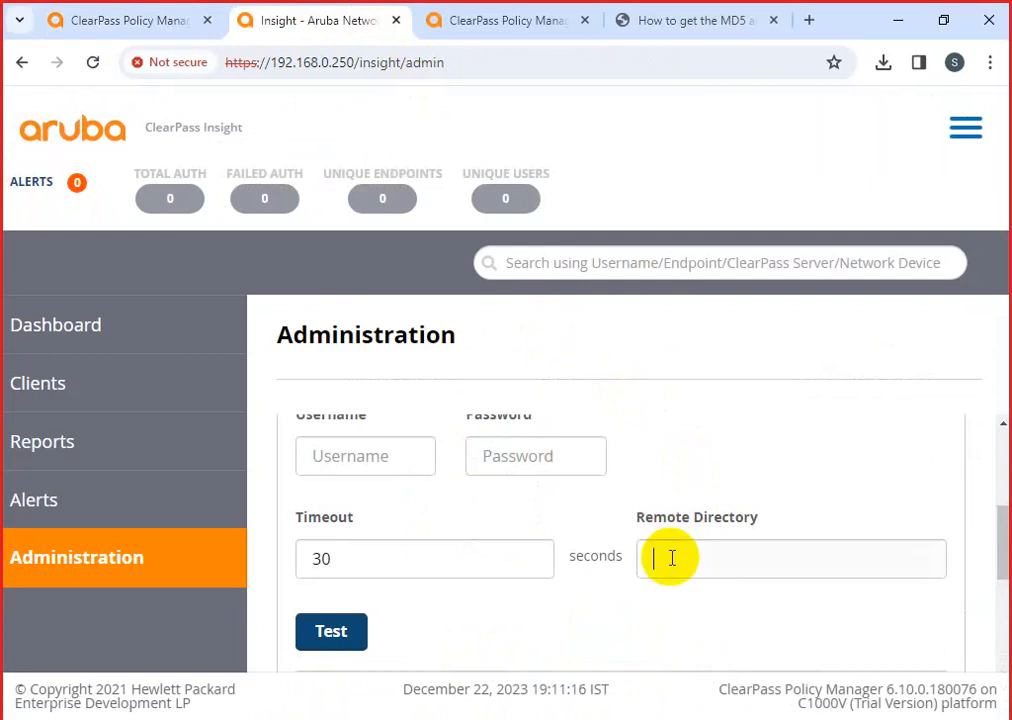
scroll(672, 556, "up", 2)
scroll(652, 537, "down", 2)
scroll(652, 537, "up", 2)
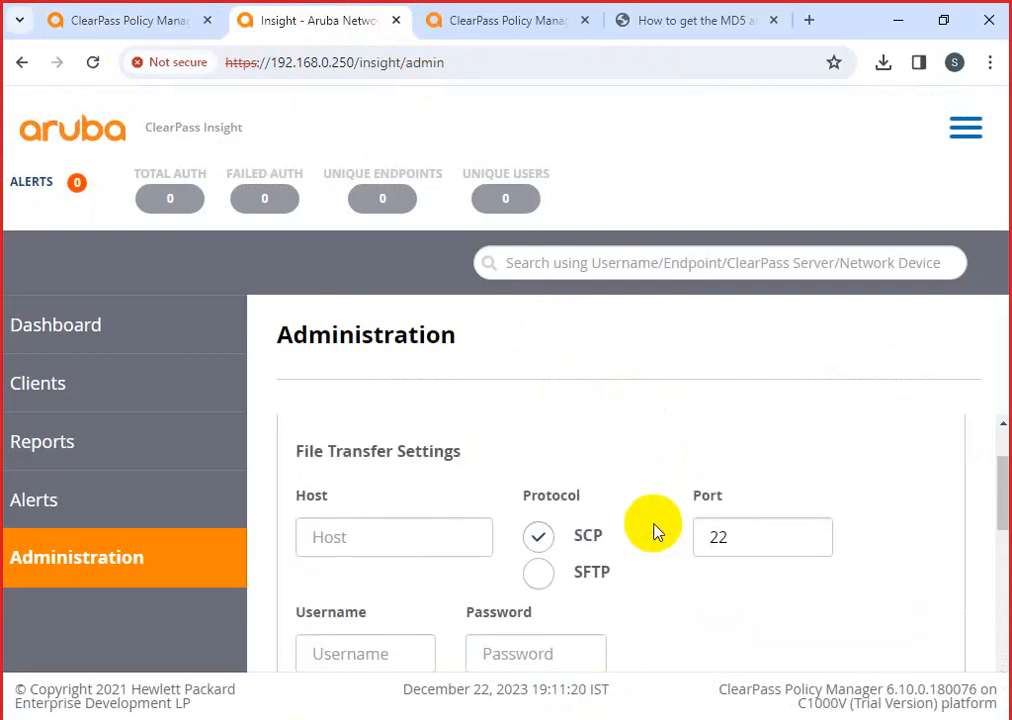
left_click(152, 22)
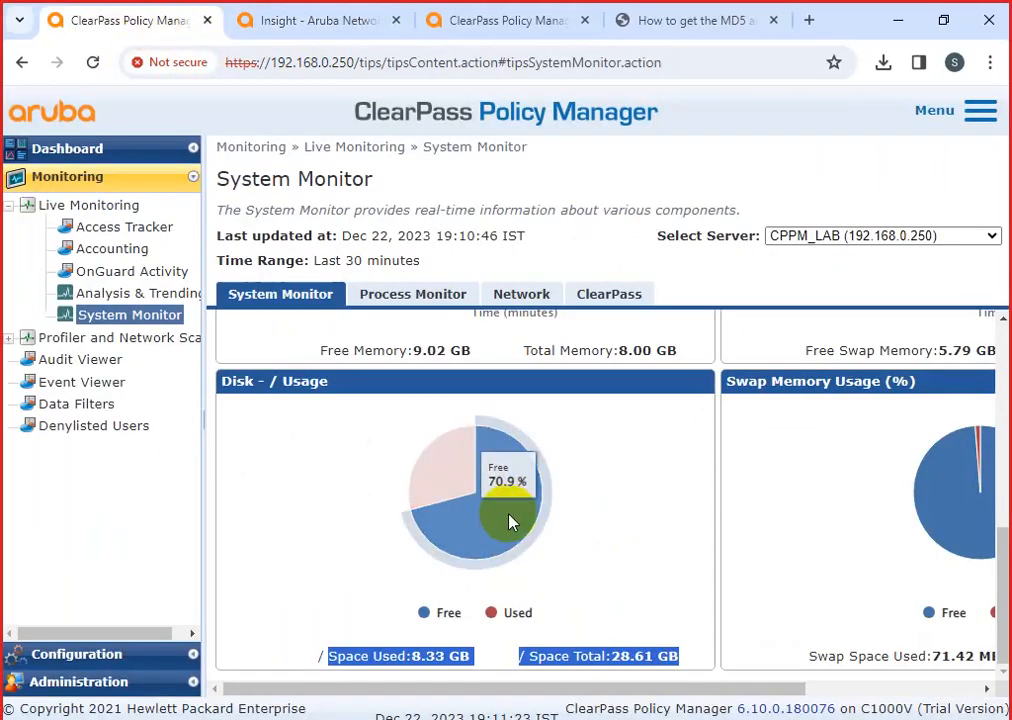
Switch to ClearPass Insight and examine the Database Retention and Report Retention values under Database Settings
left_click(303, 40)
scroll(500, 510, "down", 8)
scroll(420, 485, "up", 5)
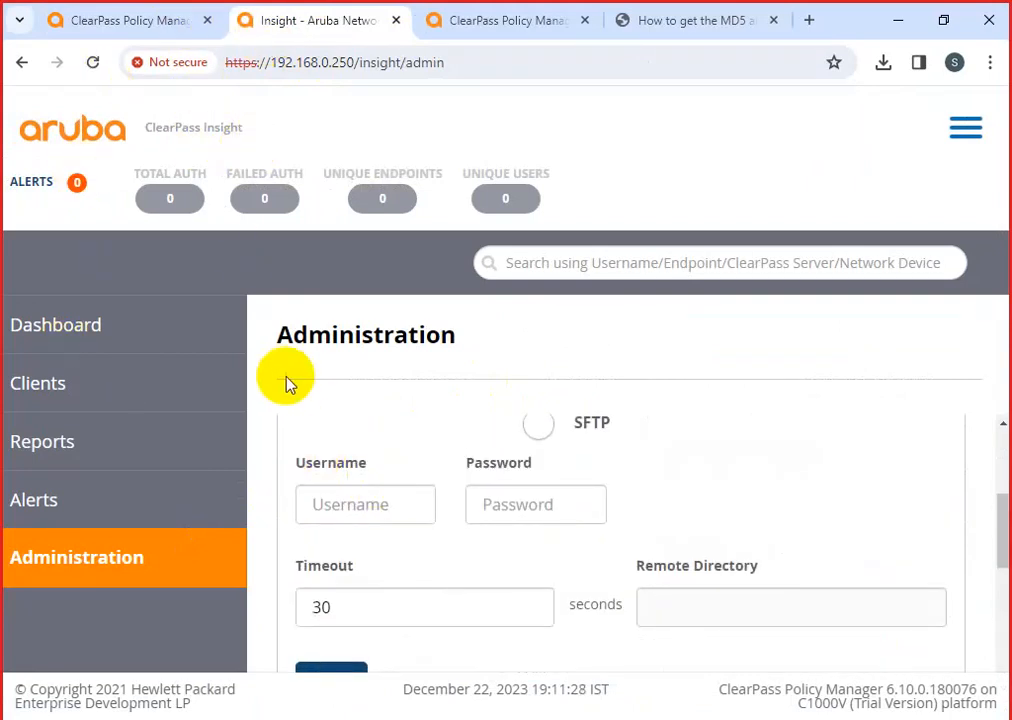
scroll(330, 431, "down", 3)
left_click(684, 538)
left_click_drag(684, 538, 469, 531)
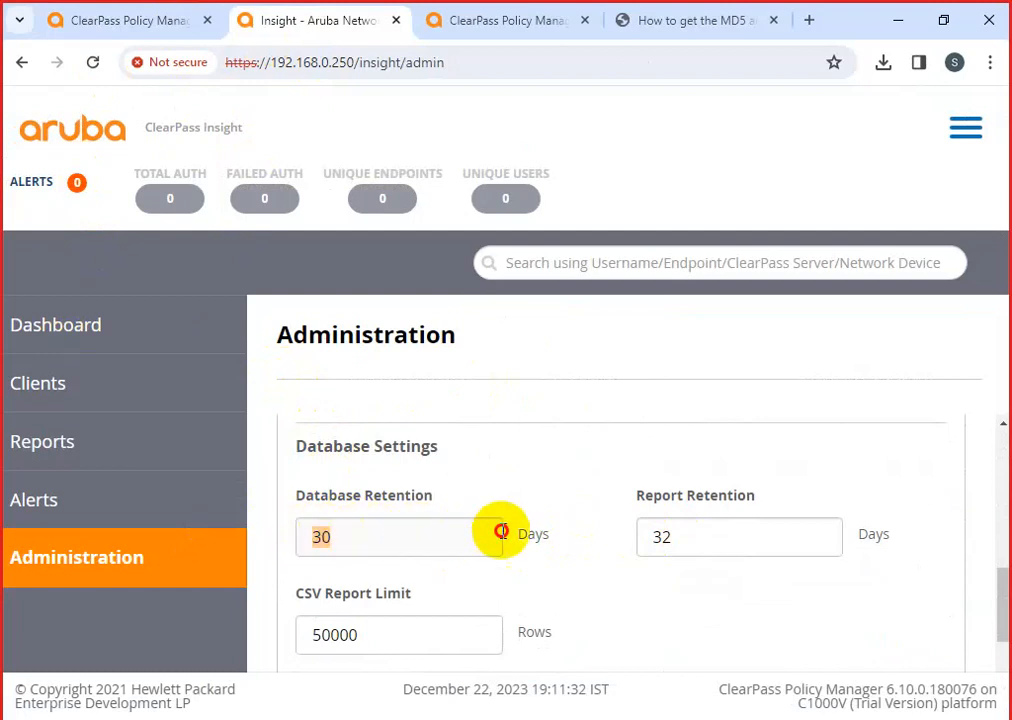
left_click_drag(682, 537, 349, 537)
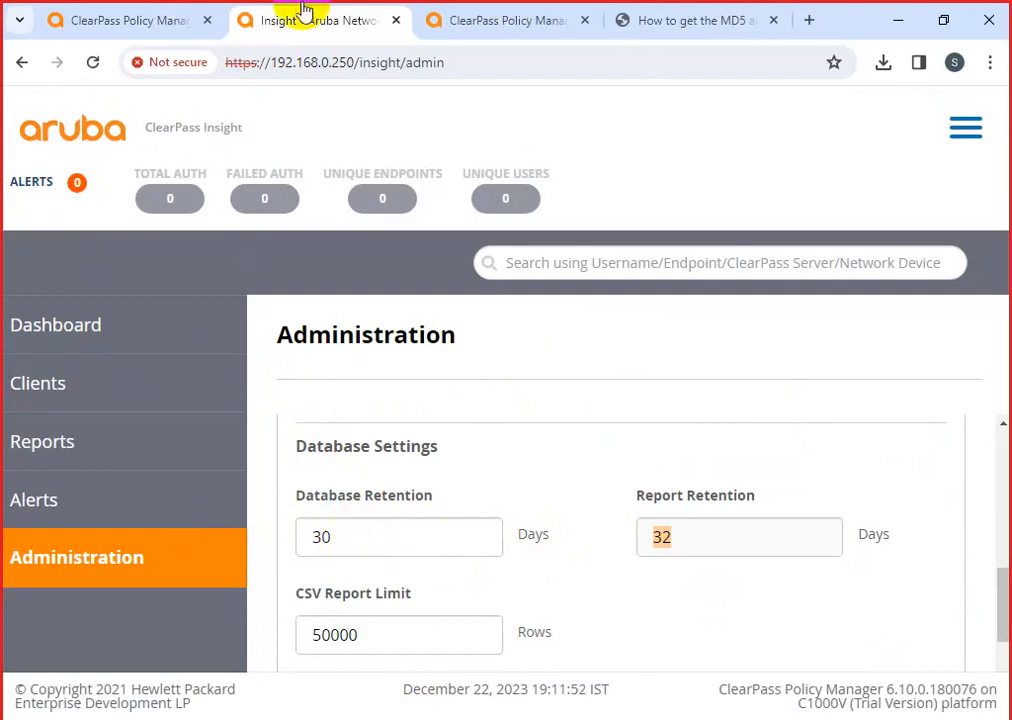
Return to ClearPass Policy Manager, view the System Monitor's Process Monitor, and open the list of configured services
left_click(97, 33)
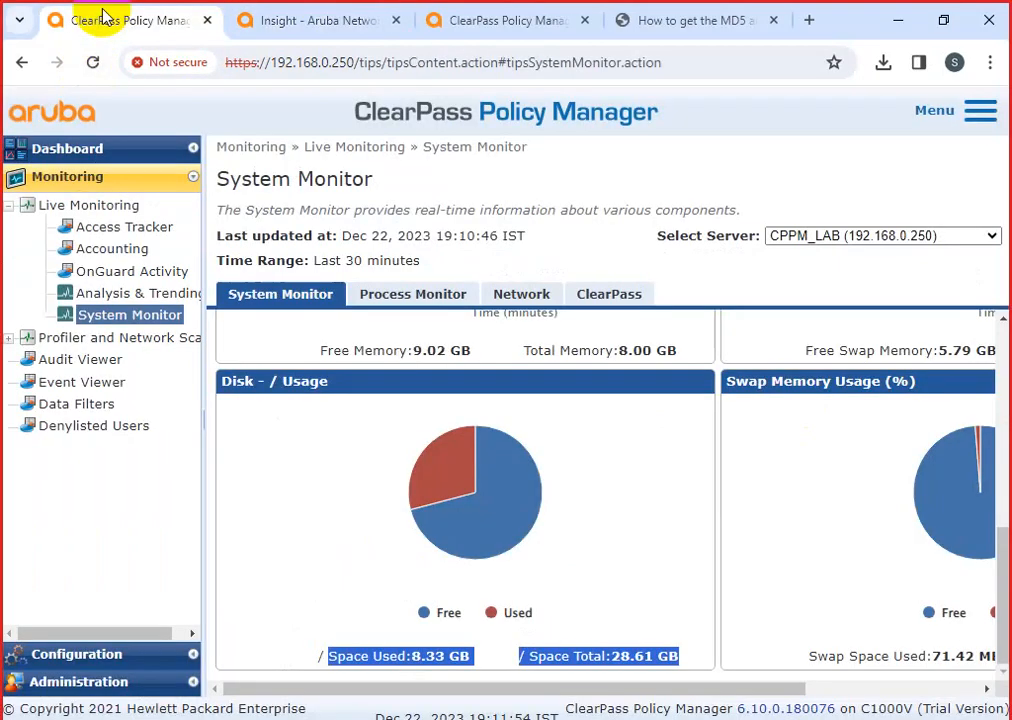
left_click(429, 305)
left_click(80, 654)
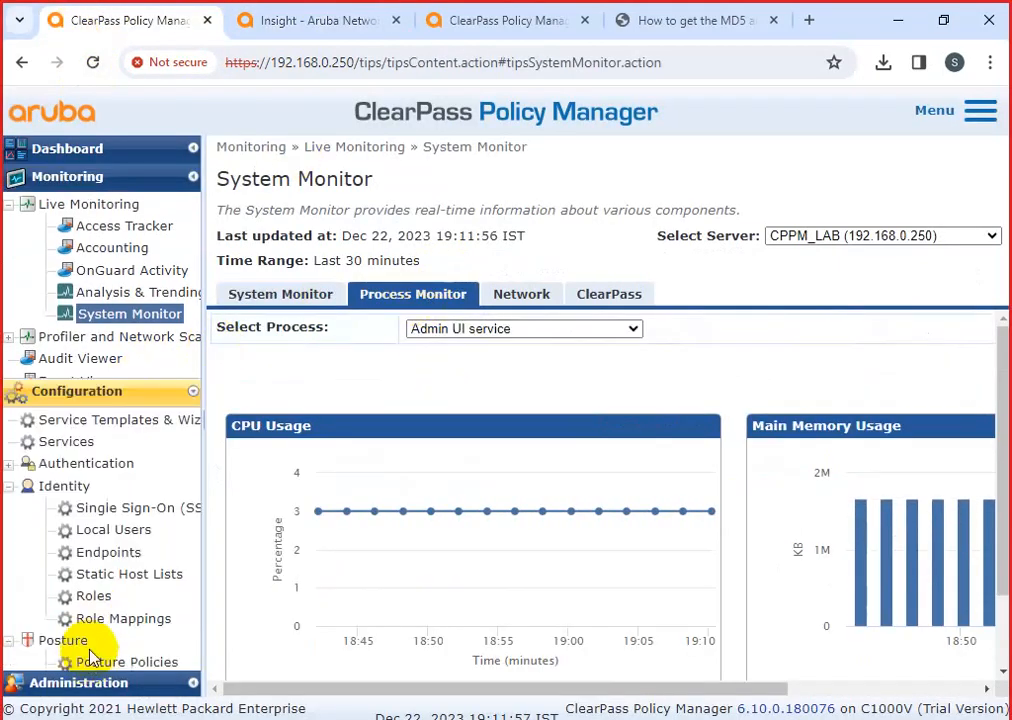
left_click(68, 255)
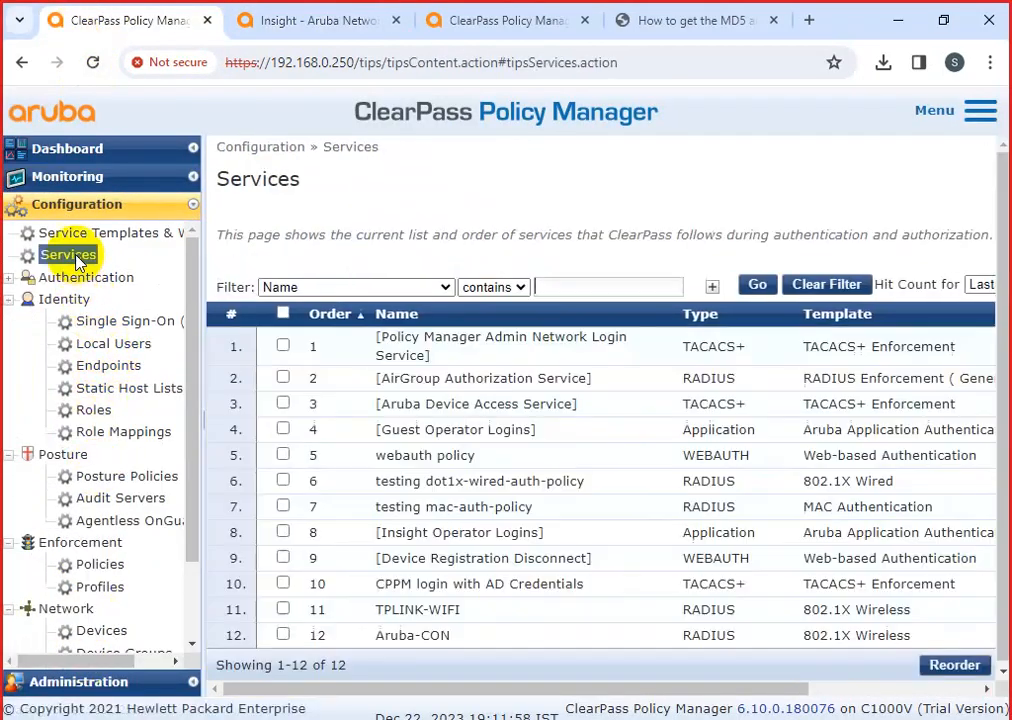